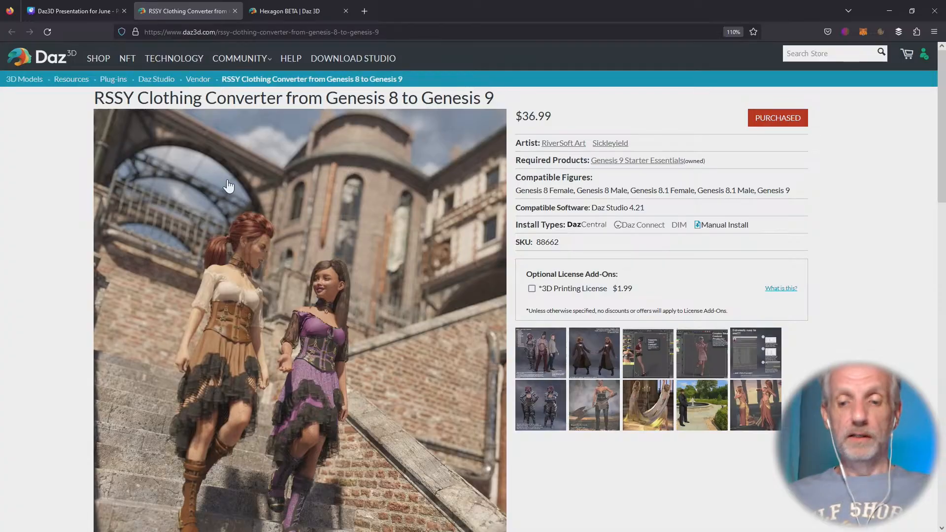
- Review the RSSY Clothing Converter from Genesis 8 to Genesis 9 product page and bring up the Hexagon BETA page
key(F11)
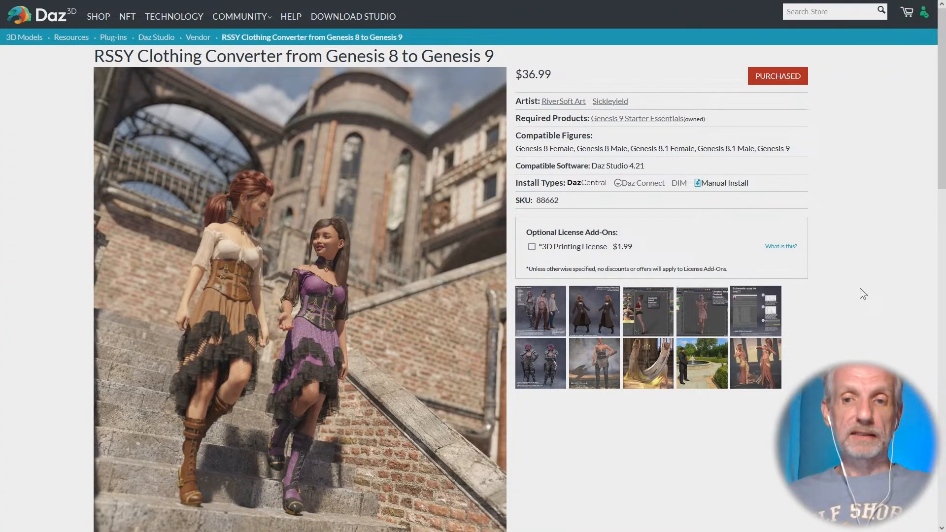
scroll(855, 299, down, 1)
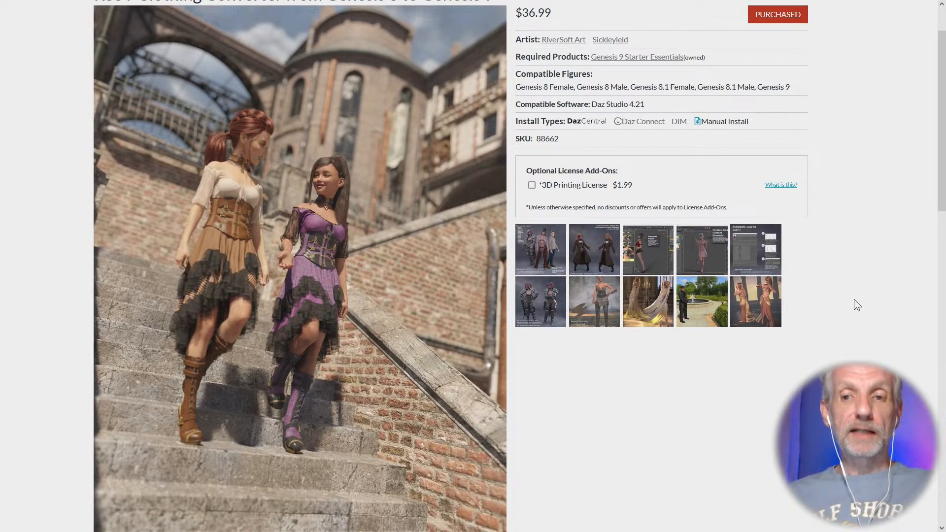
scroll(855, 300, down, 3)
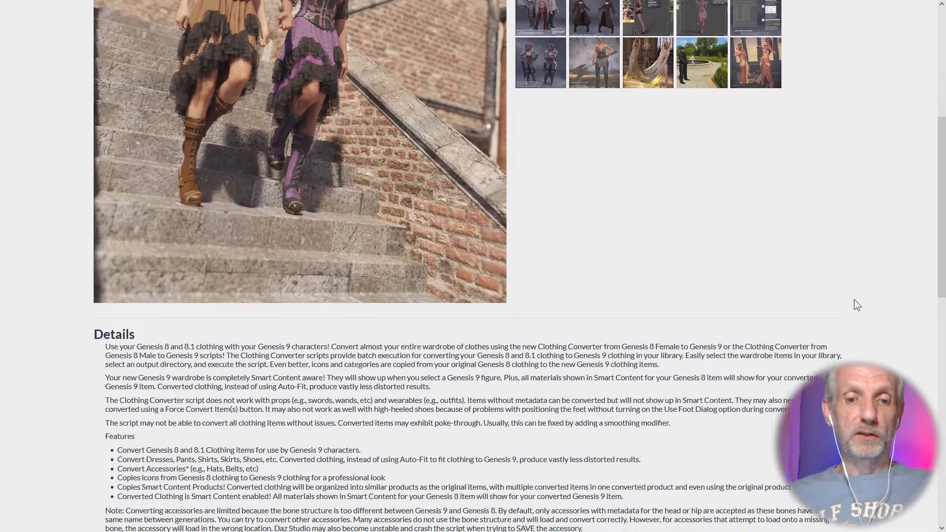
scroll(854, 301, up, 3)
scroll(853, 299, up, 2)
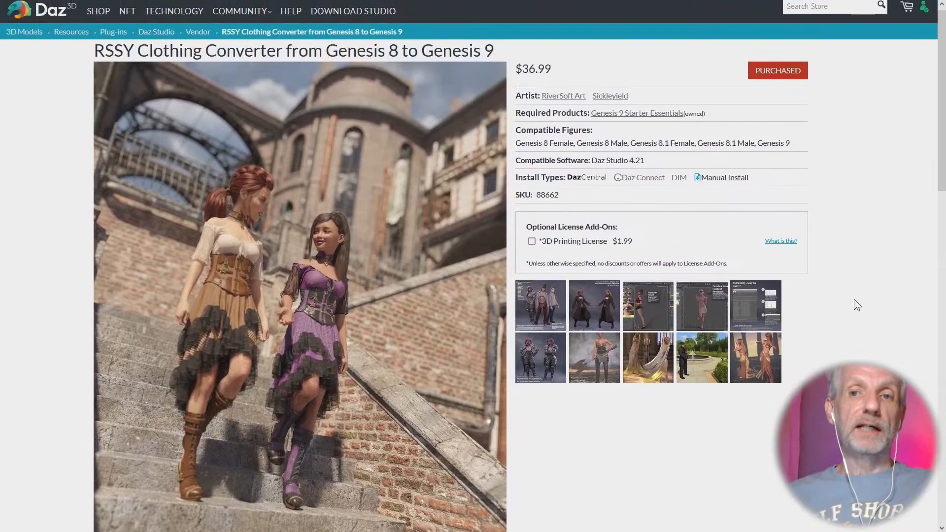
mouse_move(499, 1)
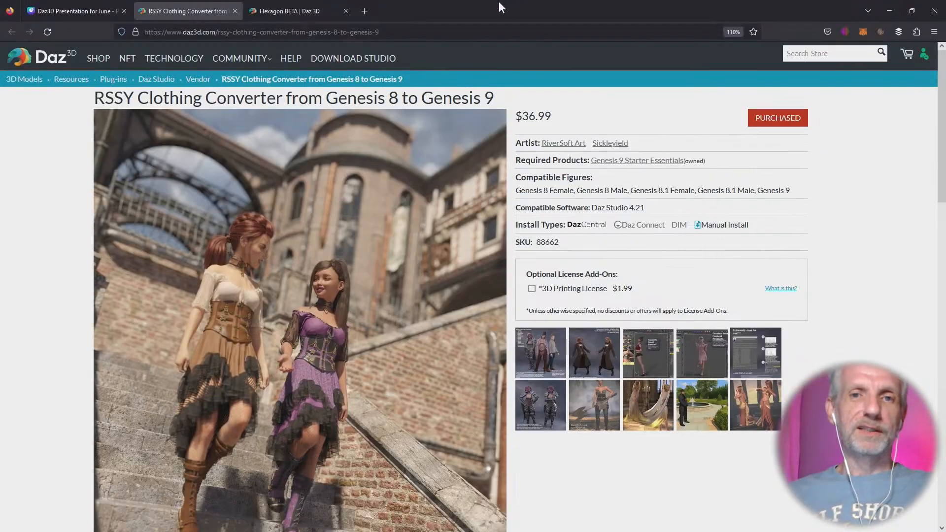
click(281, 8)
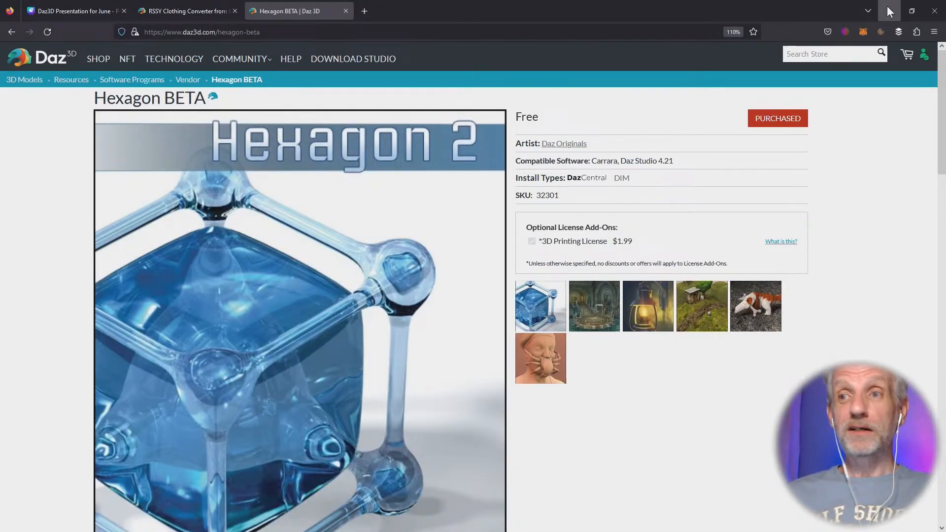
- Minimize the browser and Discord windows to reveal the desktop
click(888, 7)
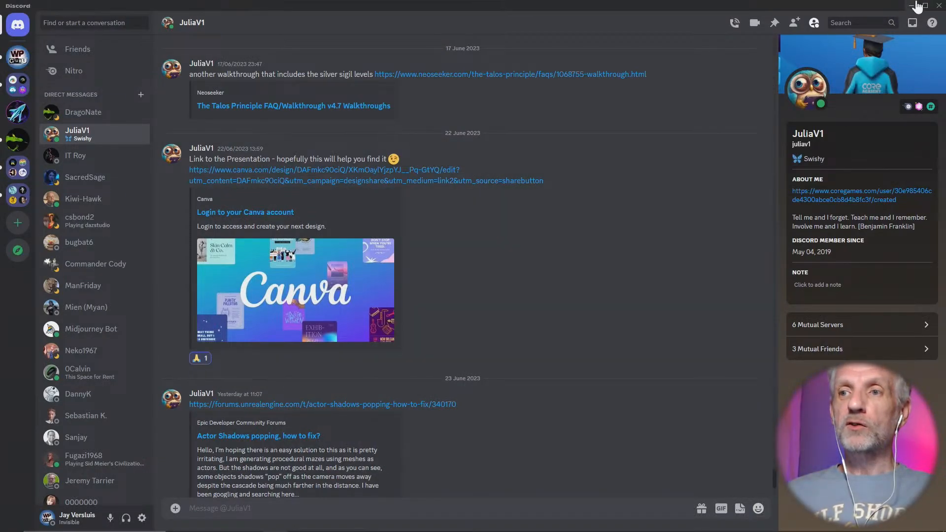
click(910, 6)
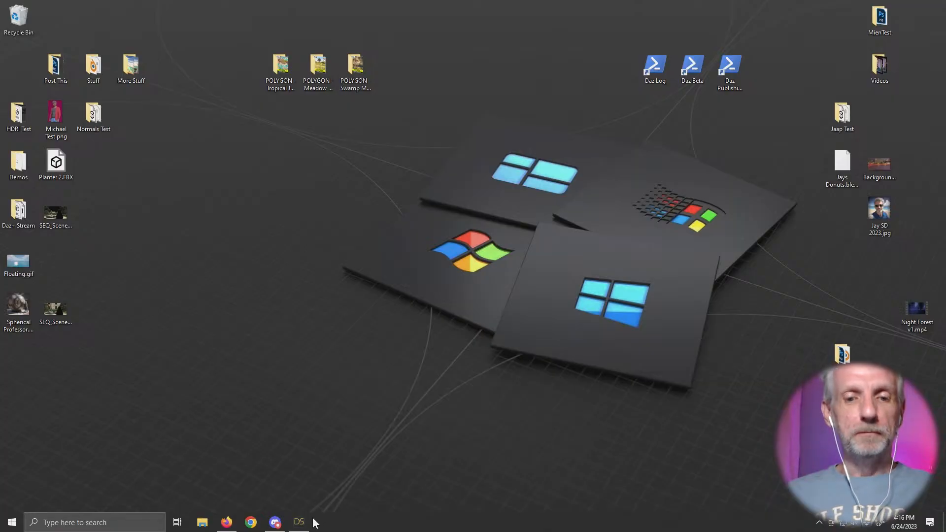
mouse_move(305, 523)
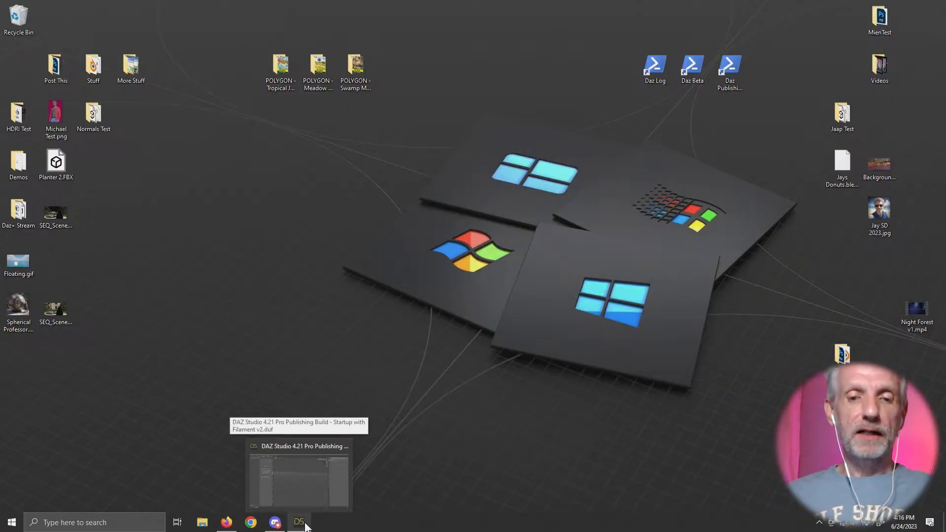
- Launch PointerFocus to highlight the mouse pointer on screen and dismiss its control wheel
click(10, 523)
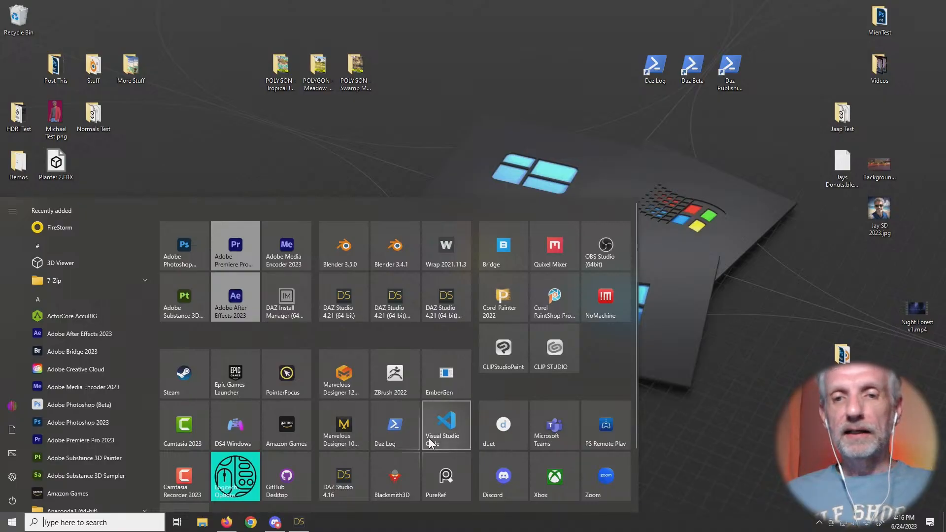
click(309, 380)
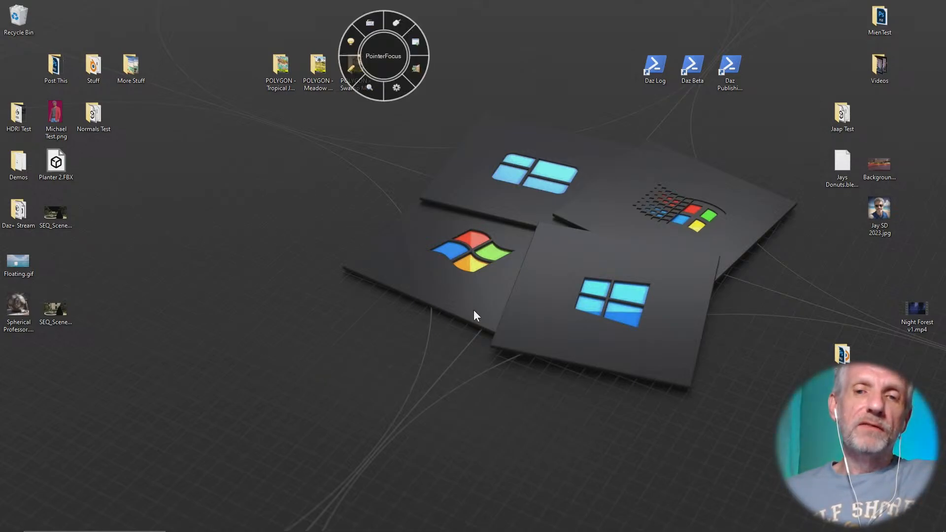
click(418, 41)
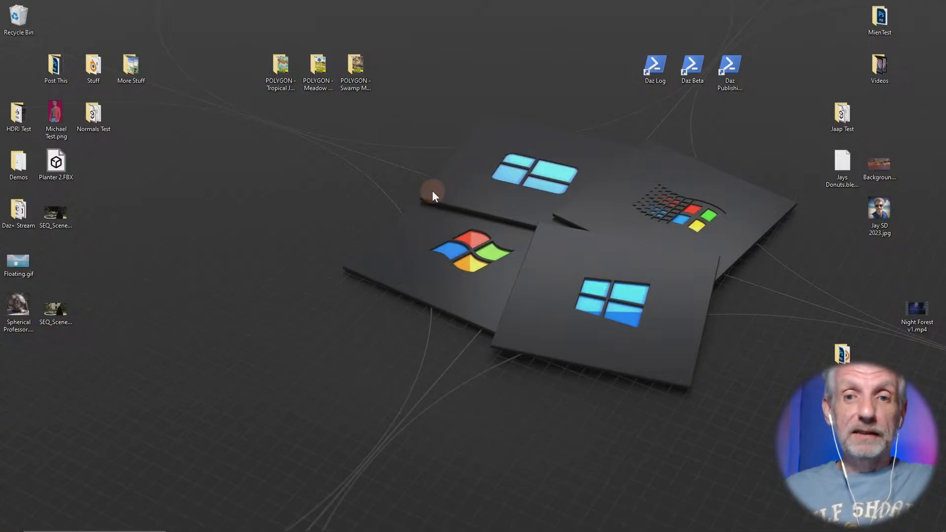
- Switch to DAZ Studio and return to the product list in Smart Content
key(alt+Tab)
key(alt+Tab)
key(alt+Tab)
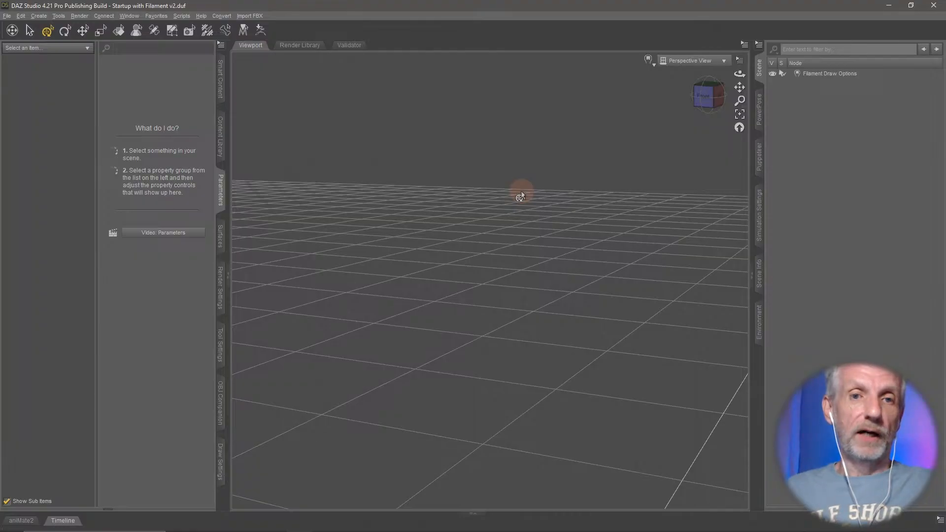
click(220, 83)
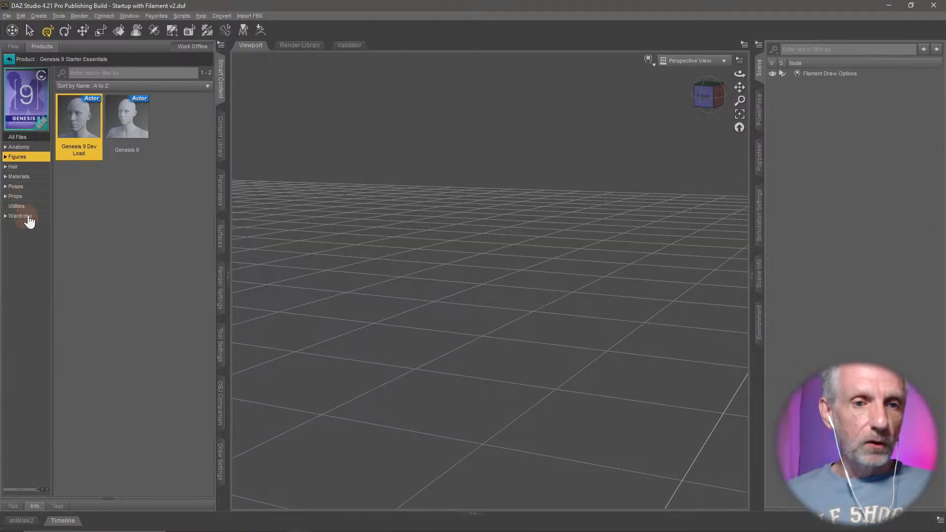
click(9, 59)
- Clear the product filter and filter the Figures products by "start" to find the Starter Essentials
click(134, 118)
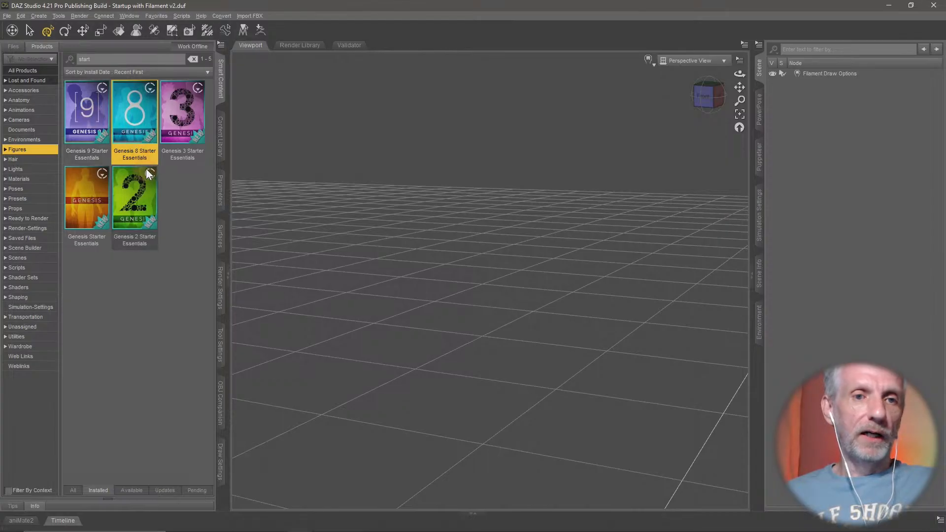
click(192, 59)
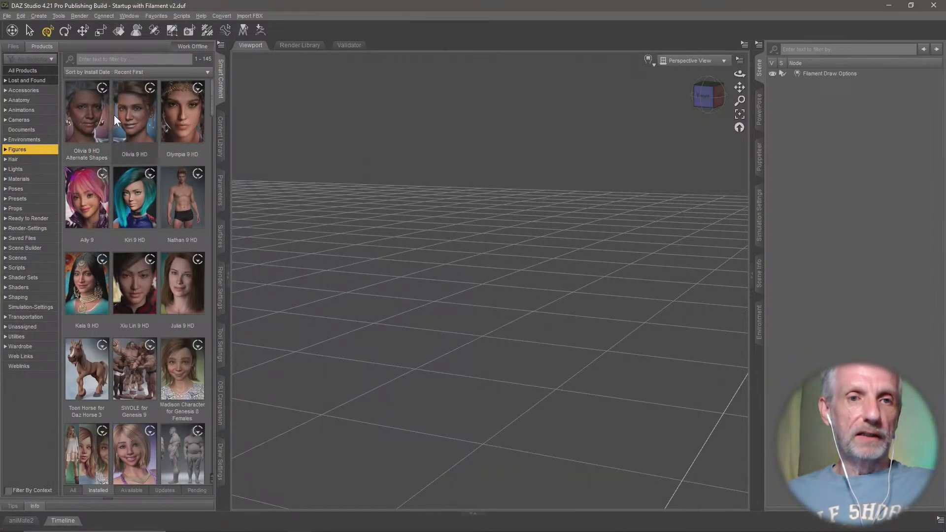
click(161, 59)
text(start)
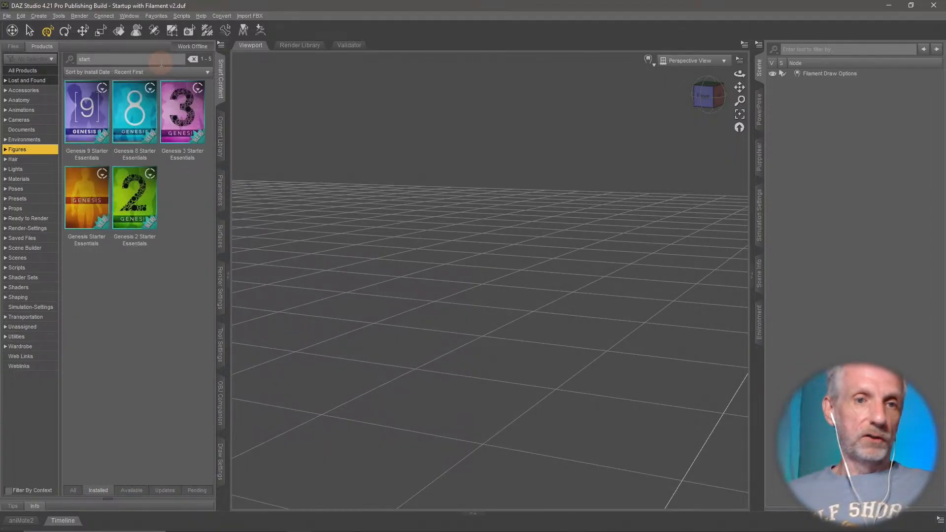
- Open Genesis 8 Starter Essentials and look at the Basic Wear Tank Top among its wardrobe items
click(146, 127)
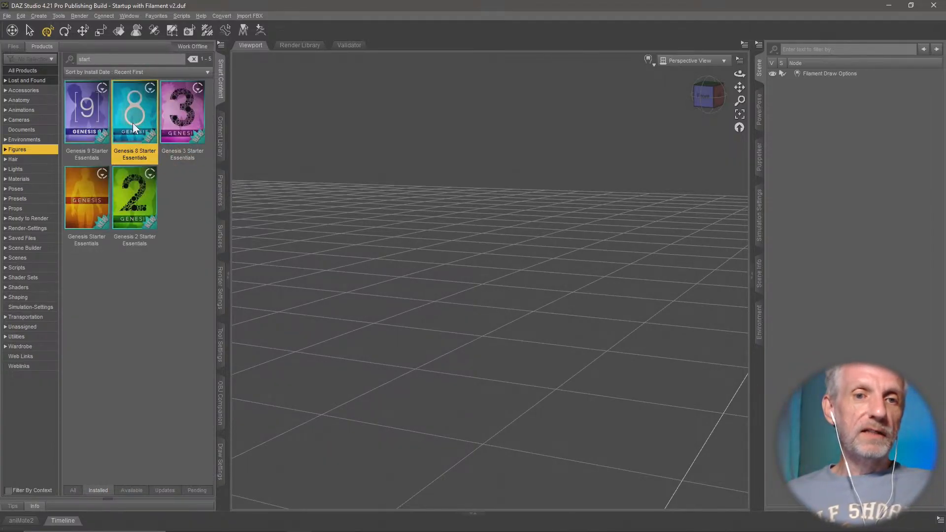
click(88, 117)
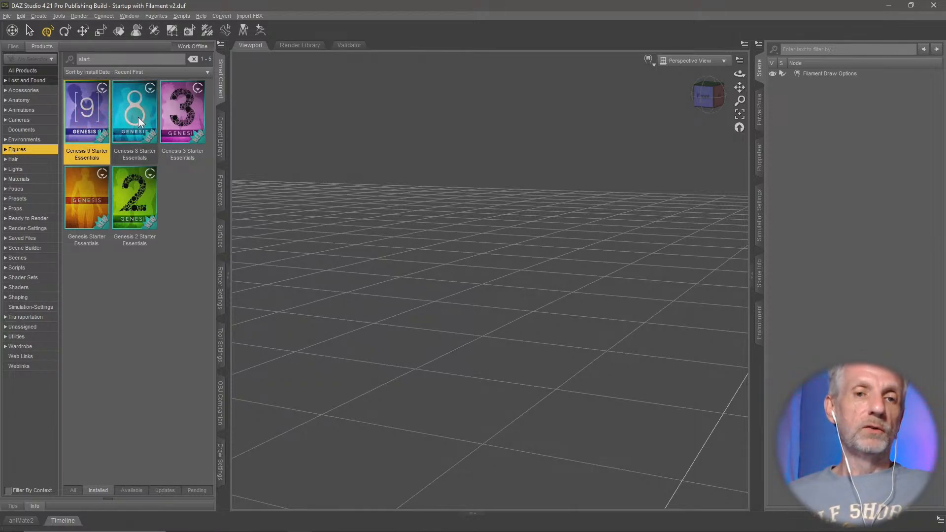
click(140, 117)
double_click(140, 116)
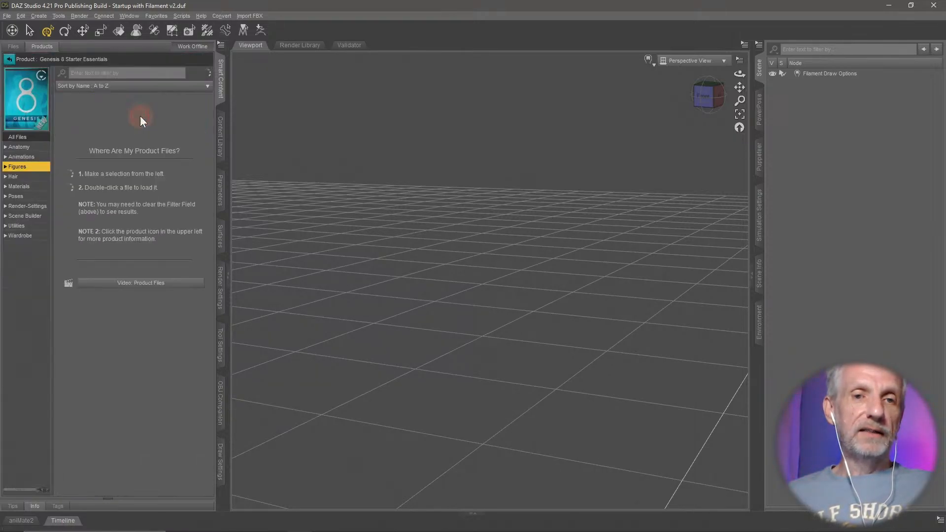
click(30, 239)
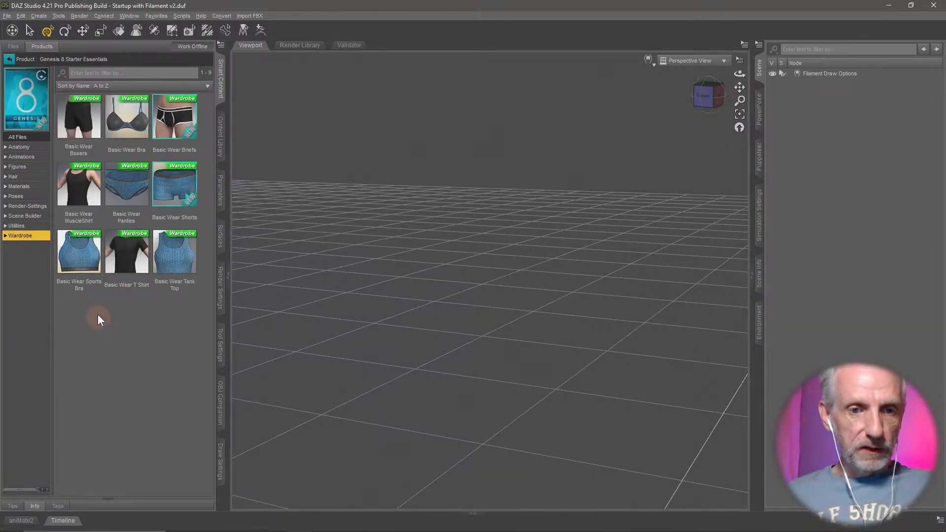
click(175, 254)
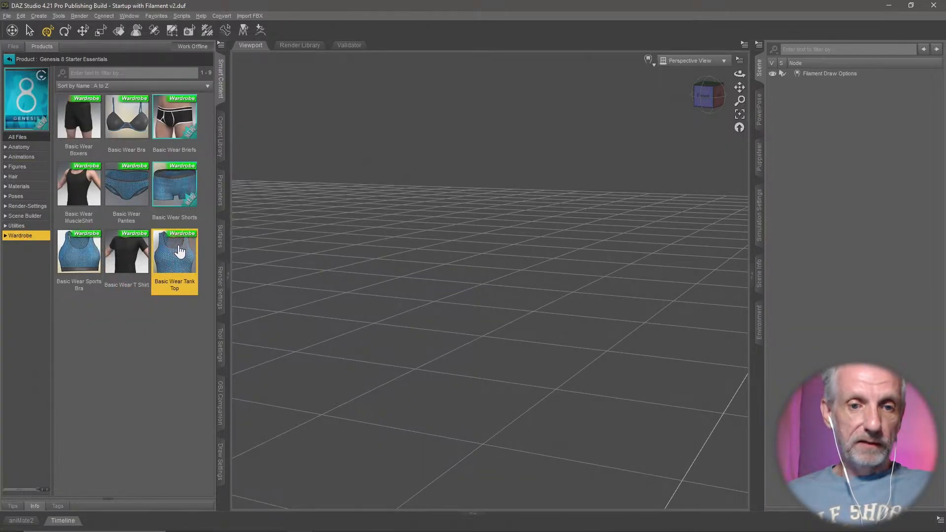
mouse_move(180, 252)
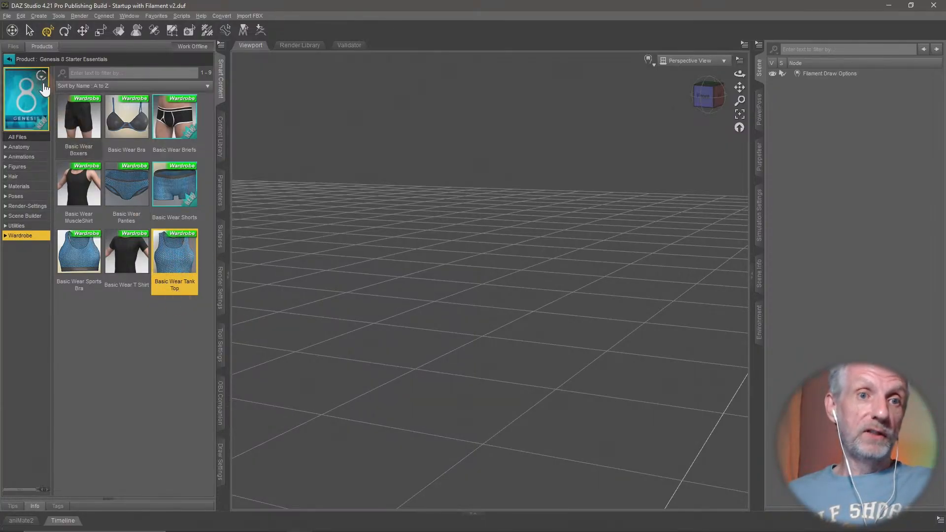
- Load the Genesis 9 Dev Load figure from Genesis 9 Starter Essentials into the scene
click(10, 59)
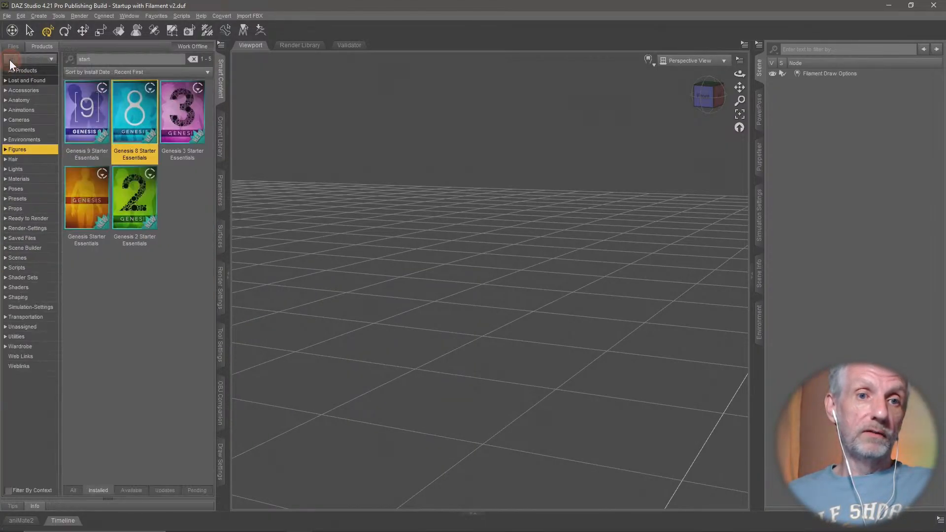
click(97, 115)
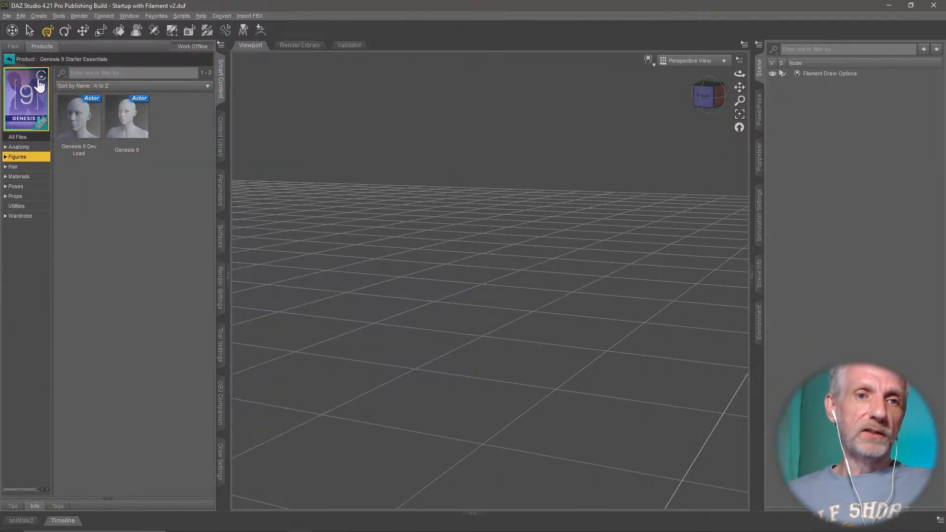
click(86, 132)
double_click(84, 129)
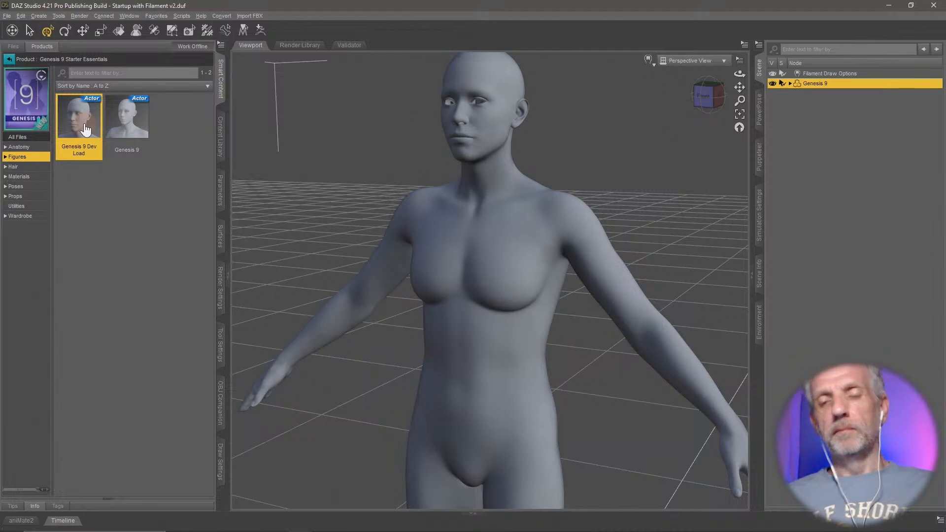
scroll(418, 257, down, 5)
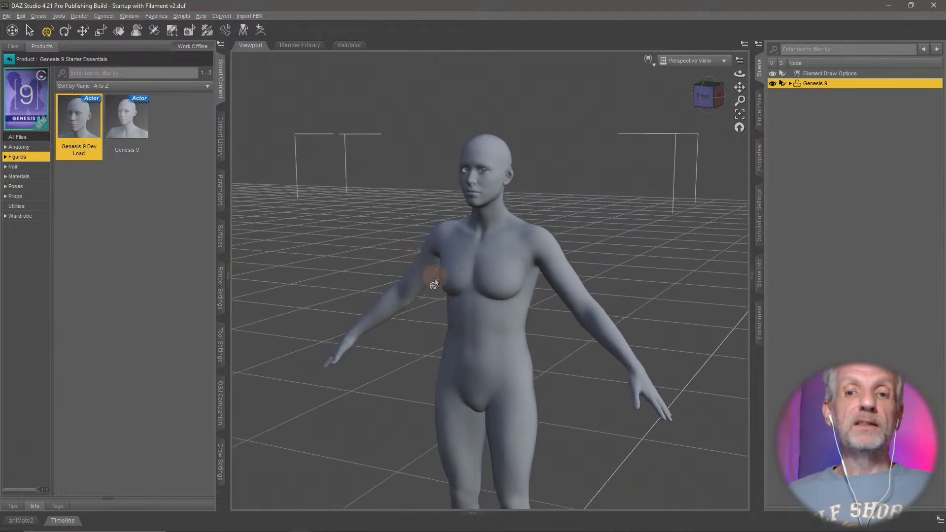
middle_drag(434, 280, 457, 277)
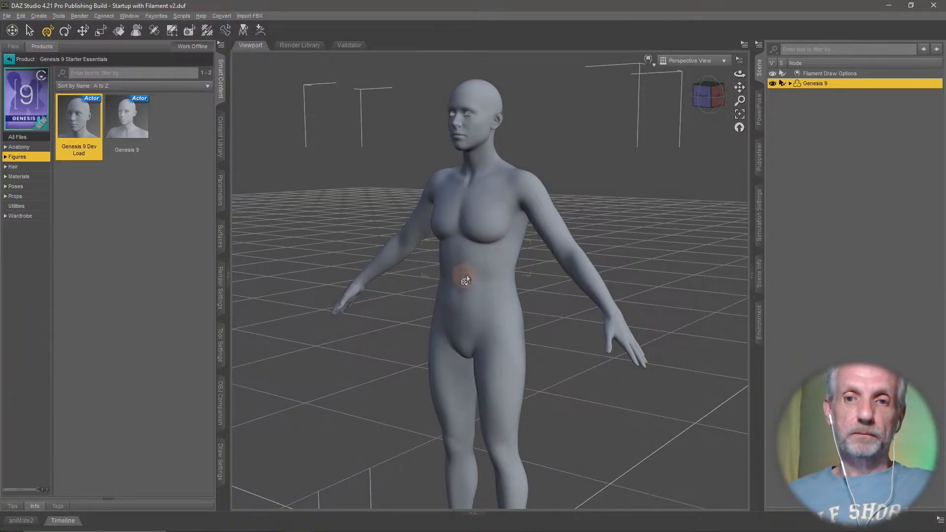
middle_drag(479, 271, 473, 278)
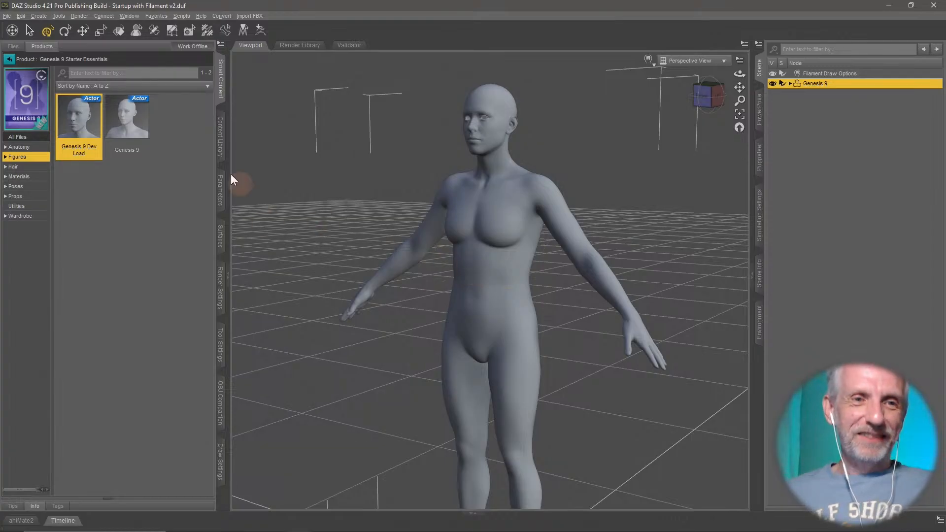
- Apply the Basic Wear Tank Top from the Genesis 8 Starter Essentials wardrobe to the Genesis 9 figure, accepting the Auto-Fit conversion
click(9, 59)
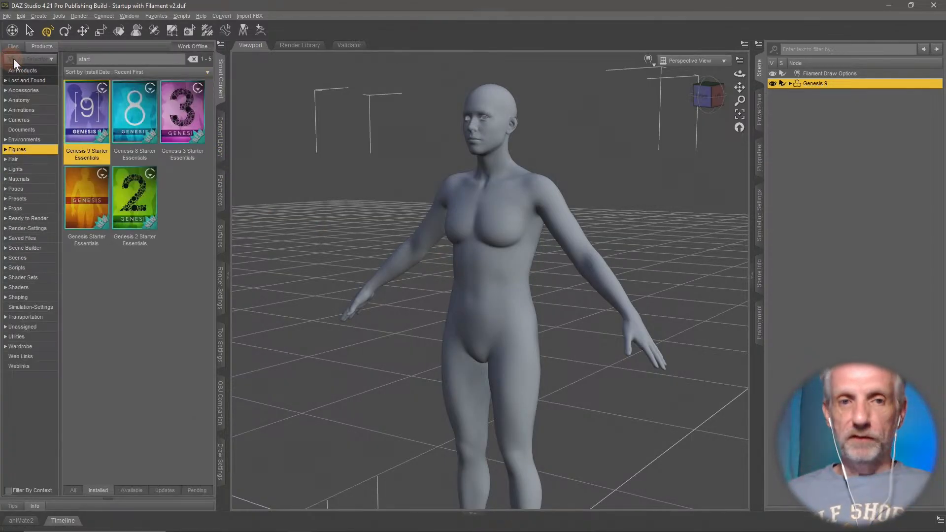
double_click(132, 126)
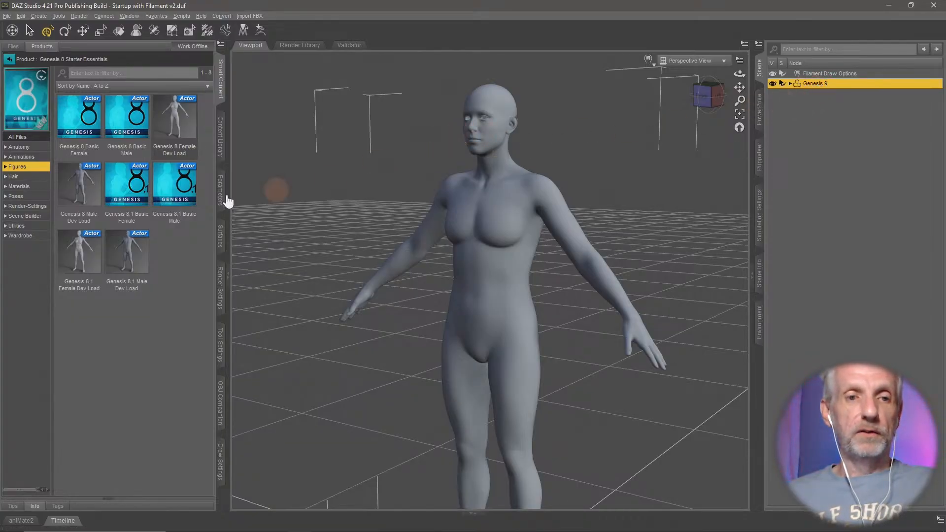
click(27, 236)
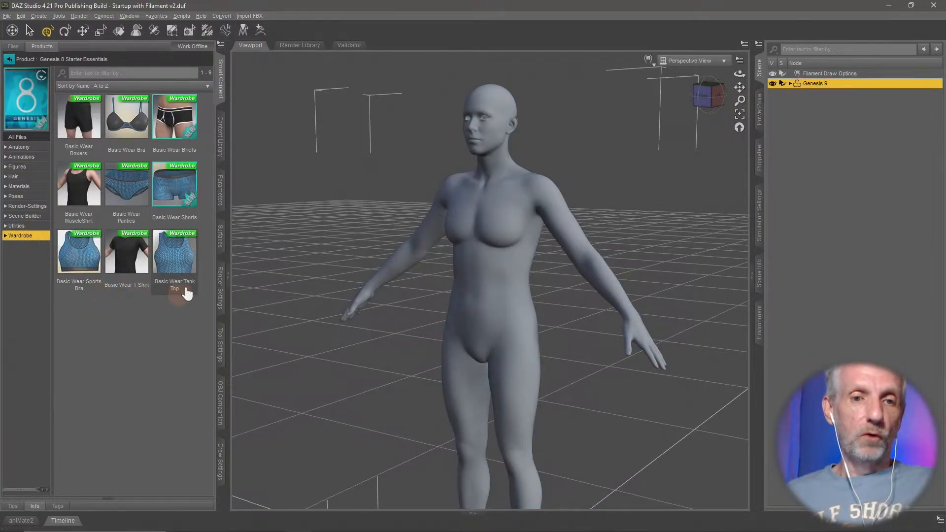
click(178, 259)
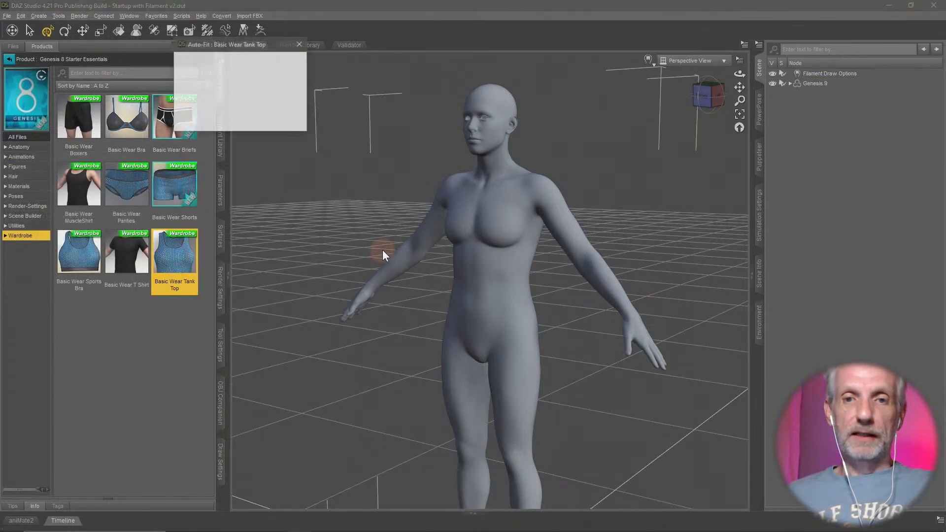
drag(249, 48, 317, 74)
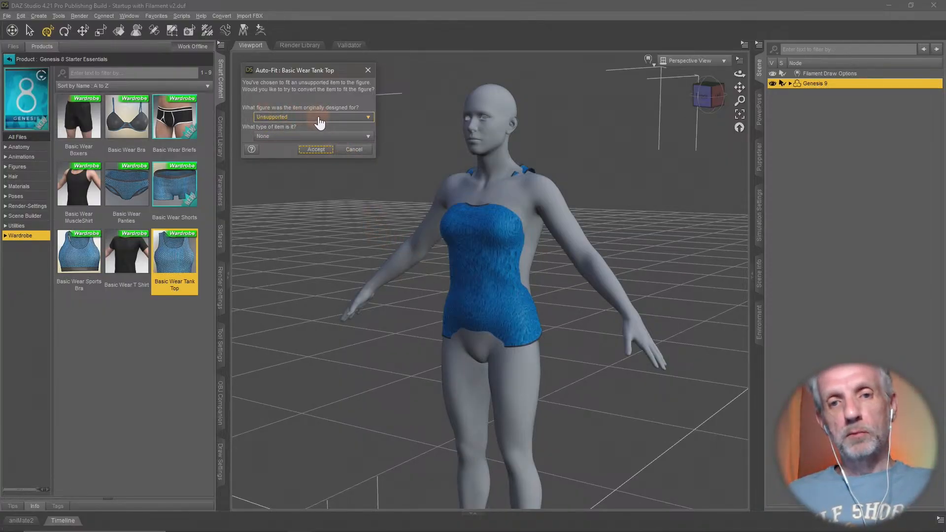
click(316, 149)
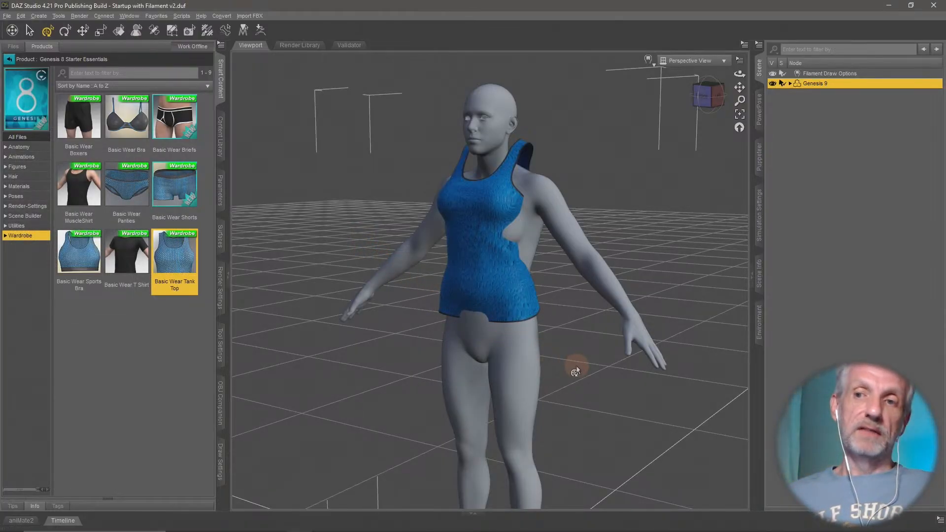
- Delete the Basic Wear Tank Top from the Genesis 9 figure
click(790, 84)
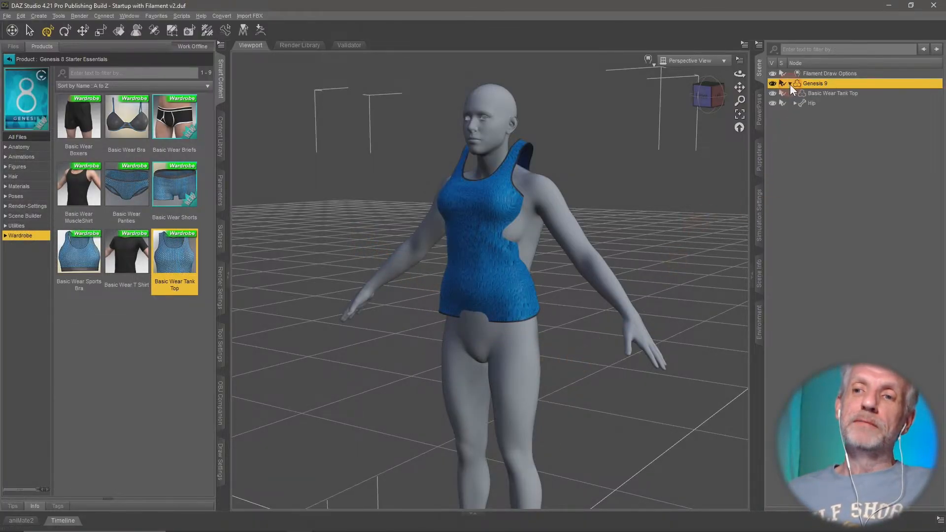
click(848, 94)
key(Delete)
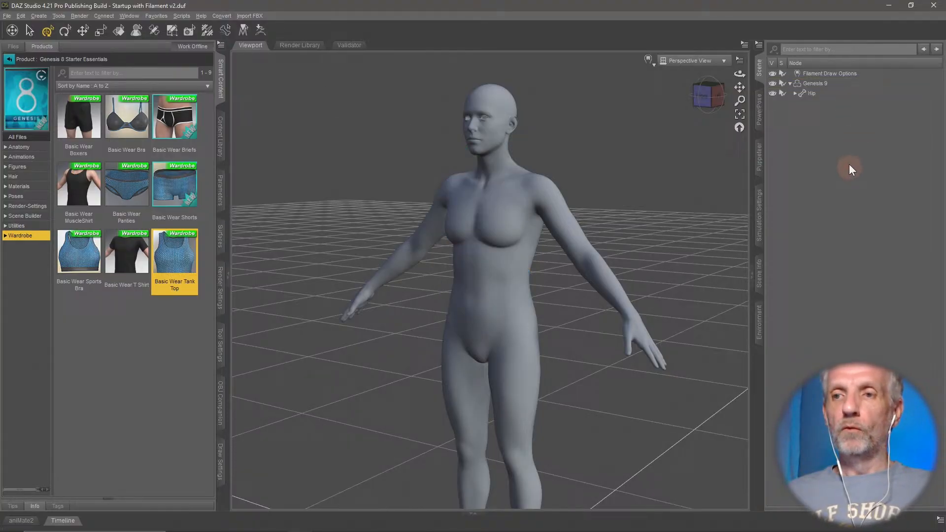
- Apply the Basic Wear Tank Top to Genesis 9 again, converting it through Auto-Fit as a Genesis 8 Female item with the Bodysuit Tight Template
click(830, 85)
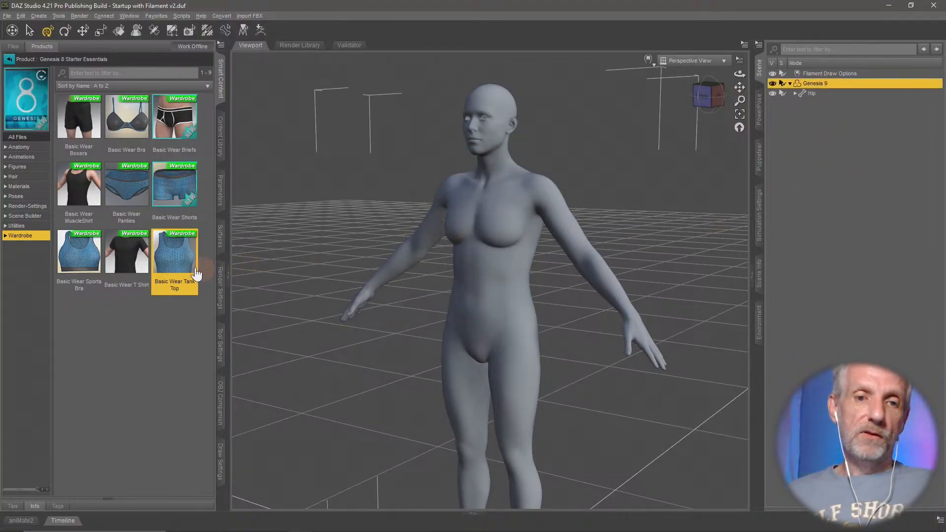
mouse_move(186, 270)
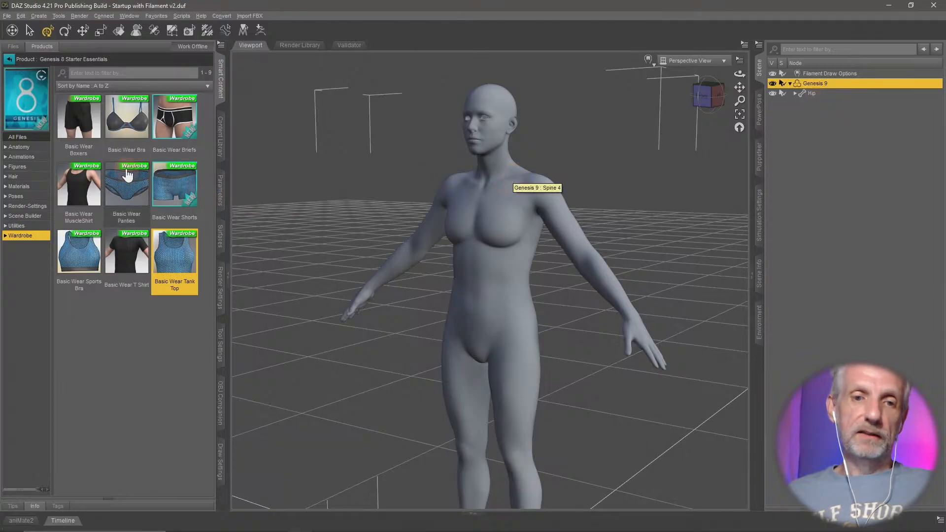
double_click(181, 257)
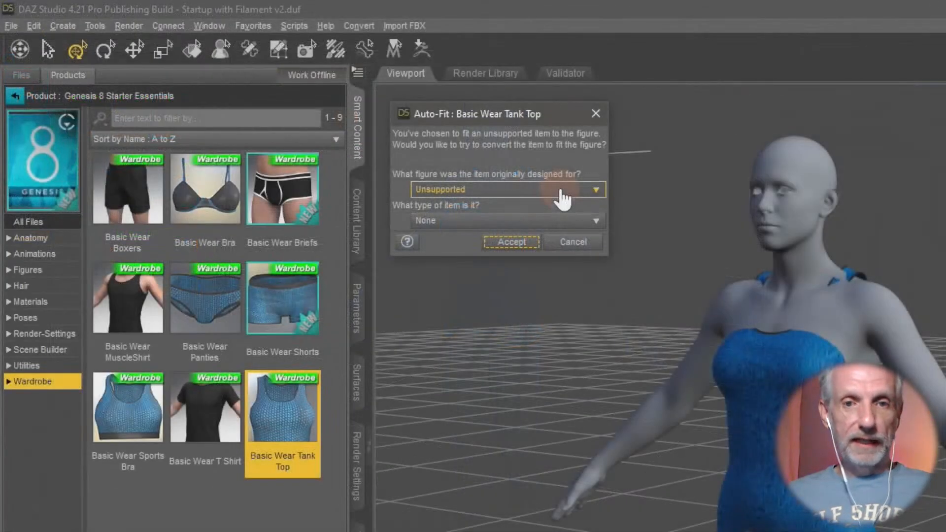
click(562, 198)
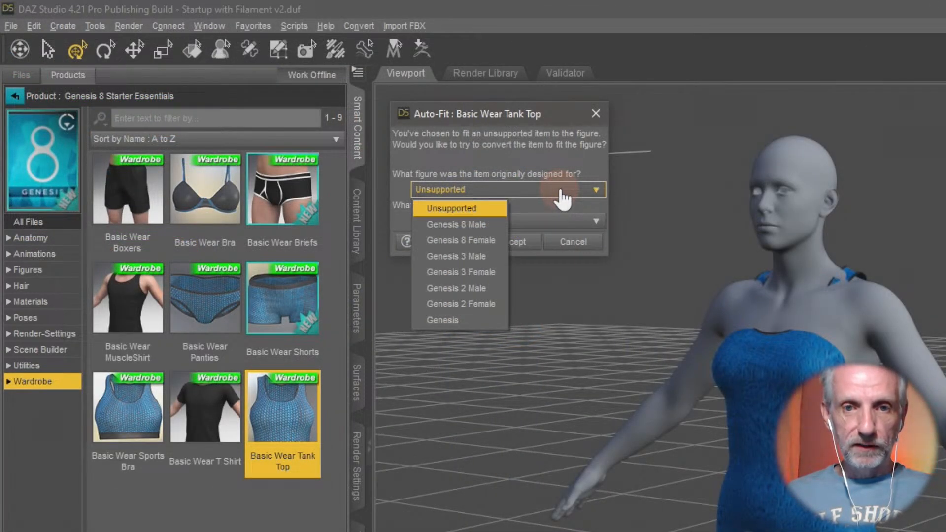
click(502, 240)
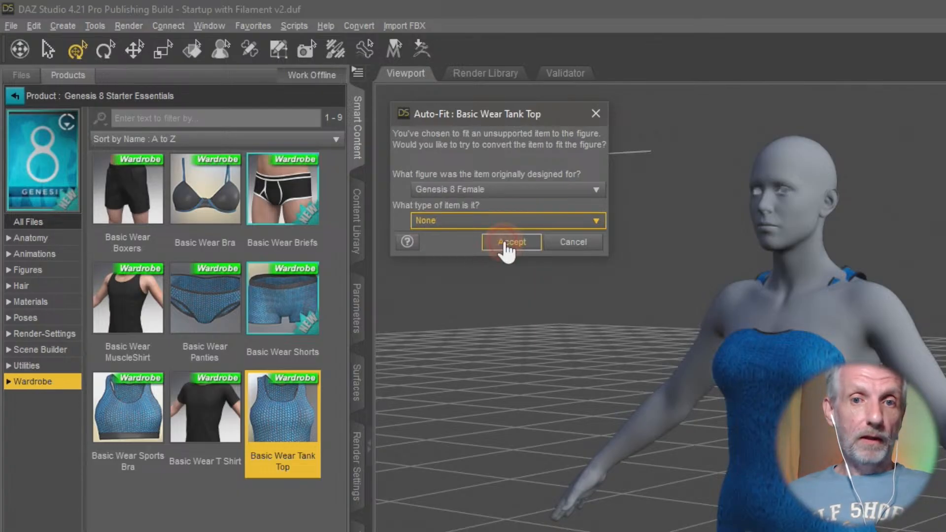
click(463, 228)
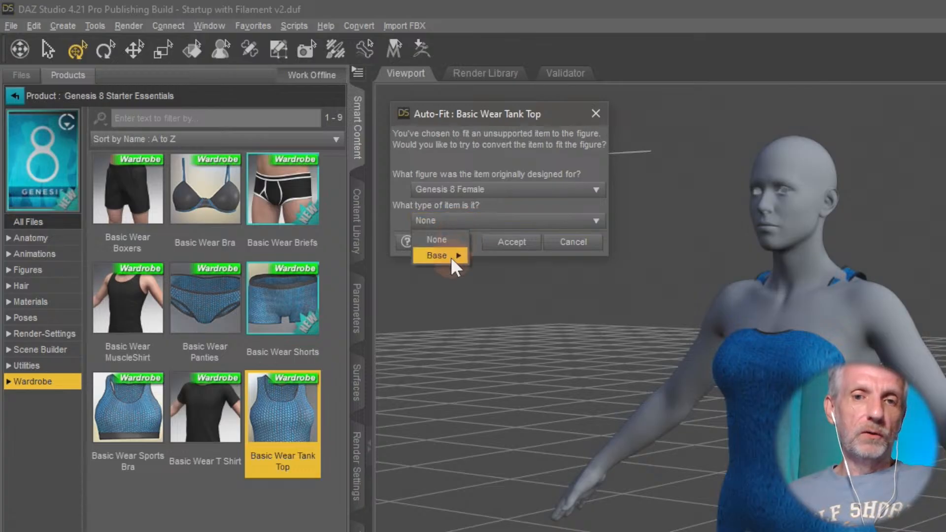
mouse_move(450, 257)
mouse_move(557, 291)
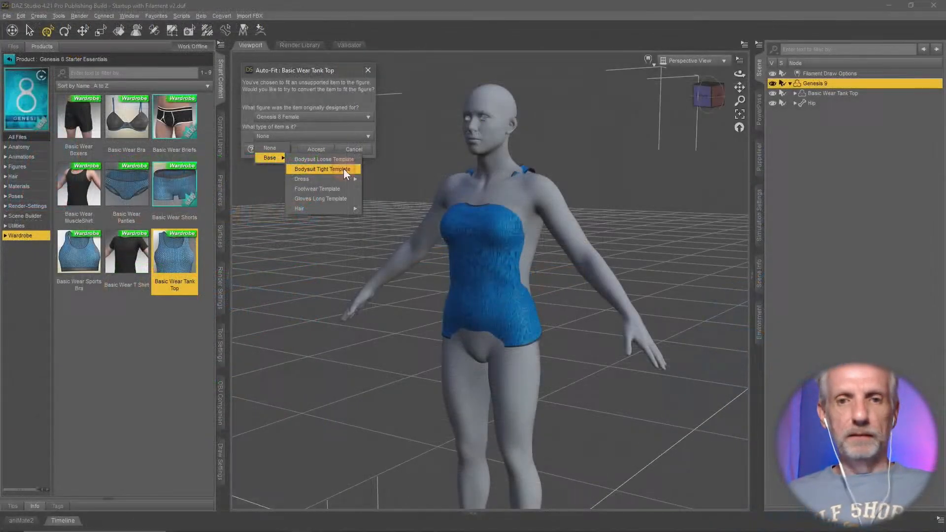
click(556, 272)
click(316, 150)
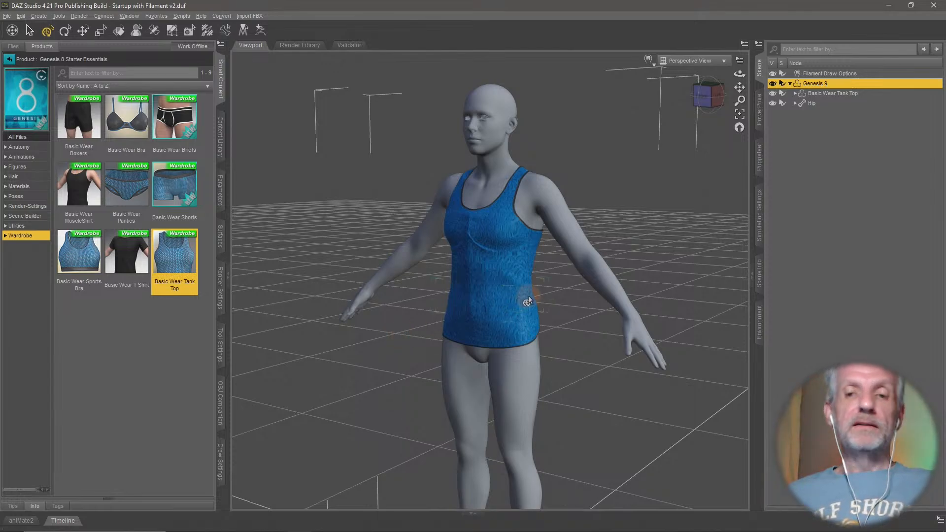
- Try the Base Feminine shape at 100% on Genesis 9 to check the tank top's fit, and return it to 0%
scroll(589, 280, up, 4)
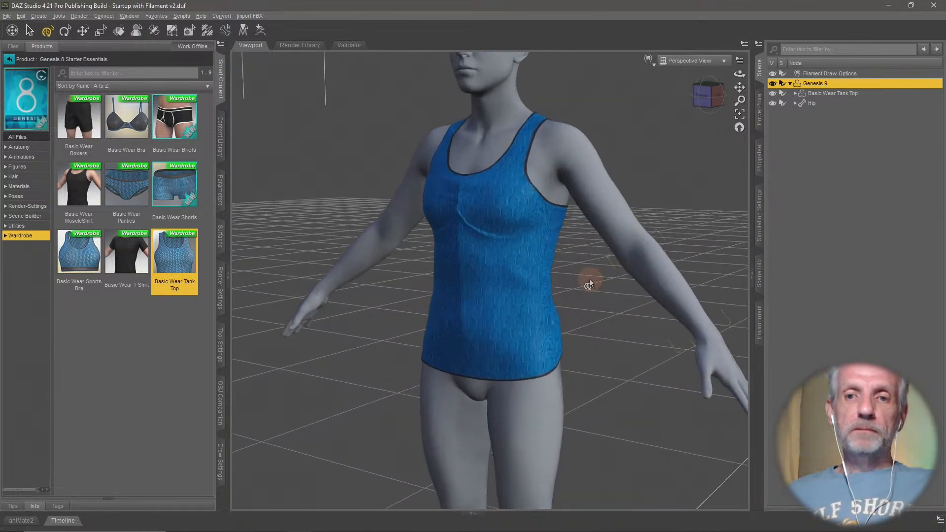
scroll(589, 284, up, 5)
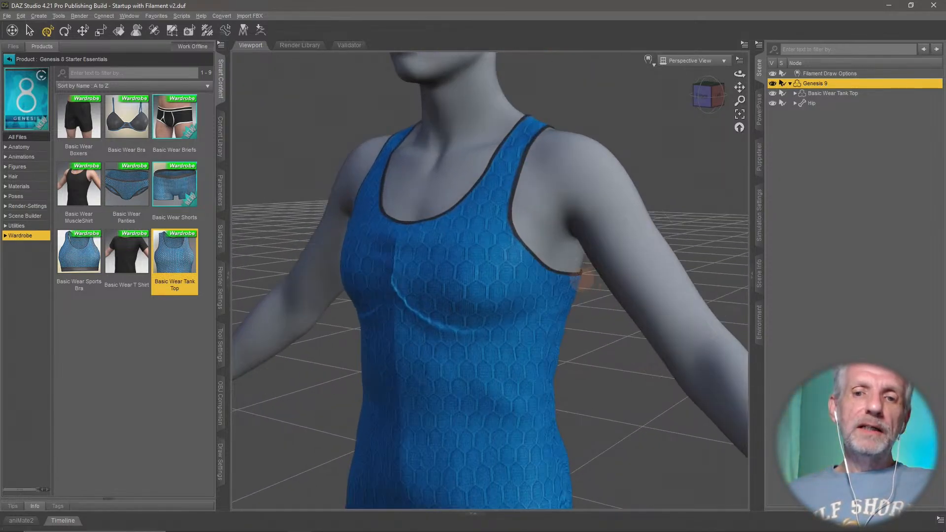
mouse_move(582, 281)
middle_down()
mouse_move(606, 280)
mouse_move(579, 281)
mouse_move(581, 293)
mouse_move(580, 276)
middle_up()
scroll(580, 284, down, 3)
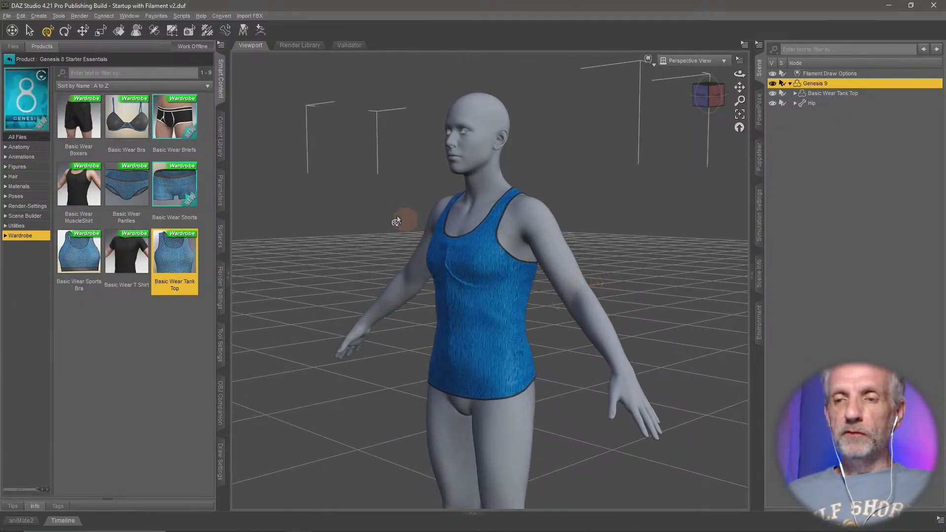
click(220, 188)
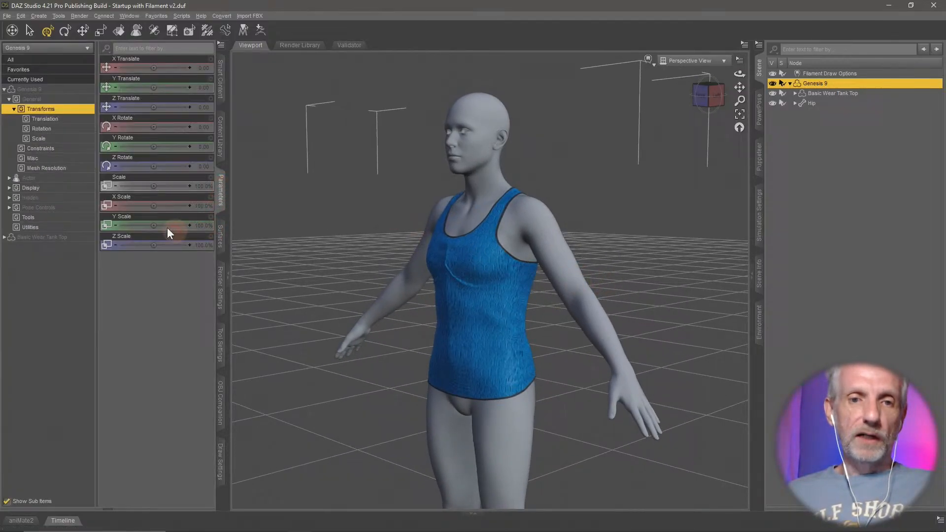
click(74, 179)
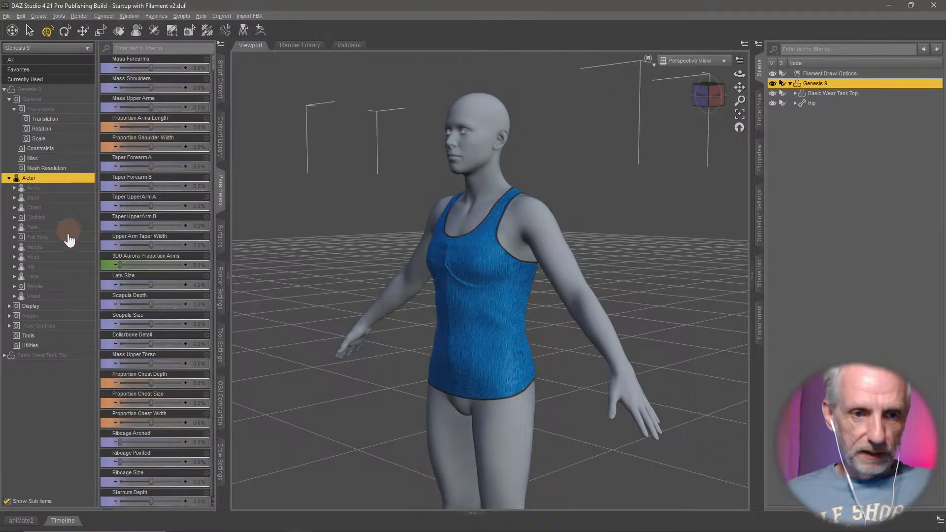
click(60, 288)
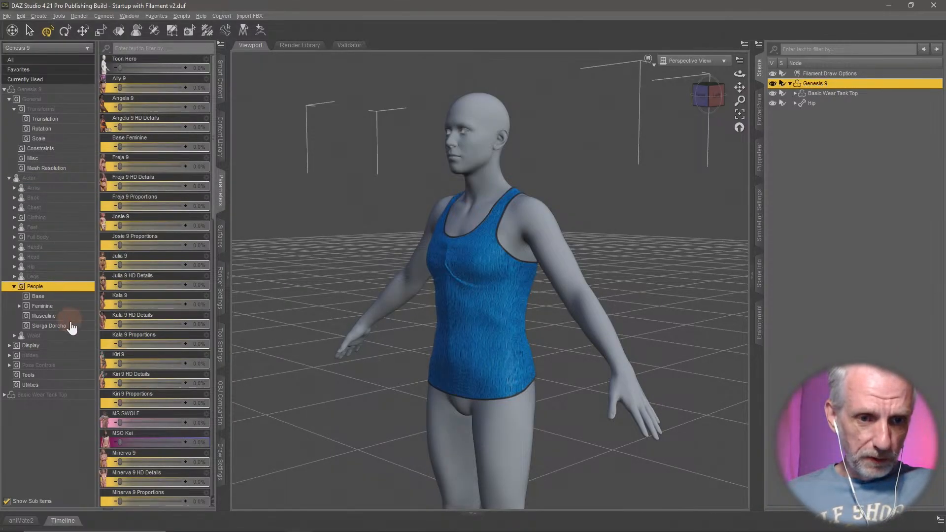
click(62, 306)
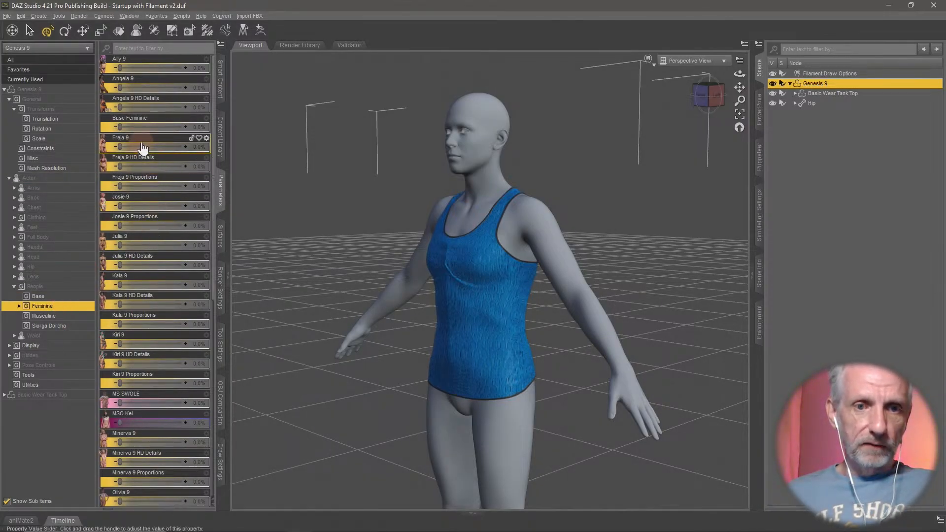
drag(121, 129, 295, 144)
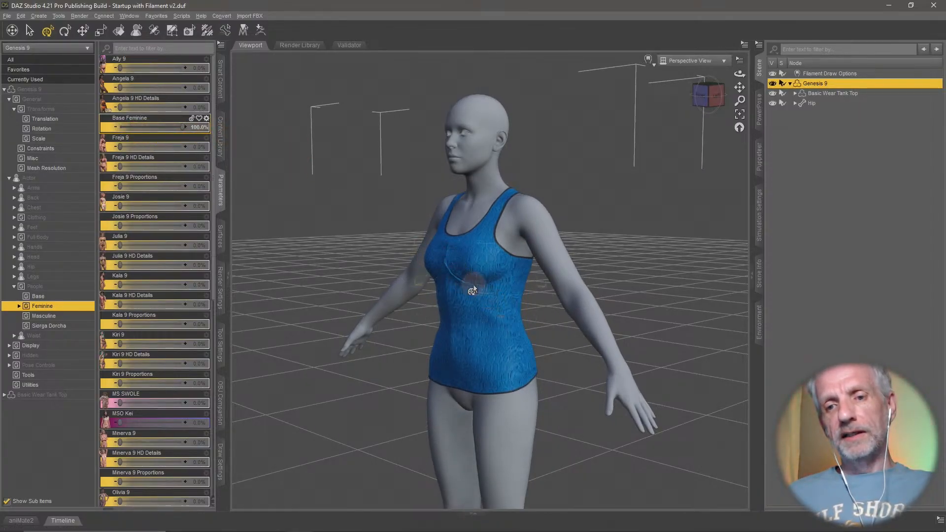
scroll(472, 288, up, 5)
middle_drag(472, 286, 482, 294)
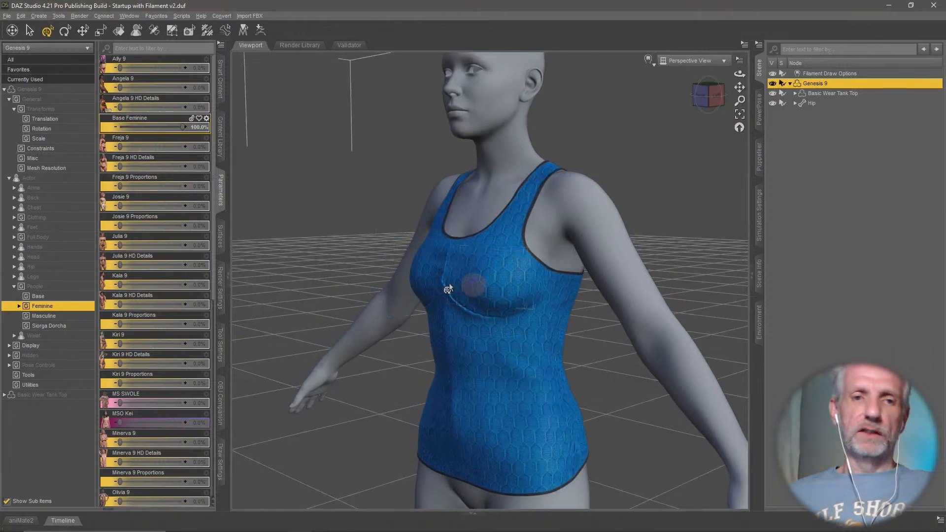
drag(184, 127, 91, 132)
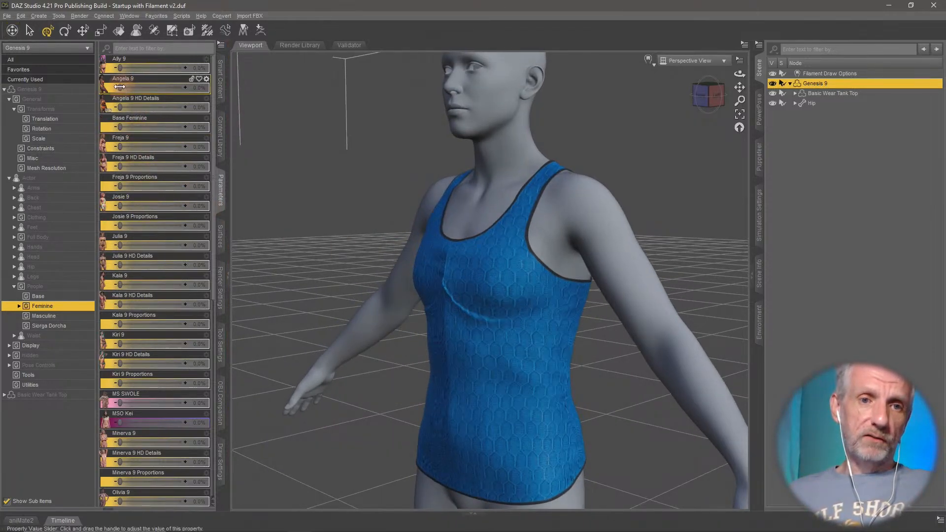
- Try the Angela 9 shape at 100%, examine the tank top from several sides, and return the shape to 0%
drag(171, 93, 245, 95)
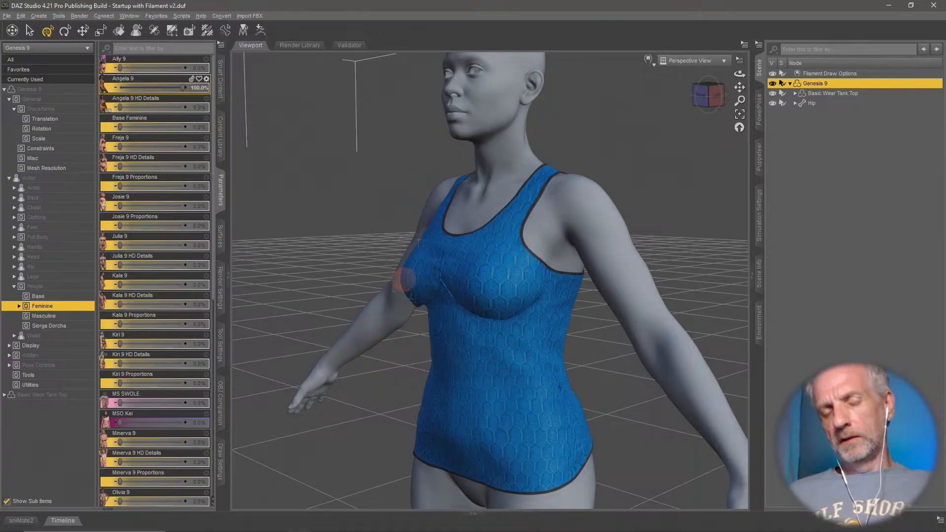
mouse_move(404, 281)
middle_down()
mouse_move(369, 271)
mouse_move(401, 274)
mouse_move(403, 286)
middle_up()
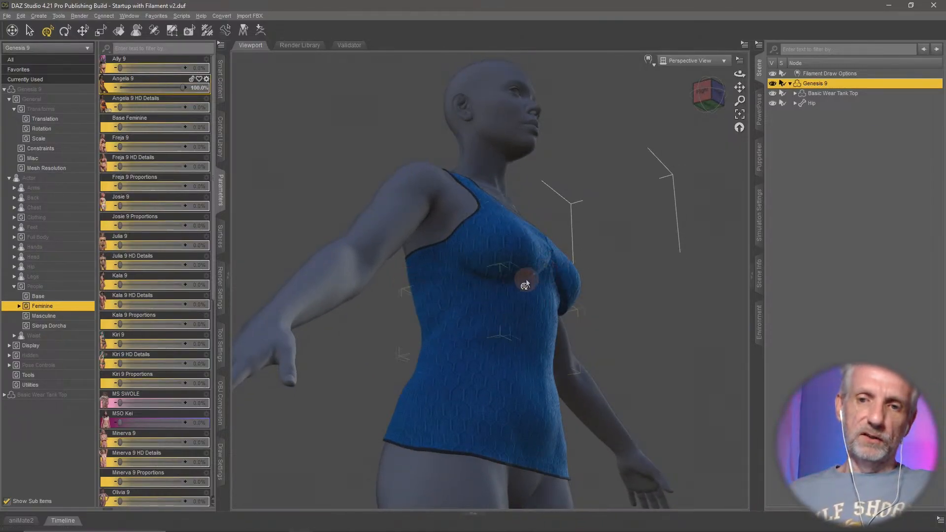
middle_drag(524, 285, 575, 371)
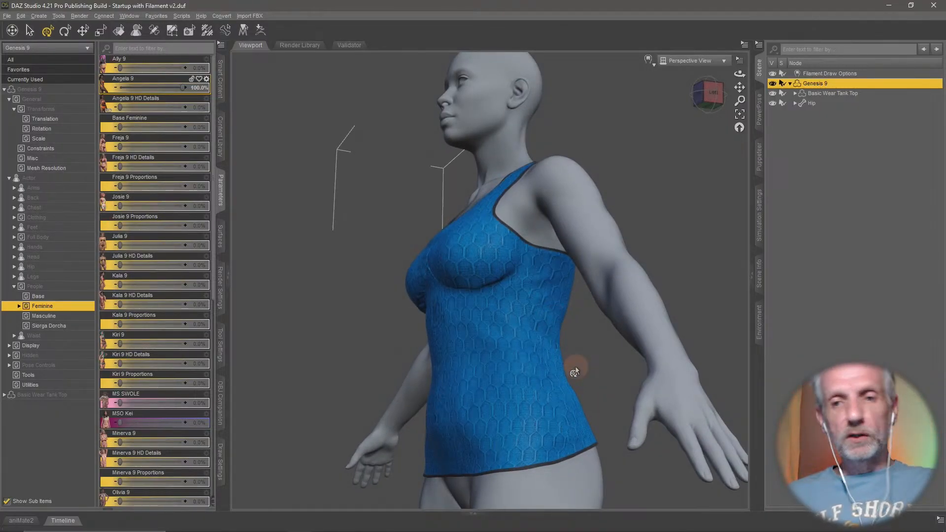
middle_drag(540, 307, 536, 313)
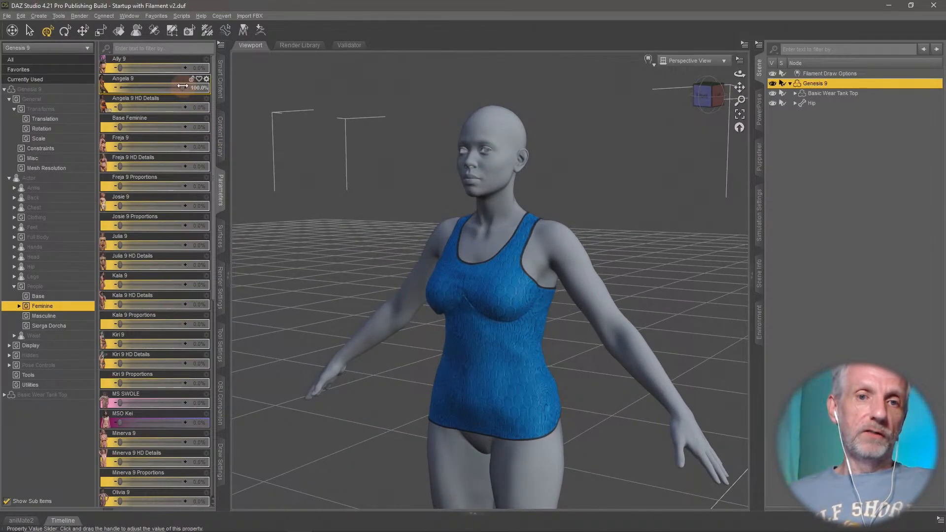
drag(184, 87, 92, 87)
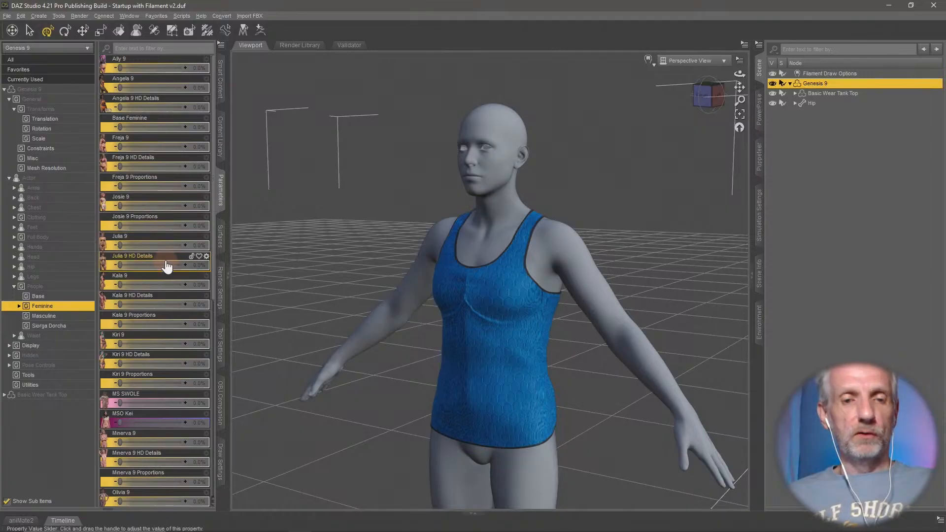
- Try the Julia 9 shape at 100% to check how the tank top follows it, and return the shape to 0%
drag(120, 243, 424, 336)
mouse_move(424, 335)
middle_down()
mouse_move(416, 338)
mouse_move(434, 338)
mouse_move(386, 333)
mouse_move(419, 340)
mouse_move(415, 333)
middle_up()
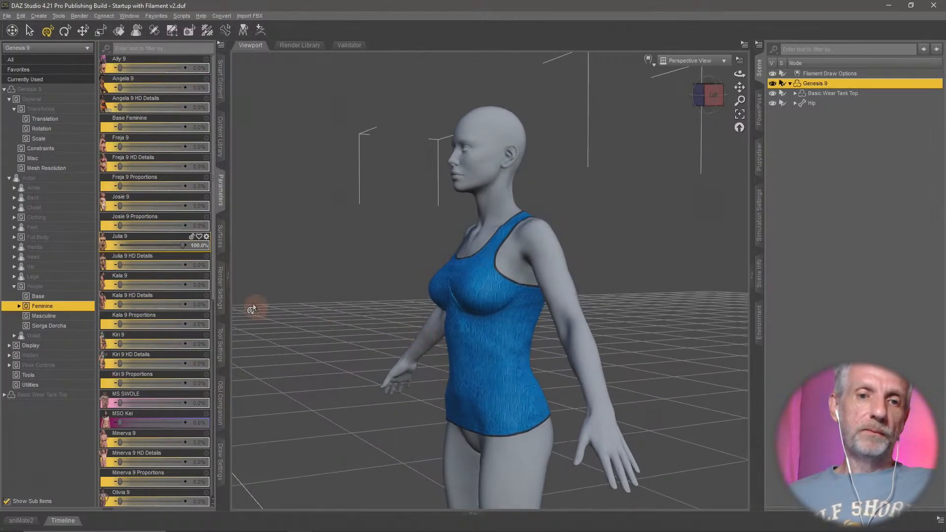
drag(182, 245, 75, 245)
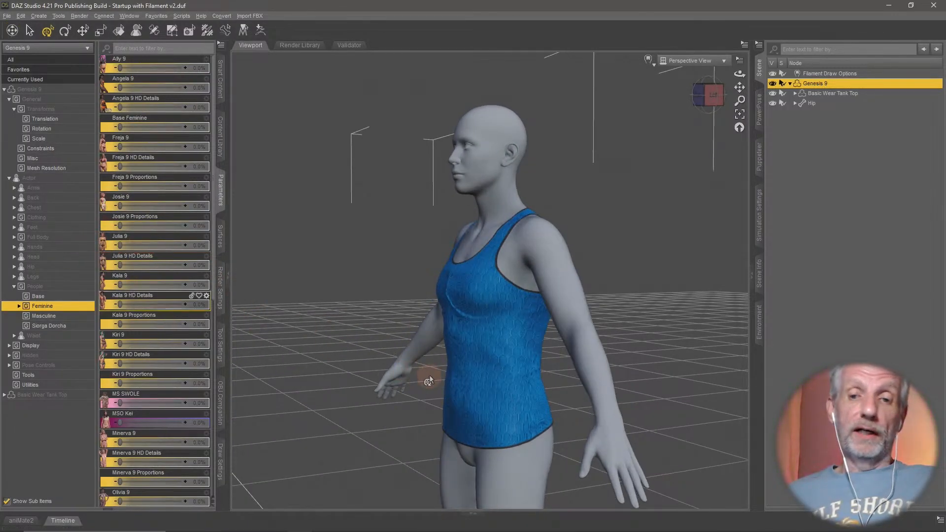
- Try the MS SWOLE shape at 100%, examine the tank top's front and back for poke-through, and return the shape to 0%
middle_drag(426, 386, 452, 385)
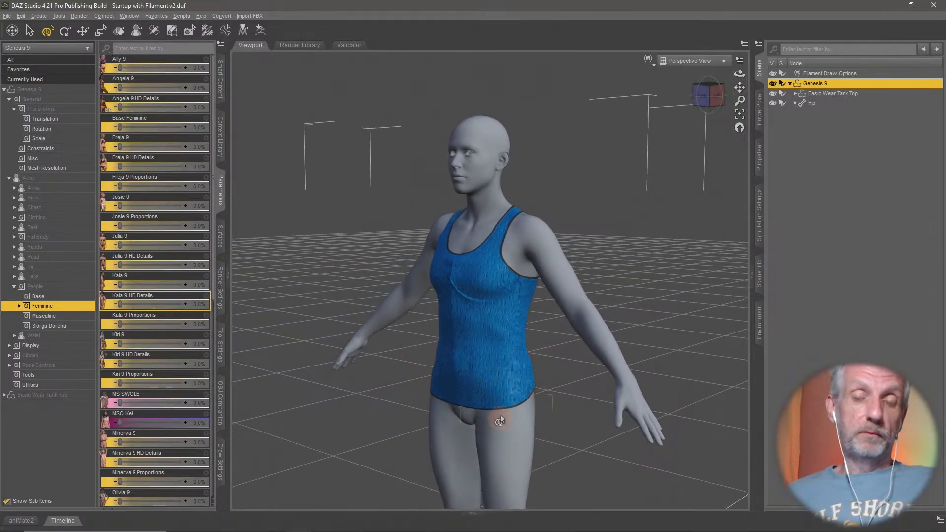
scroll(497, 418, up, 2)
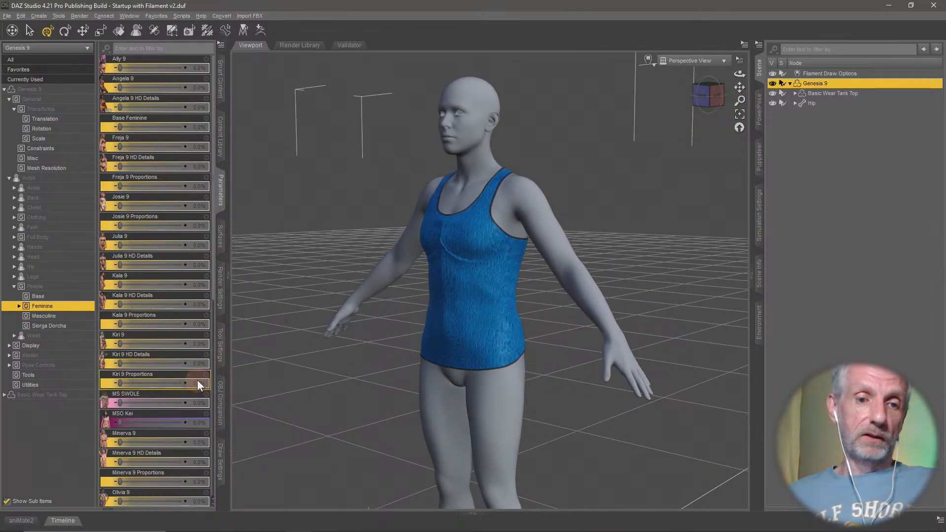
scroll(197, 380, down, 3)
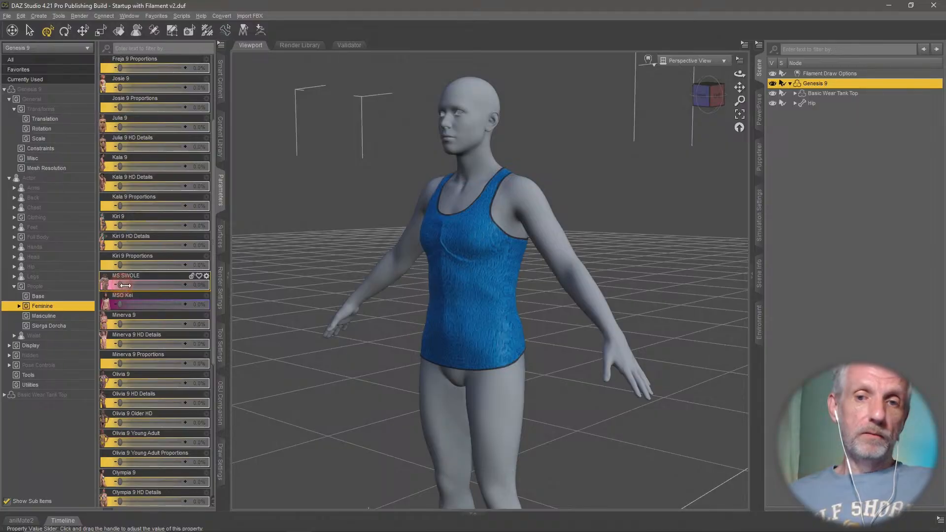
drag(126, 285, 185, 289)
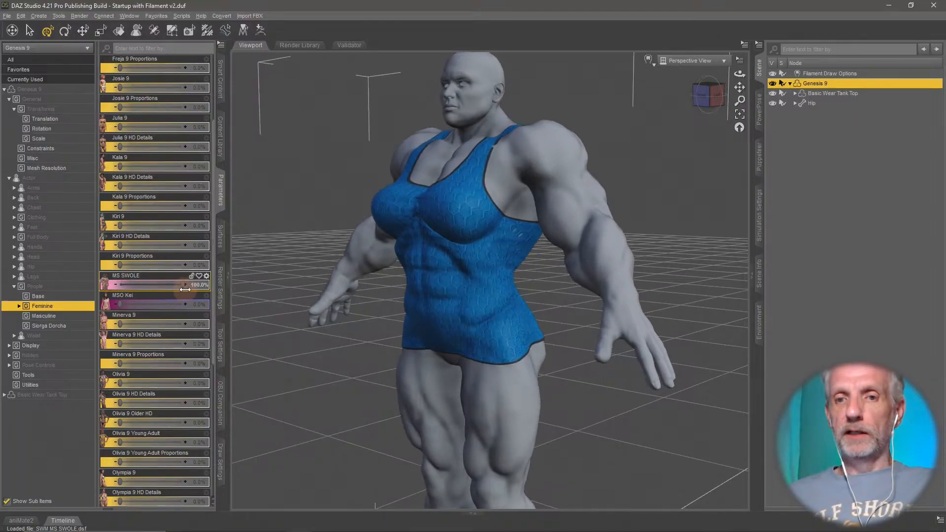
middle_drag(374, 306, 396, 307)
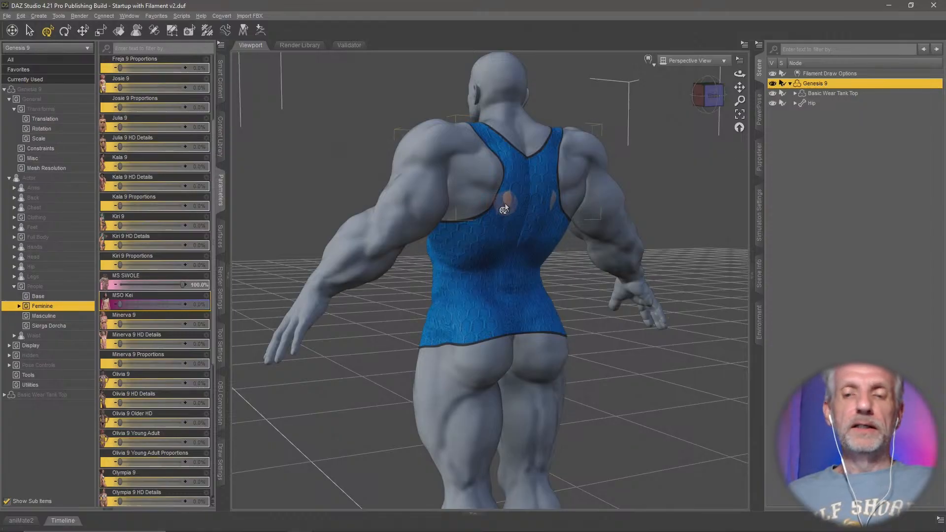
scroll(505, 208, down, 3)
scroll(504, 207, up, 6)
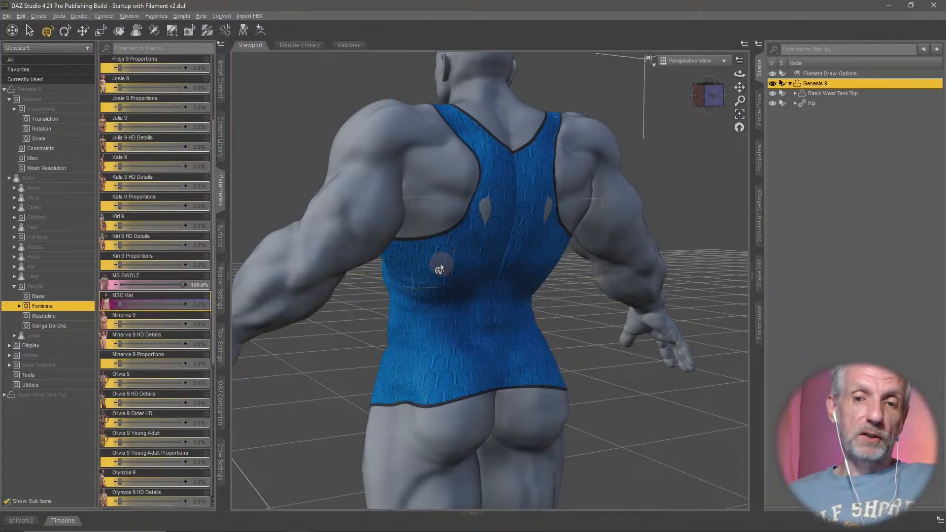
middle_drag(441, 264, 440, 270)
scroll(438, 266, down, 3)
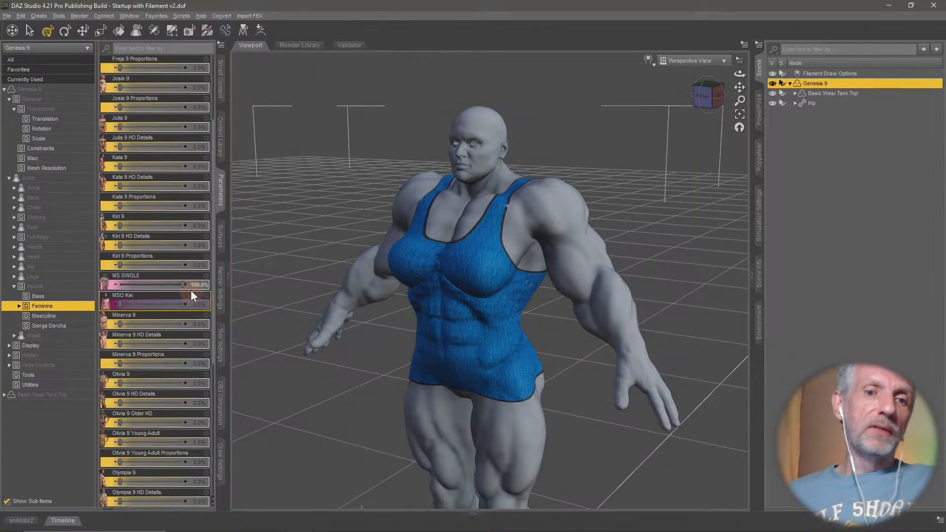
drag(184, 284, 100, 287)
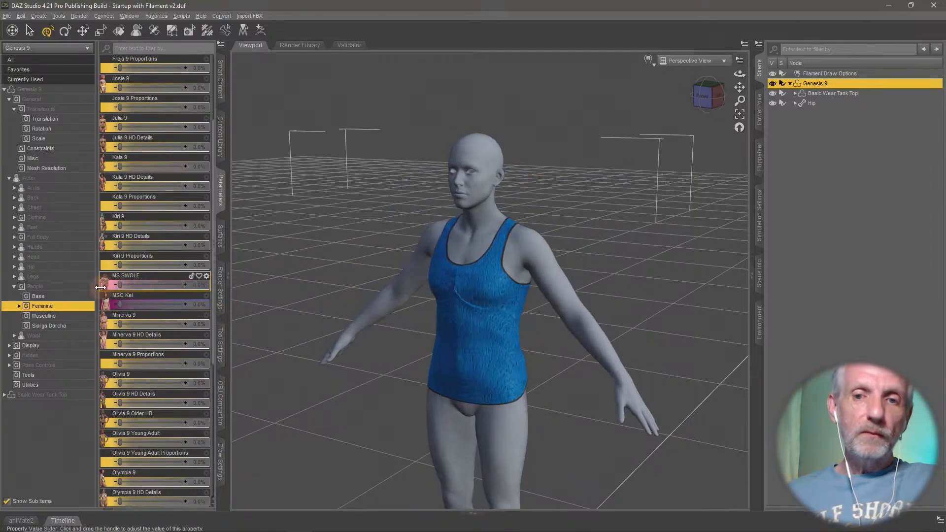
- Delete the Basic Wear Tank Top from the Genesis 9 figure
middle_drag(402, 333, 400, 333)
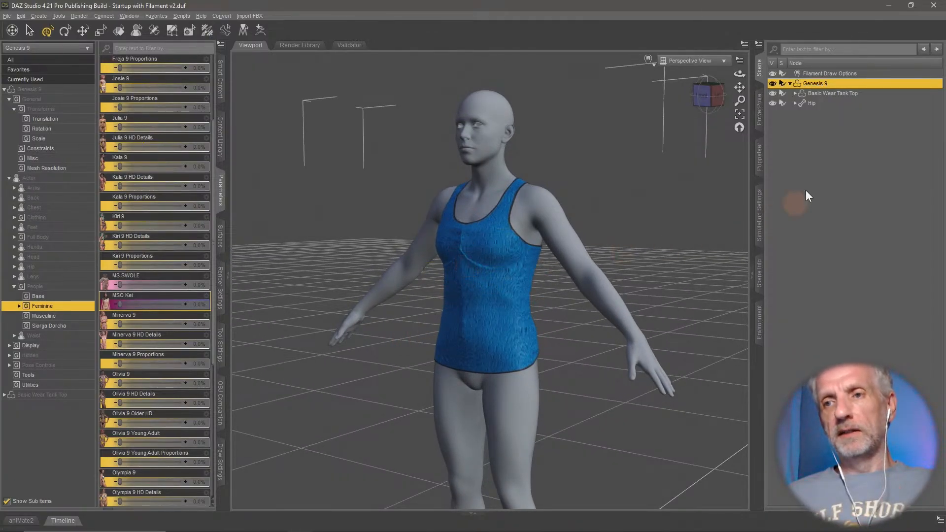
click(852, 91)
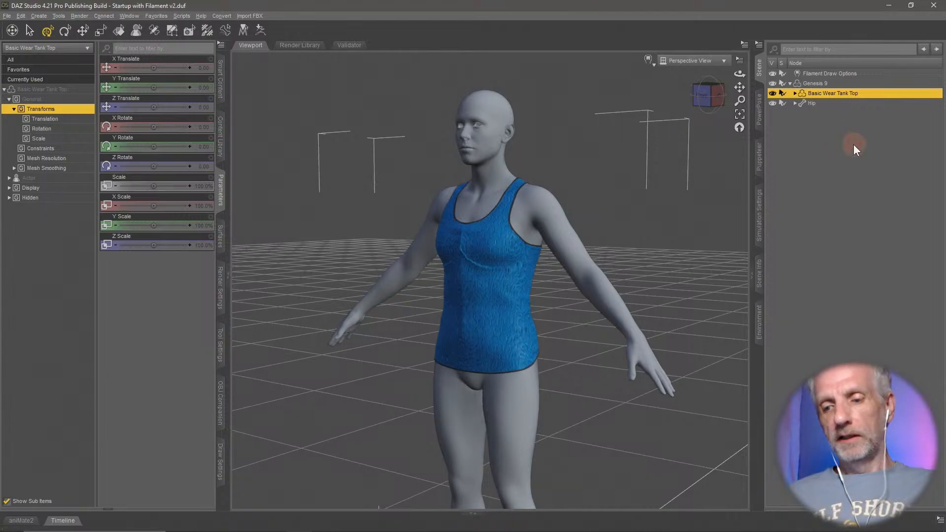
key(Delete)
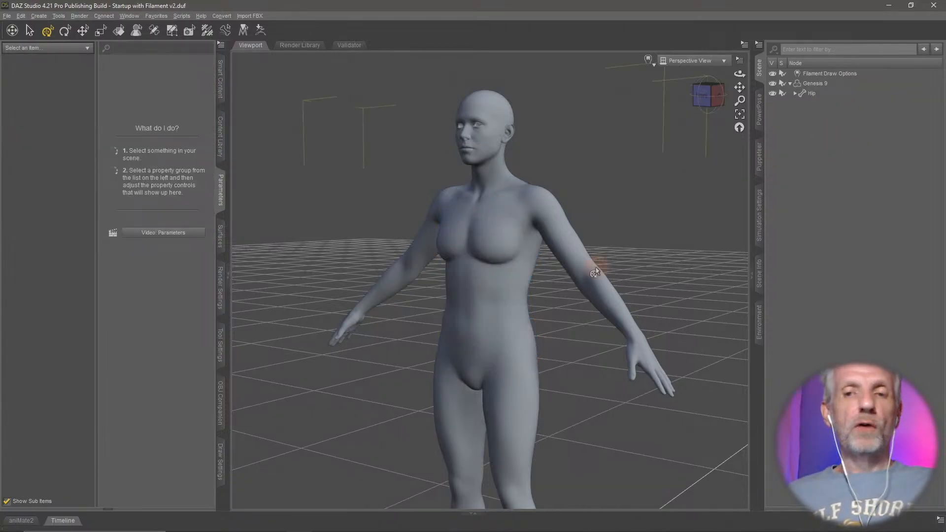
middle_drag(595, 271, 595, 267)
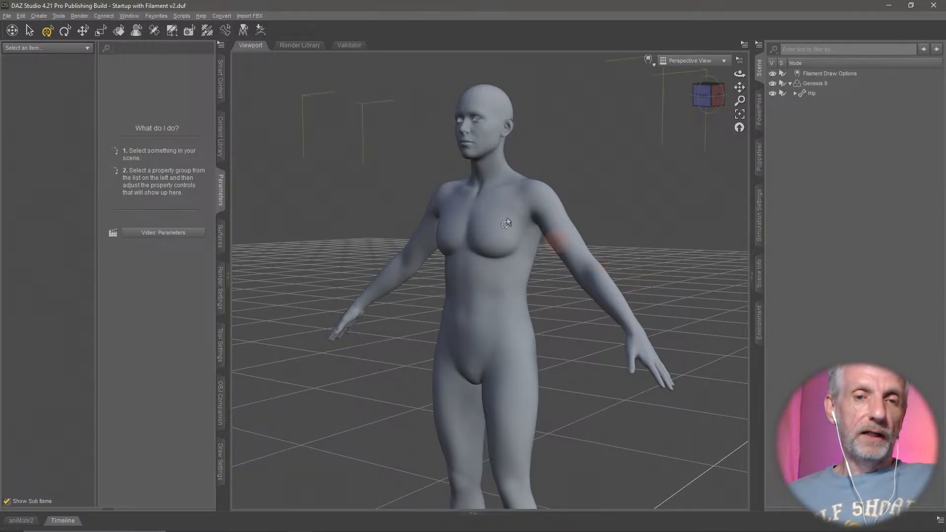
- Clear the product filter in the Utilities category and open the RSSY Clothing Converter from Genesis 8 to Genesis 9 product
click(221, 82)
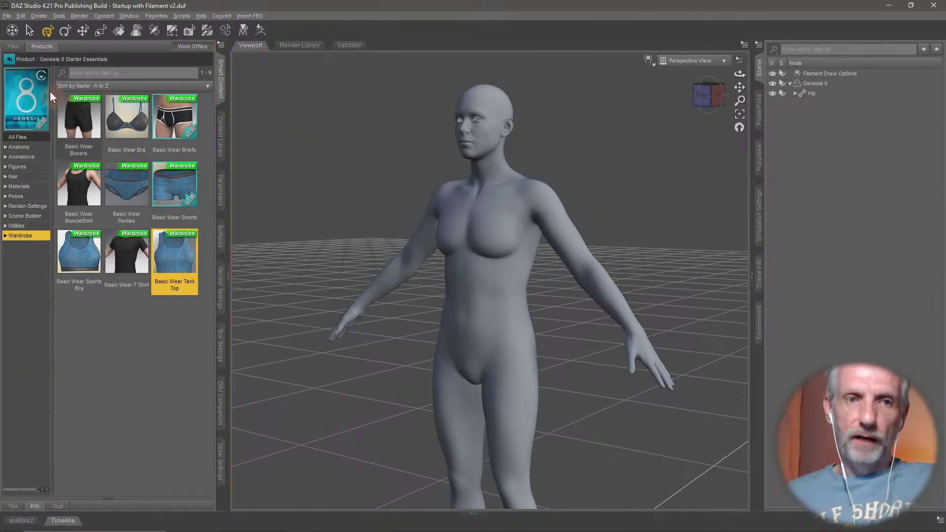
click(8, 59)
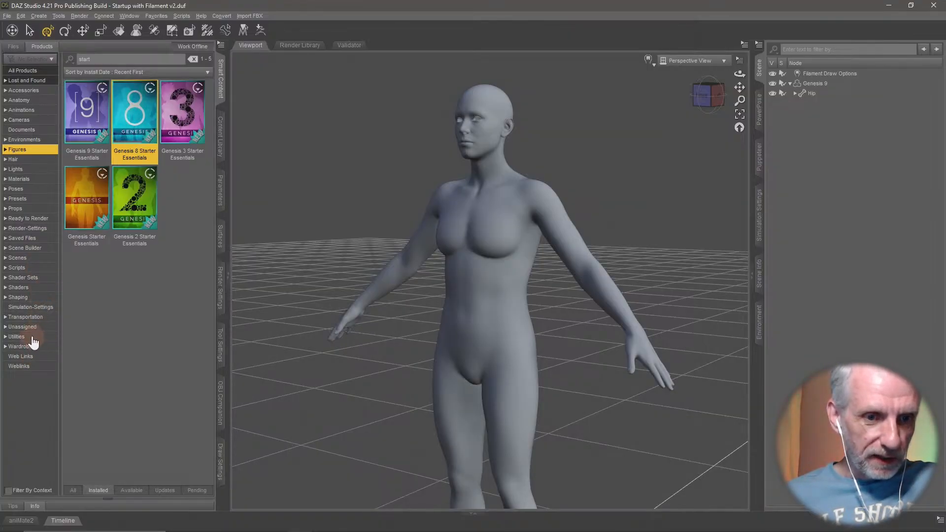
click(29, 337)
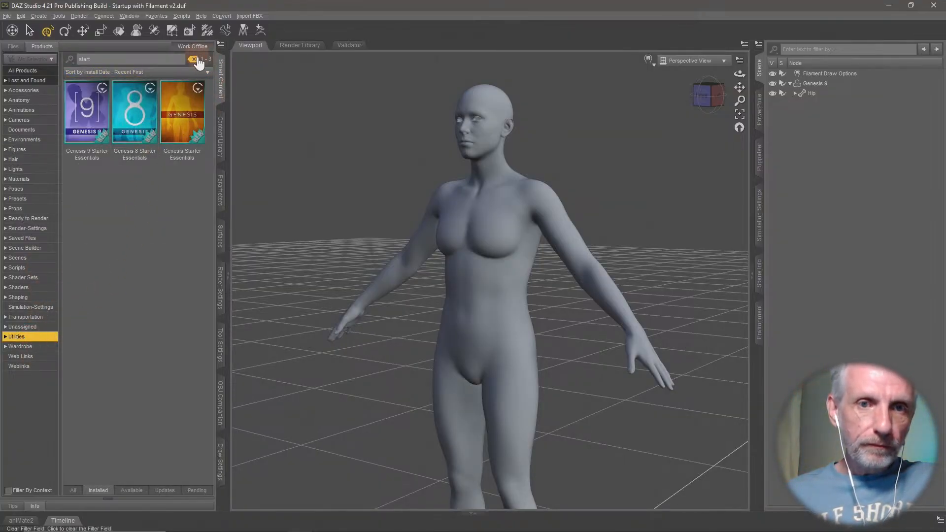
click(192, 59)
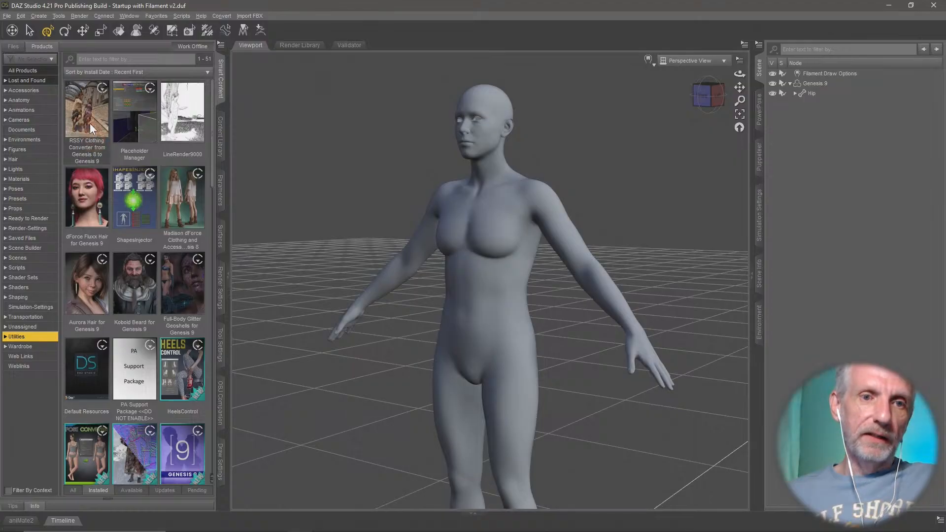
double_click(91, 118)
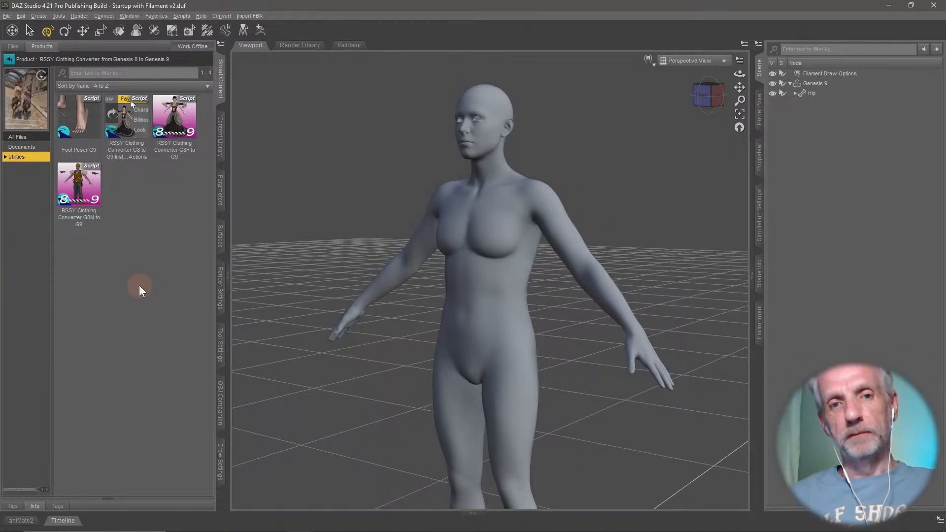
- Switch to the Windows desktop and create a new folder there named Converted Clothing
click(889, 5)
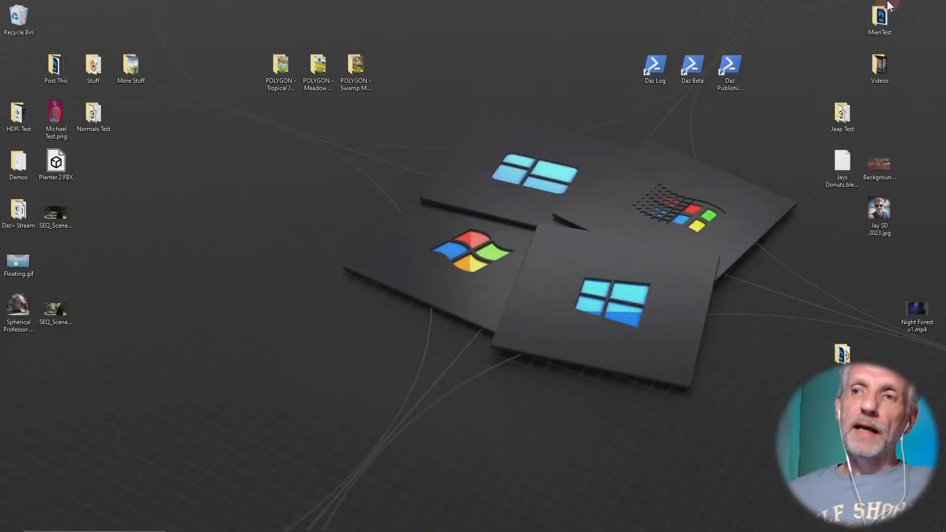
right_click(257, 163)
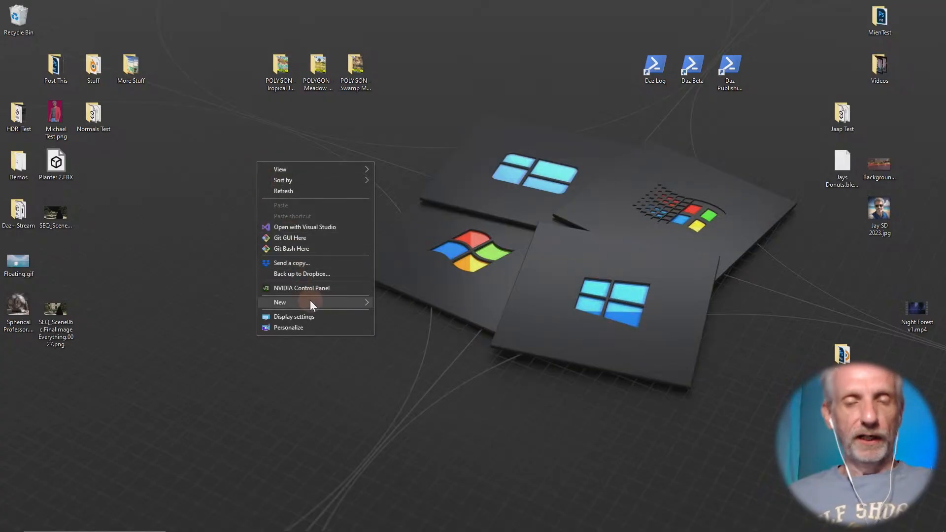
mouse_move(310, 301)
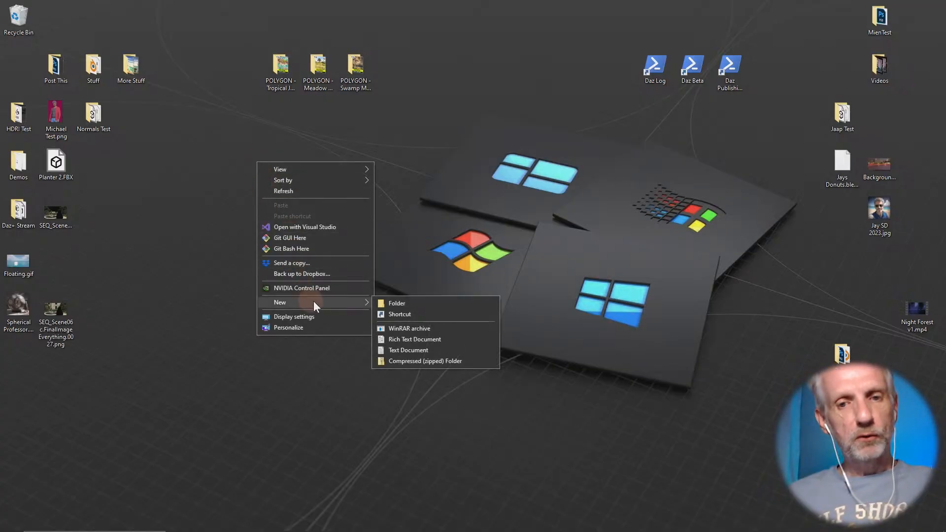
click(401, 303)
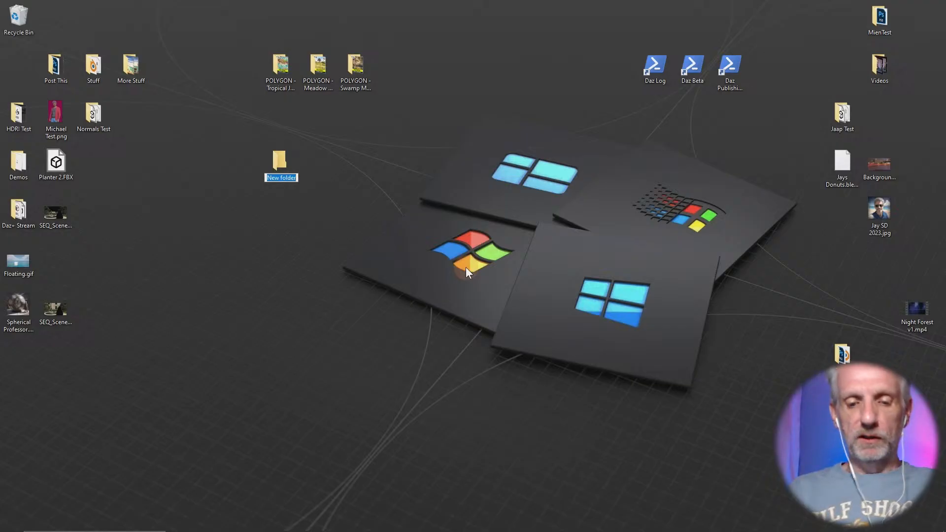
text(Converted Clo)
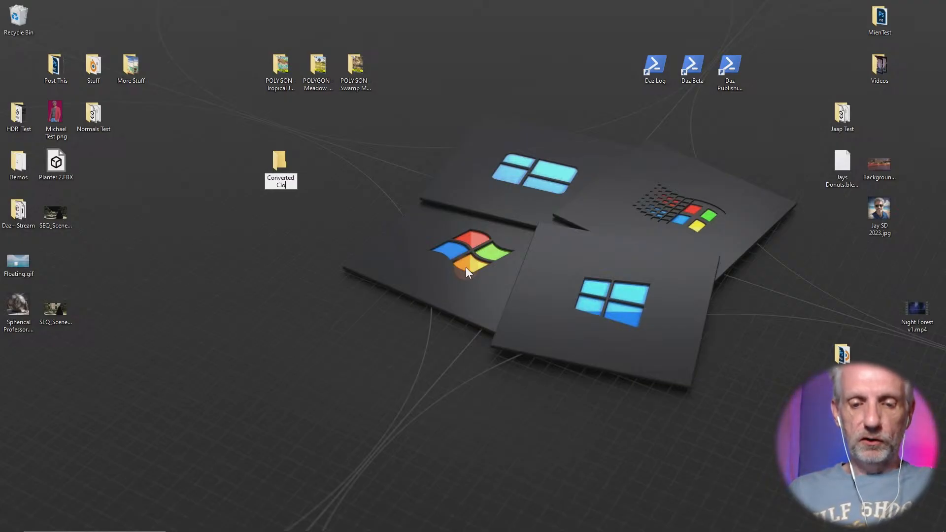
text(thing)
click(312, 199)
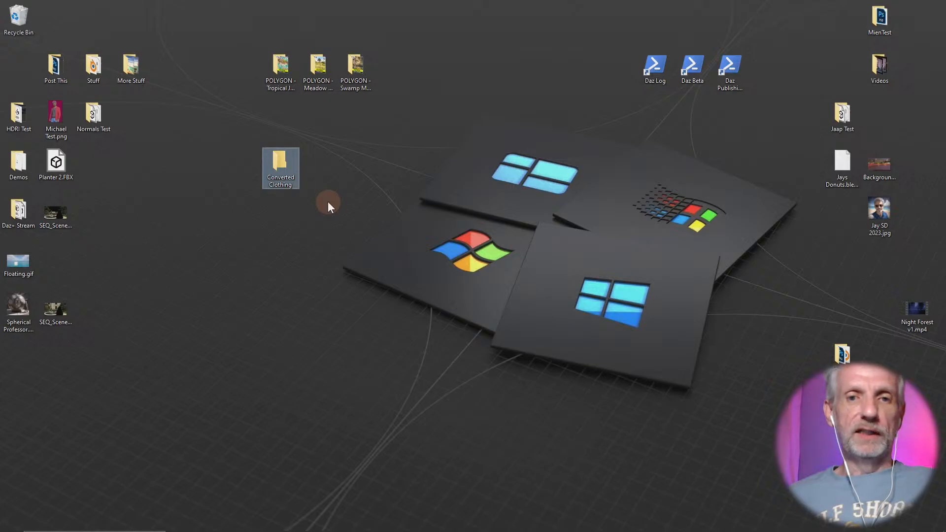
- Return to DAZ Studio, add the desktop's Converted Clothing folder as a base directory under DAZ Studio Formats, and open it in the library
key(alt+Tab)
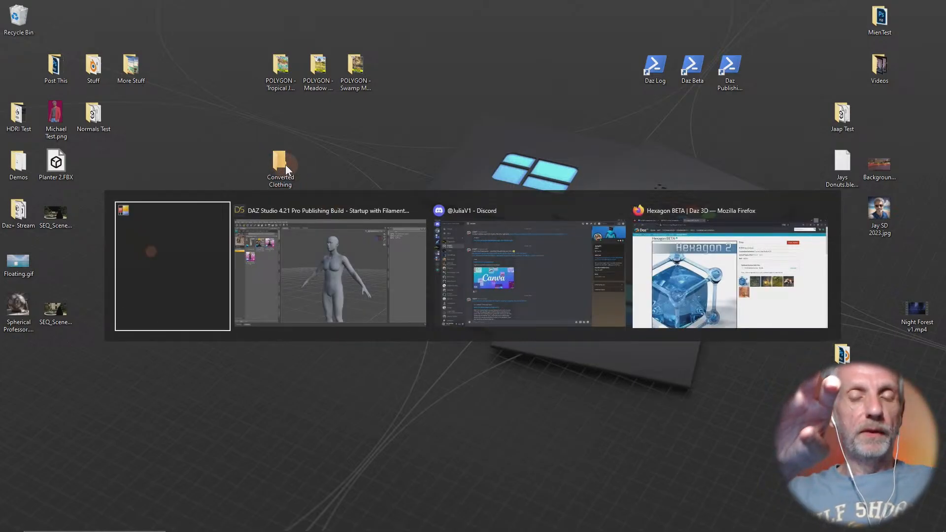
key(alt+Tab)
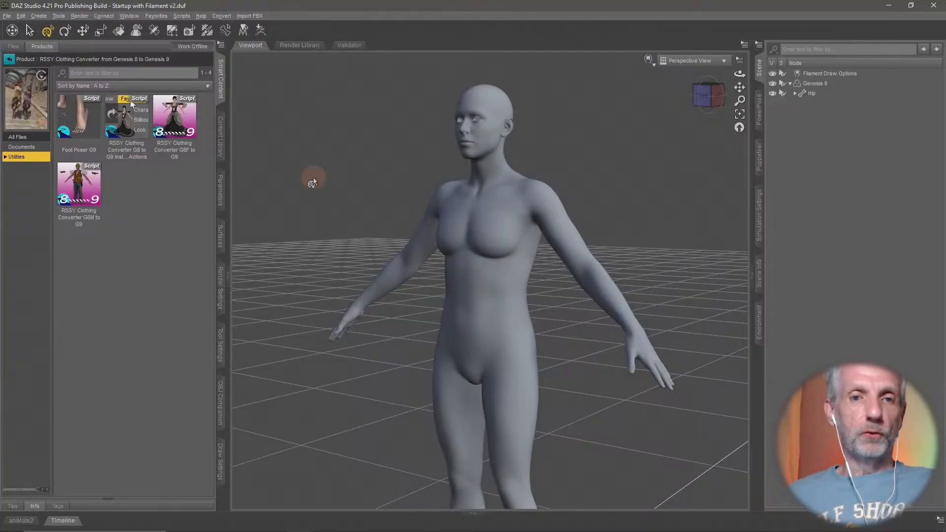
click(220, 137)
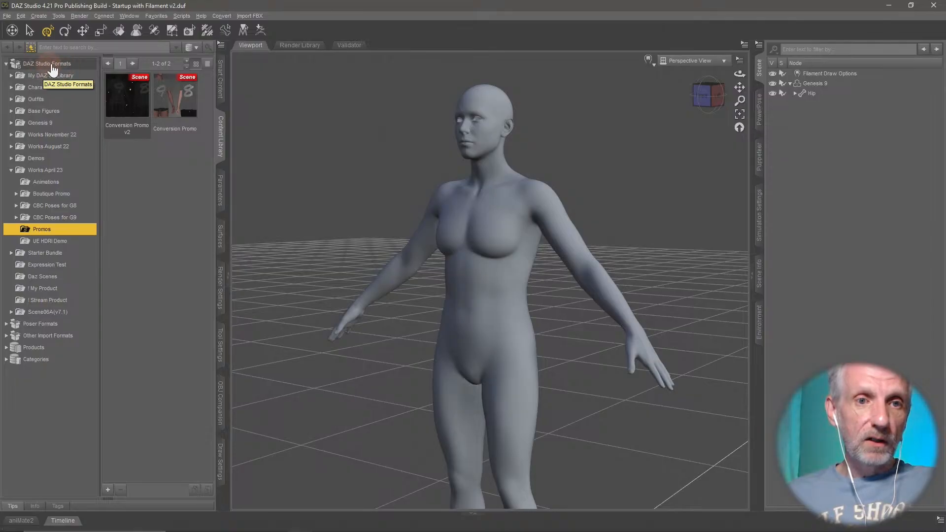
click(53, 66)
right_click(72, 64)
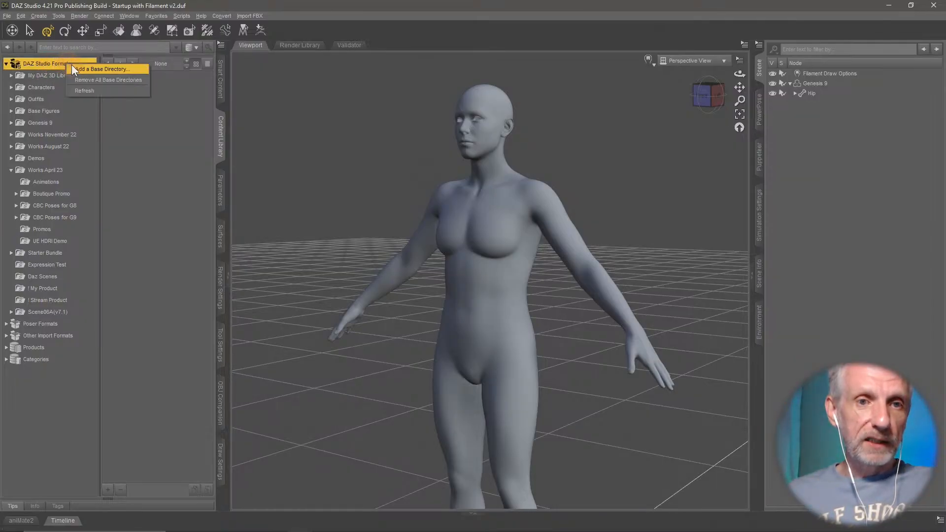
click(100, 70)
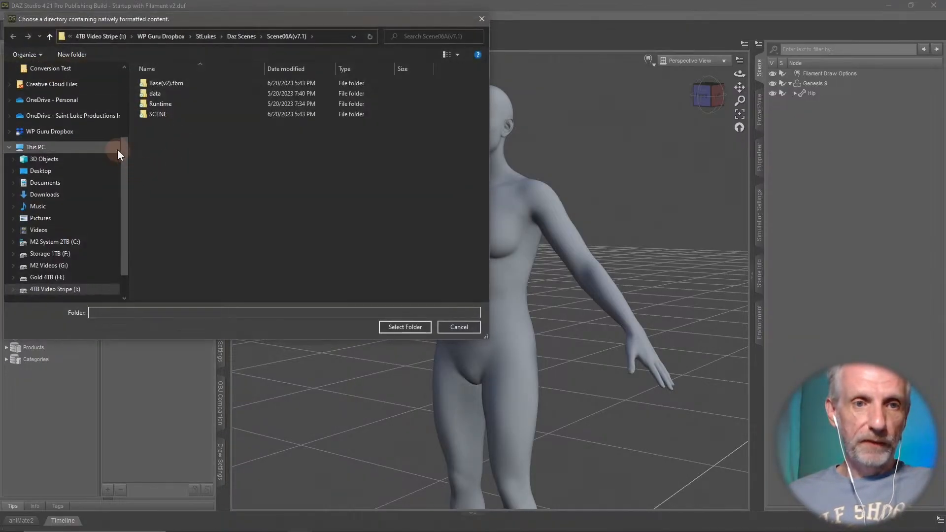
click(64, 171)
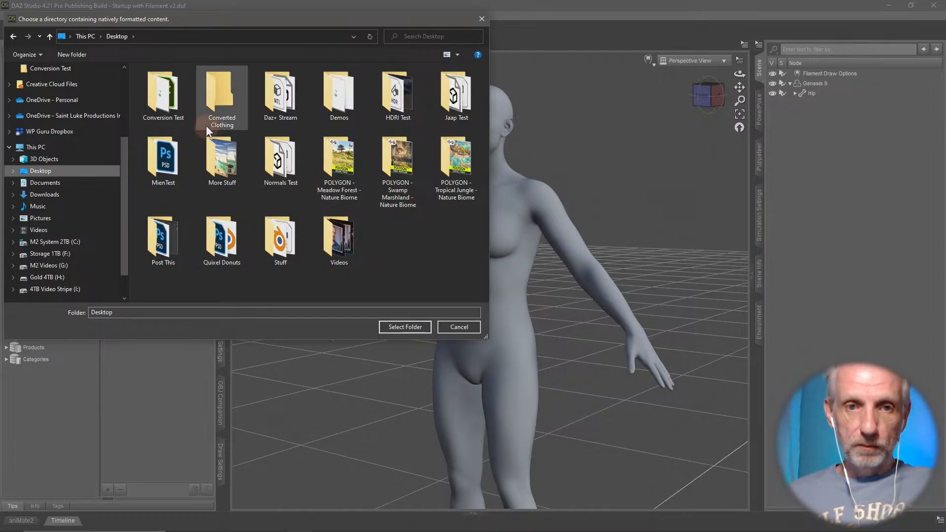
double_click(225, 95)
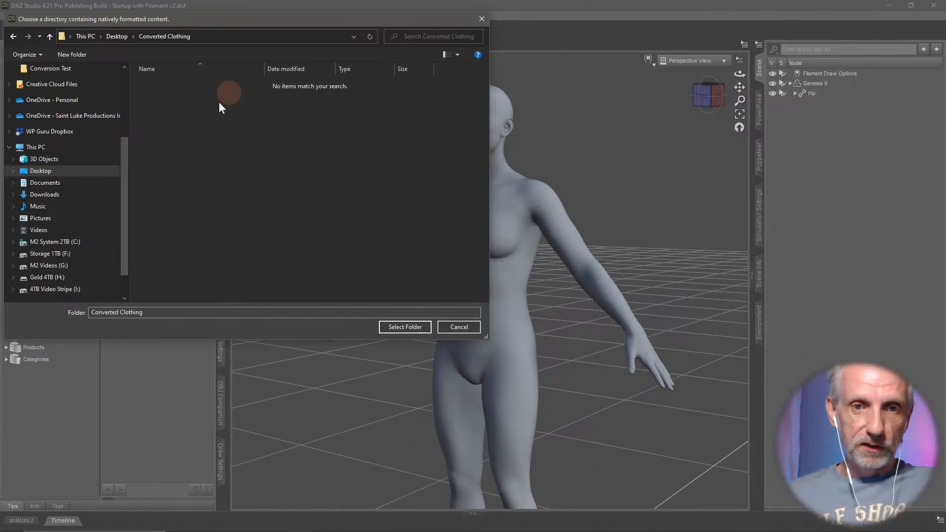
click(404, 327)
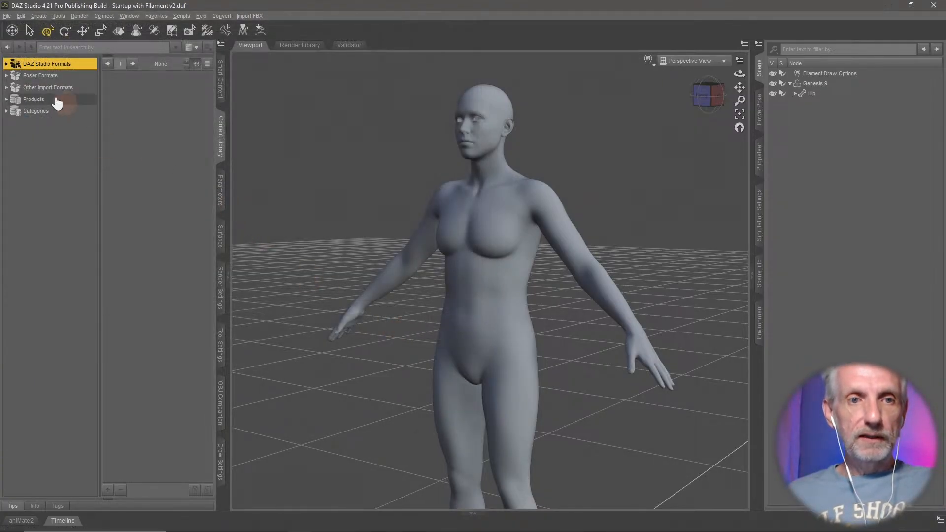
double_click(55, 65)
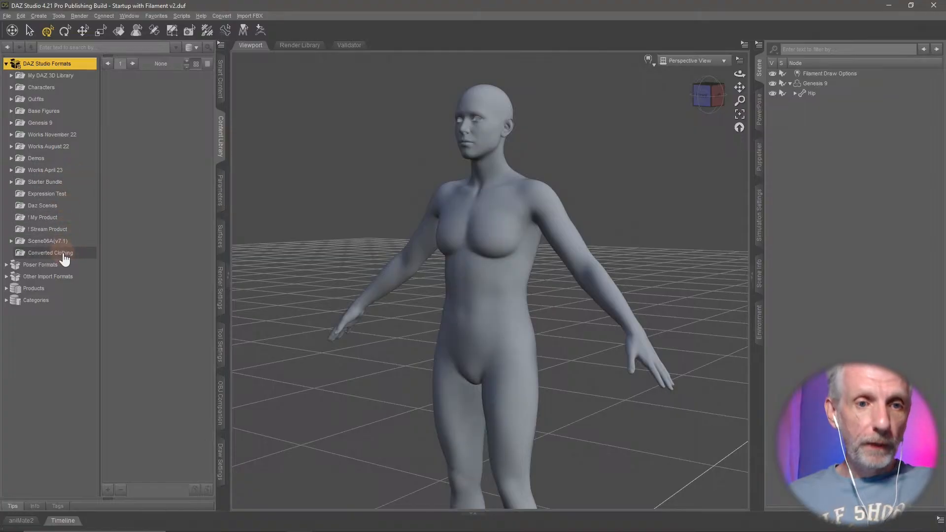
click(65, 256)
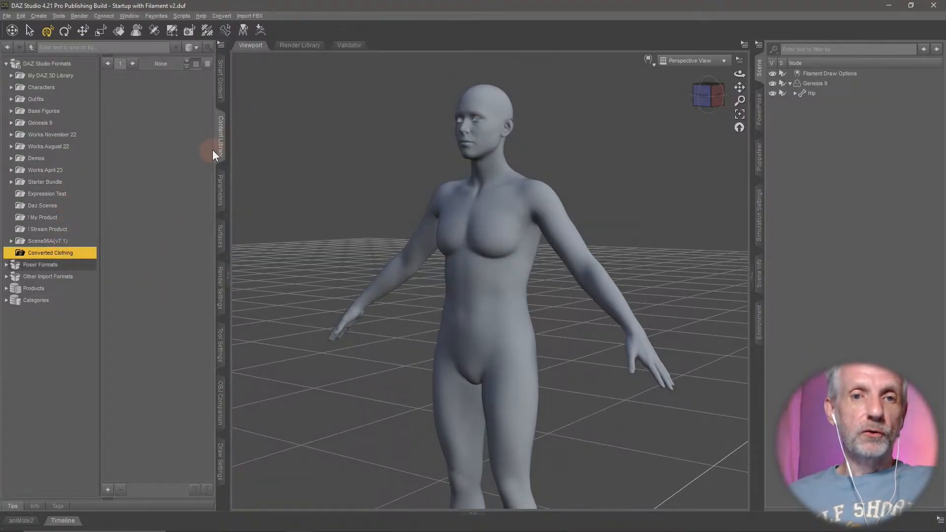
- Look over the RSSY Clothing Converter product's G8F to G9 and G8M to G9 scripts and its user manual entry
click(220, 94)
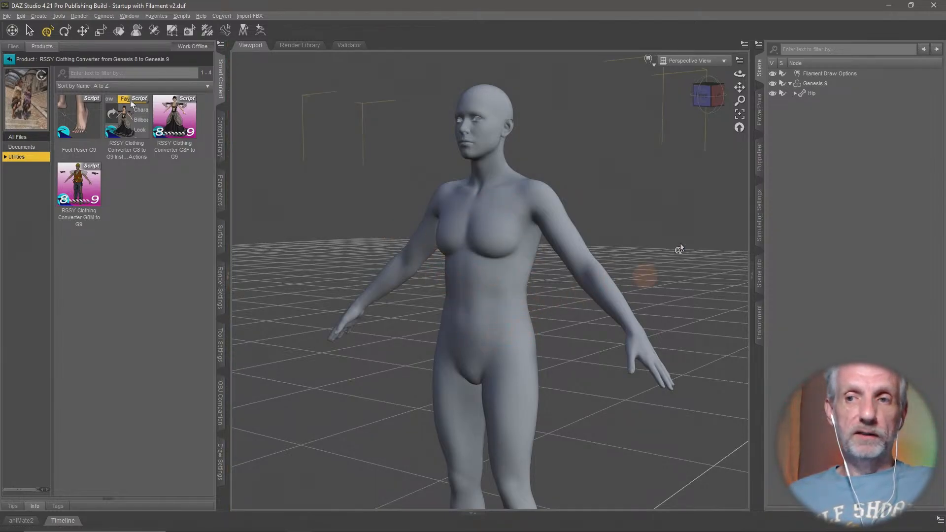
click(825, 83)
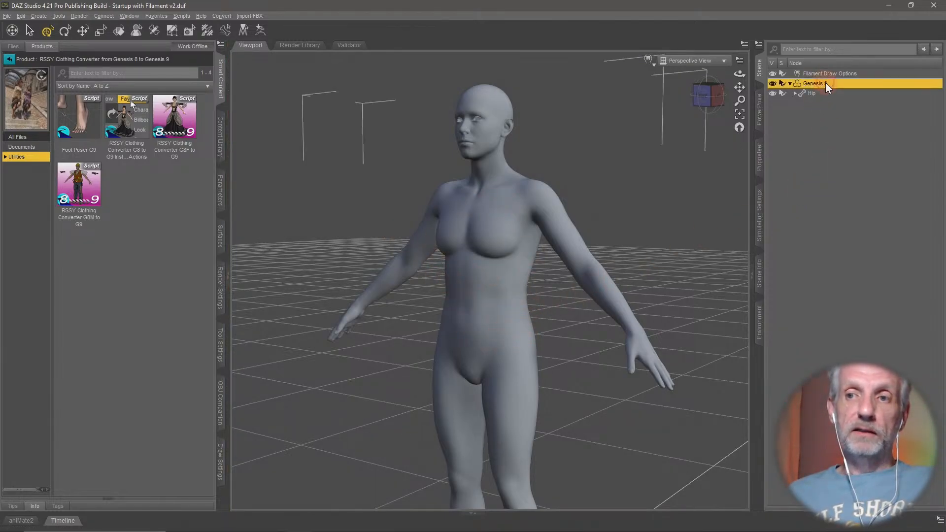
click(820, 147)
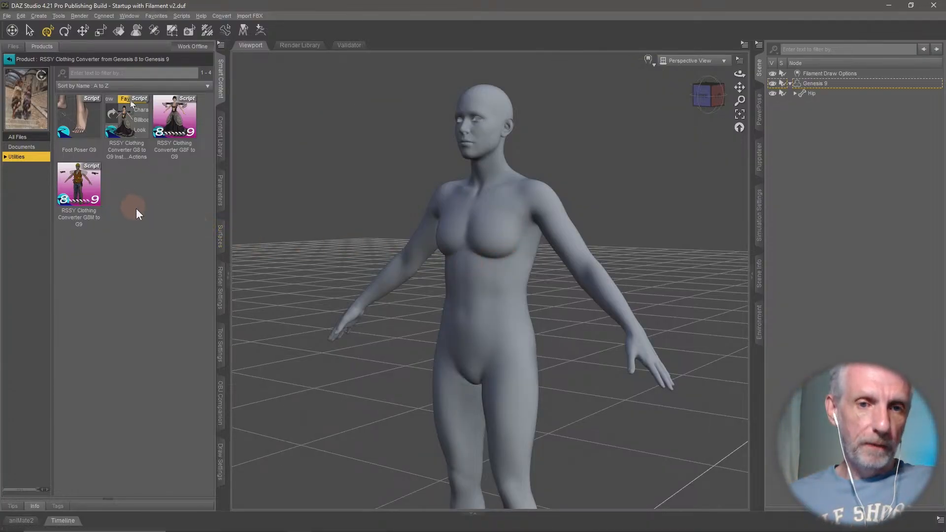
click(174, 122)
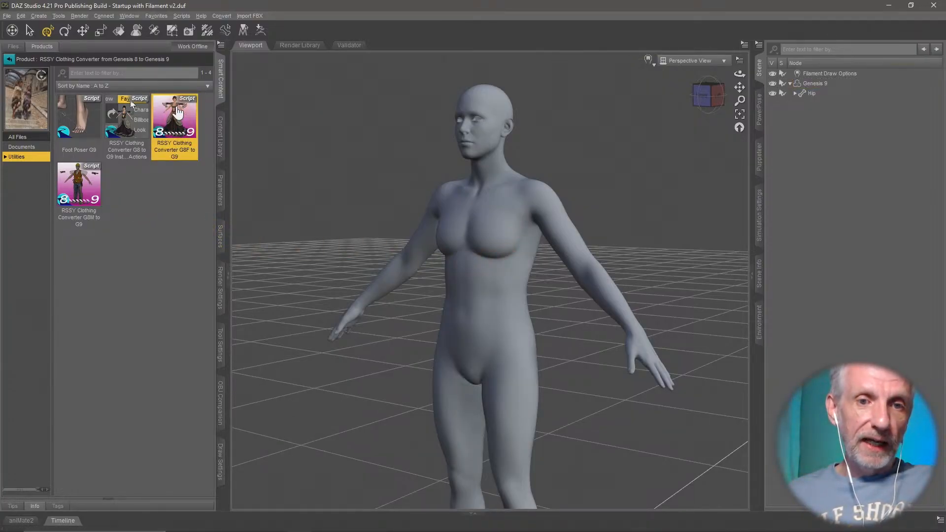
click(74, 194)
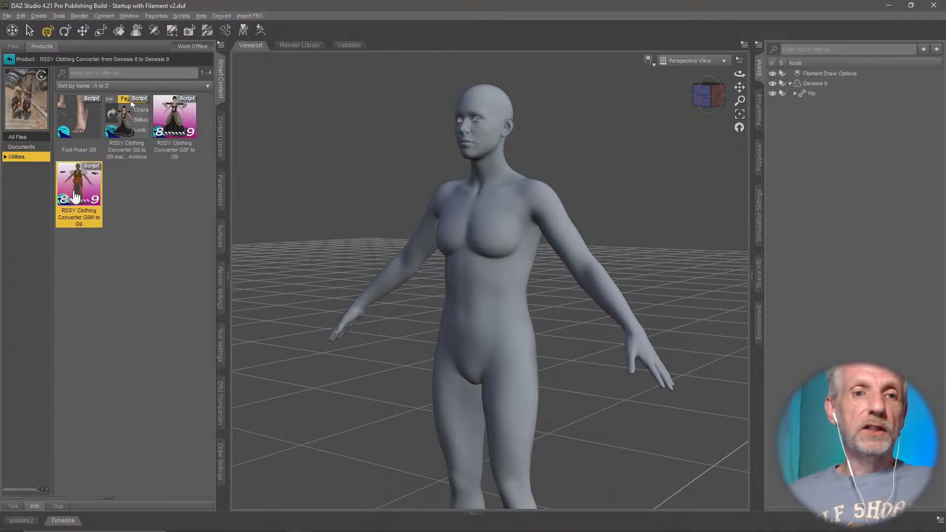
click(175, 123)
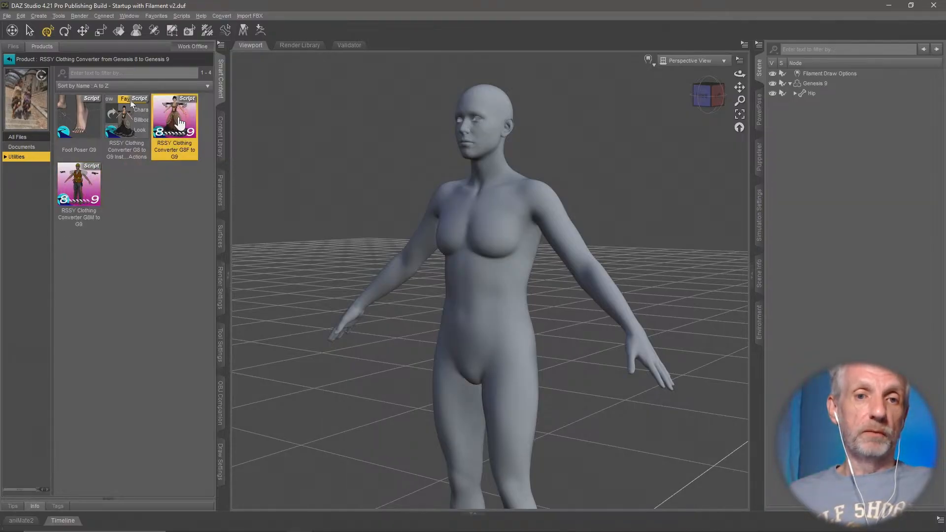
click(75, 188)
click(174, 123)
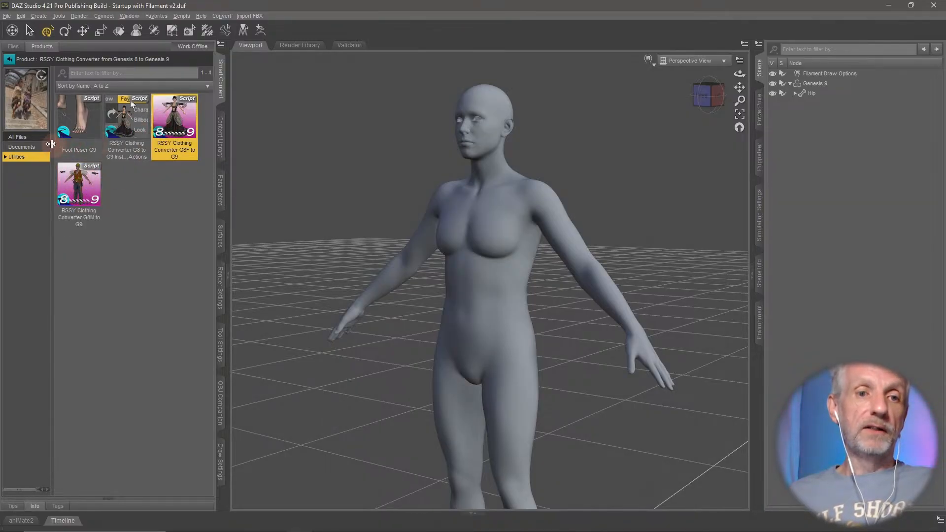
click(44, 148)
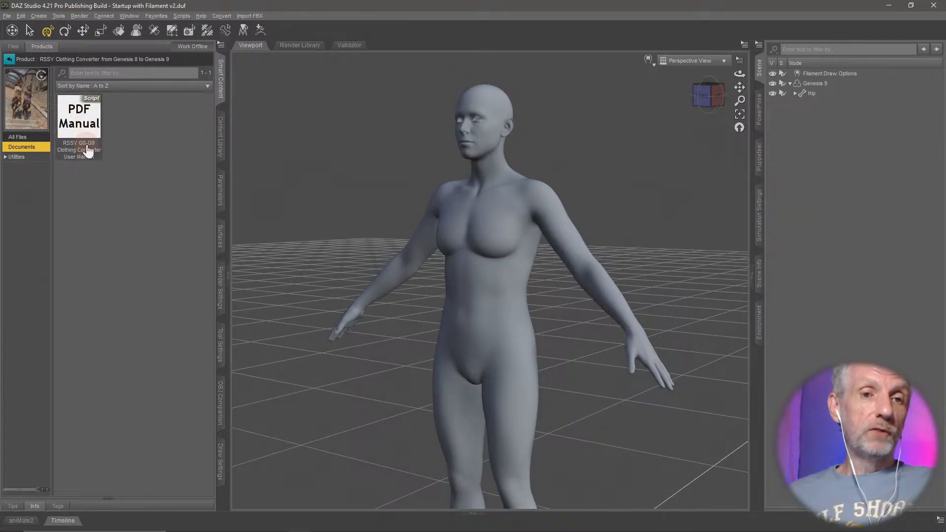
- Try to run the RSSY Clothing Converter G8F to G9 script from the product's utilities
click(31, 161)
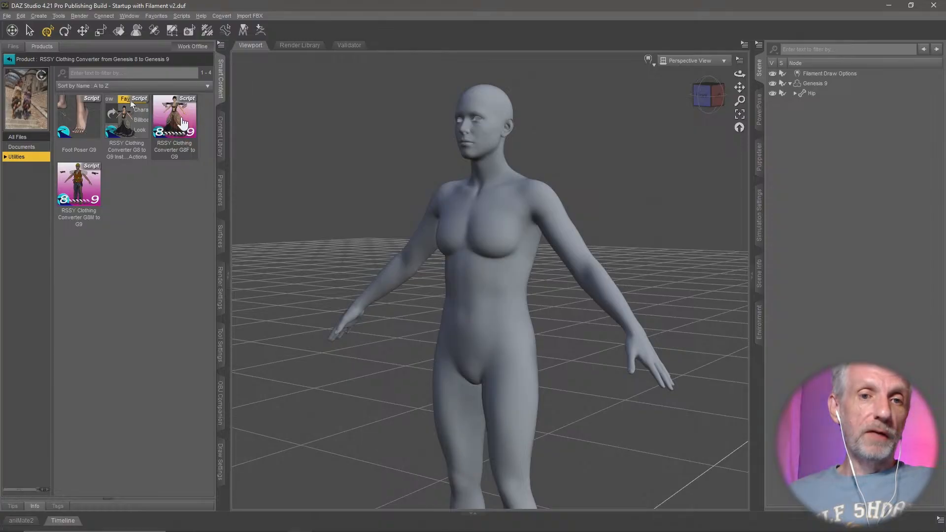
click(185, 127)
double_click(187, 117)
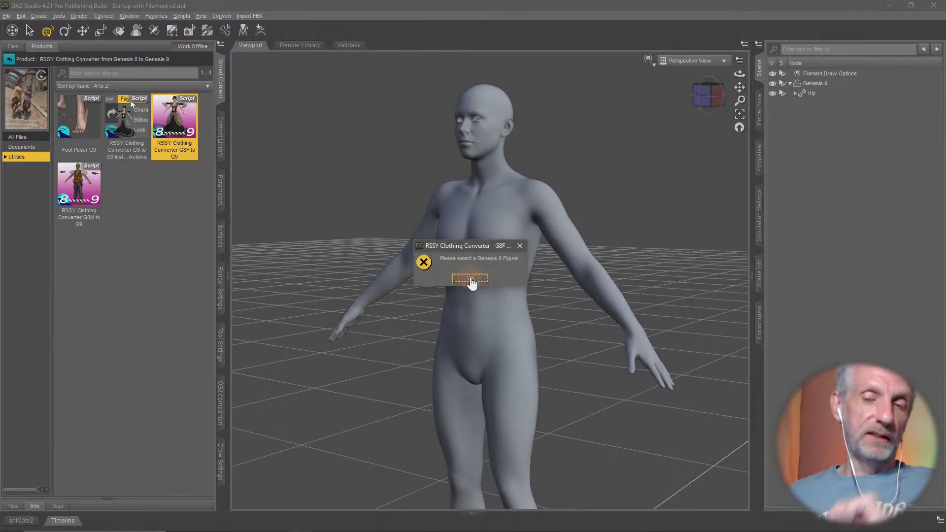
- Dismiss the message, select the Genesis 9 figure in the scene and run the RSSY Clothing Converter G8F to G9 script
click(471, 278)
click(832, 85)
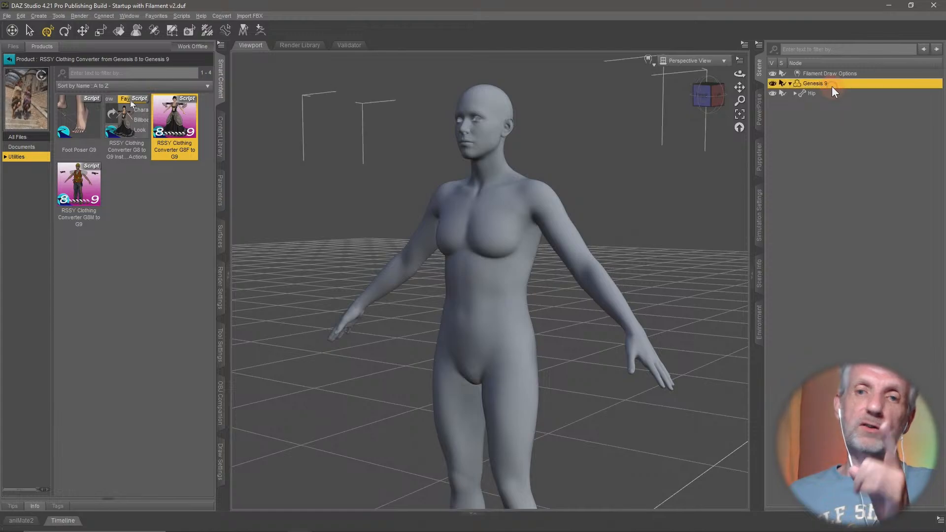
double_click(181, 126)
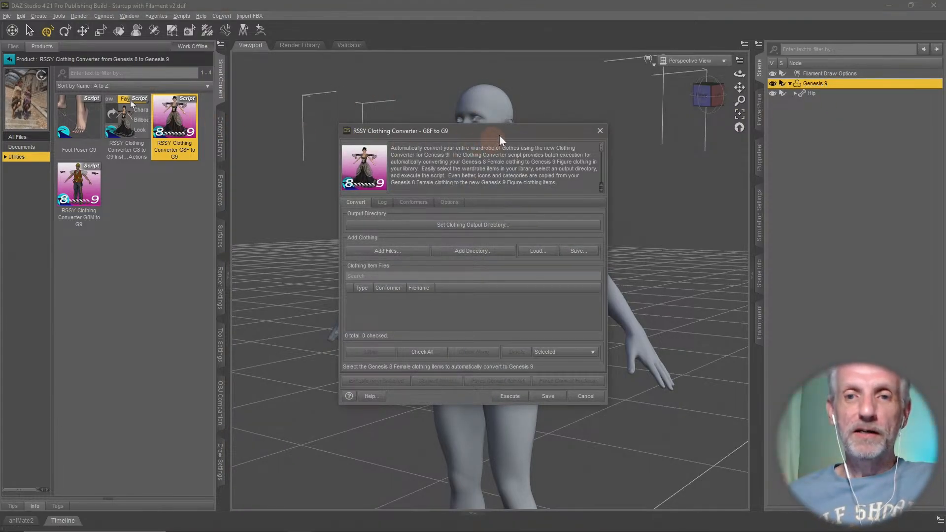
drag(510, 132, 230, 14)
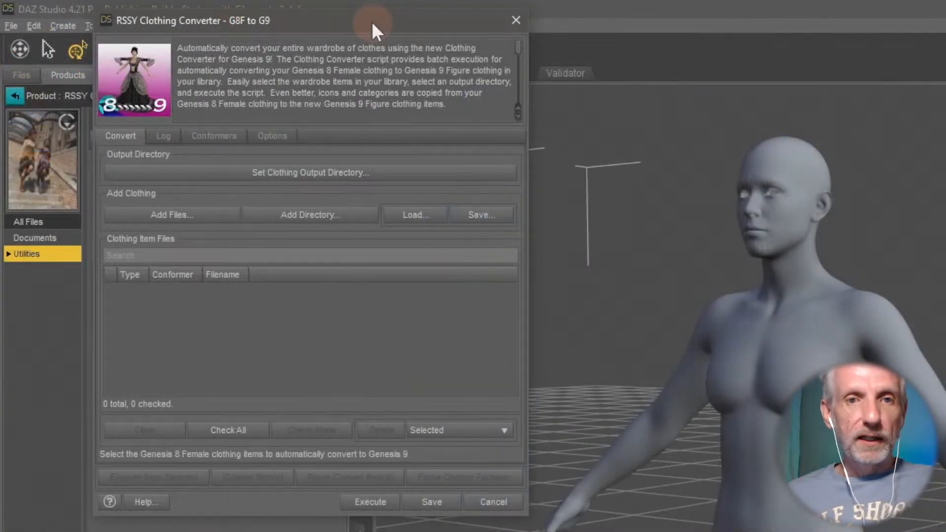
drag(371, 22, 373, 16)
- Set the converter's clothing output directory to the Converted Clothing folder on the desktop
click(269, 174)
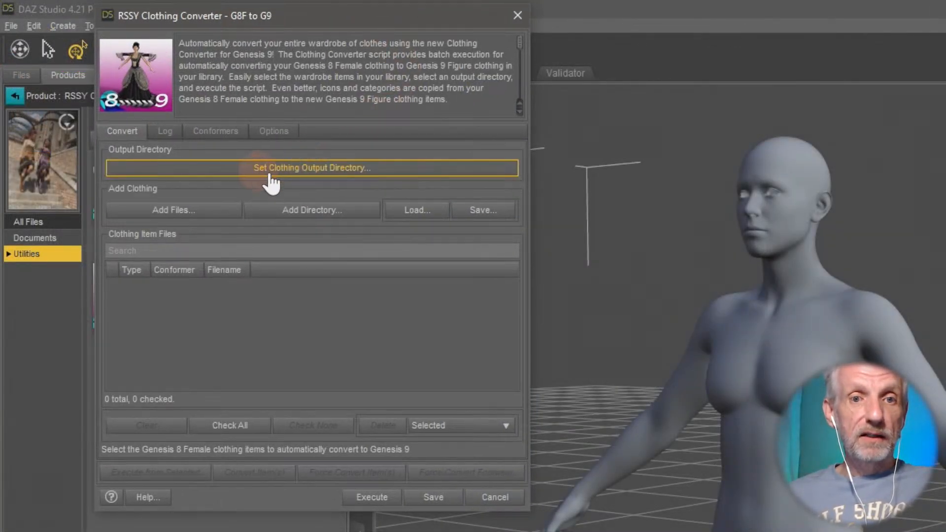
click(357, 170)
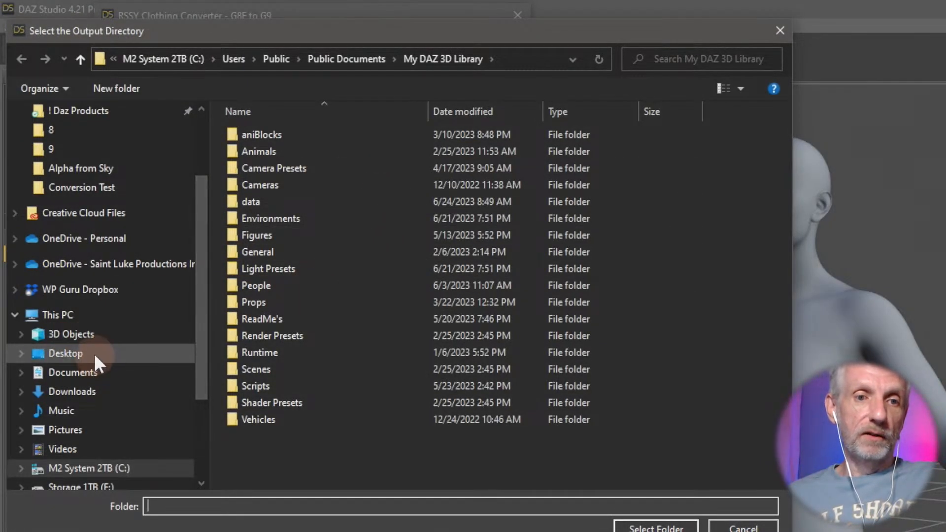
click(94, 354)
double_click(360, 169)
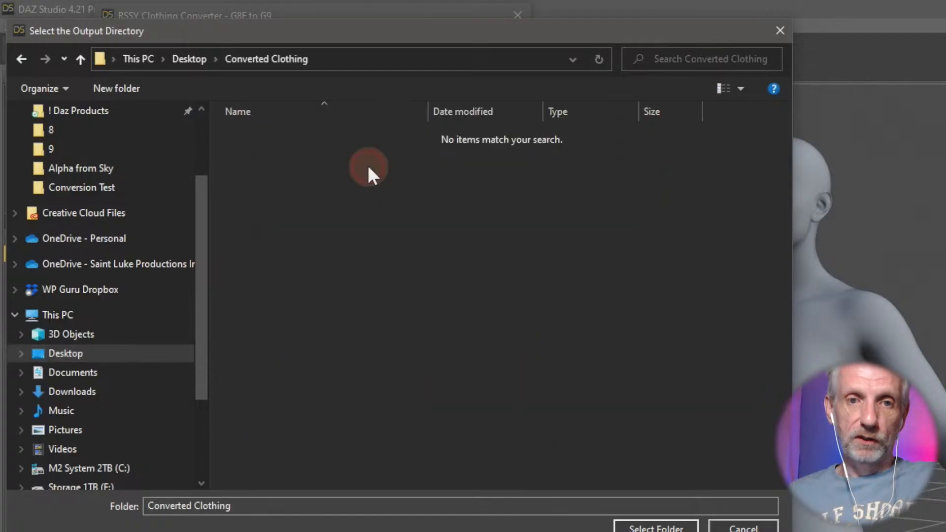
click(638, 526)
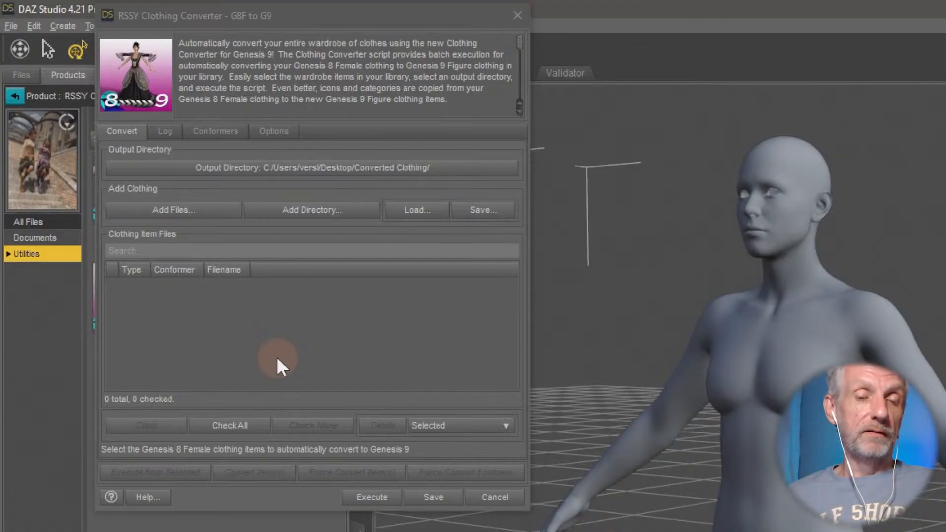
- Start adding clothing files and browse Public Documents to My DAZ 3D Library's People > Genesis 8 Female folder
click(222, 212)
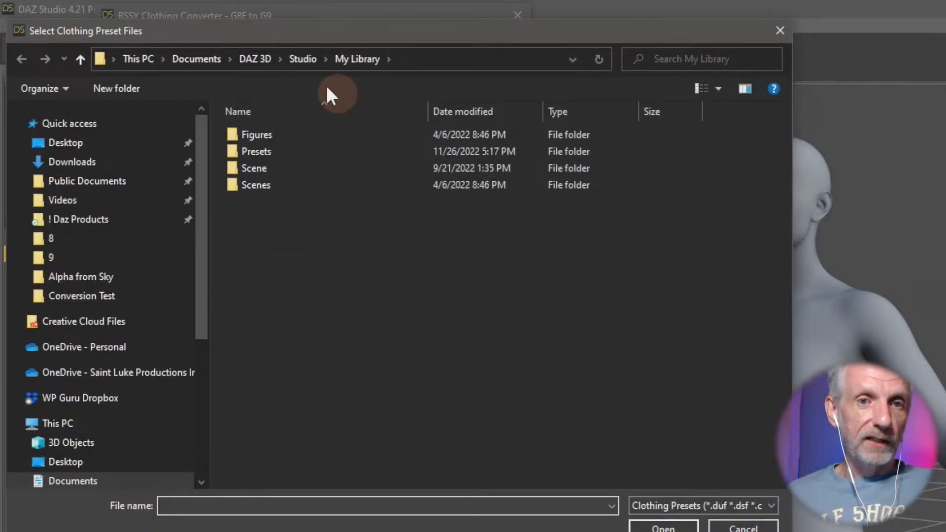
drag(210, 266, 206, 207)
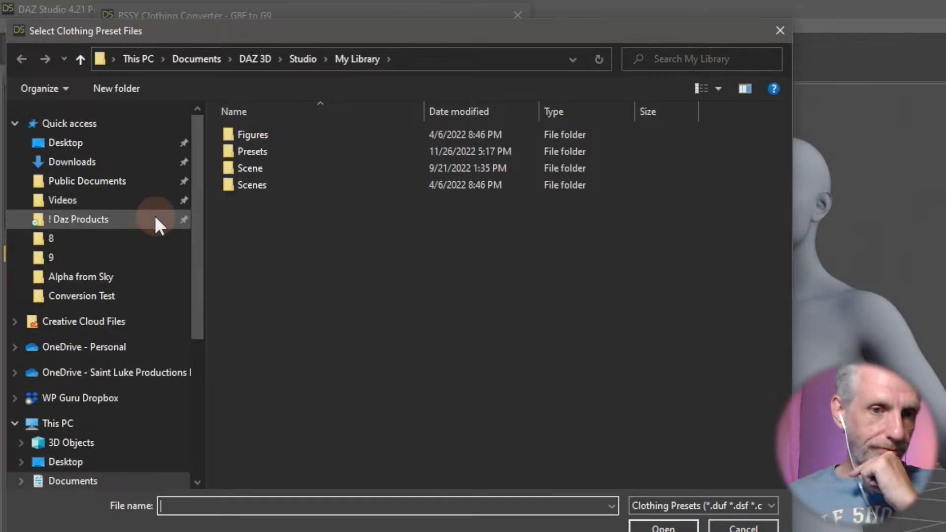
click(129, 185)
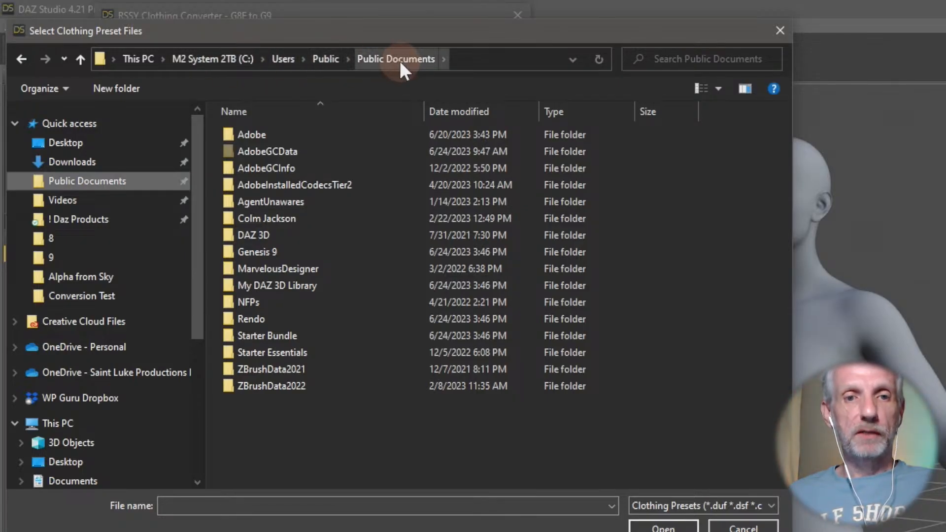
double_click(329, 285)
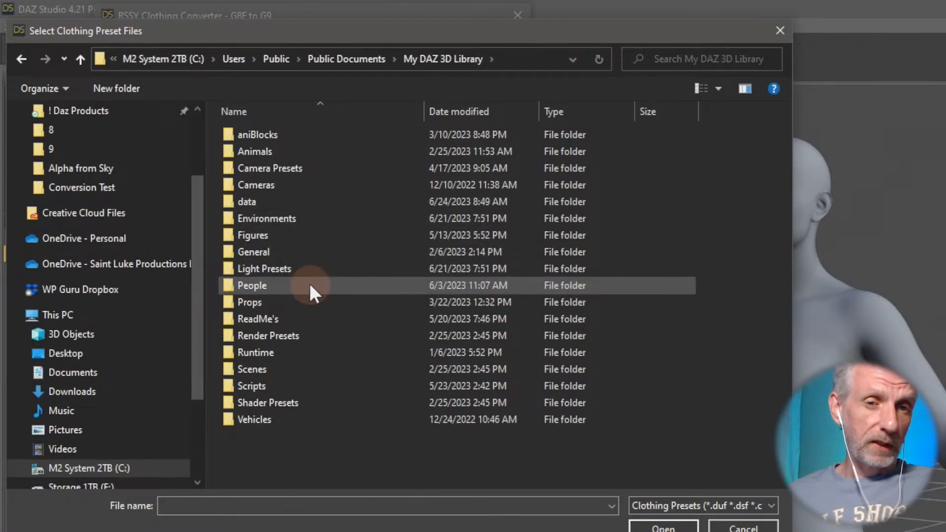
double_click(309, 285)
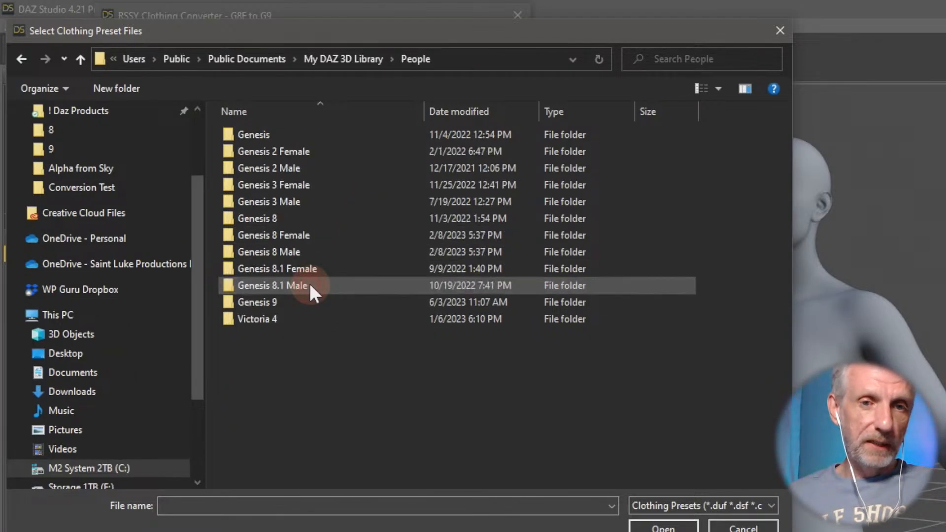
click(353, 221)
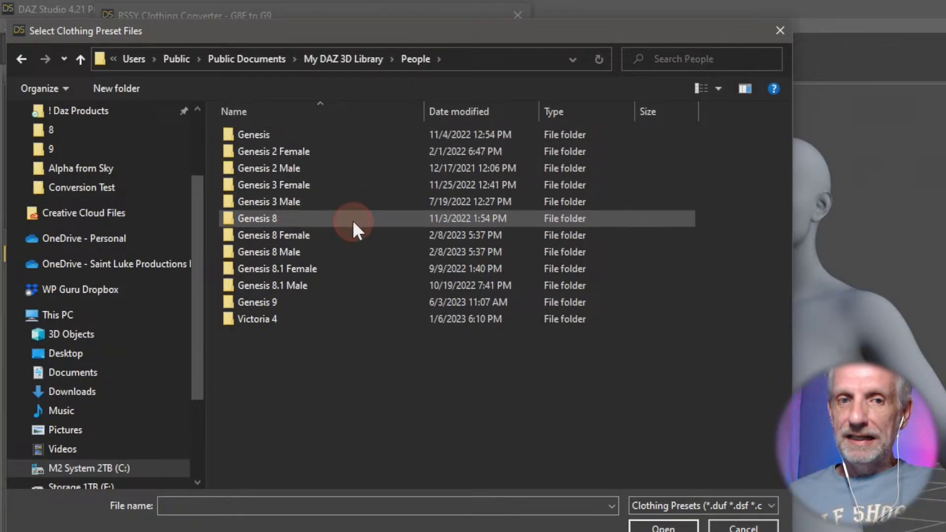
double_click(353, 219)
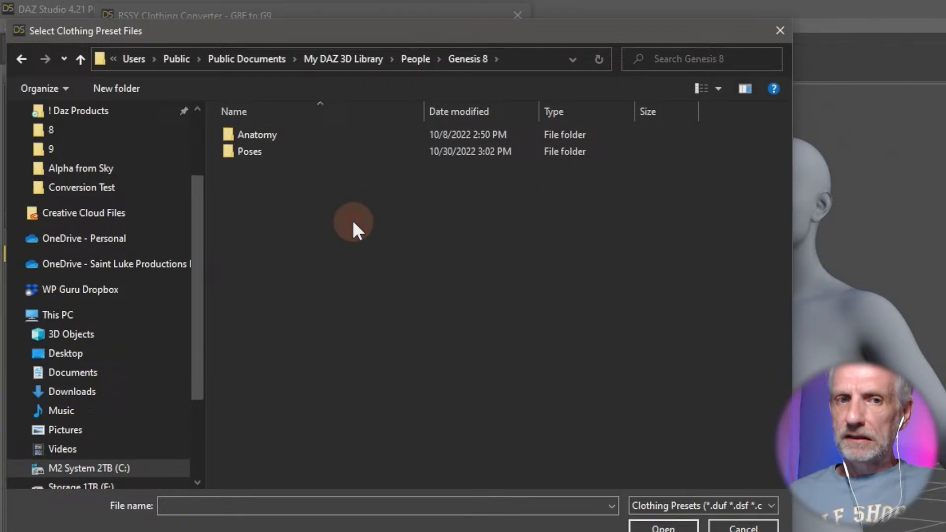
click(82, 59)
double_click(303, 235)
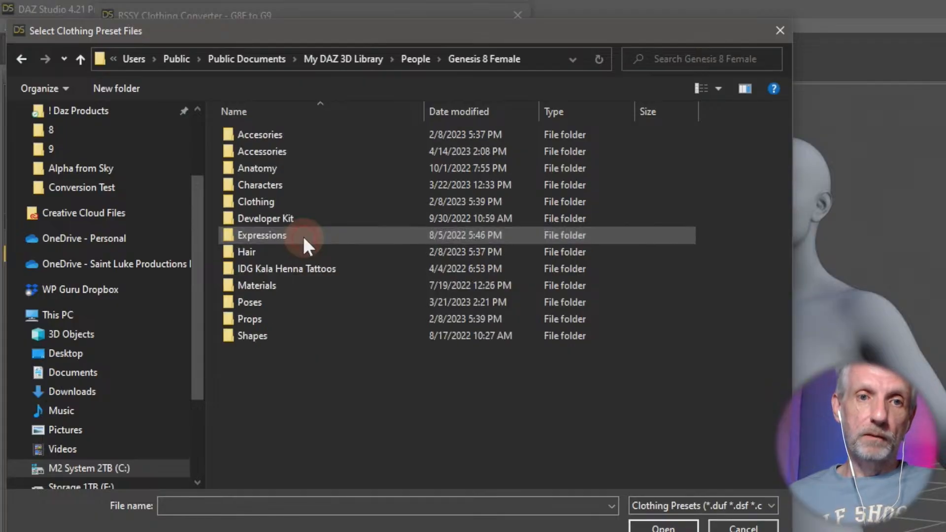
- Look through the Genesis 8 Female Clothing folder, then cancel the file selection and the converter
click(307, 321)
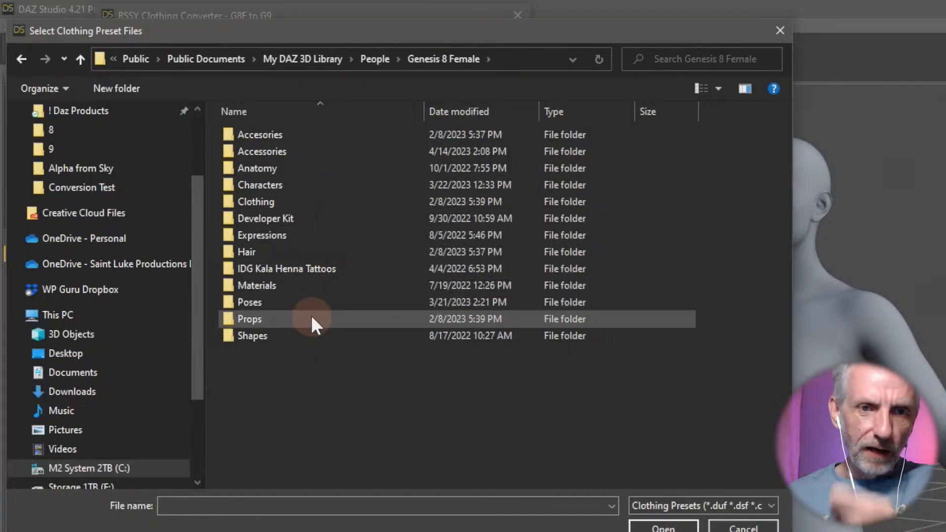
double_click(316, 201)
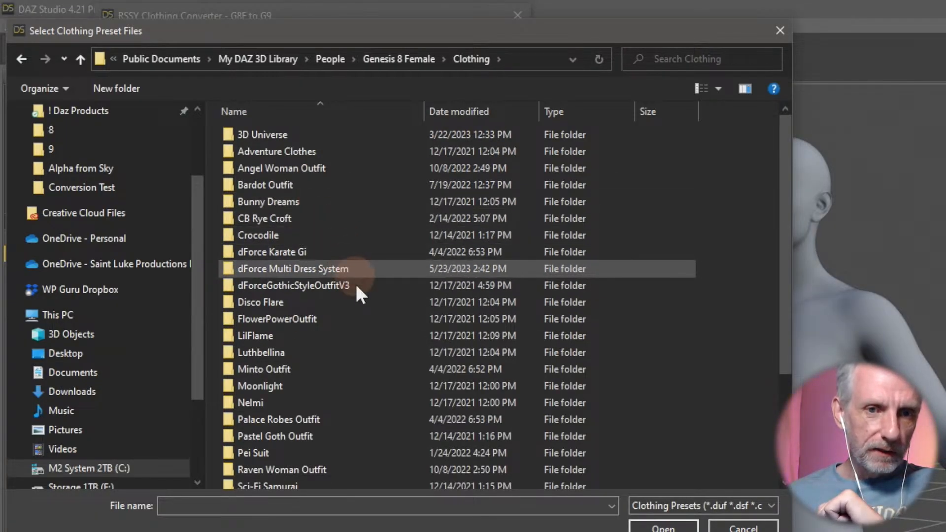
scroll(400, 329, down, 3)
scroll(400, 328, up, 3)
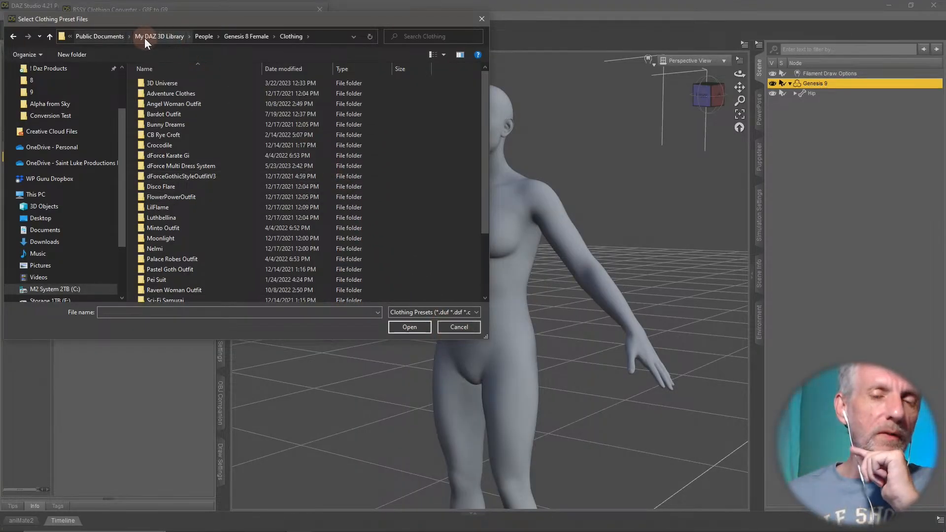
click(459, 328)
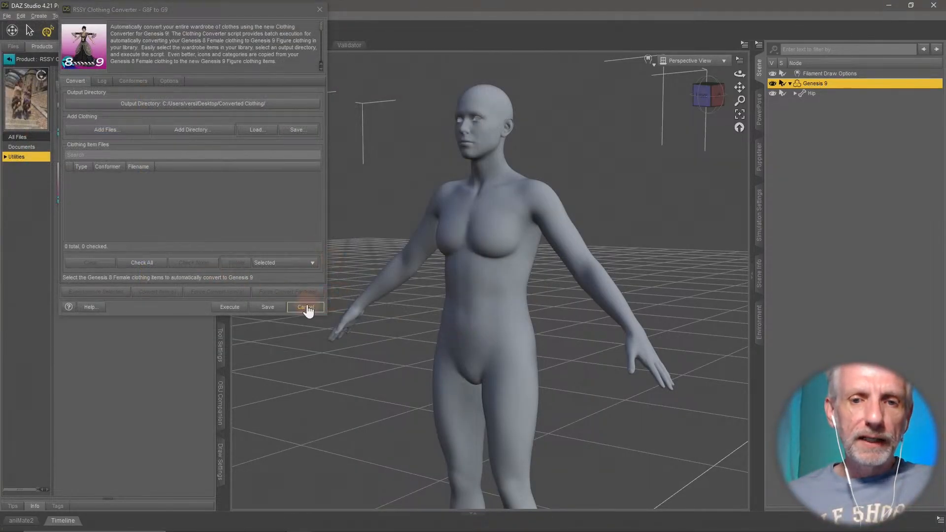
click(305, 308)
- Find the Basic Wear Tank Top in the Genesis 8 Starter Essentials wardrobe and show its file path information
click(9, 59)
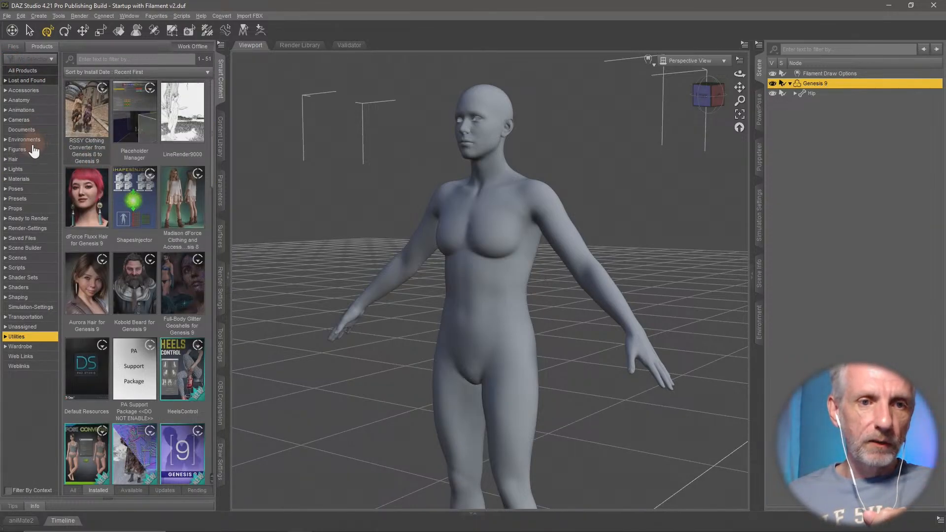
click(33, 149)
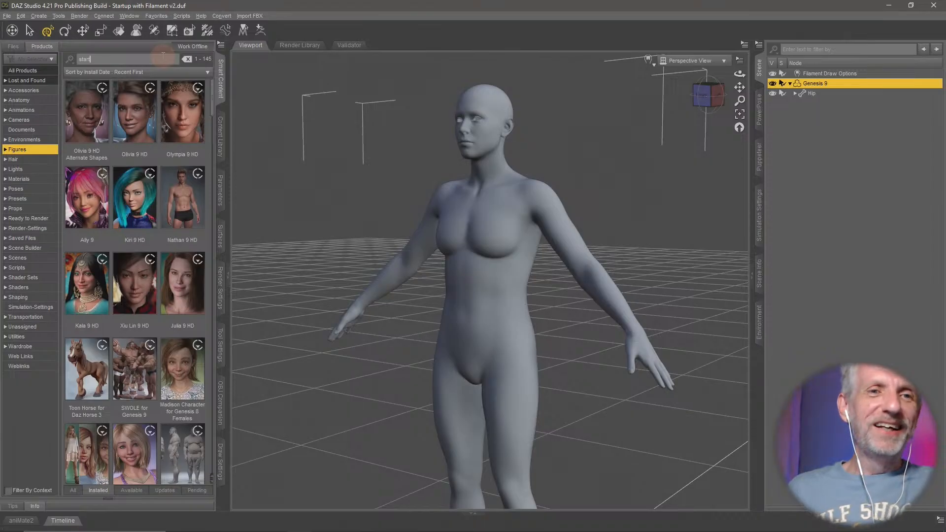
click(143, 124)
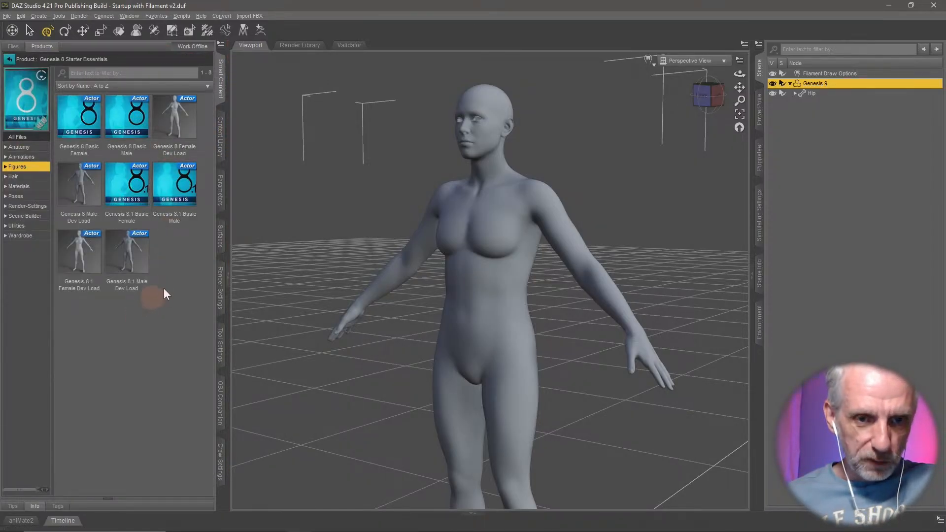
click(22, 236)
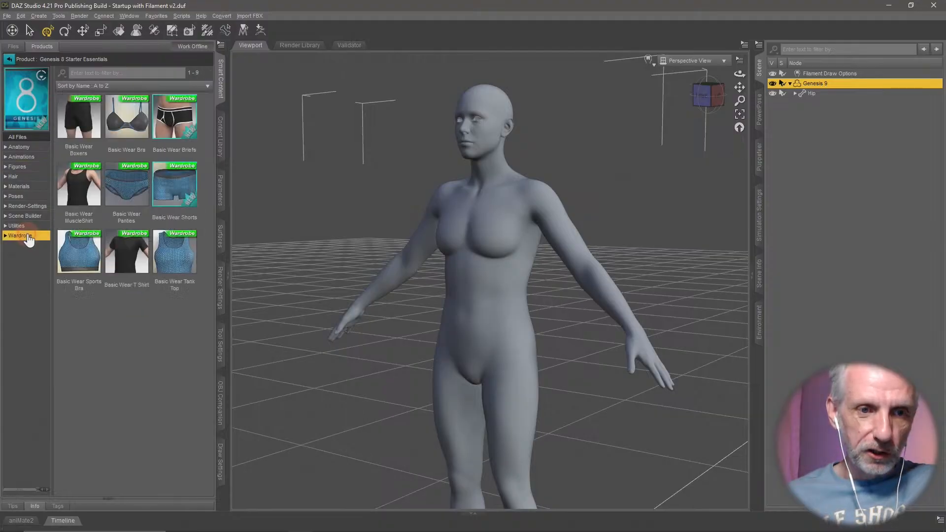
click(181, 257)
right_click(184, 255)
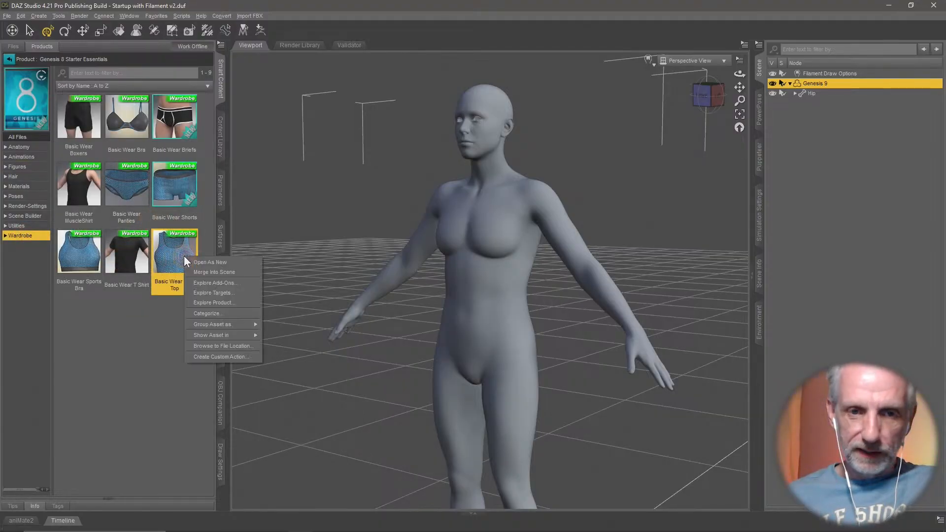
click(36, 505)
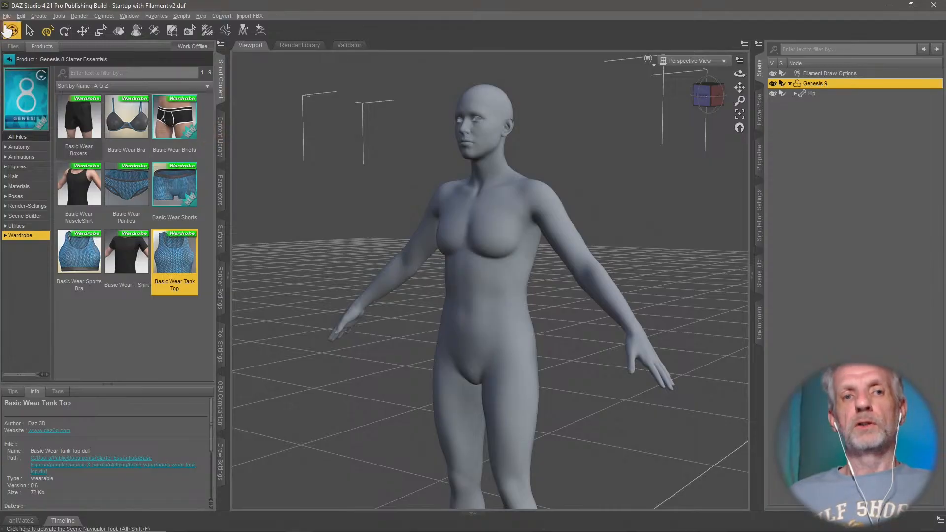
- Return to the RSSY Clothing Converter product's utilities and run the G8F to G9 script again
click(10, 60)
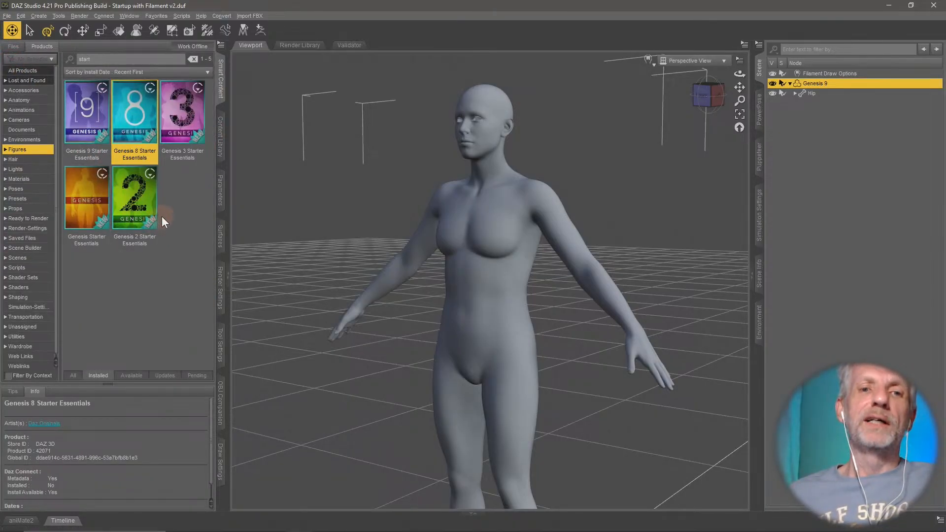
click(34, 337)
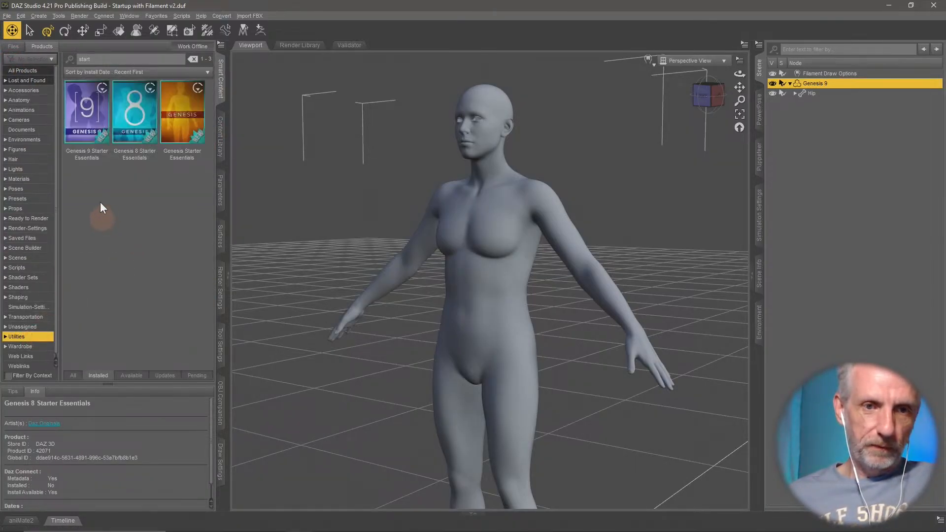
click(194, 59)
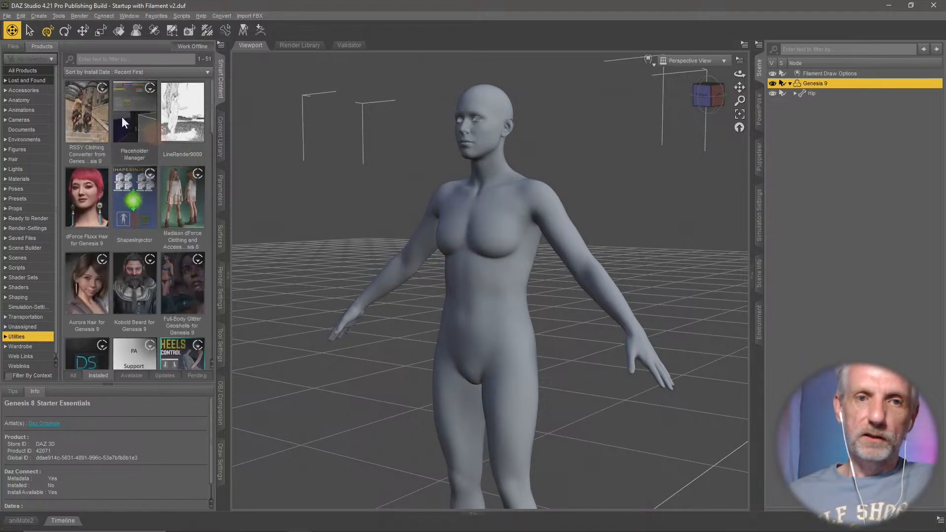
click(89, 118)
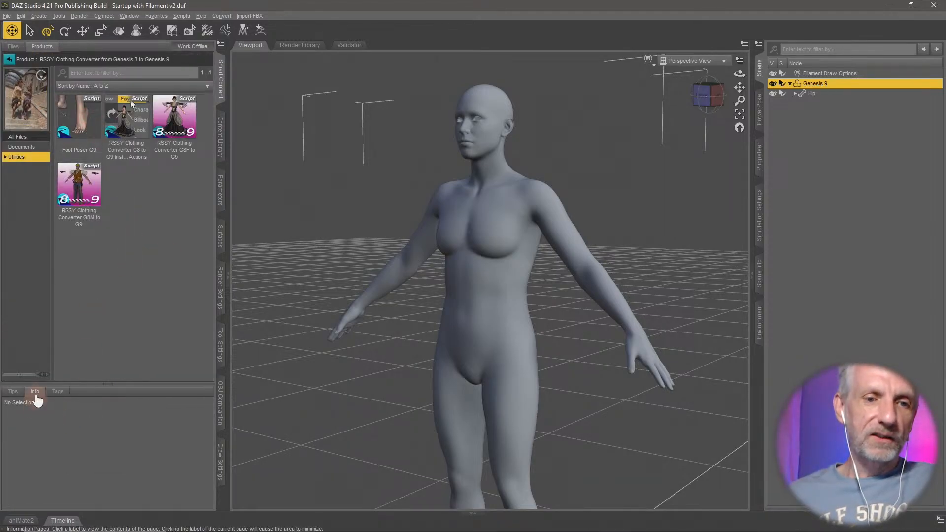
double_click(177, 123)
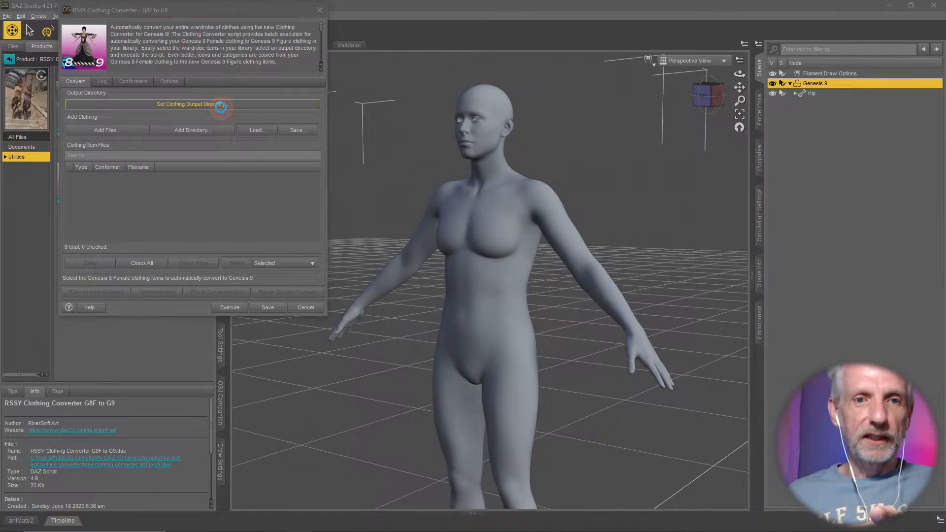
- Set the output directory for converted clothing to the desktop's Converted Clothing folder
click(221, 107)
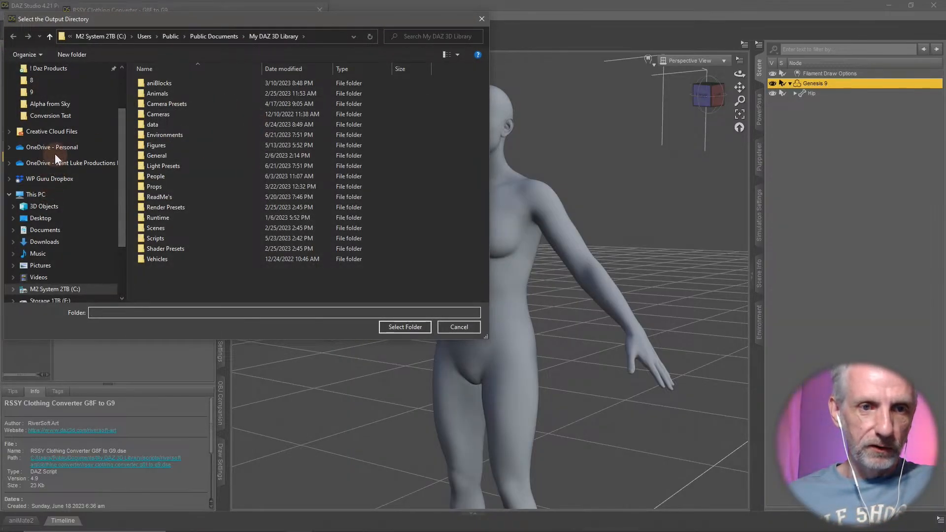
scroll(55, 152, up, 2)
click(61, 89)
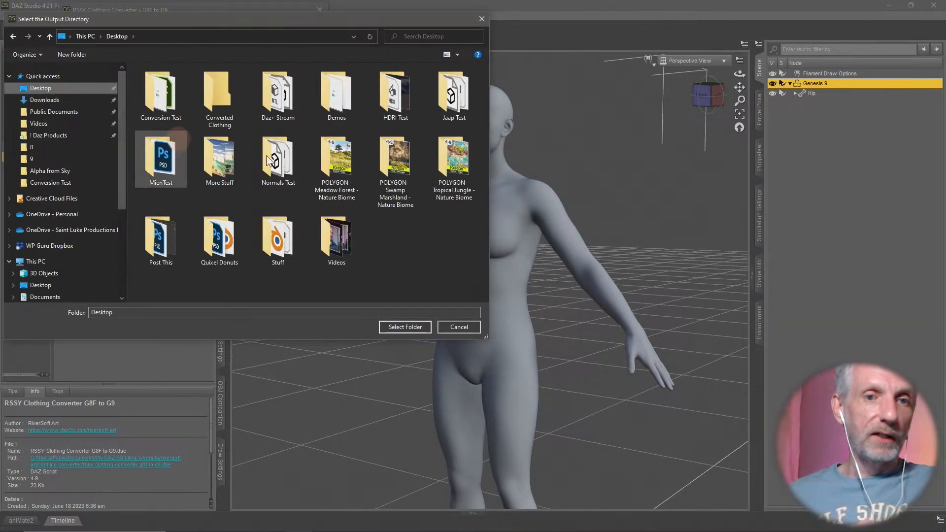
double_click(222, 99)
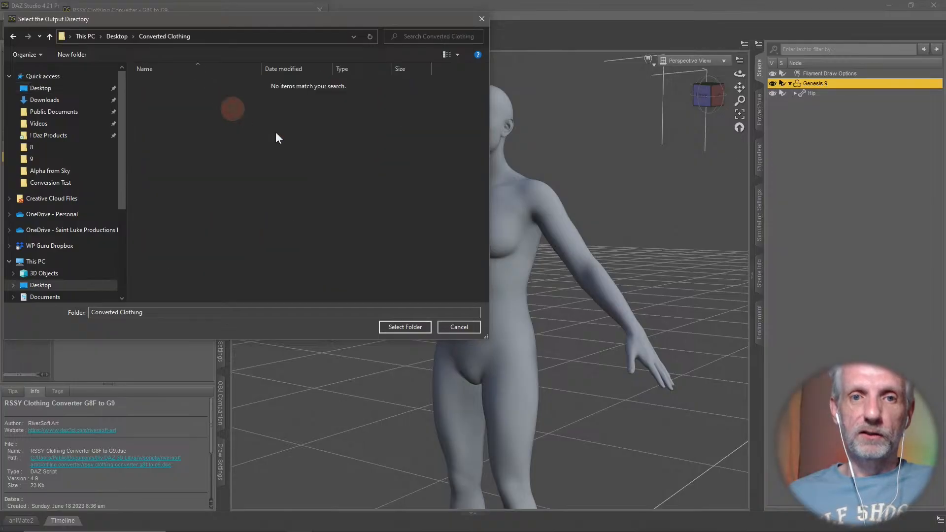
click(406, 327)
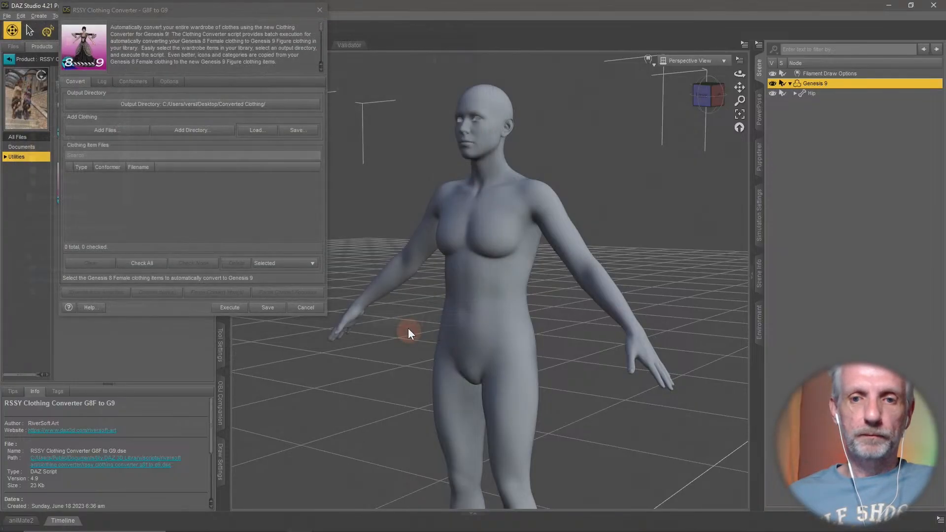
- Start adding clothing files and browse from Public Documents to Starter Essentials, Base Figures, People, Genesis 8 Female
click(132, 134)
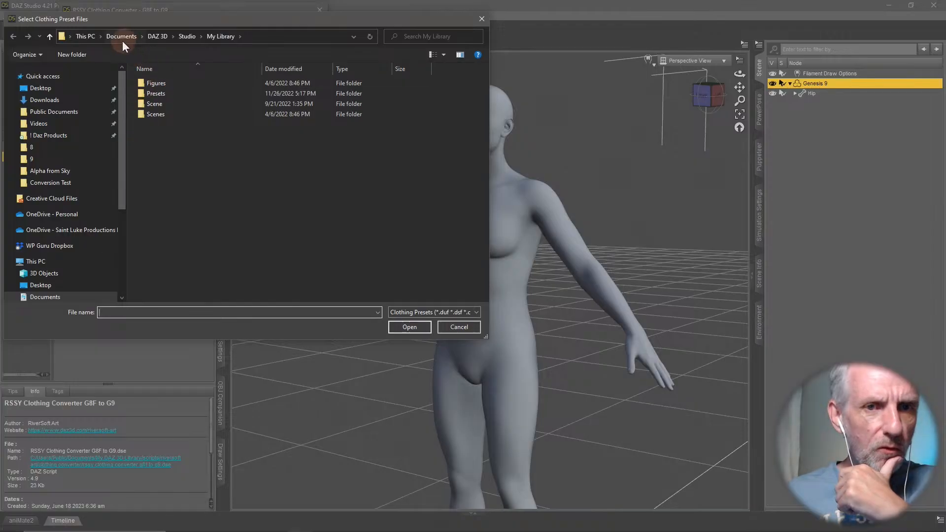
click(88, 113)
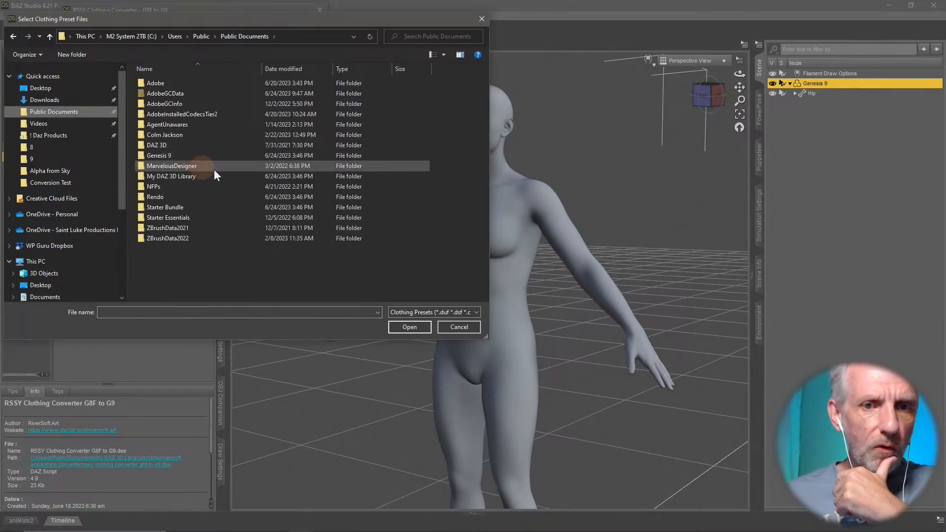
double_click(203, 217)
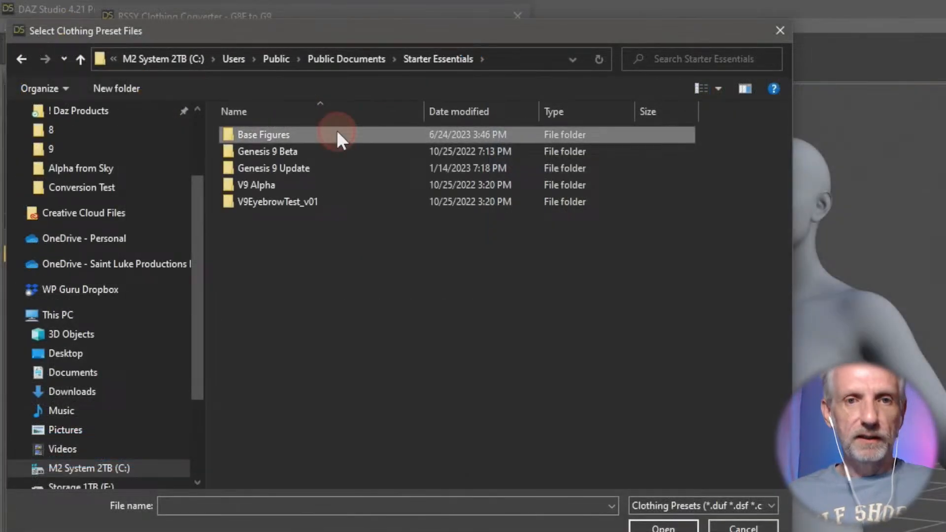
double_click(208, 82)
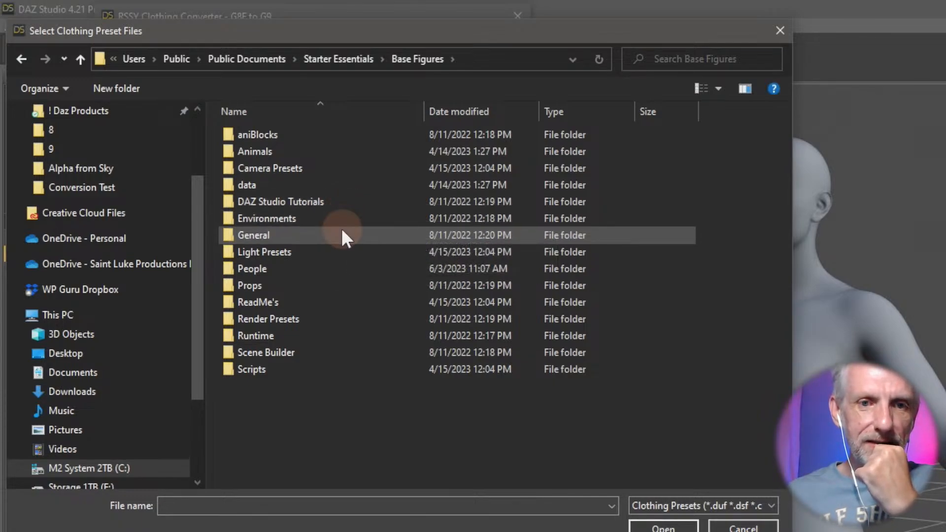
double_click(323, 269)
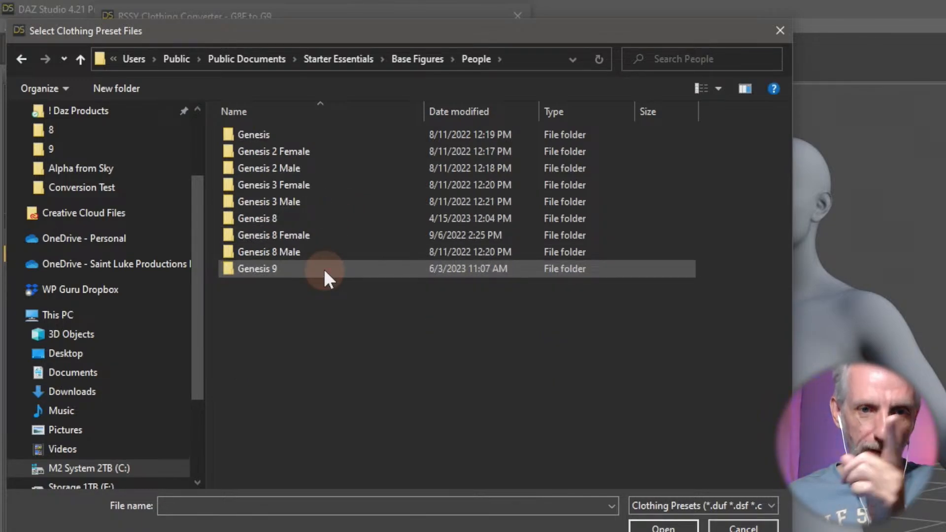
double_click(338, 235)
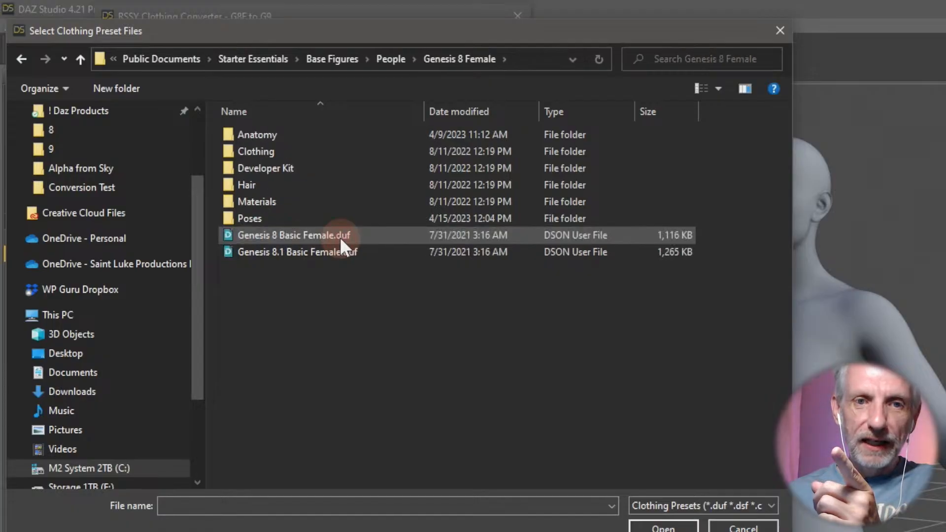
click(81, 60)
double_click(297, 214)
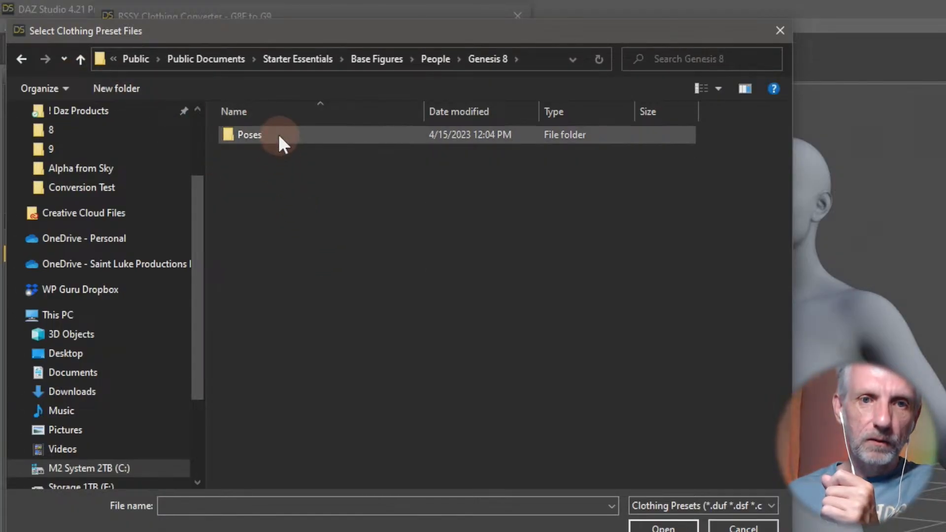
click(81, 59)
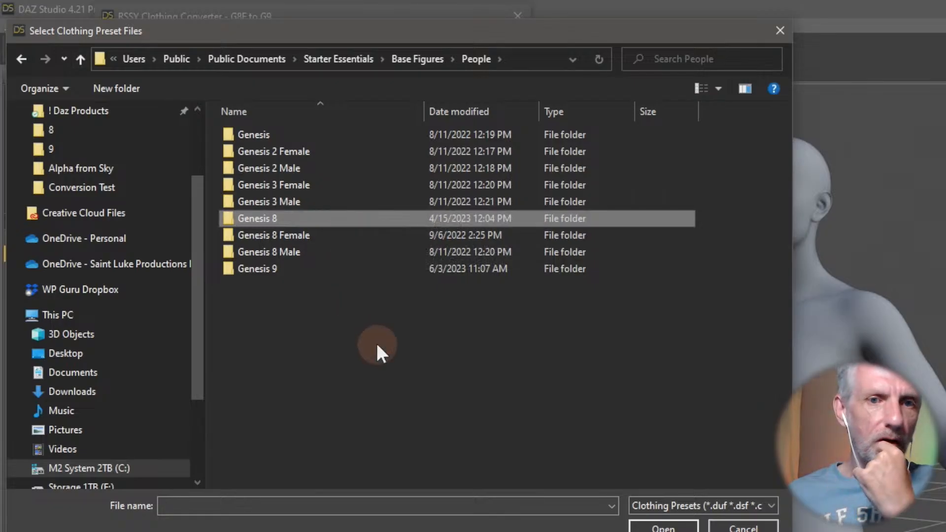
double_click(322, 237)
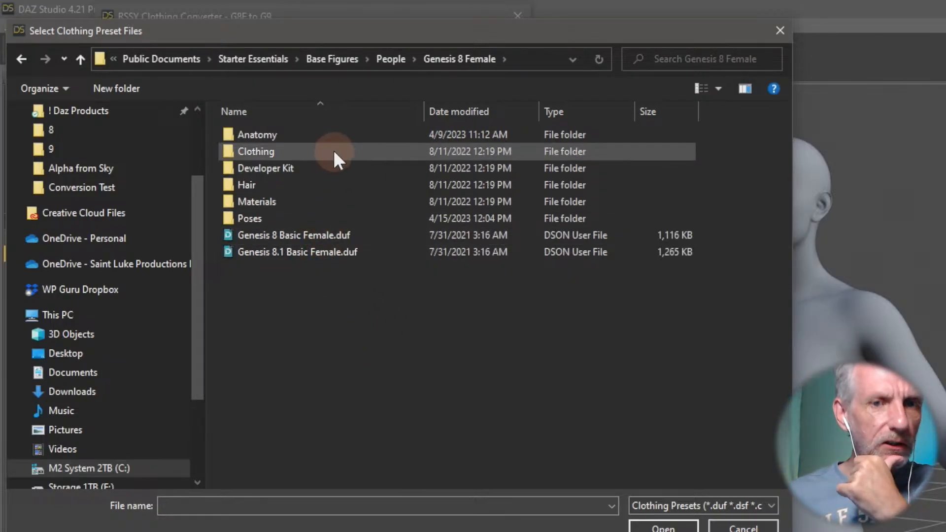
- Add Basic Wear Sports Bra.duf and Basic Wear Tank Top.duf from the Clothing folder's Basic Wear subfolder to the conversion list
double_click(333, 150)
double_click(308, 136)
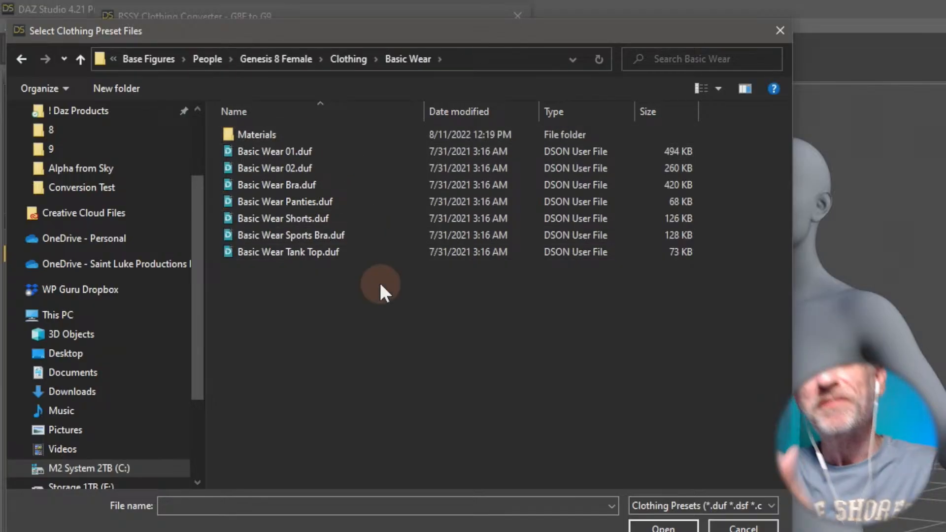
click(329, 147)
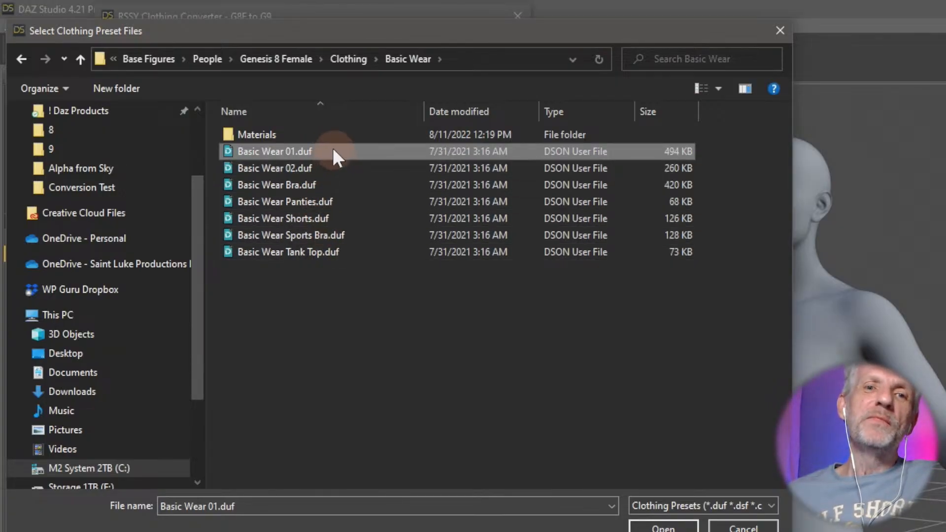
shift+click(342, 252)
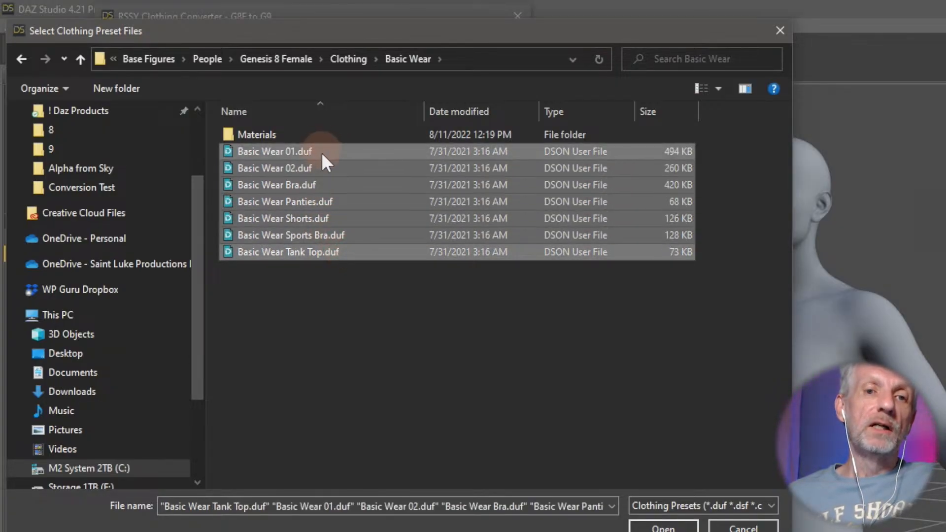
click(333, 279)
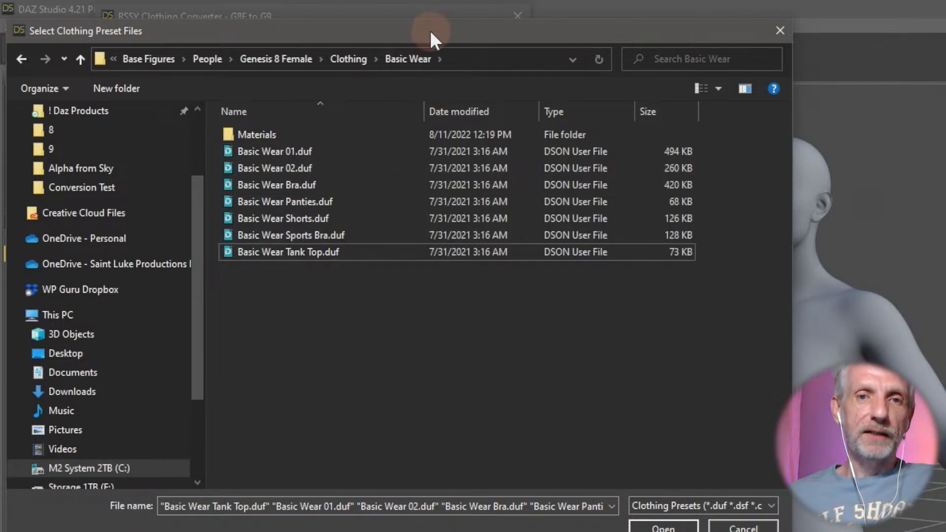
click(344, 233)
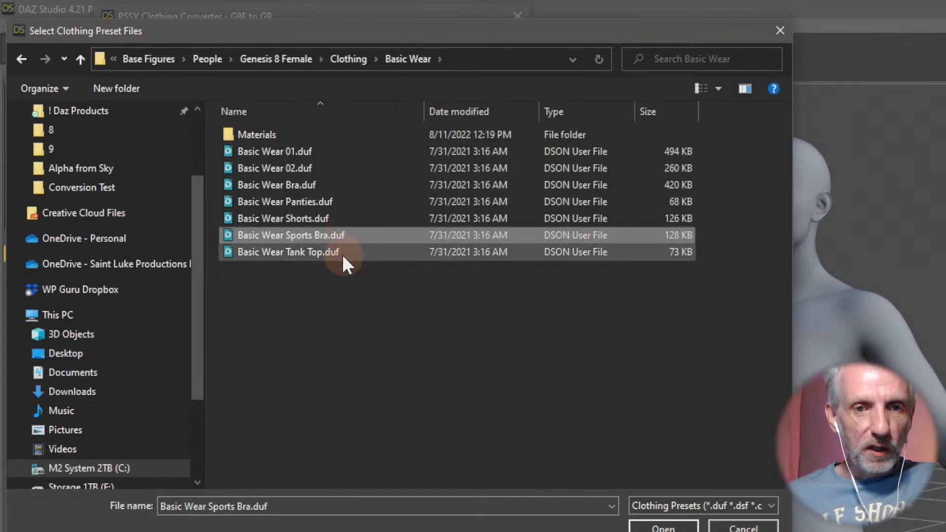
ctrl+click(342, 253)
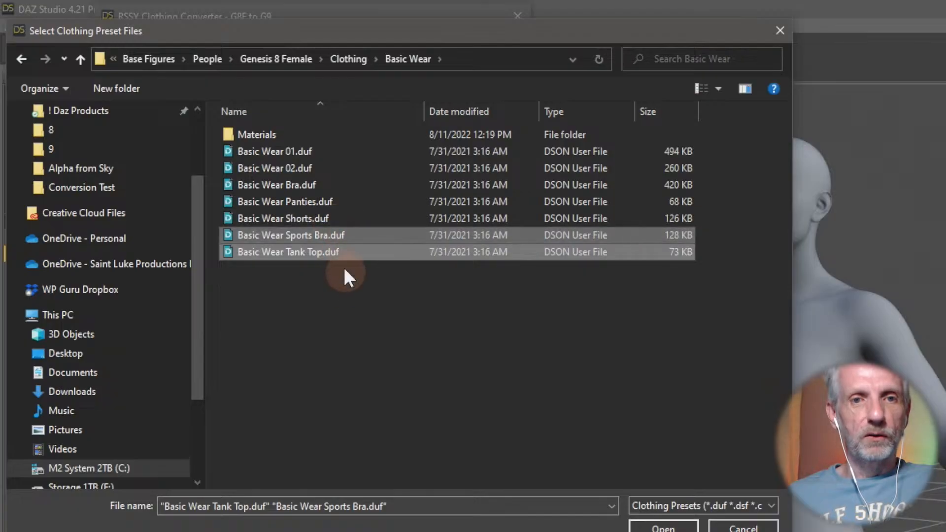
click(660, 527)
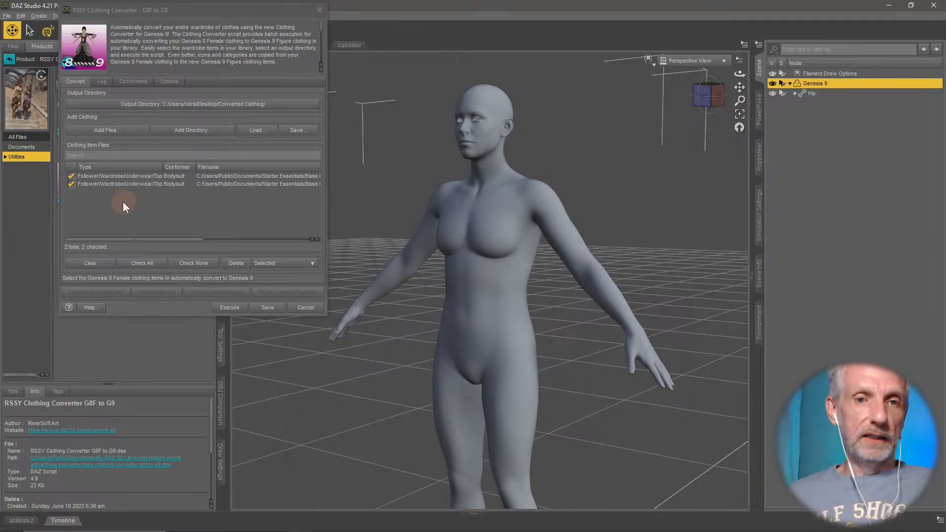
- Review the converter's log, conformer mappings and options, and return to the conversion list
click(104, 87)
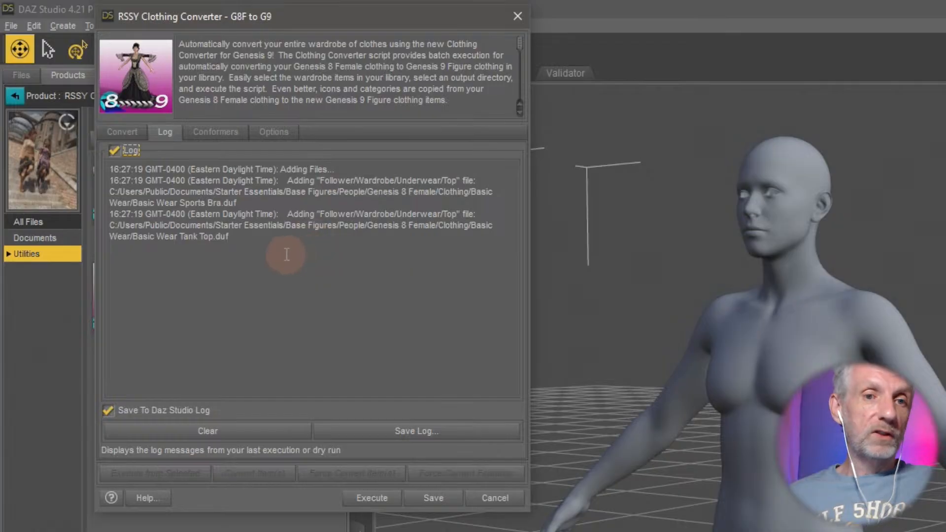
click(231, 136)
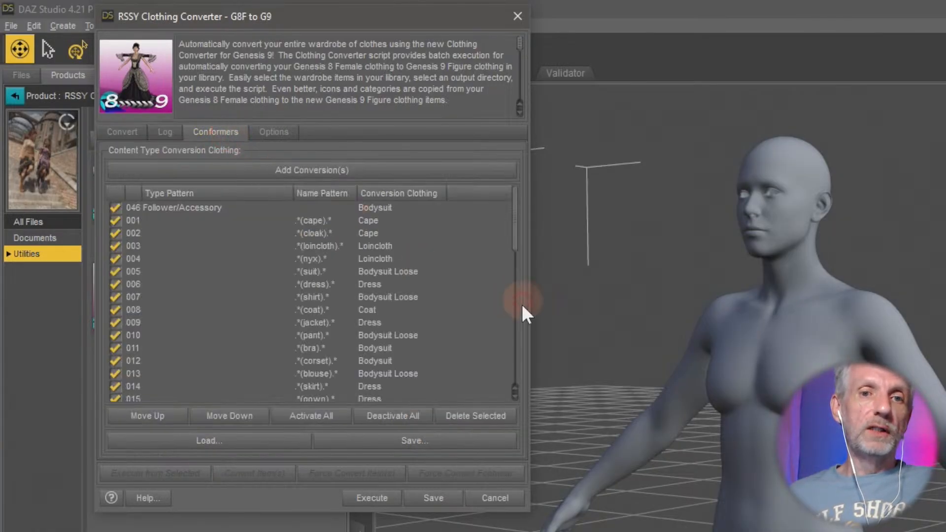
scroll(472, 291, down, 10)
scroll(471, 291, up, 7)
scroll(472, 291, up, 3)
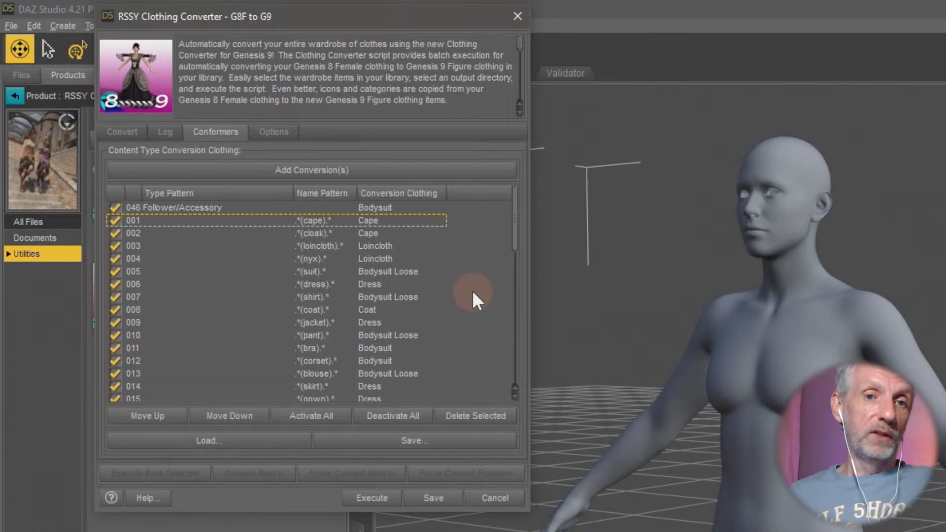
click(276, 133)
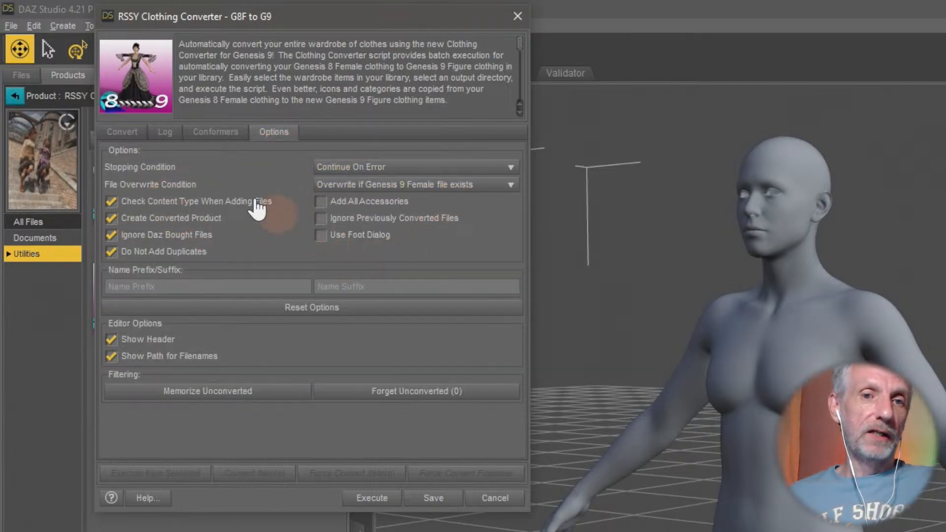
click(123, 134)
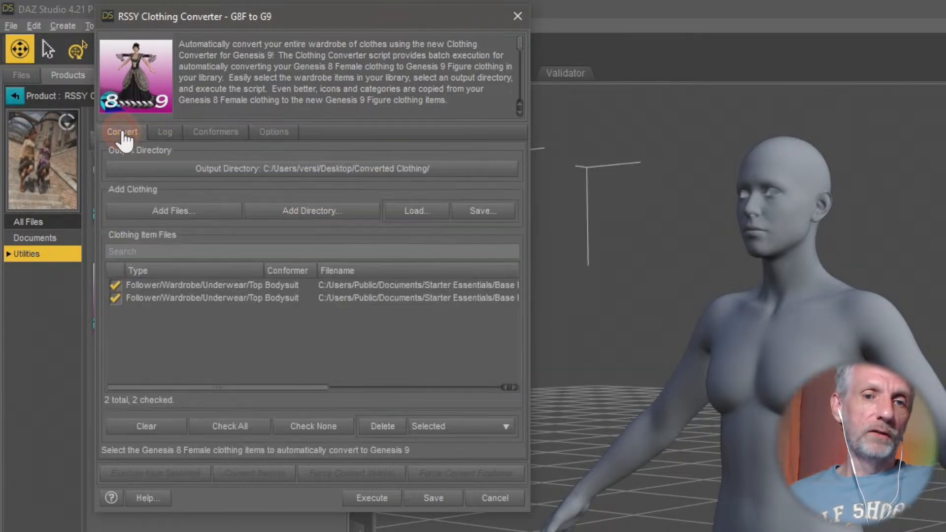
- Execute the conversion of the two checked clothing items and close the converter
click(374, 498)
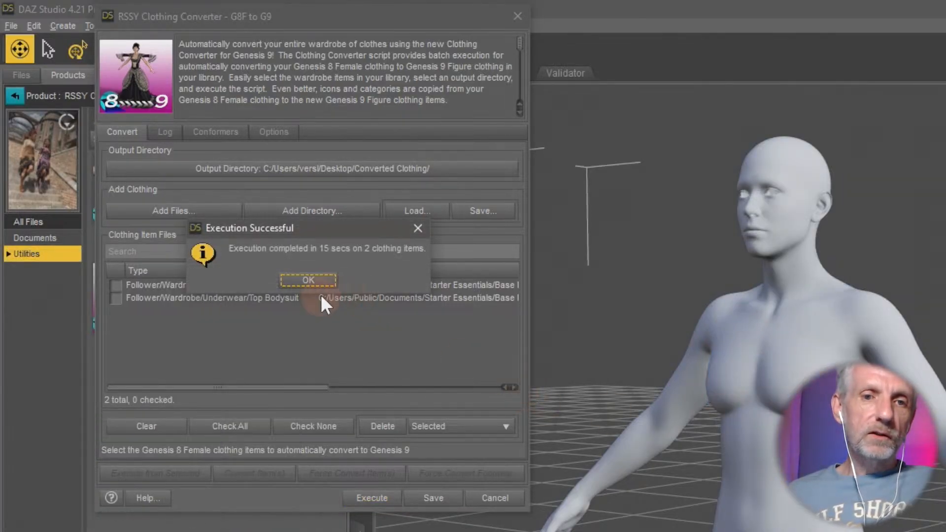
click(310, 285)
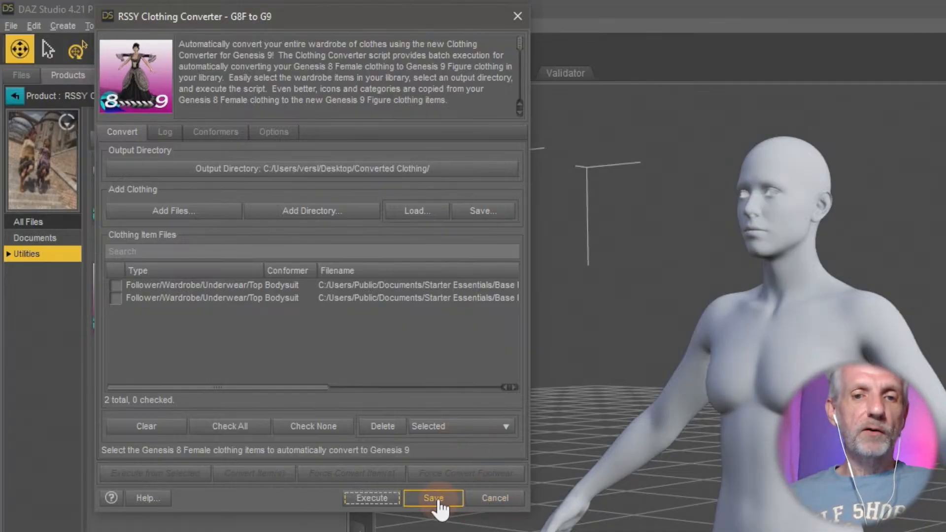
click(495, 498)
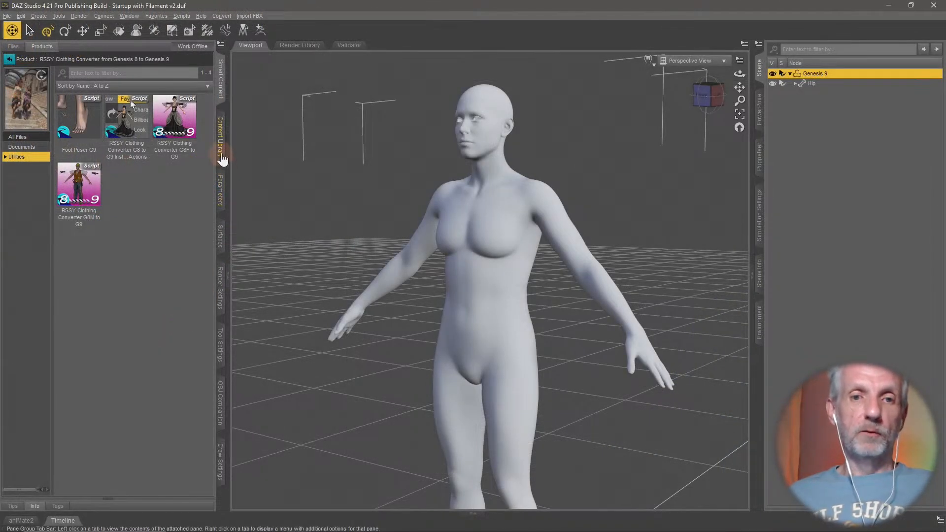
- Load the converted Basic Wear Tank Top from the Content Library's Converted Clothing > Basic Wear folder onto the Genesis 9 figure
click(220, 147)
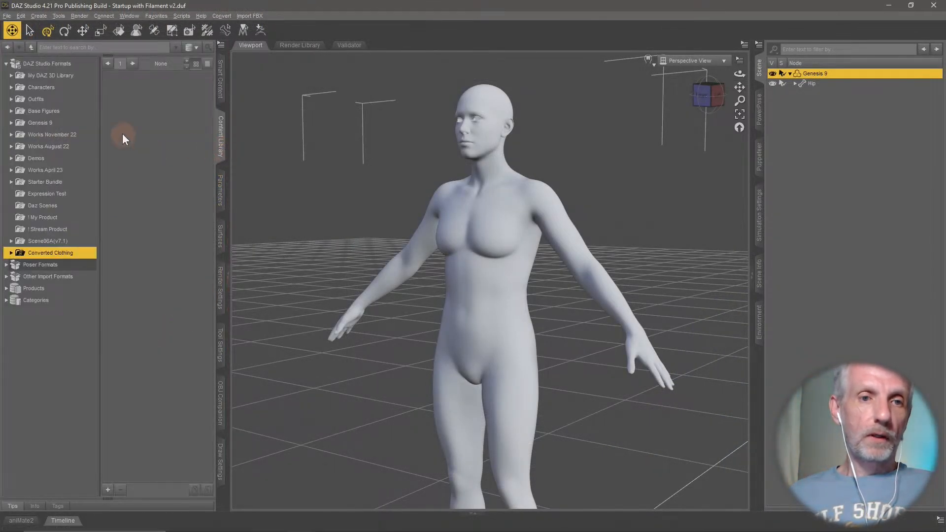
double_click(59, 257)
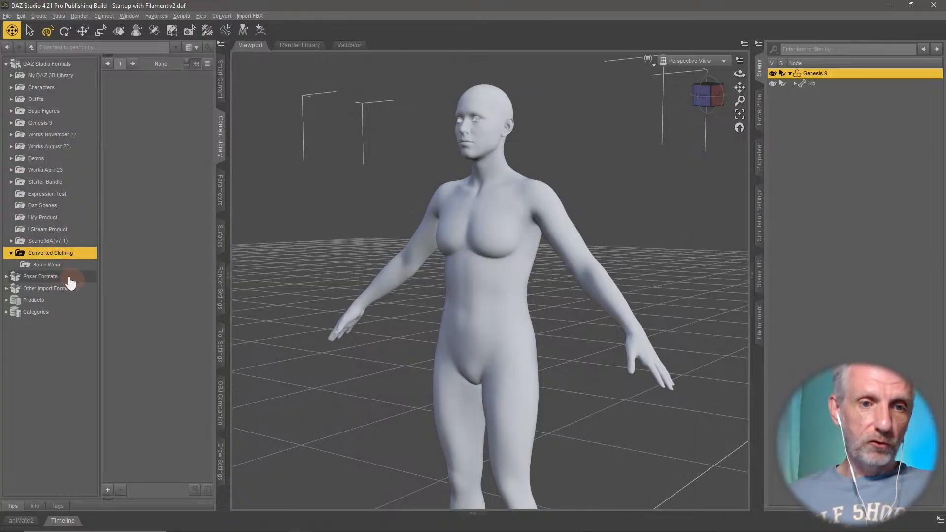
click(62, 265)
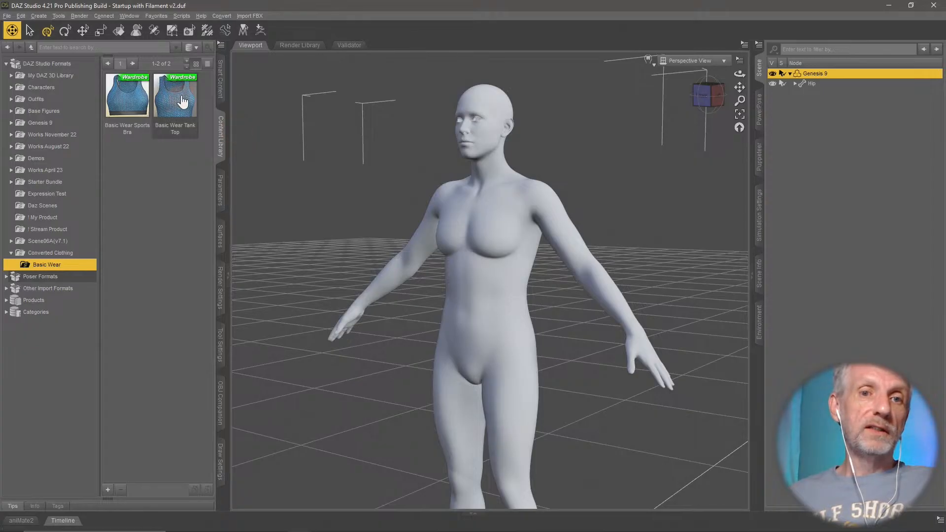
mouse_move(183, 108)
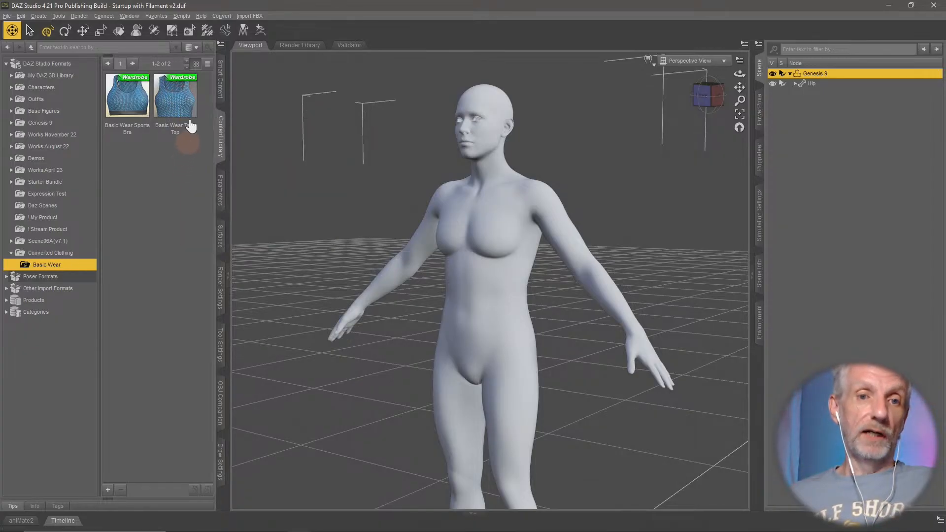
drag(188, 107, 548, 335)
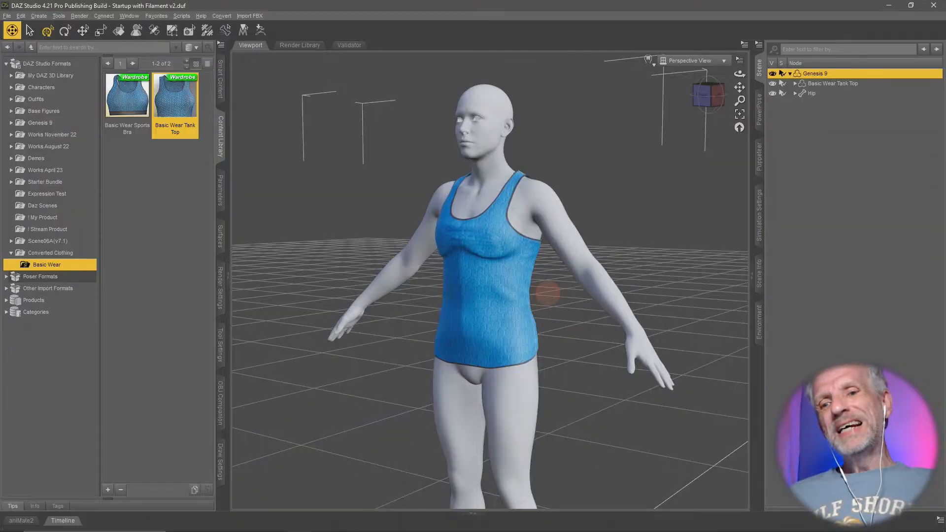
- Examine the fit of the converted tank top on Genesis 9, especially around the chest
mouse_move(546, 296)
middle_down()
mouse_move(515, 293)
mouse_move(533, 302)
middle_up()
scroll(547, 295, up, 2)
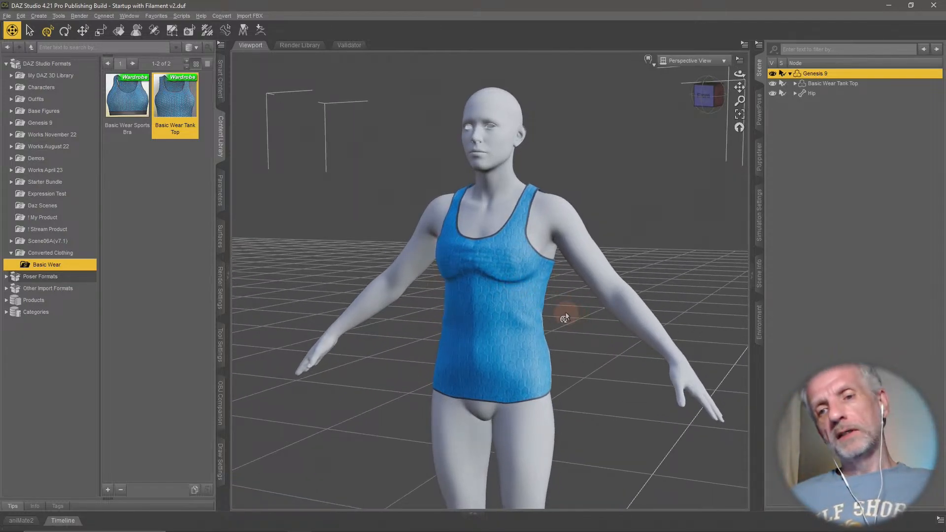
drag(566, 314, 565, 314)
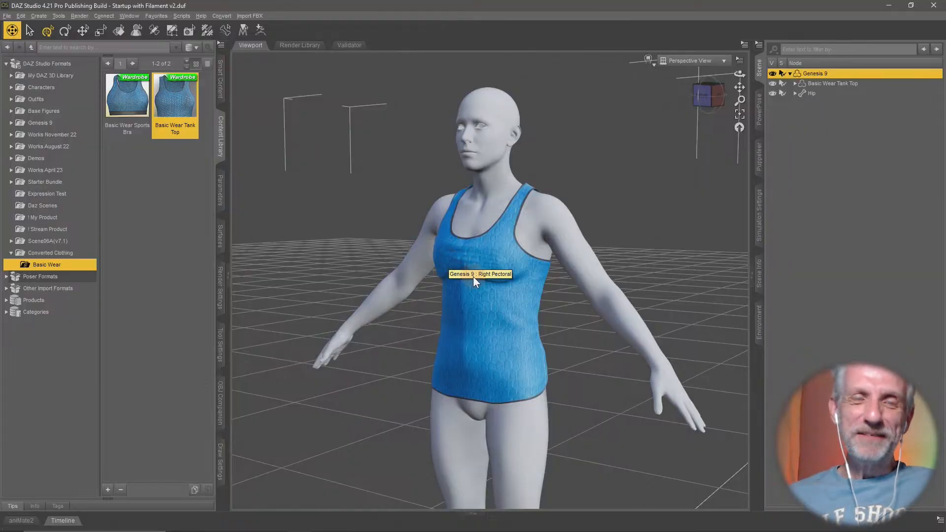
scroll(485, 284, up, 5)
middle_drag(488, 282, 488, 283)
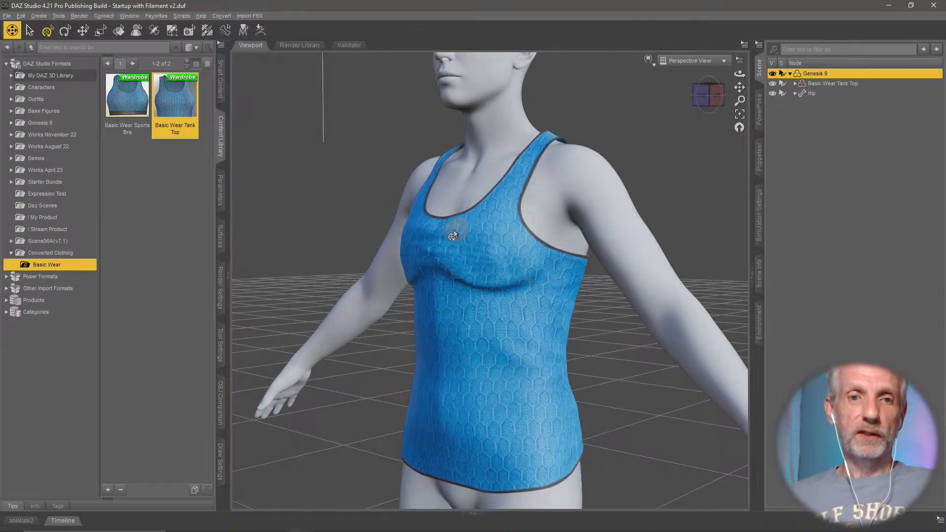
scroll(585, 227, down, 5)
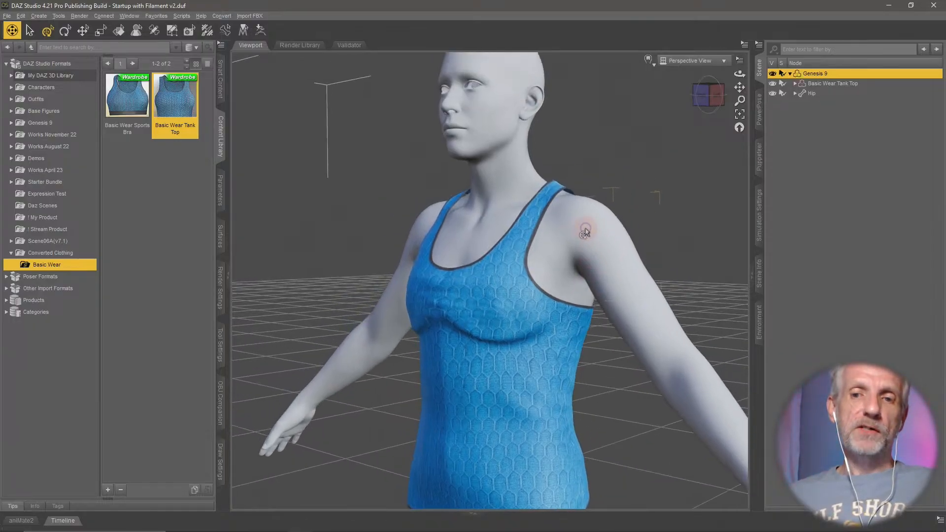
middle_drag(599, 237, 601, 238)
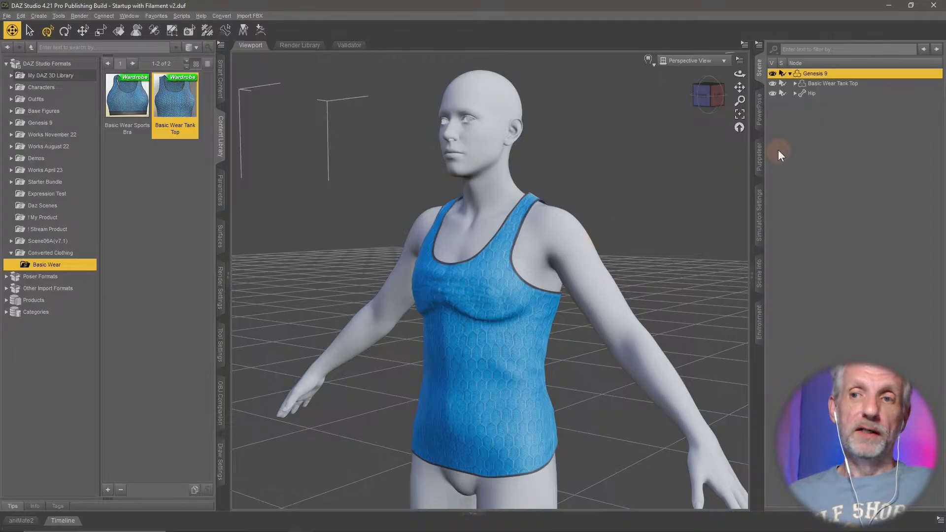
- Activate the Node Weight Map Brush for the Basic Wear Tank Top and display its Hip bone's General Weights map
click(850, 86)
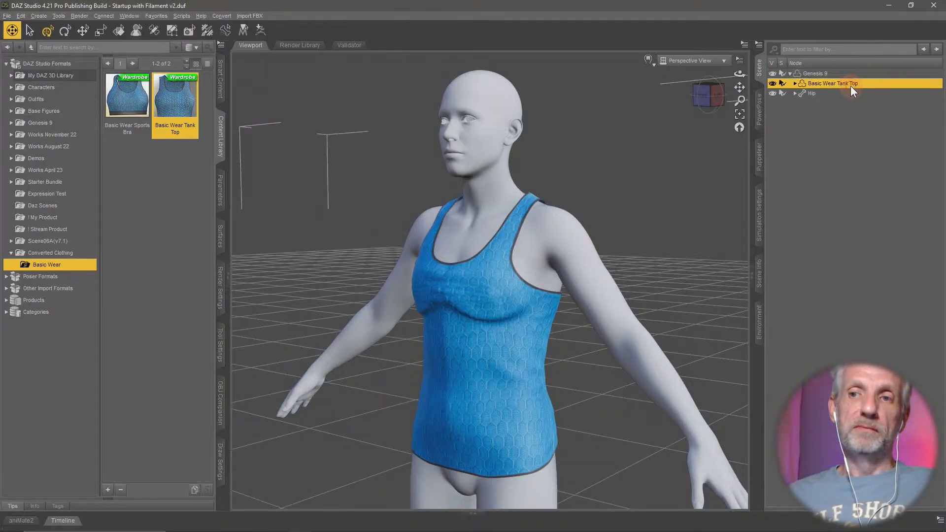
click(795, 83)
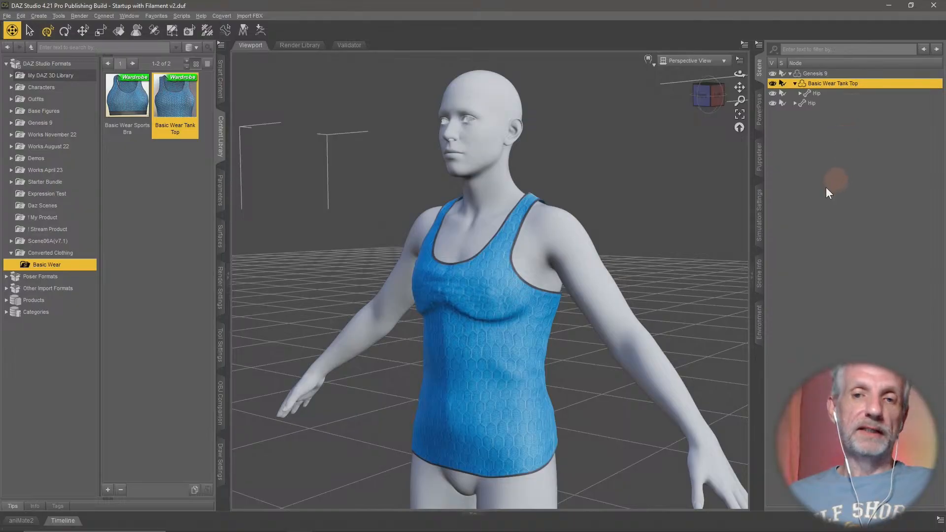
middle_drag(643, 280, 647, 283)
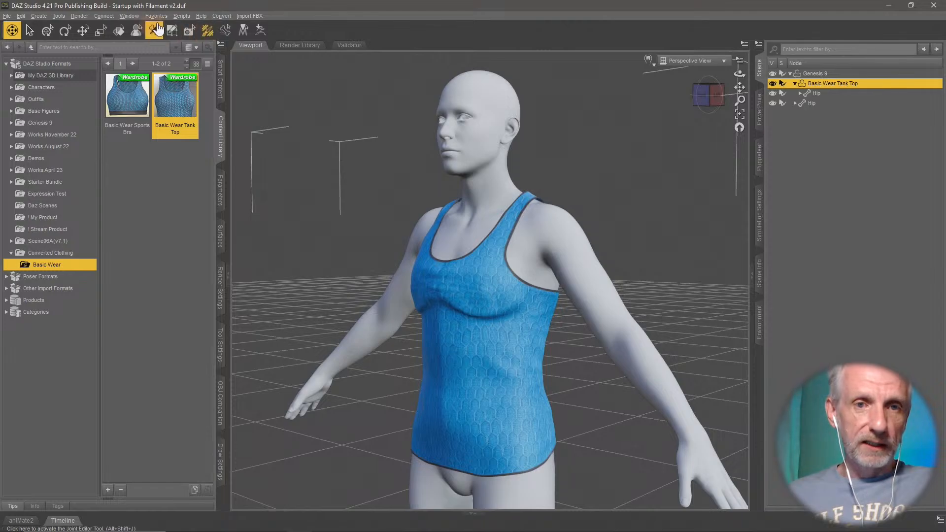
click(58, 16)
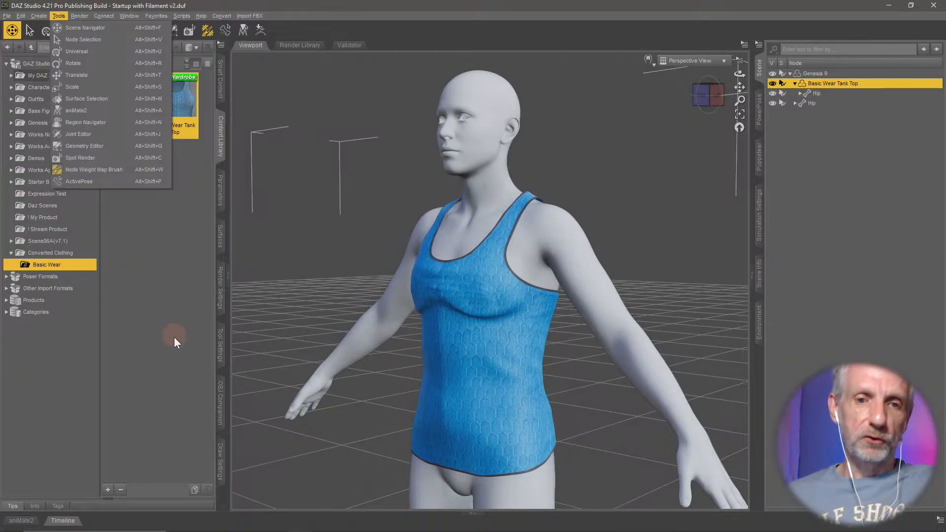
click(221, 342)
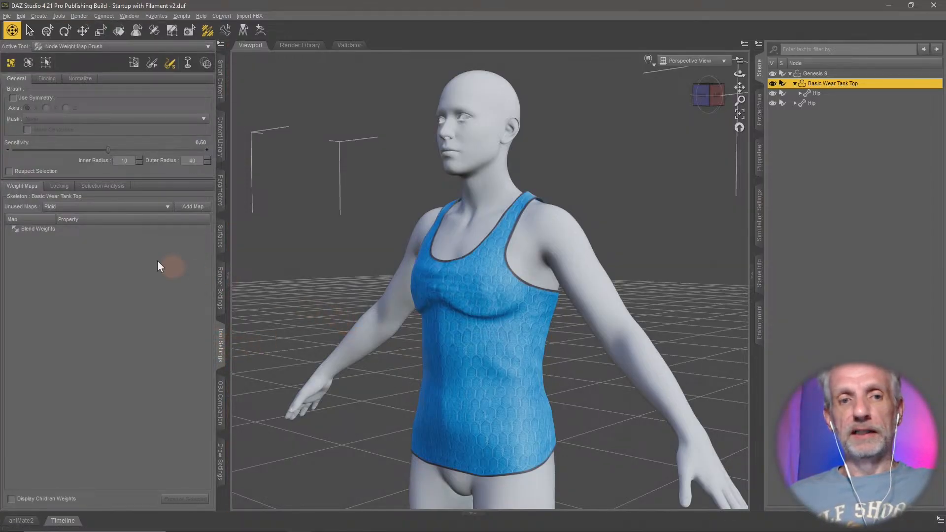
click(824, 93)
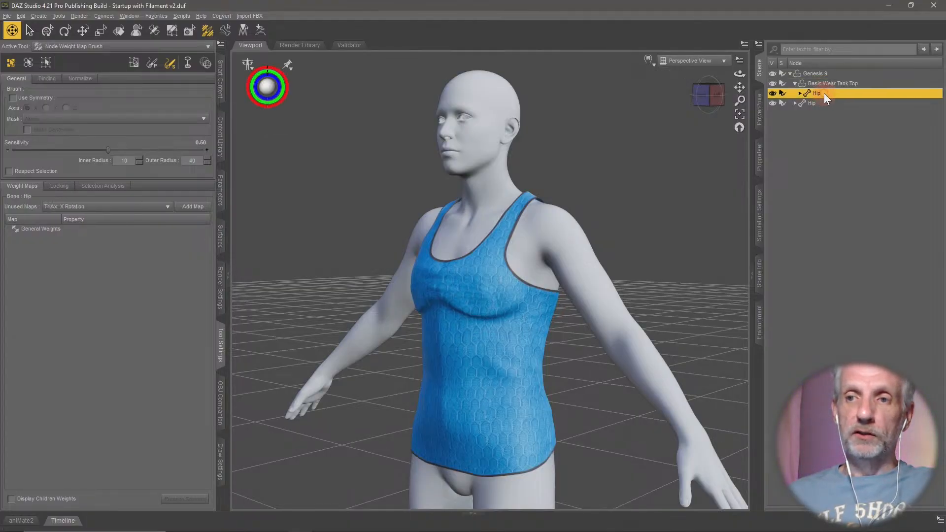
click(60, 232)
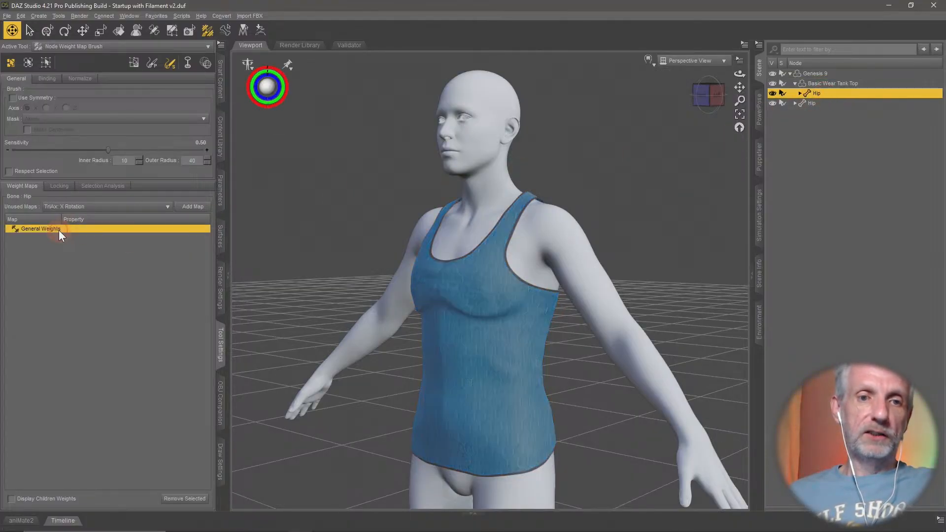
- Compare the General Weights of the tank top's Hip bone with those of its Spine 1 bone
click(800, 93)
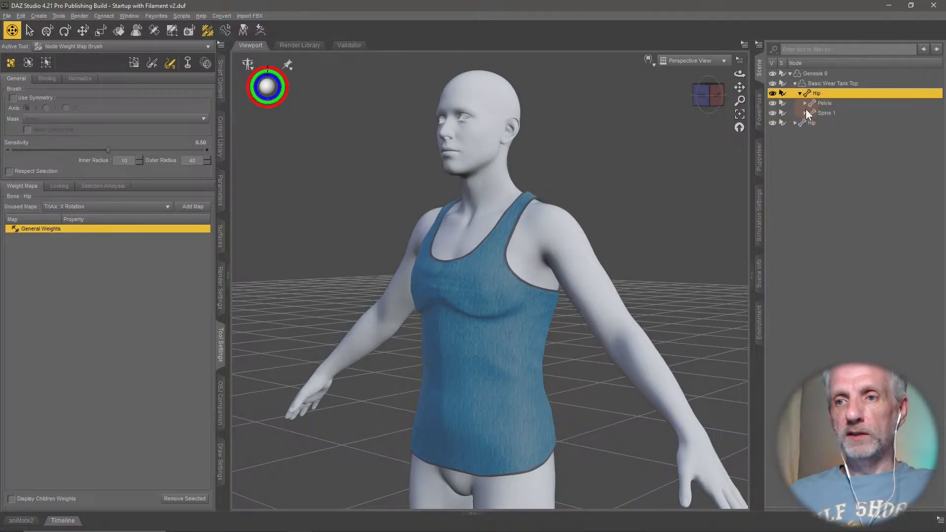
click(804, 113)
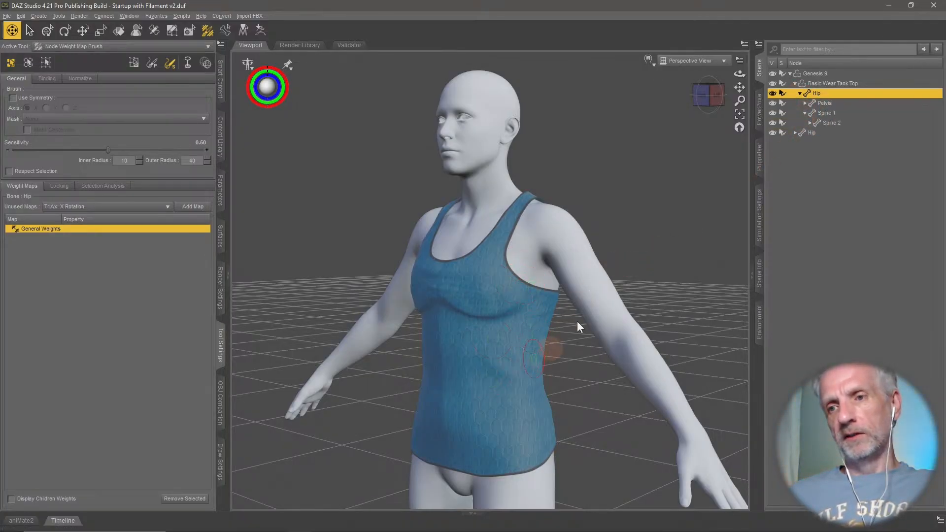
click(825, 112)
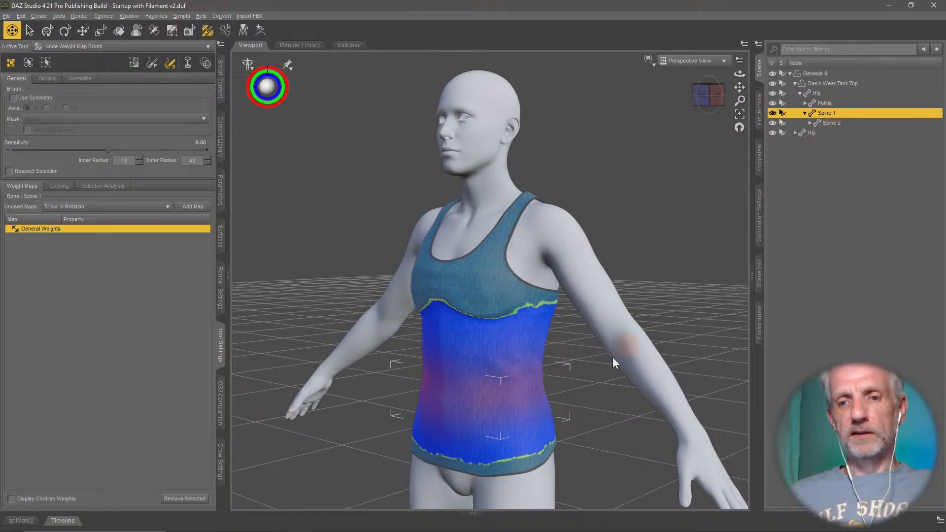
middle_drag(581, 371, 578, 368)
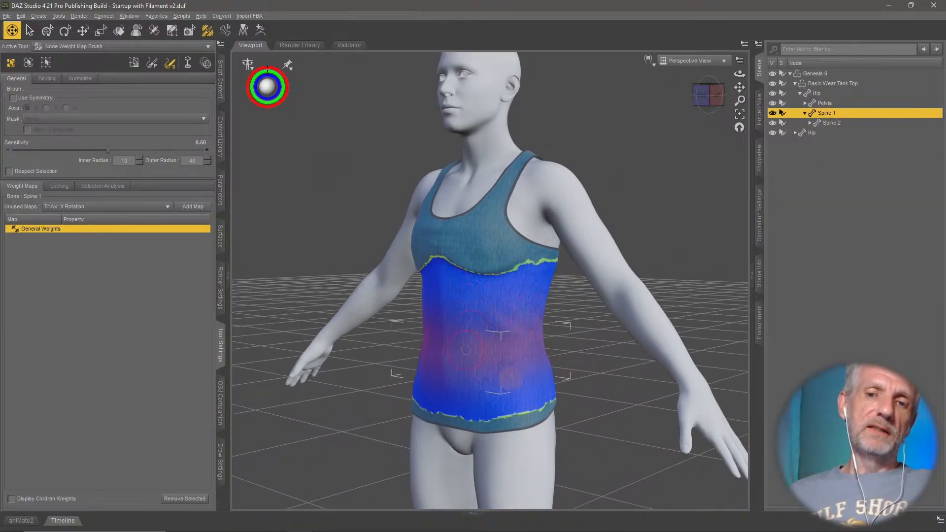
click(826, 94)
middle_drag(576, 354, 575, 354)
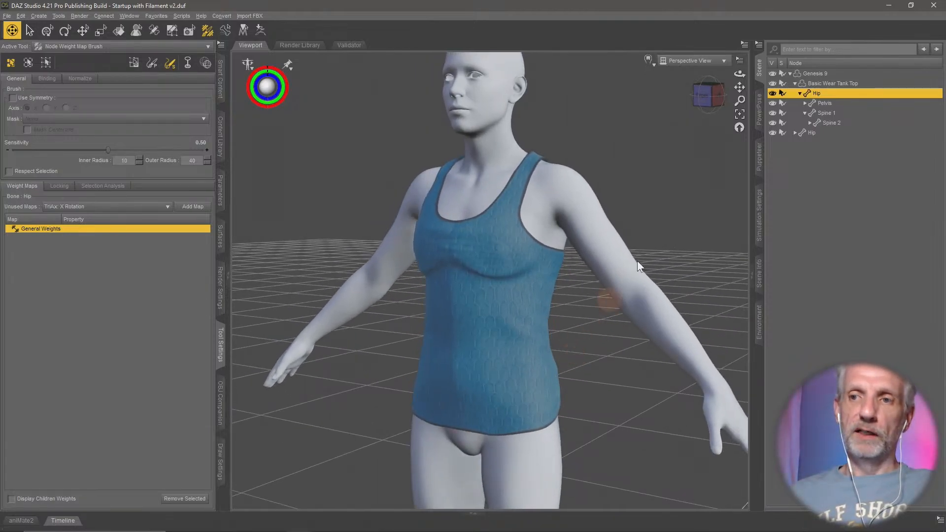
click(839, 113)
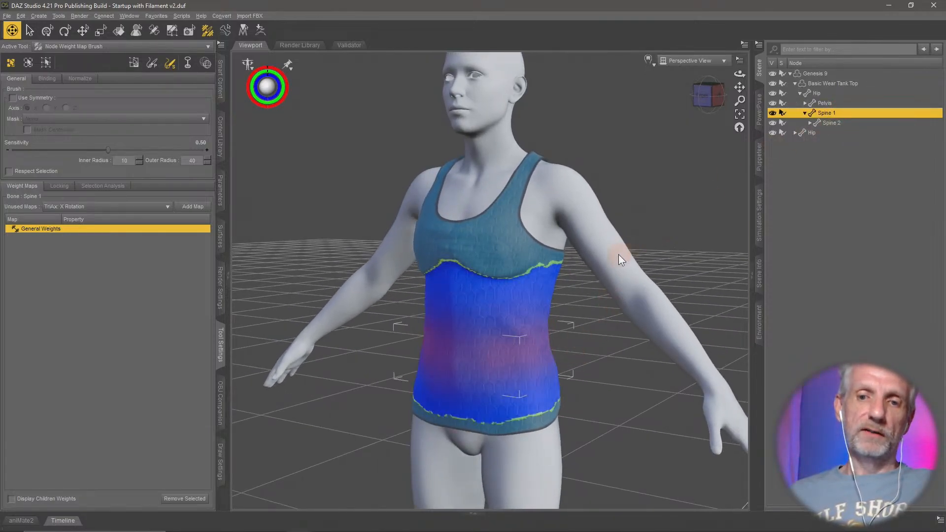
- Examine the General Weights of the tank top's Spine 2 and Spine 3 bones, particularly around the chest
click(836, 123)
scroll(494, 285, up, 5)
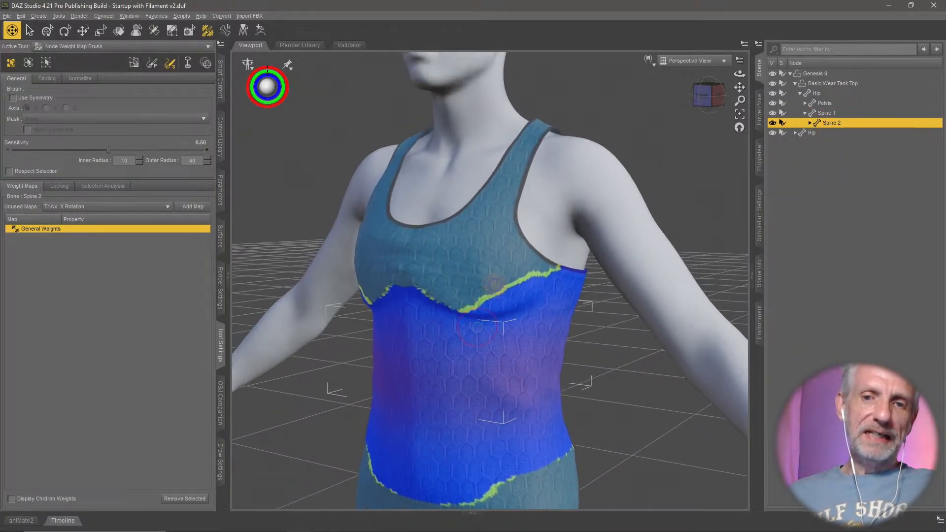
middle_drag(472, 320, 493, 313)
click(811, 123)
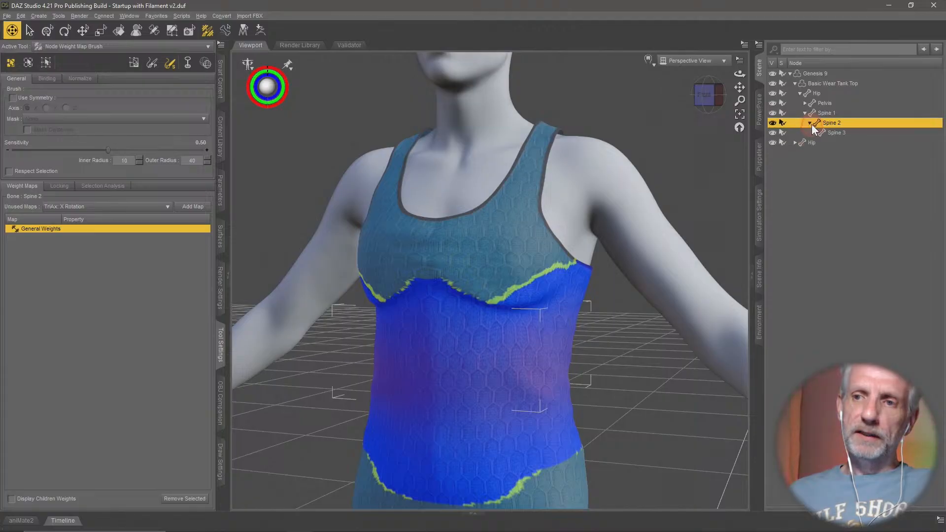
click(847, 134)
middle_drag(577, 300, 577, 302)
mouse_move(554, 284)
mouse_down()
mouse_move(485, 284)
mouse_move(448, 256)
mouse_move(523, 284)
mouse_move(488, 270)
mouse_move(479, 242)
mouse_move(520, 299)
mouse_move(507, 288)
mouse_up()
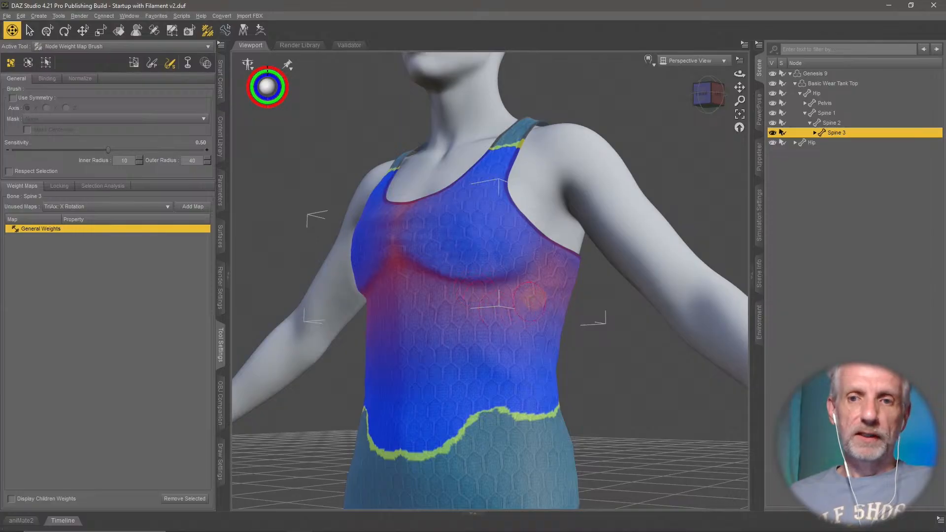
- Set the weight smoothing brush to inner radius 20 and outer radius 60, and inspect the Spine 3 weights under the bust
click(154, 65)
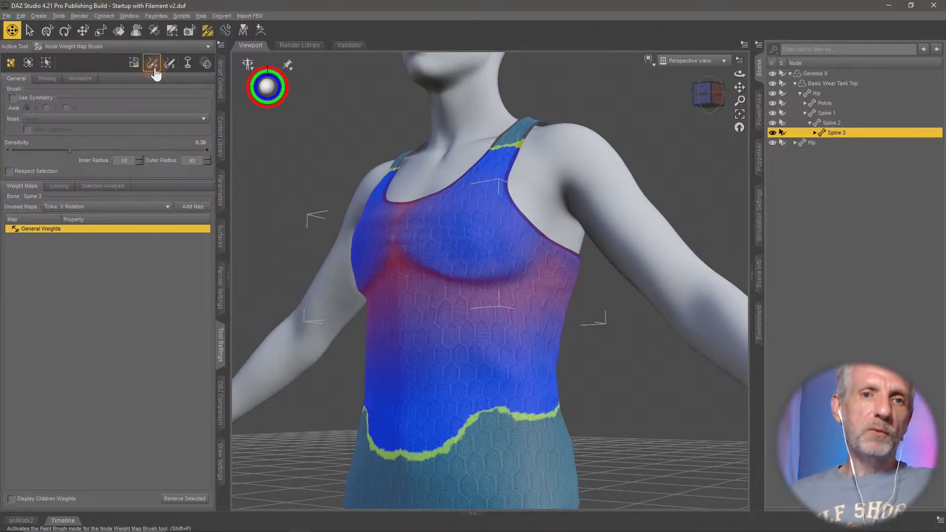
click(171, 69)
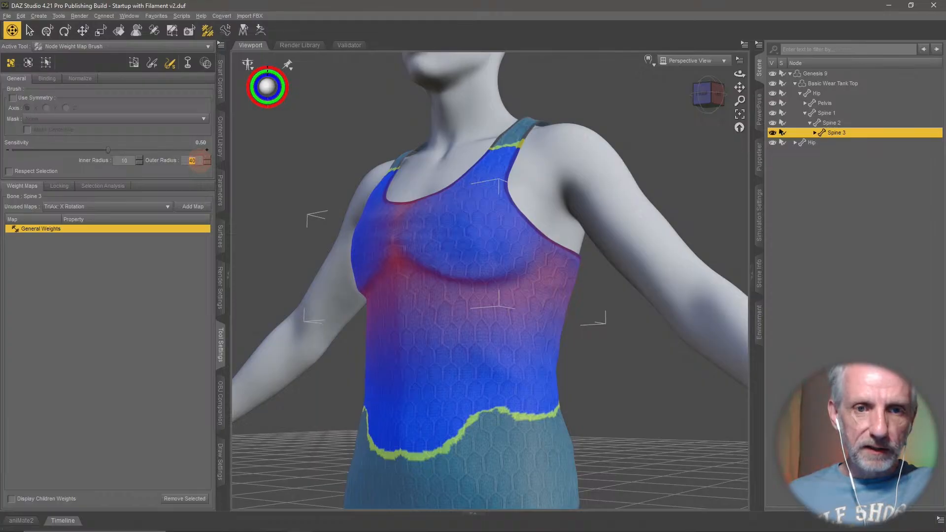
text(6)
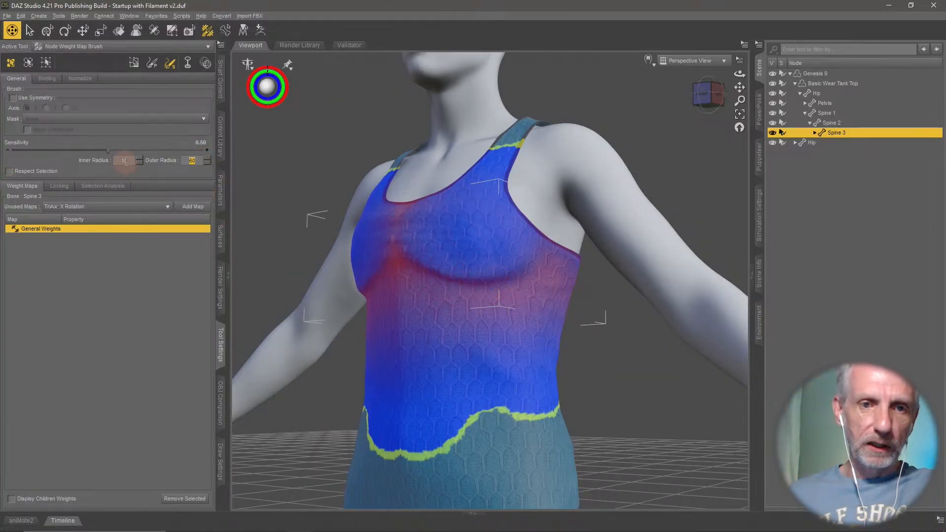
text(20)
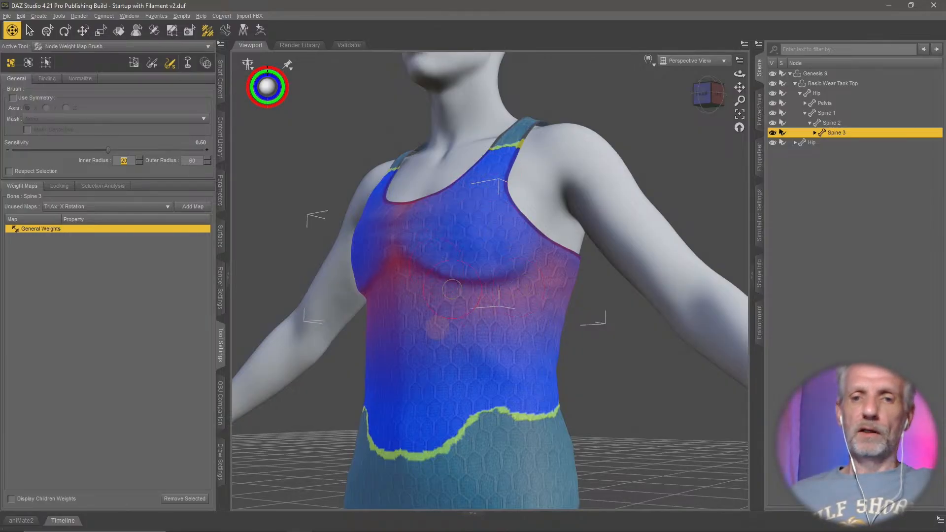
middle_drag(411, 332, 498, 316)
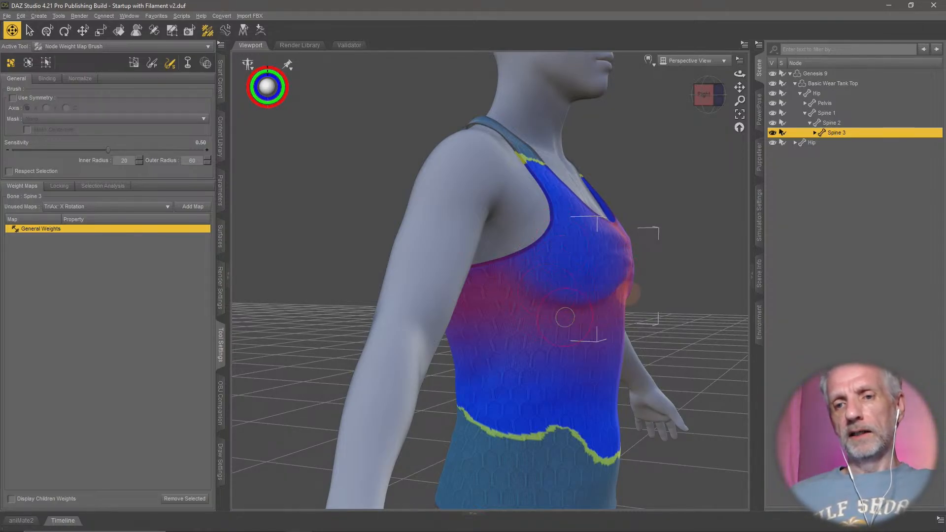
mouse_move(600, 295)
middle_down()
mouse_move(579, 317)
mouse_move(520, 296)
middle_up()
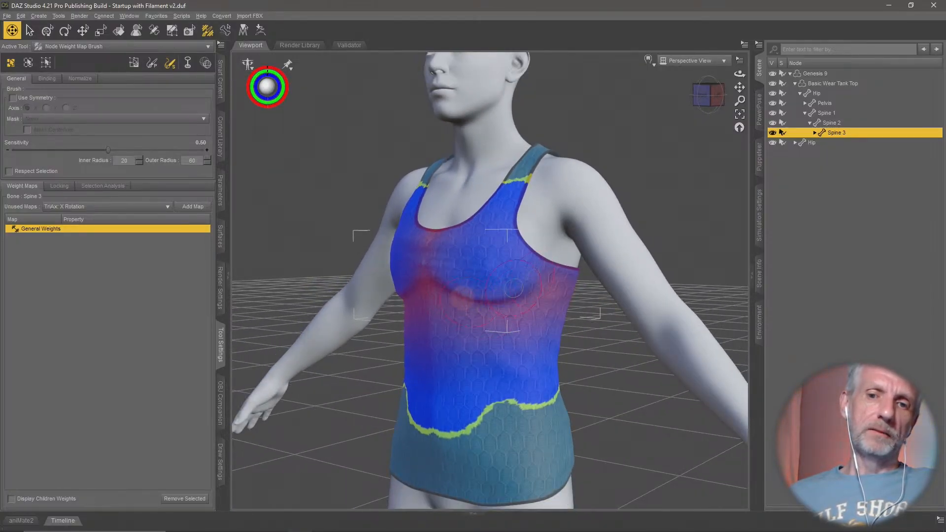
mouse_move(446, 290)
middle_down()
mouse_move(408, 297)
mouse_move(583, 301)
mouse_move(468, 296)
middle_up()
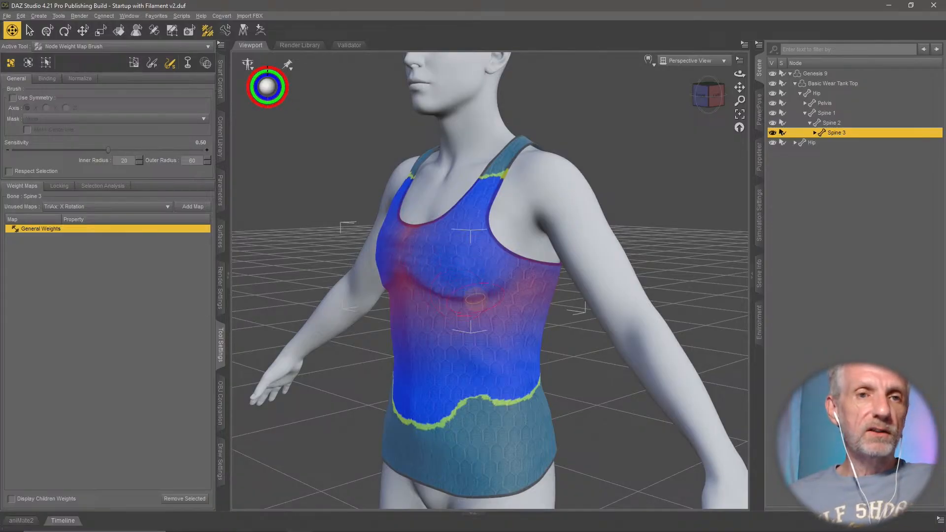
- Leave weight map editing for the Universal tool and select the whole Basic Wear Tank Top
click(47, 31)
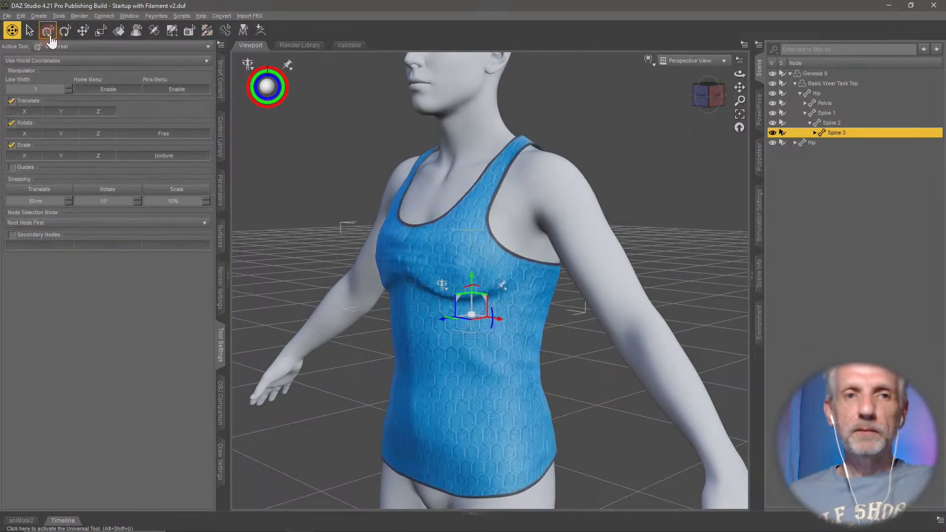
middle_drag(414, 278, 416, 275)
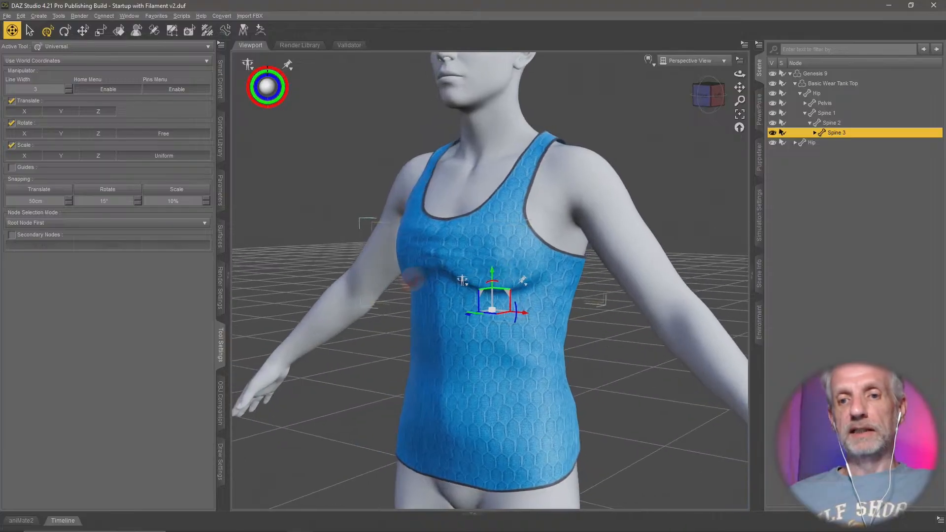
click(30, 31)
click(47, 31)
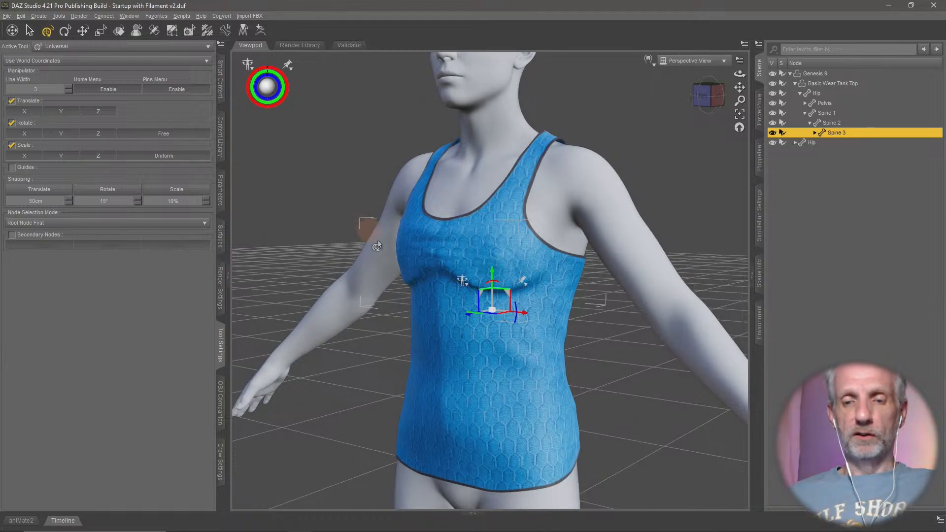
middle_drag(426, 274, 455, 307)
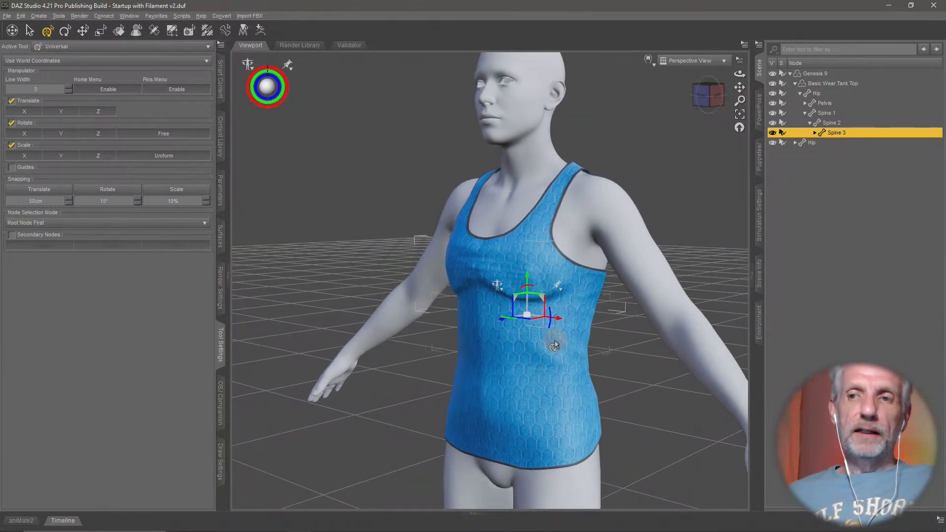
click(848, 85)
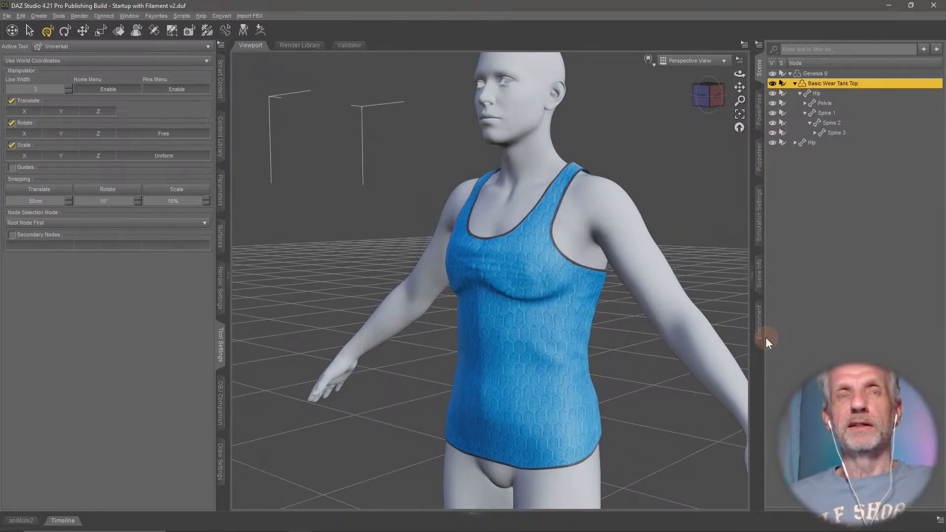
middle_drag(662, 326, 650, 323)
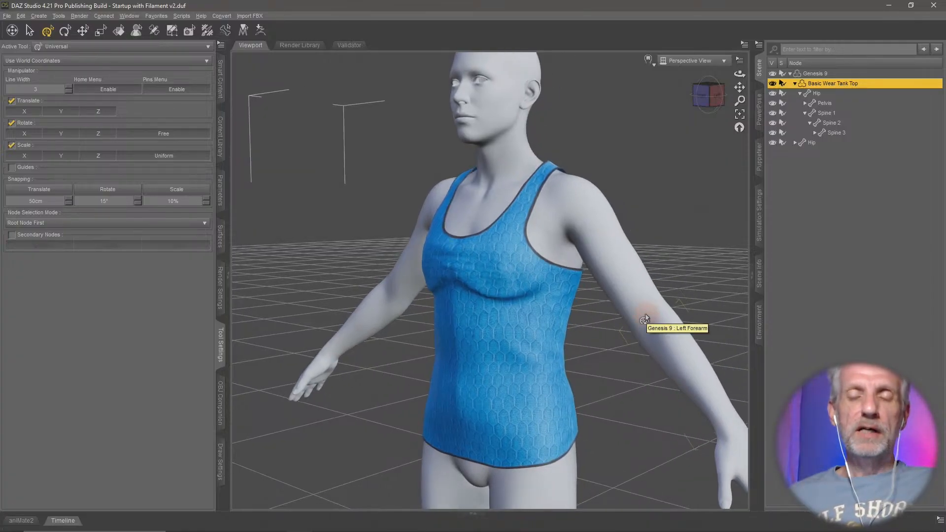
- Turn on Enable Smoothing in the tank top's Mesh Smoothing parameters
click(221, 193)
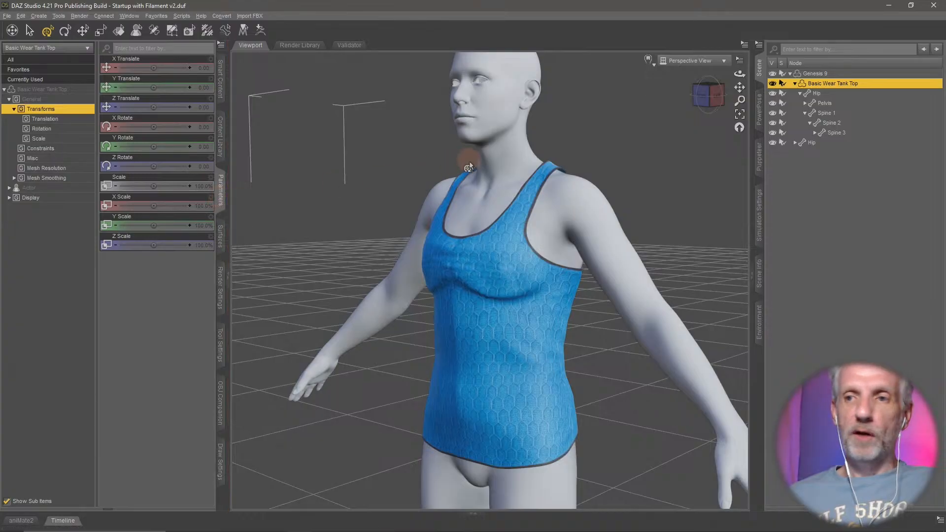
click(50, 179)
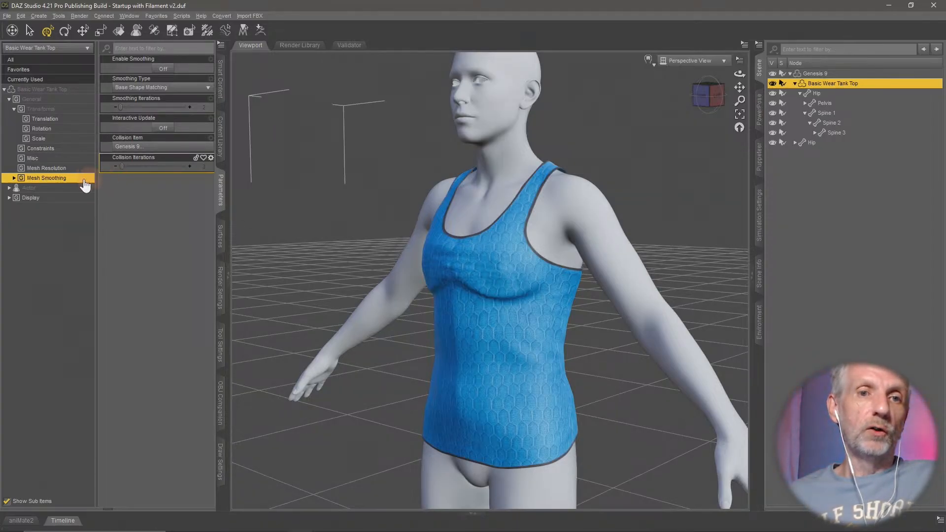
click(164, 71)
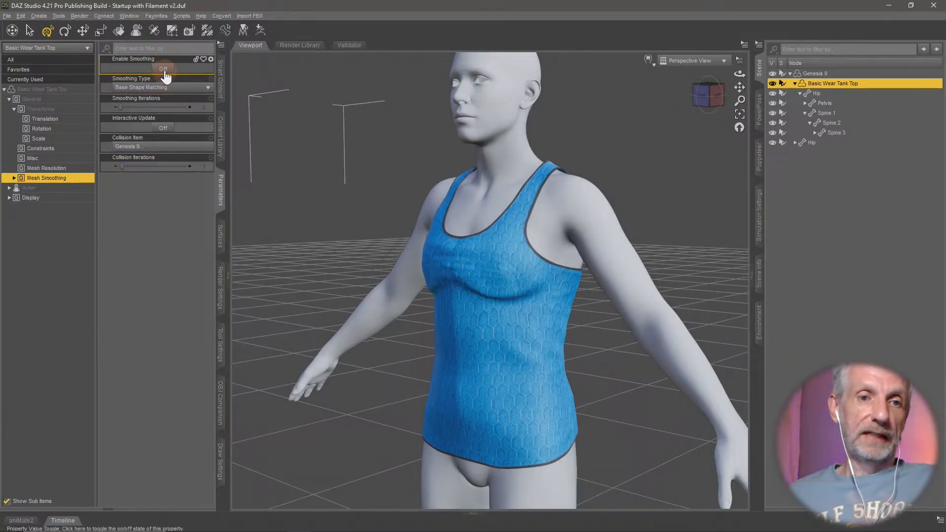
click(166, 70)
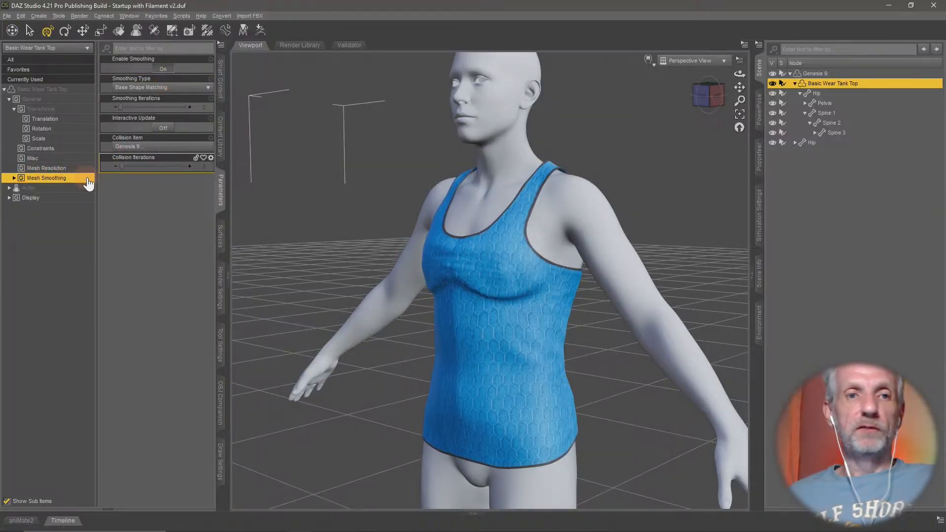
- Locate the Add Smoothing Modifier command among the geometry operations for the selected tank top
click(21, 15)
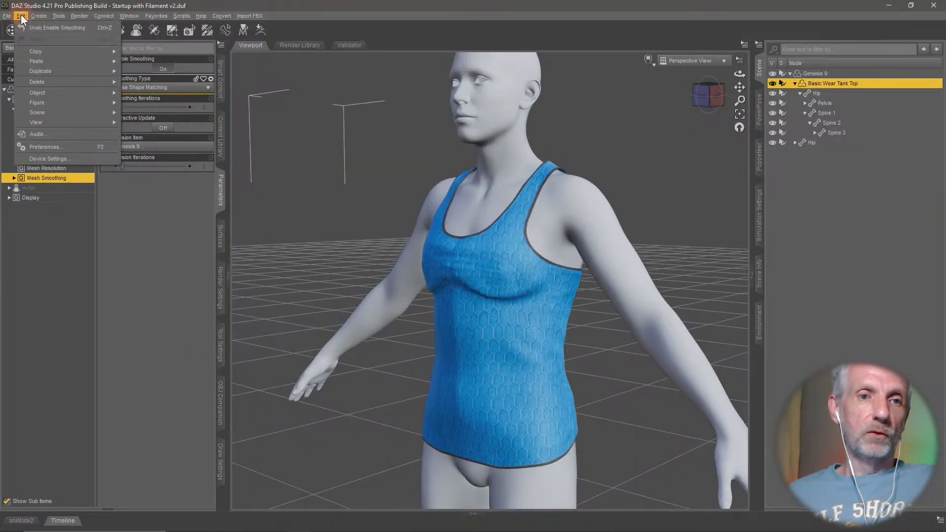
mouse_move(58, 94)
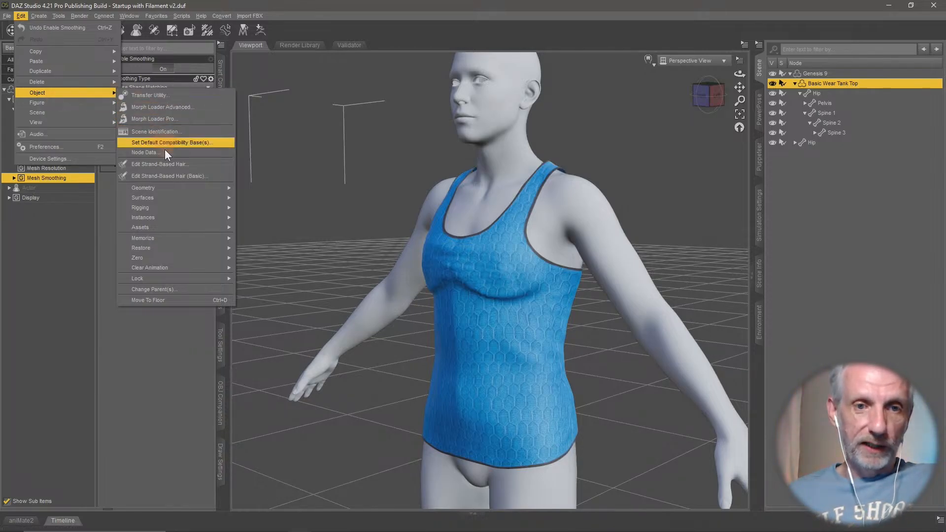
mouse_move(175, 187)
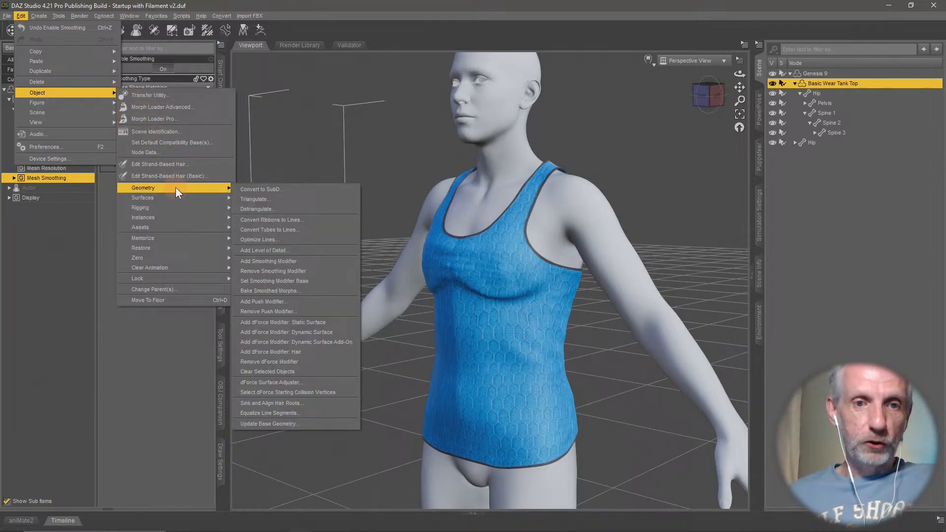
click(330, 261)
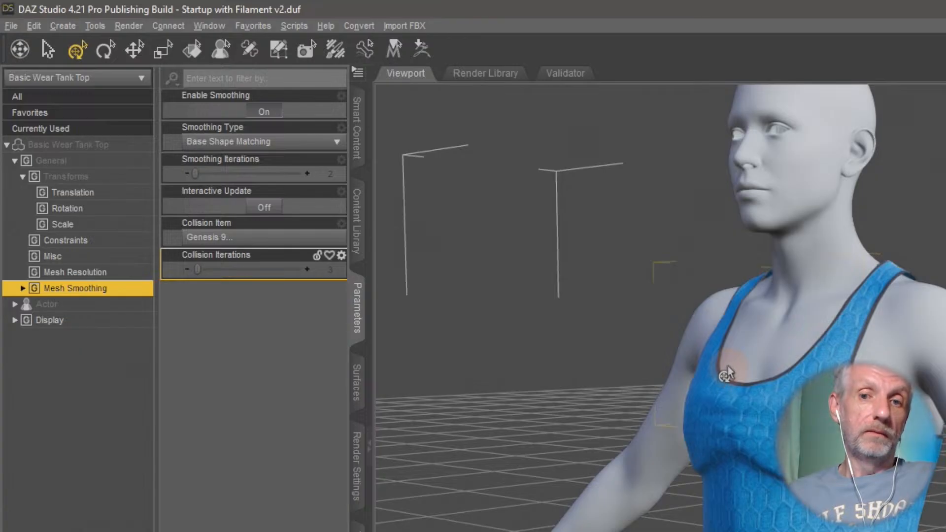
- Try the tank top's Smoothing Iterations at 10, 50 and 100, inspecting the fabric around the bust
mouse_move(771, 395)
middle_down()
mouse_move(739, 389)
mouse_move(757, 386)
middle_up()
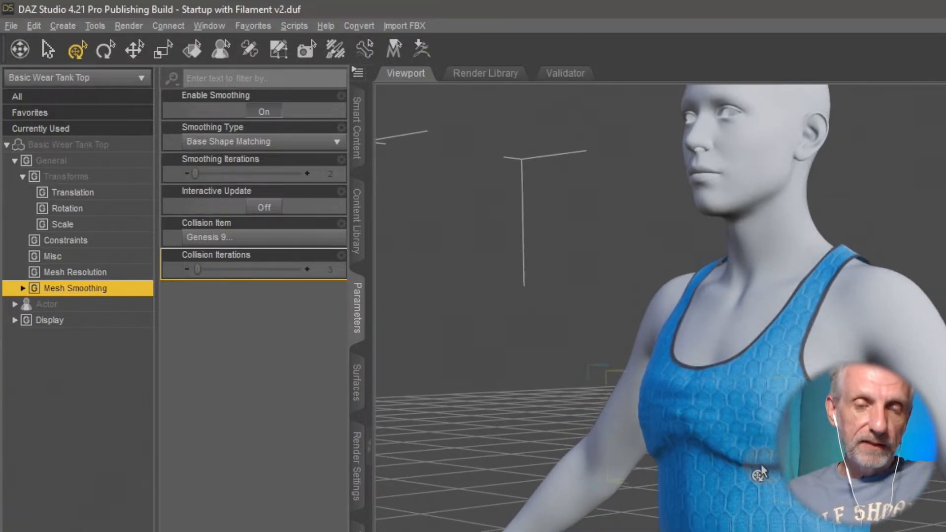
middle_drag(763, 469, 727, 447)
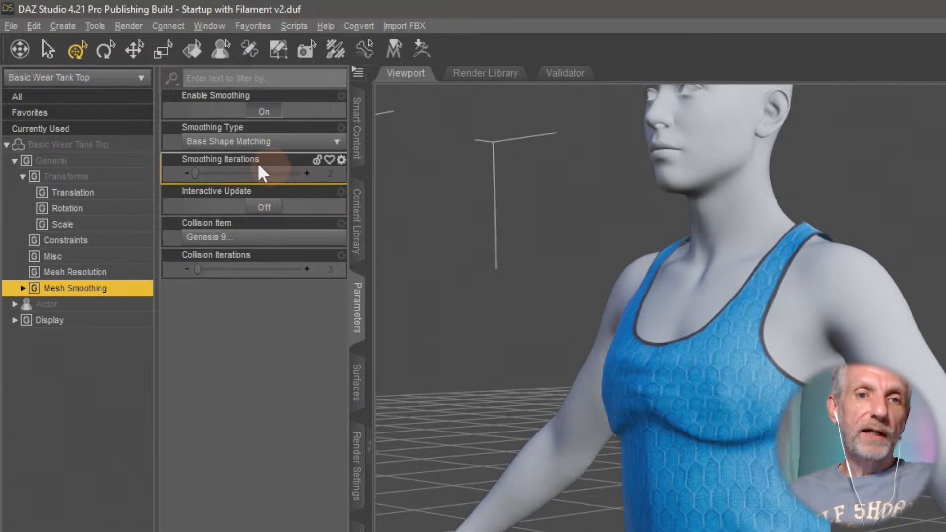
click(330, 174)
text(10)
key(Return)
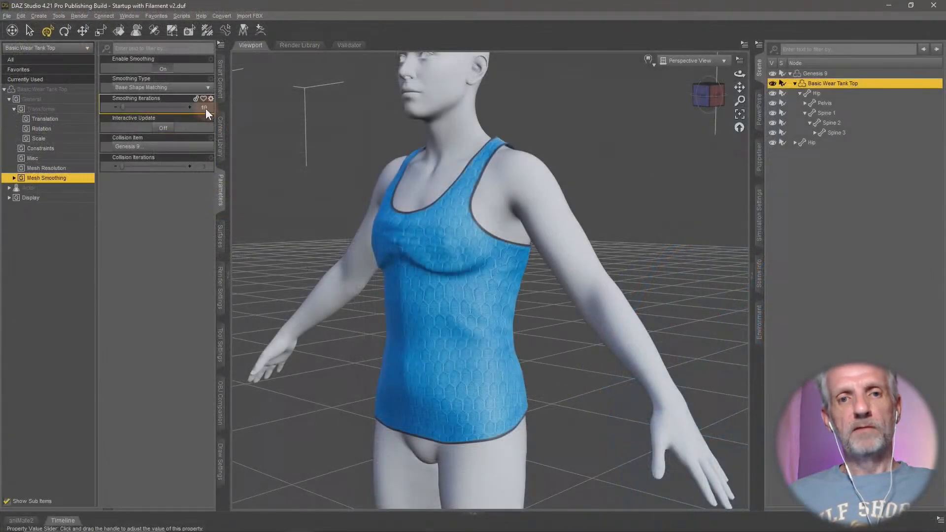
click(332, 176)
text(50)
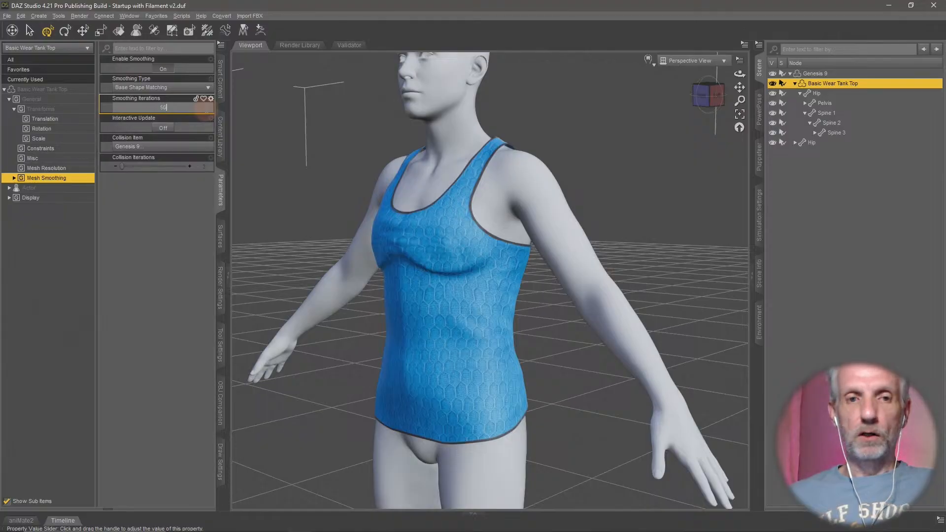
key(Return)
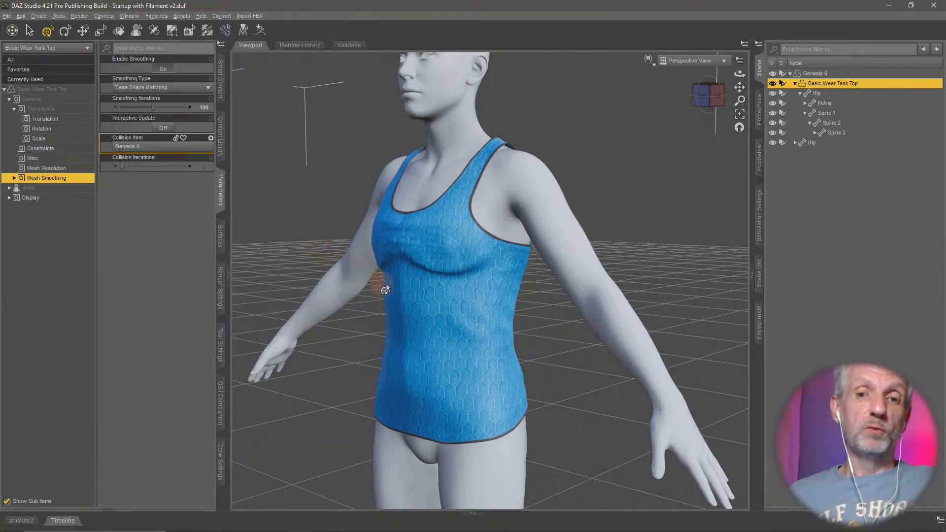
mouse_move(390, 284)
middle_down()
mouse_move(403, 282)
mouse_move(385, 279)
mouse_move(386, 288)
middle_up()
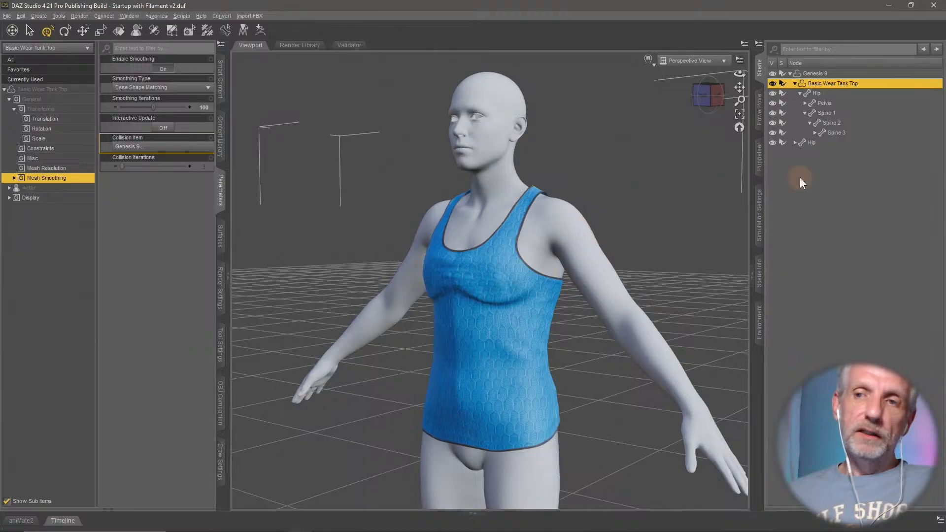
- Delete the fitted Basic Wear Tank Top from the scene and select the Genesis 9 figure
key(Delete)
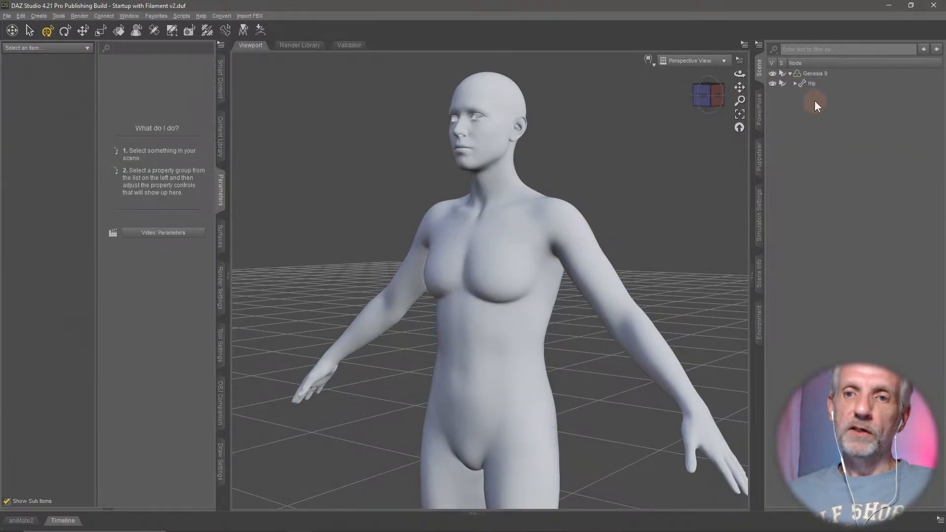
click(818, 73)
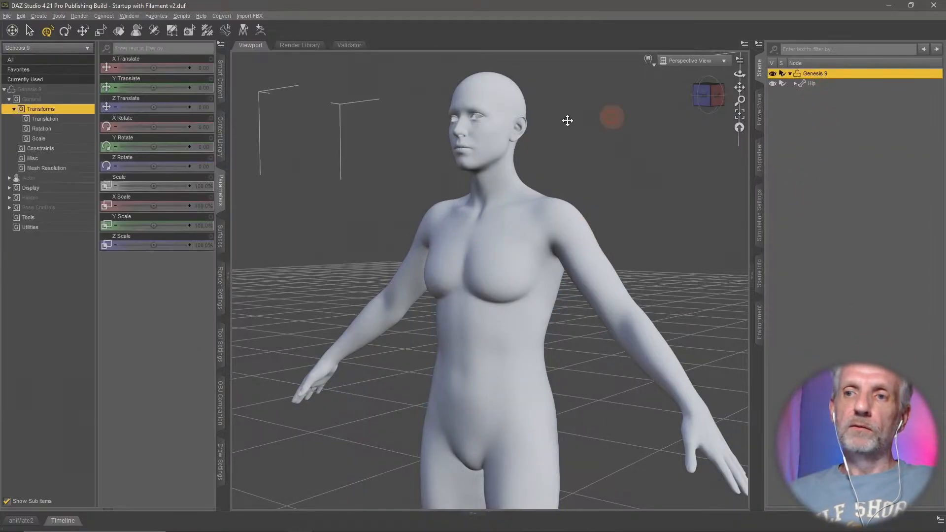
- Search the installed products for "start" and open the Wardrobe category of Genesis 8 Starter Essentials
click(220, 79)
click(9, 59)
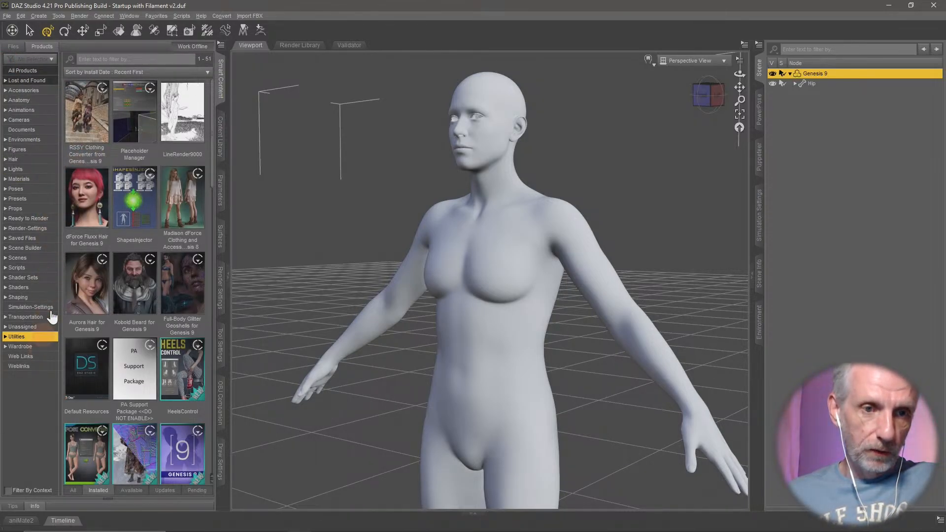
click(159, 60)
text(start)
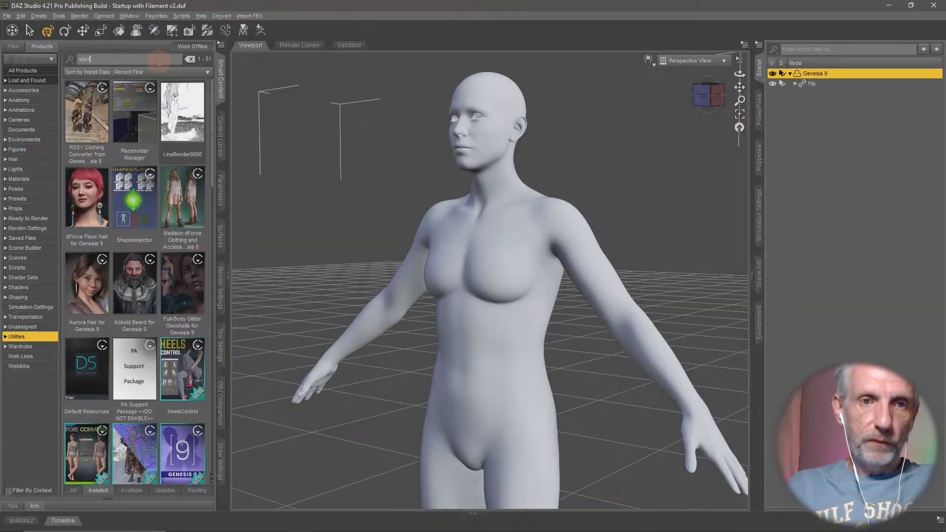
double_click(142, 129)
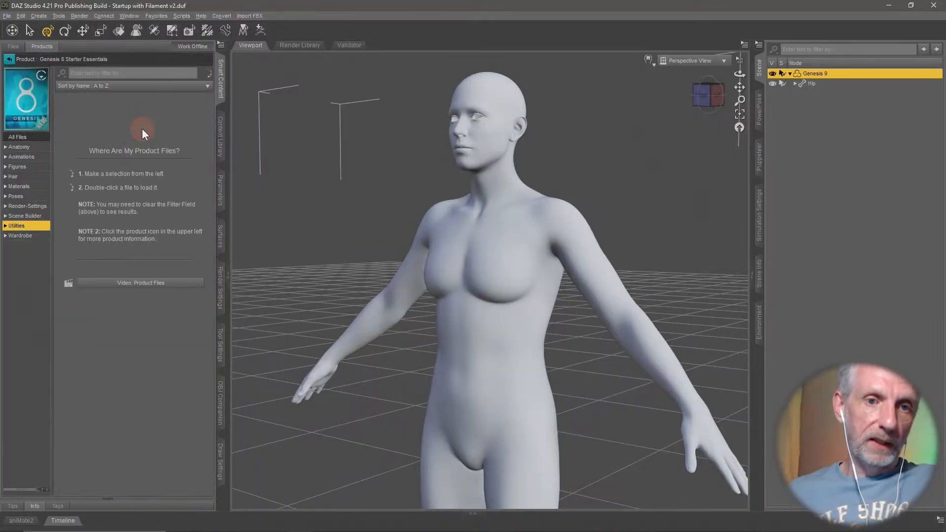
click(36, 236)
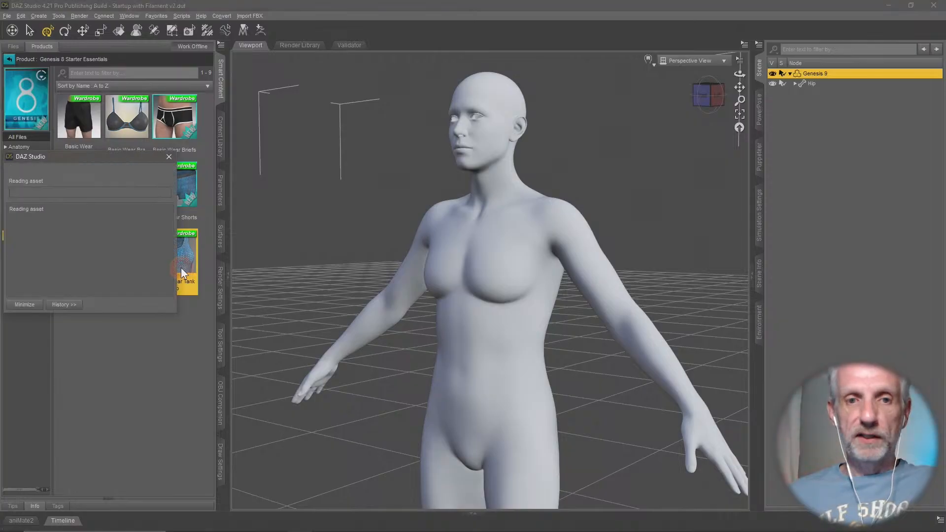
- Load the Basic Wear Tank Top onto Genesis 9, auto-fitting it from Genesis 8 Female with the Bodysuit Loose Template
drag(181, 268, 369, 218)
click(326, 121)
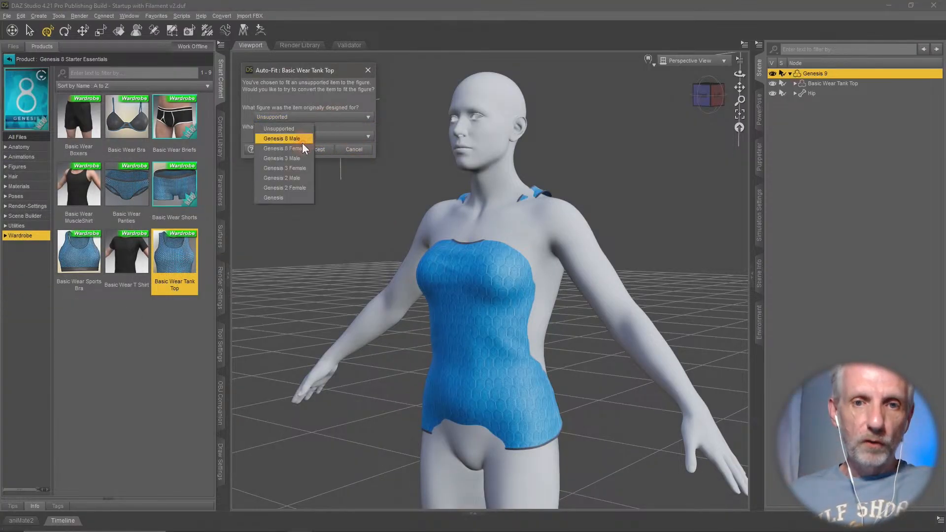
click(301, 139)
click(312, 137)
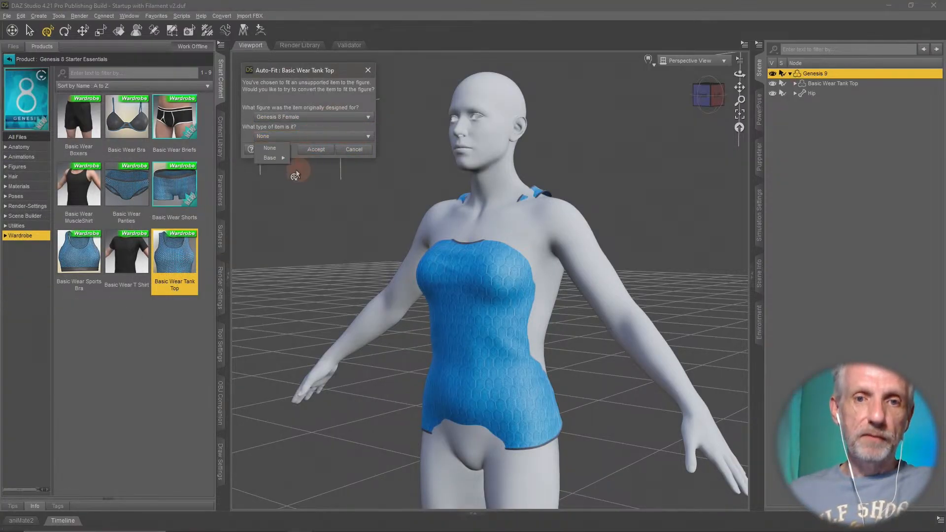
mouse_move(286, 159)
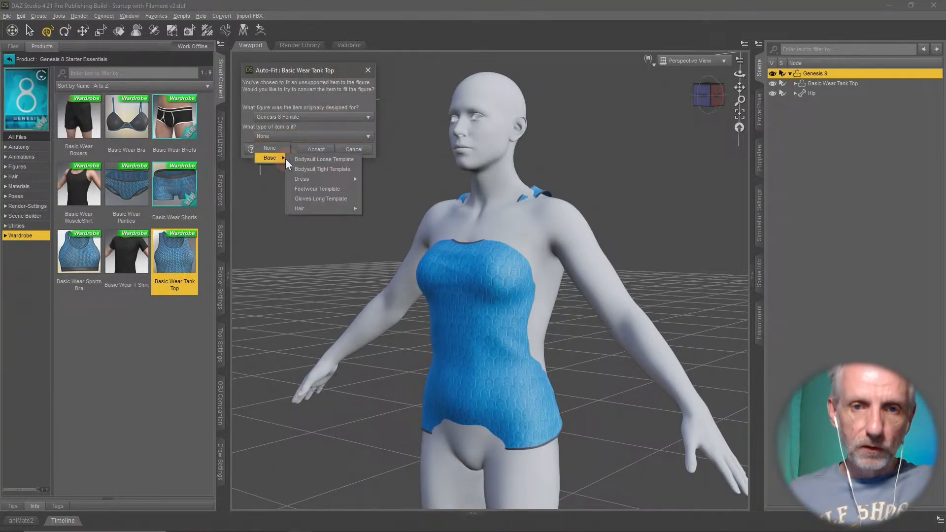
click(345, 162)
click(316, 150)
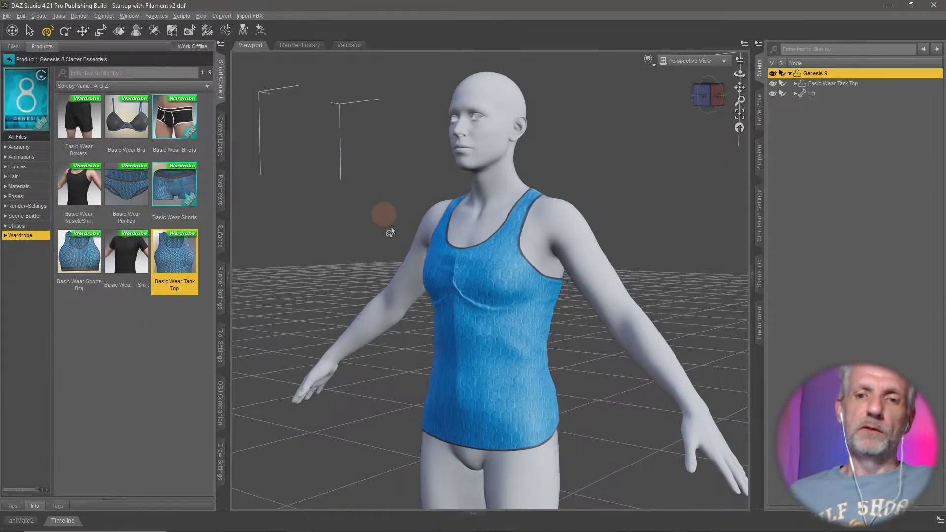
- Enable mesh smoothing on the newly fitted tank top and set its Smoothing Iterations to 50
middle_drag(476, 294, 470, 280)
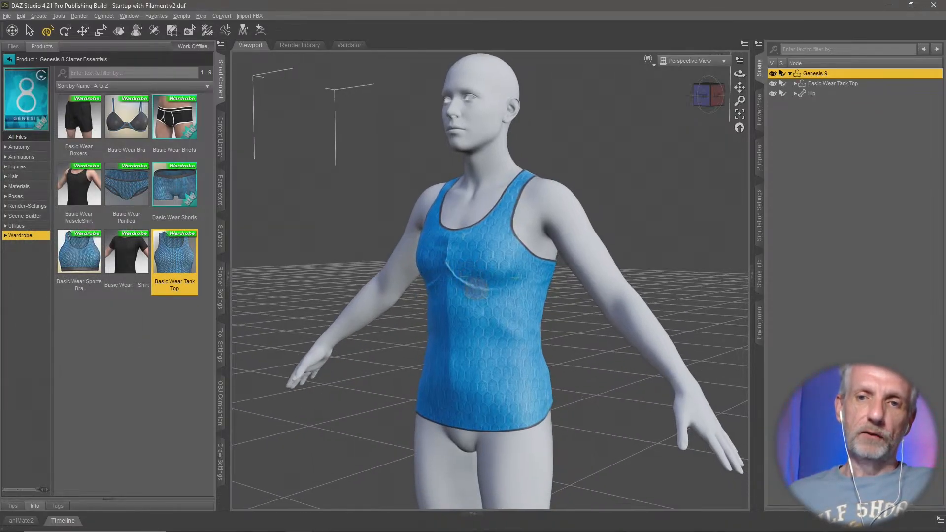
click(861, 84)
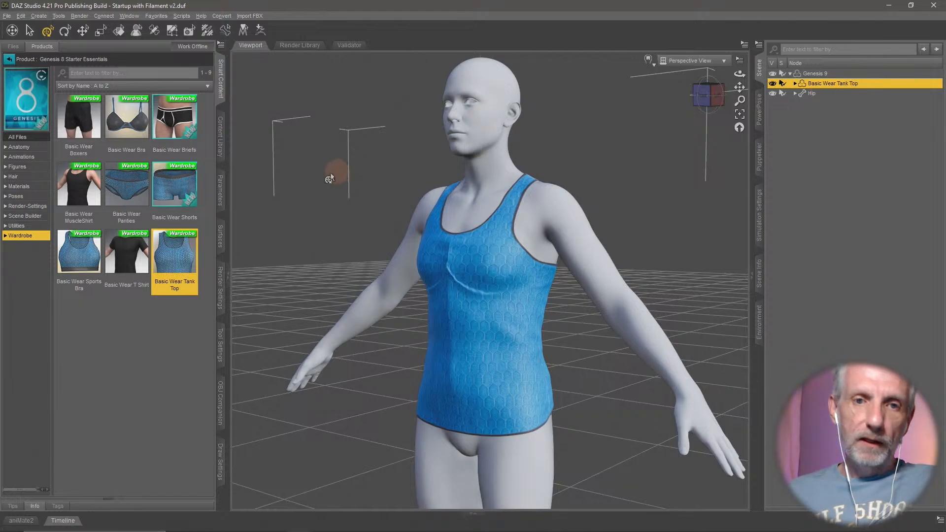
click(221, 190)
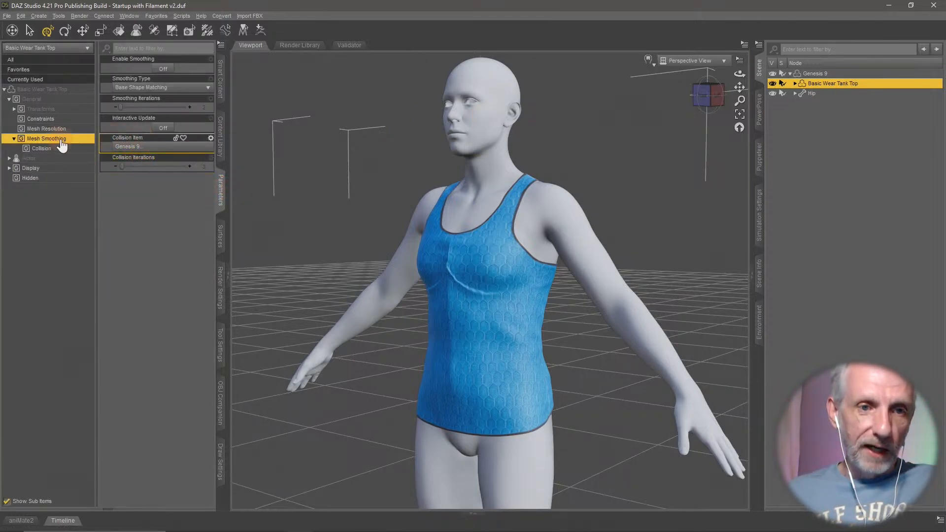
click(163, 69)
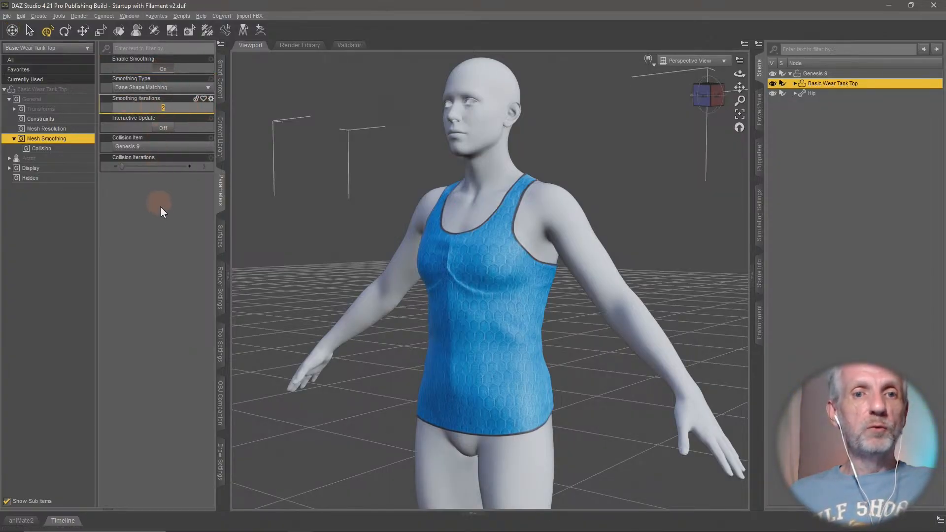
text(50)
key(Return)
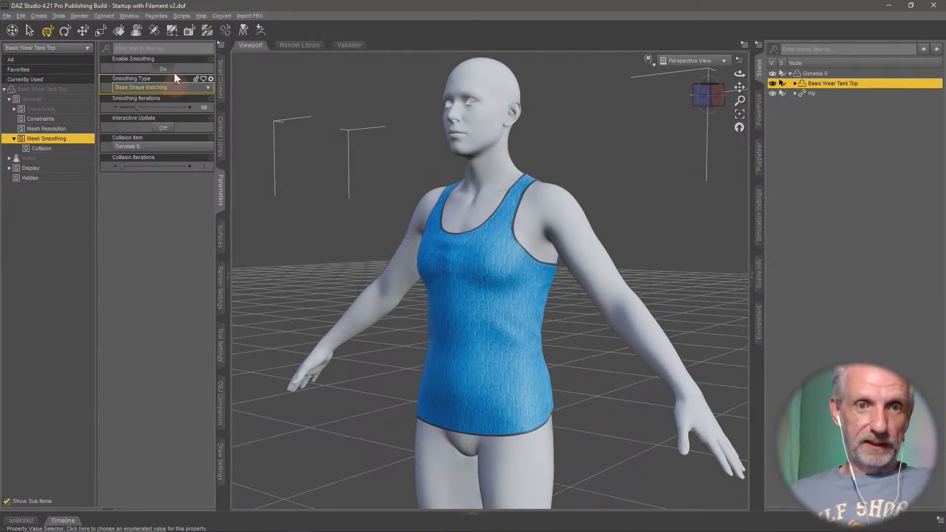
- Switch the tank top's smoothing off and back on to compare the fit, and inspect the chest area
click(159, 69)
click(158, 69)
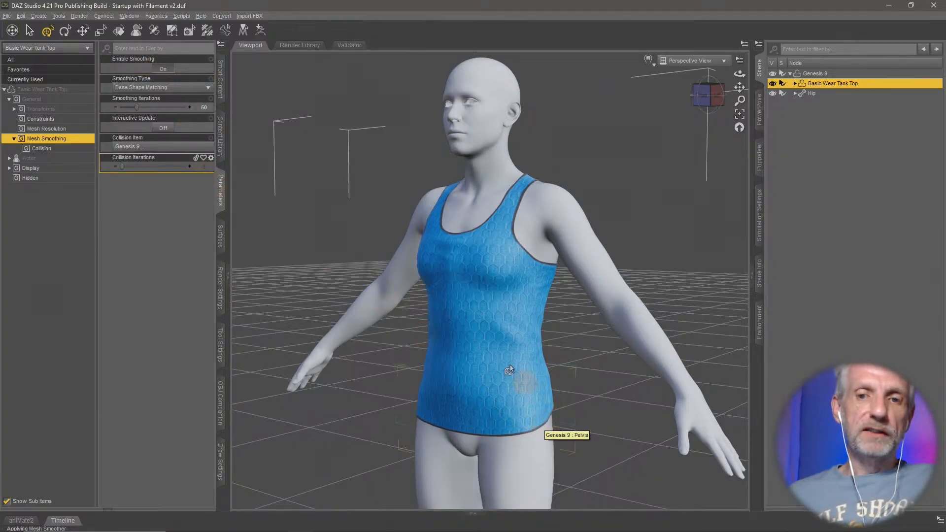
alt+drag(544, 327, 540, 329)
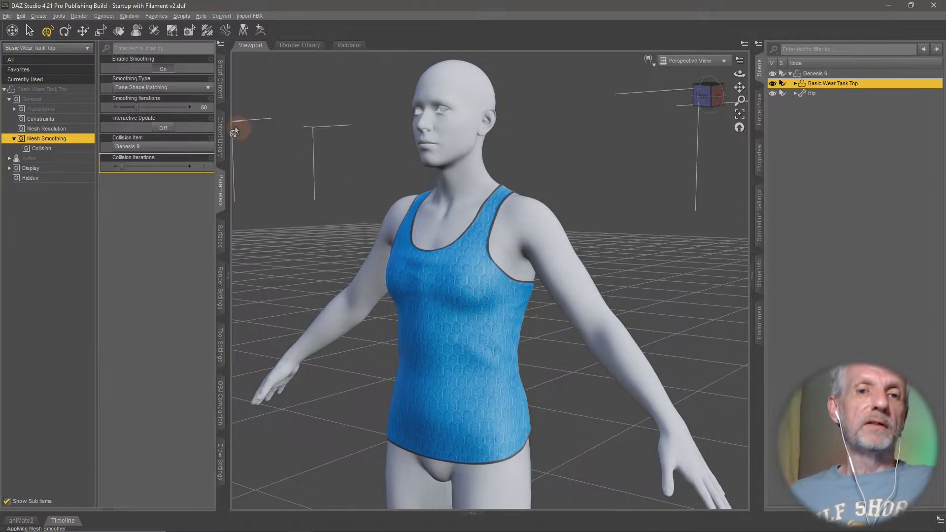
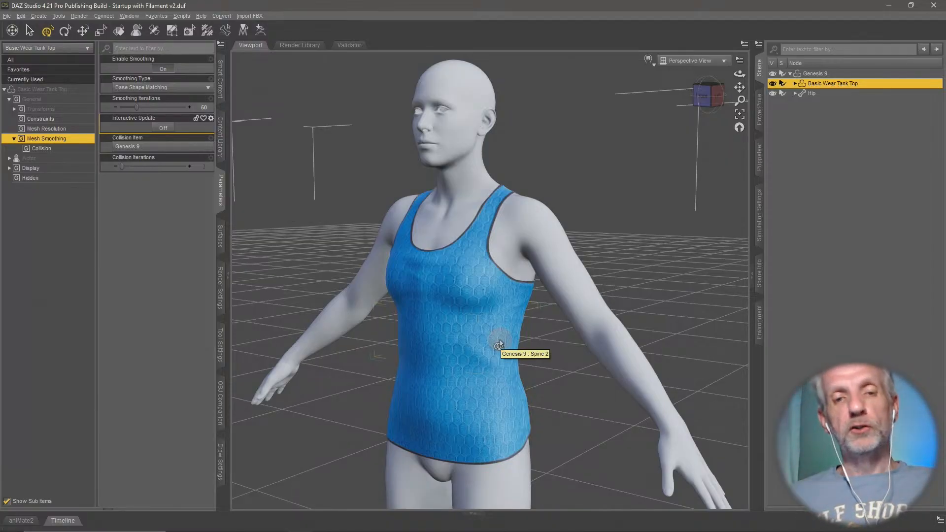
- Start exporting the tank top as Wavefront Object and create a folder named OBJs inside Converted Clothing on the Desktop
click(7, 16)
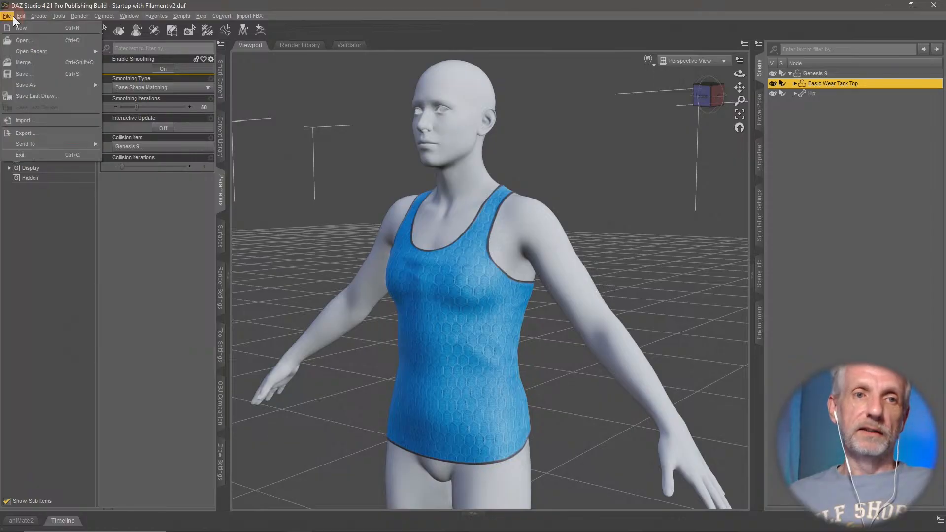
click(67, 131)
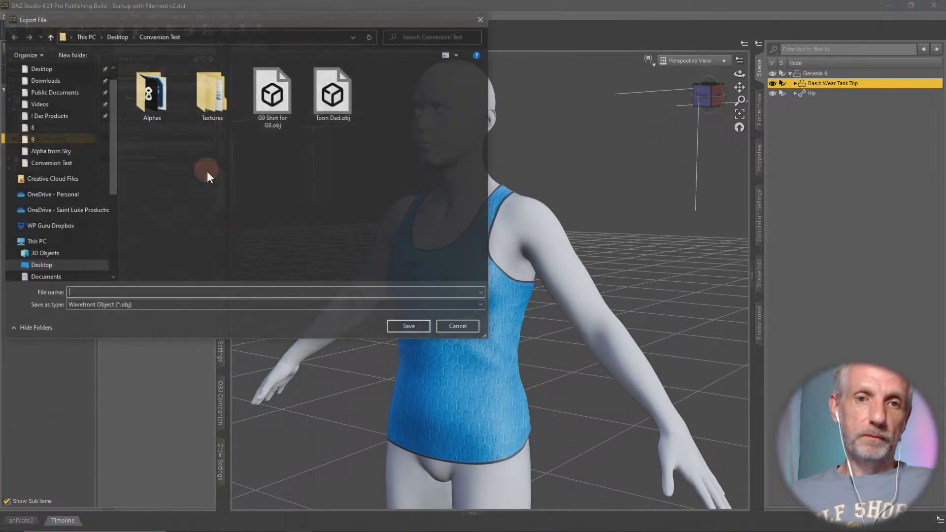
click(120, 39)
double_click(229, 118)
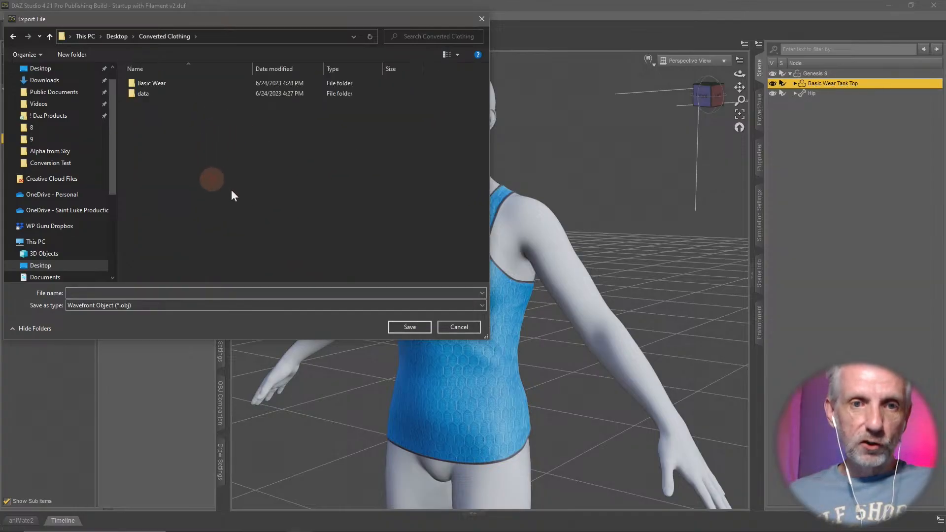
right_click(199, 156)
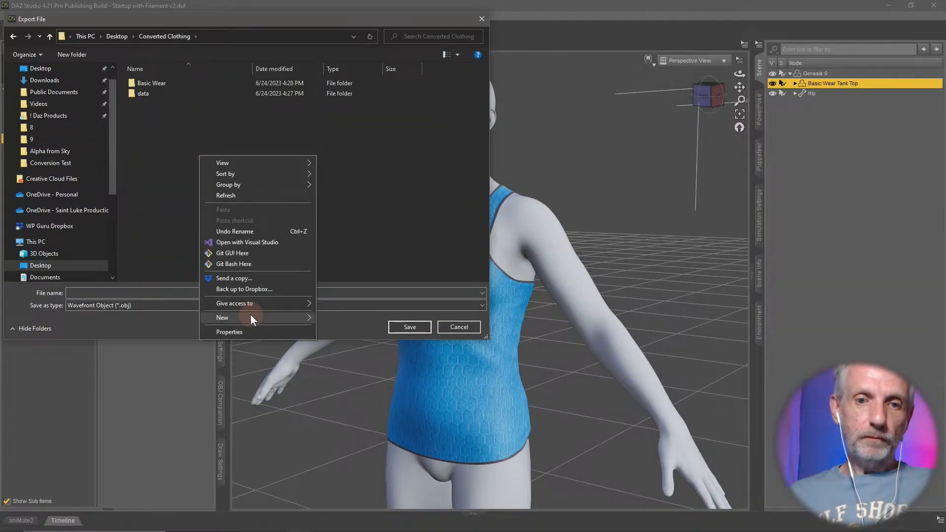
mouse_move(250, 318)
click(348, 321)
text(O)
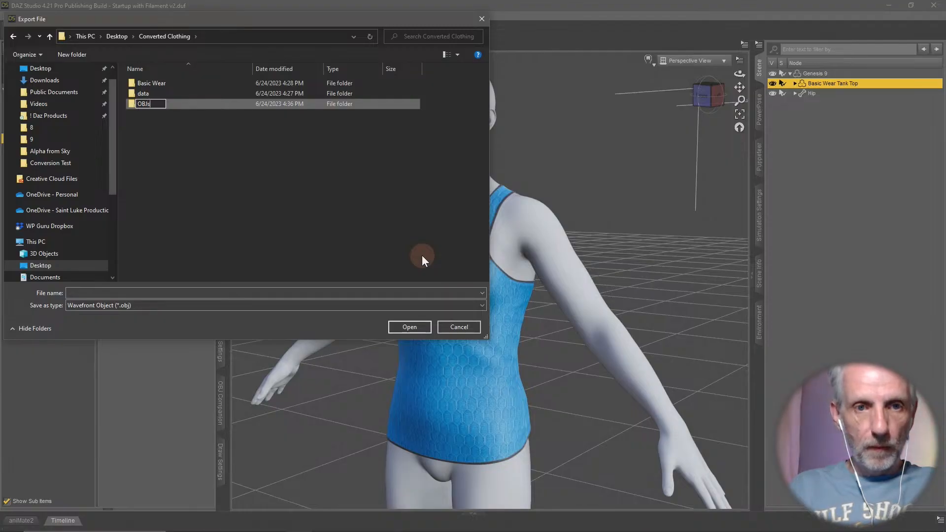
text(BJs)
key(Return)
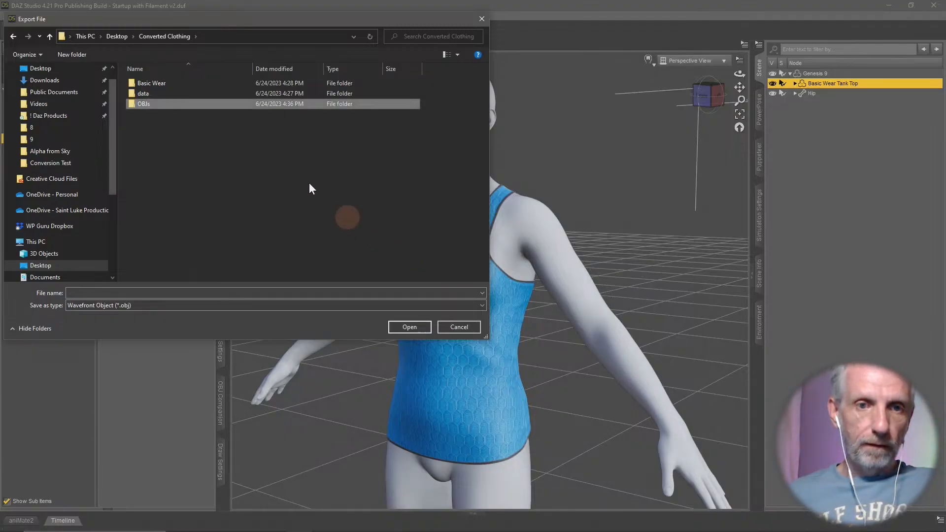
- Save the export in the OBJs folder under the file name Basic Short Smoothed
double_click(176, 105)
click(236, 294)
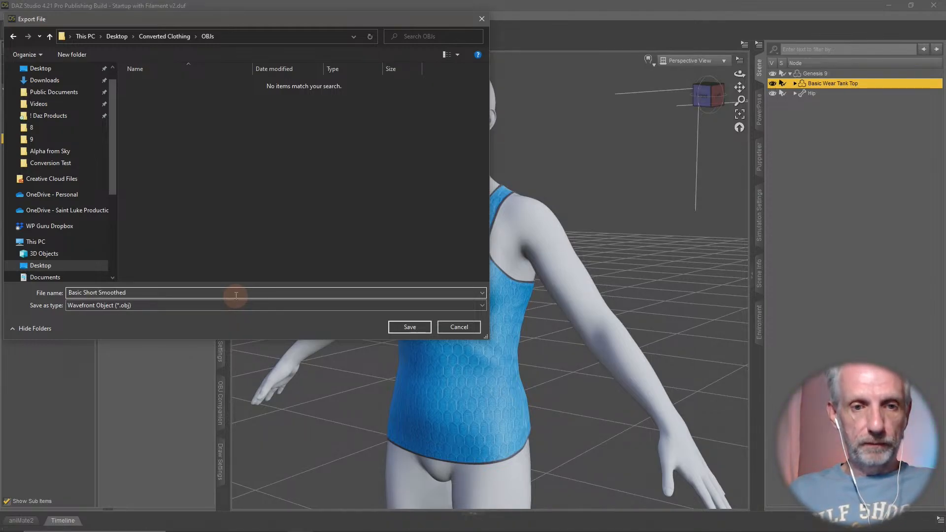
key(Return)
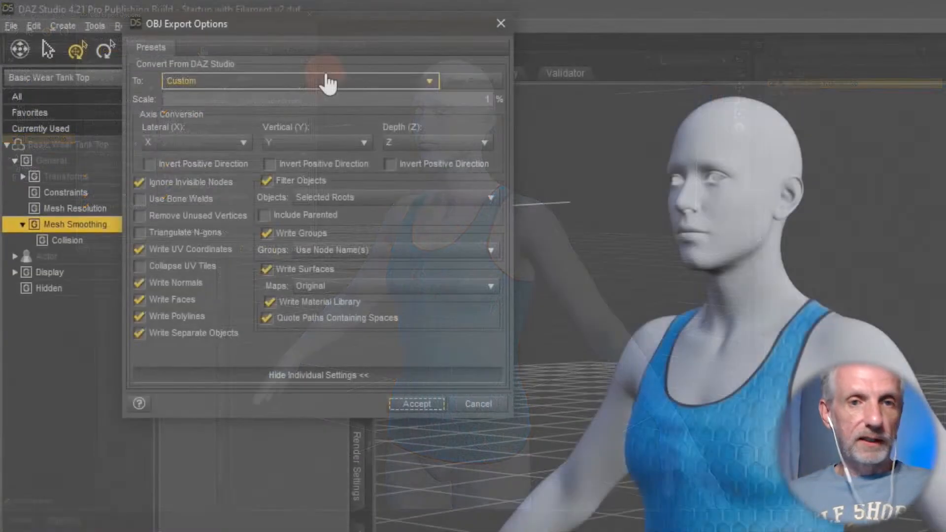
- Export the OBJ with the DAZ Studio (1 unit = 1cm) preset and Filter Objects enabled for Selected Roots
click(202, 51)
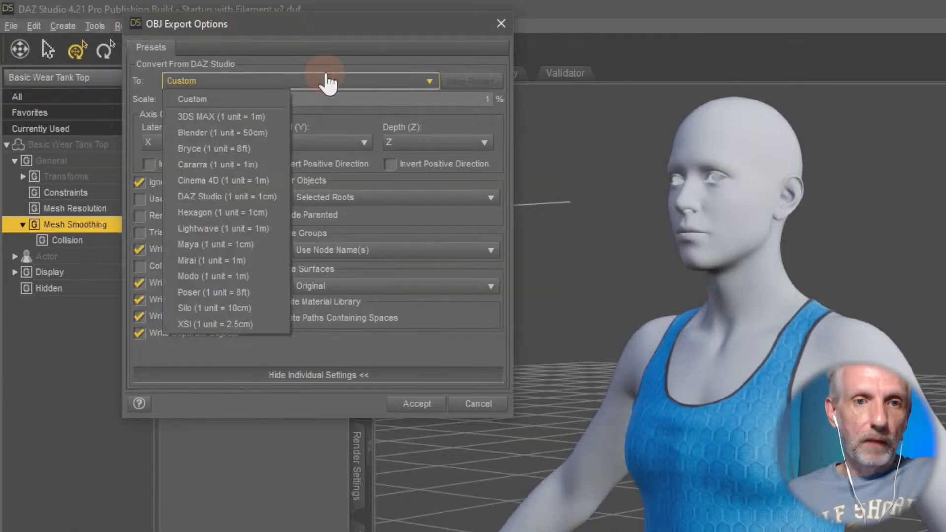
click(274, 194)
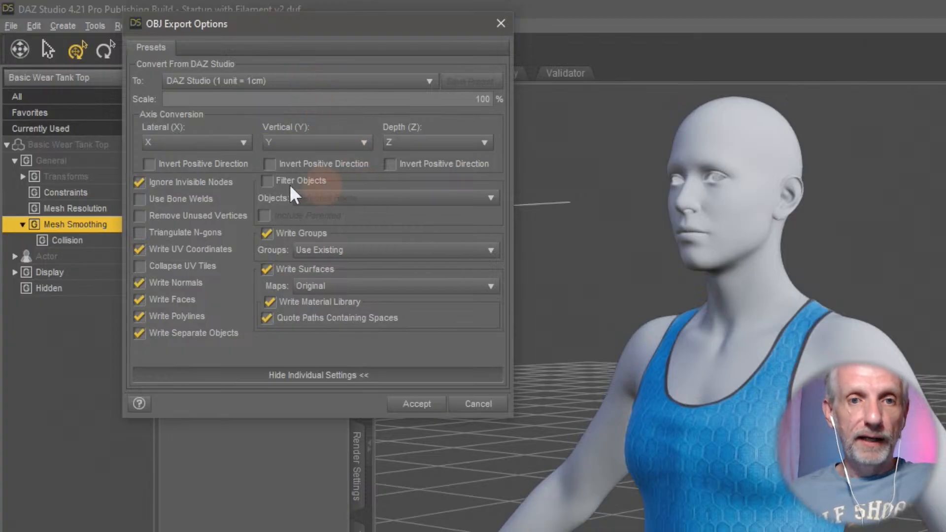
click(267, 181)
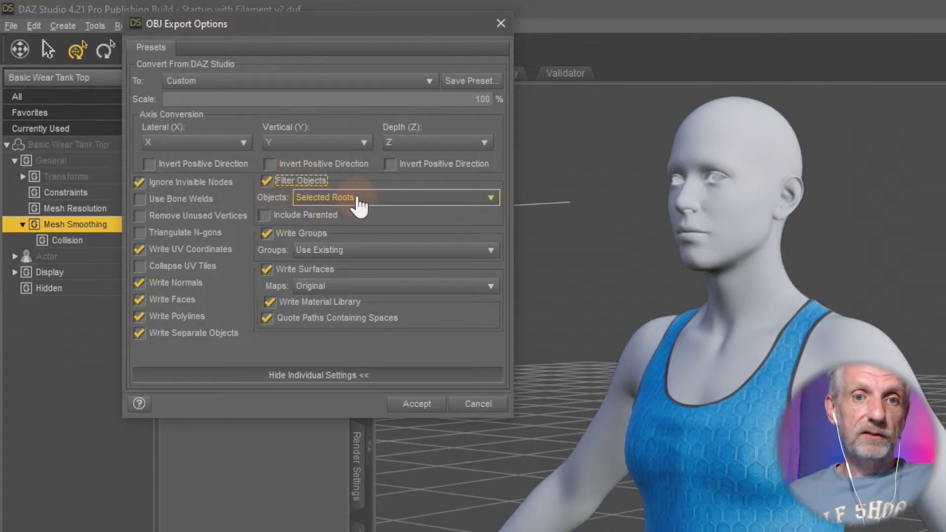
click(266, 180)
click(267, 180)
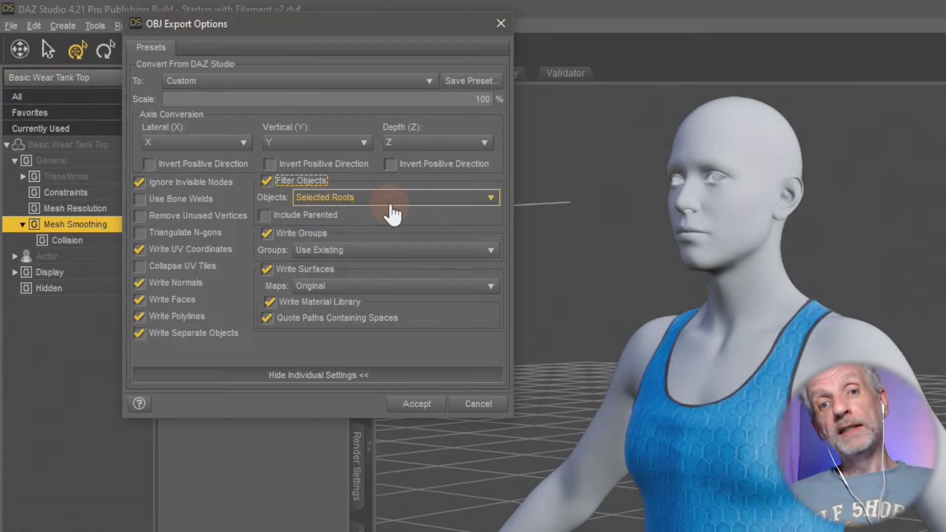
click(425, 411)
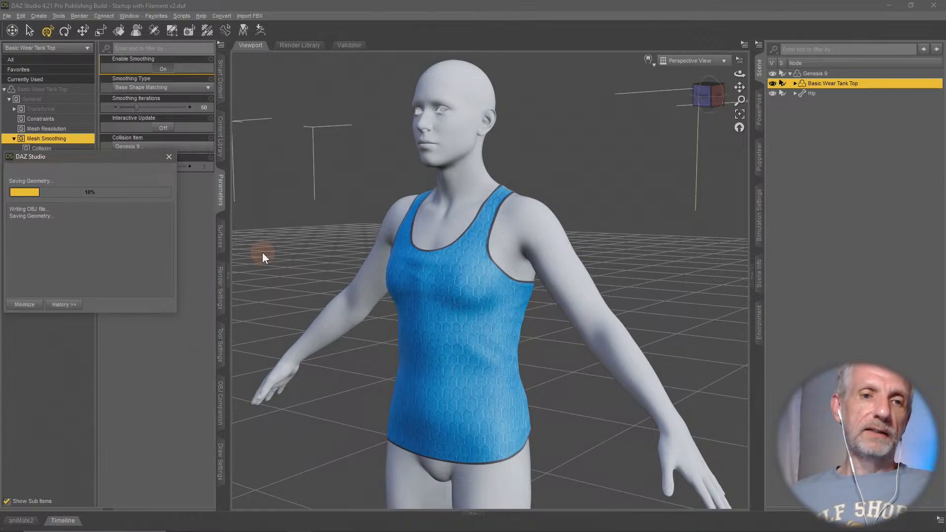
- Set the tank top's mesh Resolution Level to Base
click(58, 128)
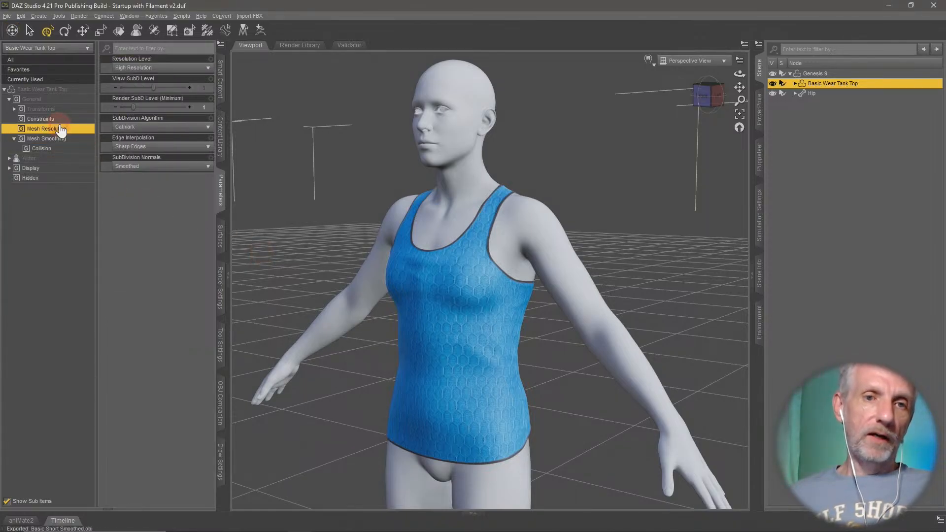
click(192, 68)
click(128, 79)
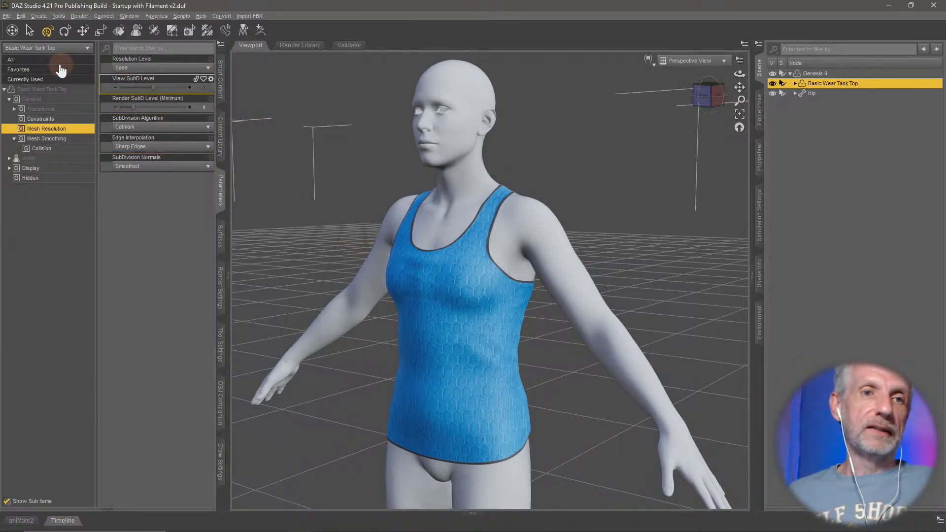
- Export the base-resolution tank top again, replacing Basic Short Smoothed.obj and keeping the same export options
click(6, 16)
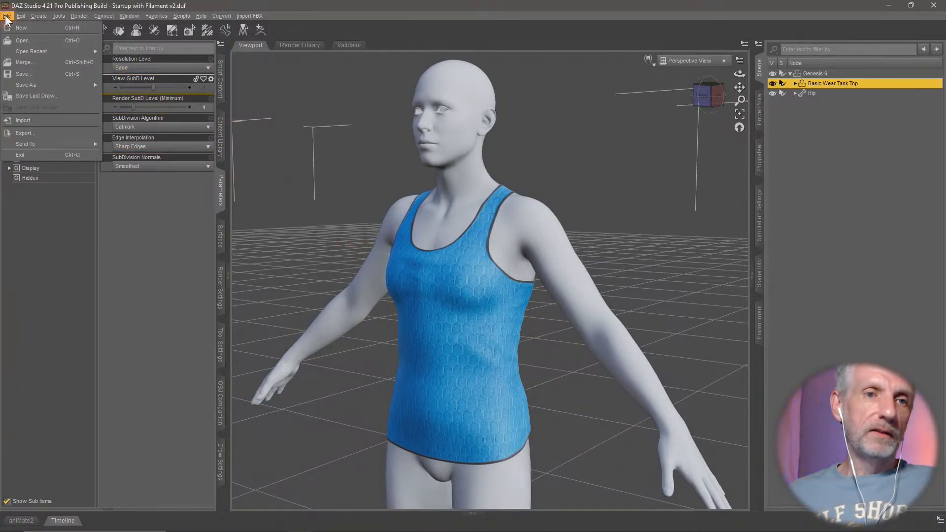
click(72, 133)
click(181, 84)
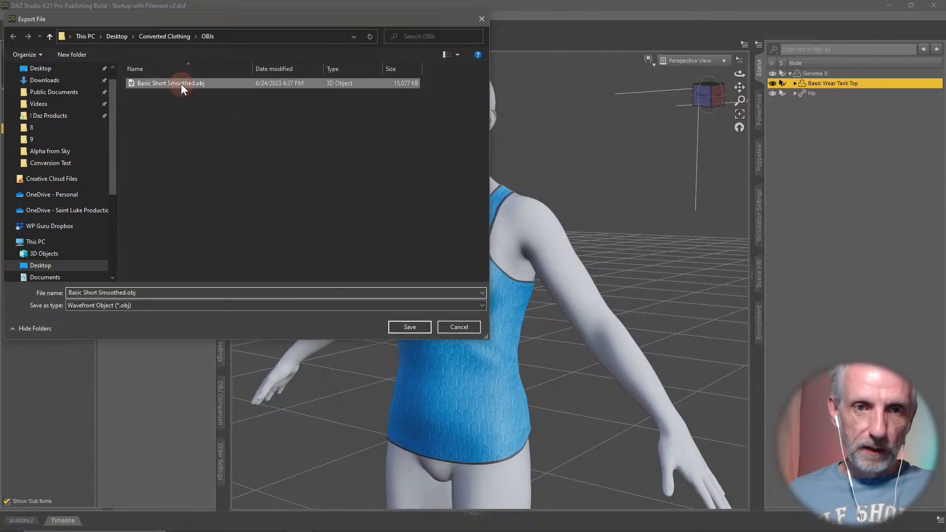
click(410, 325)
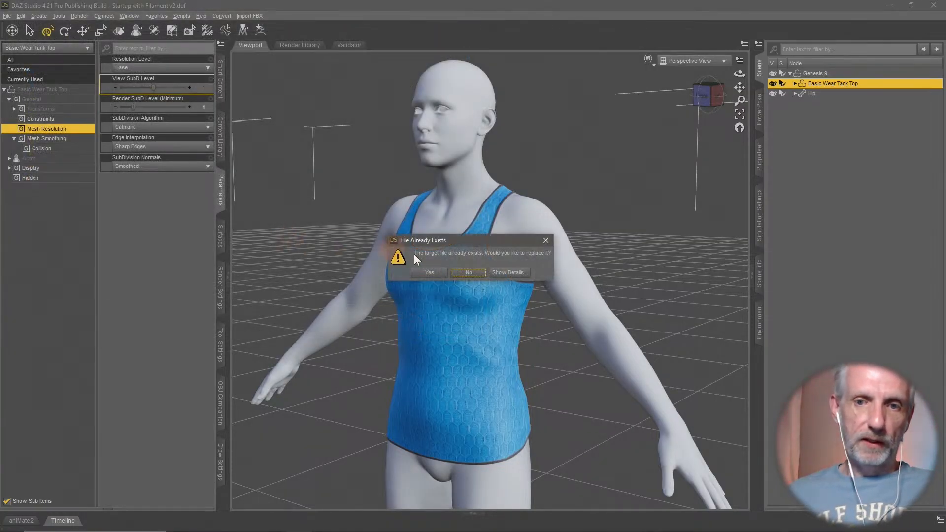
click(429, 272)
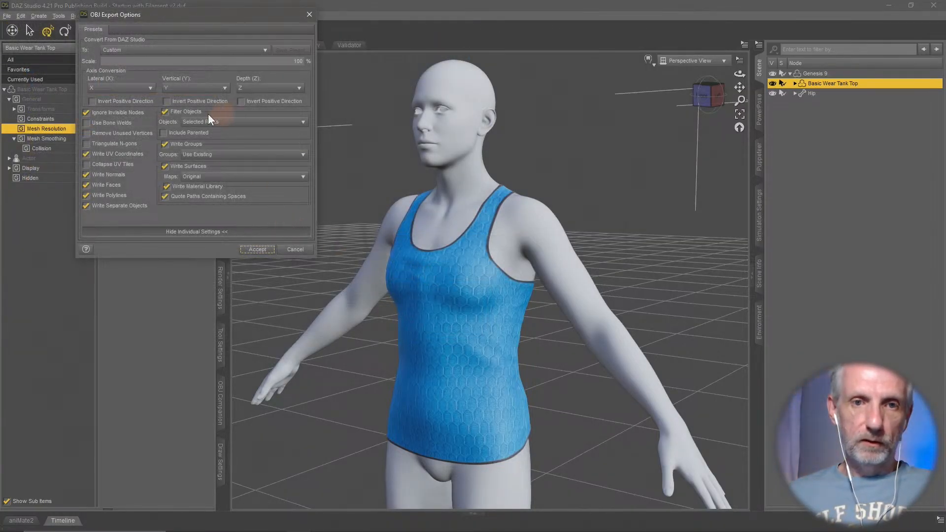
click(257, 250)
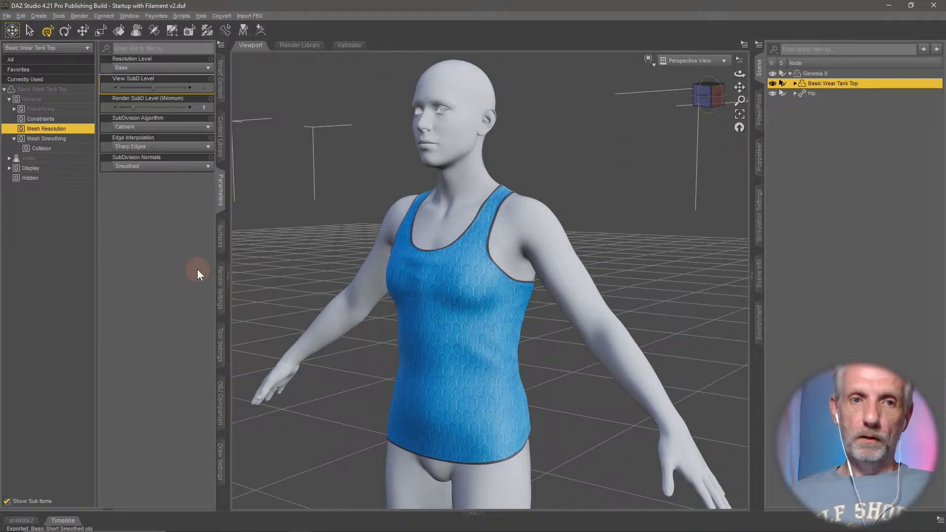
- Set the tank top's Resolution Level back to High Resolution
click(49, 138)
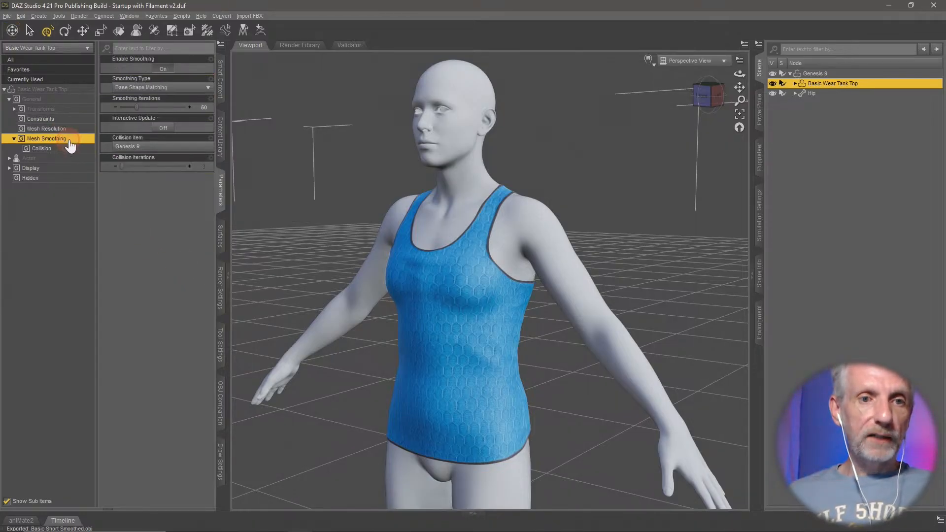
click(74, 128)
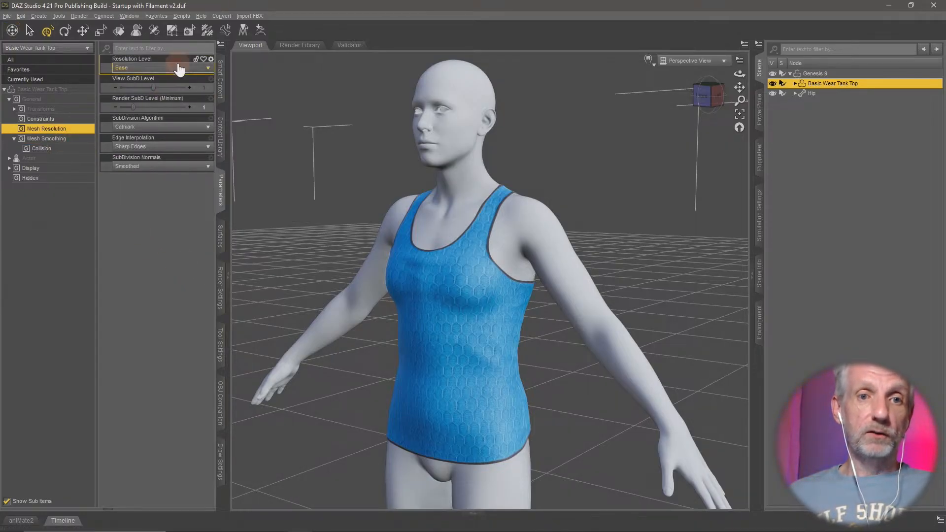
click(172, 68)
click(150, 89)
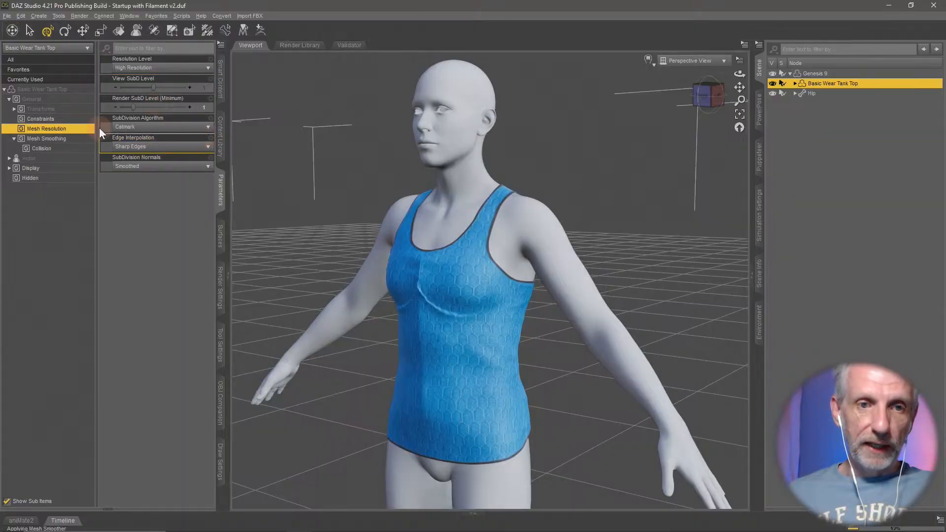
- Turn off the tank top's mesh smoothing and reset its Smoothing Iterations to 2
click(59, 139)
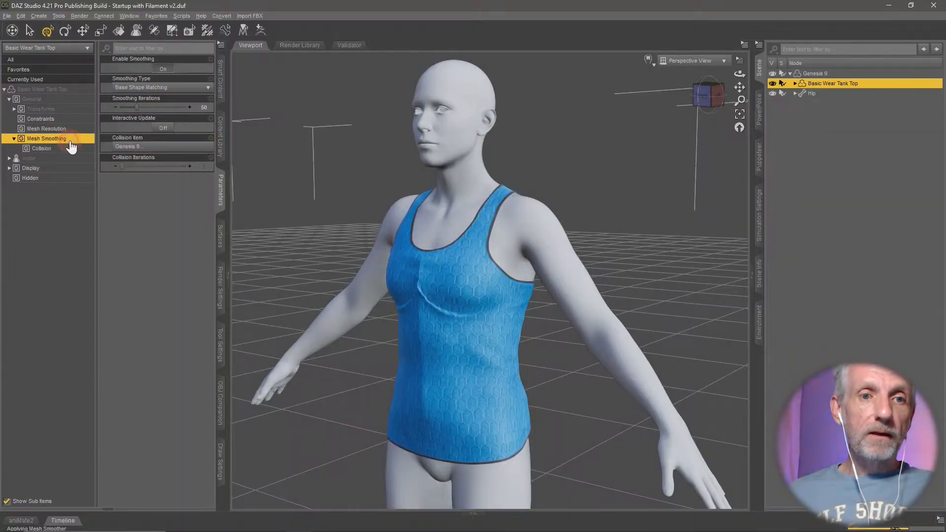
click(164, 69)
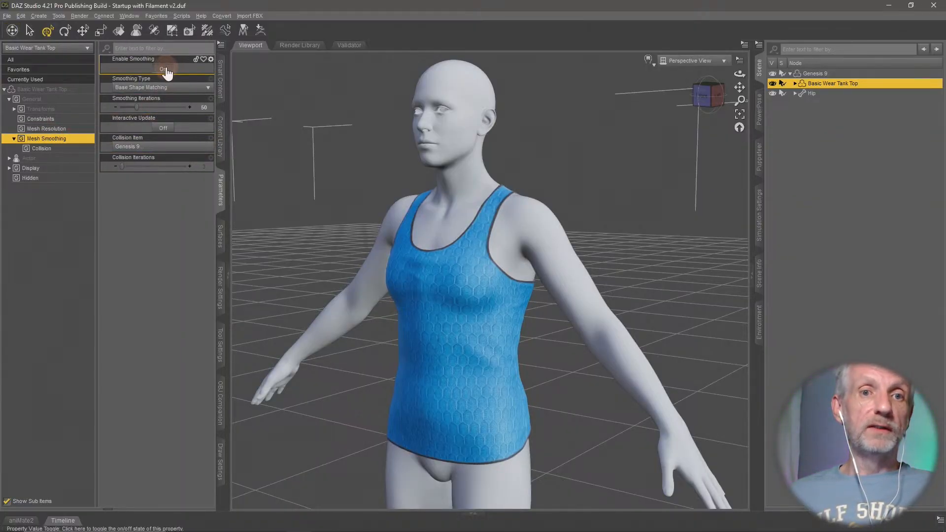
click(166, 69)
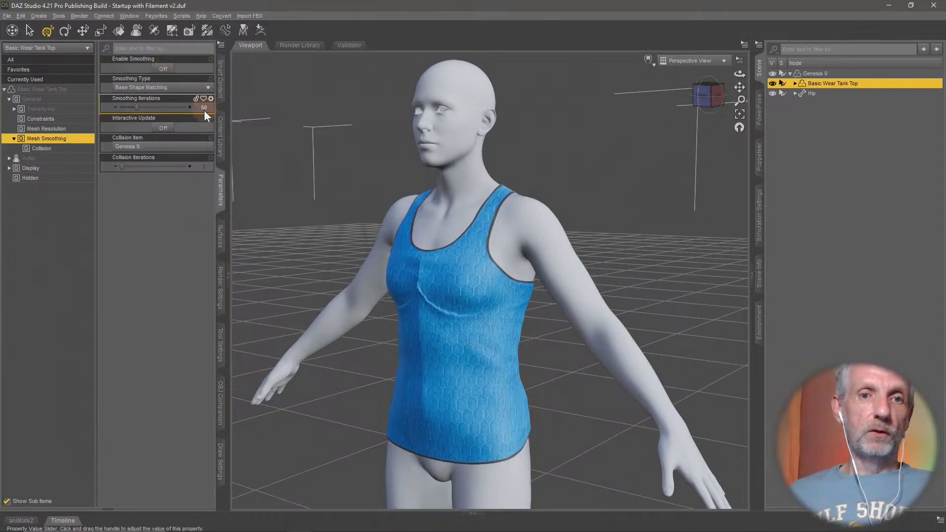
alt+click(167, 109)
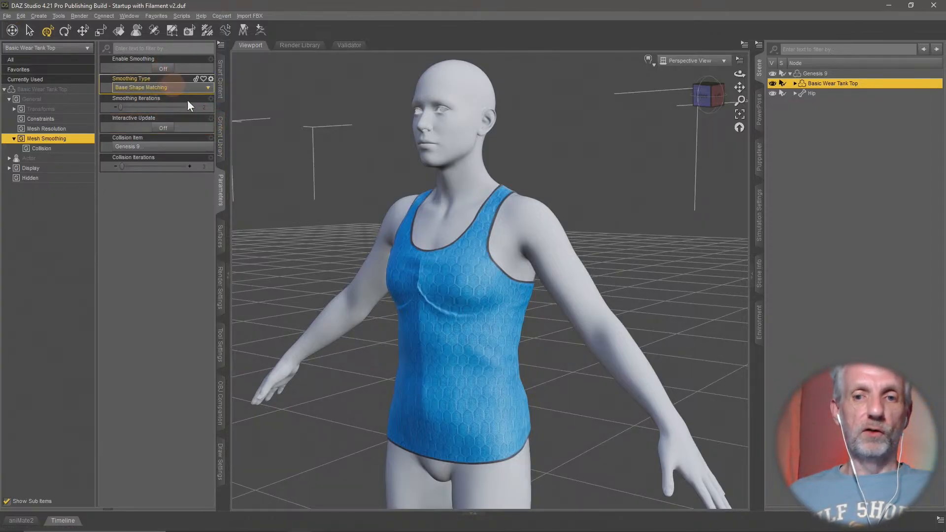
- Open Morph Loader Pro for the tank top, convert from DAZ Studio (1 unit = 1cm), and set the preset to None
click(20, 16)
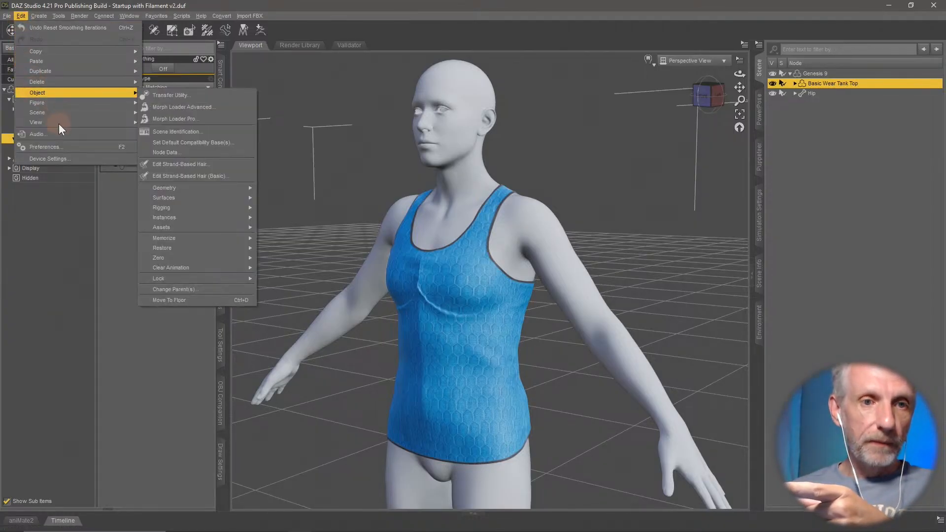
mouse_move(69, 95)
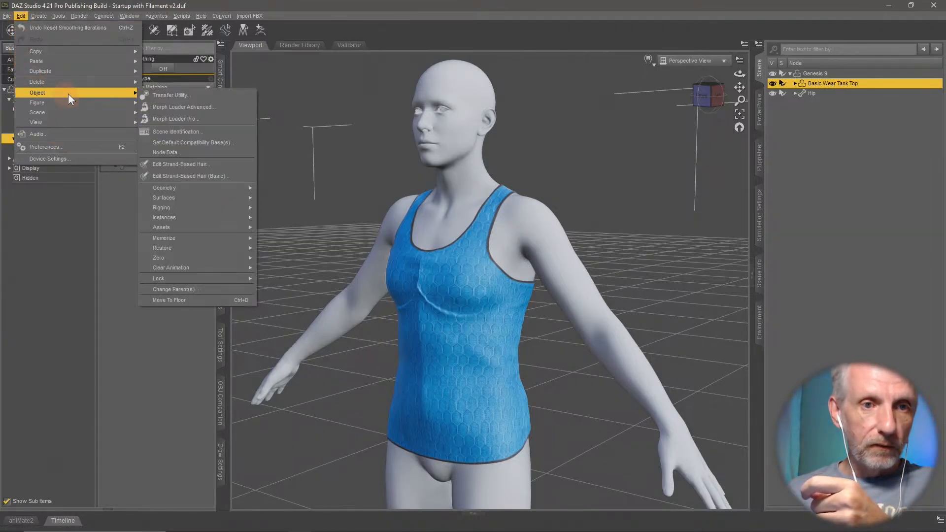
click(215, 119)
drag(250, 38, 227, 23)
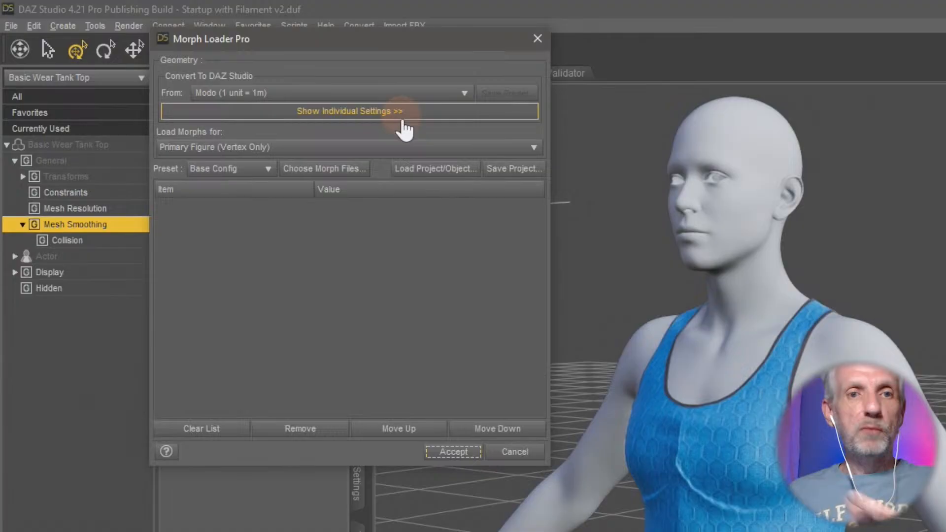
click(411, 94)
click(294, 209)
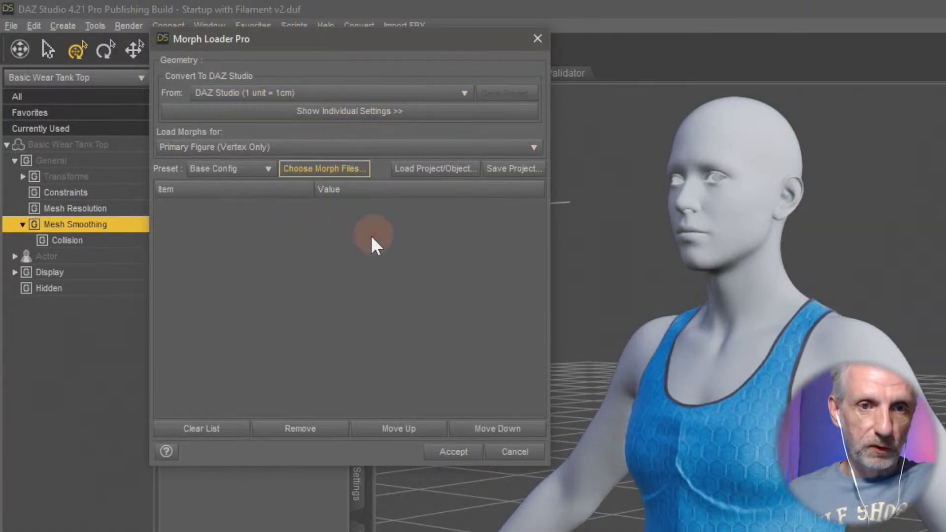
click(253, 168)
click(256, 147)
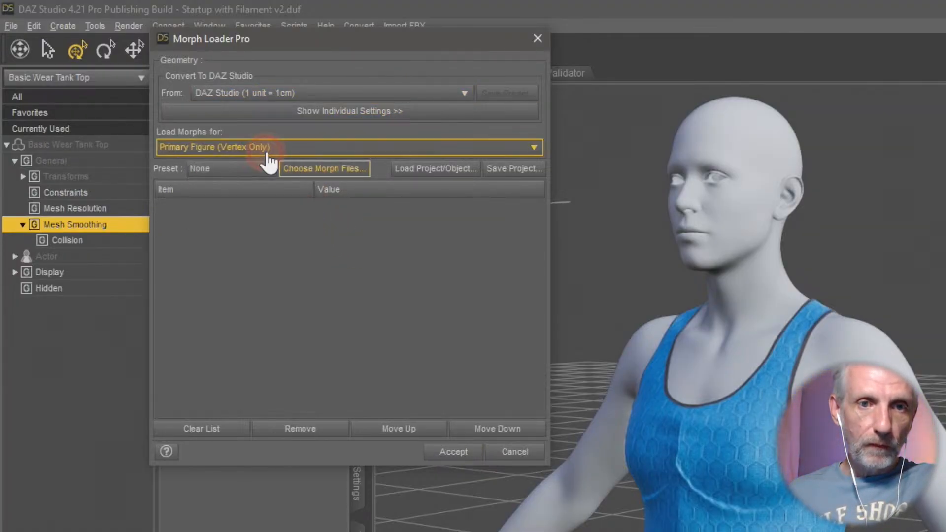
click(351, 170)
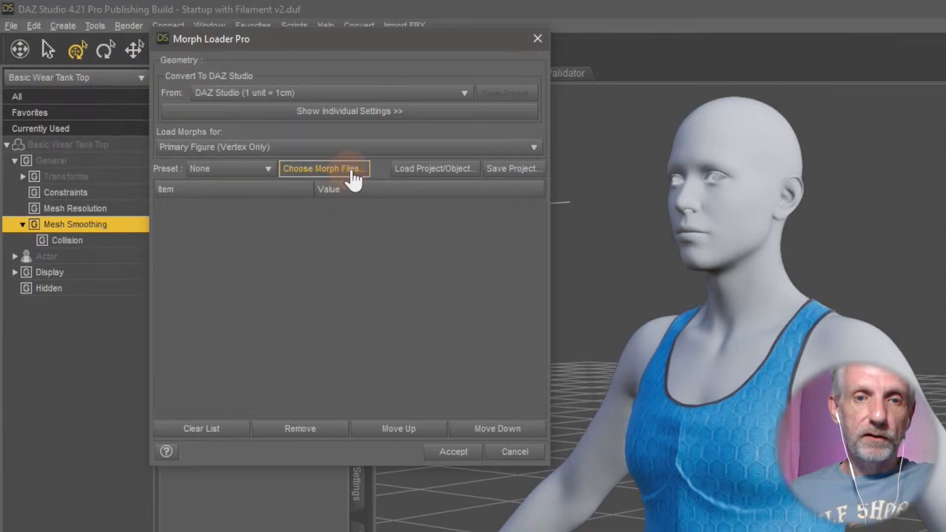
scroll(306, 295, up, 5)
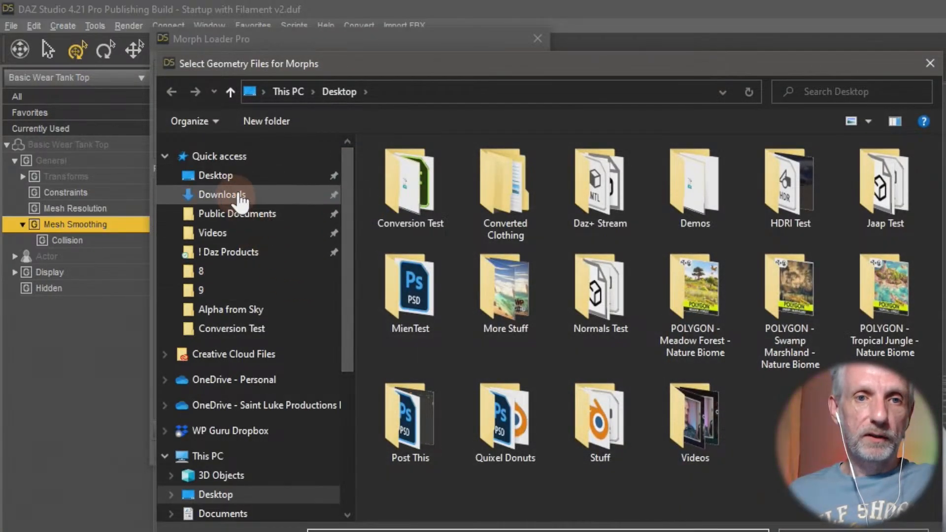
double_click(518, 191)
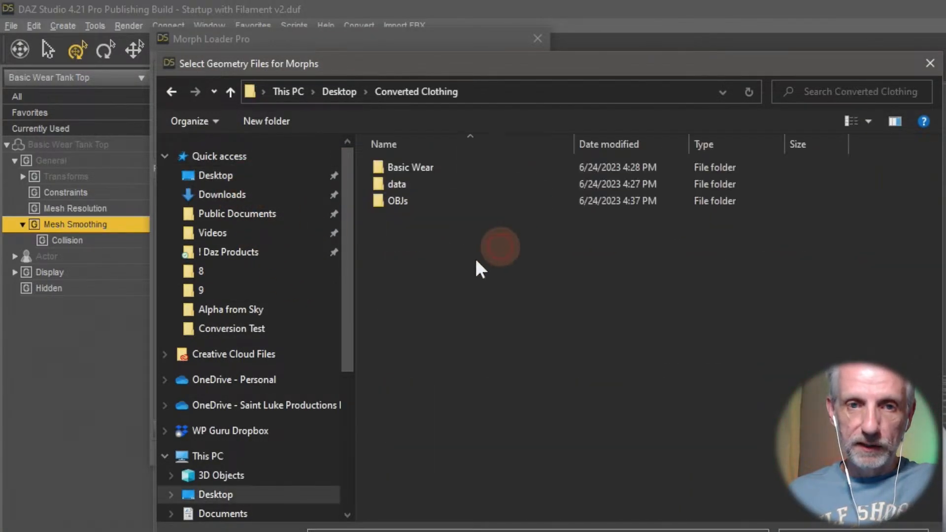
double_click(419, 202)
click(471, 167)
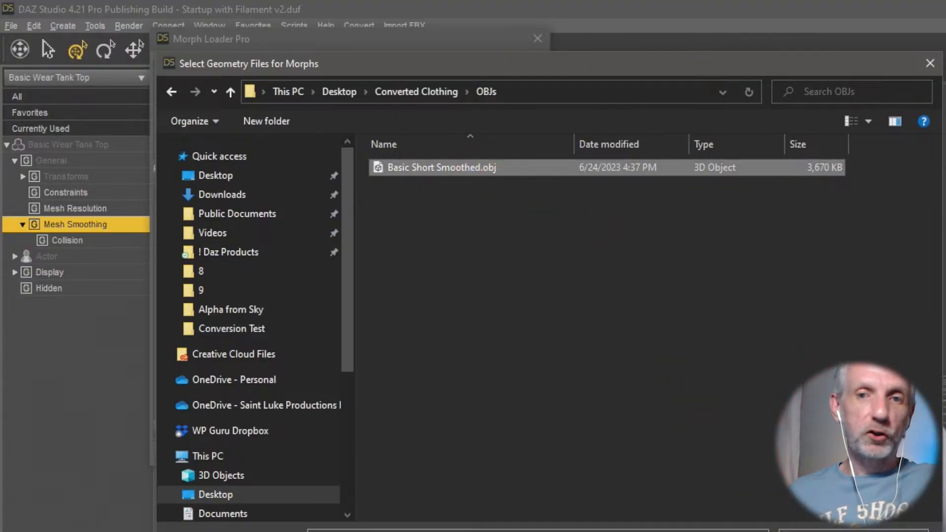
key(Return)
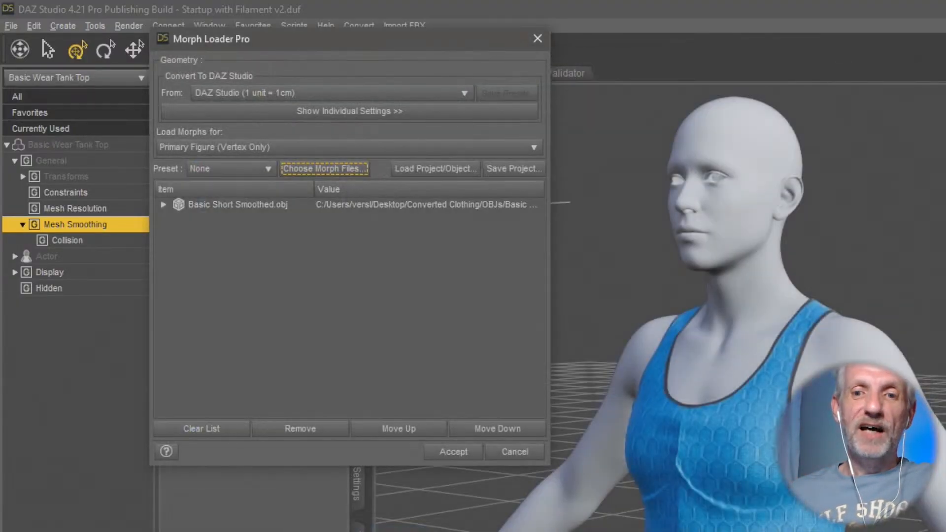
click(163, 204)
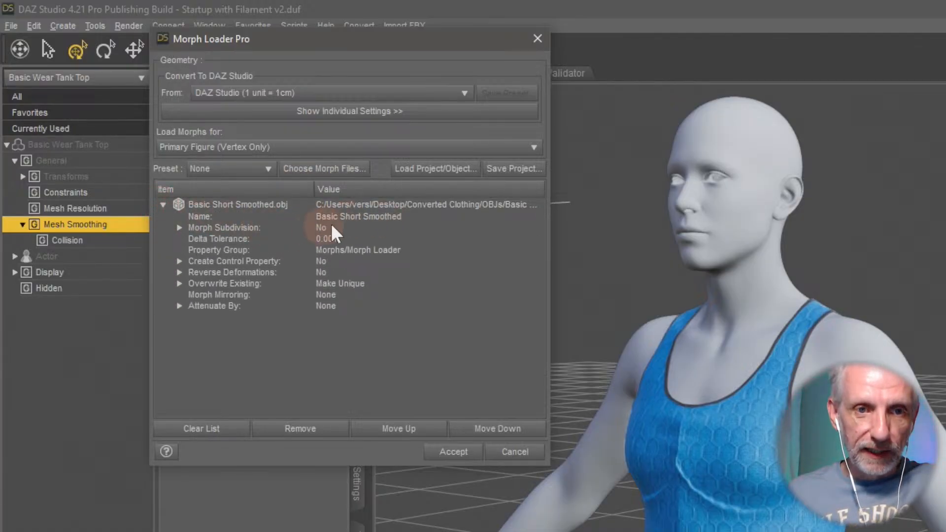
click(263, 263)
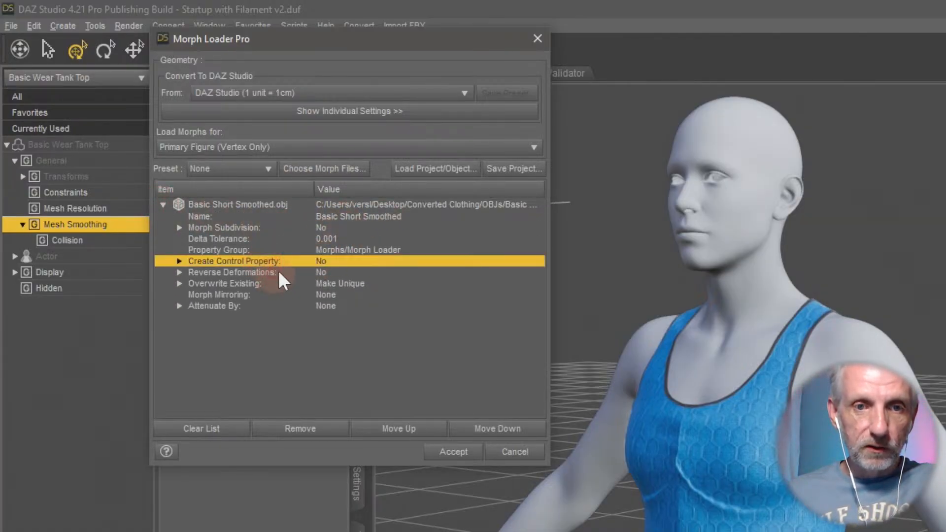
click(323, 271)
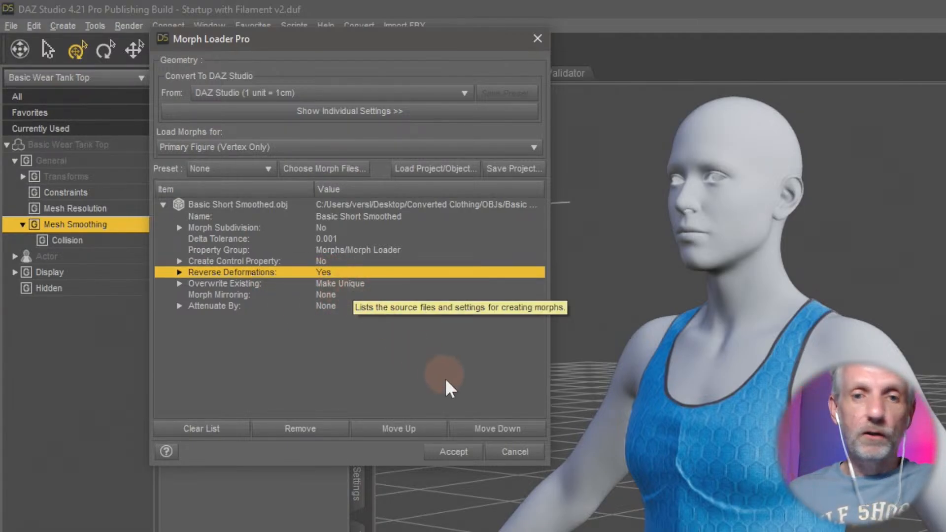
click(536, 458)
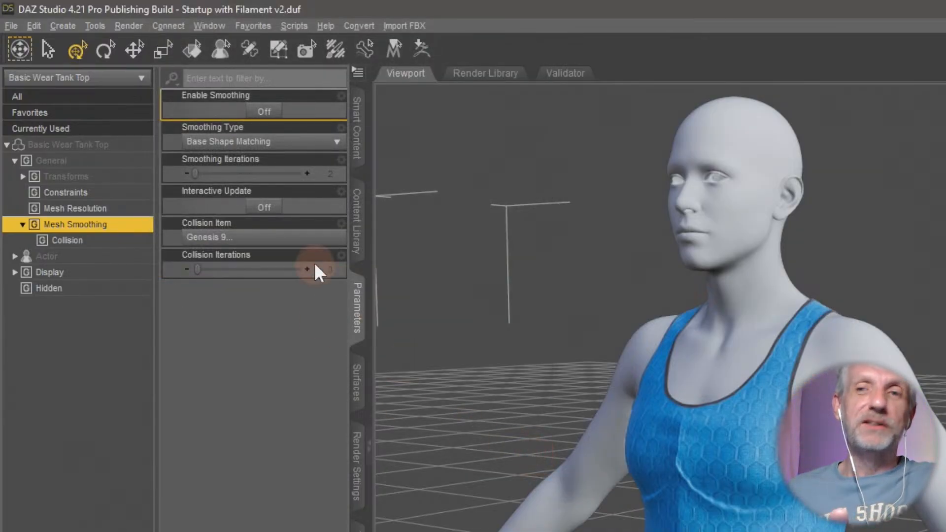
- Open Update Base Geometry for the tank top and choose the Update Full Geometry (from file) operation
click(38, 27)
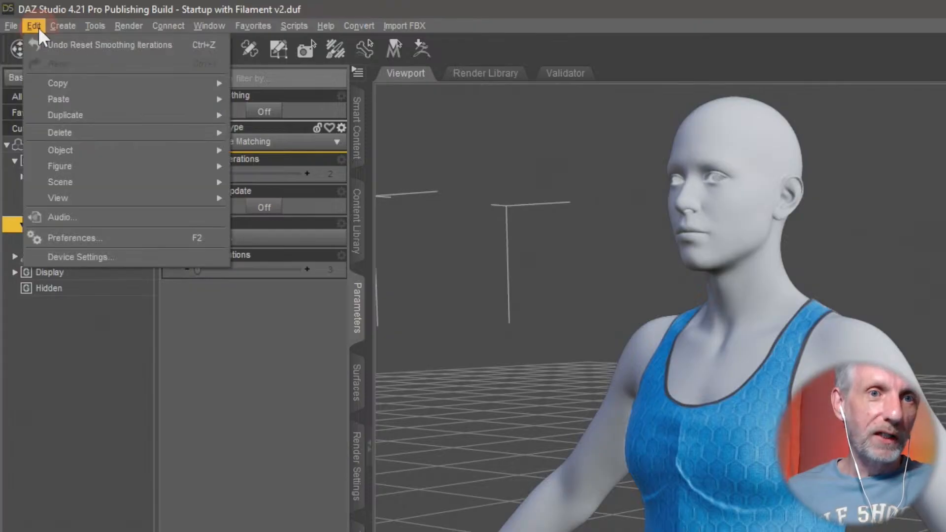
mouse_move(96, 150)
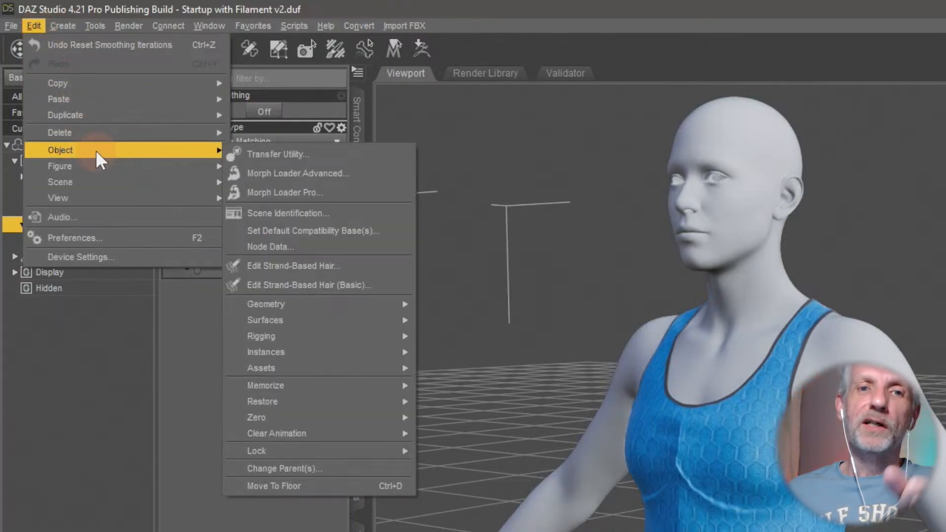
mouse_move(329, 303)
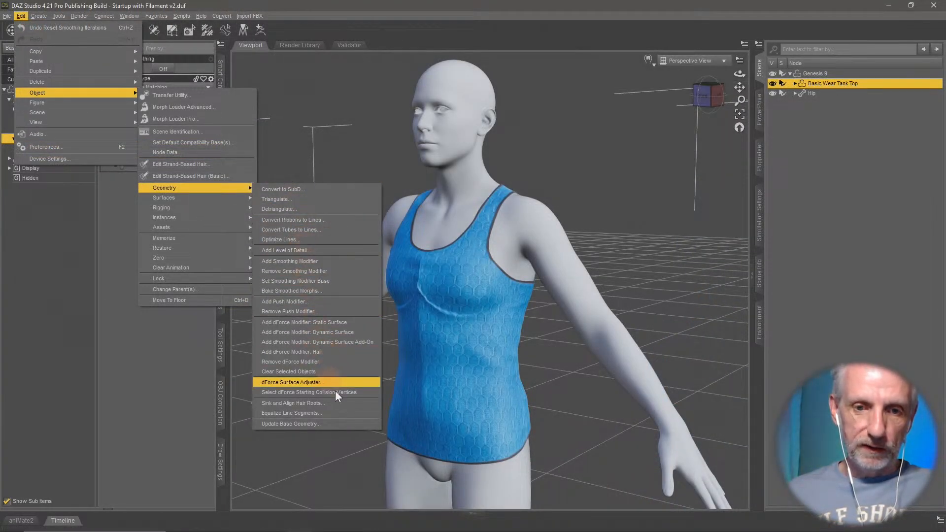
click(339, 424)
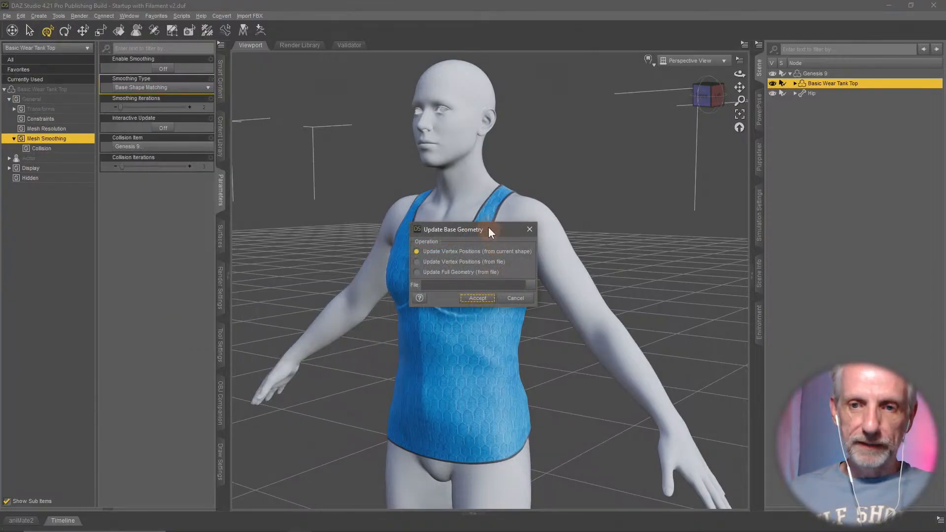
drag(488, 232, 319, 79)
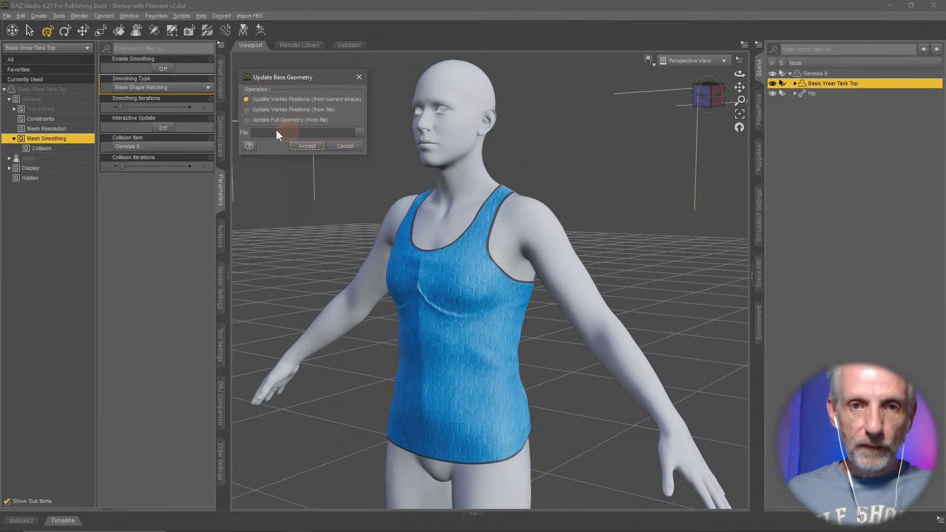
click(246, 119)
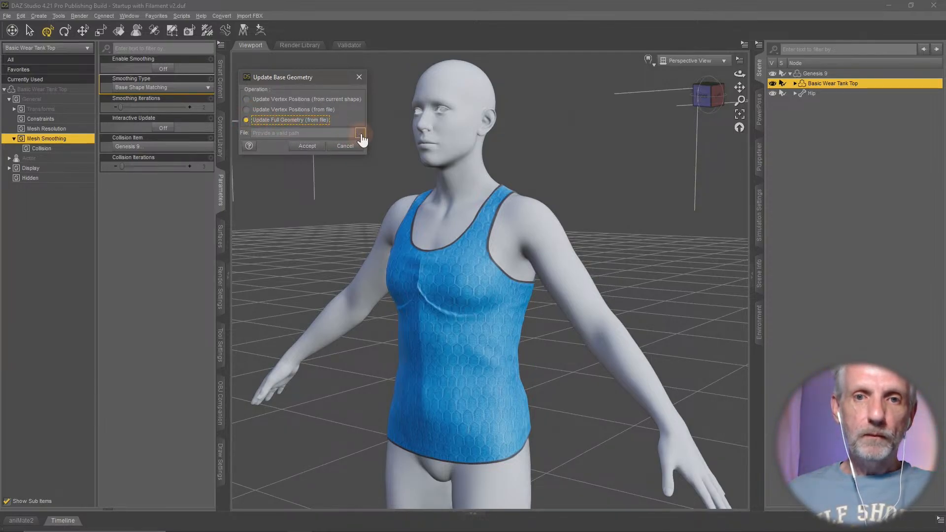
- Use Basic Short Smoothed.obj from the desktop's Converted Clothing/OBJs folder as the geometry source and accept the update
click(360, 134)
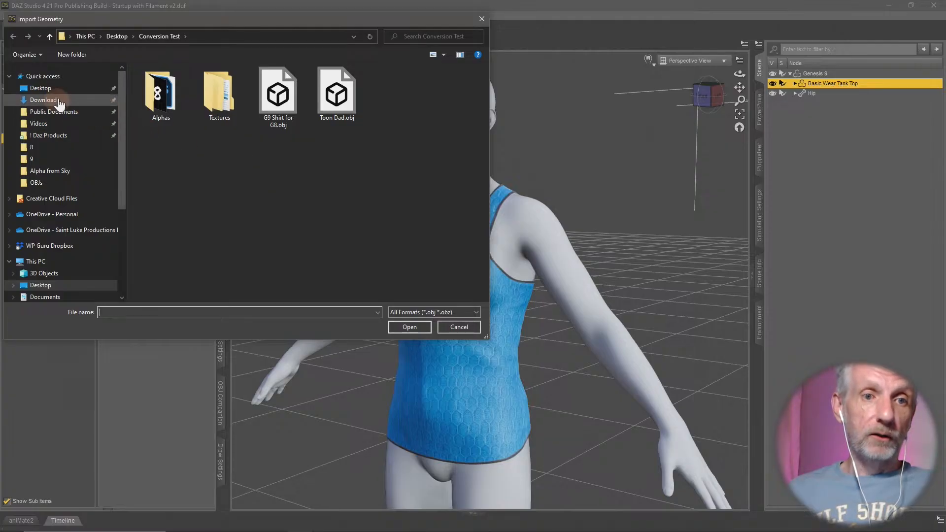
click(50, 89)
double_click(215, 97)
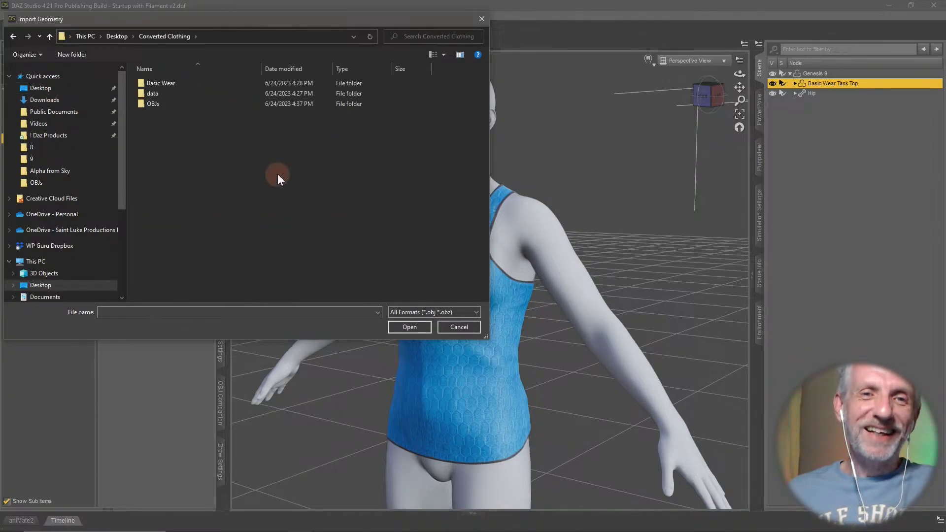
double_click(191, 103)
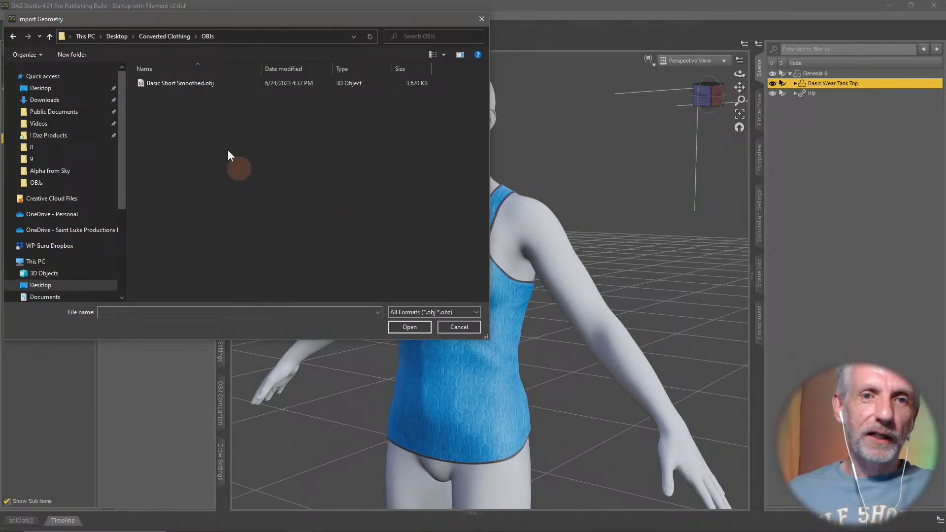
click(208, 85)
click(395, 326)
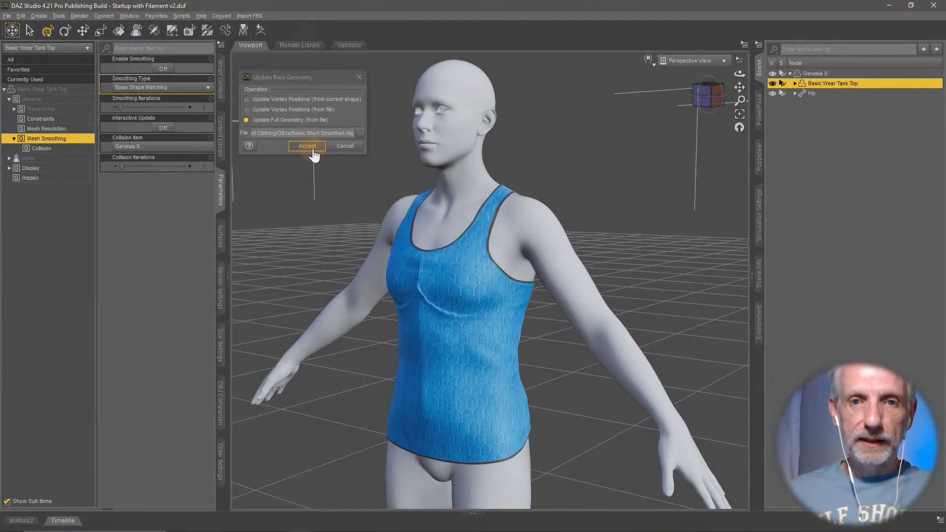
click(312, 150)
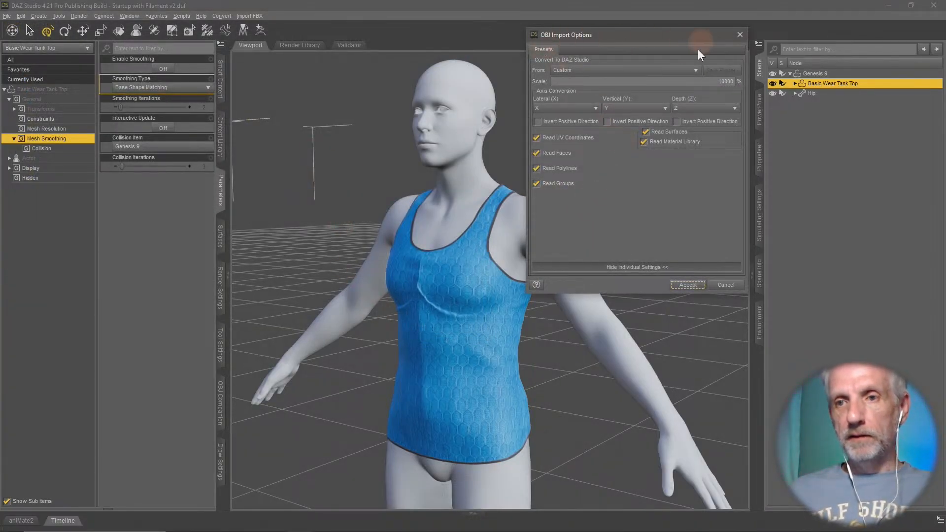
- Import the OBJ with the DAZ Studio (1 unit = 1cm) conversion and check the updated tank top on the figure
drag(670, 34, 274, 28)
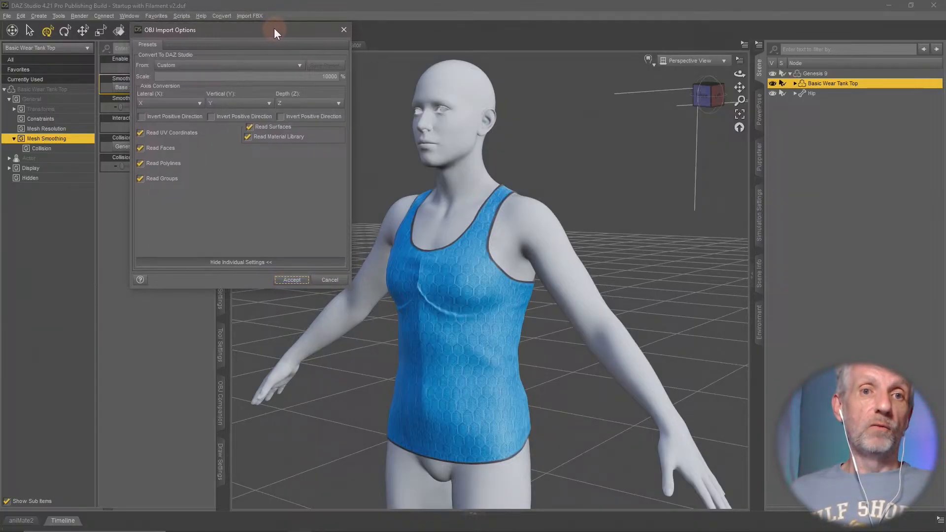
click(285, 66)
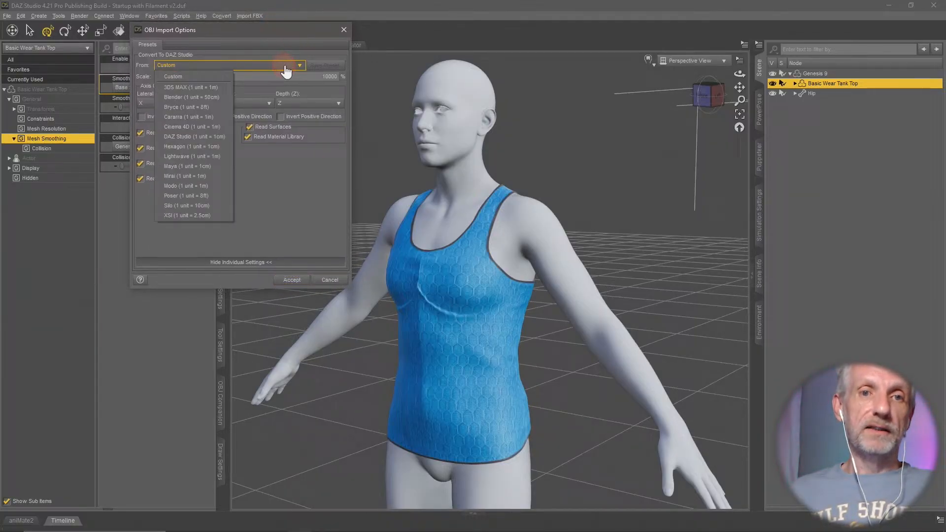
click(220, 136)
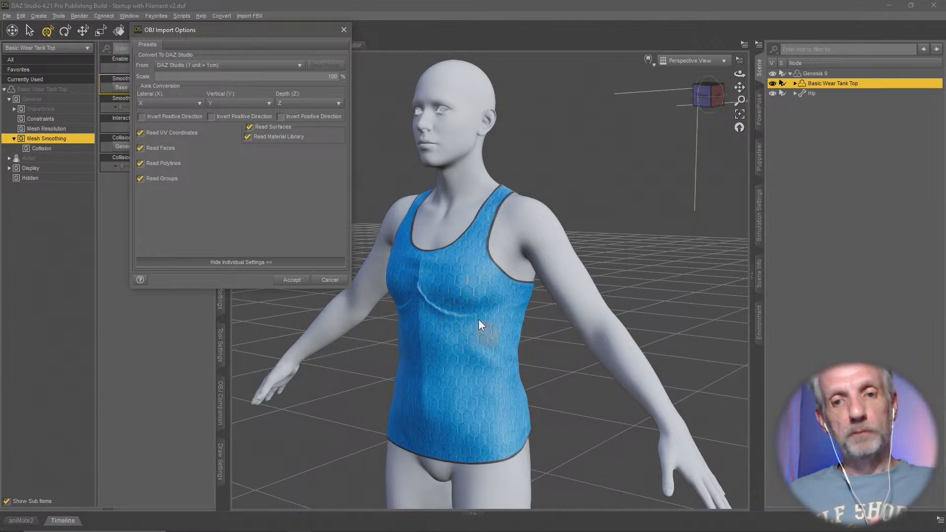
click(292, 280)
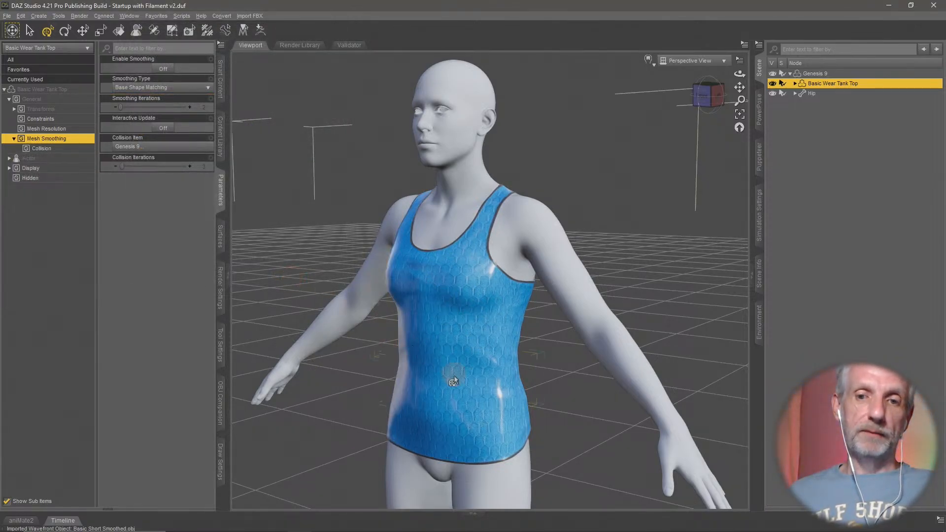
mouse_move(545, 369)
ctrl+alt+mouse_down()
mouse_move(514, 368)
mouse_move(542, 367)
ctrl+alt+mouse_up()
ctrl+alt+right_drag(492, 325, 490, 317)
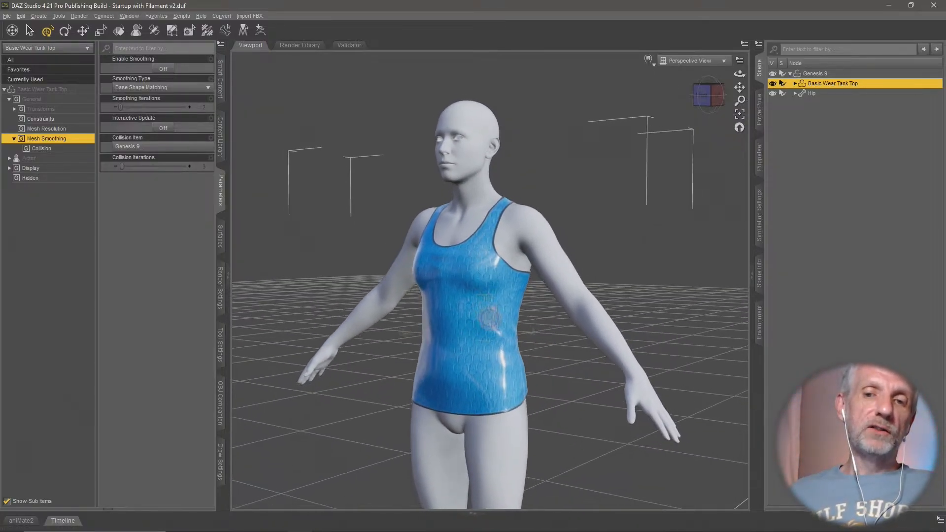
ctrl+alt+drag(489, 316, 492, 326)
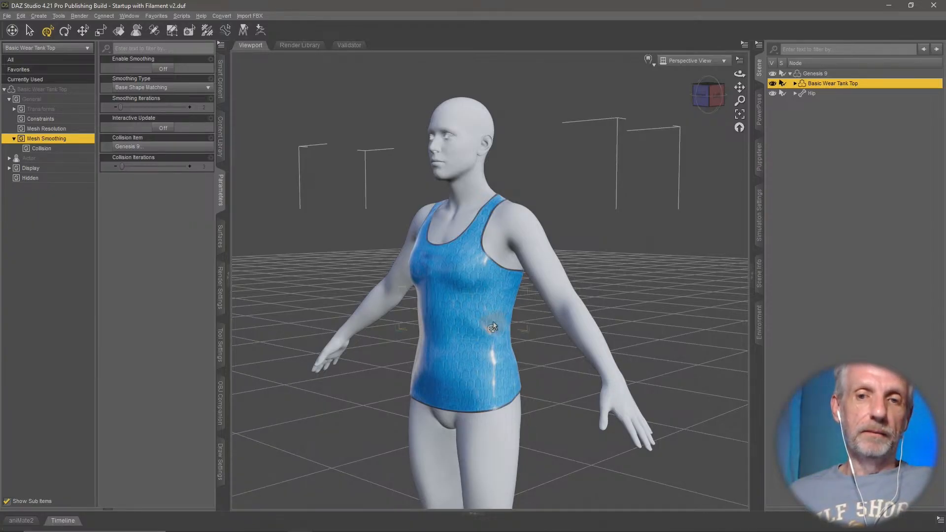
scroll(492, 327, up, 3)
ctrl+alt+drag(492, 326, 487, 331)
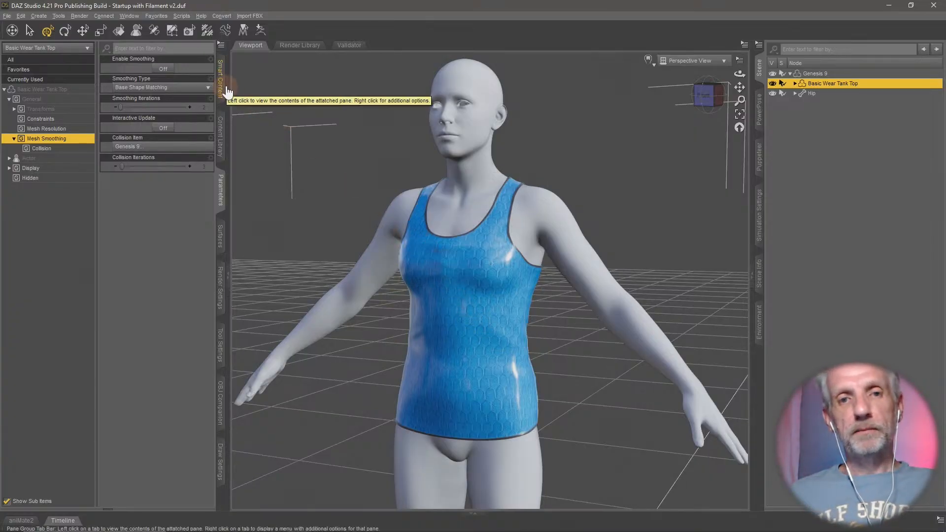
- Apply the Basic Wear Teal Tank Top wardrobe material from Genesis 8 Starter Essentials to the tank top
click(220, 156)
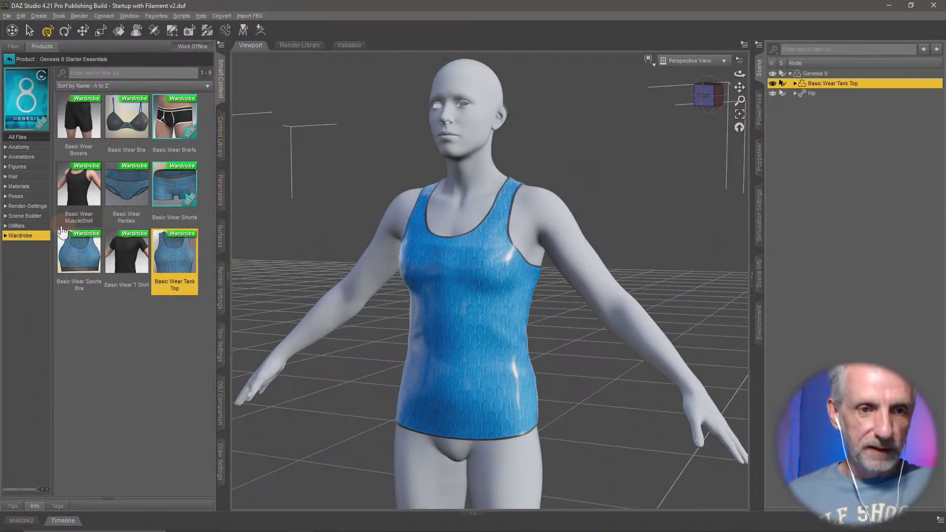
click(42, 187)
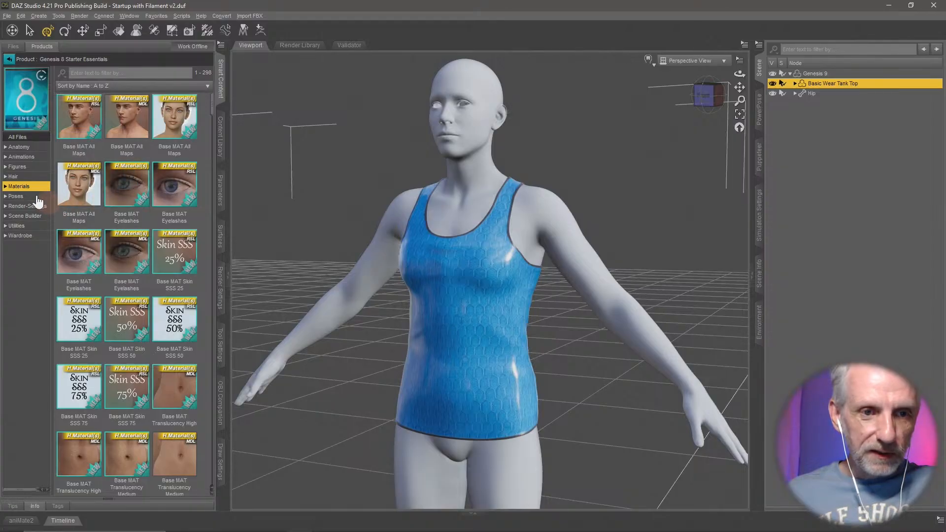
click(5, 186)
click(35, 237)
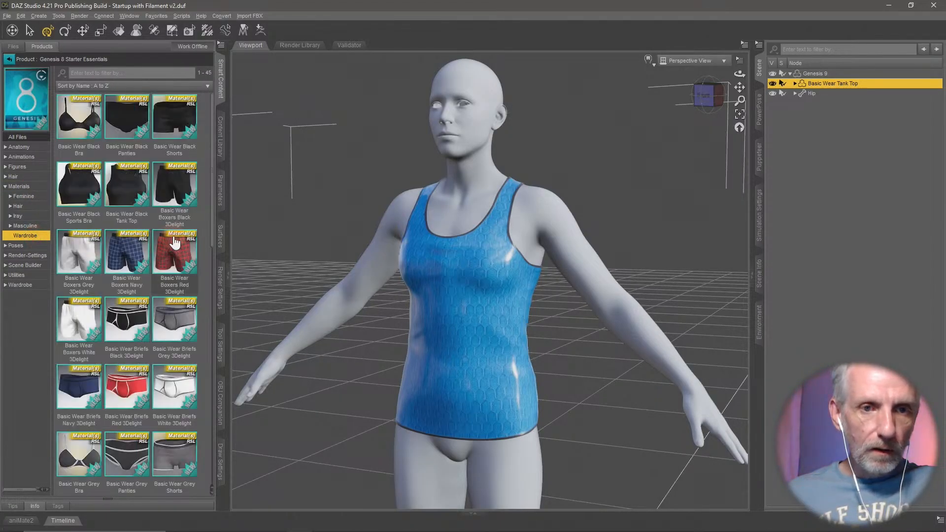
scroll(178, 244, down, 5)
scroll(178, 244, down, 5)
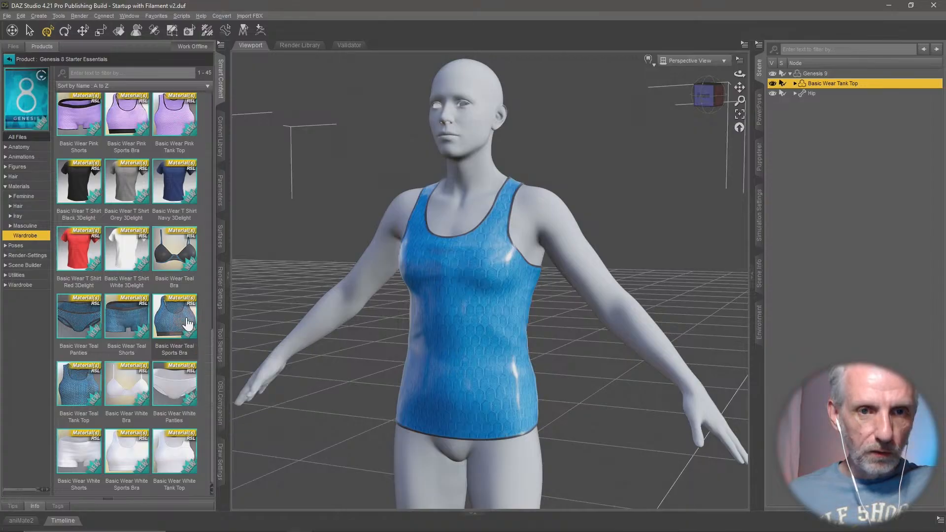
scroll(189, 325, down, 5)
scroll(188, 323, down, 5)
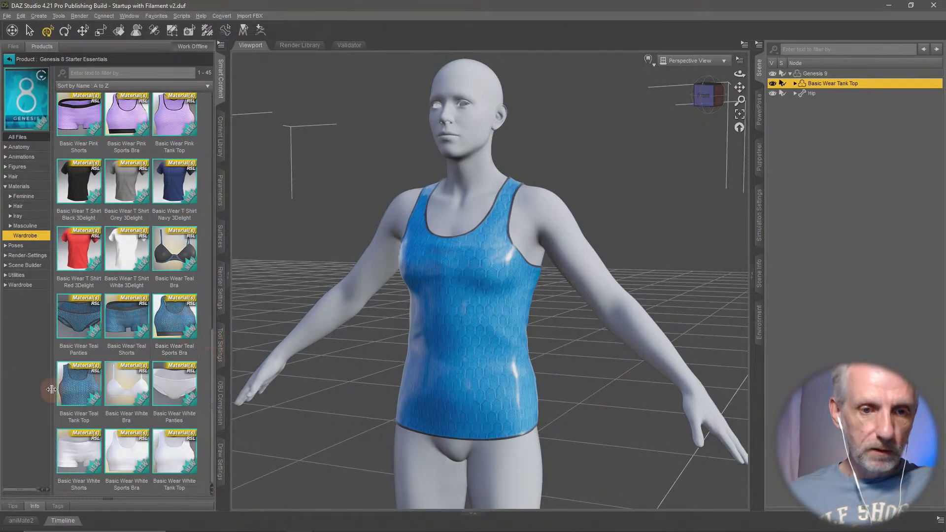
double_click(78, 394)
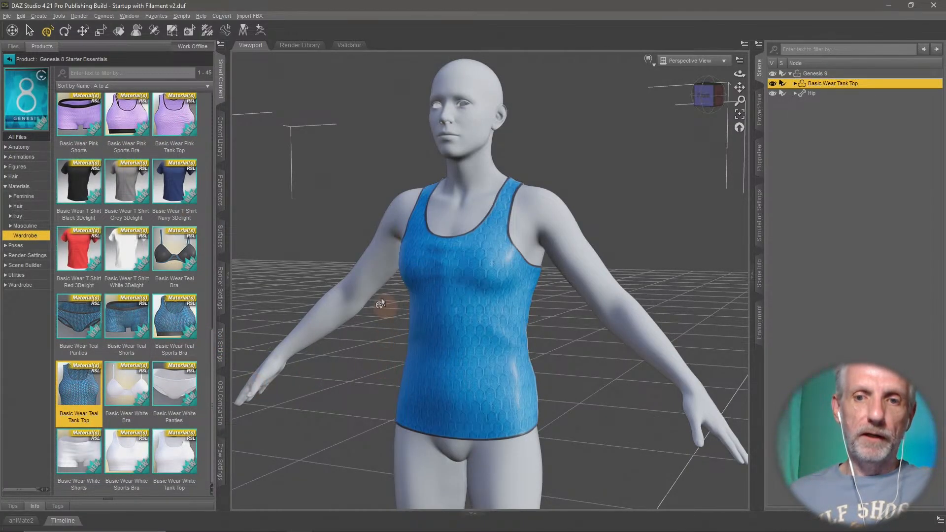
middle_drag(447, 277, 447, 276)
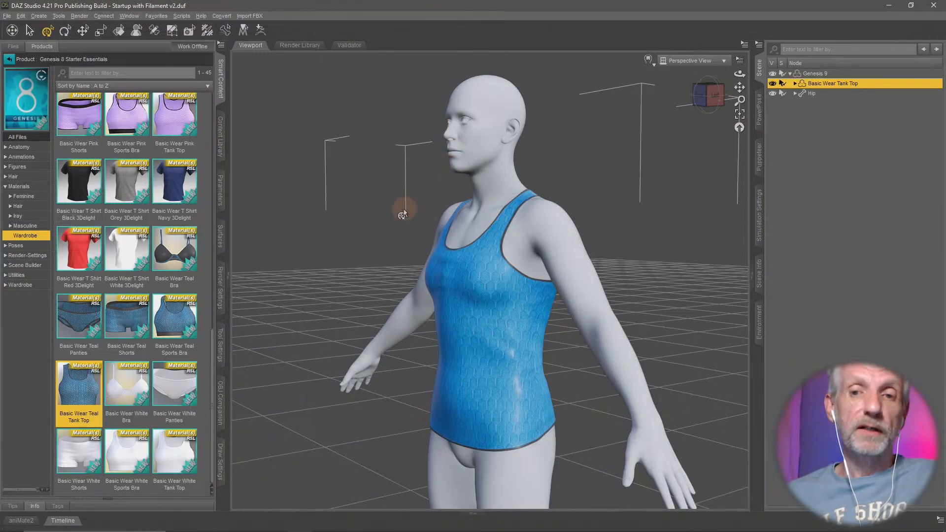
middle_drag(401, 206, 402, 207)
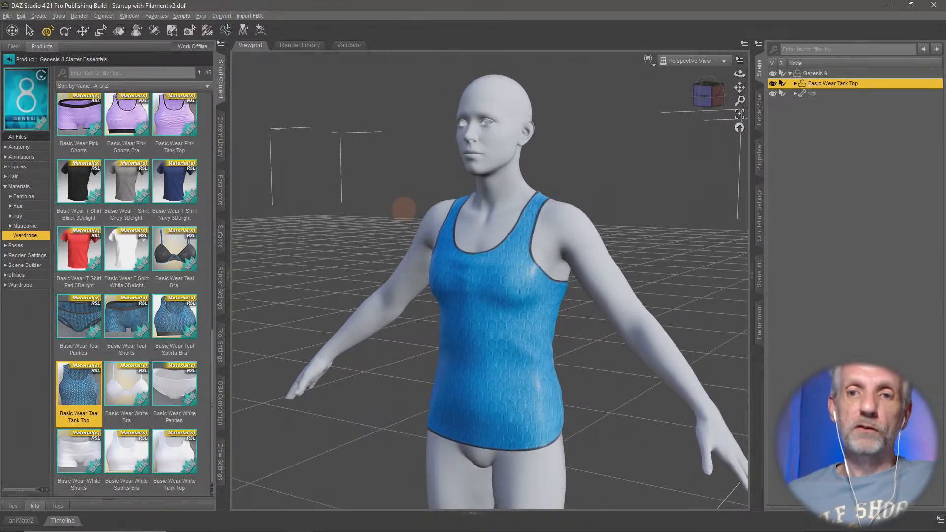
- Review the tank top's Mesh Smoothing parameters, its smoothing types and the Geometry commands available for it
click(818, 74)
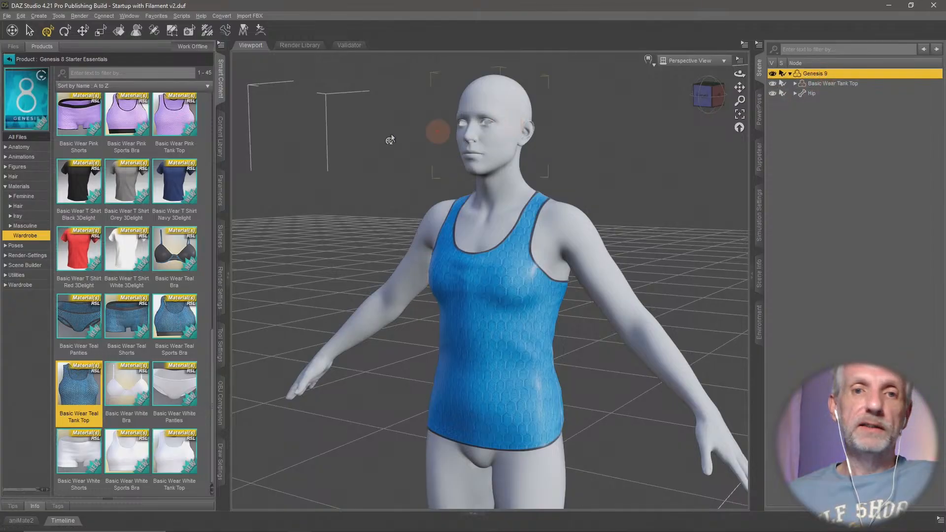
click(9, 59)
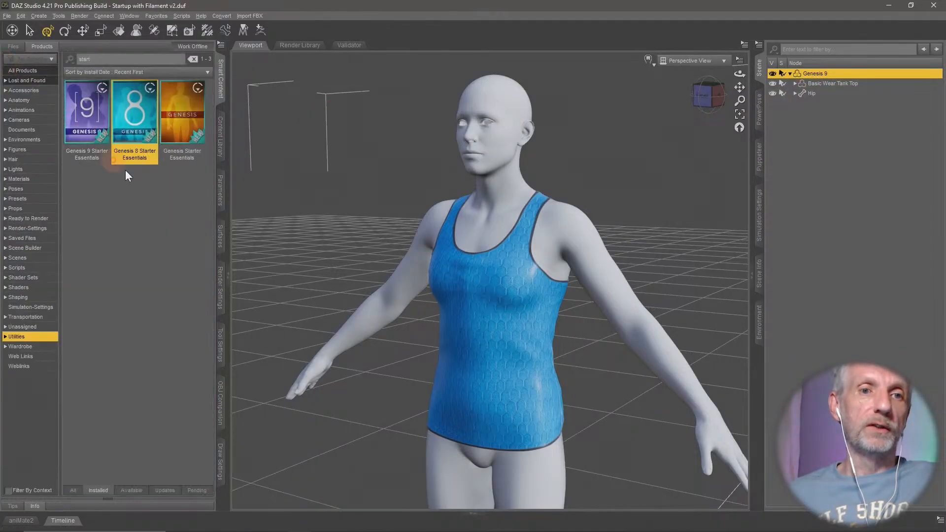
click(220, 193)
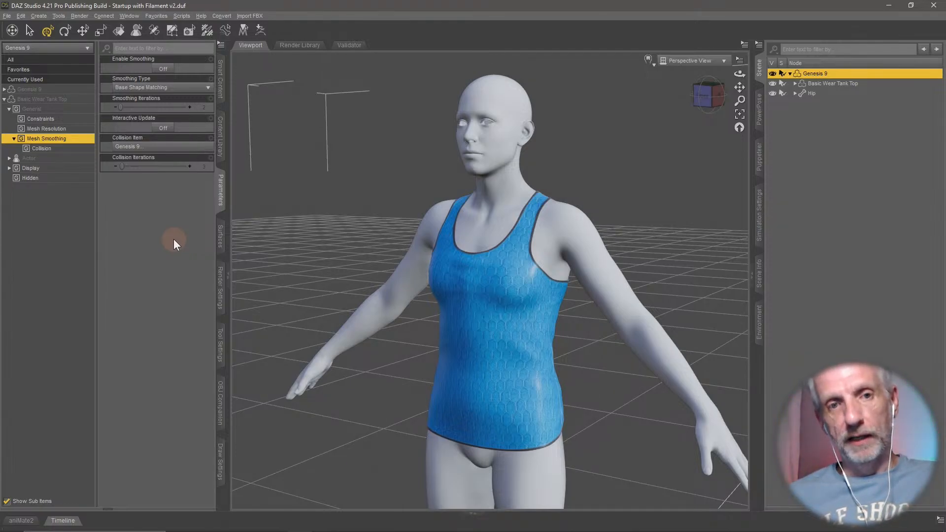
click(176, 91)
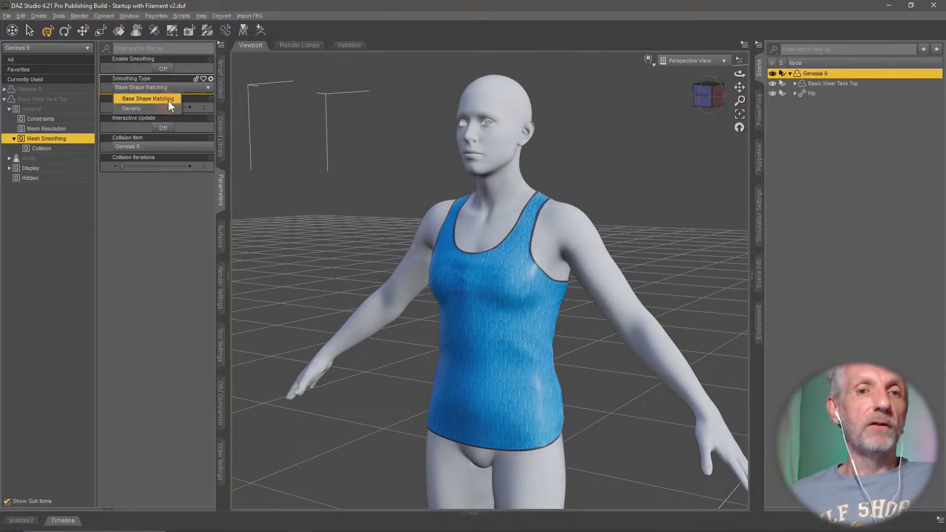
click(189, 192)
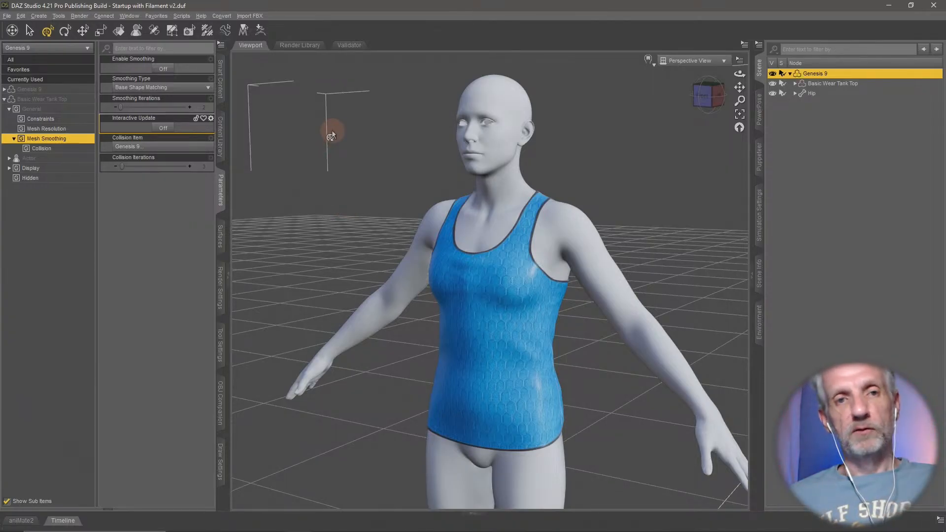
click(842, 81)
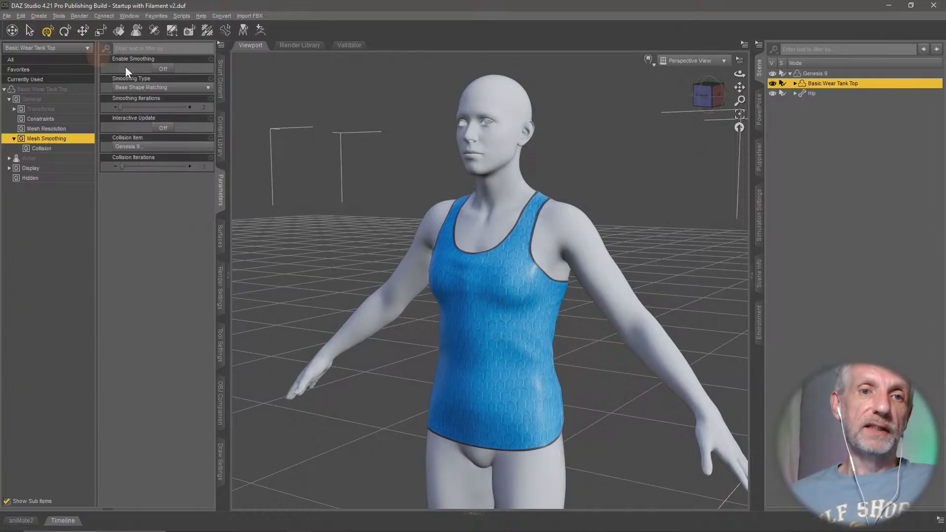
click(20, 16)
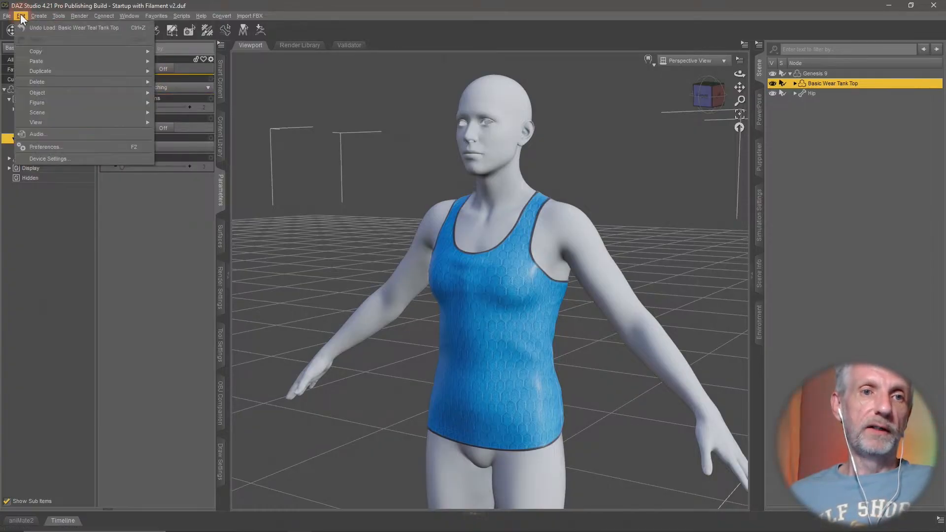
mouse_move(57, 93)
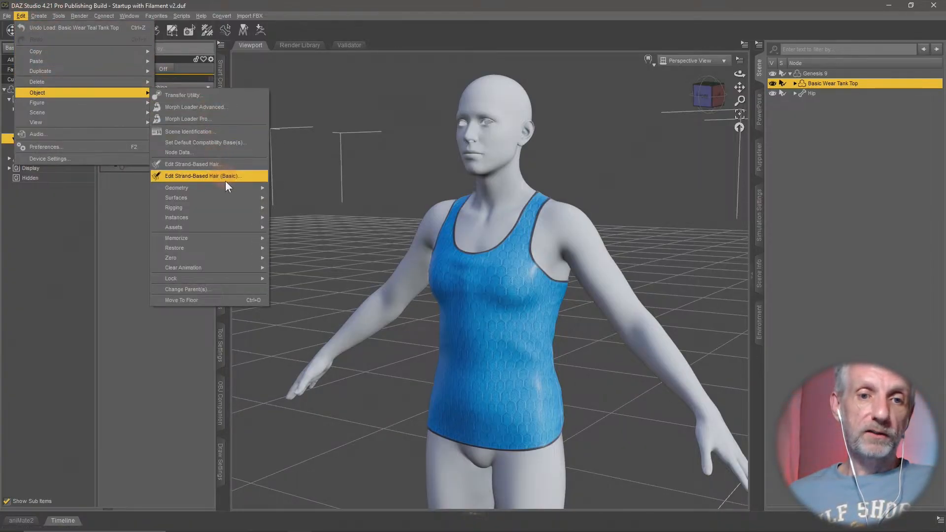
mouse_move(233, 187)
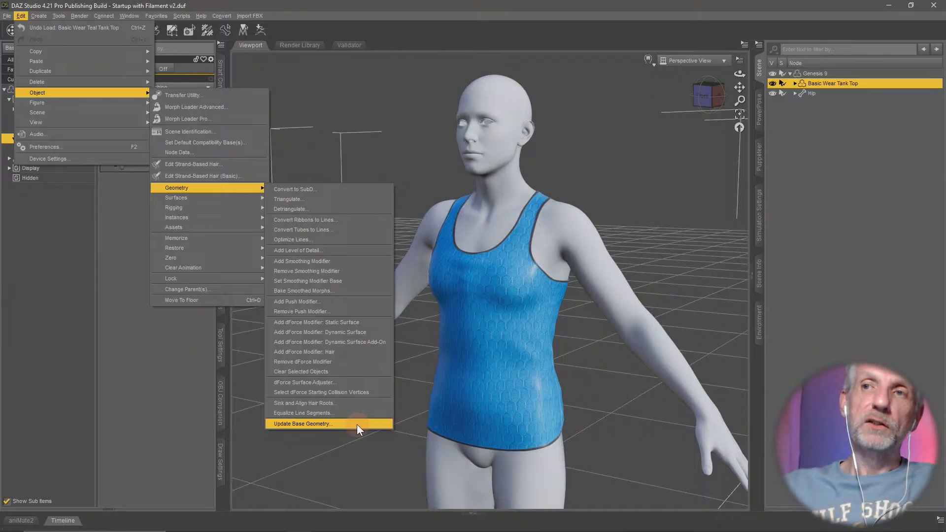
click(539, 15)
- Examine how the tank top sits on the figure's back, shoulders and chest
middle_drag(615, 241, 414, 271)
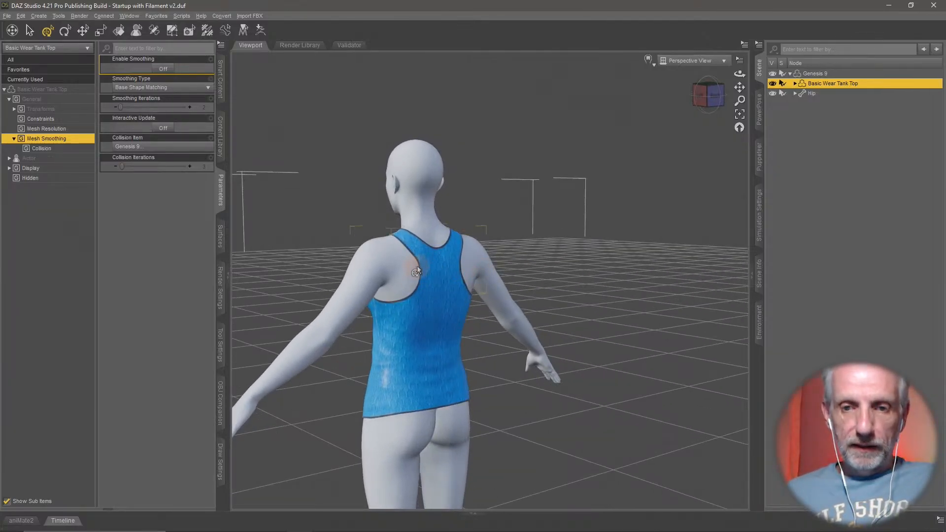
scroll(417, 271, up, 4)
alt+drag(416, 272, 481, 285)
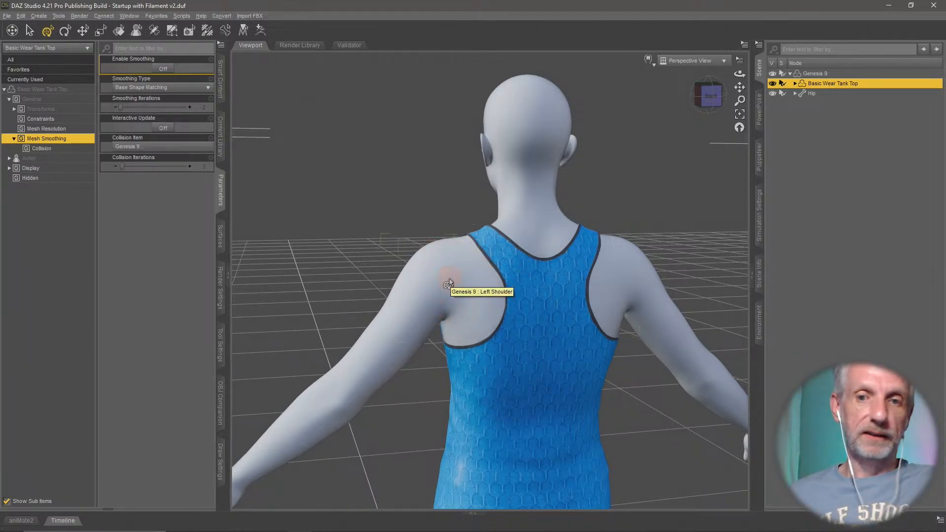
middle_drag(482, 296, 494, 298)
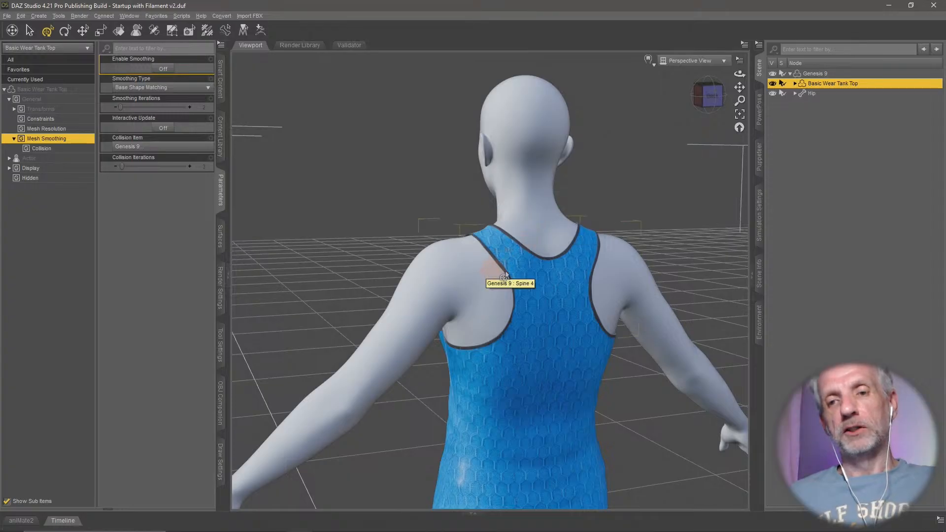
mouse_move(487, 269)
middle_down()
mouse_move(532, 268)
mouse_move(484, 268)
middle_up()
scroll(485, 268, down, 3)
right_drag(485, 269, 485, 222)
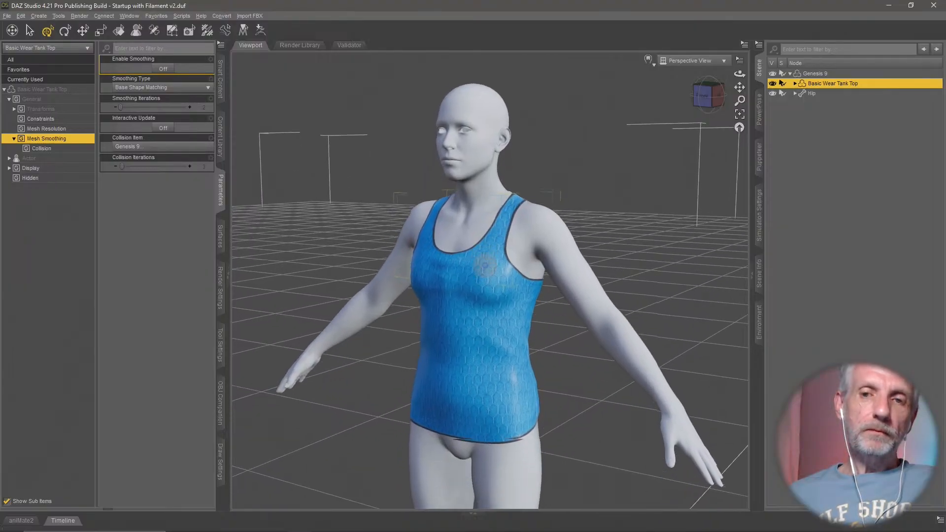
scroll(485, 270, up, 2)
mouse_move(484, 271)
middle_down()
mouse_move(482, 262)
mouse_move(492, 266)
middle_up()
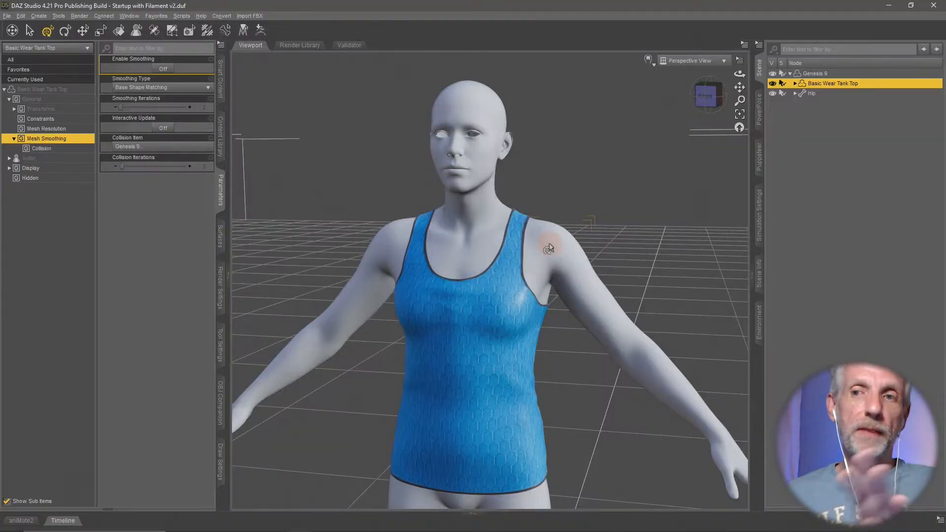
- Add a push modifier named Expand All to the tank top
click(20, 16)
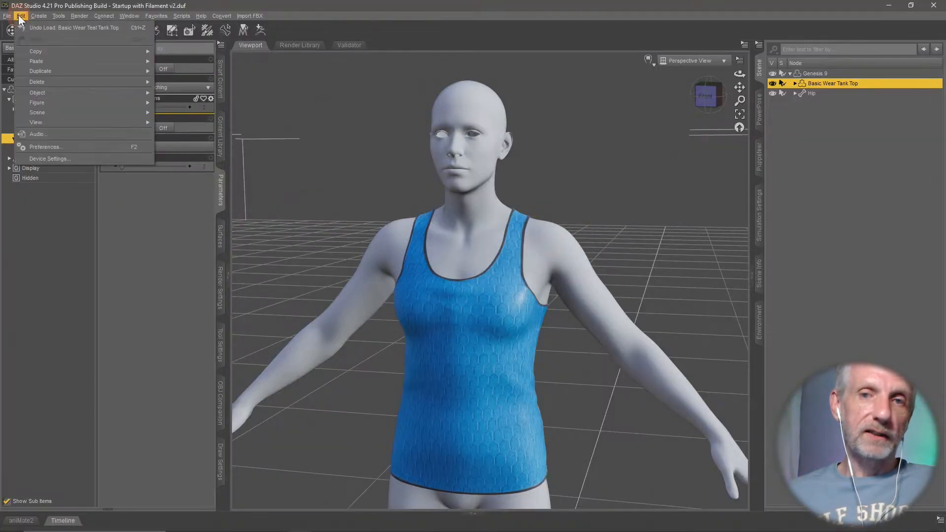
mouse_move(66, 91)
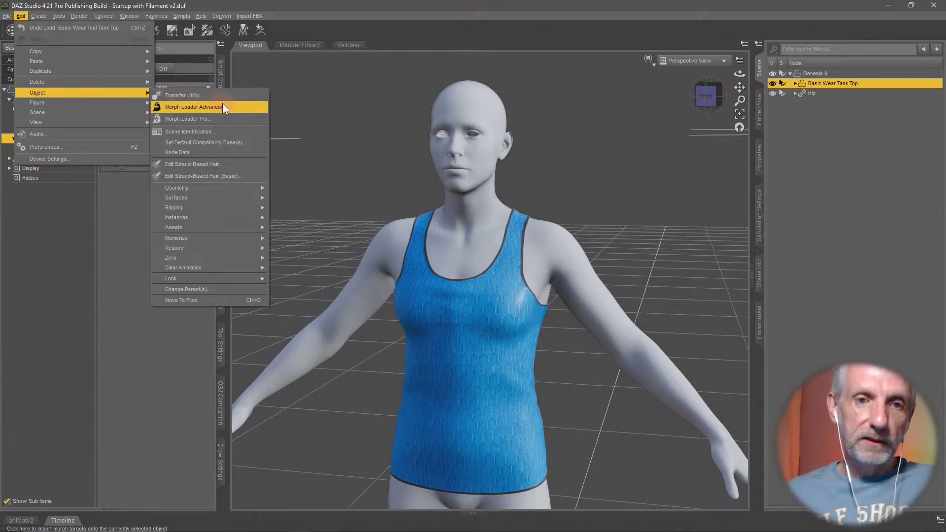
mouse_move(232, 184)
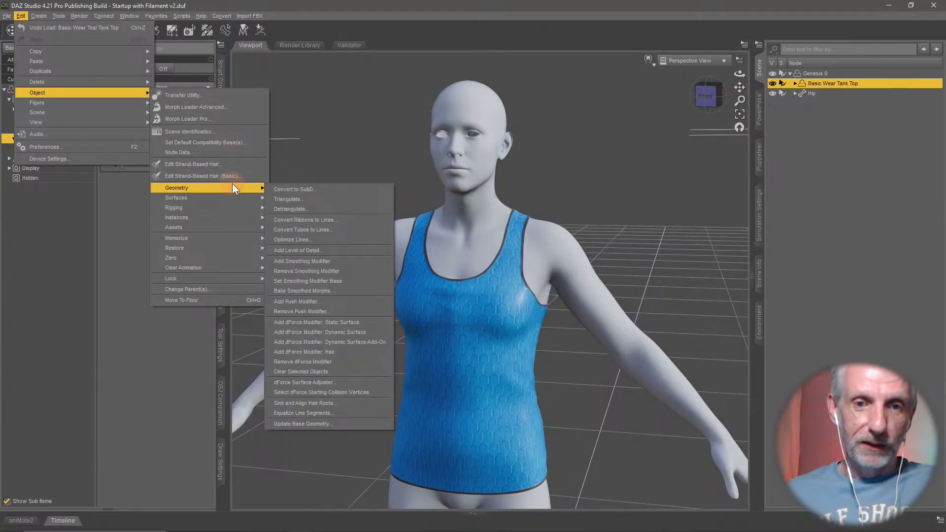
click(350, 302)
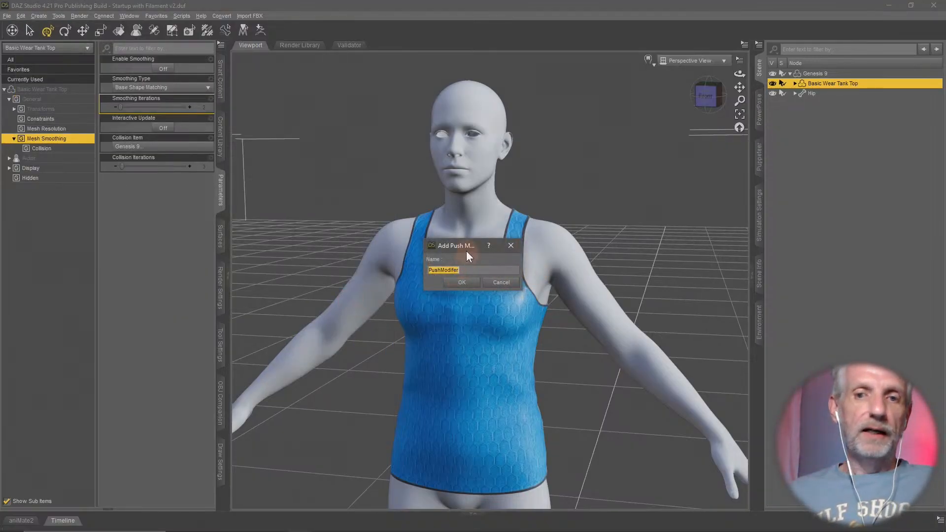
drag(462, 247, 335, 132)
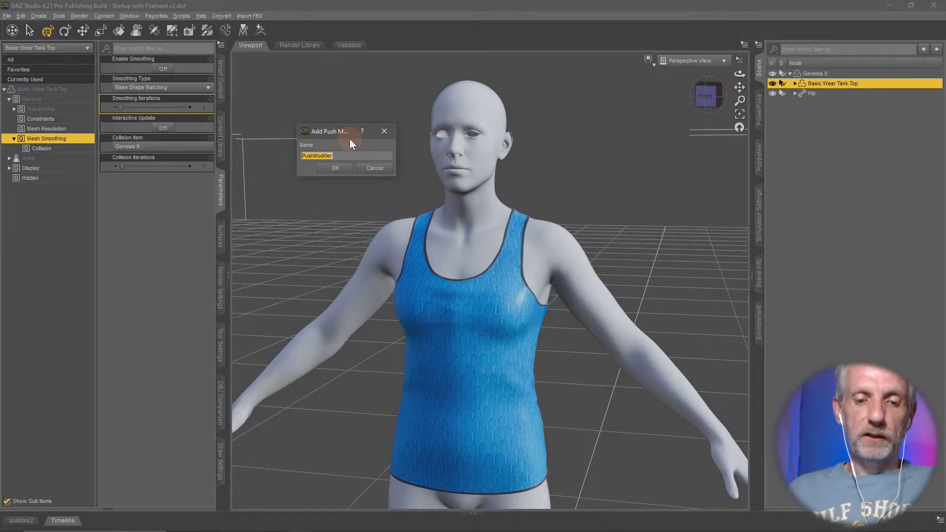
text(Expand All)
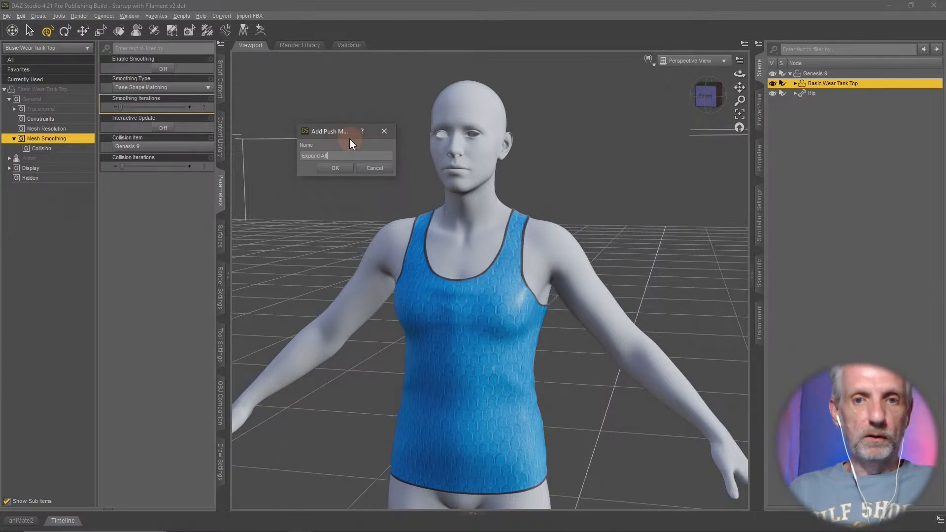
key(Return)
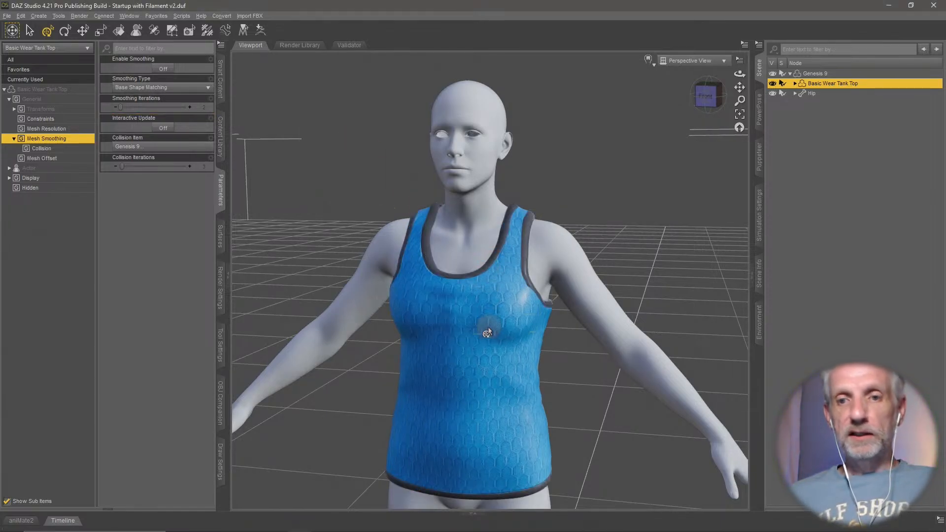
- Set the tank top's Expand All mesh offset to 0
middle_drag(487, 327, 502, 153)
middle_drag(467, 251, 467, 255)
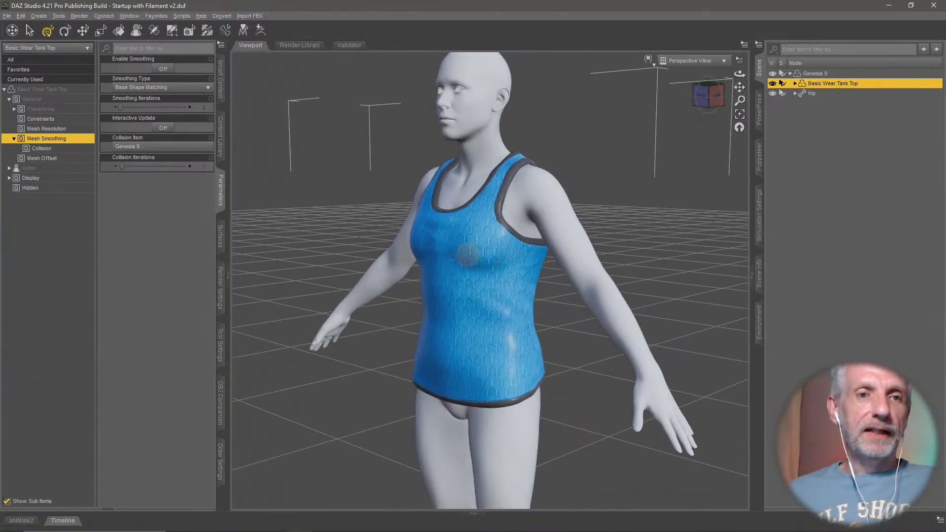
click(64, 158)
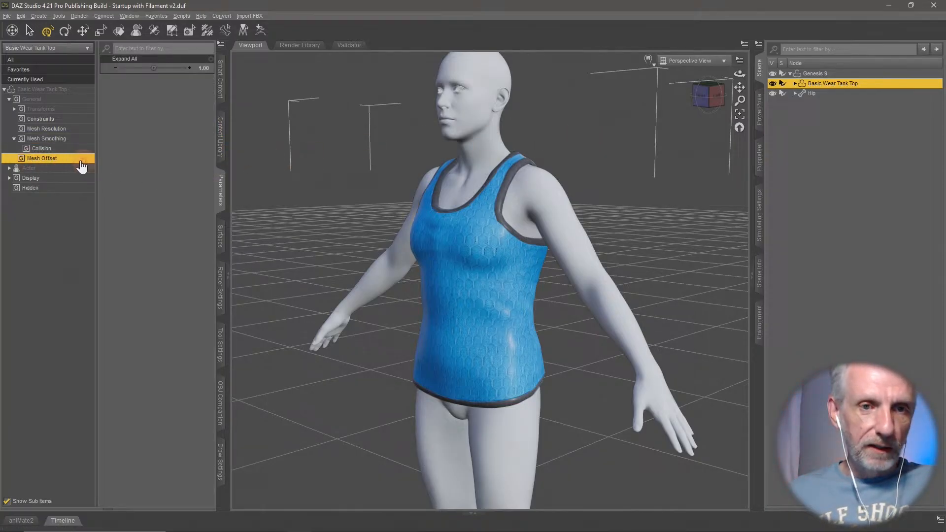
click(203, 67)
text(0)
key(Return)
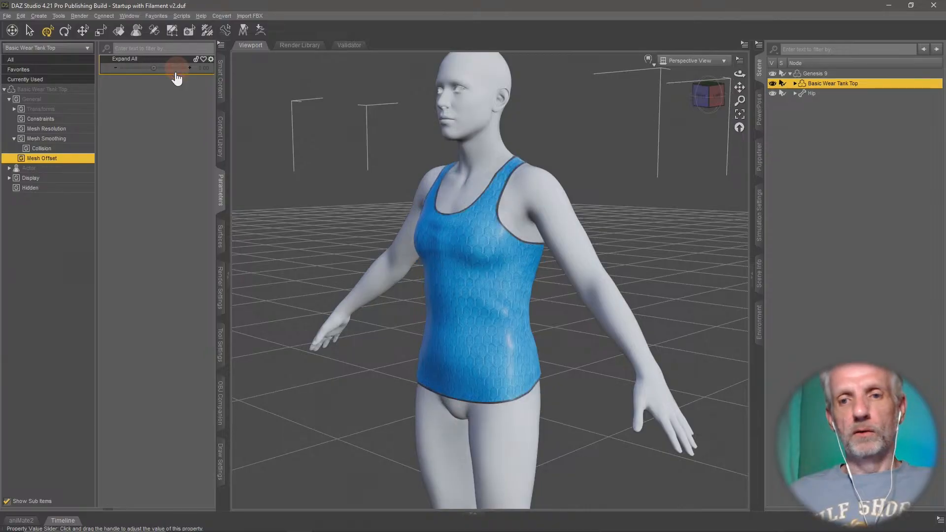
- Try Expand All values up to about 0.51 while checking the tank top's shoulder fit, and reset the offset to 0
alt+drag(348, 218, 299, 196)
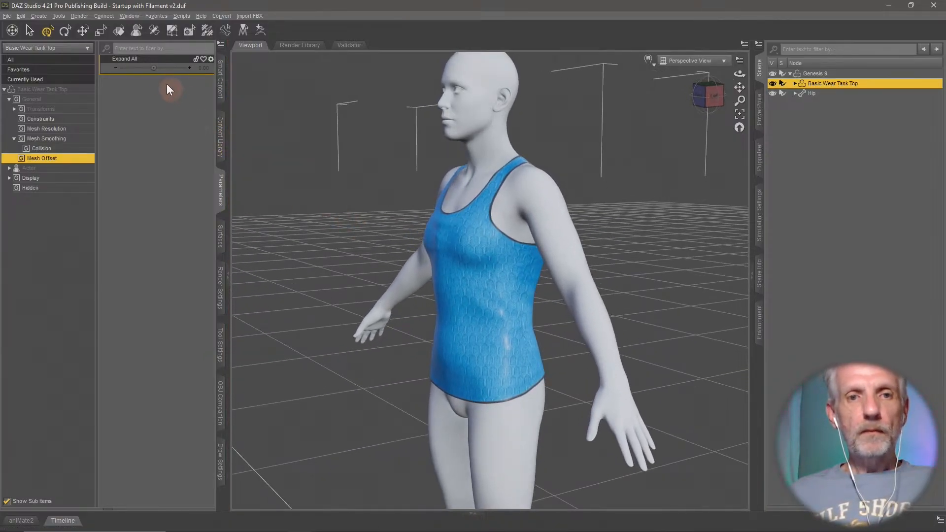
mouse_move(154, 68)
mouse_down()
mouse_move(167, 67)
mouse_move(156, 67)
mouse_up()
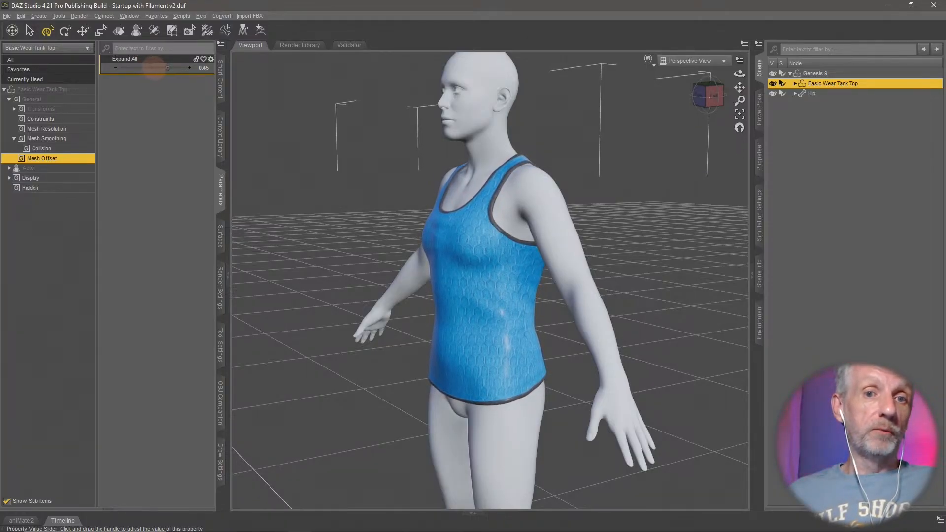
mouse_move(409, 217)
middle_down()
mouse_move(400, 202)
mouse_move(412, 211)
middle_up()
scroll(409, 216, up, 5)
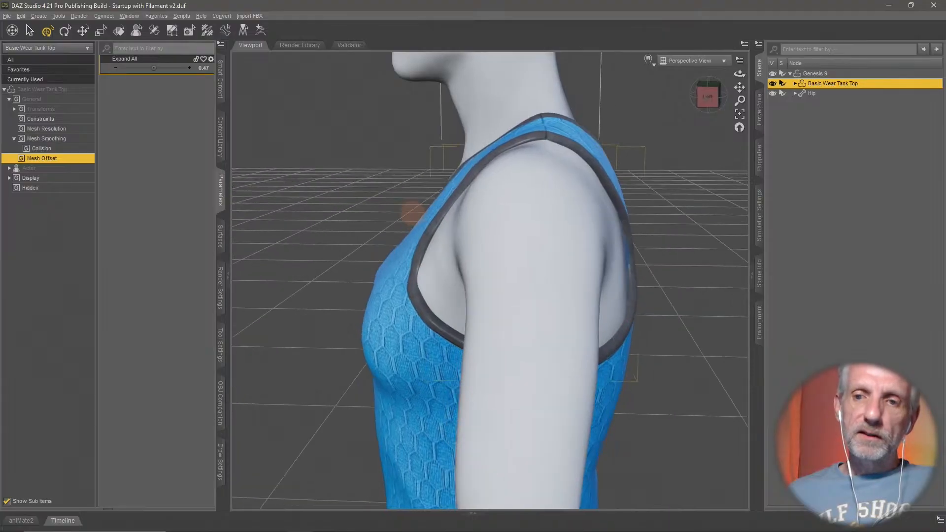
mouse_move(153, 68)
mouse_down()
mouse_move(144, 69)
mouse_move(156, 68)
mouse_up()
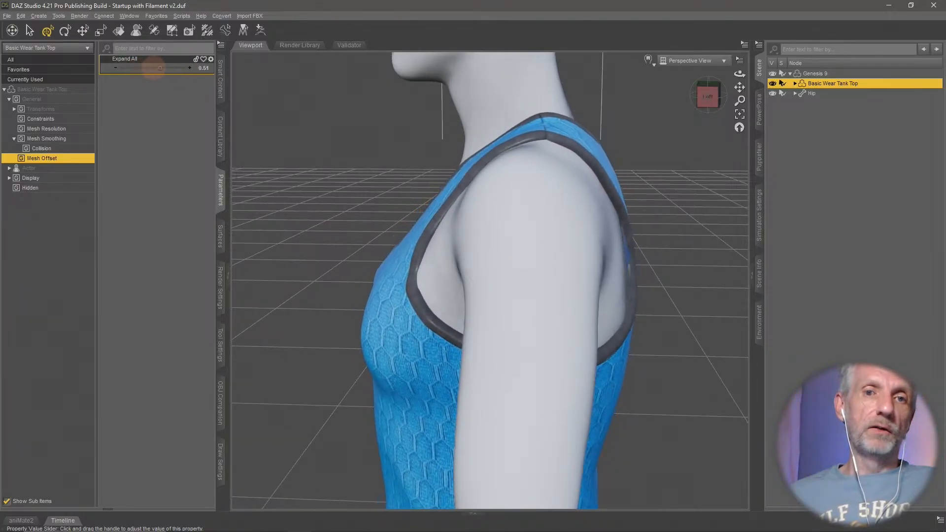
alt+click(177, 70)
mouse_move(325, 272)
ctrl+alt+mouse_down()
mouse_move(347, 274)
mouse_move(299, 269)
mouse_move(327, 272)
ctrl+alt+mouse_up()
scroll(325, 274, down, 5)
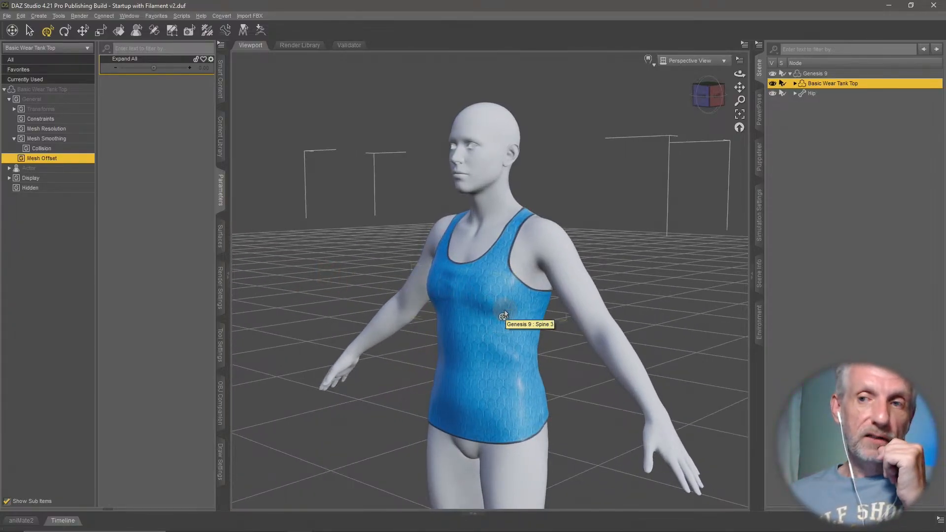
- Export the Genesis 9 figure with its tank top as Figure with Shirt in Wavefront OBJ format, with object filtering turned off
mouse_move(507, 283)
ctrl+alt+mouse_down()
mouse_move(495, 277)
mouse_move(500, 232)
ctrl+alt+mouse_up()
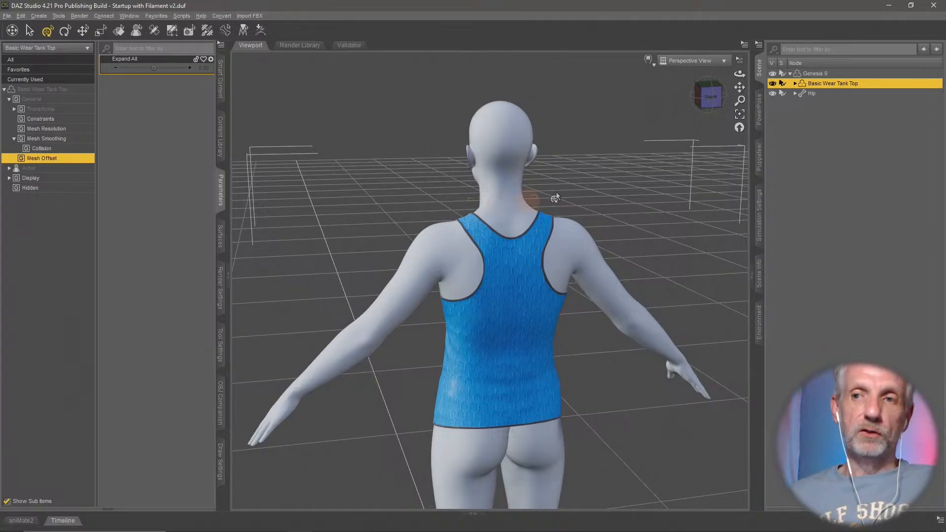
click(818, 73)
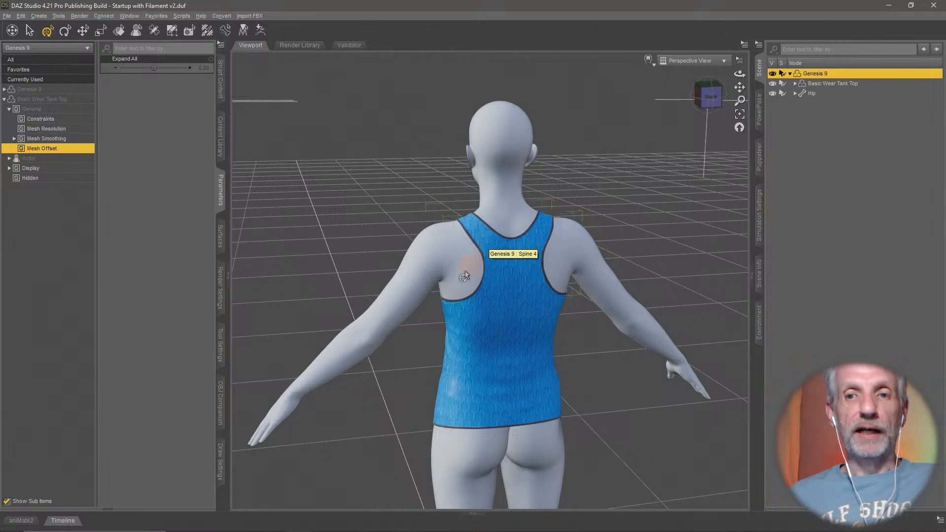
mouse_move(418, 239)
ctrl+alt+mouse_down()
mouse_move(403, 238)
mouse_move(412, 242)
ctrl+alt+mouse_up()
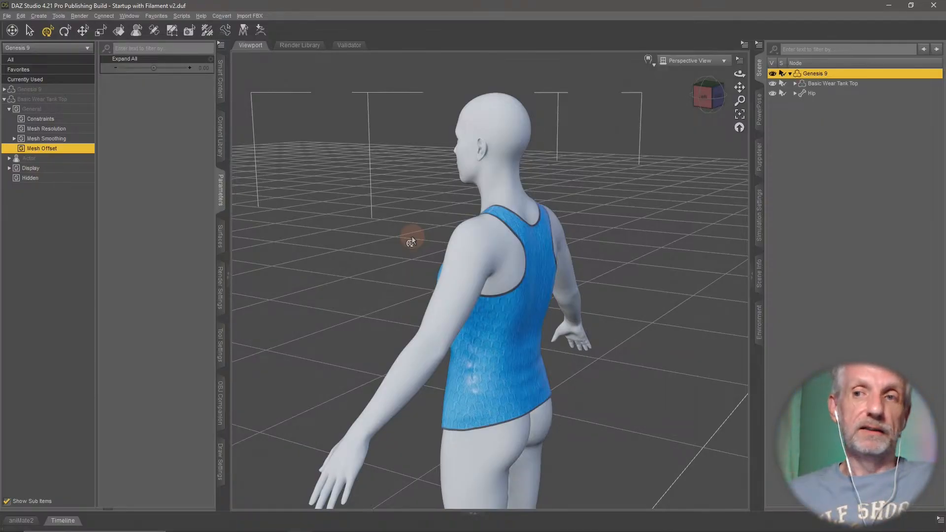
ctrl+alt+drag(415, 228, 270, 129)
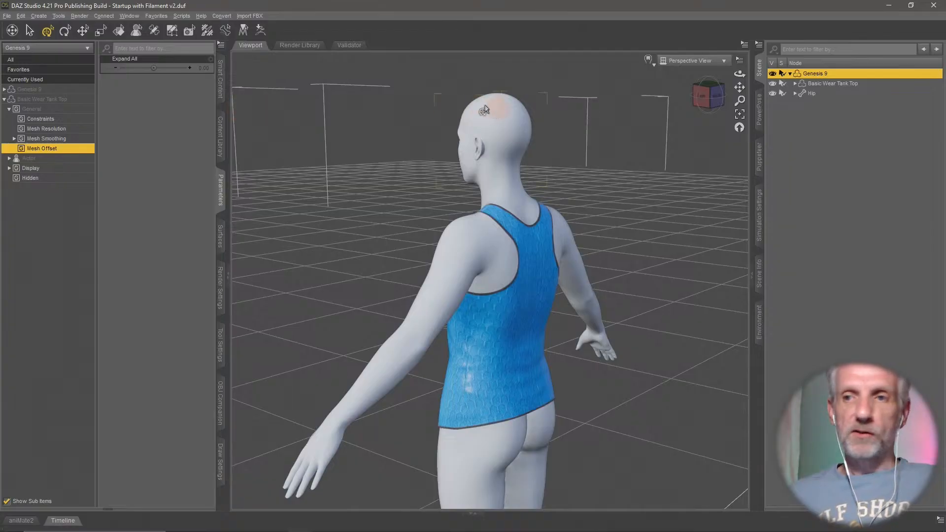
click(7, 16)
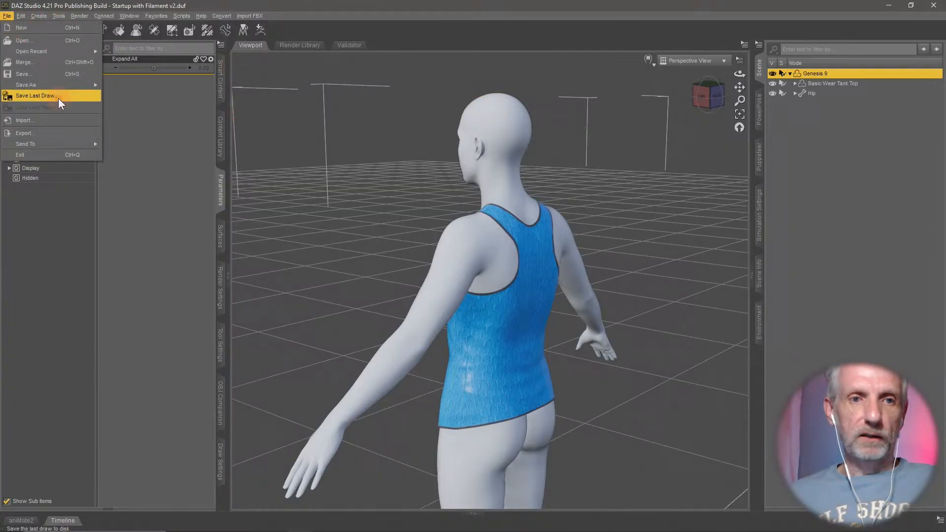
click(70, 133)
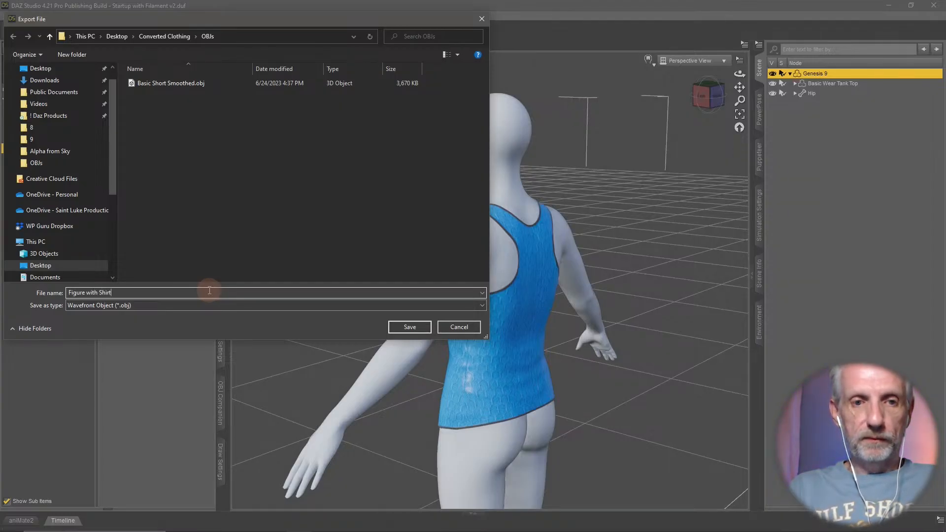
click(407, 328)
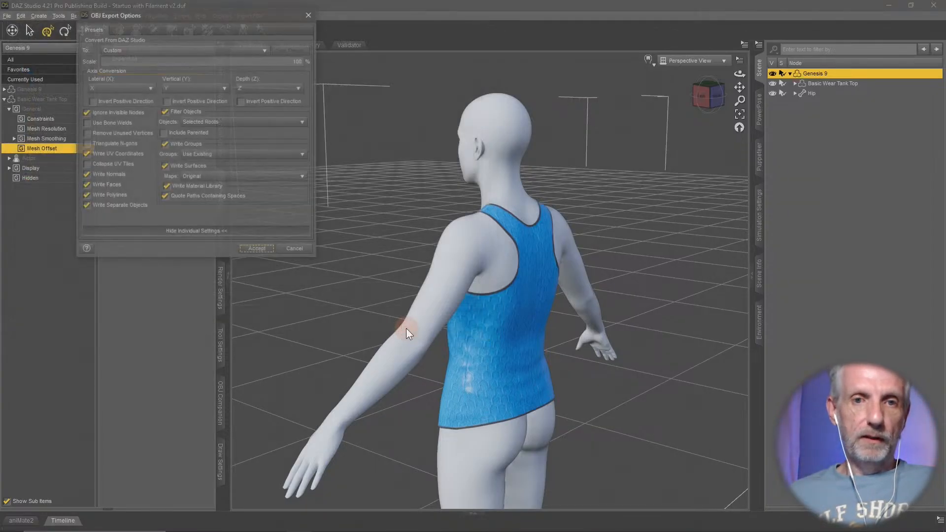
click(180, 112)
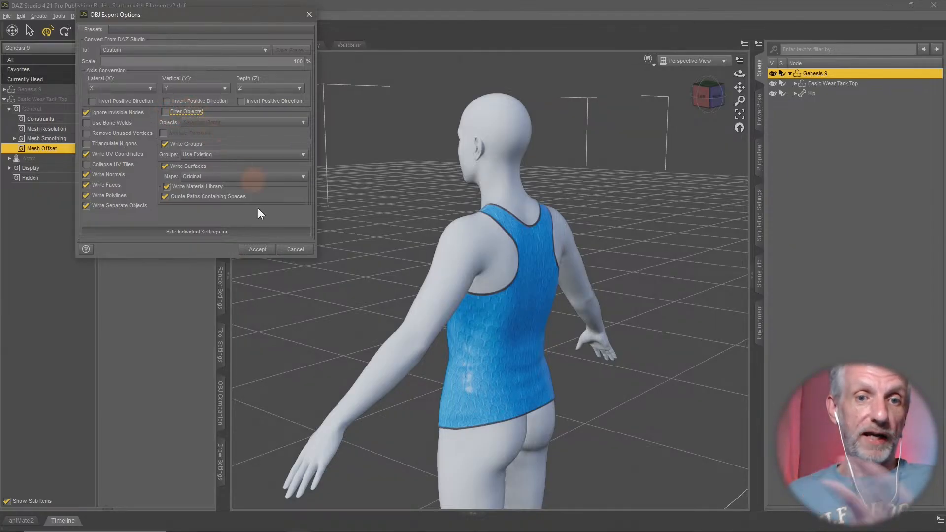
click(261, 249)
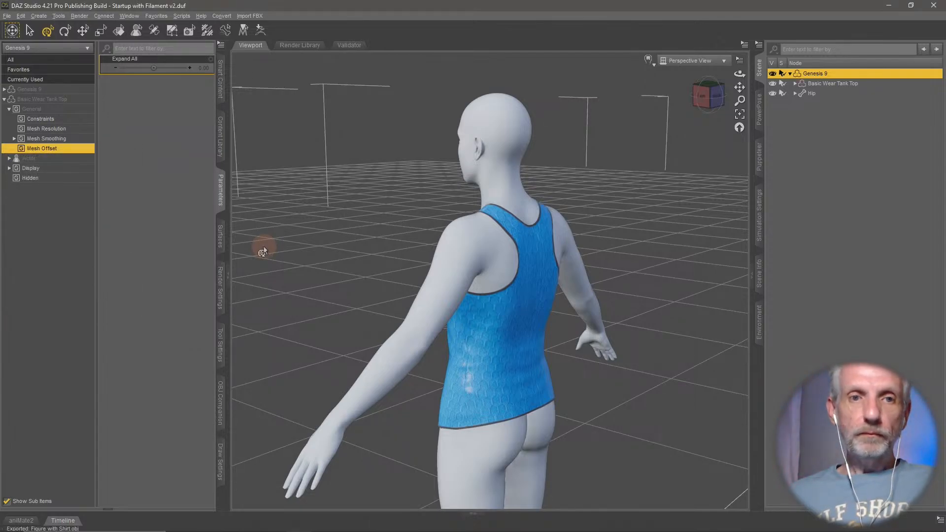
- Import Figure with Shirt.obj using the DAZ Studio (1 unit = 1cm) preset
click(8, 16)
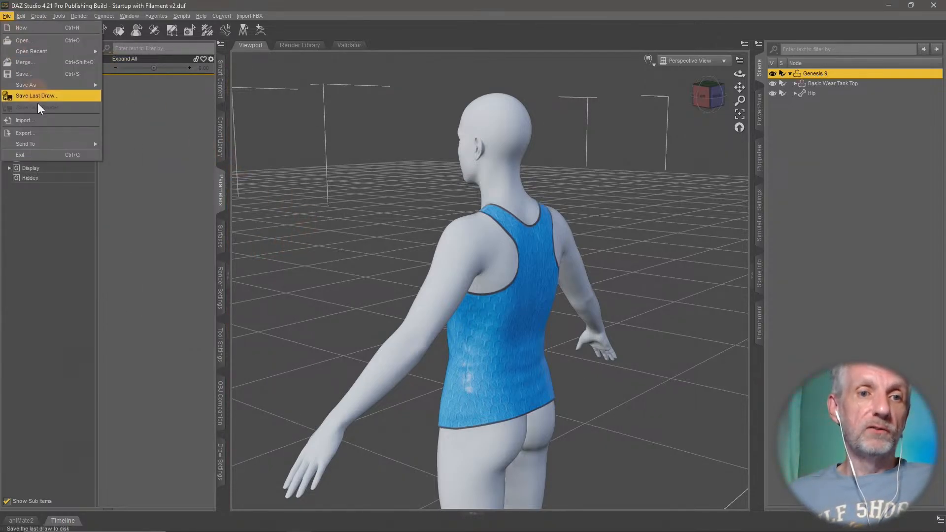
click(46, 120)
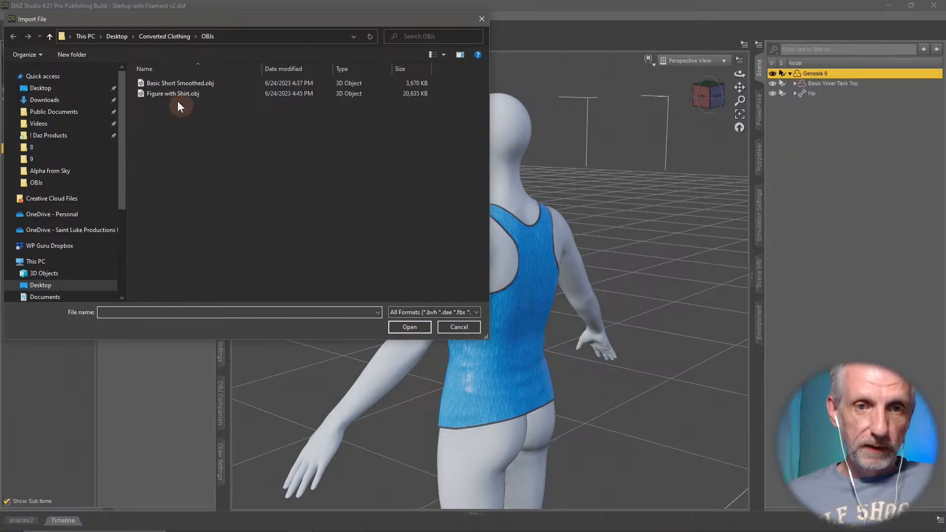
click(187, 94)
click(409, 326)
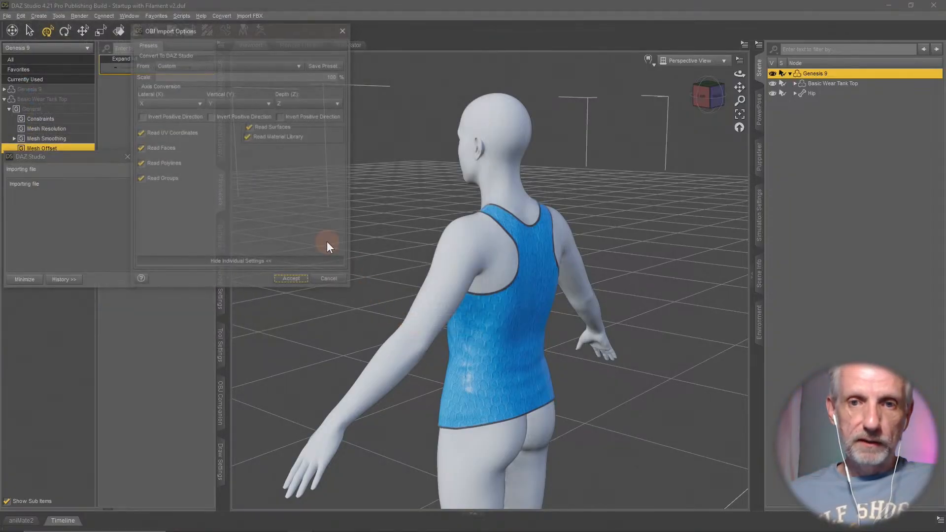
click(269, 66)
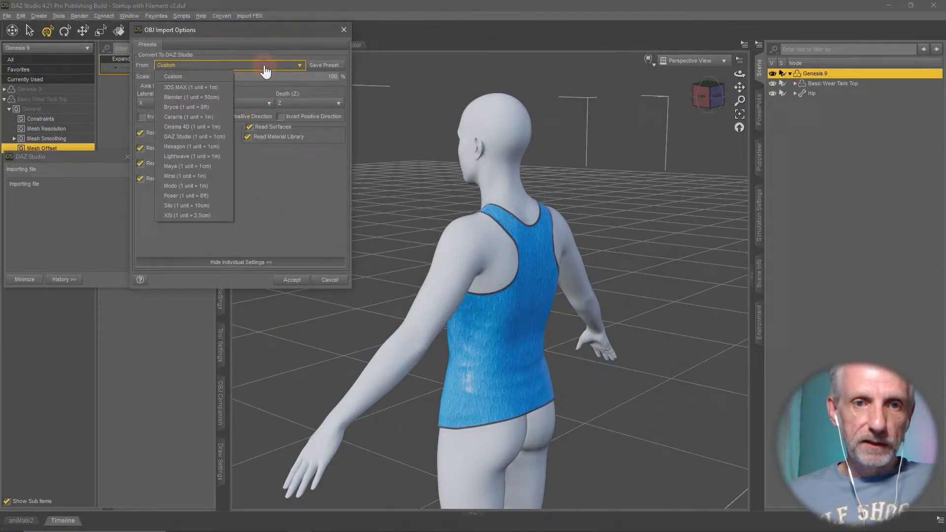
click(212, 136)
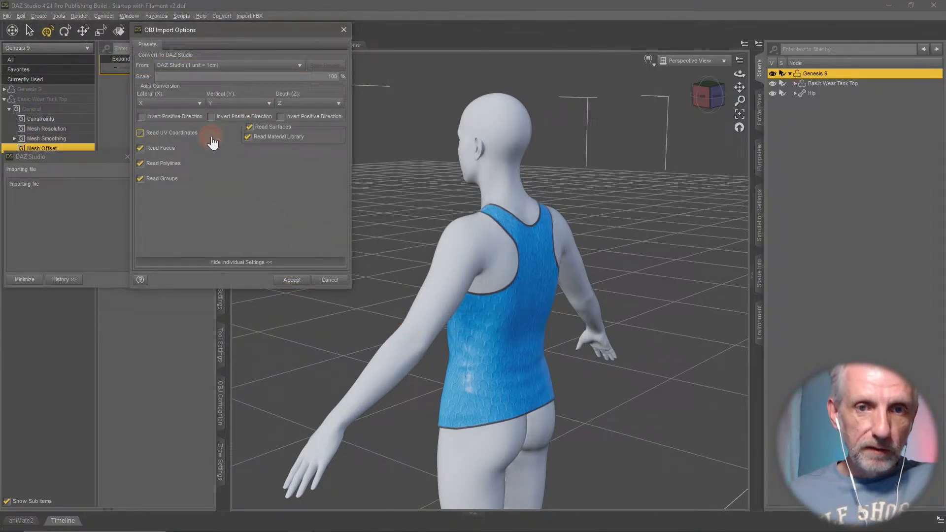
click(295, 283)
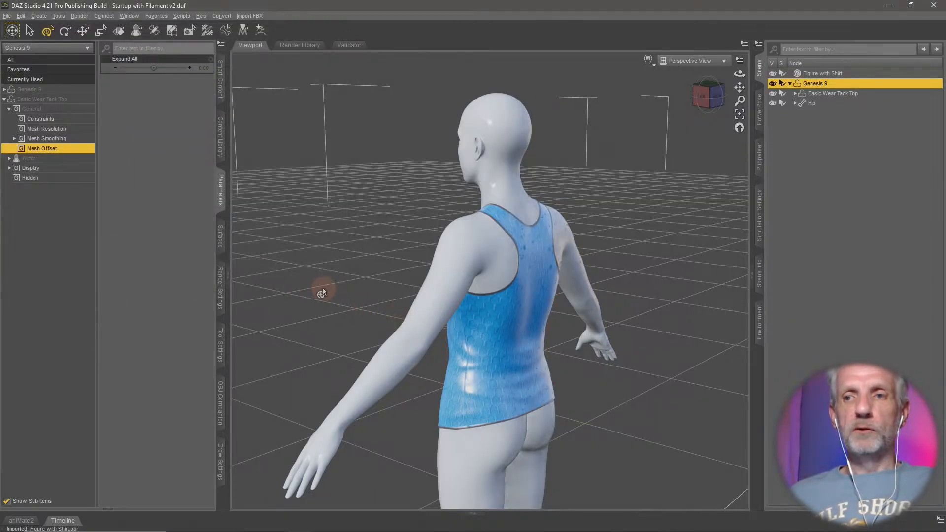
- Try moving the imported Figure with Shirt about -106 along X to compare it with Genesis 9, and undo the move
mouse_move(323, 290)
middle_down()
mouse_move(334, 291)
mouse_move(322, 295)
middle_up()
scroll(323, 290, down, 3)
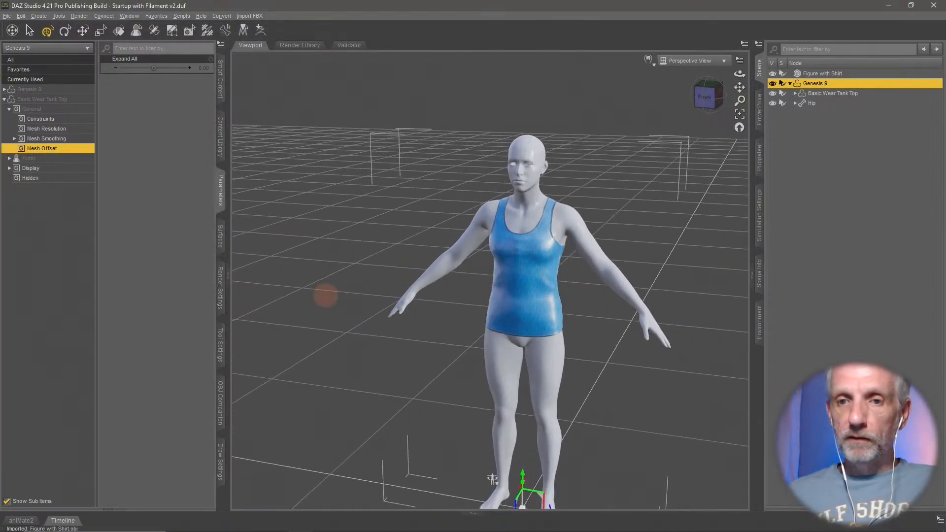
click(841, 73)
middle_drag(681, 228, 680, 226)
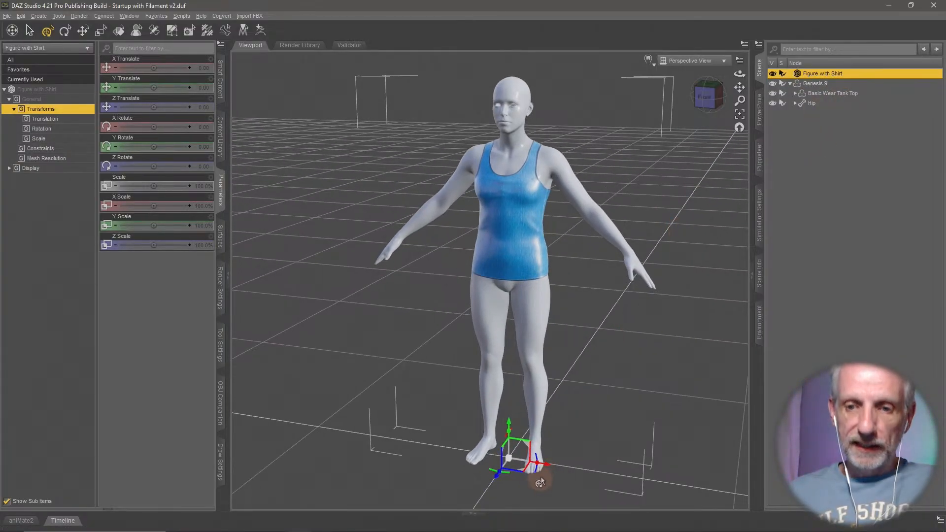
drag(540, 482, 332, 461)
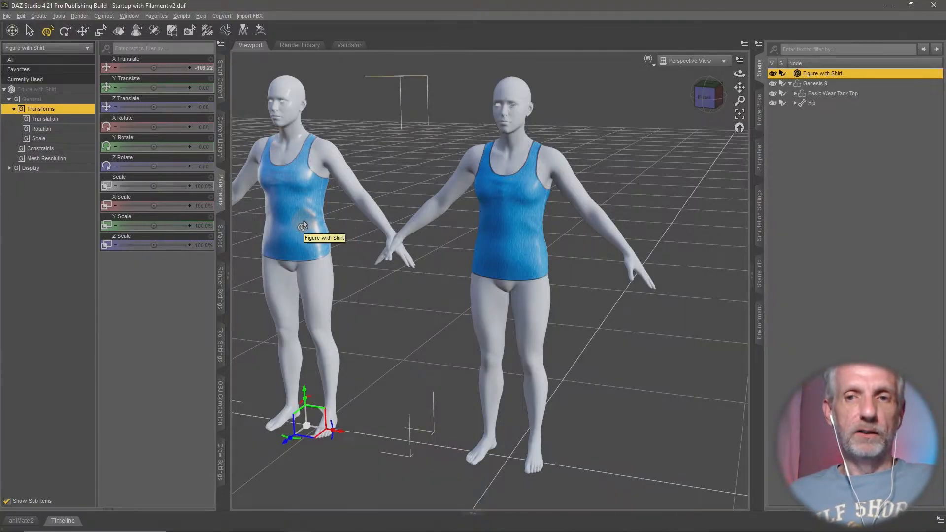
key(ctrl+z)
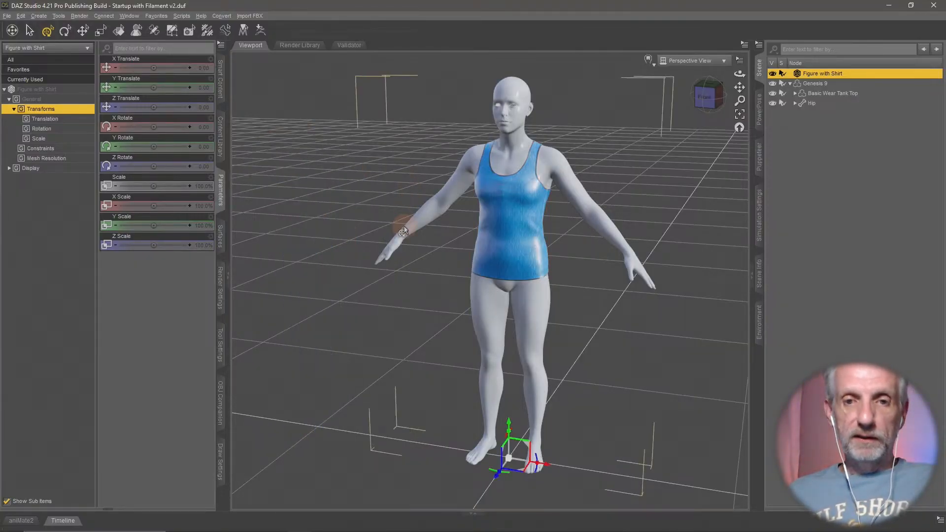
- Hide the imported Figure with Shirt object and select the Genesis 9 figure
click(739, 127)
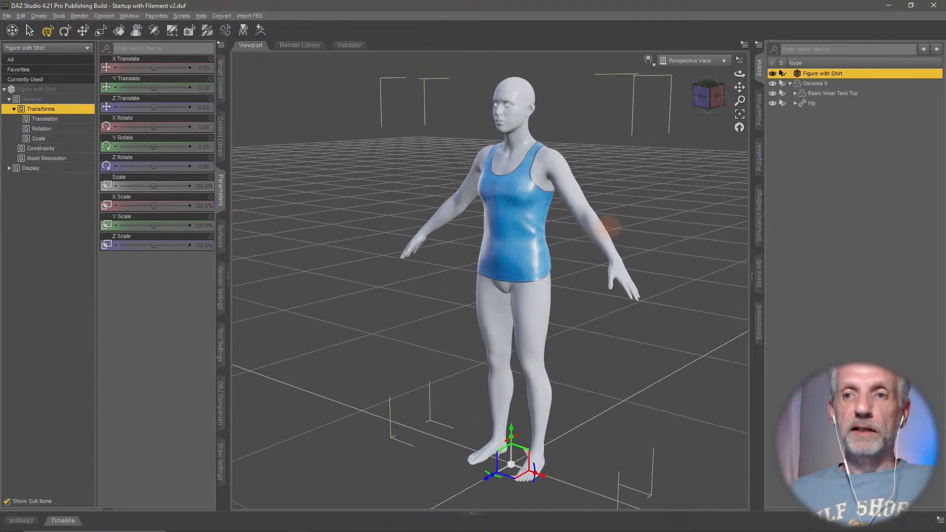
click(772, 74)
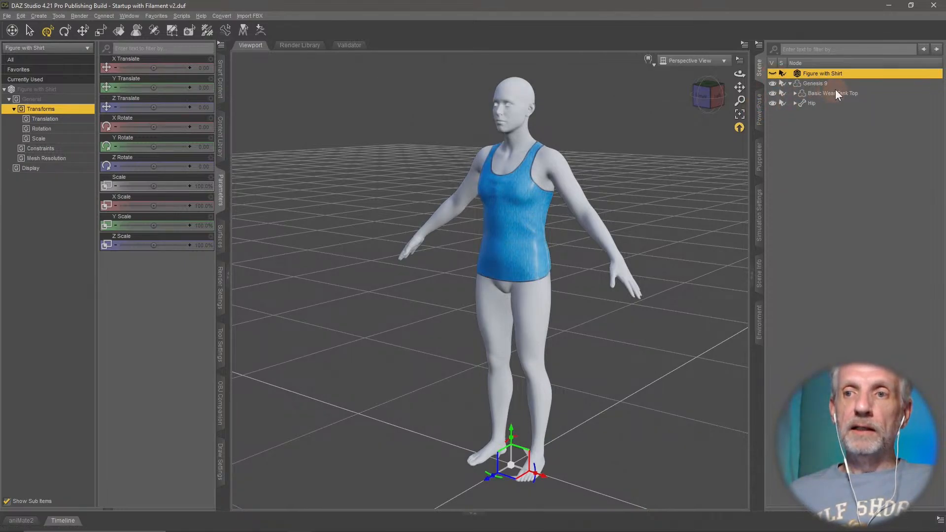
click(821, 84)
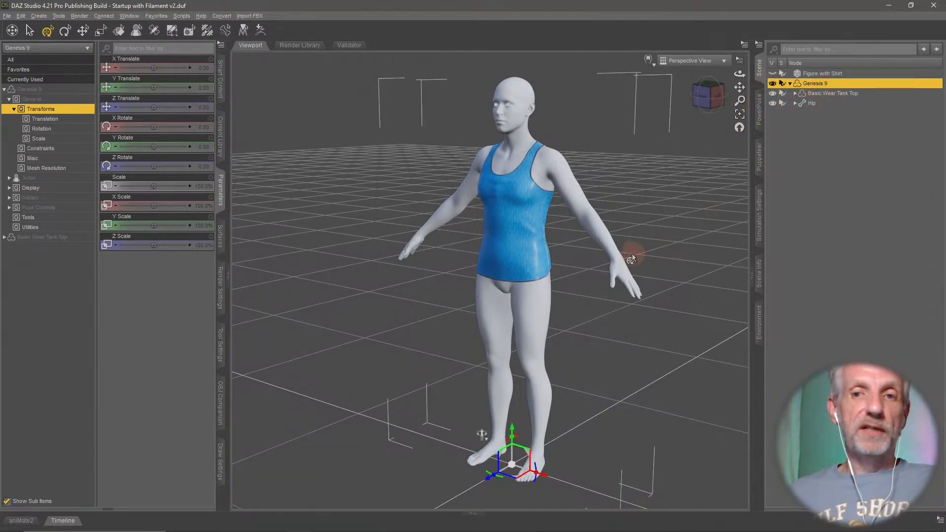
scroll(632, 259, up, 5)
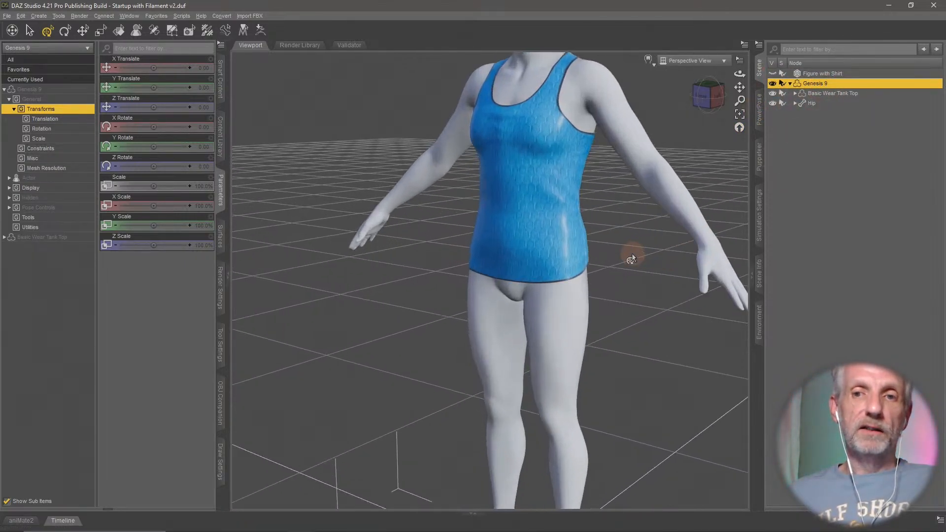
middle_drag(632, 258, 606, 310)
scroll(633, 258, up, 4)
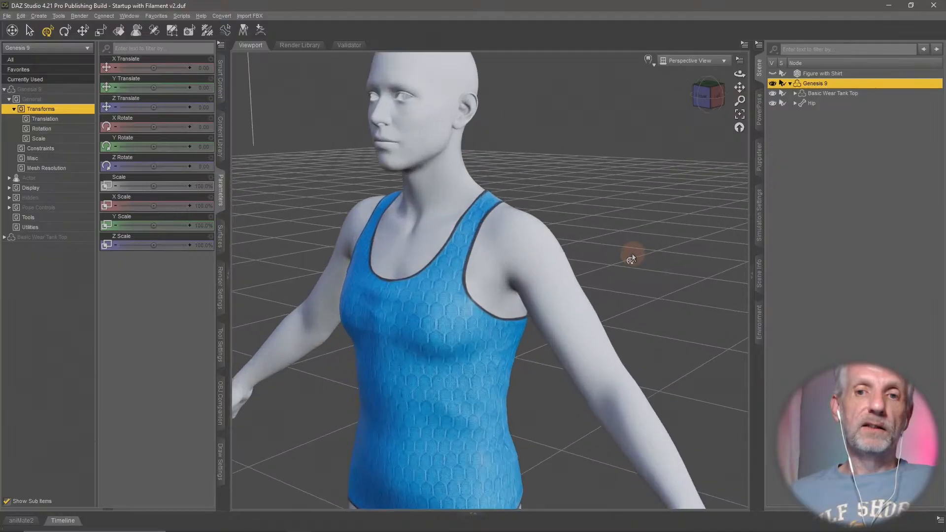
middle_drag(632, 258, 611, 261)
- Load the Basic Wear T Shirt from Genesis 8 Starter Essentials onto Genesis 9, auto-fitting it from Genesis 8 Male with item type None
click(220, 79)
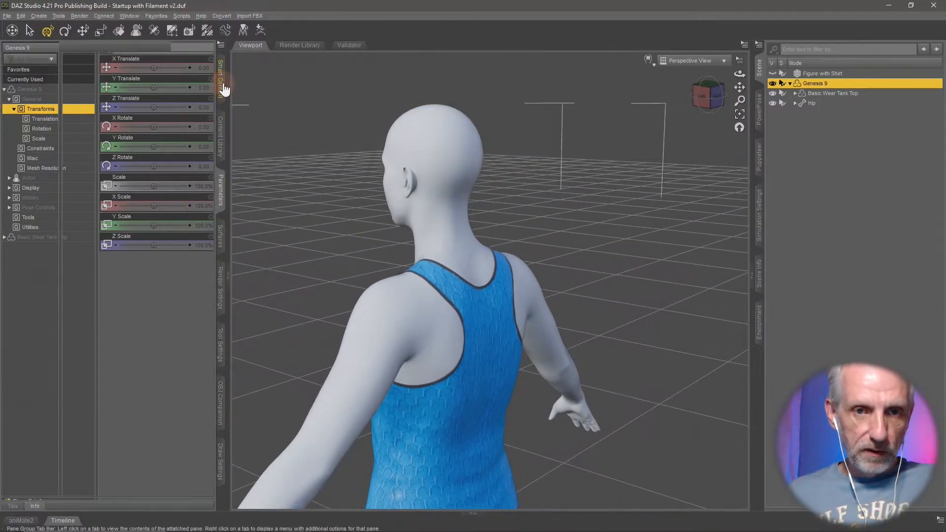
double_click(145, 127)
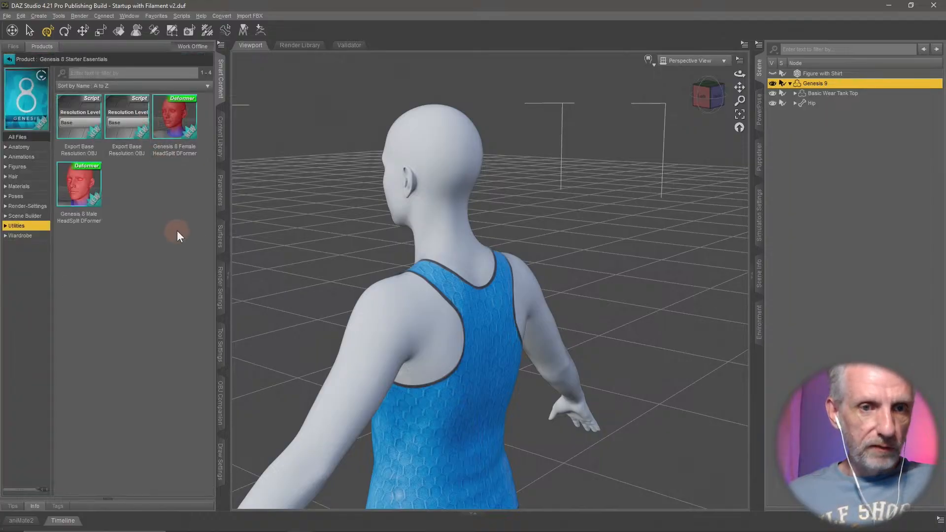
click(22, 235)
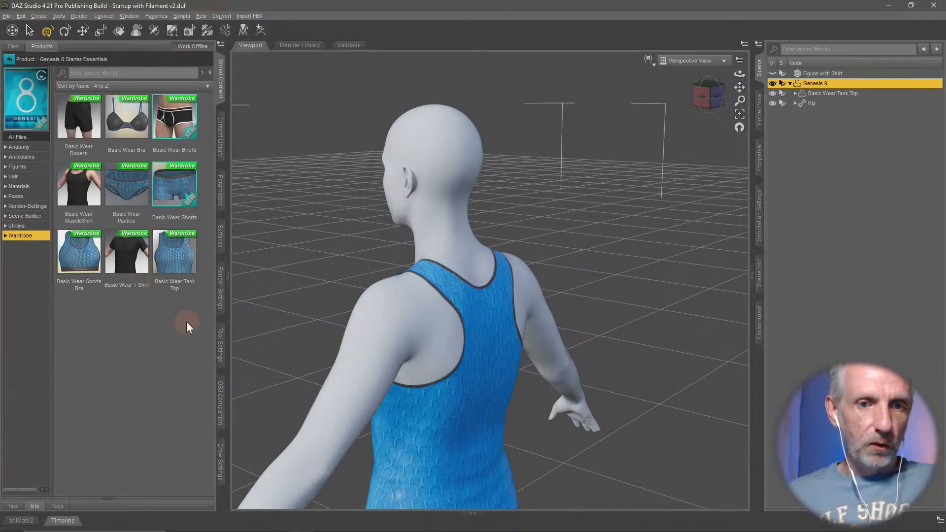
double_click(133, 261)
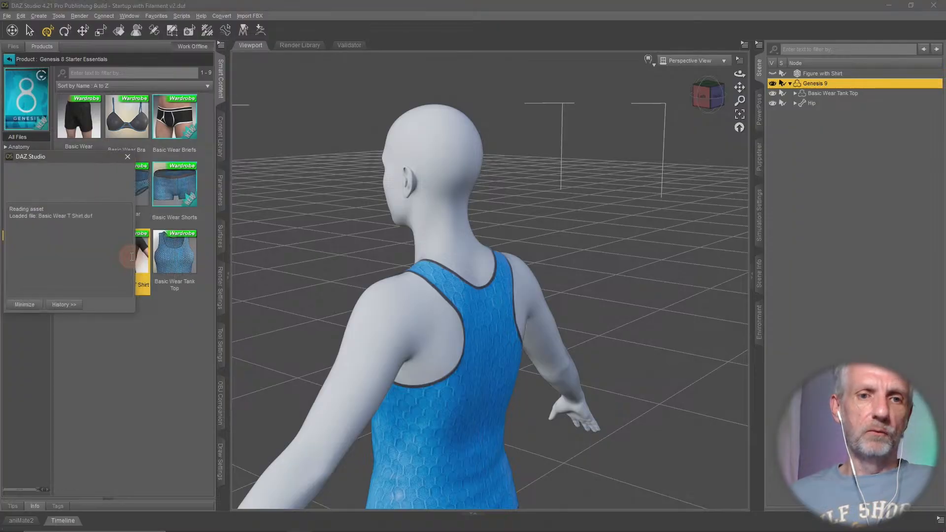
click(311, 118)
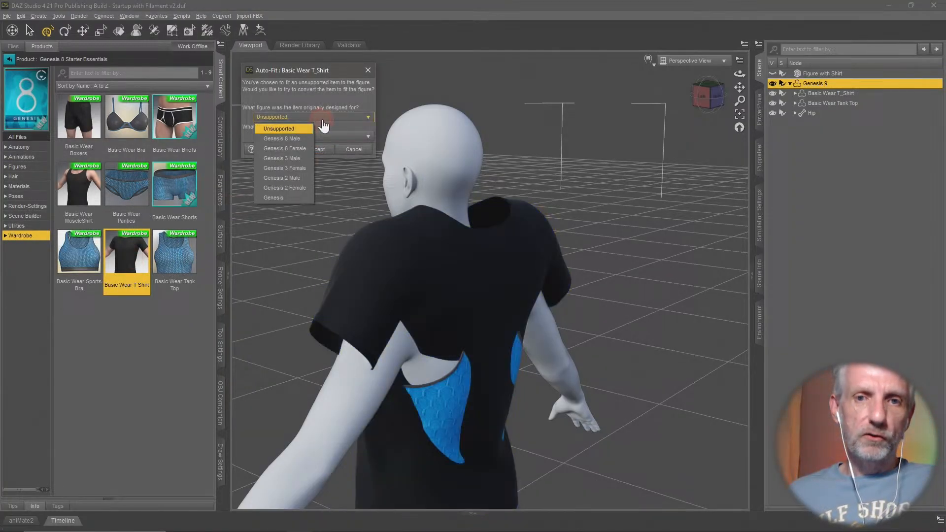
click(302, 139)
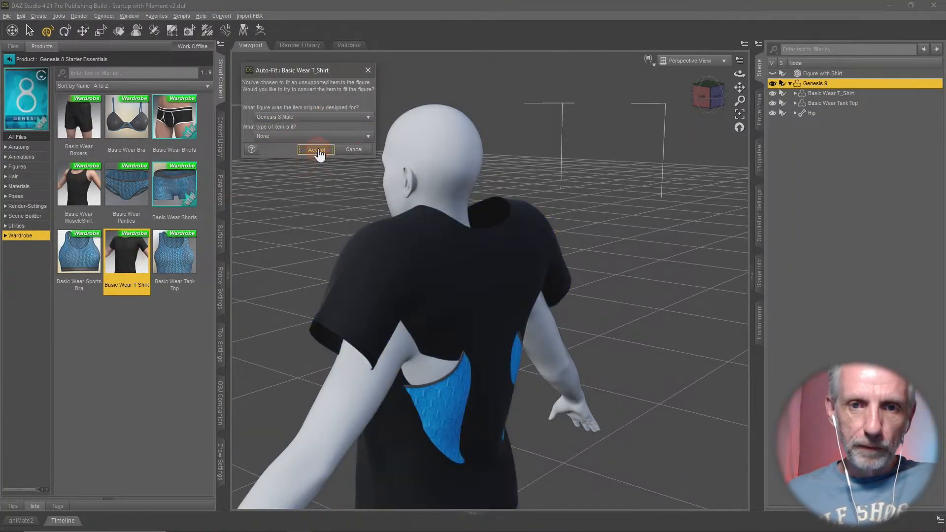
click(318, 149)
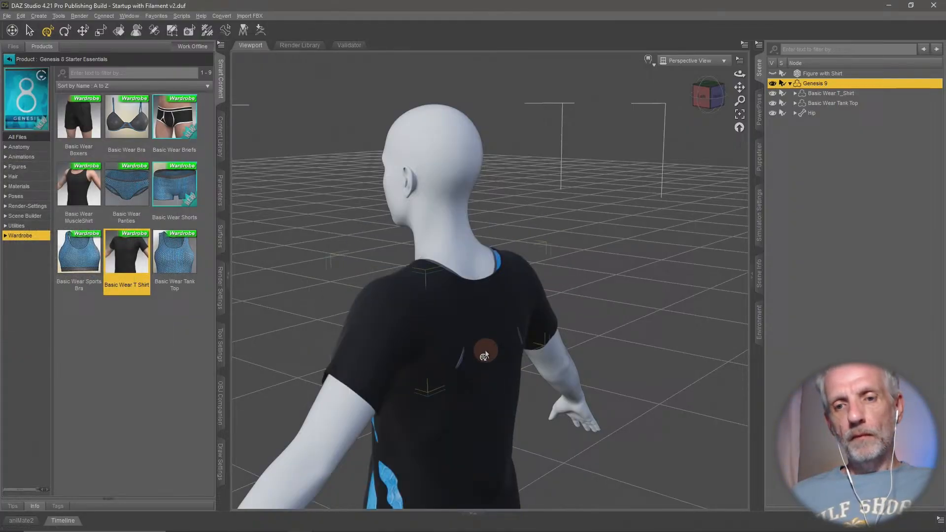
- Enable mesh smoothing on the Basic Wear T_Shirt and check how it sits over the tank top
mouse_move(485, 350)
middle_down()
mouse_move(508, 193)
mouse_move(513, 219)
mouse_move(498, 220)
mouse_move(615, 218)
mouse_move(498, 219)
mouse_move(500, 235)
mouse_move(669, 192)
middle_up()
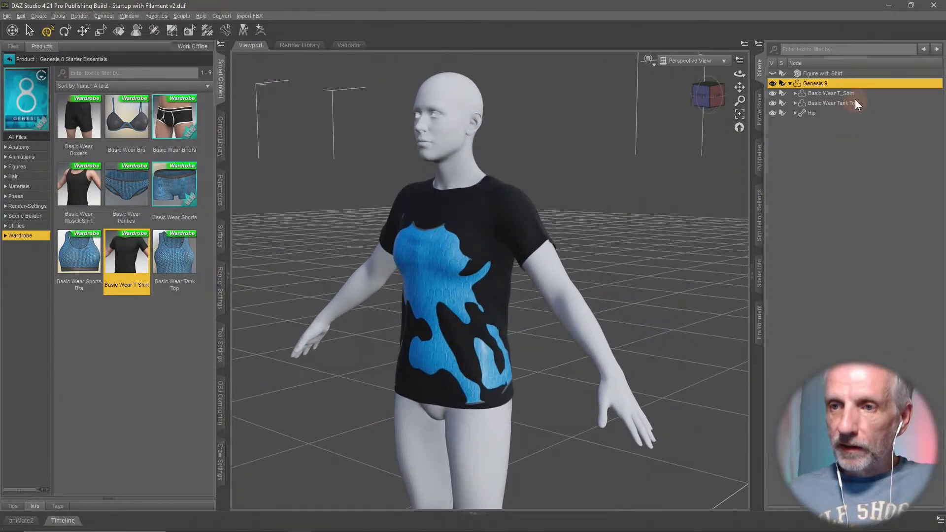
click(851, 95)
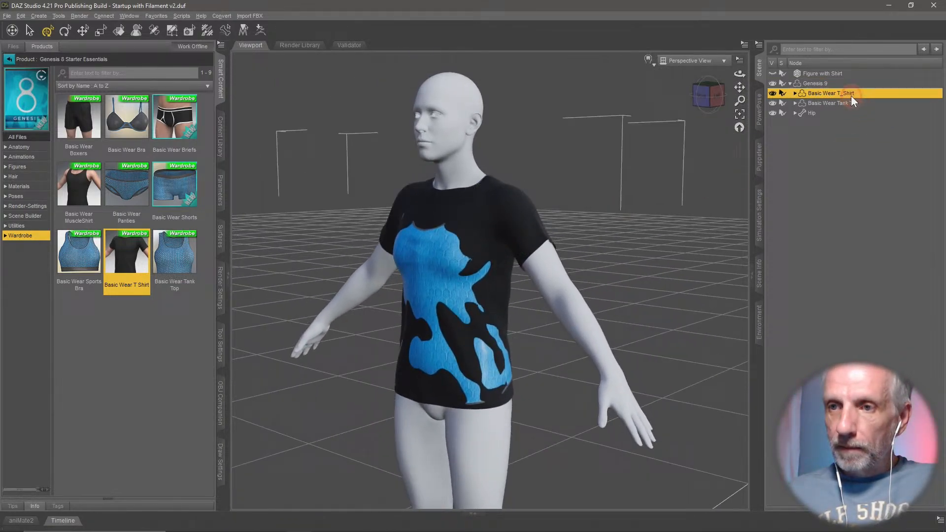
click(220, 197)
click(69, 168)
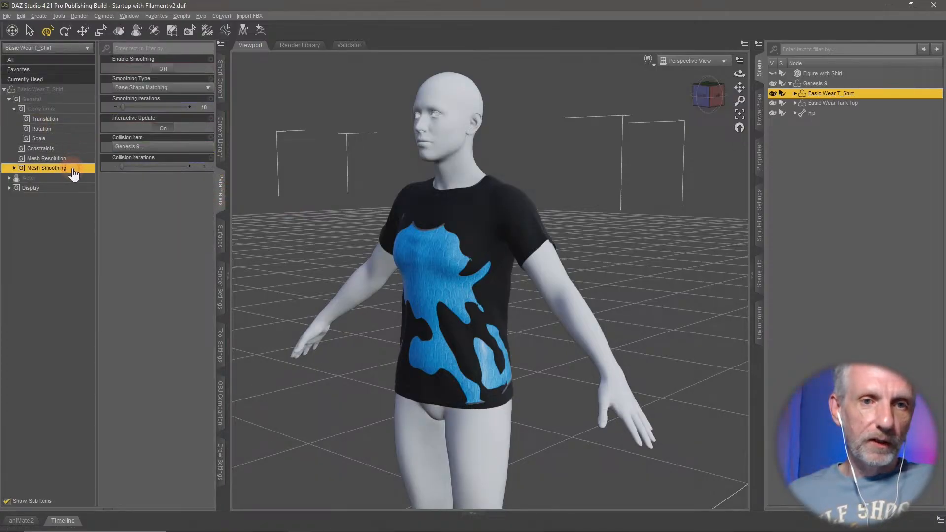
click(164, 69)
click(164, 70)
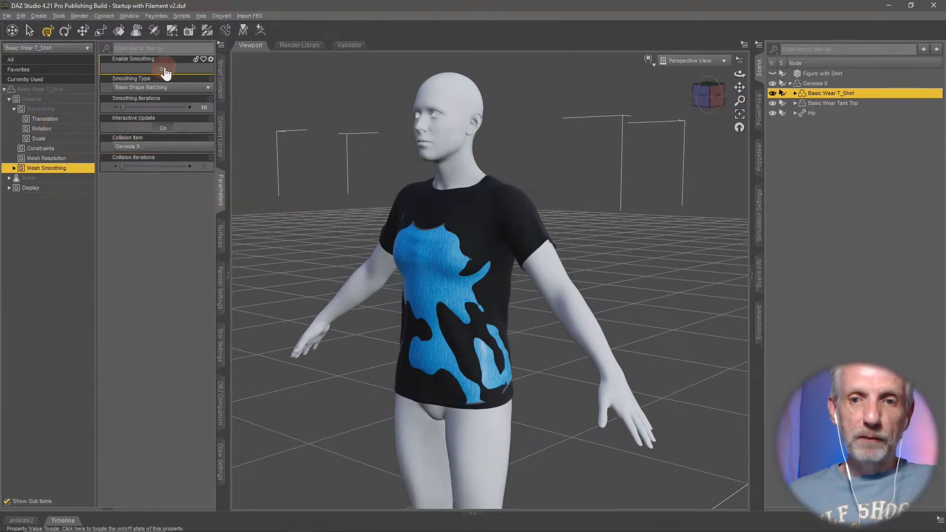
middle_drag(485, 251, 472, 251)
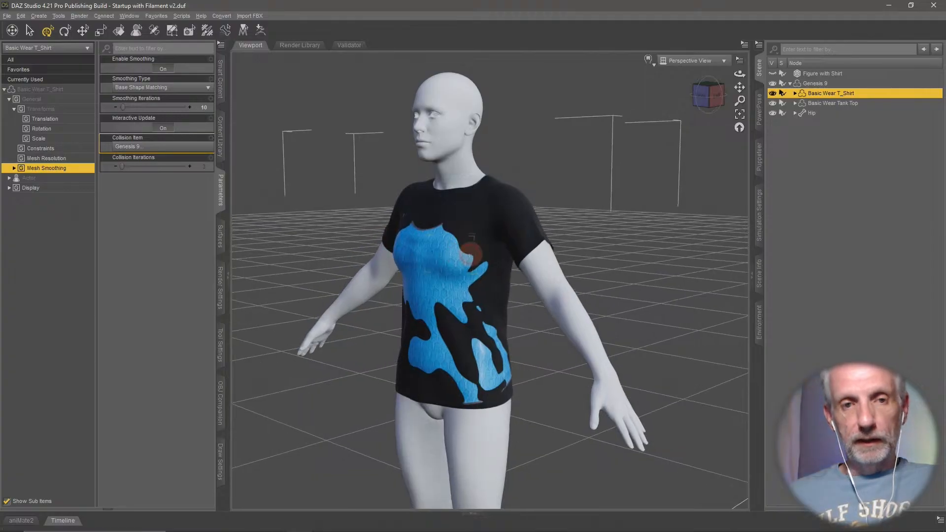
- Set the T-shirt's smoothing collision item to Figure with Shirt and check how it covers the tank top
click(154, 147)
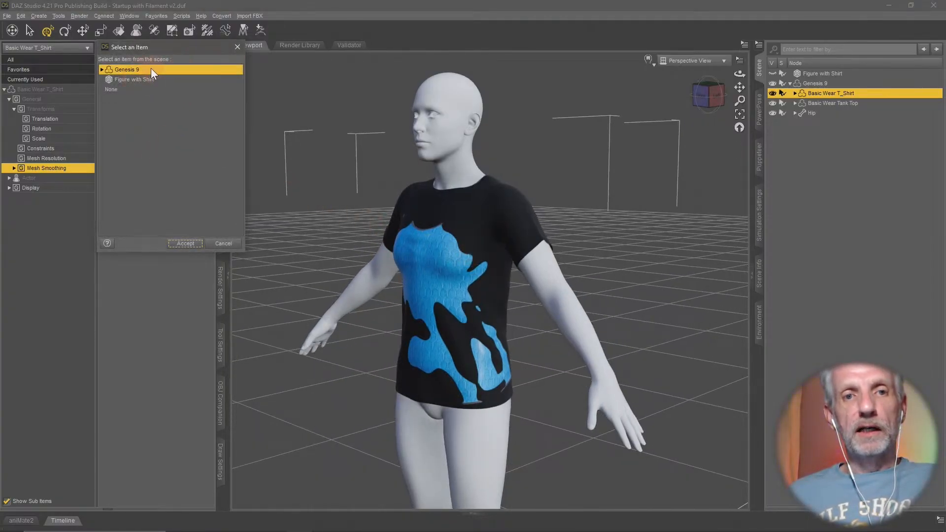
click(103, 71)
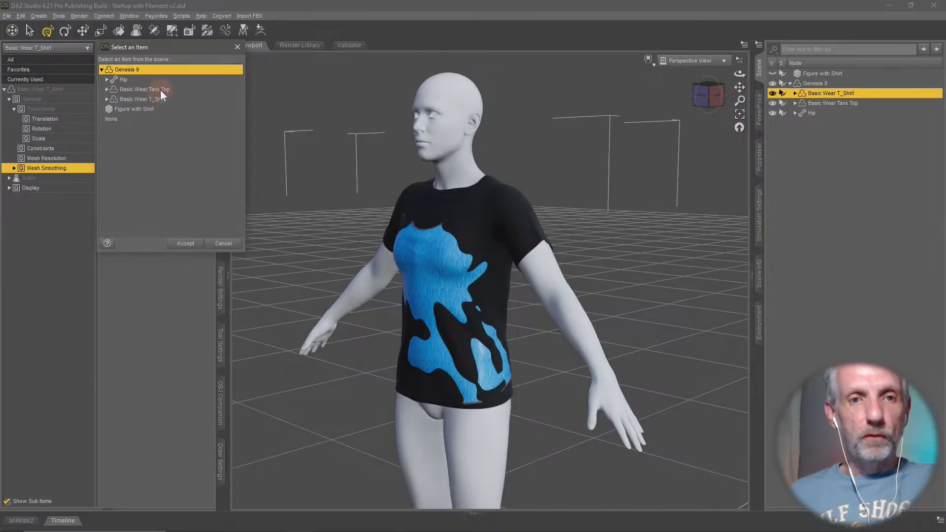
click(142, 111)
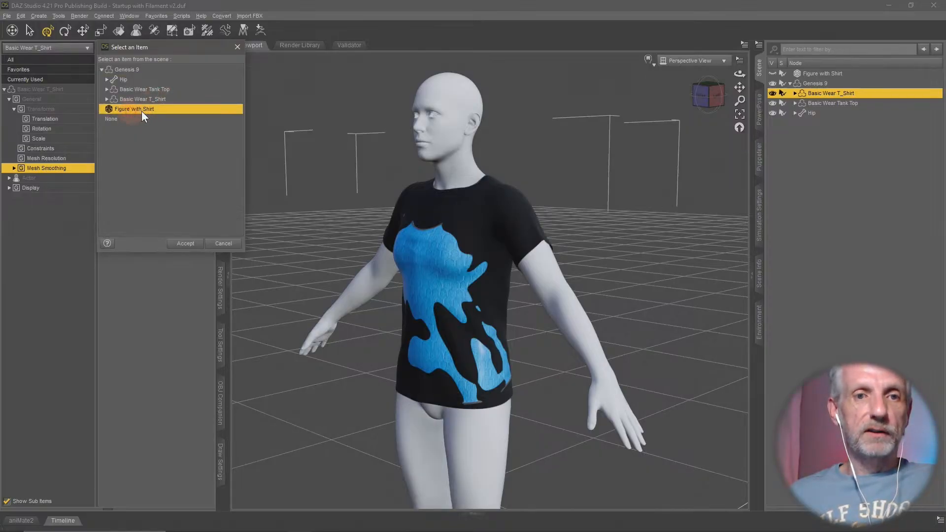
click(103, 69)
click(191, 243)
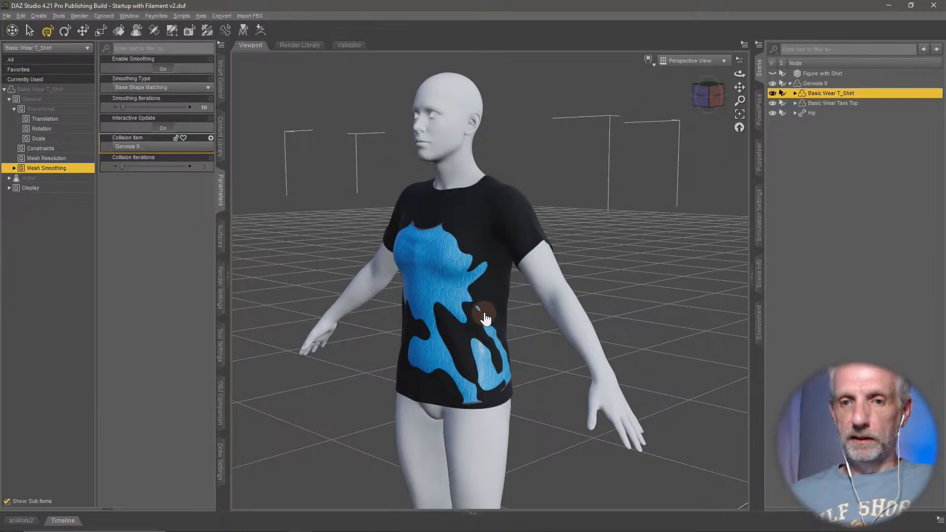
middle_drag(420, 324, 403, 325)
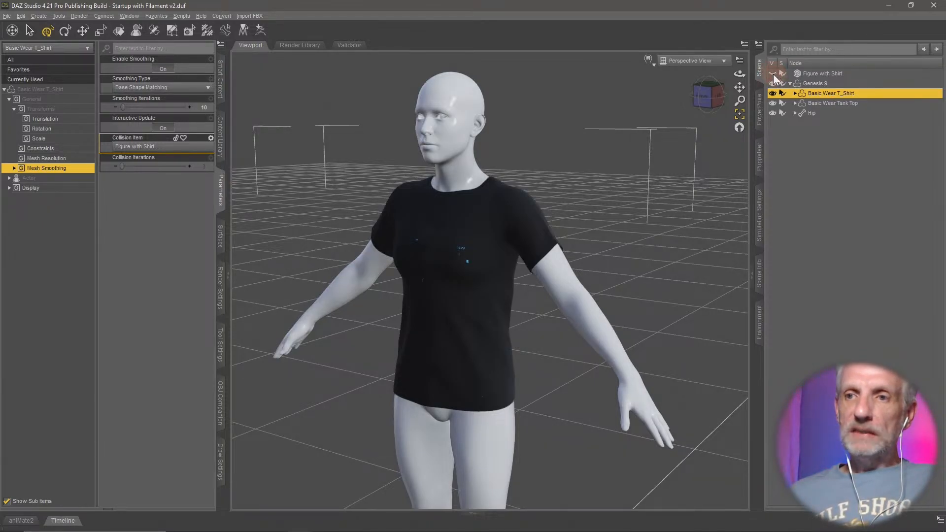
middle_drag(647, 151, 648, 151)
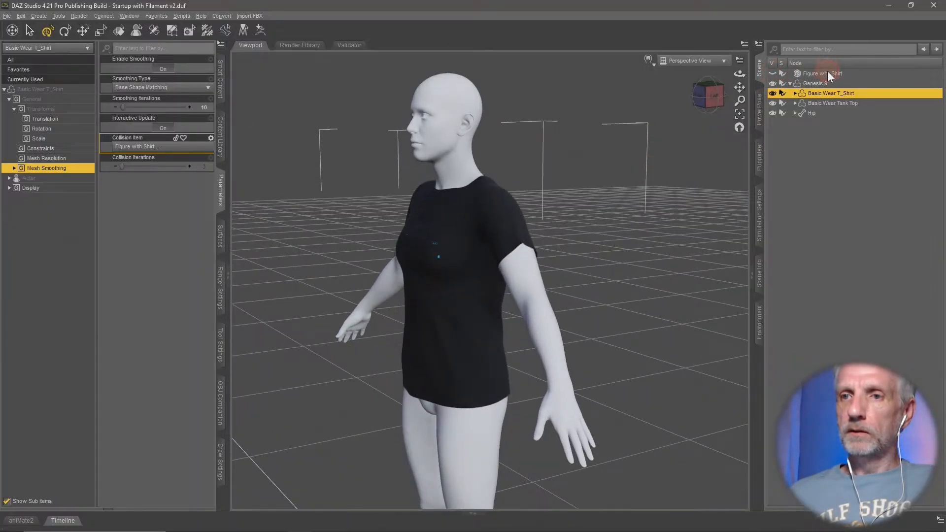
- Show the Figure with Shirt object to compare it with the layered T-shirt, and hide it again
click(773, 72)
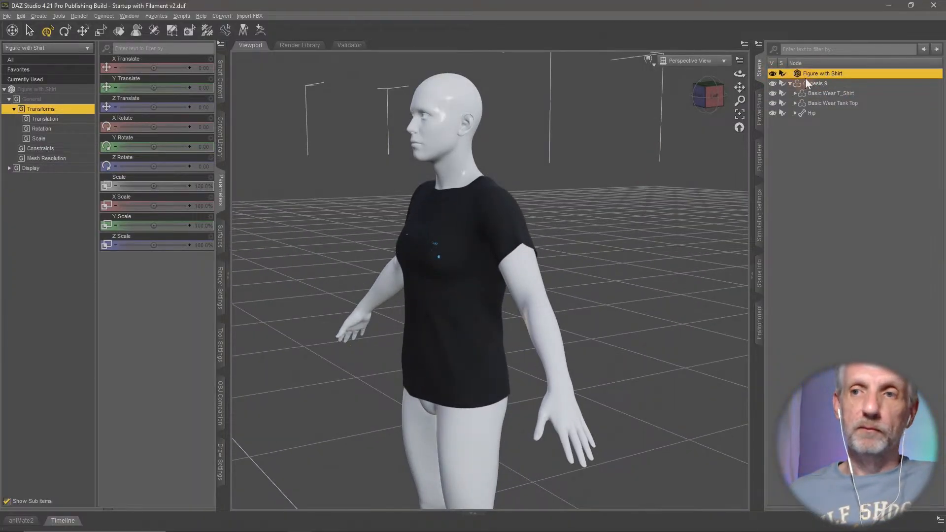
middle_drag(587, 139, 728, 94)
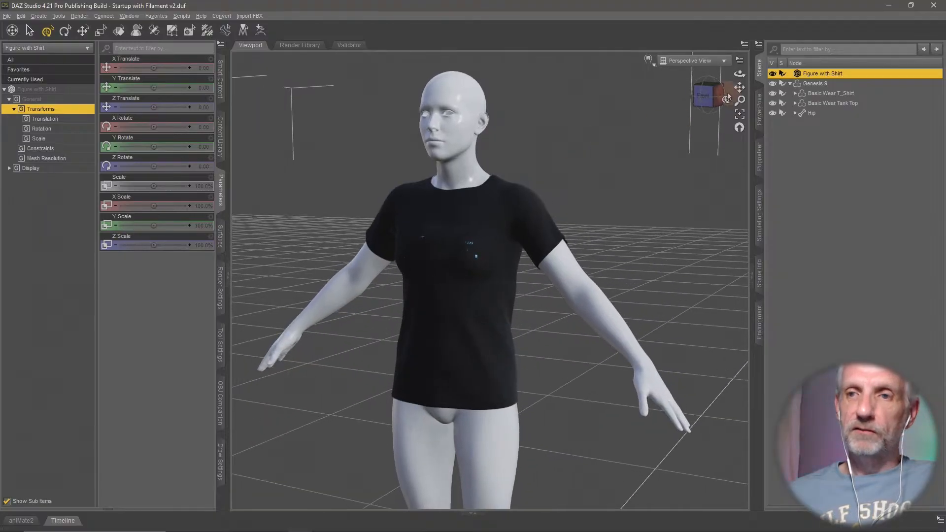
click(772, 74)
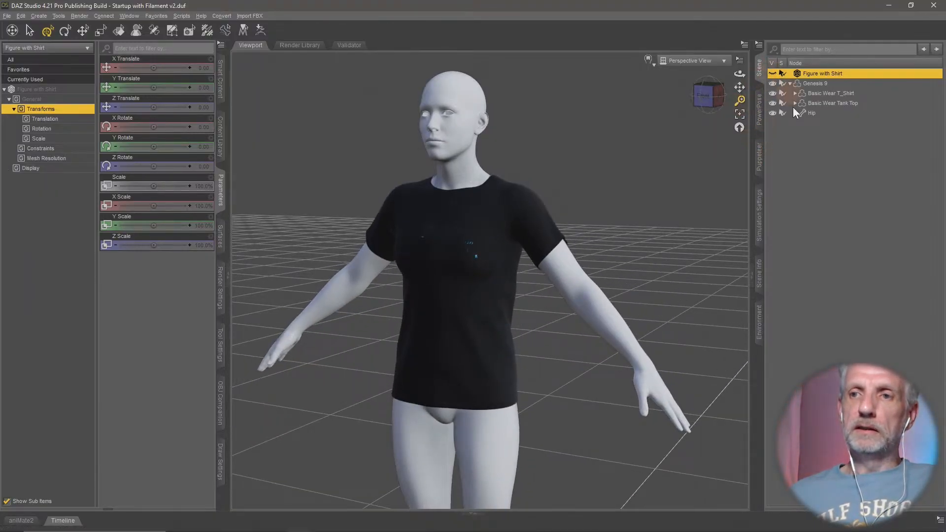
mouse_move(607, 219)
middle_down()
mouse_move(572, 234)
mouse_move(586, 231)
mouse_move(635, 258)
mouse_move(606, 217)
middle_up()
scroll(606, 219, up, 5)
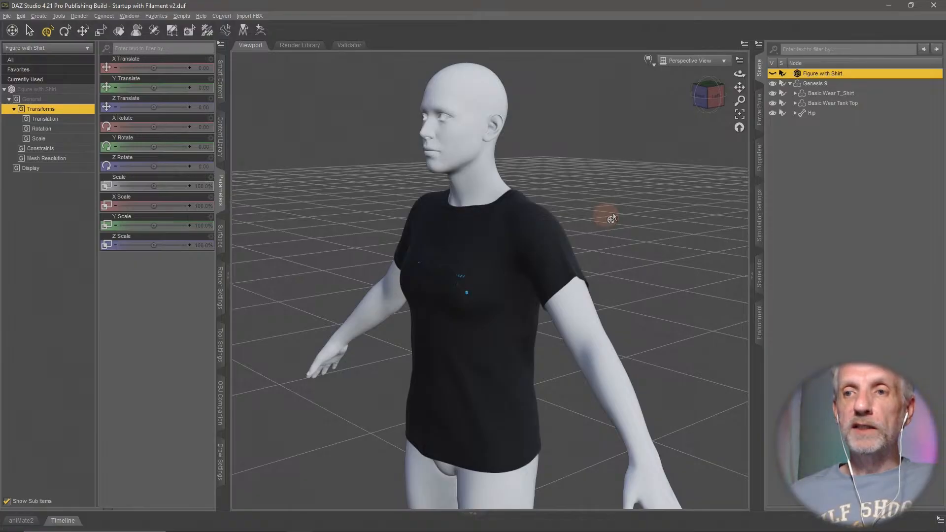
- Set the Basic Wear T_Shirt's smoothing type to Generic and its smoothing iterations to 20
click(852, 92)
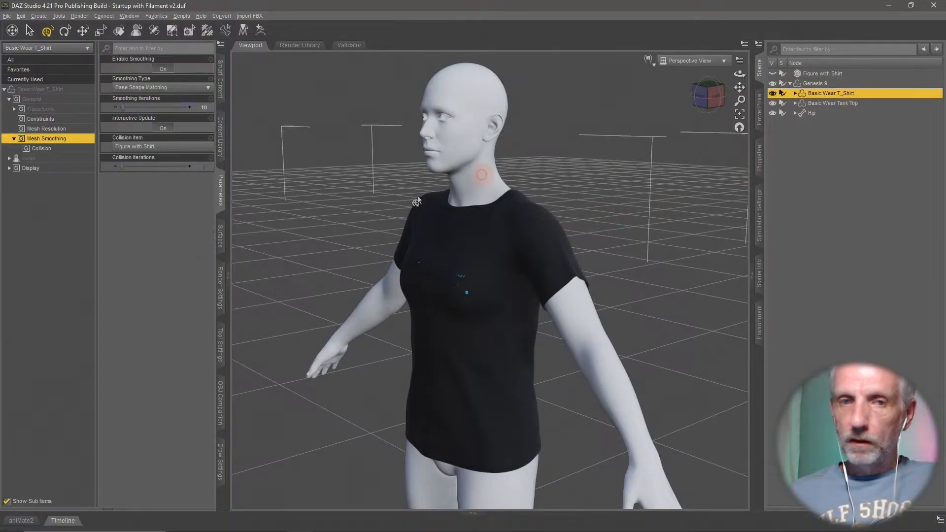
click(188, 88)
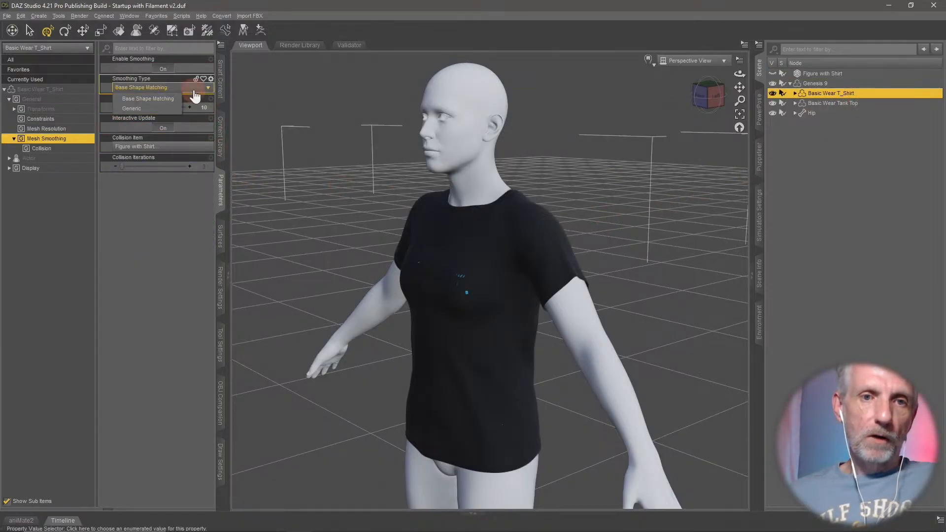
click(148, 110)
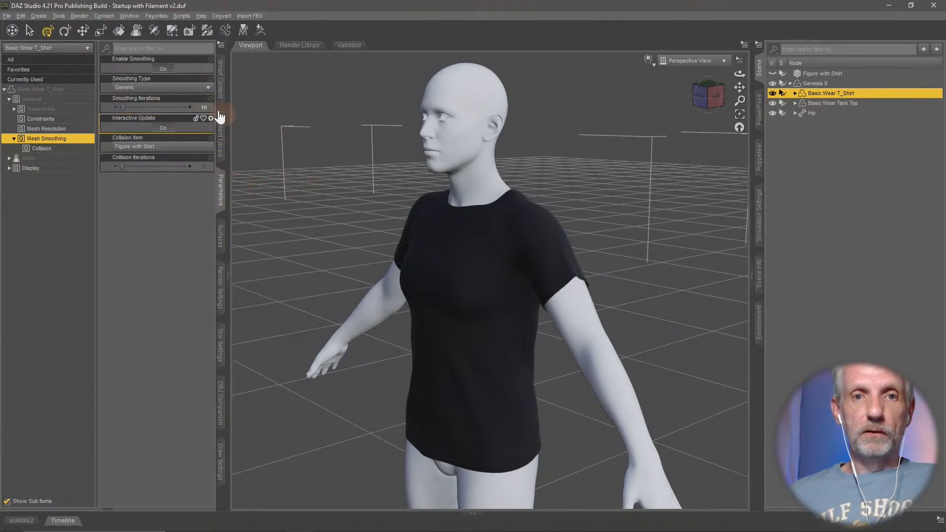
click(203, 108)
text(20)
key(Return)
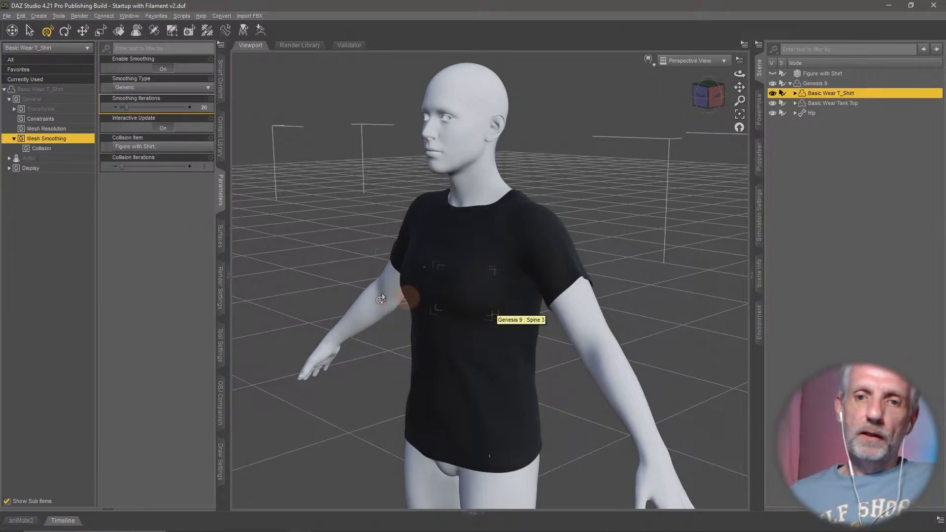
middle_drag(383, 286, 468, 284)
- Set the T-shirt's smoothing type to Base Shape Matching and inspect the fit from several angles
click(157, 87)
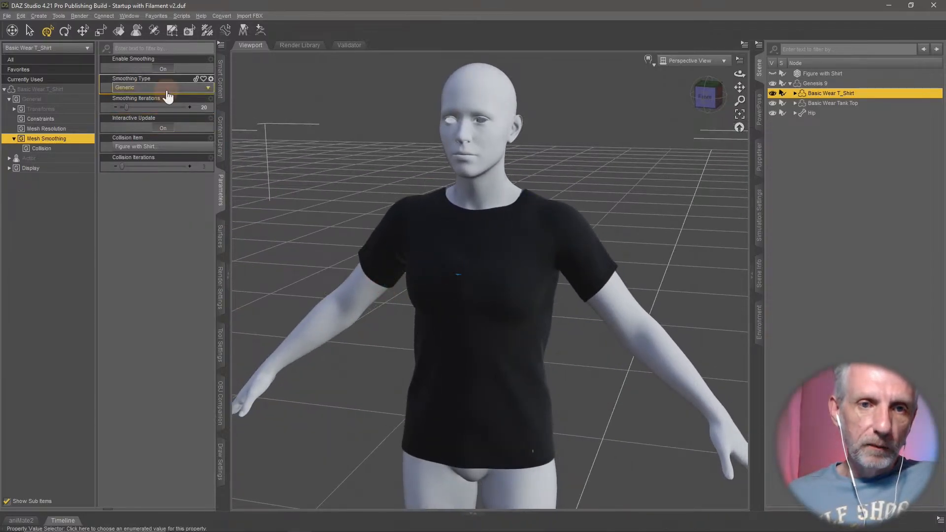
click(146, 97)
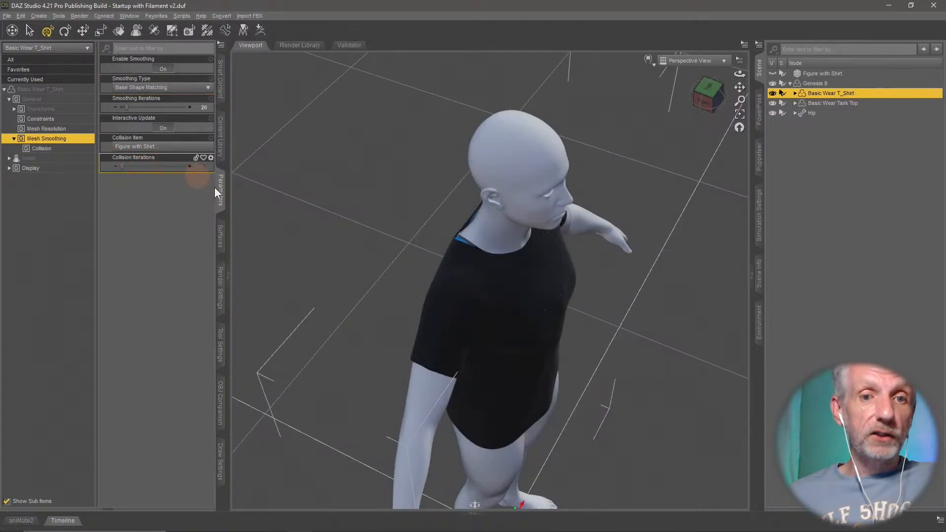
mouse_move(471, 278)
middle_down()
mouse_move(460, 281)
mouse_move(480, 269)
middle_up()
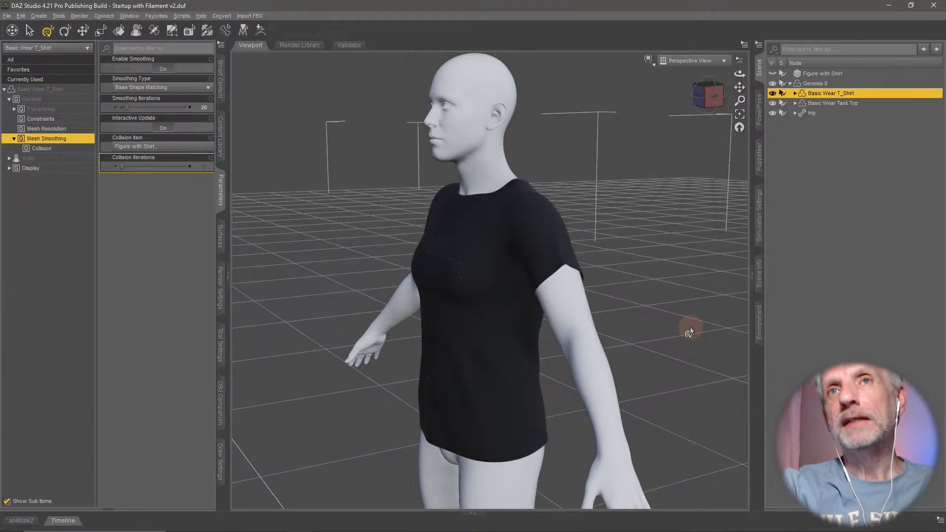
middle_drag(565, 321, 558, 326)
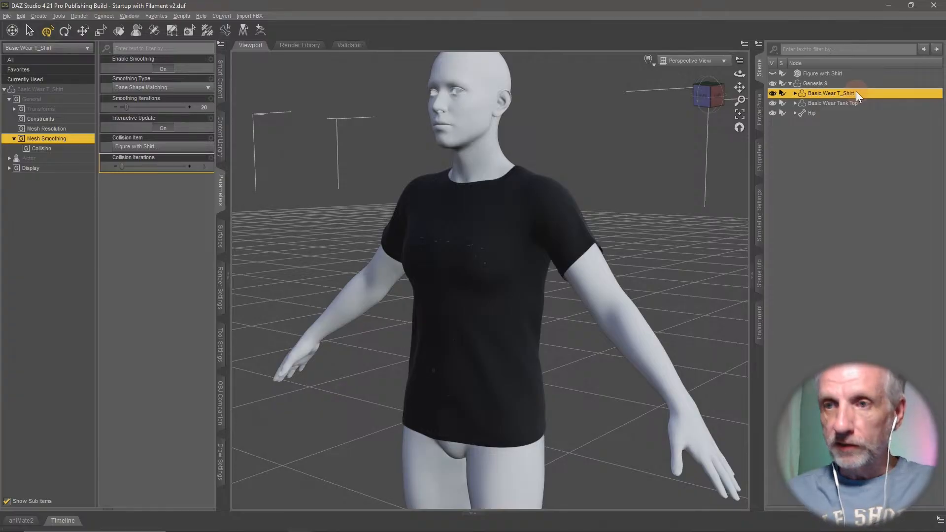
- Delete the Basic Wear T_Shirt and the imported Figure with Shirt object from the scene
key(Delete)
middle_drag(587, 271, 580, 270)
scroll(589, 269, down, 3)
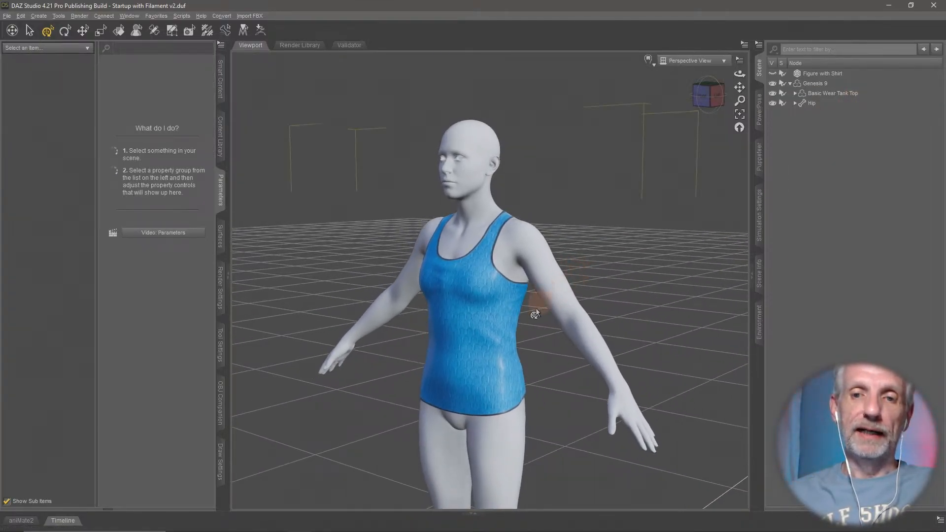
click(832, 74)
key(Delete)
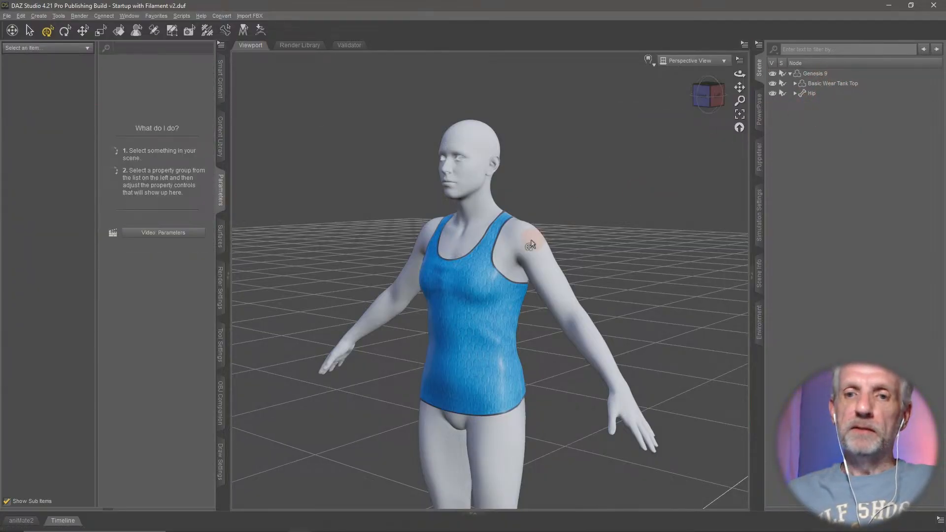
- Examine the Basic Wear Tank Top's mesh smoothing settings and the geometry commands for adding smoothing and push modifiers
scroll(532, 244, up, 4)
middle_drag(531, 242, 511, 254)
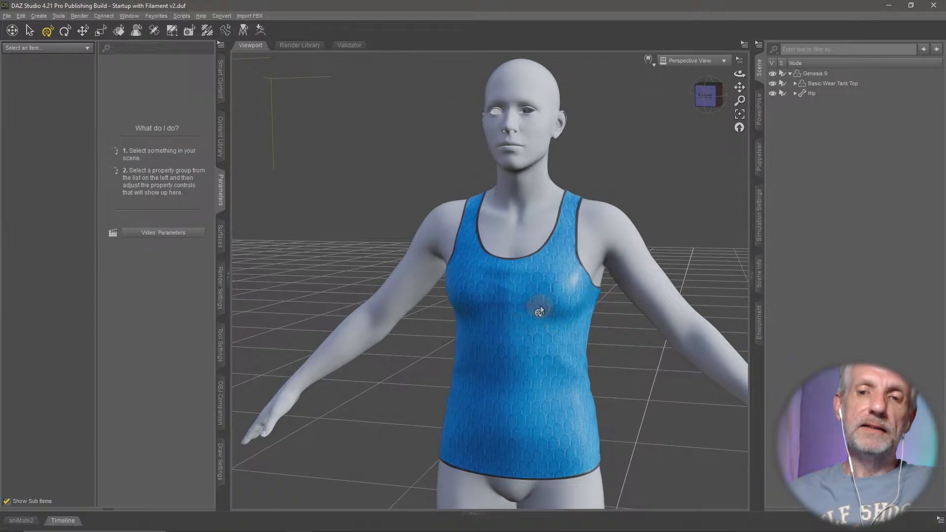
middle_drag(544, 310, 523, 312)
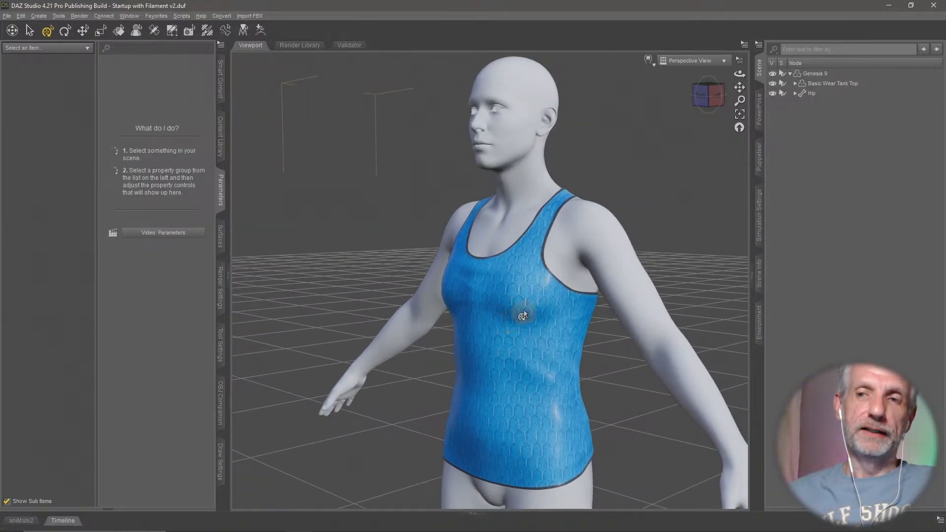
click(850, 78)
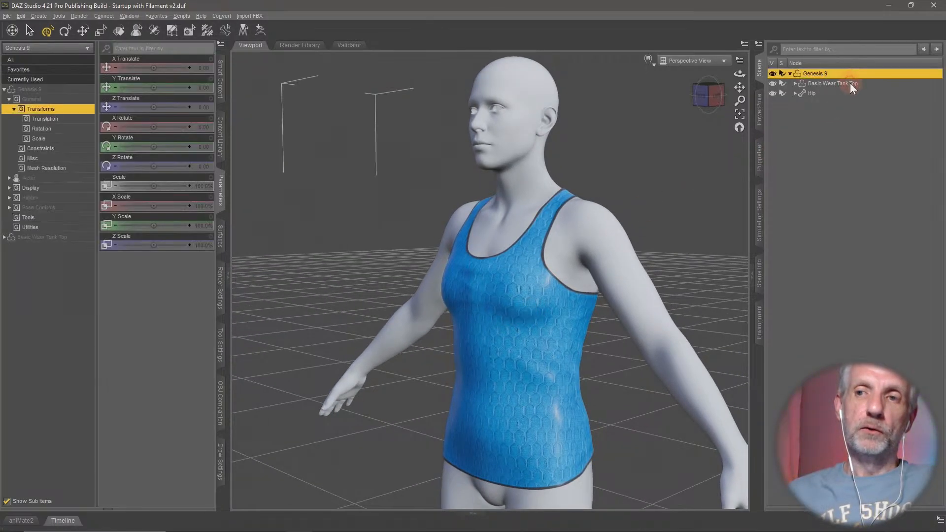
click(849, 83)
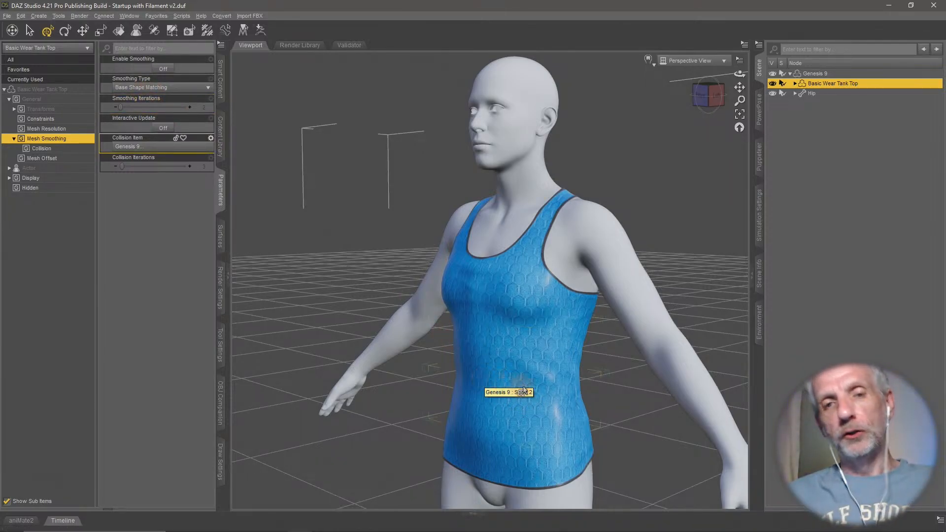
middle_drag(523, 387, 501, 385)
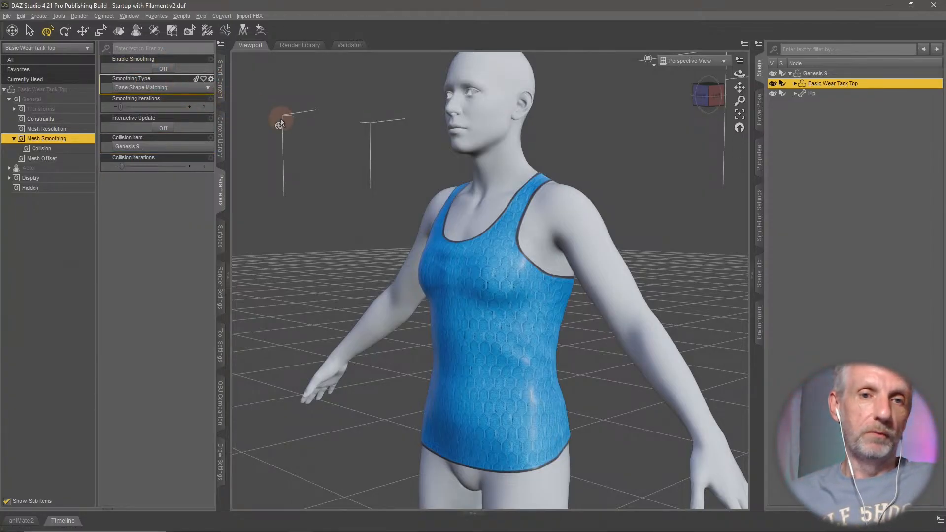
click(21, 16)
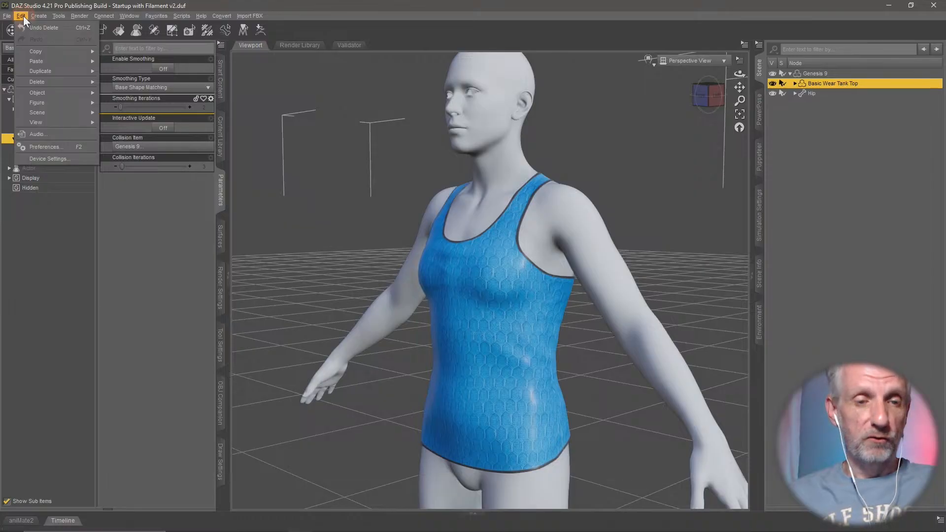
mouse_move(60, 92)
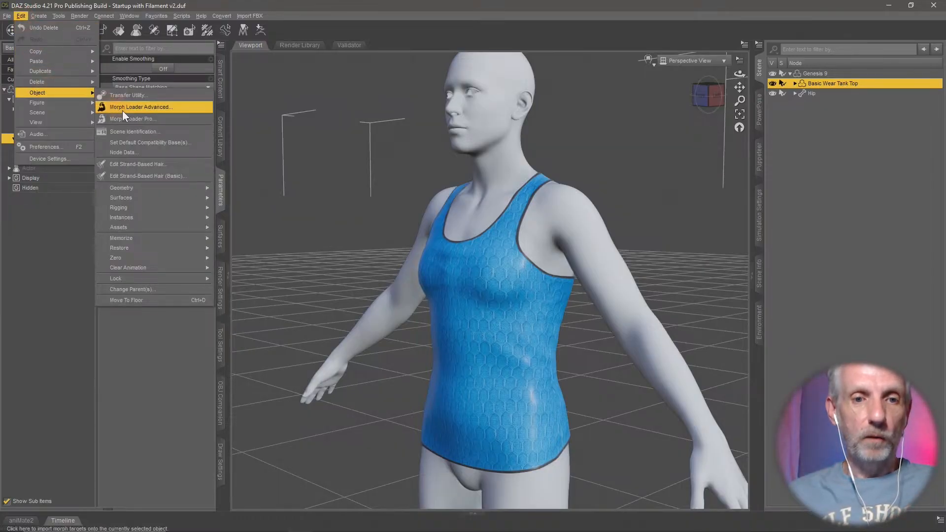
mouse_move(176, 187)
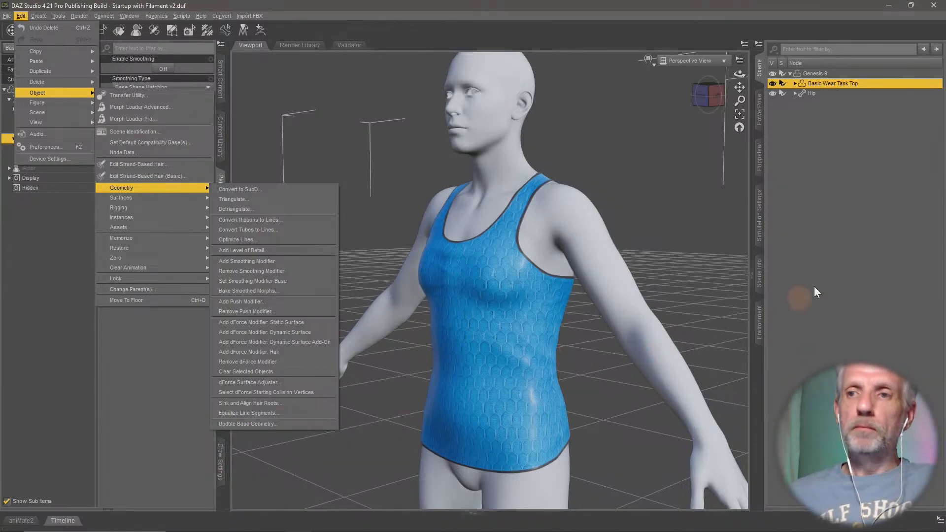
click(835, 241)
- Delete the Basic Wear Tank Top and select the Genesis 9 figure
click(849, 85)
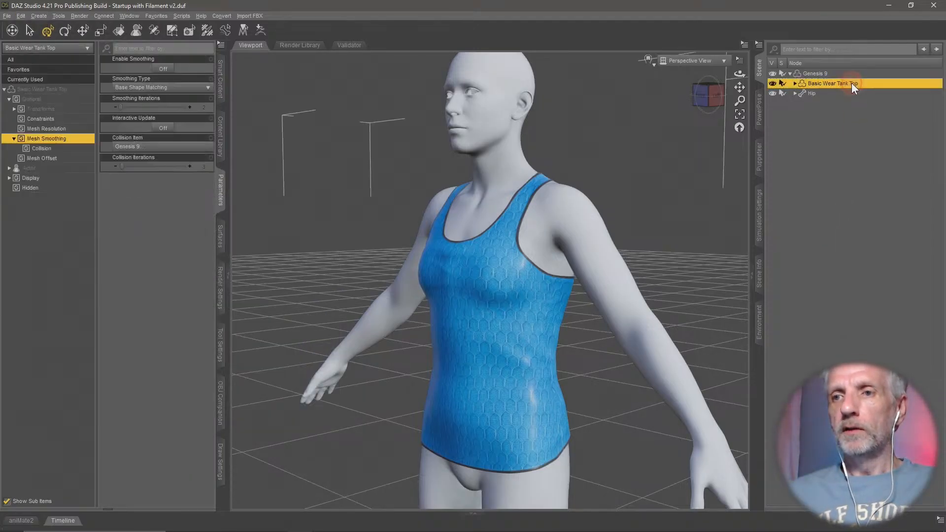
key(Delete)
click(829, 74)
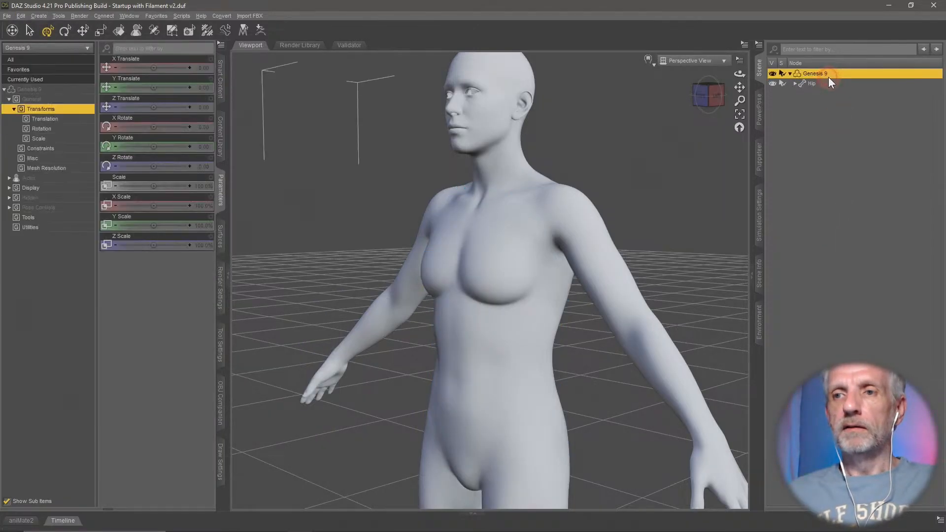
middle_drag(601, 244, 604, 245)
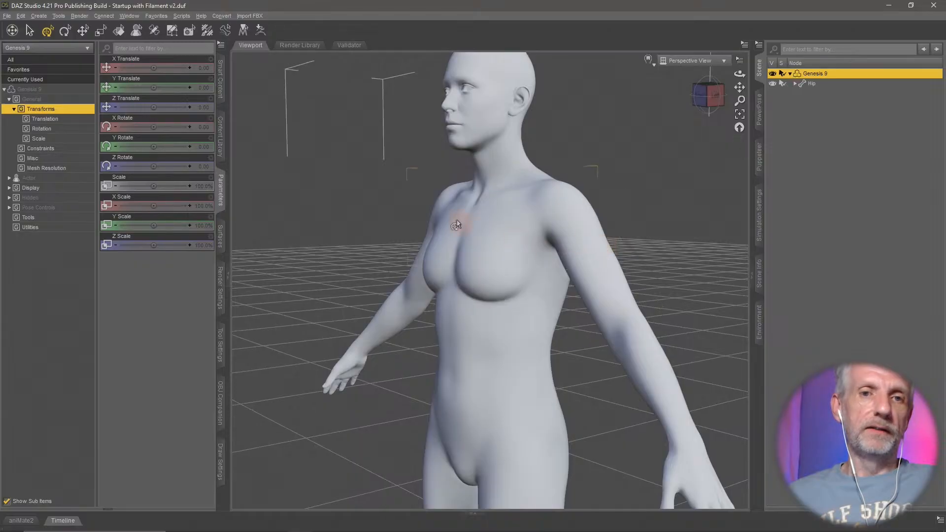
- Load the Basic Wear Sports Bra from the Converted Clothing library onto Genesis 9
click(220, 143)
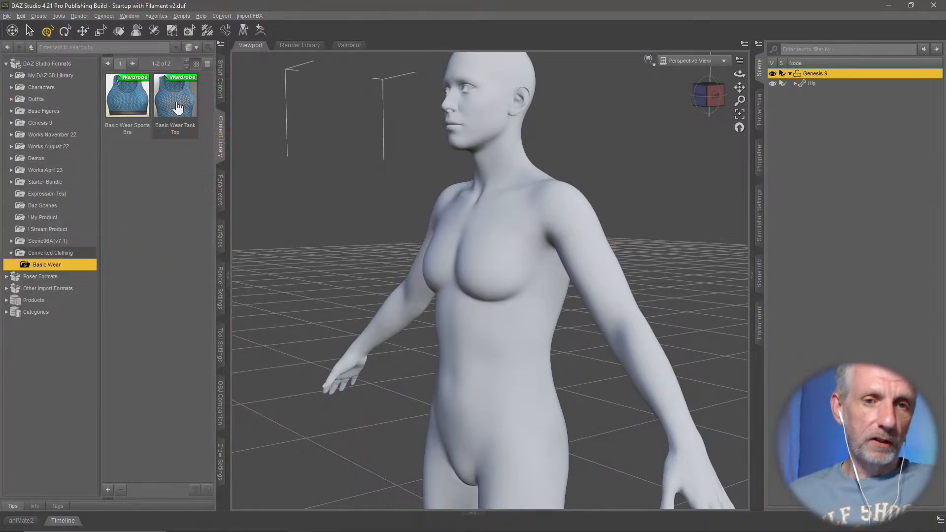
click(177, 107)
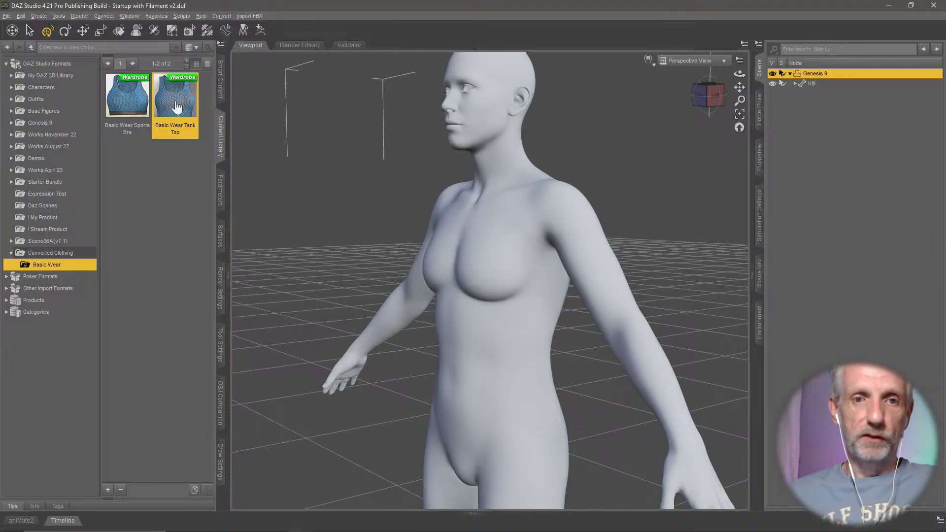
double_click(124, 100)
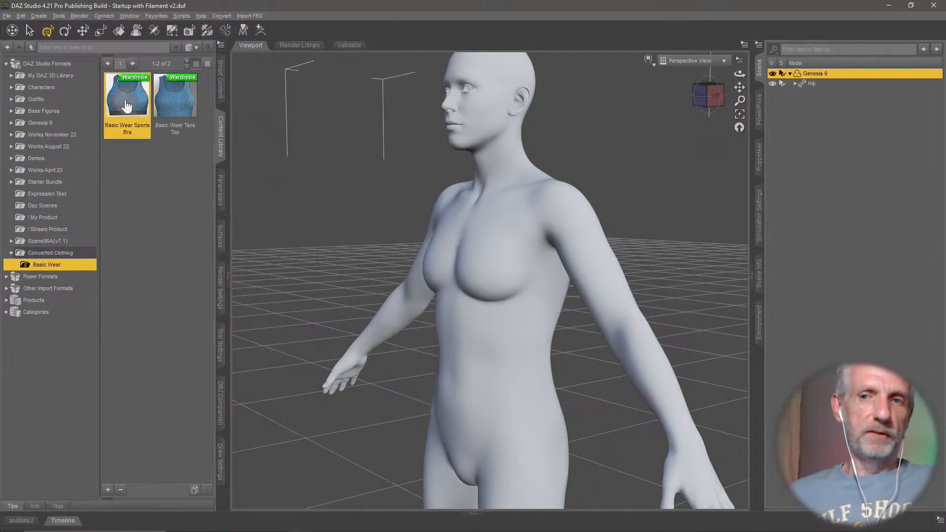
click(175, 161)
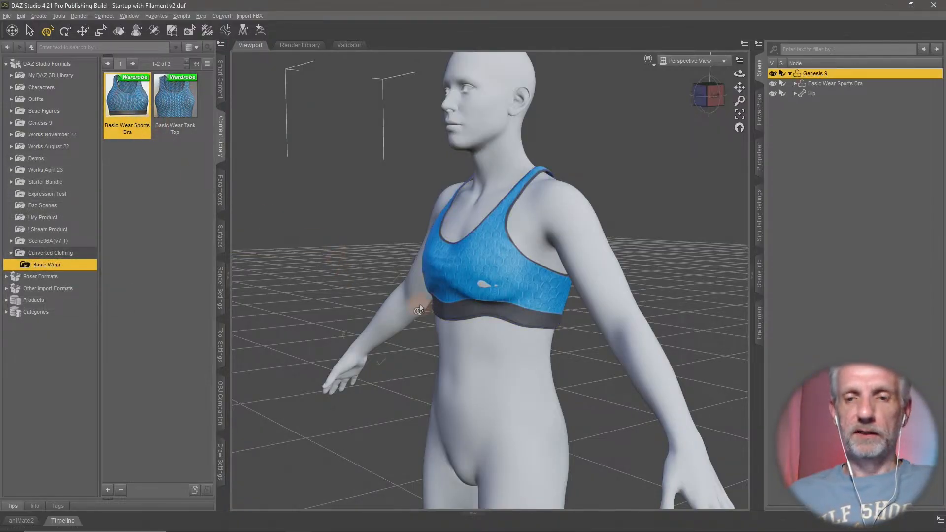
- Examine the poke-through on the chest of the converted Basic Wear Sports Bra from several angles
ctrl+alt+drag(421, 309, 417, 314)
scroll(420, 313, up, 6)
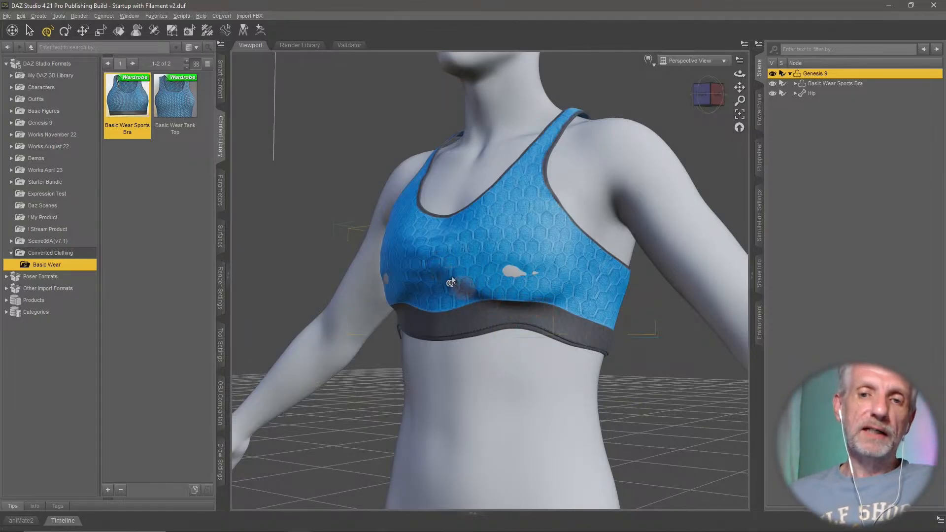
alt+drag(480, 298, 473, 322)
alt+drag(604, 336, 535, 335)
scroll(604, 336, down, 5)
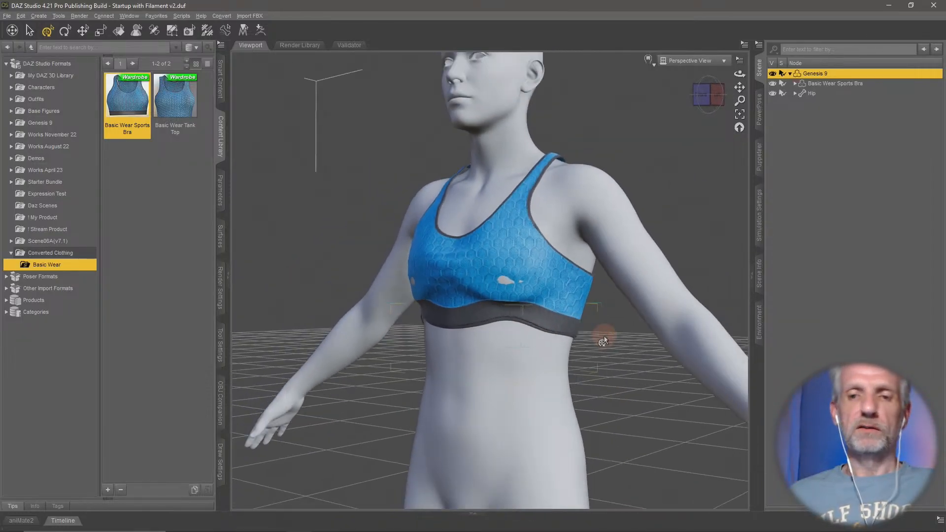
alt+right_drag(604, 335, 604, 363)
alt+drag(593, 346, 601, 339)
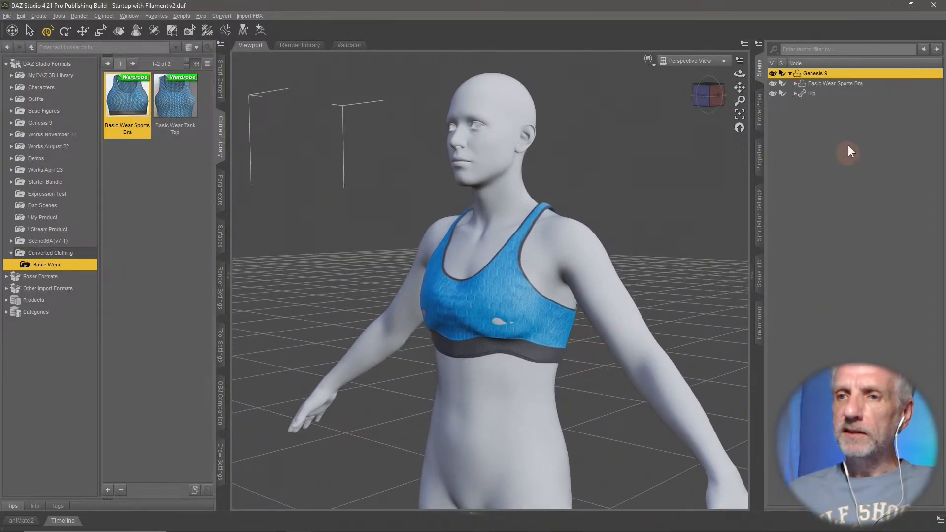
- Delete the Basic Wear Sports Bra from the scene and select the Genesis 9 figure
click(859, 84)
key(Delete)
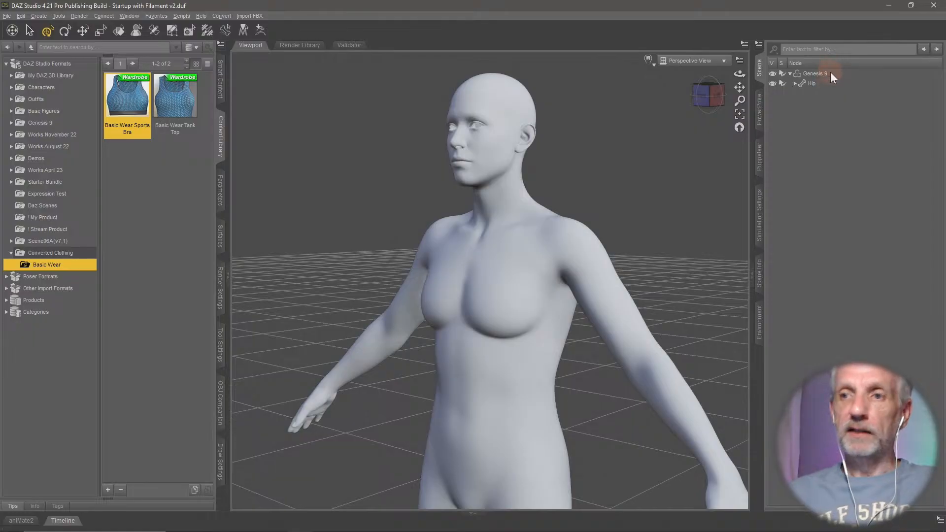
click(832, 75)
- Load the Basic Wear Sports Bra from Genesis 8 Starter Essentials, auto-fitting it to Genesis 9 as a Genesis 8 Male item
click(220, 79)
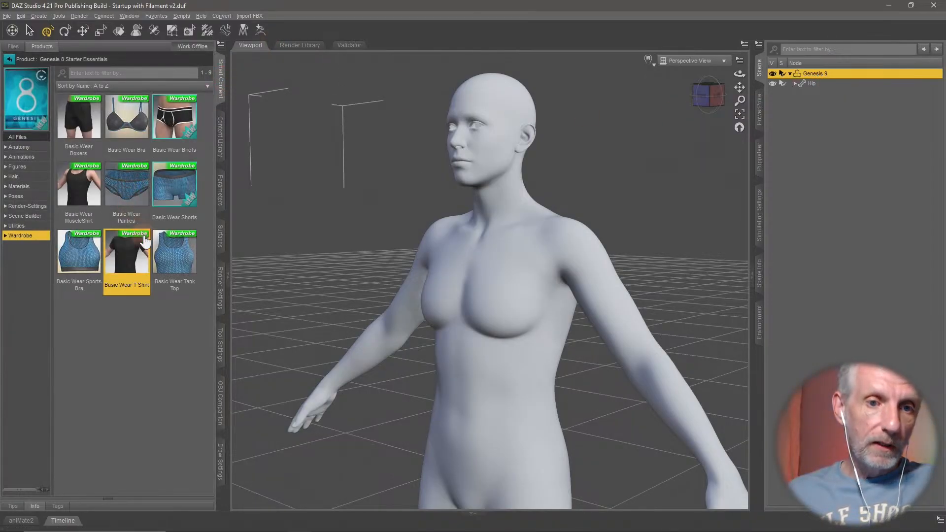
double_click(83, 261)
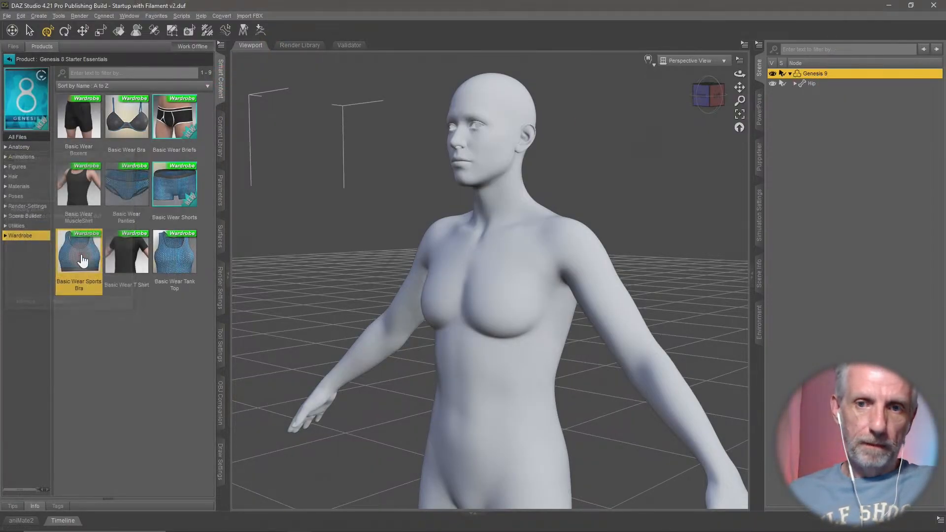
click(310, 119)
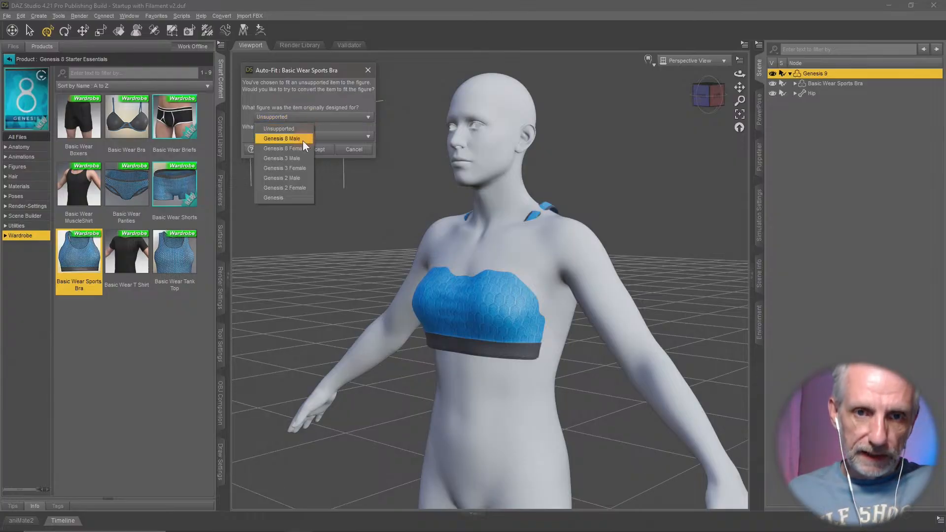
click(303, 140)
click(319, 150)
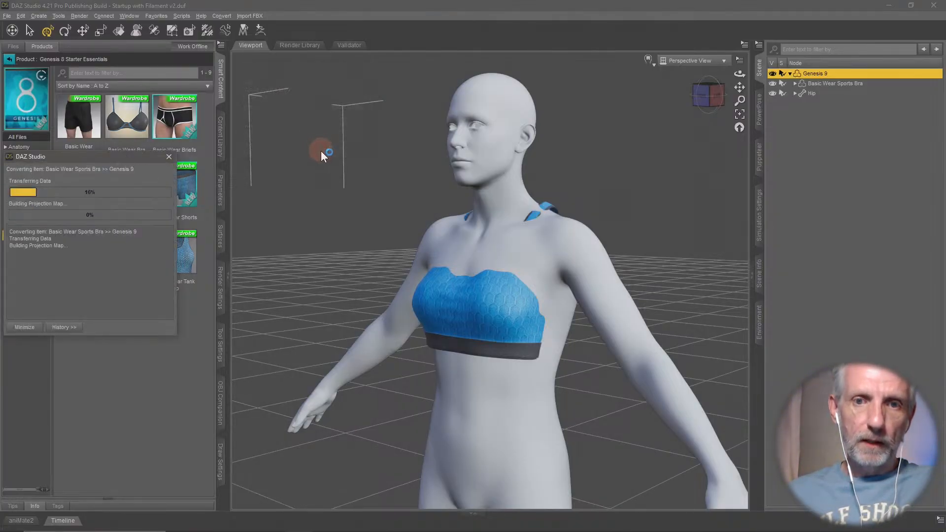
- Inspect the crease between the breasts of the fitted sports bra using the Wire Texture Shaded draw style
middle_drag(551, 392, 539, 391)
scroll(538, 386, down, 2)
scroll(538, 386, up, 6)
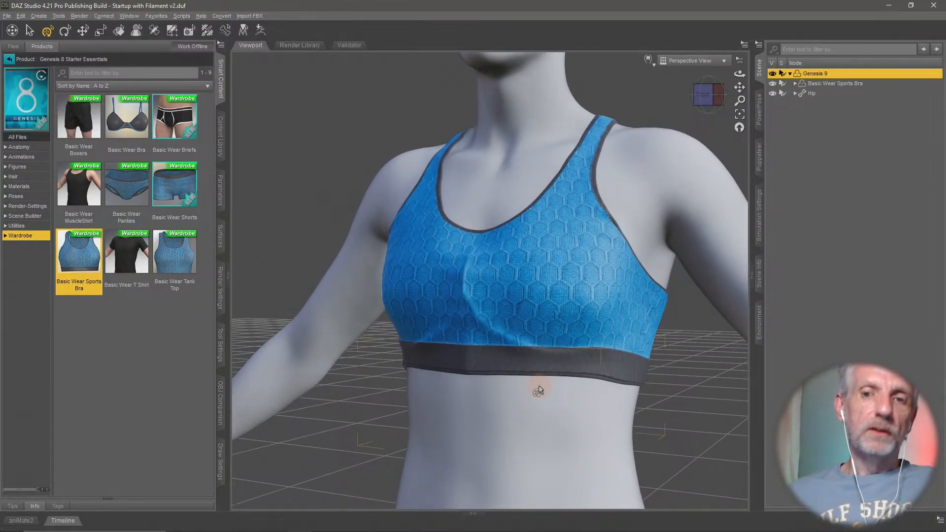
click(649, 60)
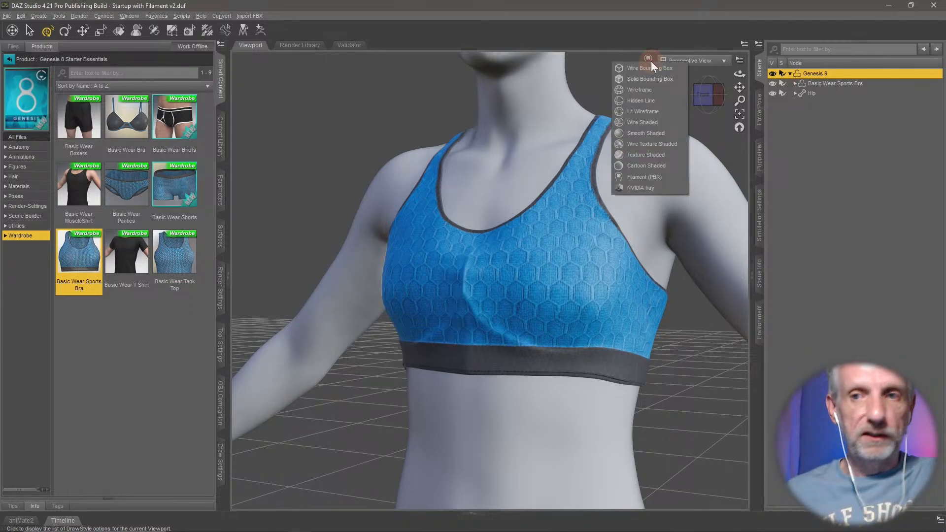
click(675, 144)
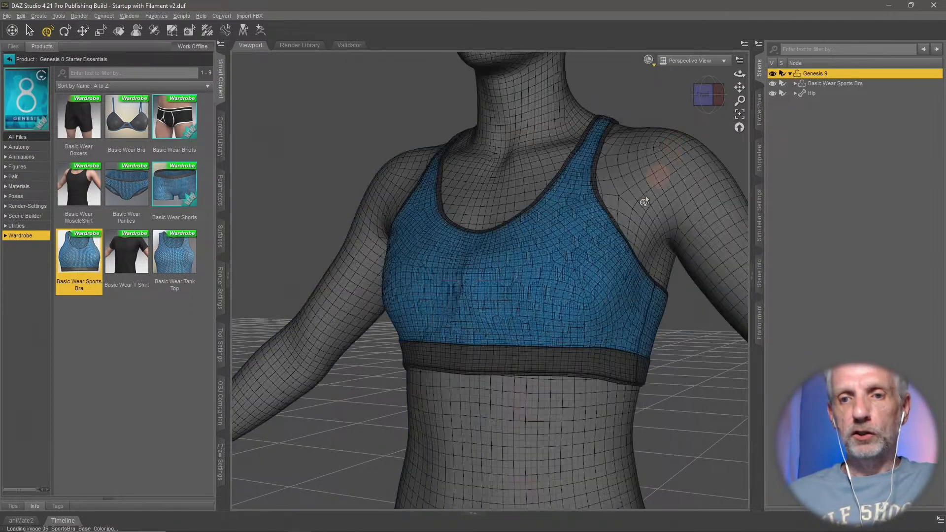
scroll(621, 270, up, 3)
scroll(486, 295, up, 5)
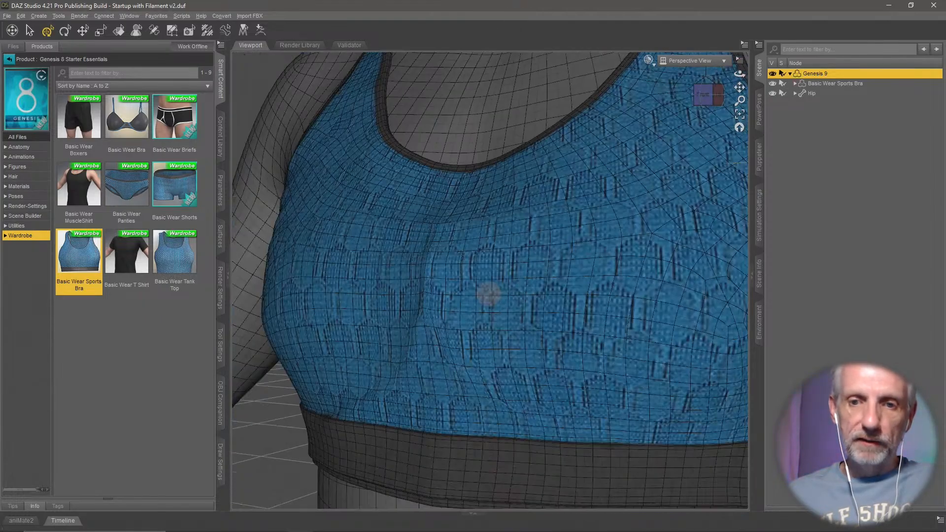
ctrl+alt+drag(488, 294, 487, 294)
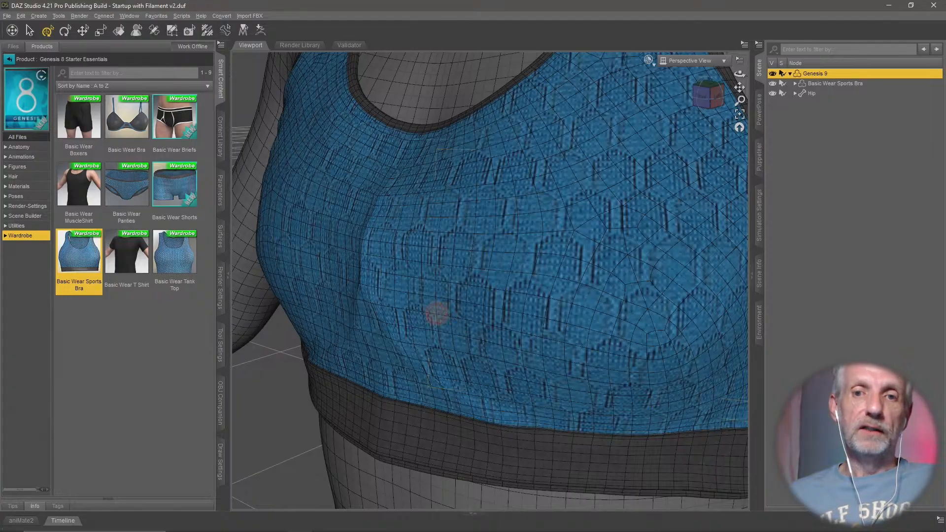
middle_drag(436, 315, 444, 313)
scroll(471, 272, down, 5)
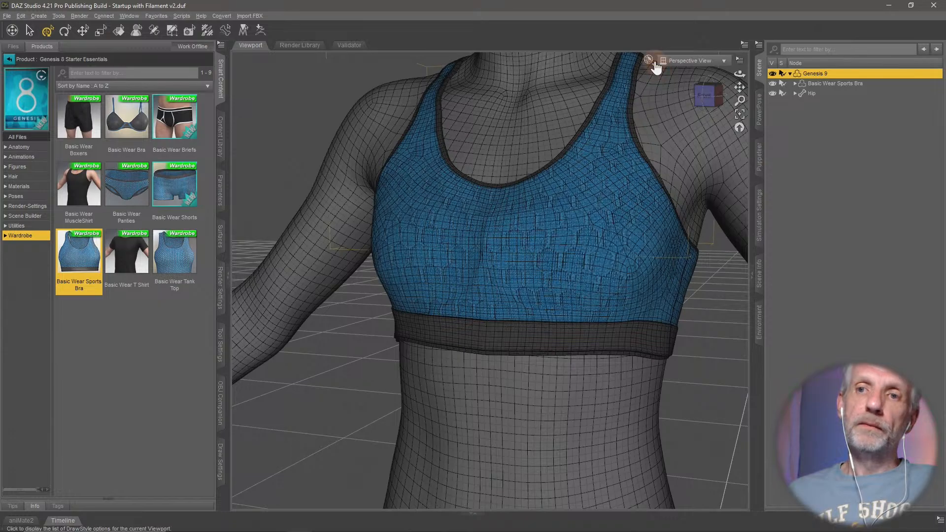
- Return the viewport to the Filament (PBR) draw style and review the sports bra's overall fit
click(654, 64)
click(661, 178)
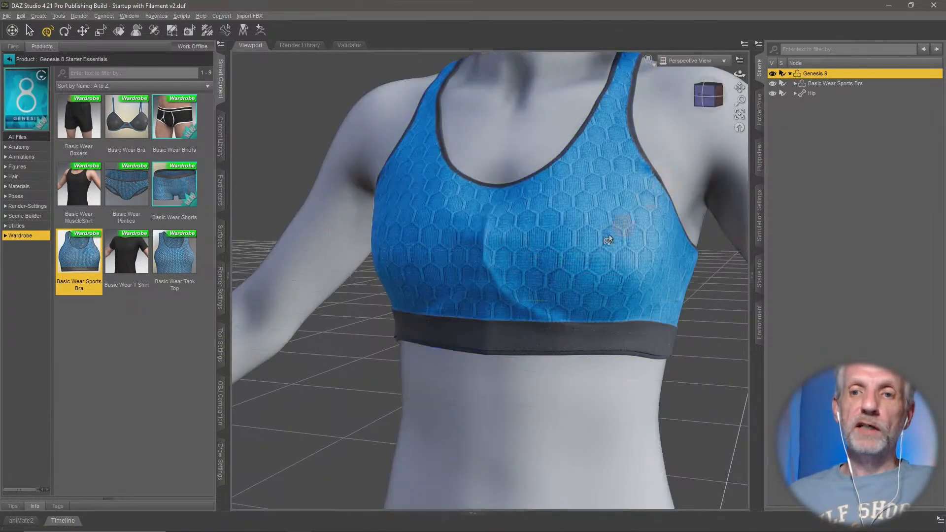
scroll(579, 316, down, 5)
mouse_move(573, 260)
alt+mouse_down()
mouse_move(628, 264)
mouse_move(567, 266)
alt+mouse_up()
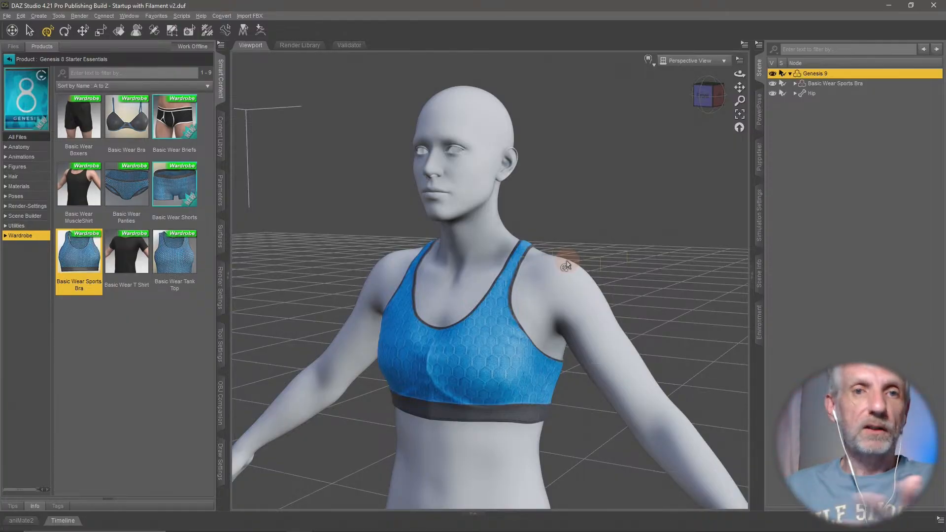
middle_drag(577, 276, 580, 276)
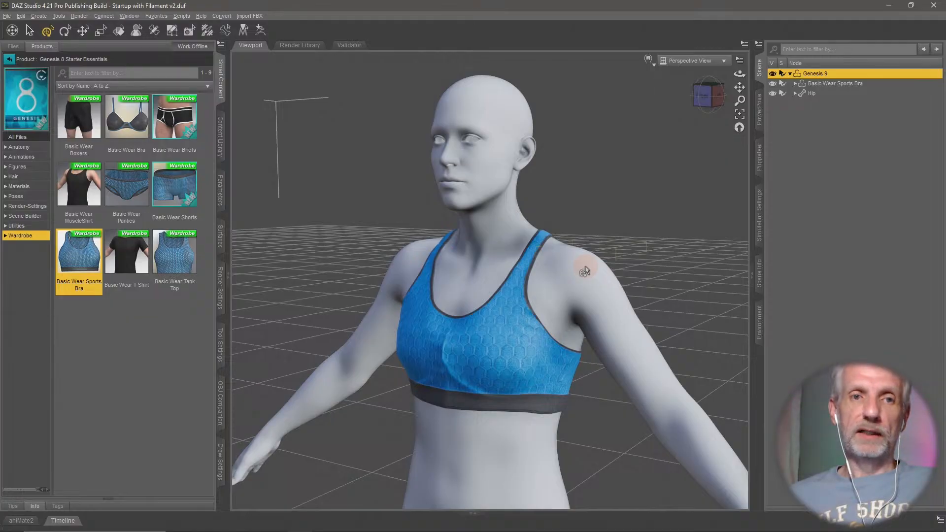
- Send the Genesis 9 figure with the fitted sports bra to Hexagon
click(8, 17)
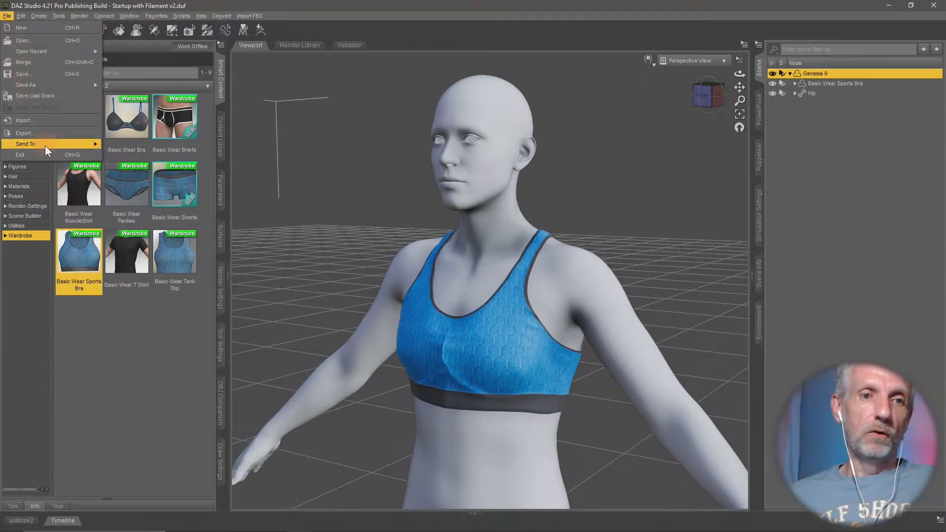
mouse_move(46, 146)
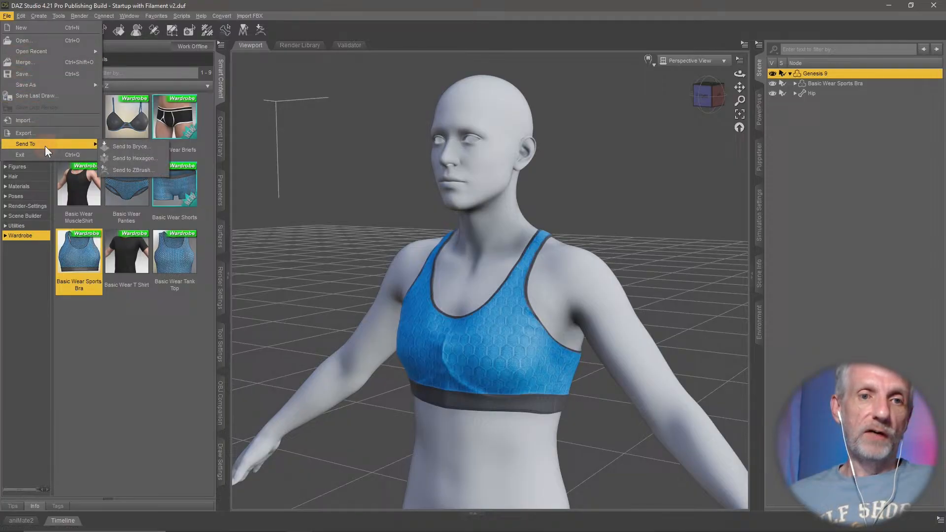
click(159, 159)
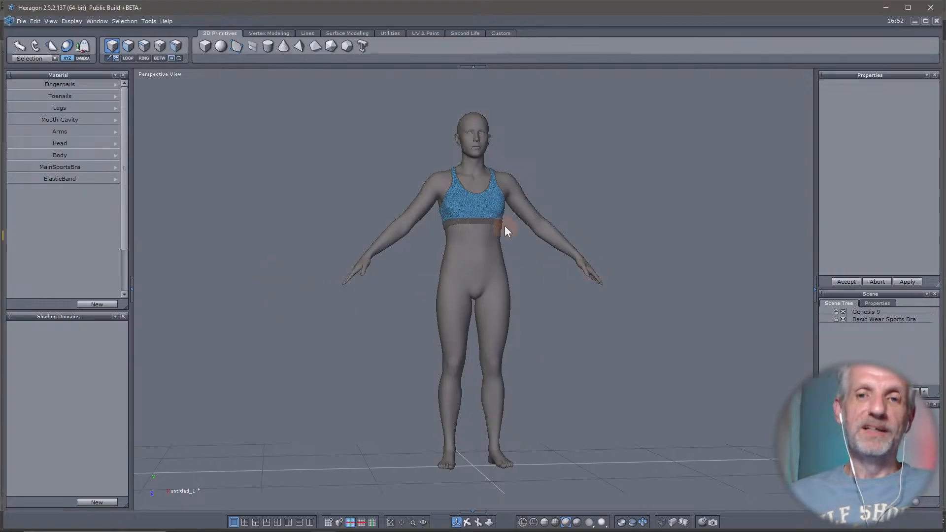
- Bring the figure's upper body into close view in Hexagon and expand the workspace to full screen
right_drag(504, 226, 363, 249)
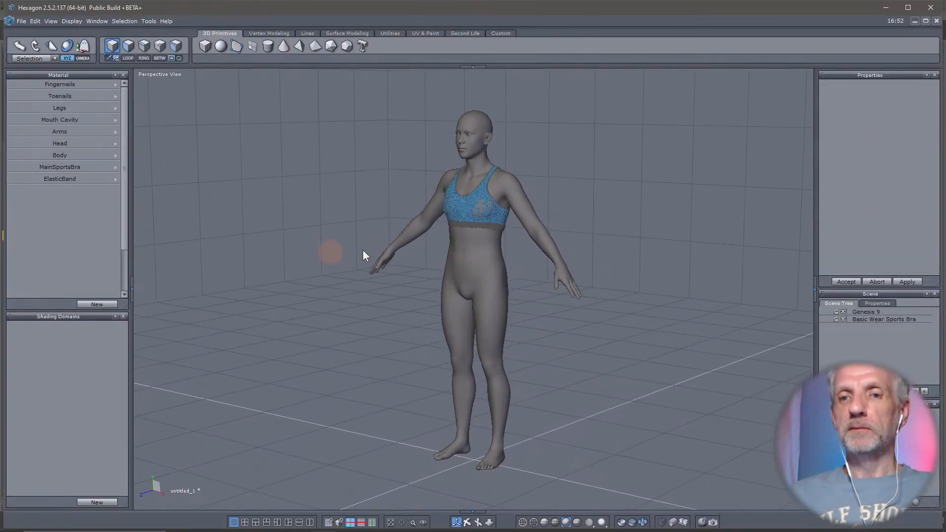
scroll(451, 233, up, 5)
middle_drag(520, 230, 494, 303)
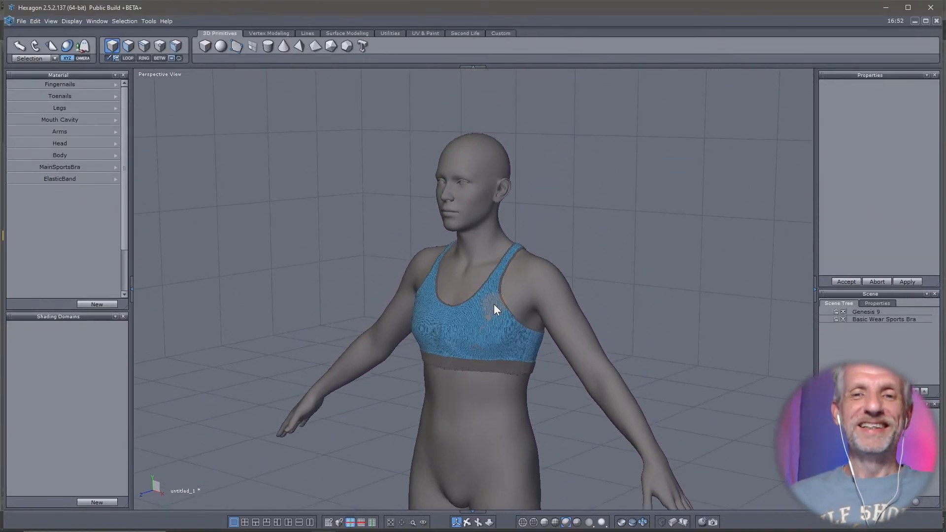
scroll(494, 305, up, 2)
mouse_move(493, 303)
right_down()
mouse_move(480, 300)
mouse_move(484, 292)
right_up()
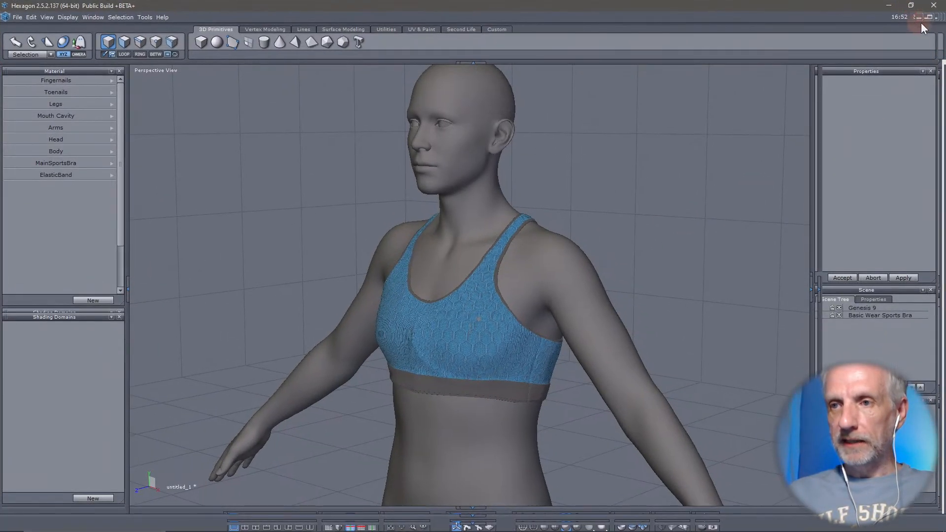
click(925, 20)
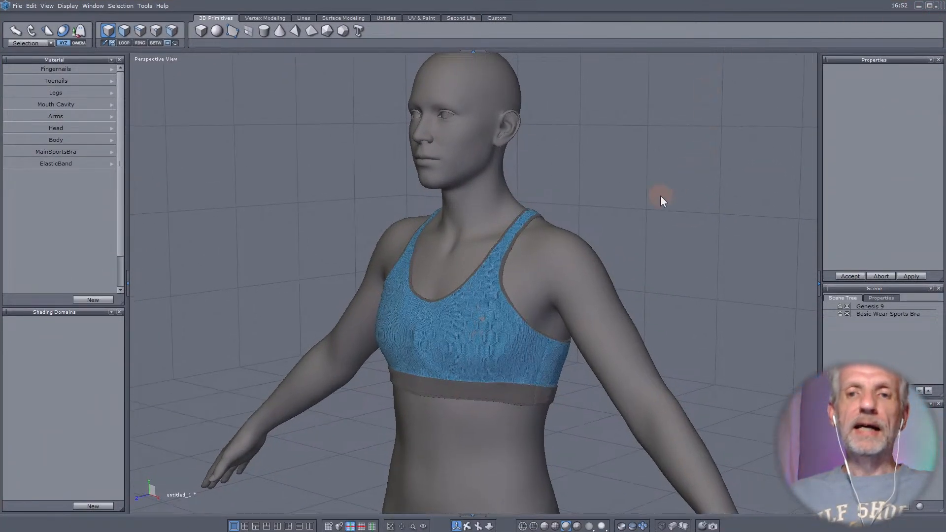
- Examine the sports bra's chest area in Hexagon from the front and the side
middle_drag(660, 197, 655, 215)
scroll(654, 212, up, 5)
scroll(655, 212, down, 5)
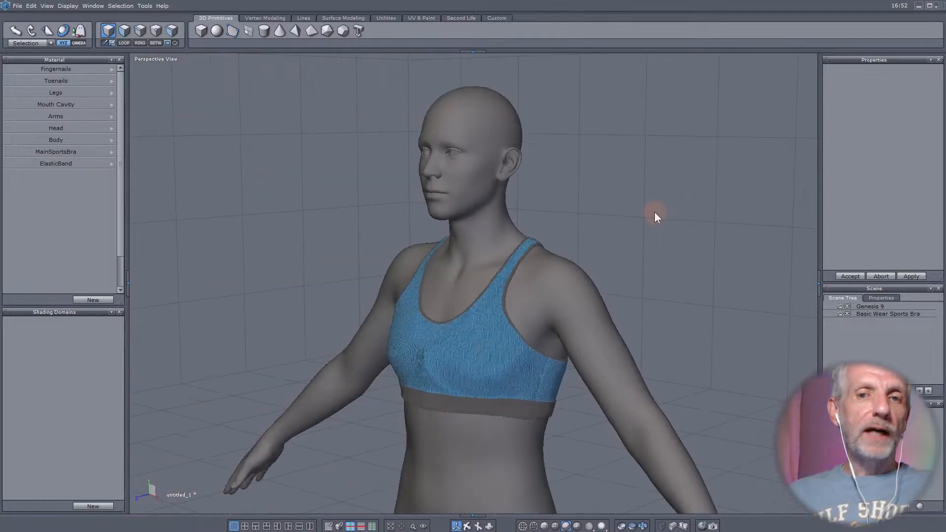
right_drag(490, 297, 328, 303)
scroll(471, 311, up, 5)
scroll(471, 311, down, 5)
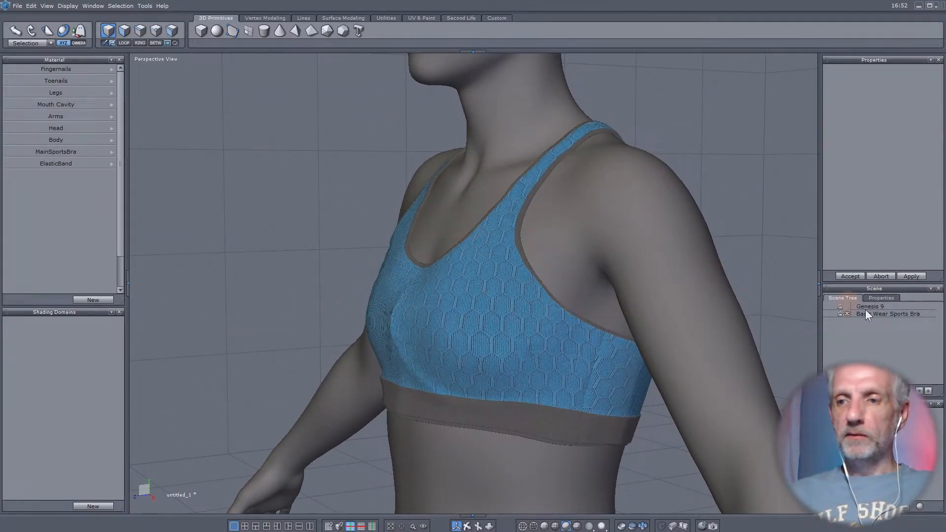
- Select the Basic Wear Sports Bra object in Hexagon and inspect its centre crease up close
click(897, 314)
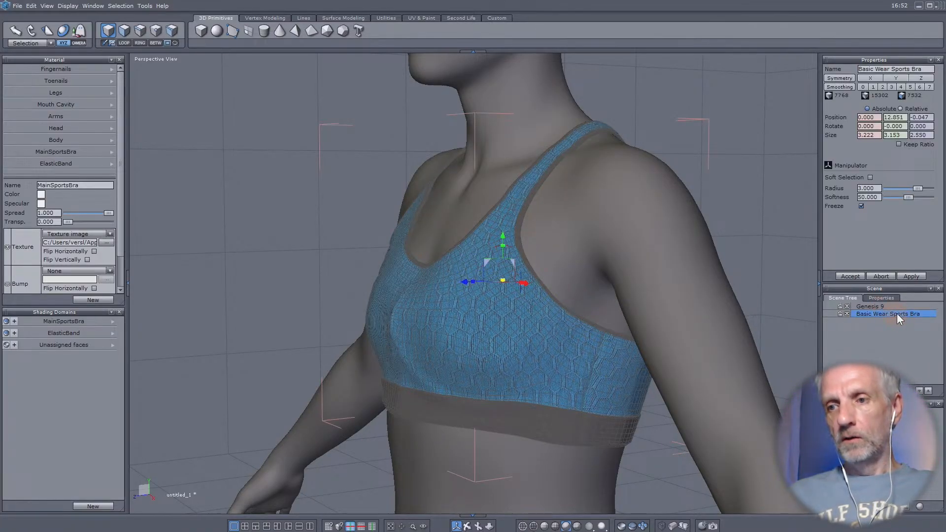
click(107, 32)
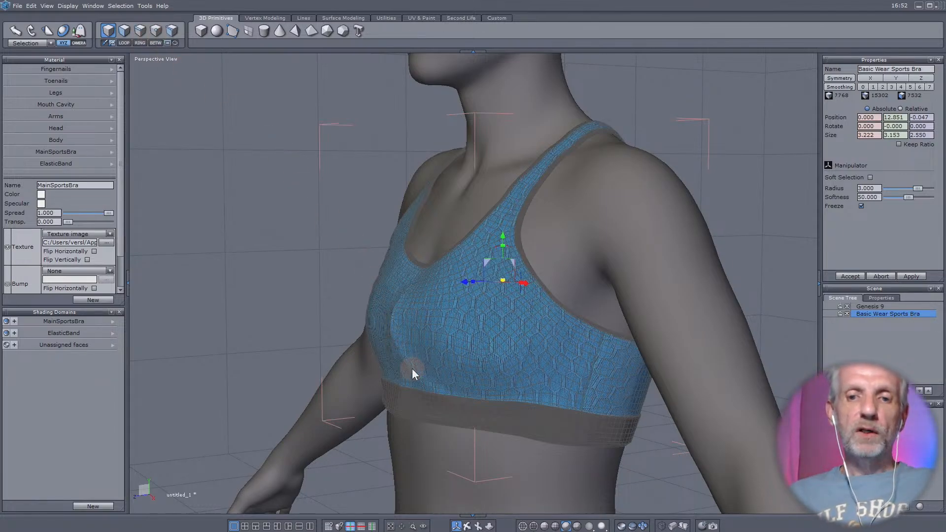
scroll(398, 362, down, 2)
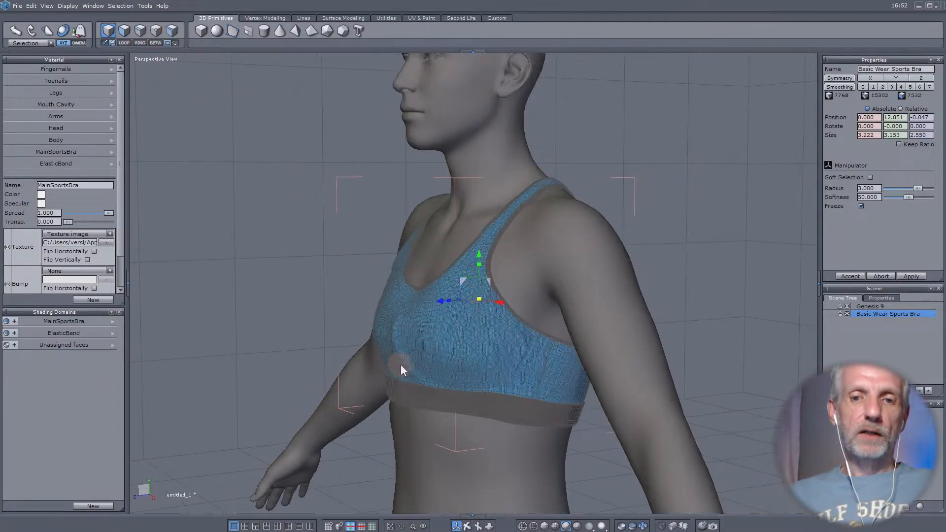
scroll(401, 366, up, 5)
scroll(401, 366, down, 1)
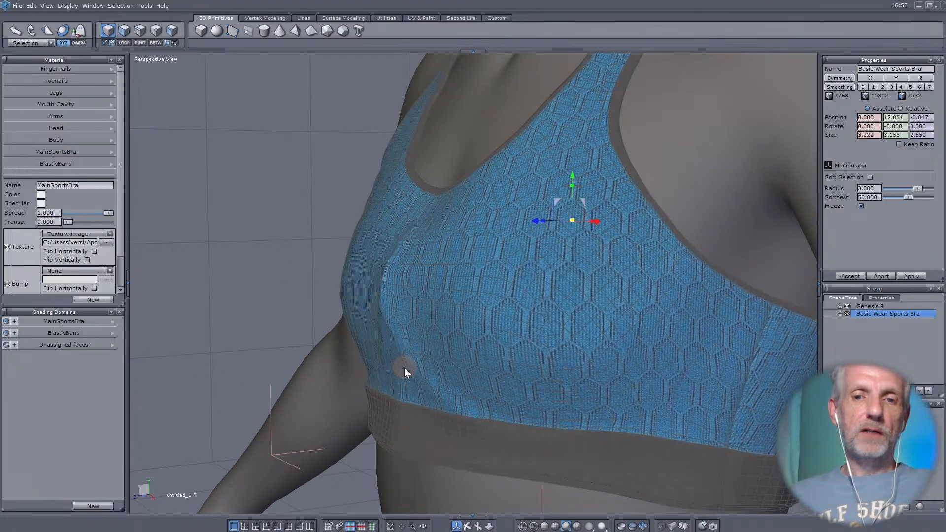
middle_drag(404, 368, 506, 336)
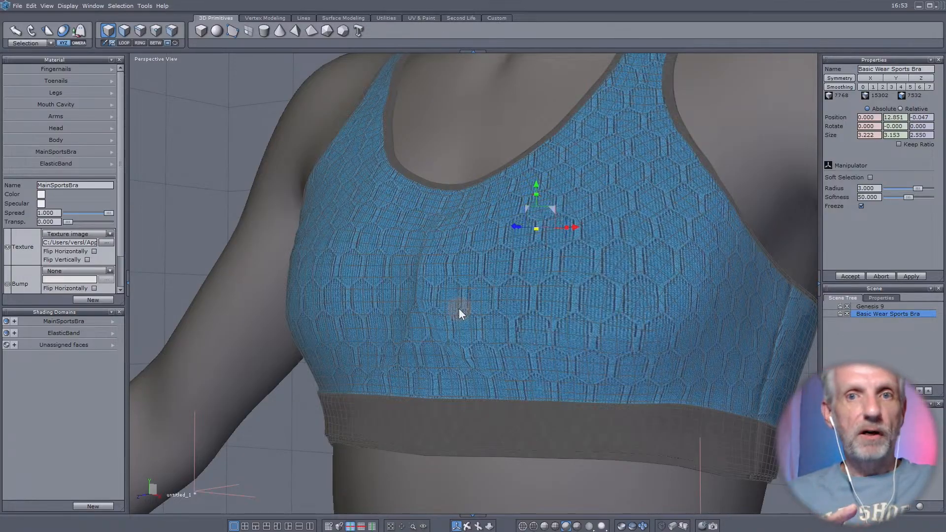
- Activate the Soften Tool for the sports bra and hide the Genesis 9 figure so only the bra's mesh shows
click(422, 18)
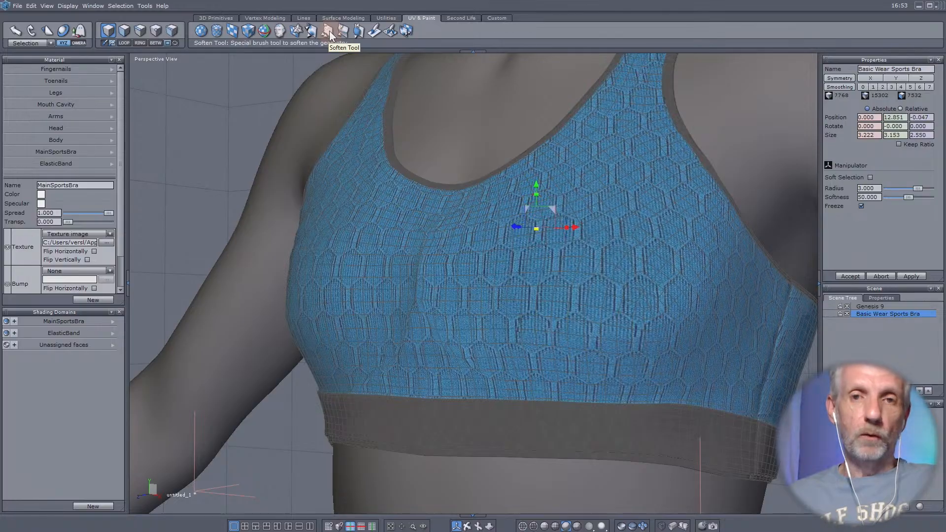
click(326, 31)
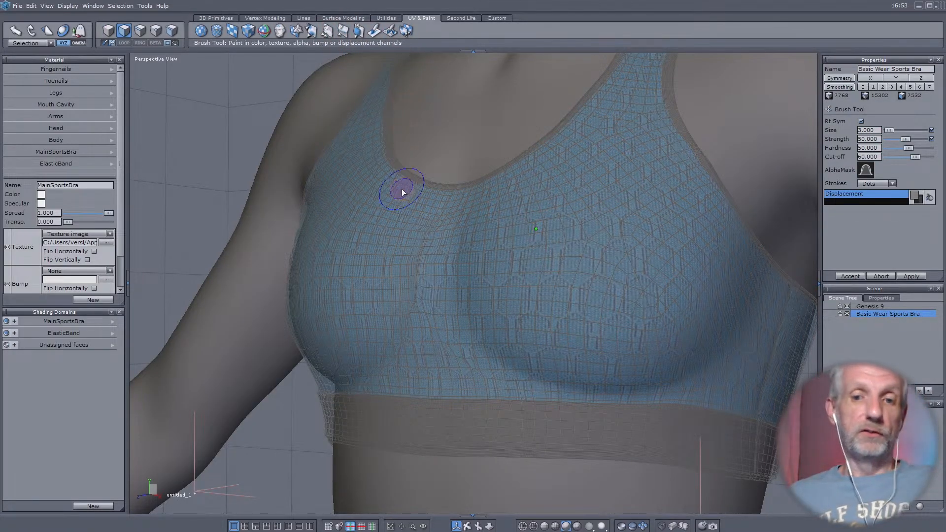
right_drag(427, 294, 378, 297)
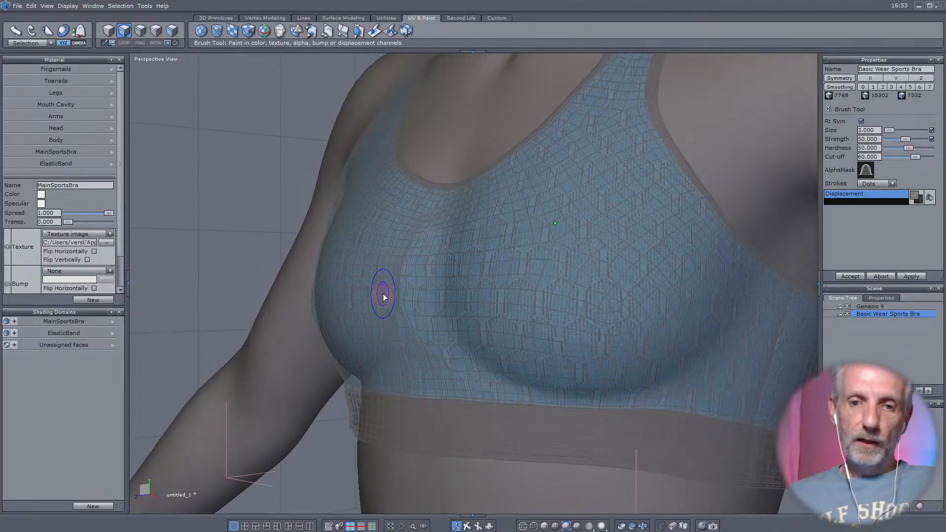
middle_drag(384, 297, 373, 273)
mouse_move(373, 273)
right_down()
mouse_move(403, 276)
mouse_move(389, 279)
right_up()
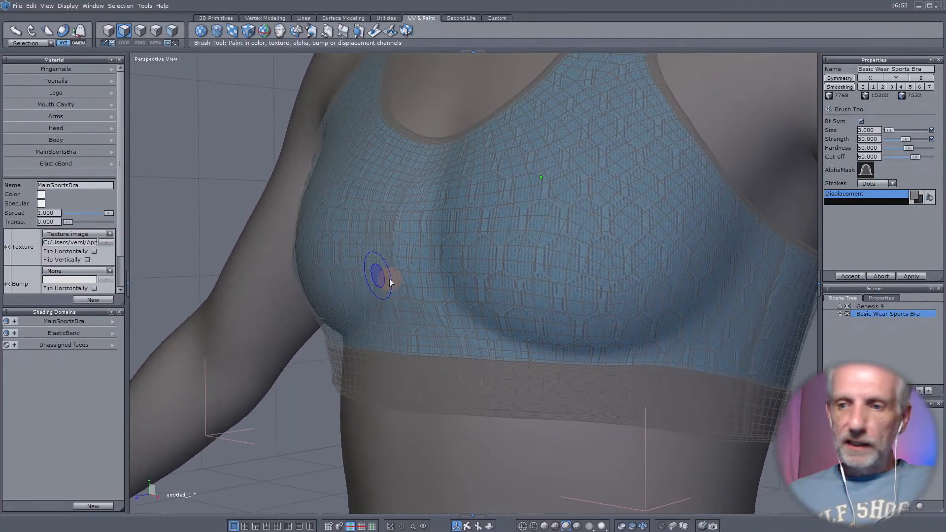
click(846, 306)
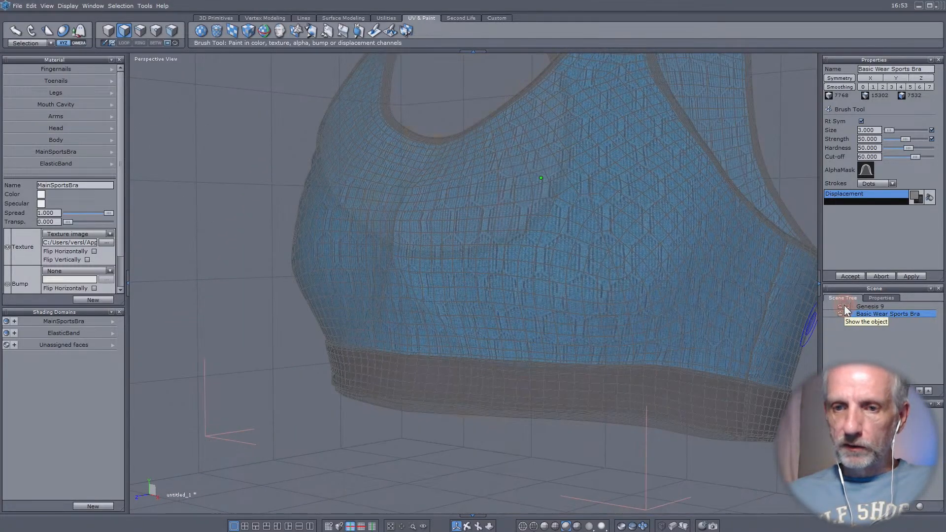
right_drag(536, 300, 505, 376)
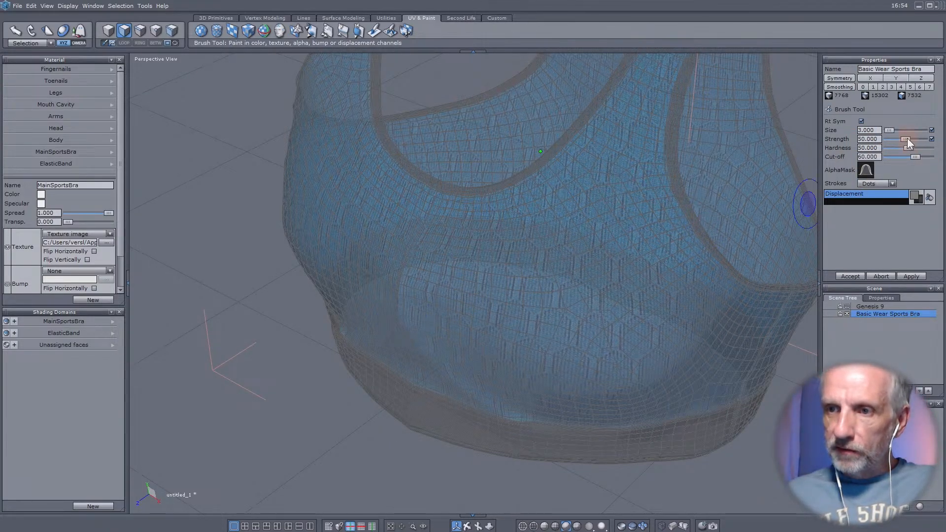
- Reduce the Soften brush strength to 25.714 and soften the crease at the front of the sports bra
drag(906, 138, 897, 138)
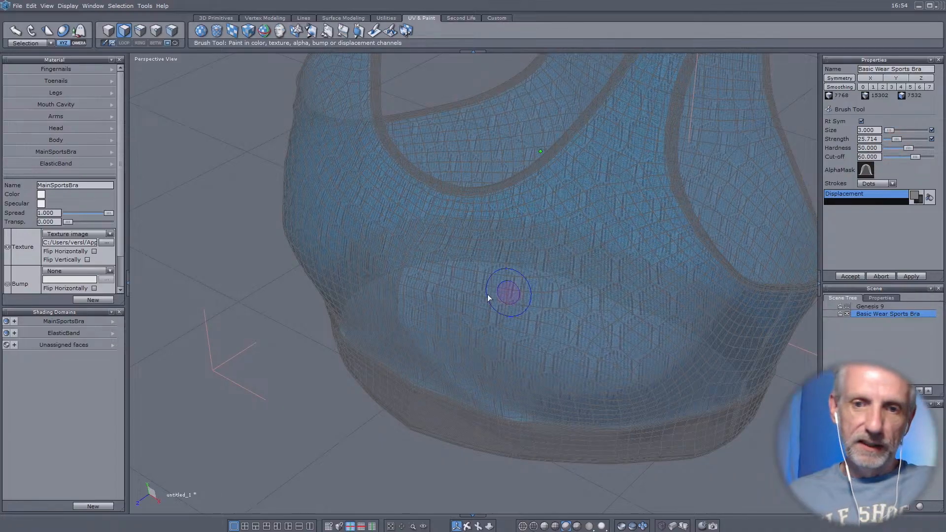
middle_drag(488, 298, 411, 275)
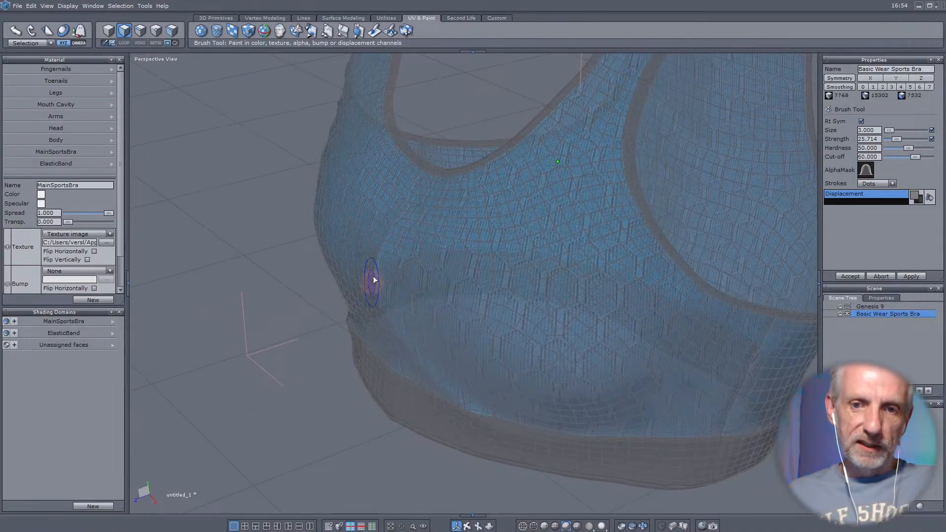
mouse_move(373, 280)
mouse_down()
mouse_move(385, 330)
mouse_move(385, 268)
mouse_move(447, 270)
mouse_move(389, 249)
mouse_move(374, 309)
mouse_move(418, 369)
mouse_move(370, 271)
mouse_move(414, 359)
mouse_move(477, 414)
mouse_move(428, 376)
mouse_up()
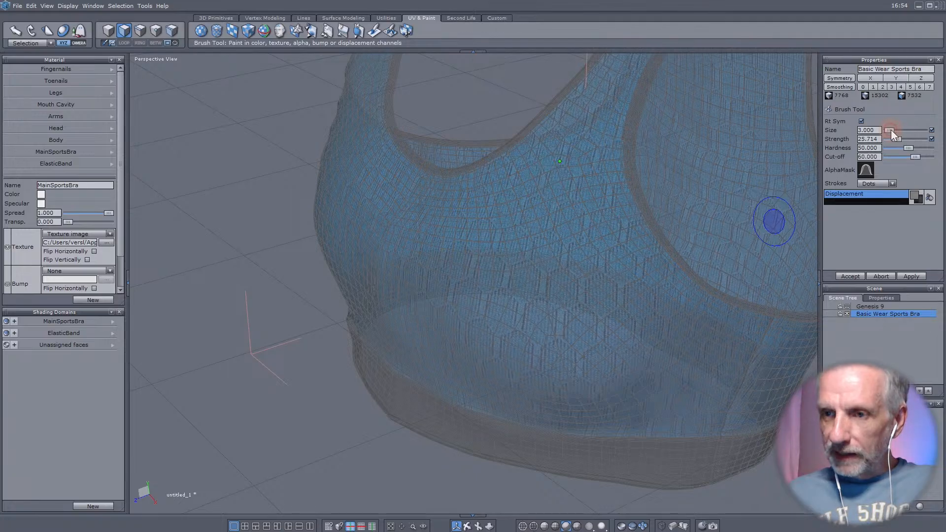
- Set the Soften brush size to 6 and smooth the bra's front between and below the breasts
drag(891, 131, 894, 131)
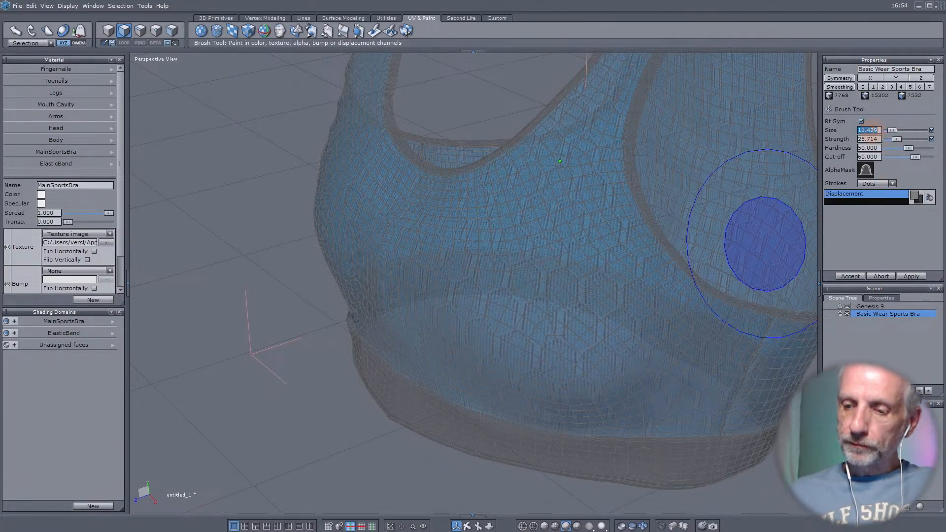
mouse_move(421, 307)
middle_down()
mouse_move(505, 258)
mouse_move(698, 272)
mouse_move(772, 299)
mouse_move(727, 282)
mouse_move(554, 311)
mouse_move(502, 302)
mouse_move(518, 342)
middle_up()
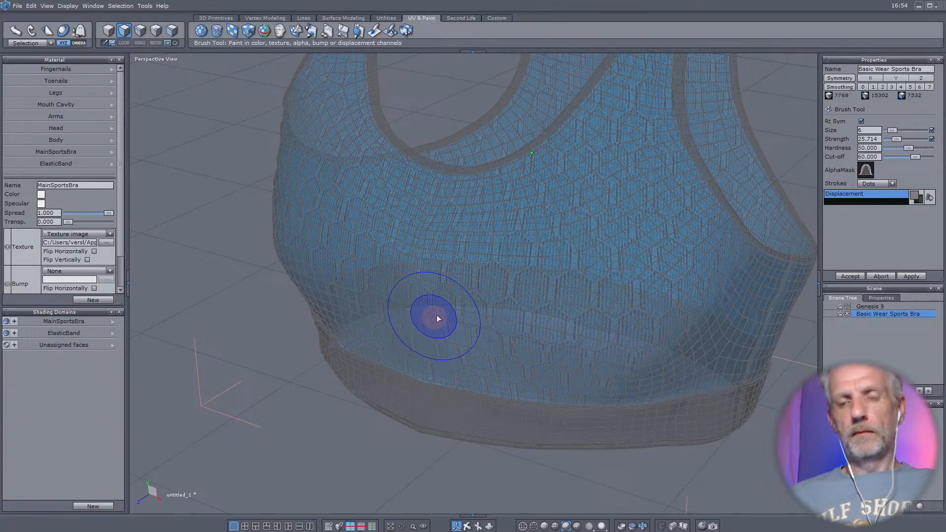
mouse_move(435, 317)
middle_down()
mouse_move(619, 266)
mouse_move(475, 364)
mouse_move(476, 385)
middle_up()
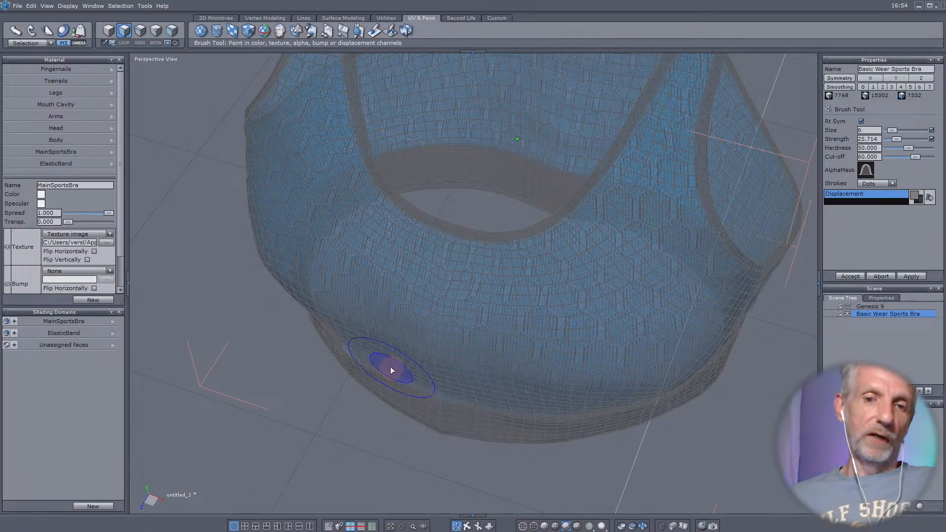
mouse_move(390, 366)
middle_down()
mouse_move(415, 297)
mouse_move(409, 305)
middle_up()
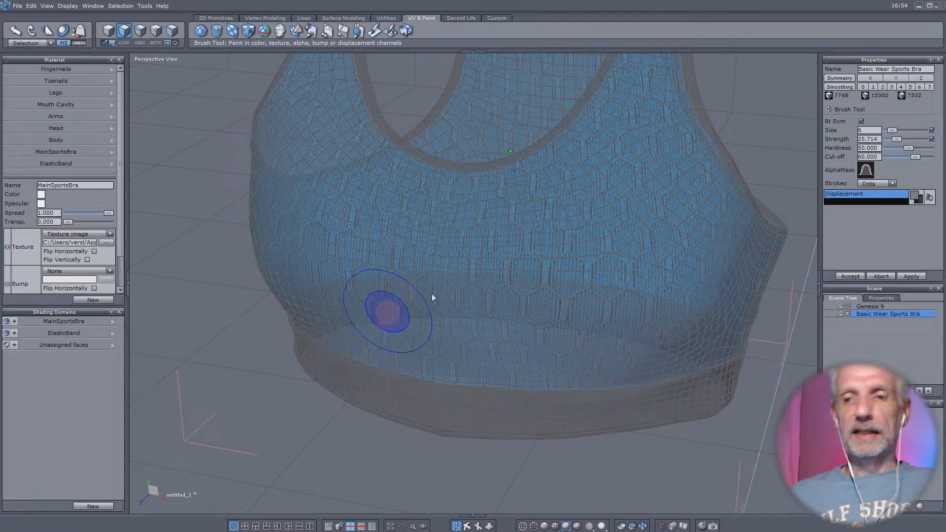
middle_drag(396, 312, 351, 326)
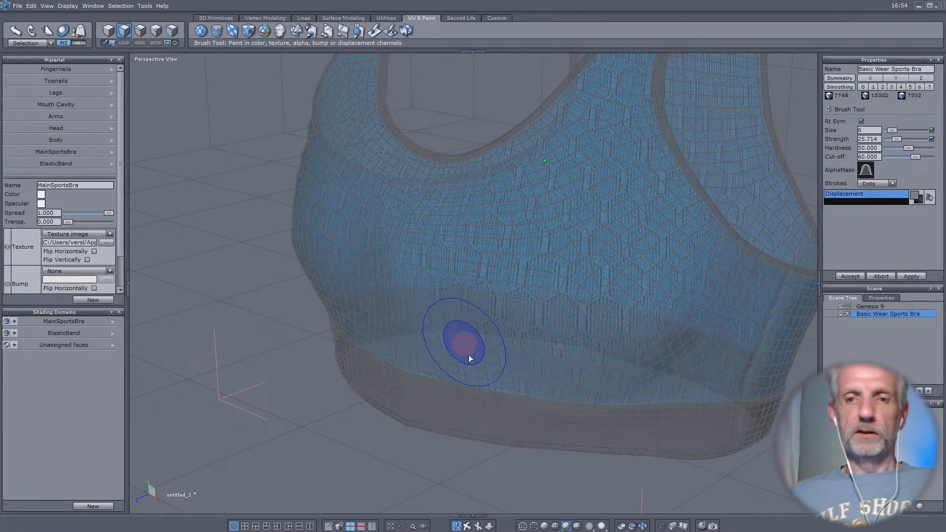
- Soften the remaining crease on the opposite side of the bra's front, down towards the elastic band
middle_drag(387, 302, 605, 294)
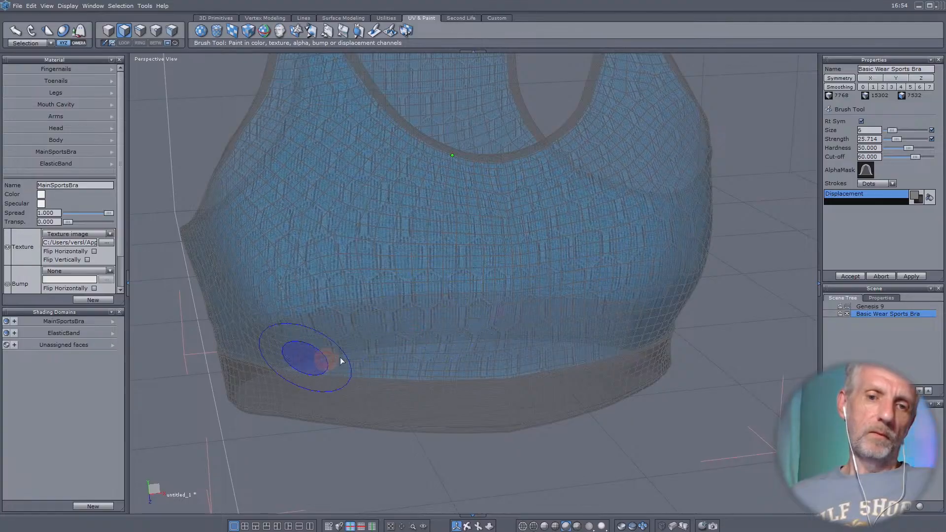
mouse_move(439, 359)
middle_down()
mouse_move(356, 356)
mouse_move(644, 342)
mouse_move(729, 309)
mouse_move(684, 362)
mouse_move(678, 323)
mouse_move(646, 344)
mouse_move(684, 342)
mouse_move(670, 345)
mouse_move(581, 264)
middle_up()
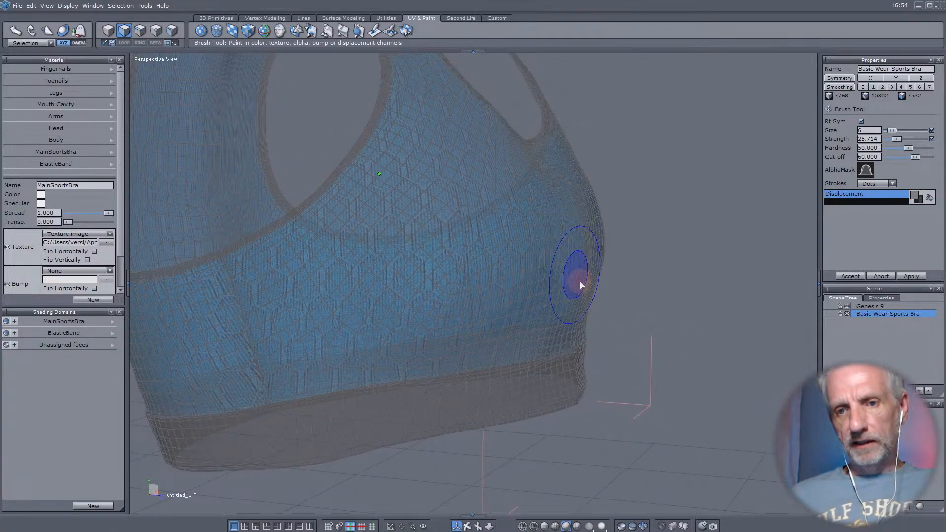
mouse_move(580, 281)
mouse_down()
mouse_move(590, 244)
mouse_move(542, 297)
mouse_move(600, 229)
mouse_move(583, 264)
mouse_move(593, 284)
mouse_move(495, 348)
mouse_move(613, 260)
mouse_move(577, 325)
mouse_up()
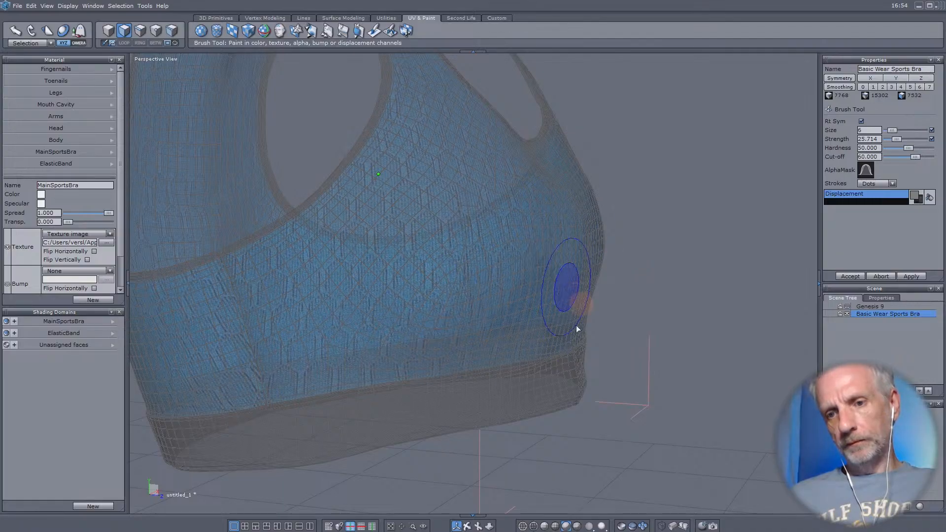
mouse_move(524, 274)
middle_down()
mouse_move(218, 311)
mouse_move(221, 322)
middle_up()
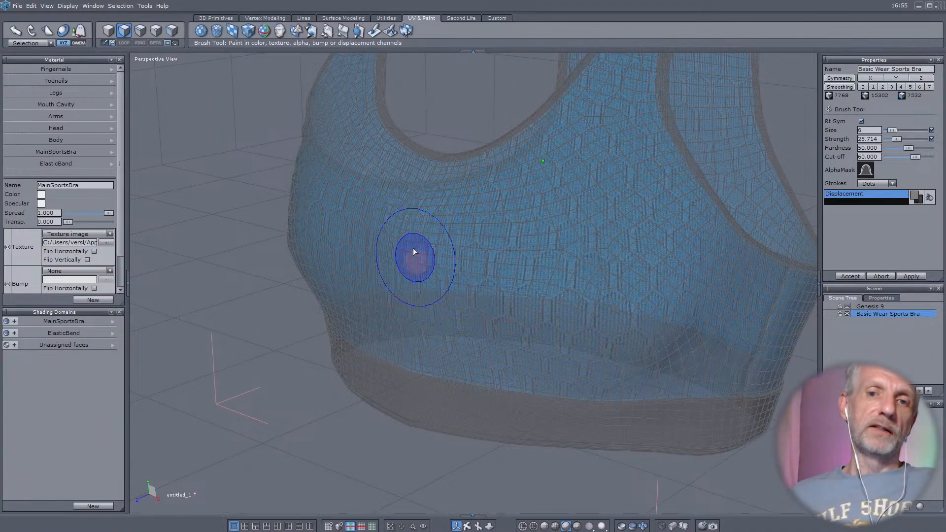
- Inspect the softened bra from several sides, show the Genesis 9 figure again and check the bra for body poke-through
scroll(372, 228, down, 2)
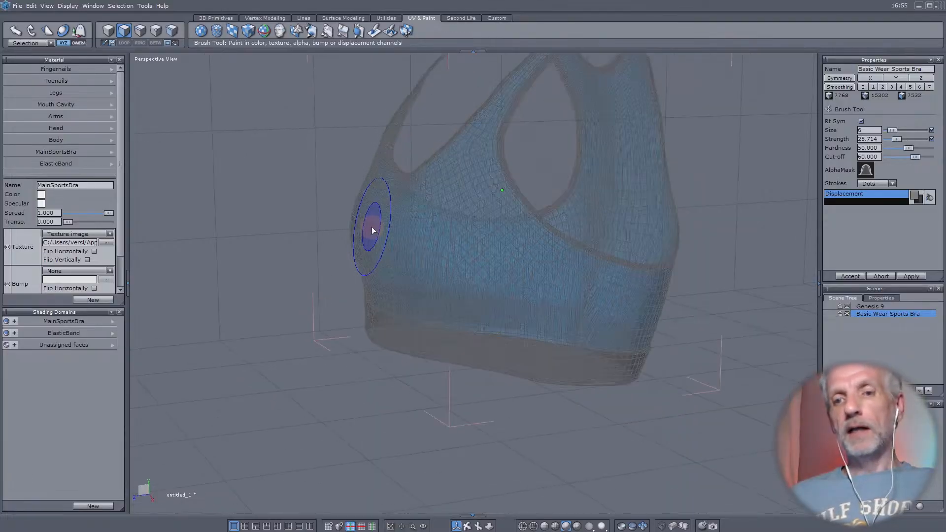
mouse_move(373, 234)
right_down()
mouse_move(456, 238)
mouse_move(416, 262)
mouse_move(454, 282)
right_up()
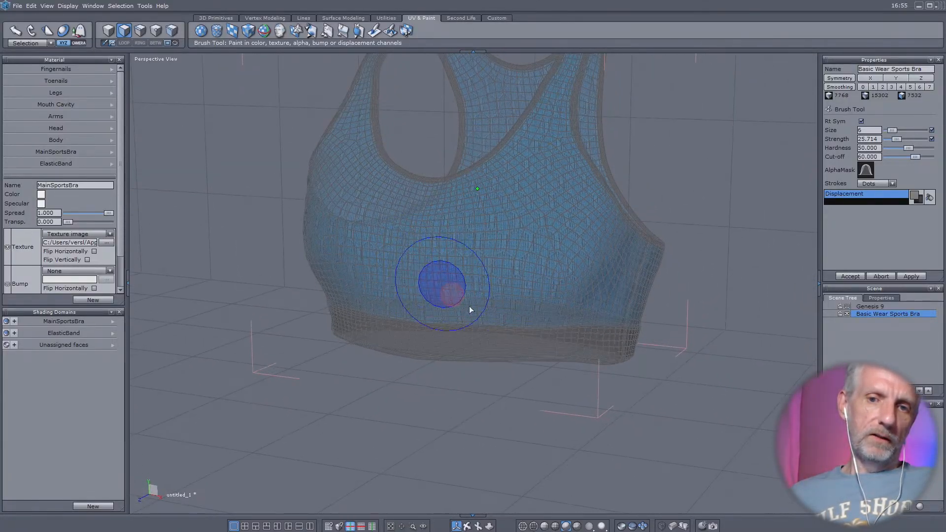
right_drag(559, 300, 99, 286)
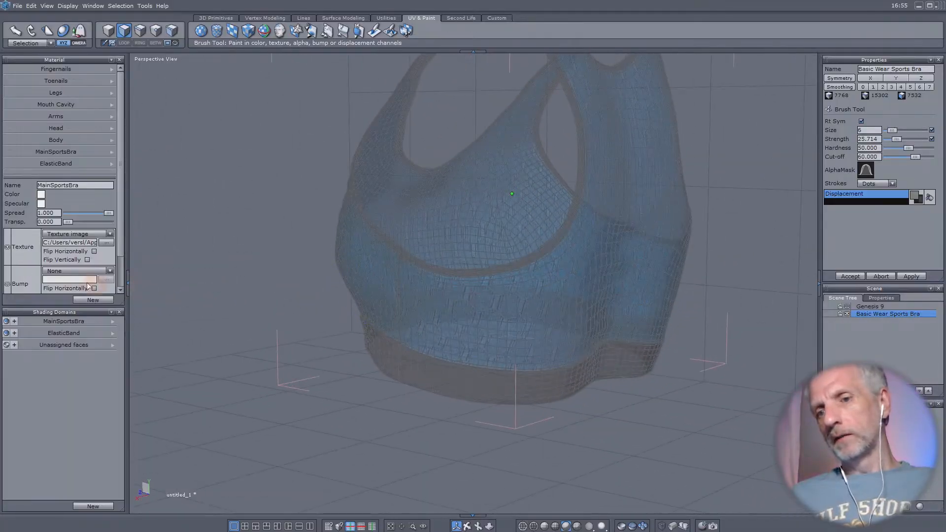
right_drag(580, 291, 614, 241)
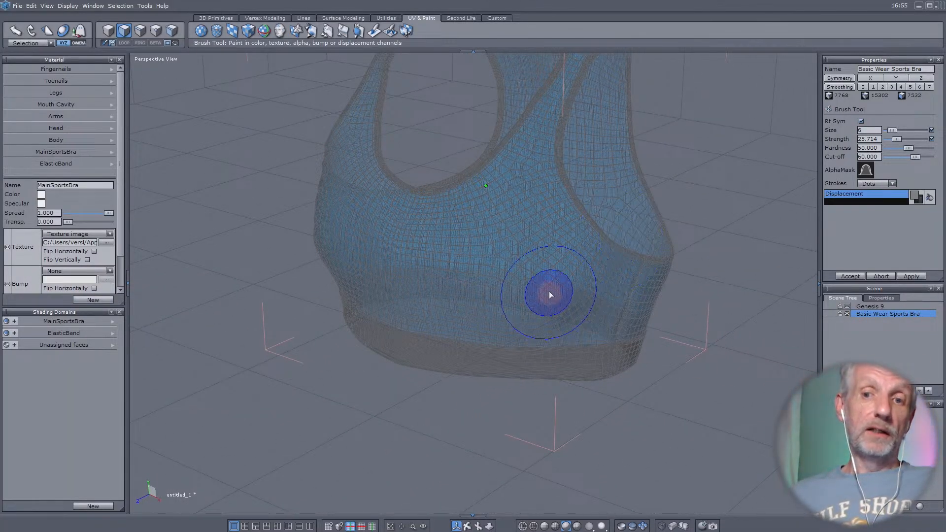
middle_drag(505, 270, 504, 350)
right_drag(505, 350, 502, 309)
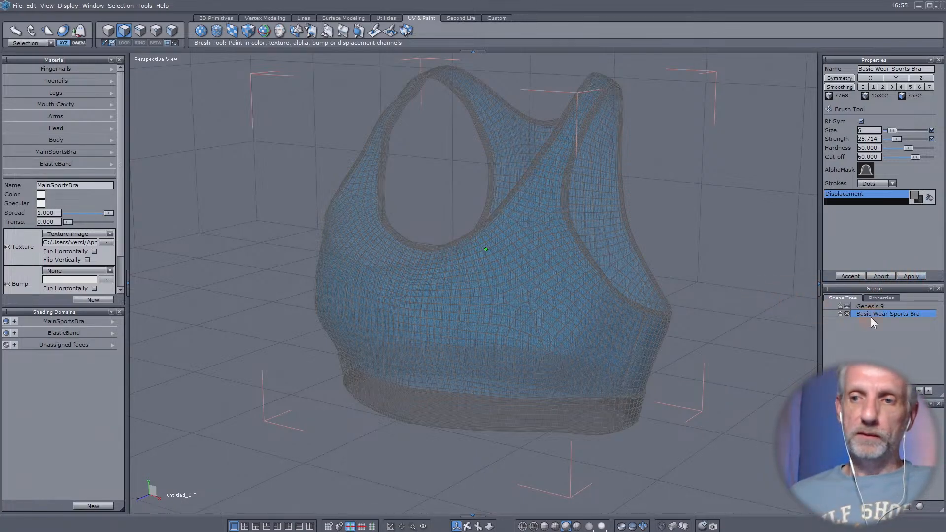
click(847, 307)
mouse_move(639, 359)
middle_down()
mouse_move(549, 358)
mouse_move(686, 345)
mouse_move(792, 356)
mouse_move(592, 352)
mouse_move(581, 312)
middle_up()
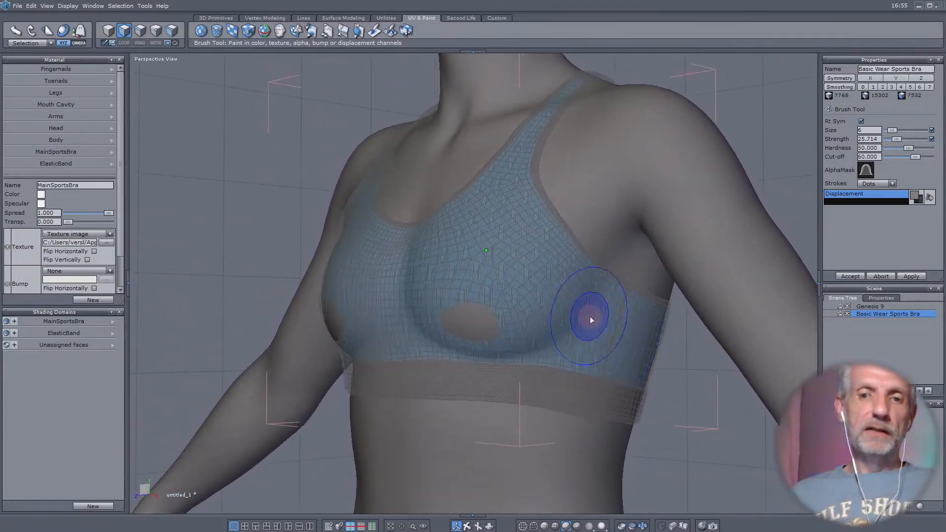
scroll(531, 323, up, 4)
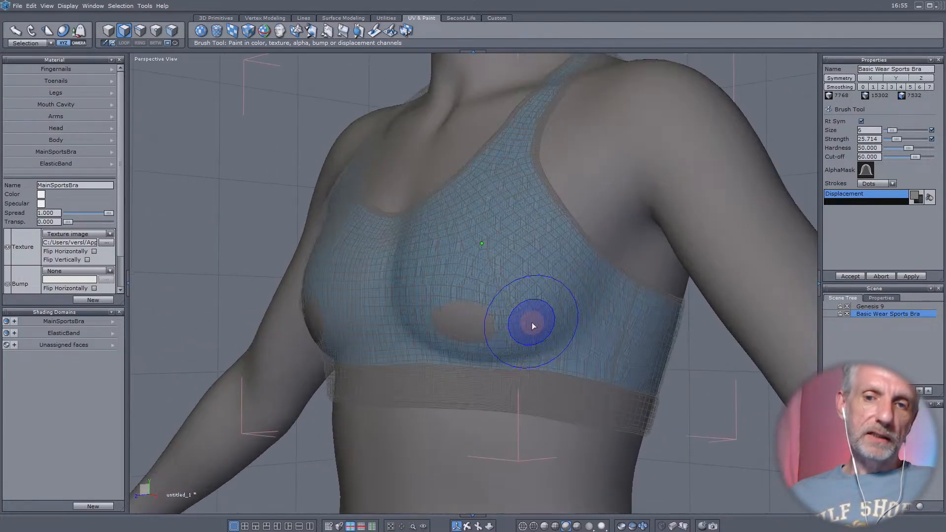
middle_drag(537, 325, 462, 328)
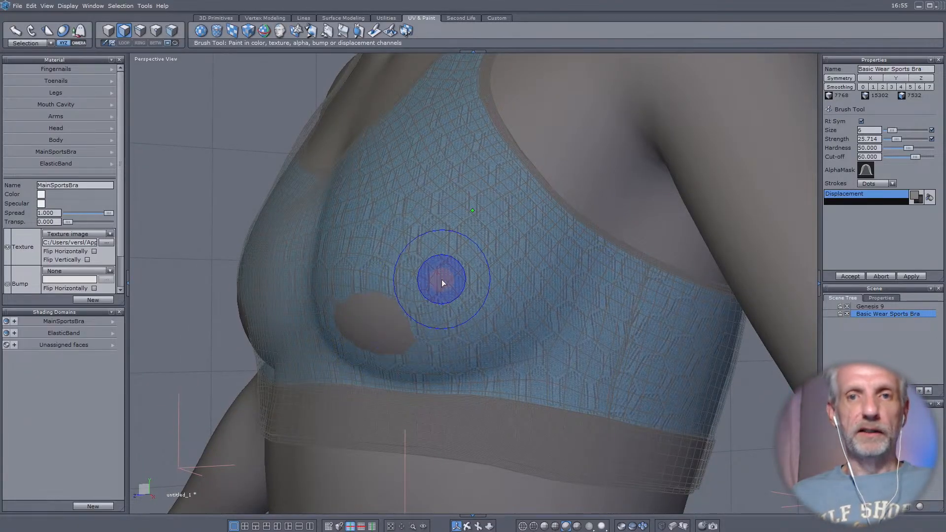
- Inflate the bra's surface over the exposed breast areas on both sides, using brush size 6 and strength 22.857
click(359, 32)
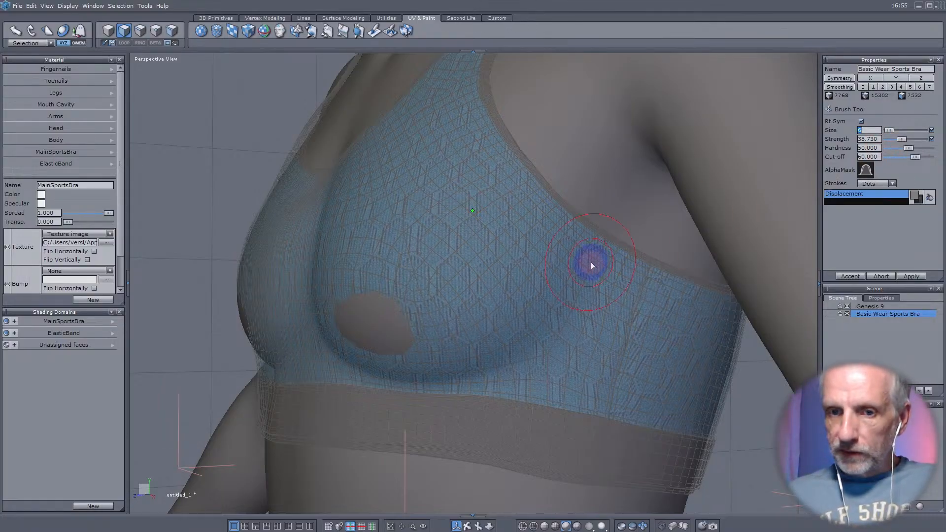
drag(900, 138, 895, 140)
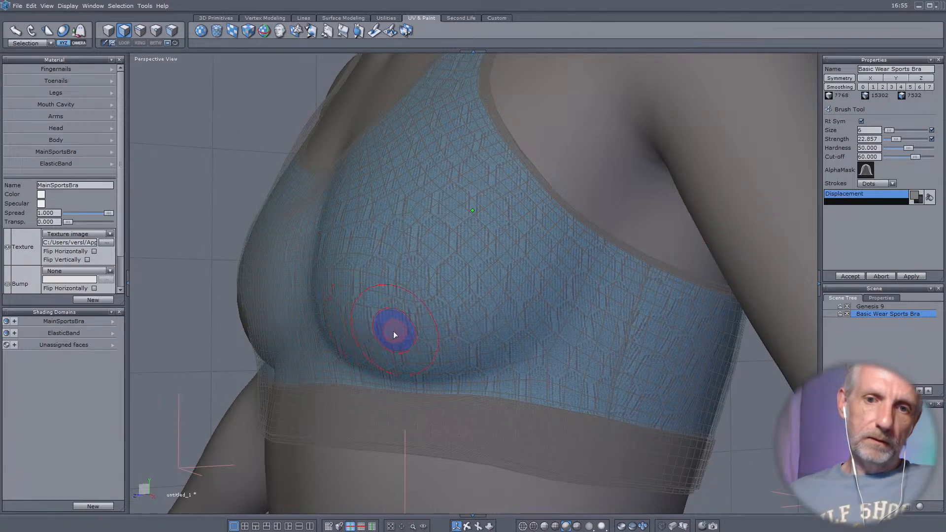
middle_drag(360, 333, 729, 325)
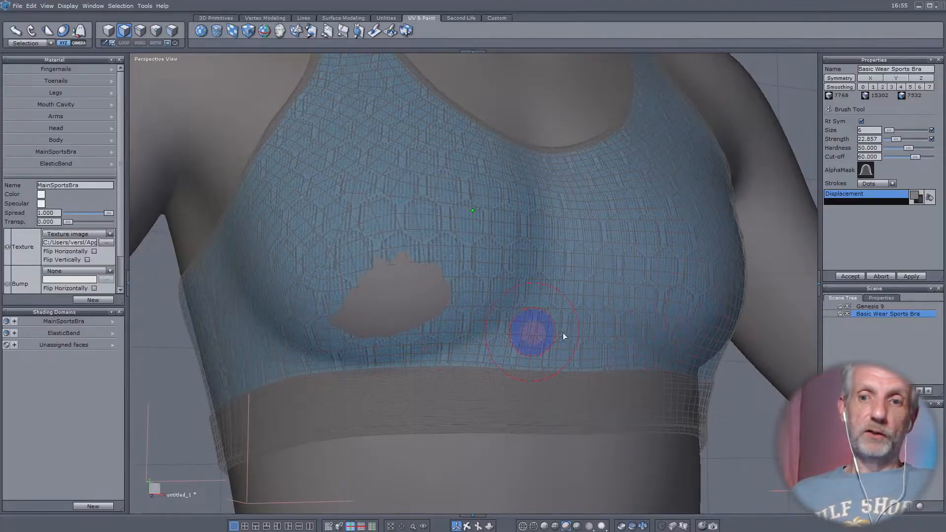
mouse_move(489, 314)
mouse_down()
mouse_move(386, 320)
mouse_move(404, 288)
mouse_up()
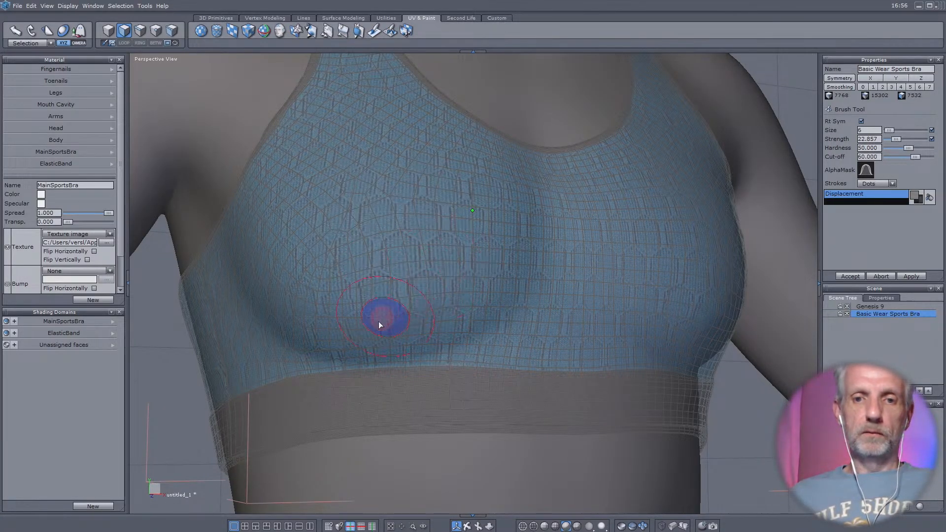
middle_drag(380, 320, 100, 393)
middle_drag(187, 392, 240, 361)
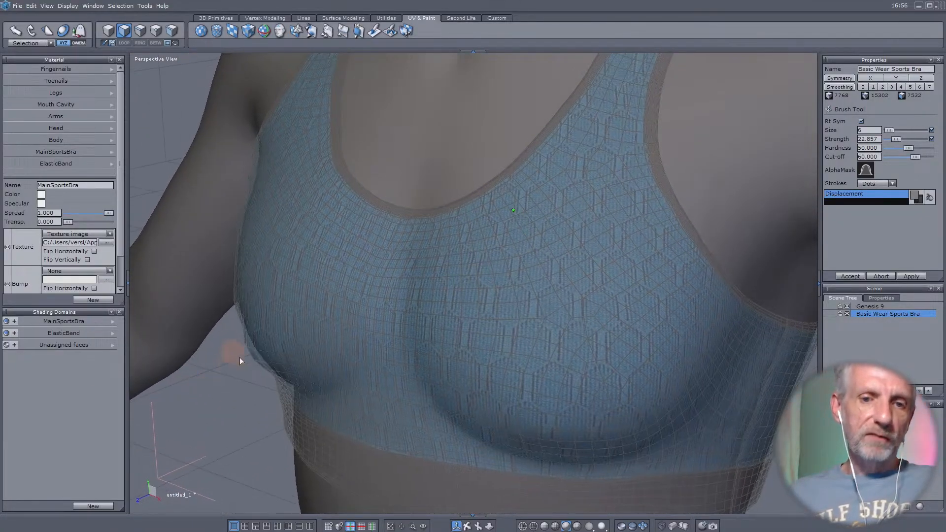
- Undo the last inflate strokes and push the bra out over the exposed breast again at brush strength 10
key(ctrl+z)
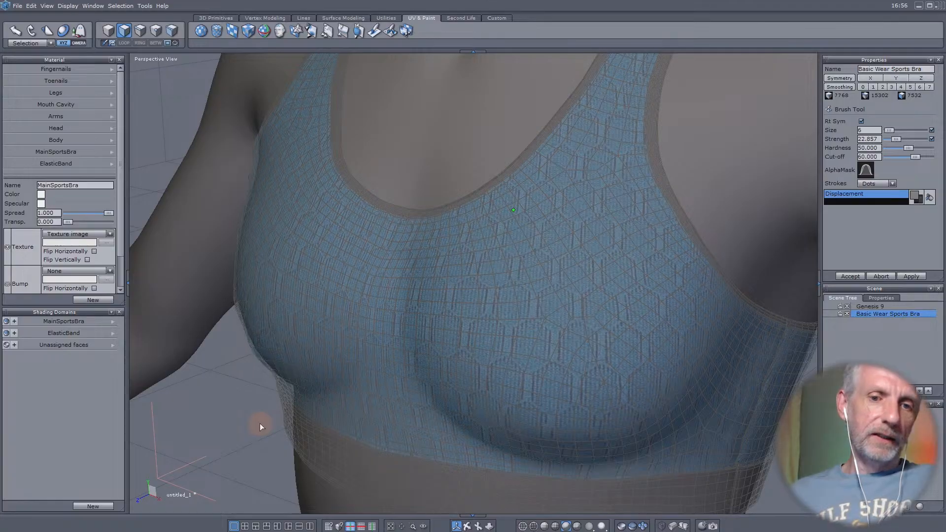
key(ctrl+z)
key(ctrl+z)
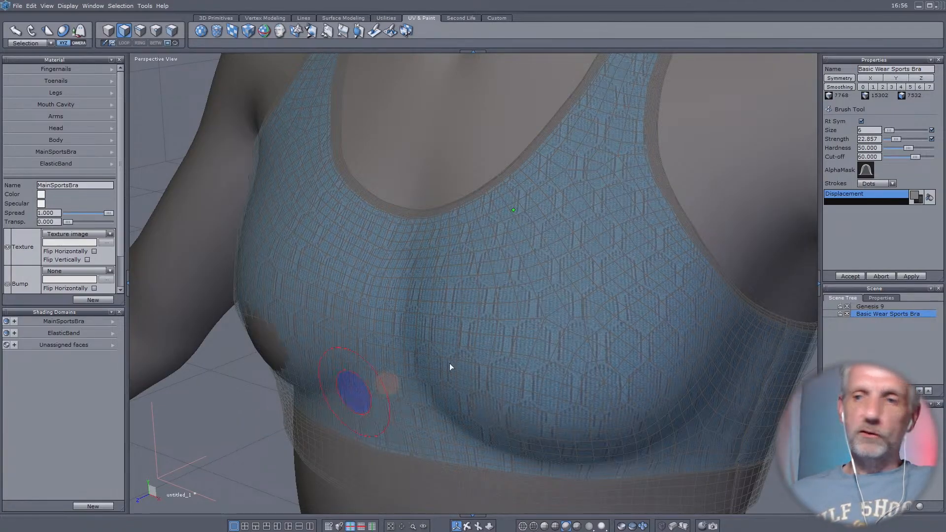
middle_drag(566, 327, 764, 324)
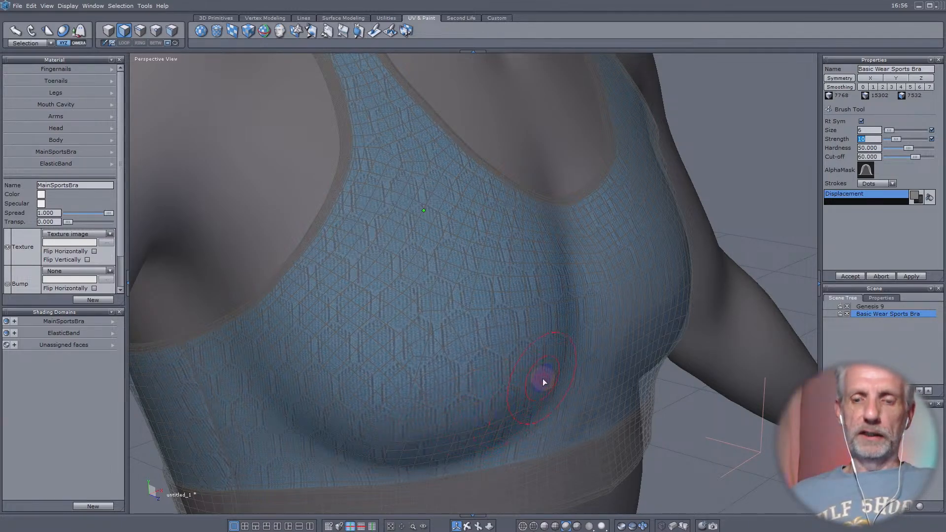
middle_drag(542, 378, 264, 316)
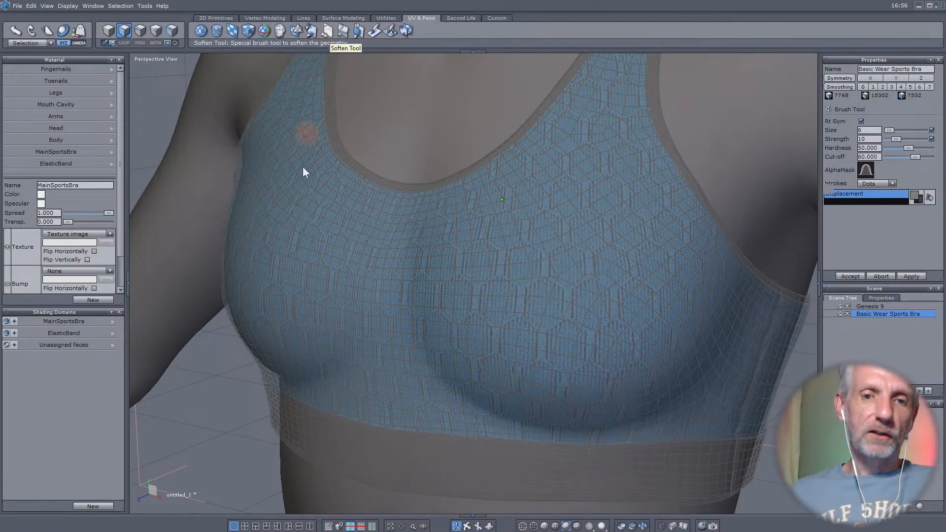
- Accept the current brush edits, brush the bra's front over both breasts at size 6 and strength 50.709, and accept again
click(848, 275)
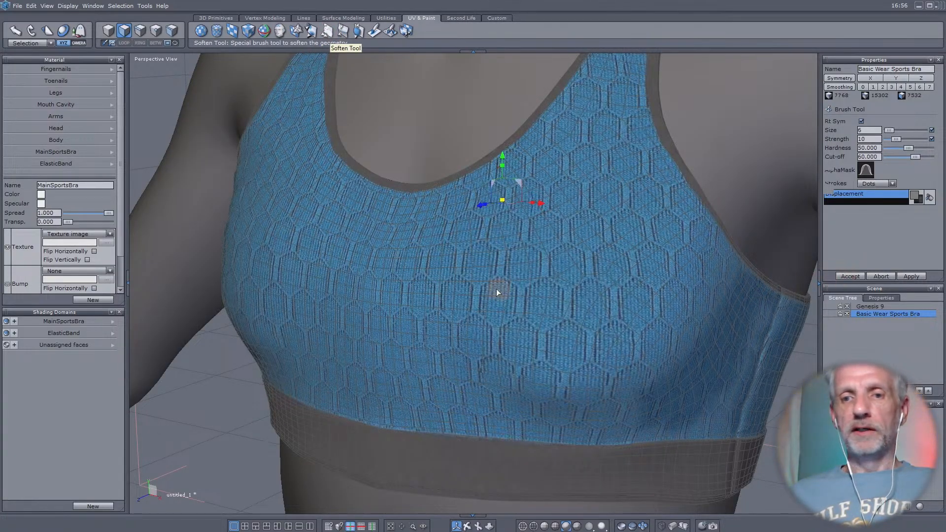
middle_drag(359, 278, 434, 273)
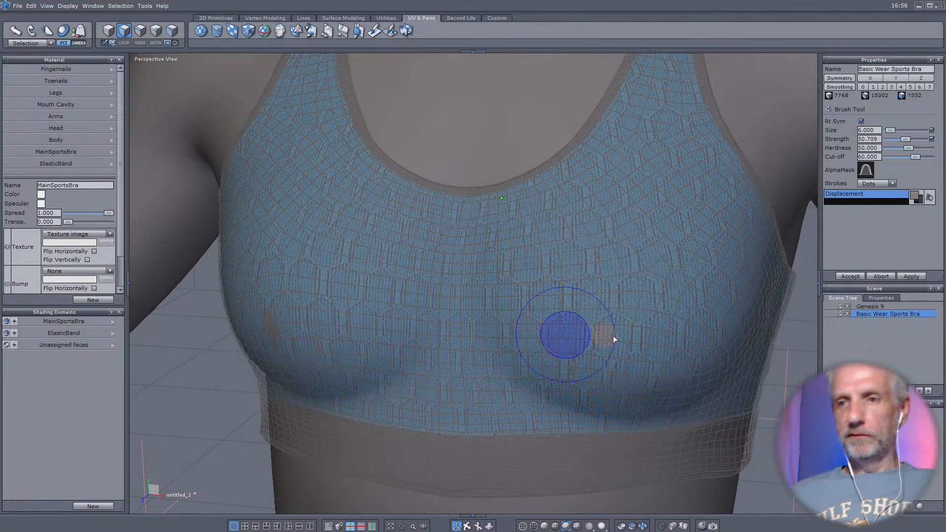
mouse_move(614, 340)
middle_down()
mouse_move(507, 317)
mouse_move(539, 359)
middle_up()
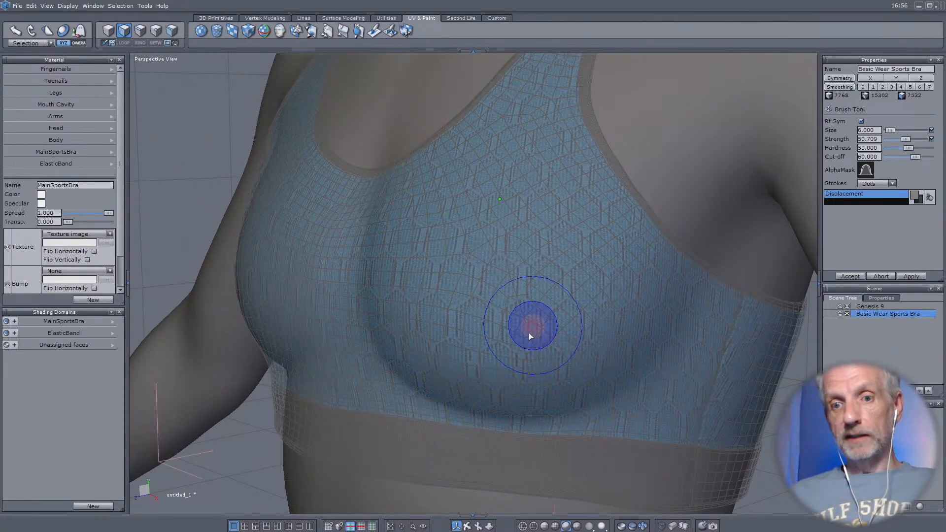
middle_drag(365, 327, 659, 345)
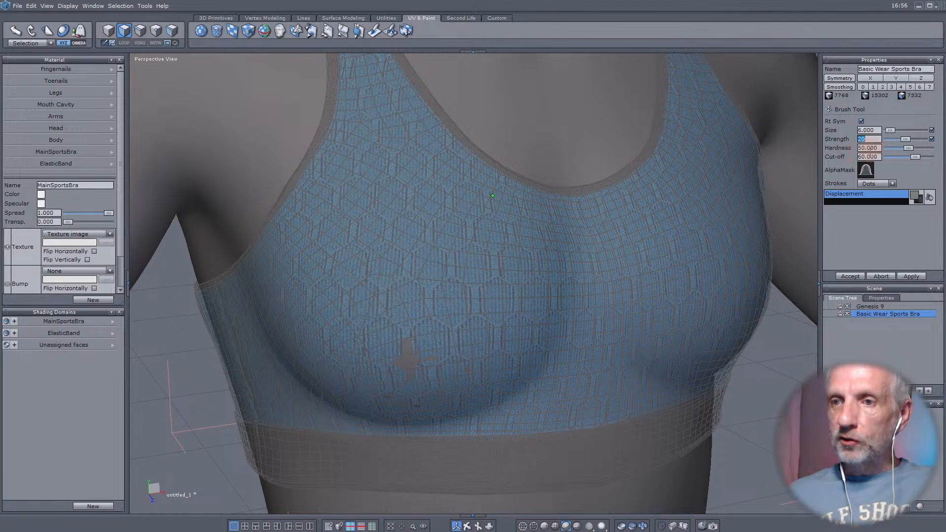
click(852, 276)
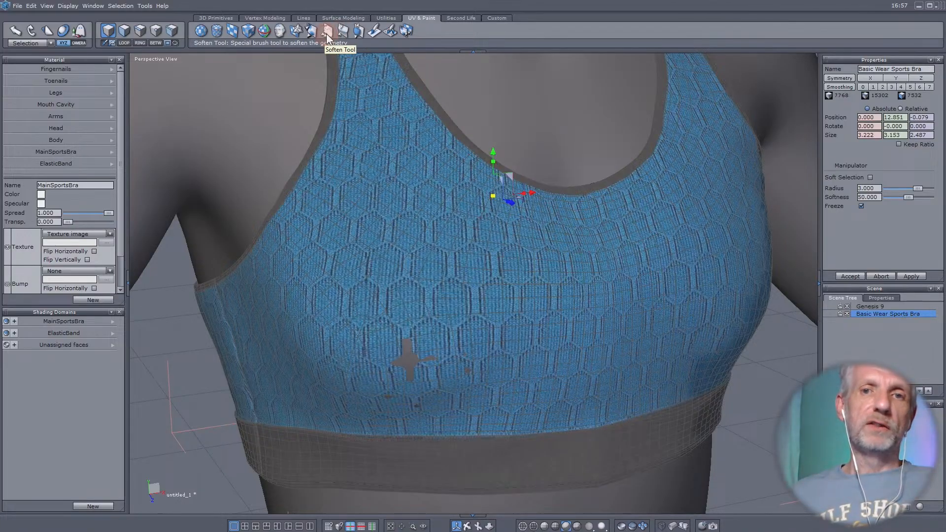
- Inflate the bra over the remaining exposed breast areas with brush size 6 and strength 31.623, and accept the edits
click(361, 32)
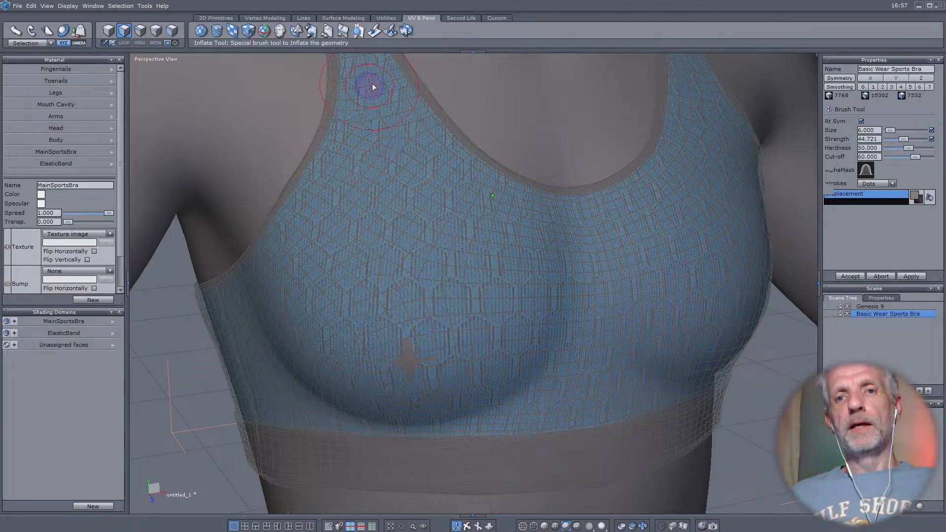
mouse_move(511, 382)
middle_down()
mouse_move(362, 367)
mouse_move(317, 354)
mouse_move(397, 371)
mouse_move(288, 342)
middle_up()
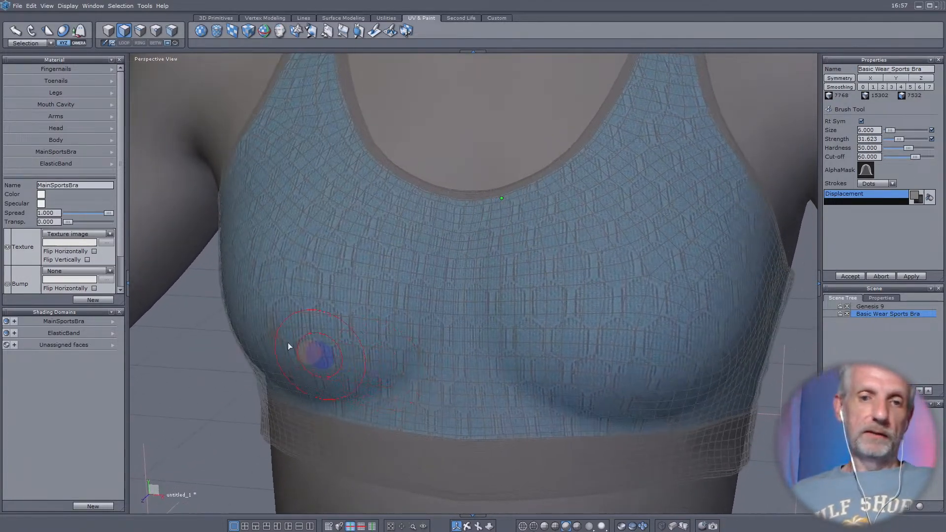
mouse_move(359, 347)
middle_down()
mouse_move(228, 350)
mouse_move(486, 353)
middle_up()
scroll(486, 353, down, 5)
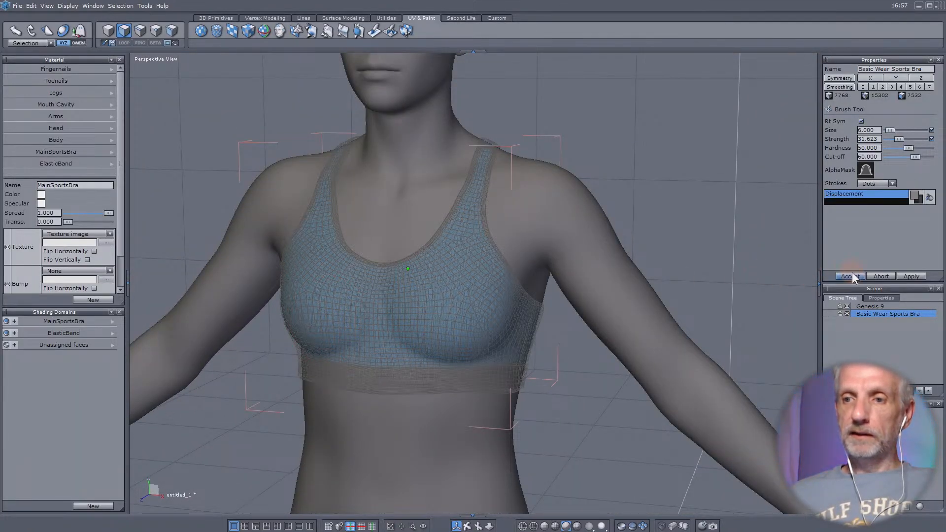
click(853, 274)
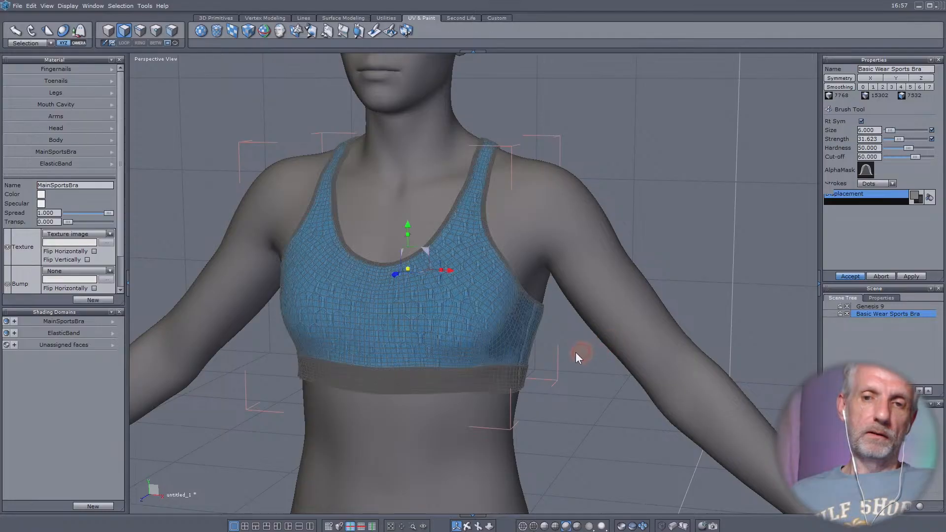
- Check the corrected sports bra for leftover poke-through and send it back to Daz Studio
right_drag(576, 352, 538, 356)
middle_drag(538, 356, 555, 346)
scroll(556, 344, up, 3)
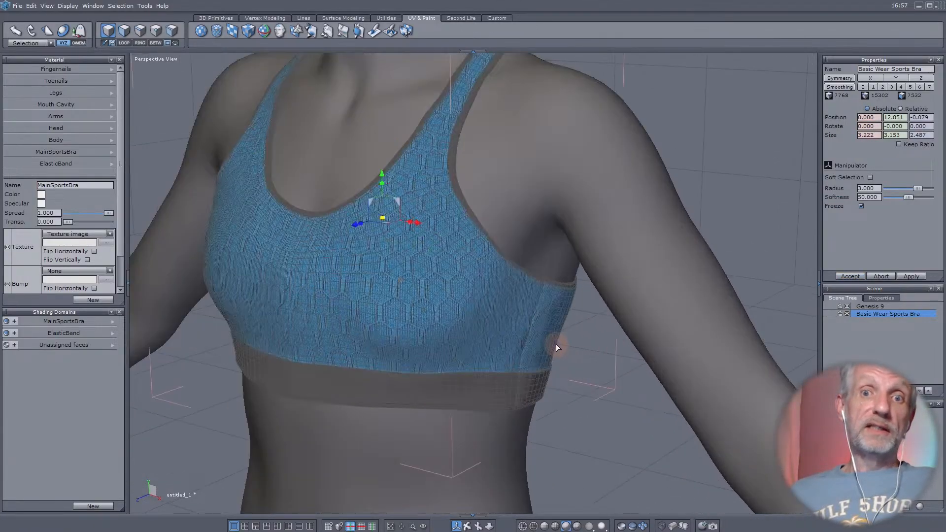
scroll(555, 344, down, 4)
right_drag(556, 344, 664, 362)
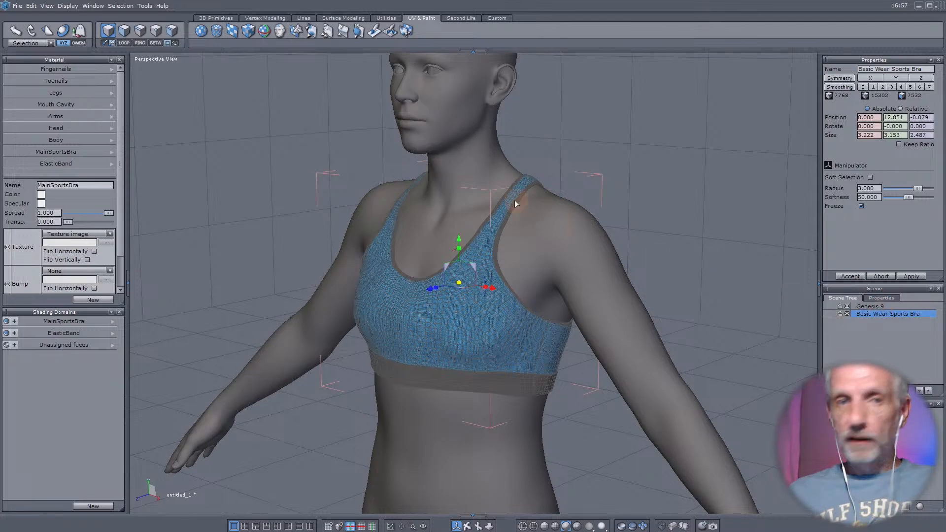
click(18, 6)
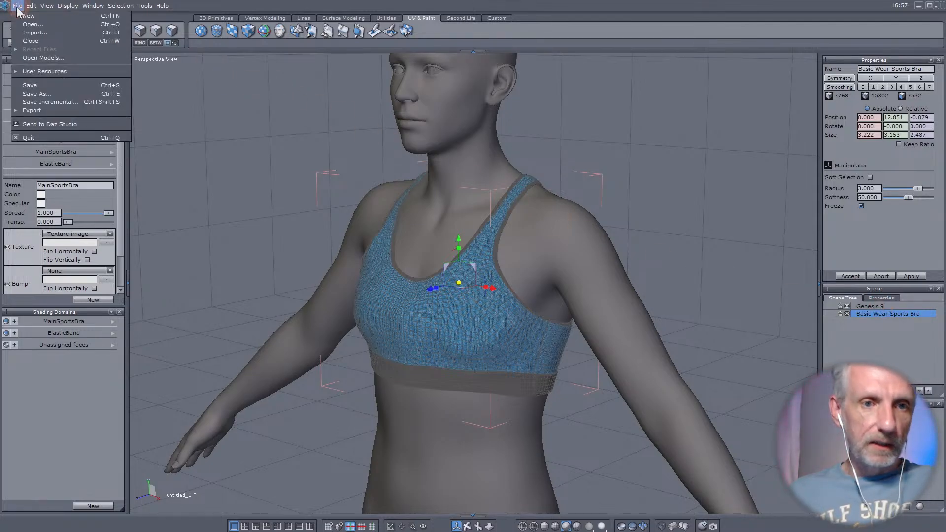
click(67, 122)
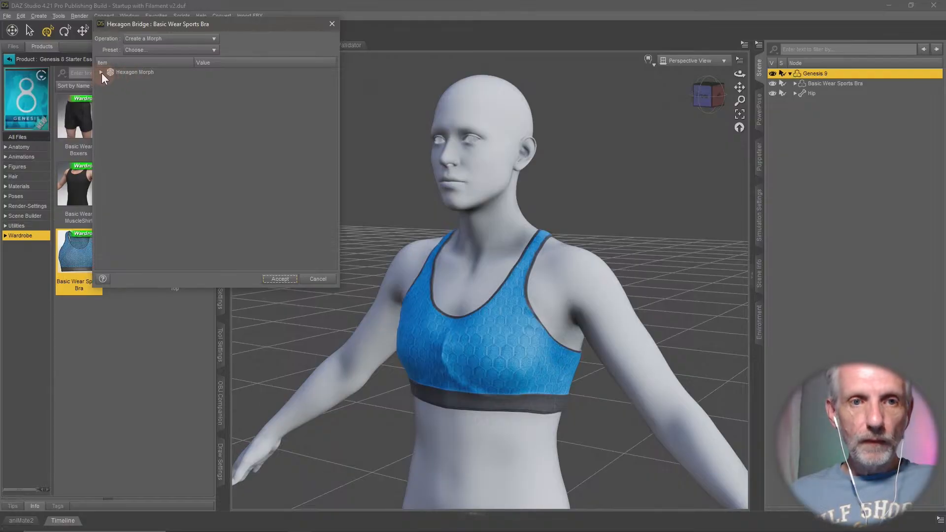
- Expand the Hexagon morph's import settings and set Reverse Deformations to Yes
click(101, 73)
drag(267, 30, 255, 20)
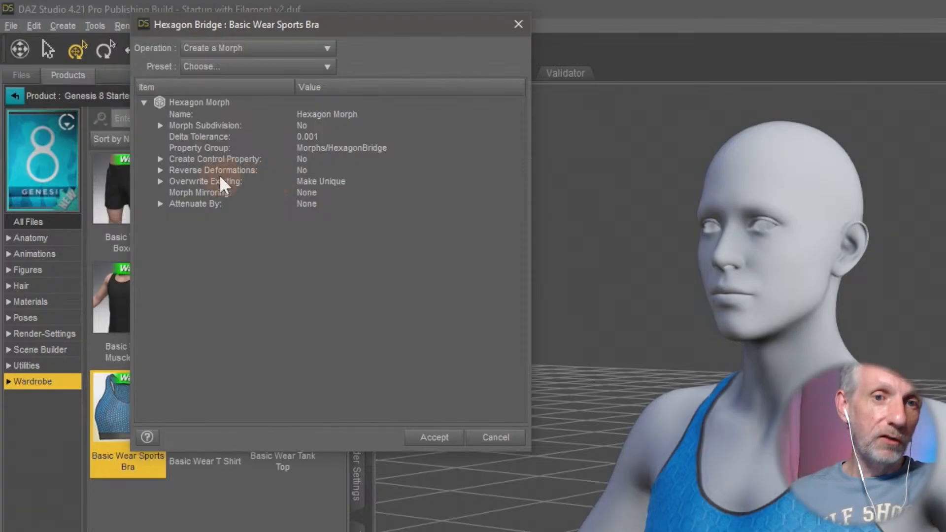
click(232, 172)
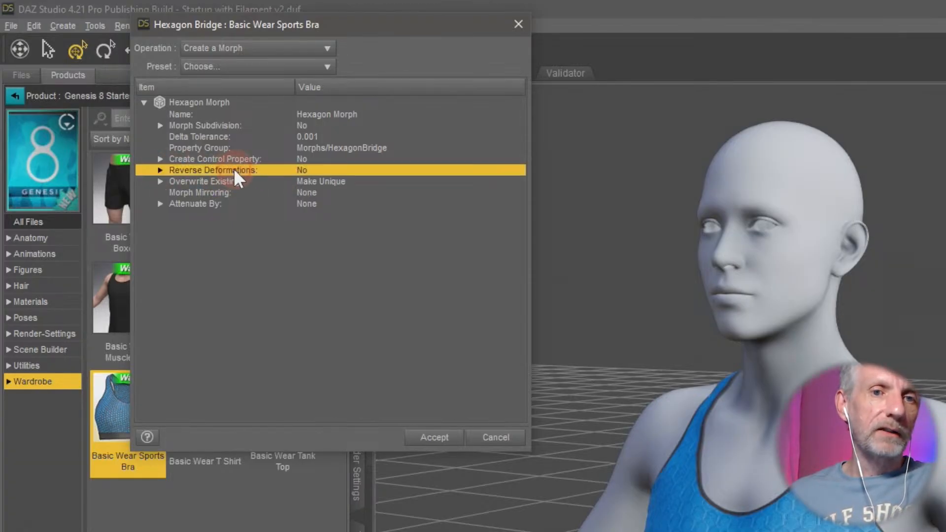
click(298, 172)
click(337, 183)
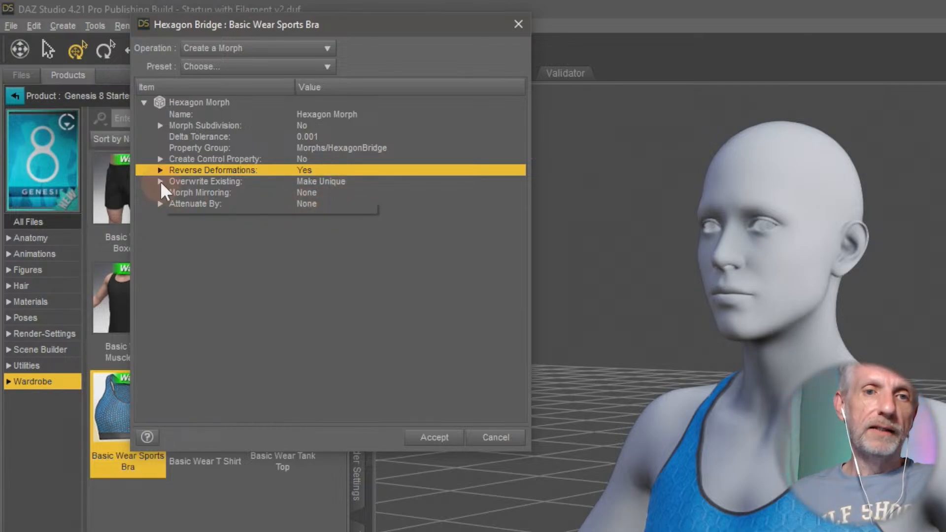
- Name the morph Front Smooth and create it on the sports bra
click(344, 114)
click(340, 114)
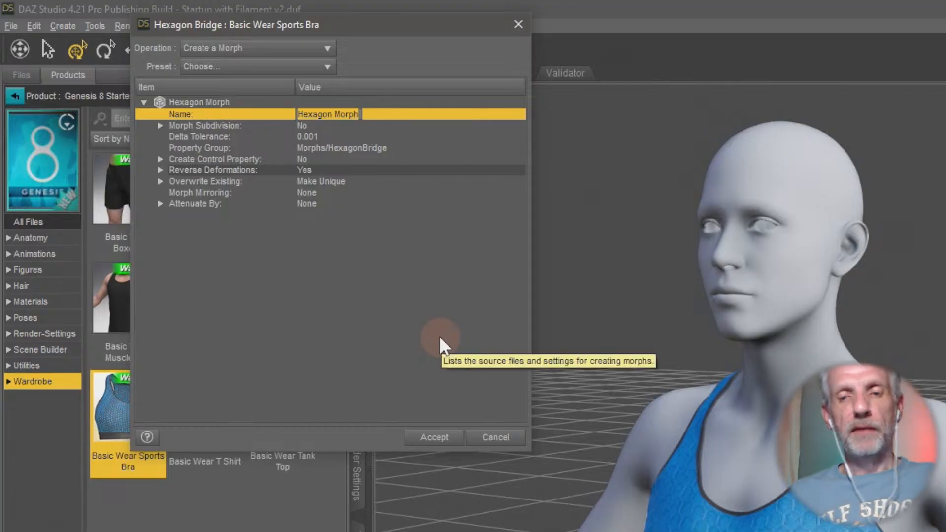
text(F)
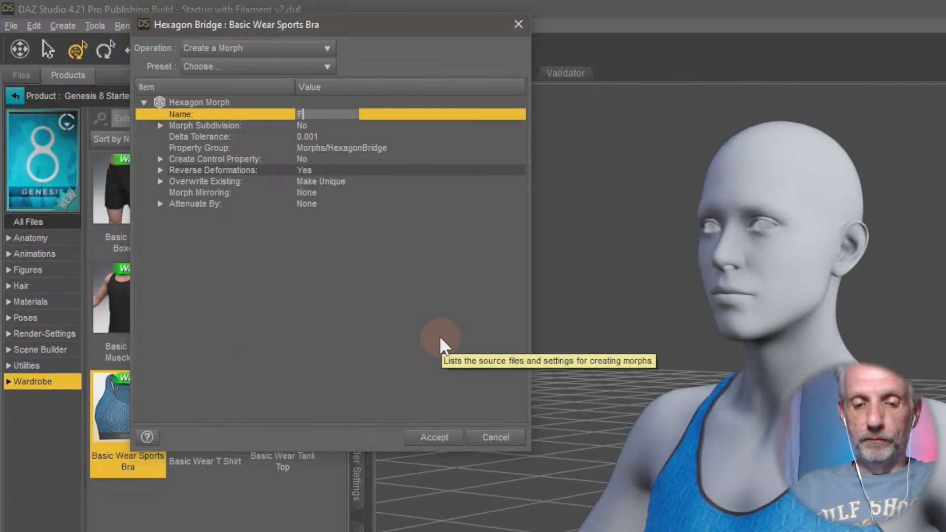
text(ront Smooth)
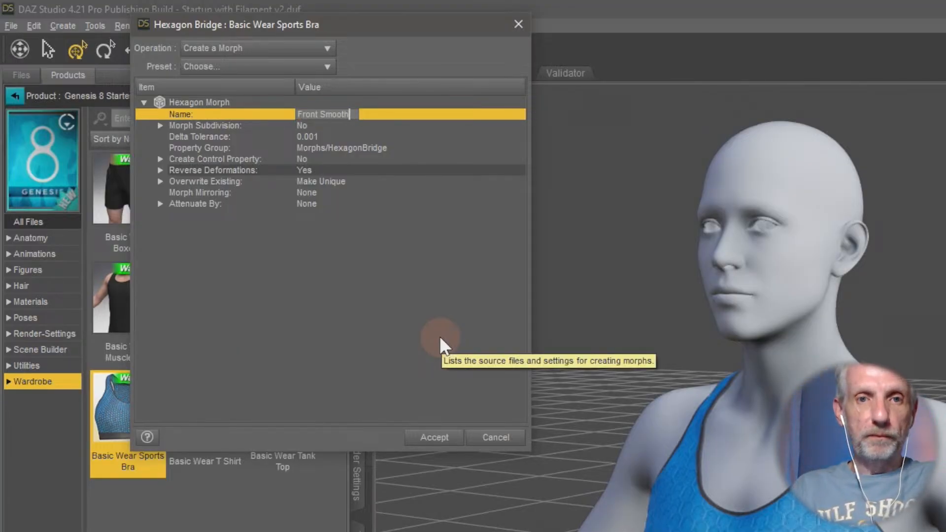
key(Return)
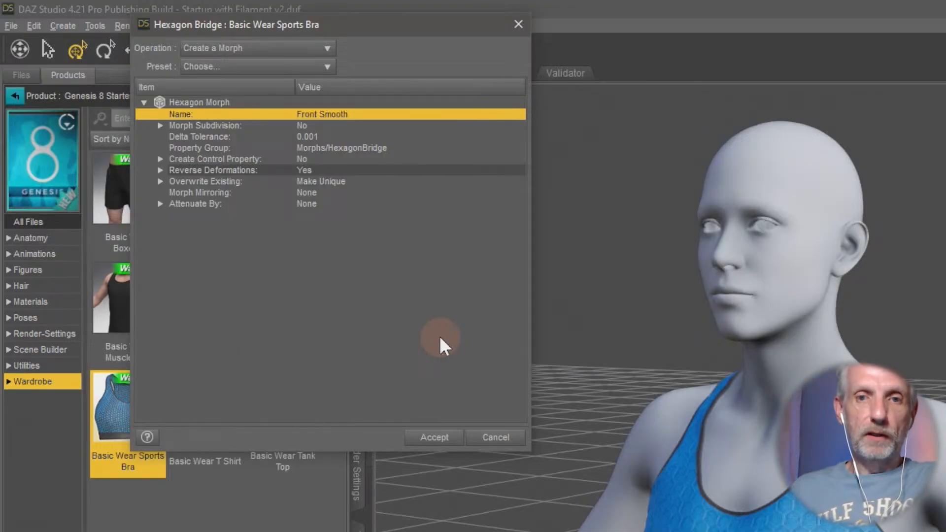
click(453, 428)
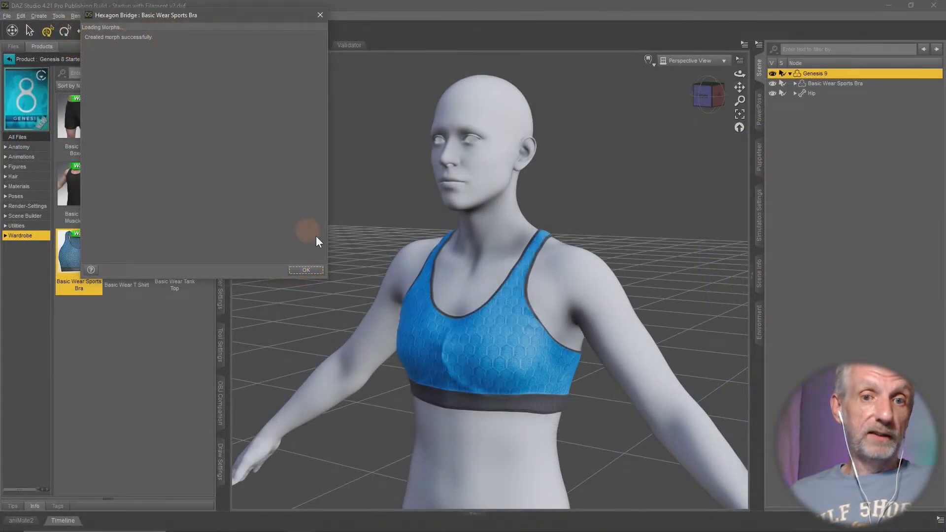
click(311, 270)
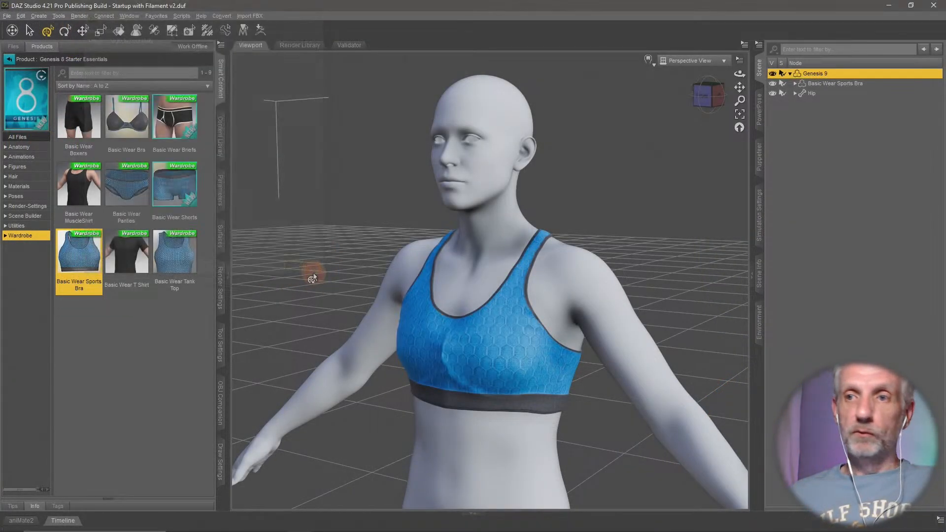
- Set the Basic Wear Sports Bra's Front Smooth morph to 100% and inspect the bra's front on the figure
click(849, 85)
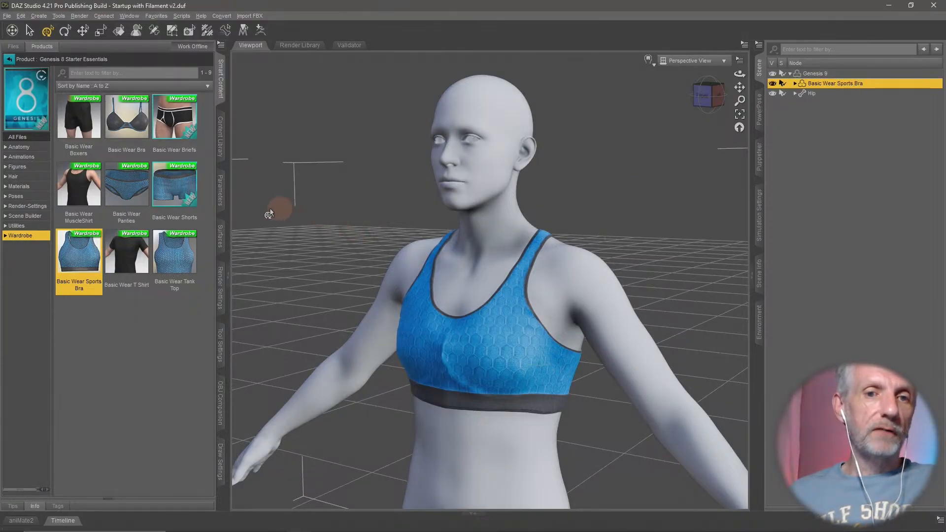
click(221, 197)
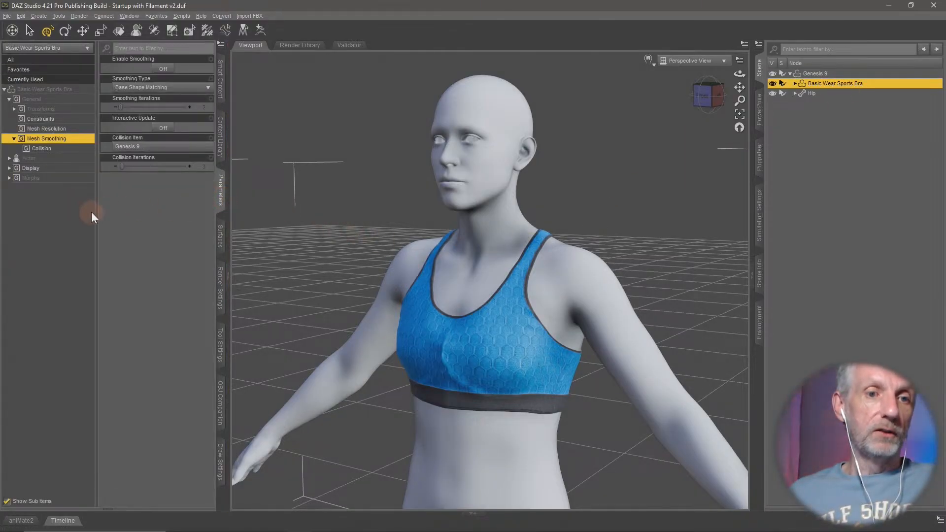
click(59, 179)
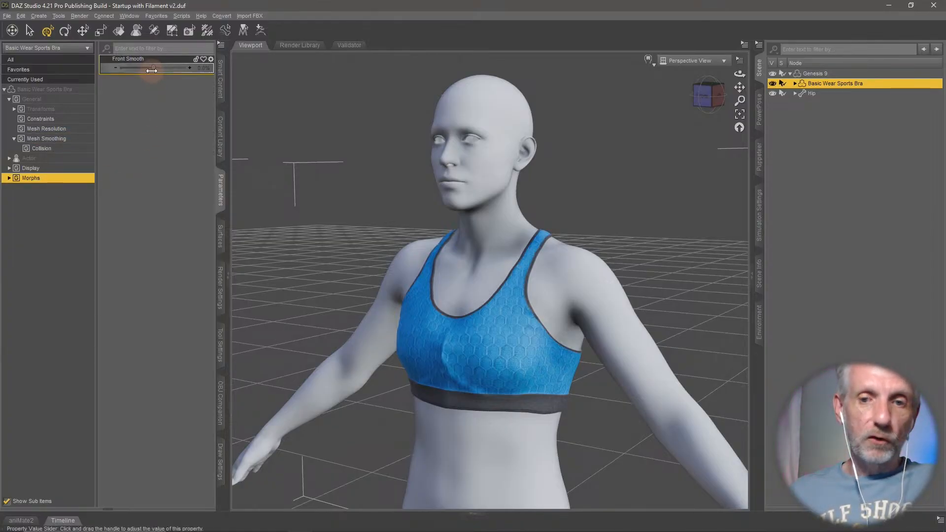
drag(152, 71, 188, 72)
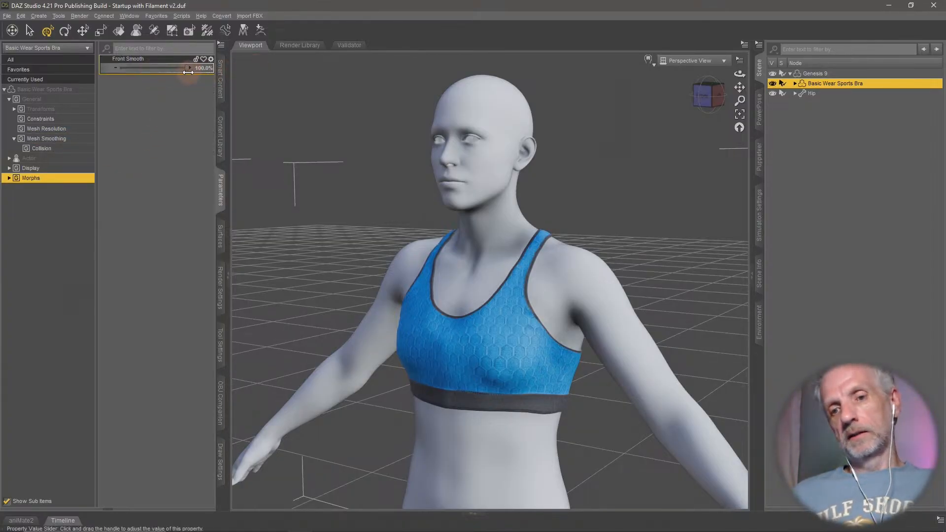
middle_drag(449, 252, 566, 195)
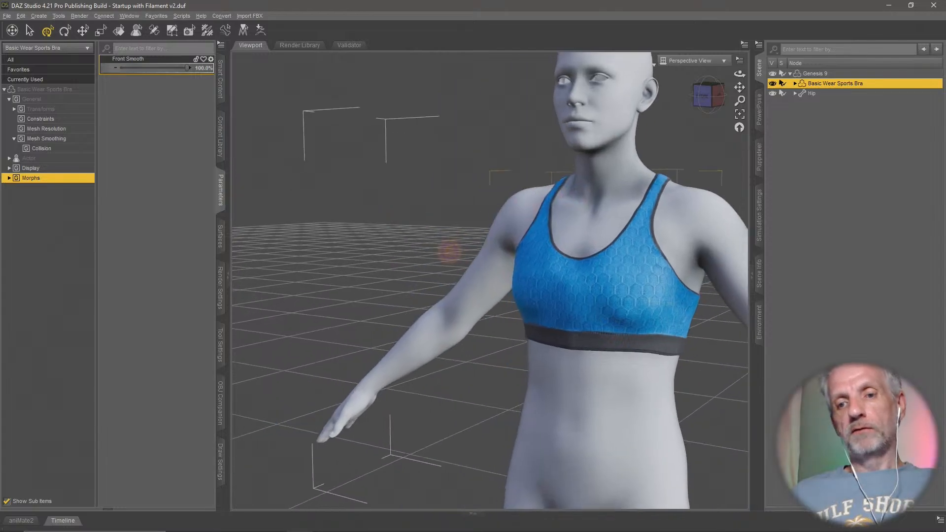
middle_drag(471, 273, 335, 335)
middle_drag(449, 273, 471, 275)
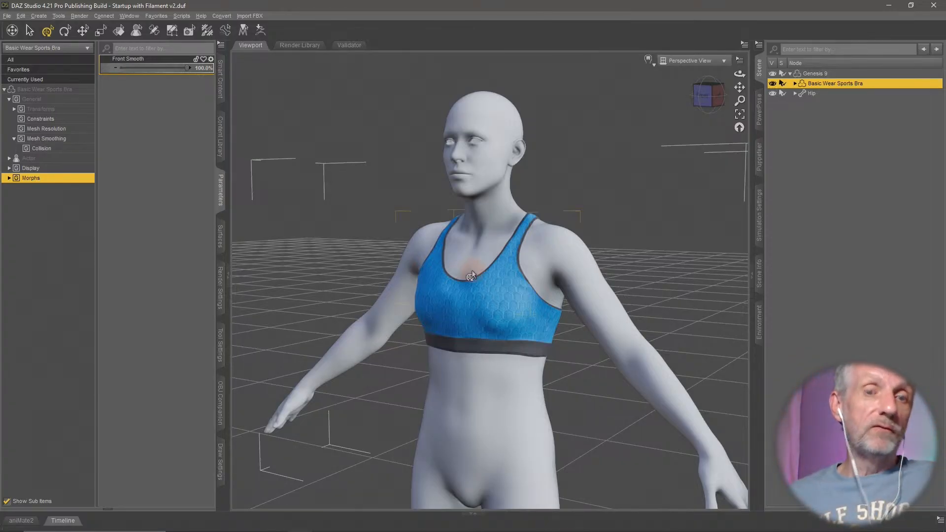
middle_drag(522, 274, 525, 281)
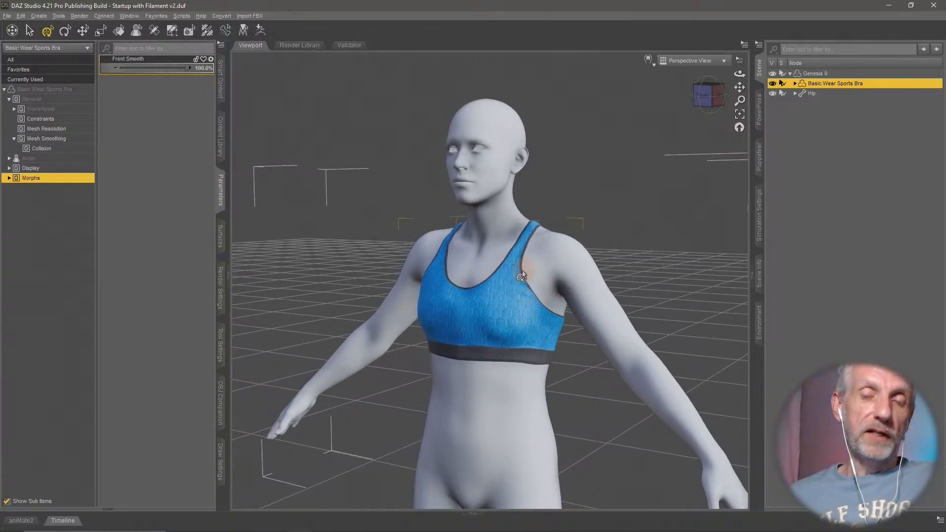
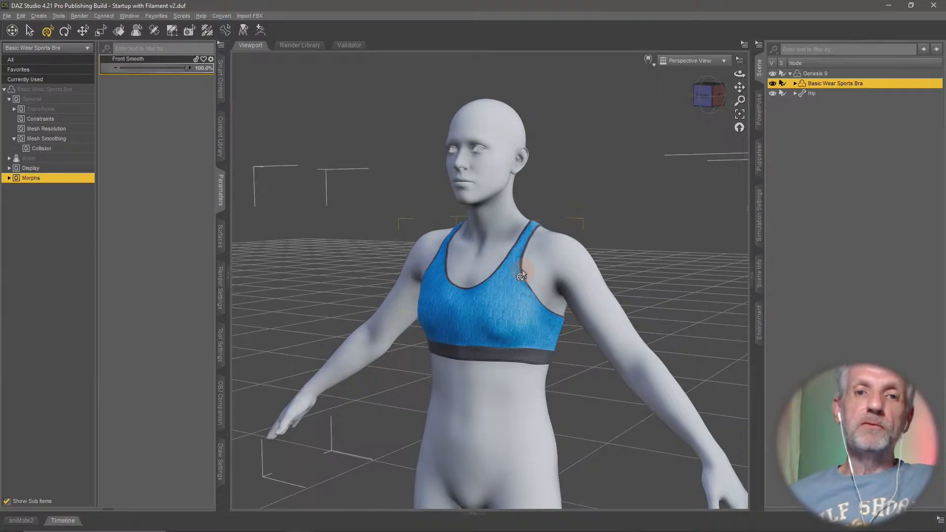
- Set the minimum limit of the sports bra's Front Smooth morph to 0% in its parameter settings
scroll(520, 276, up, 3)
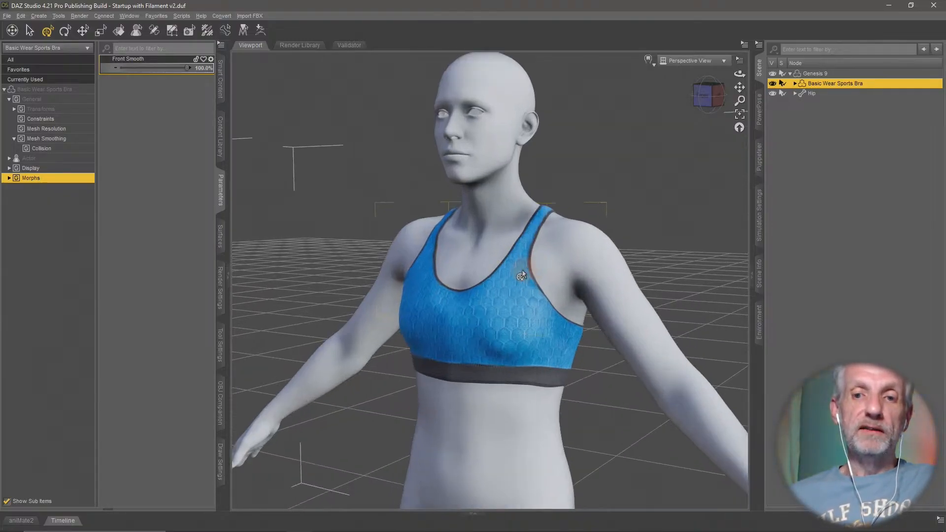
scroll(521, 276, up, 2)
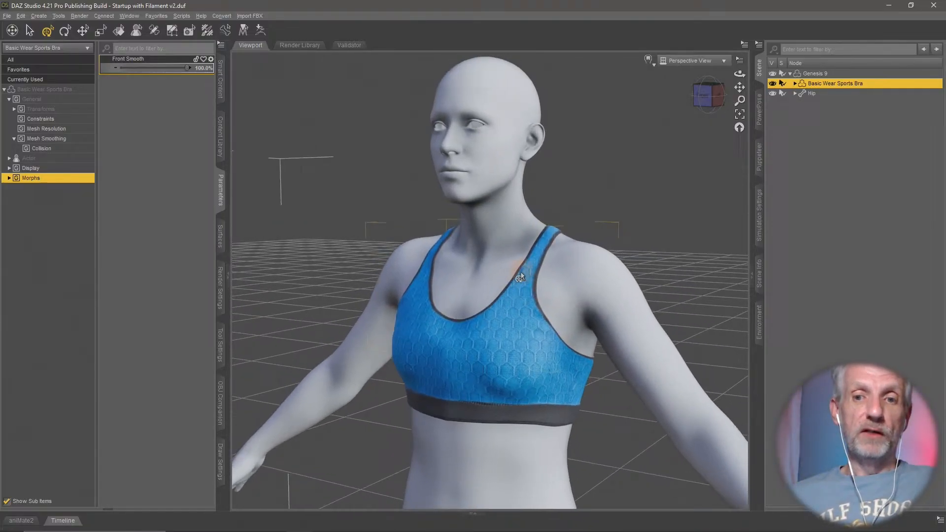
mouse_move(521, 276)
middle_down()
mouse_move(465, 276)
mouse_move(531, 279)
mouse_move(522, 276)
middle_up()
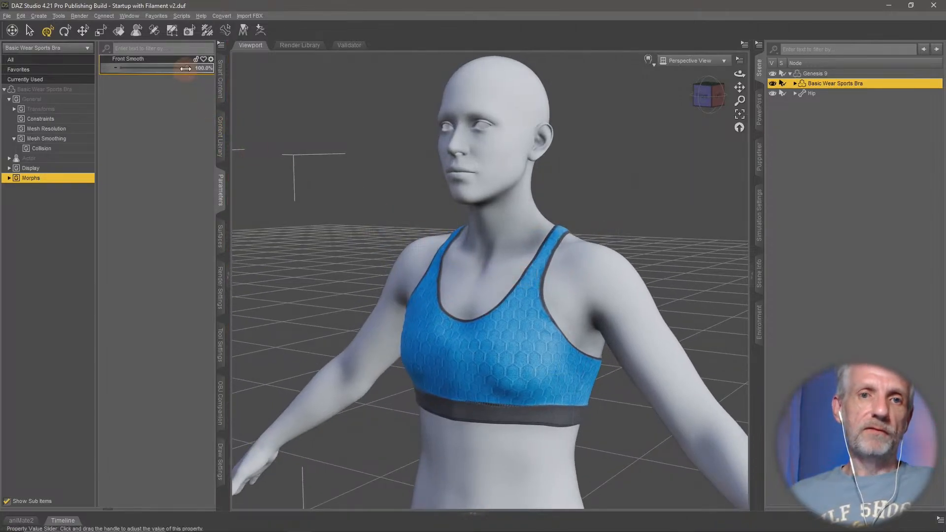
mouse_move(187, 68)
mouse_down()
mouse_move(146, 69)
mouse_move(200, 72)
mouse_up()
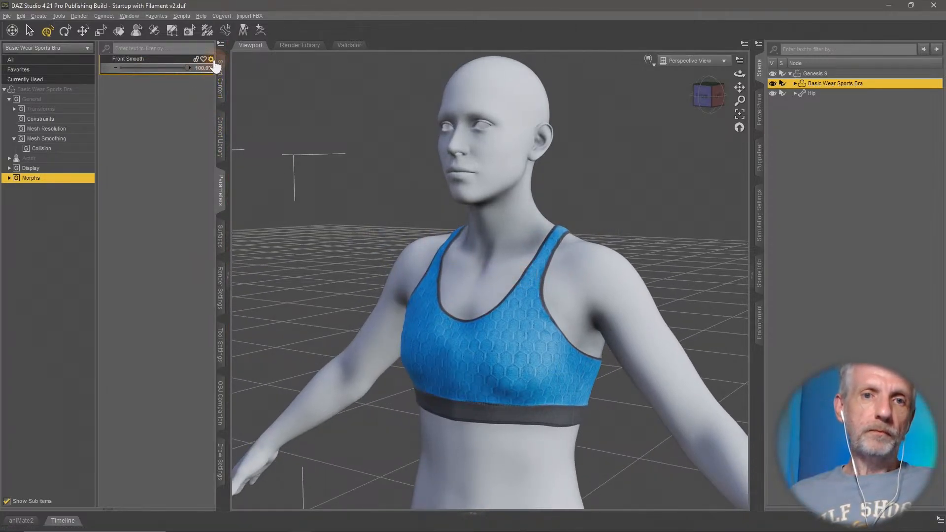
click(211, 59)
click(244, 70)
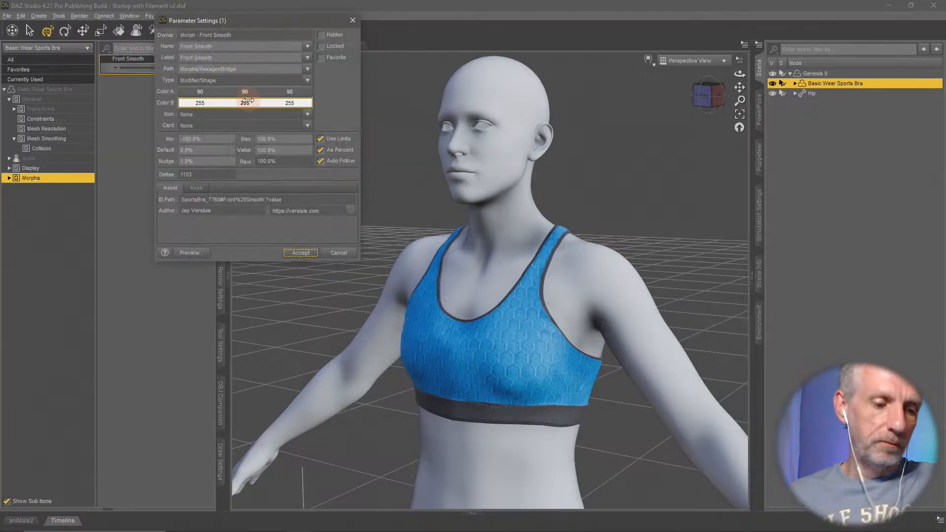
drag(214, 141, 144, 140)
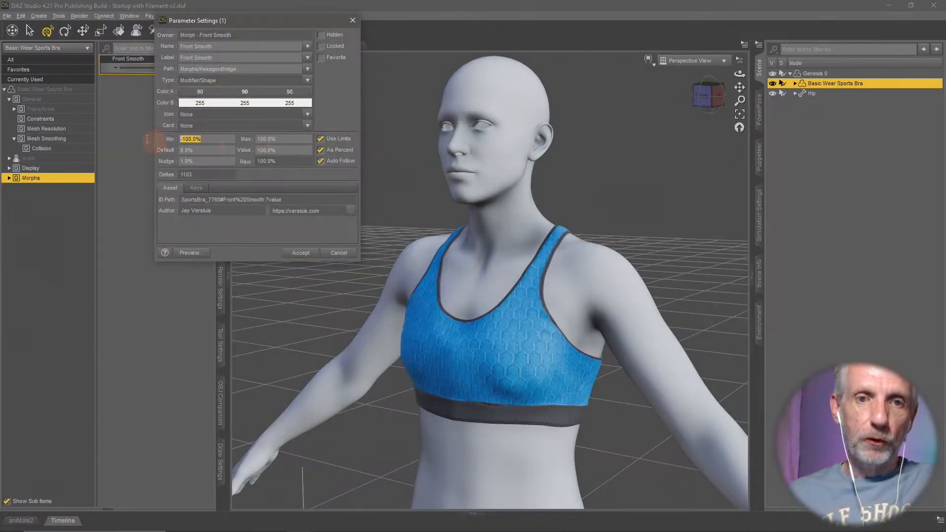
text(0)
key(Return)
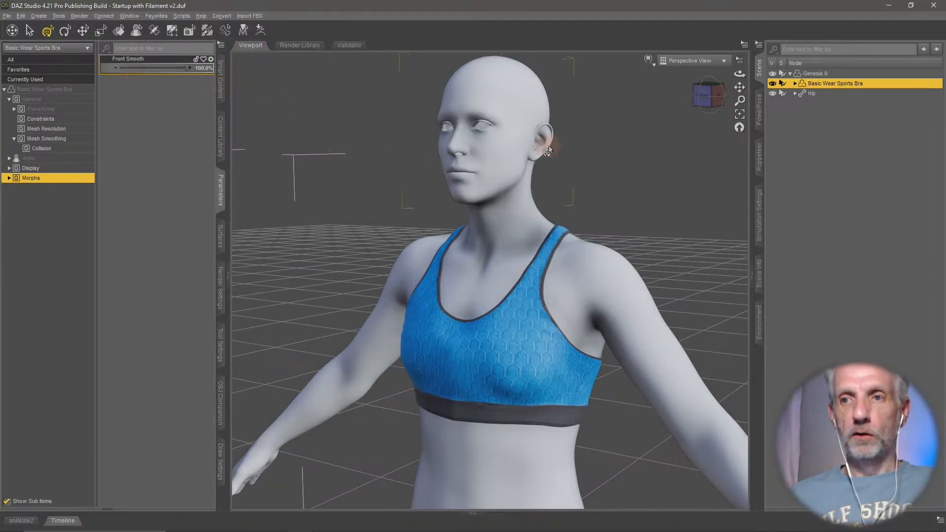
click(7, 17)
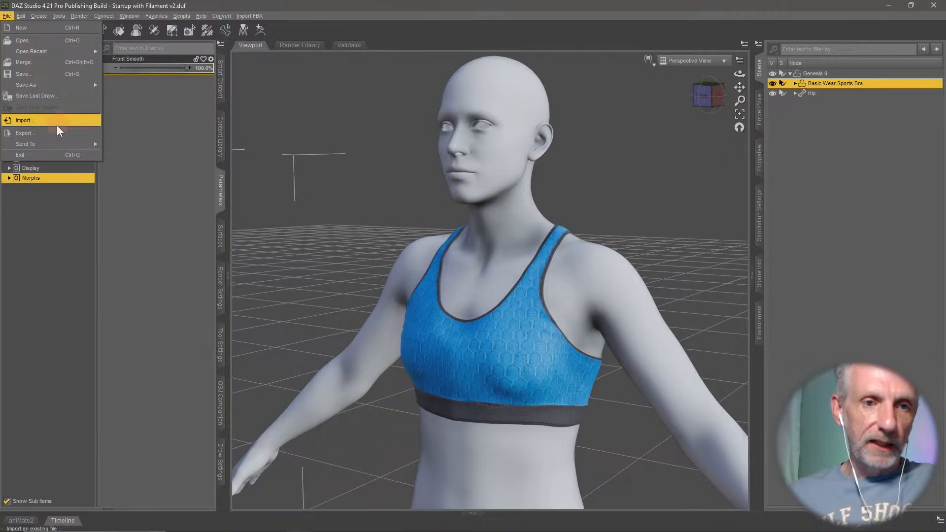
click(63, 136)
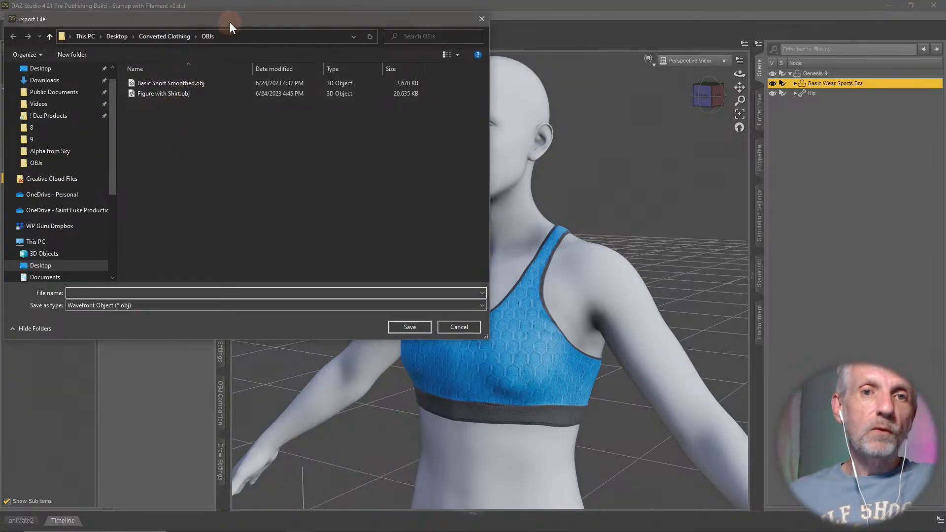
drag(230, 22, 352, 104)
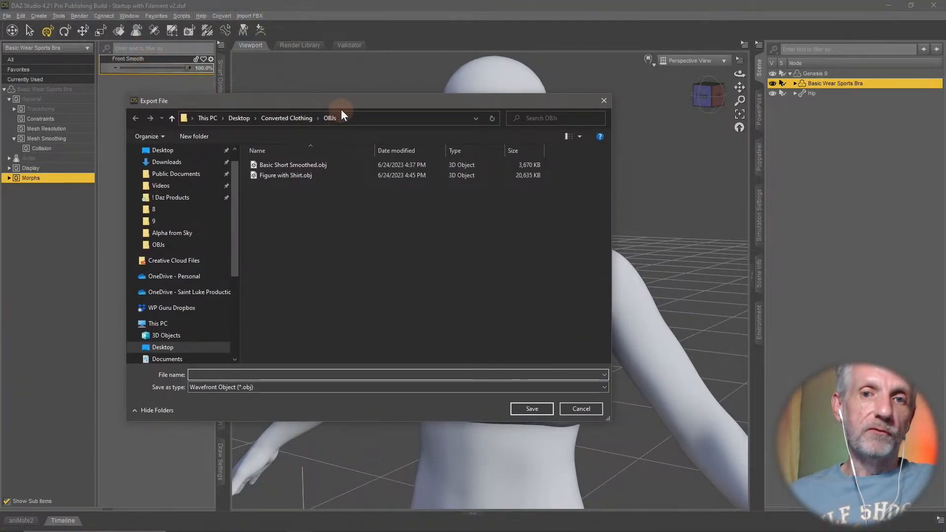
drag(353, 103, 283, 11)
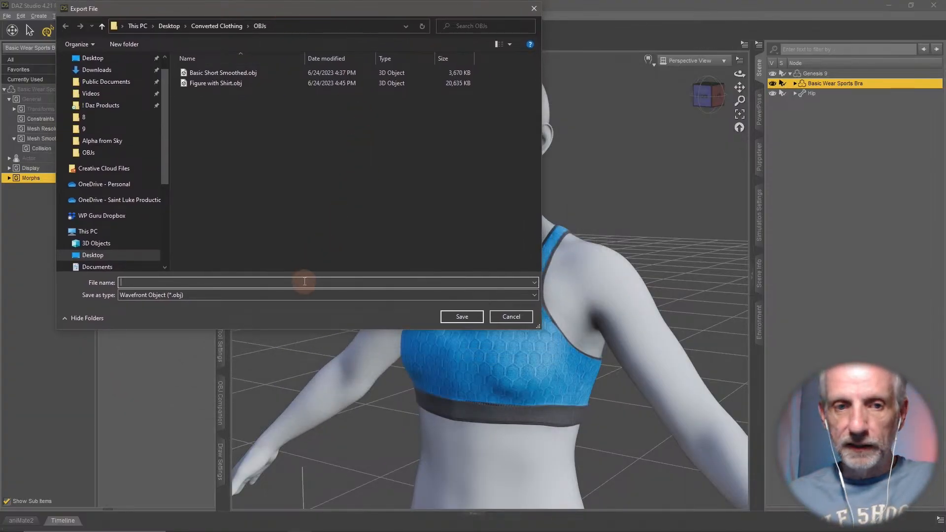
text(Sport Bra)
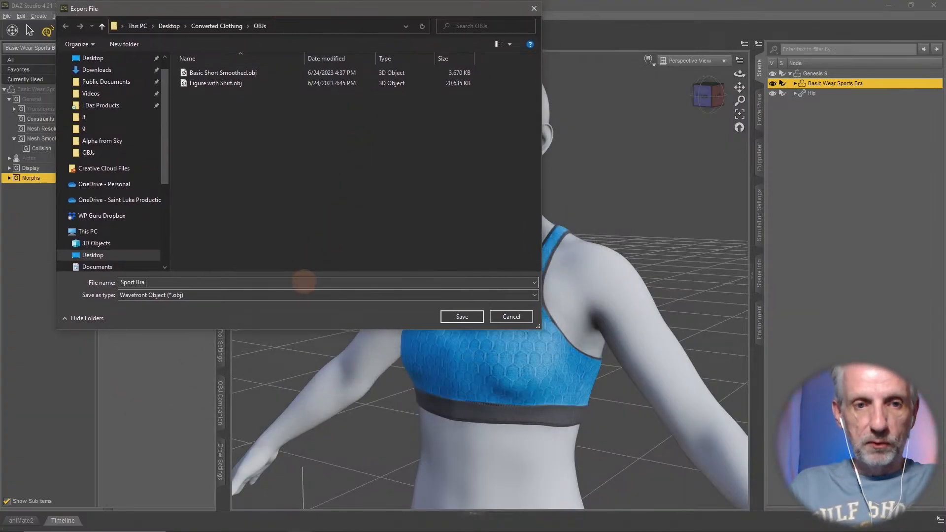
text( Fixed)
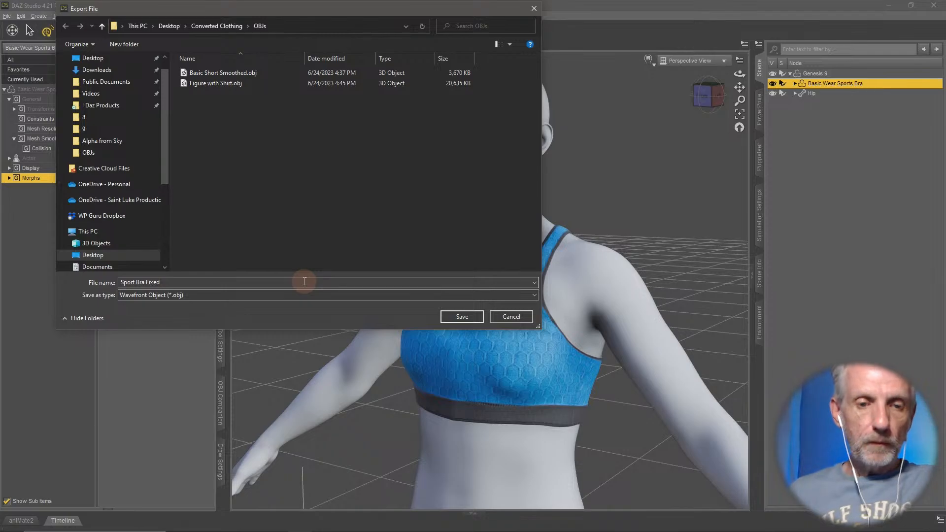
text(G9)
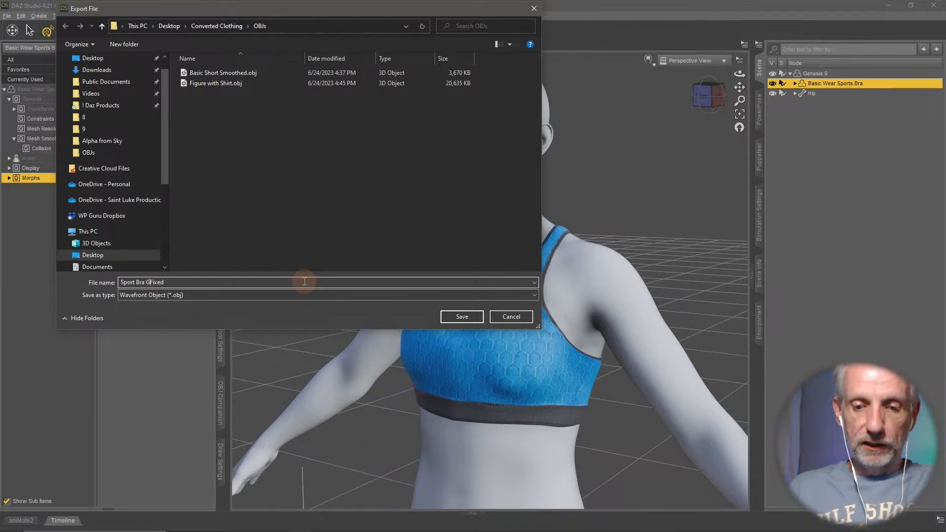
key(Return)
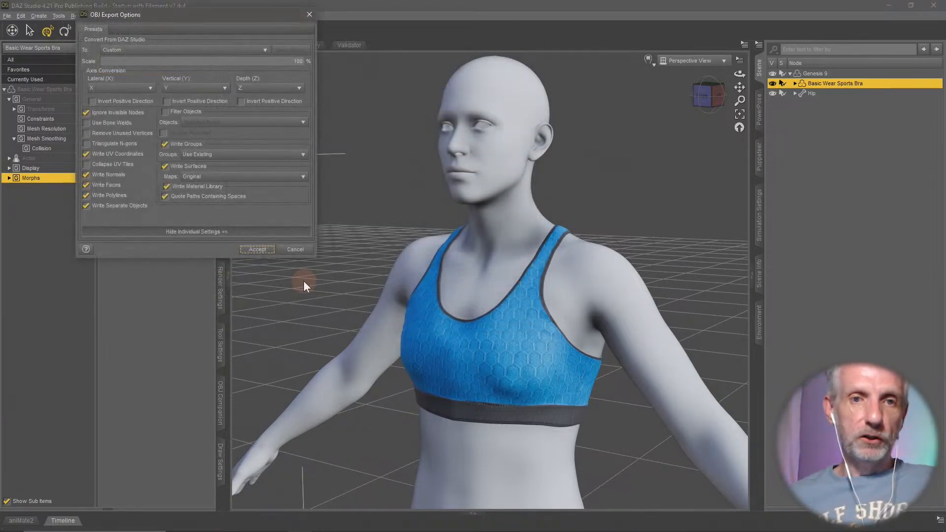
click(201, 51)
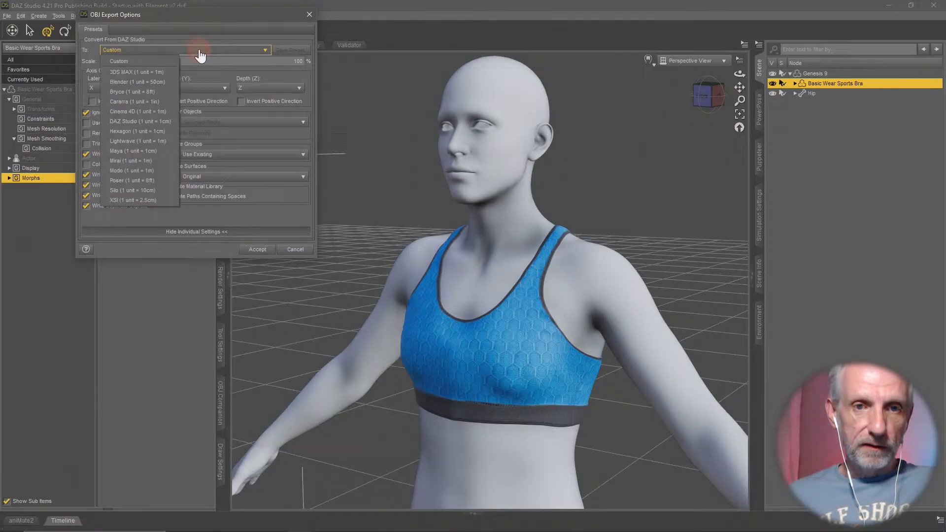
click(161, 121)
click(165, 111)
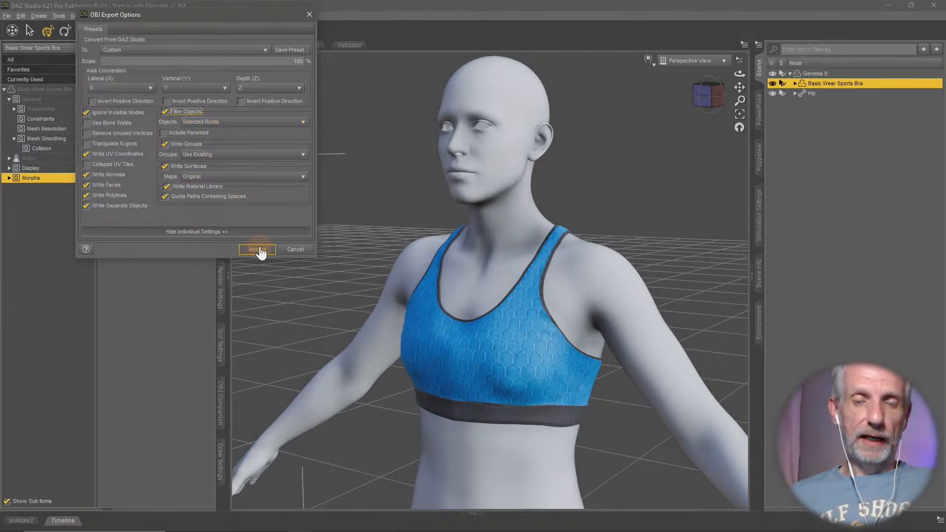
click(295, 250)
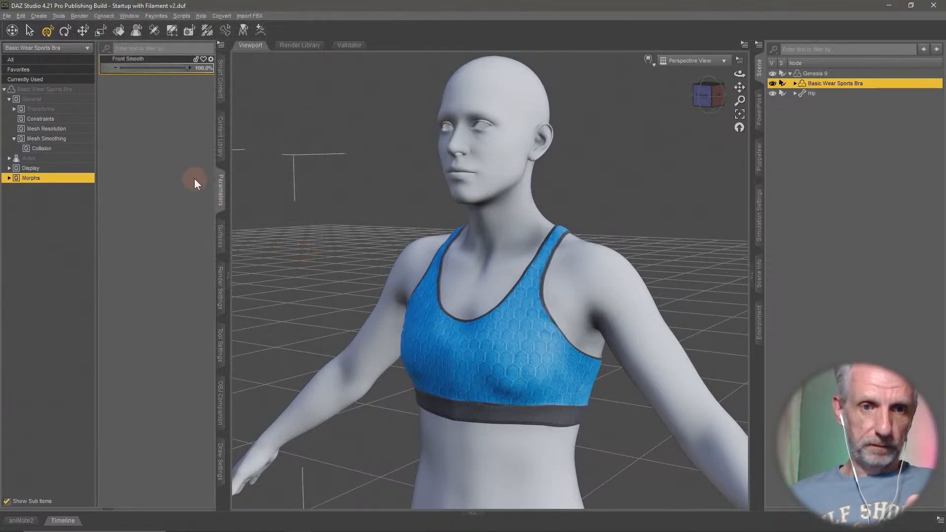
- Switch the sports bra's mesh Resolution Level to High Resolution and back to Base
click(78, 128)
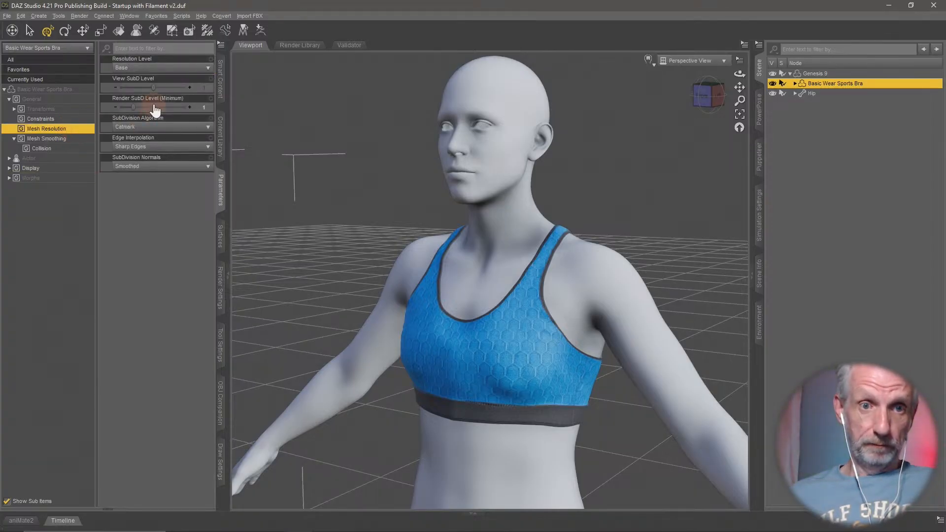
click(162, 68)
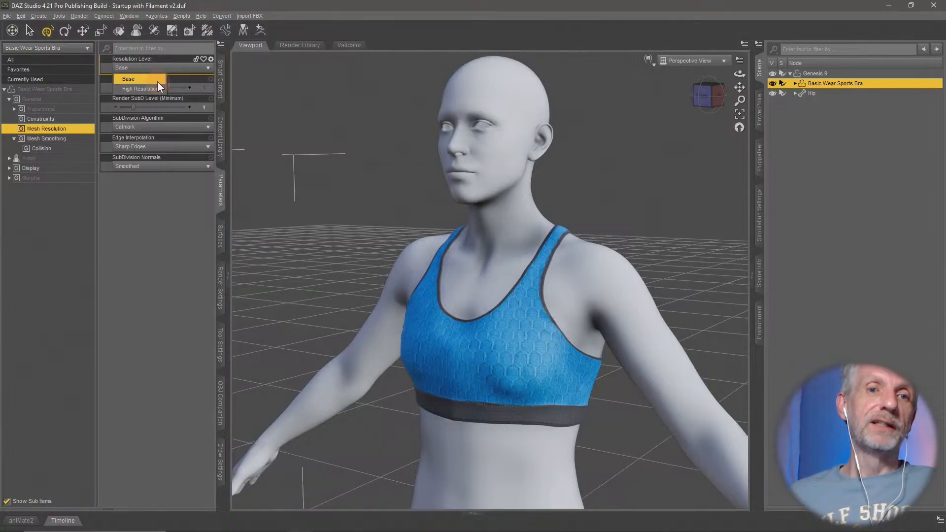
click(158, 81)
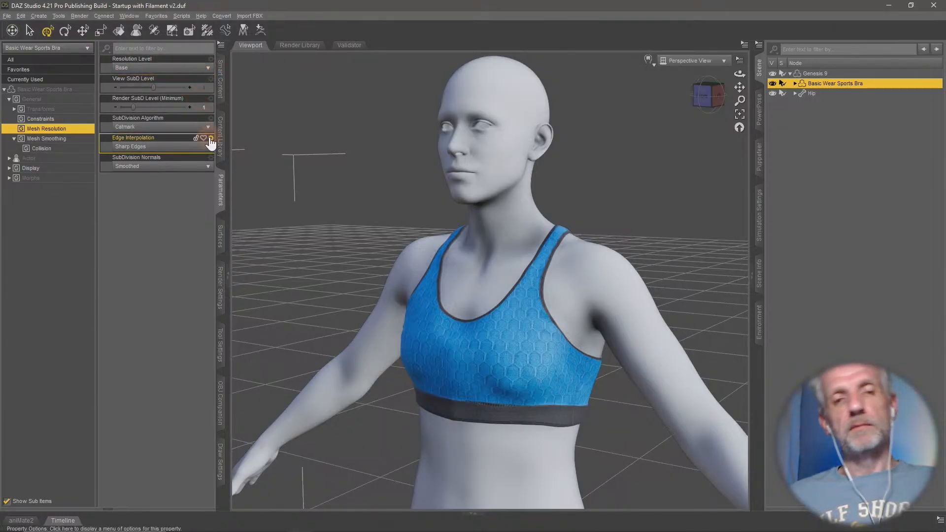
click(159, 68)
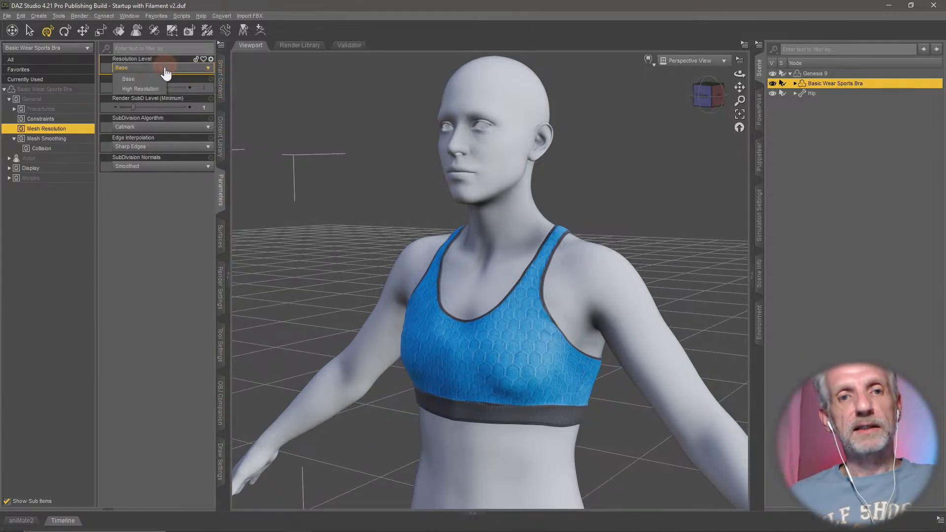
click(155, 88)
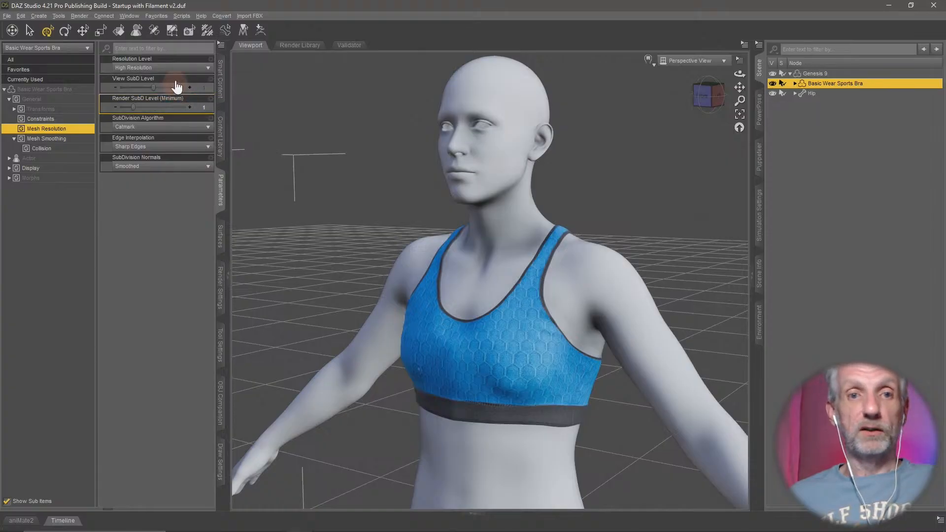
click(181, 69)
click(147, 79)
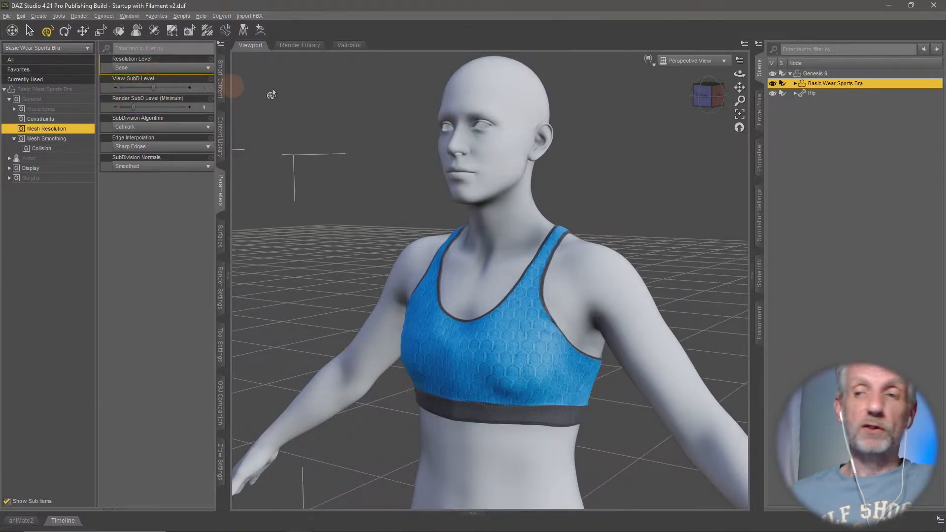
- Start a Wavefront OBJ export of the sports bra to the OBJs folder under the name Sports Bra G9 Fixed
click(7, 16)
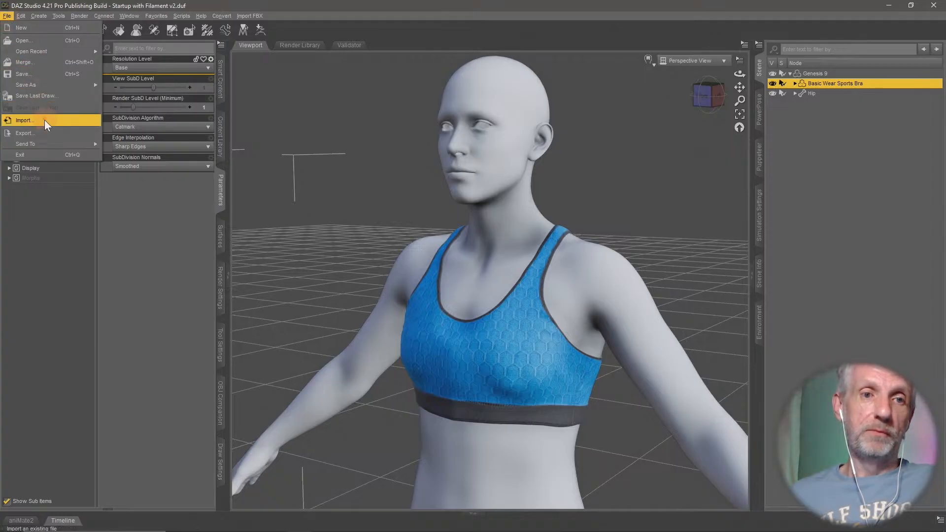
mouse_move(54, 141)
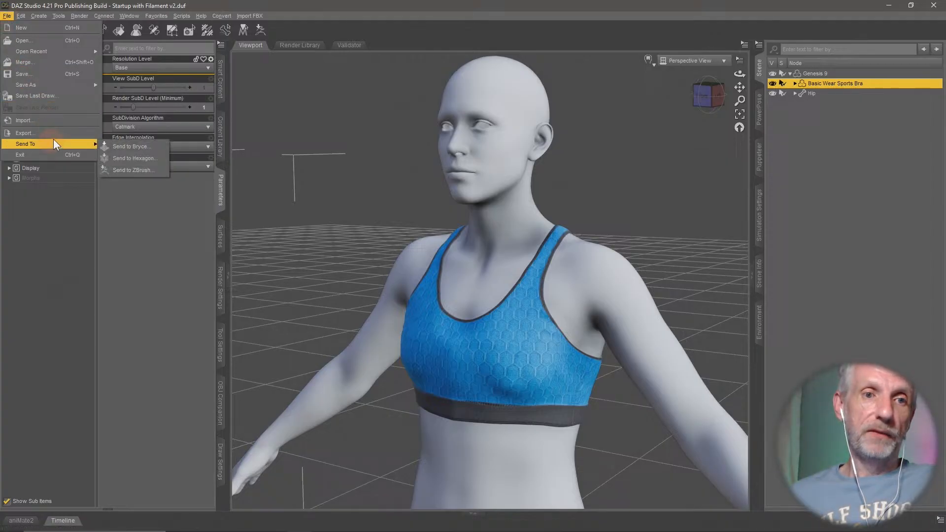
click(81, 130)
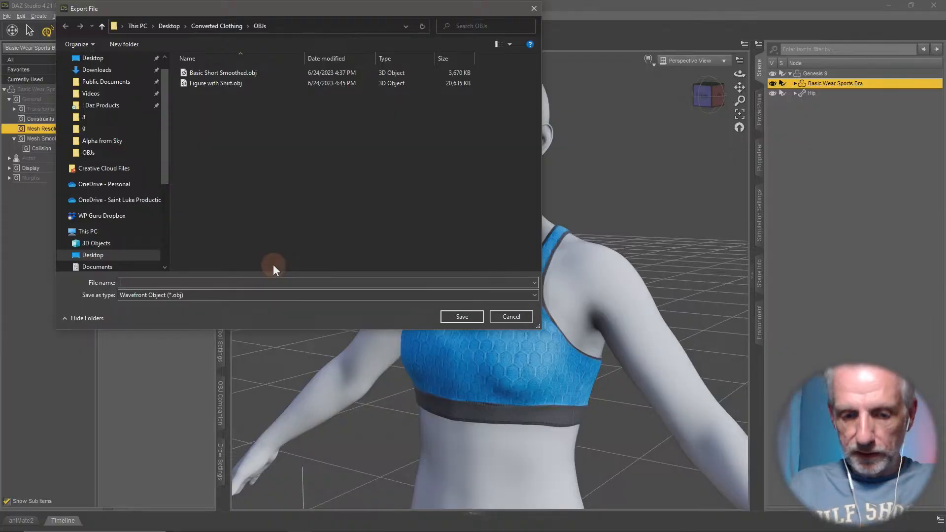
text(Sports )
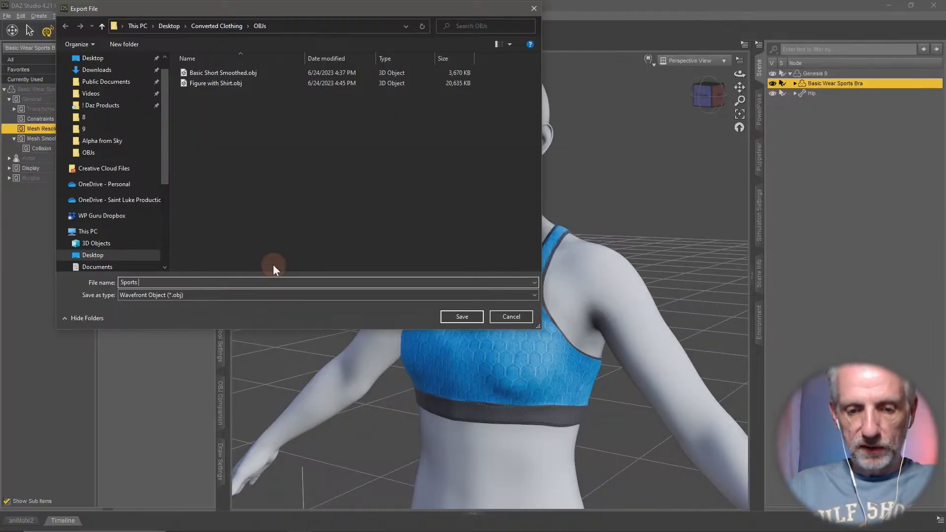
text(Bra G9 Fixed)
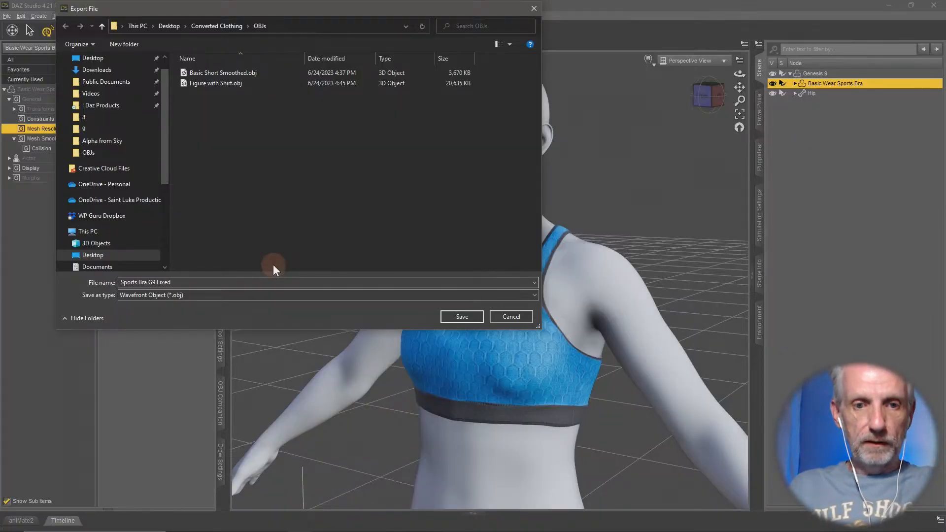
key(Return)
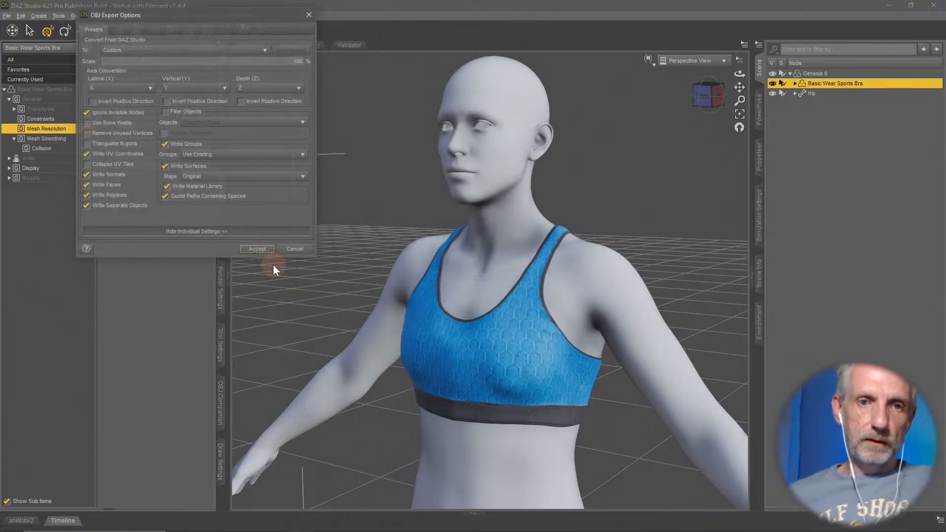
- Choose the DAZ Studio (1 unit = 1cm) export preset, filter objects to Selected Roots, and run the OBJ export
click(215, 54)
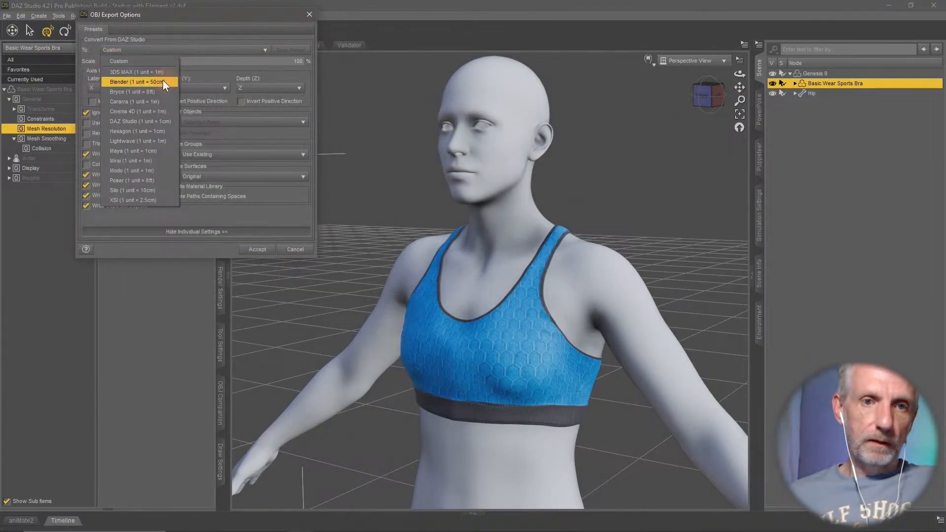
click(154, 117)
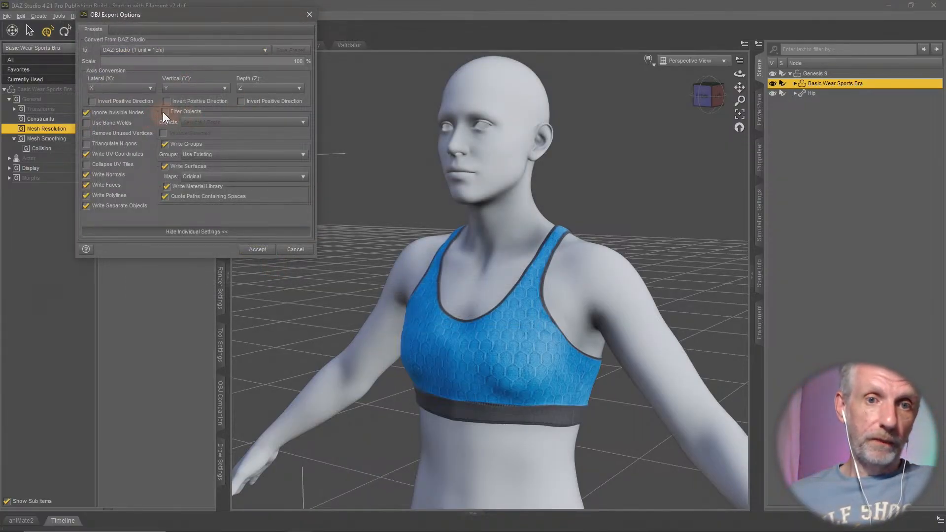
click(164, 112)
click(254, 217)
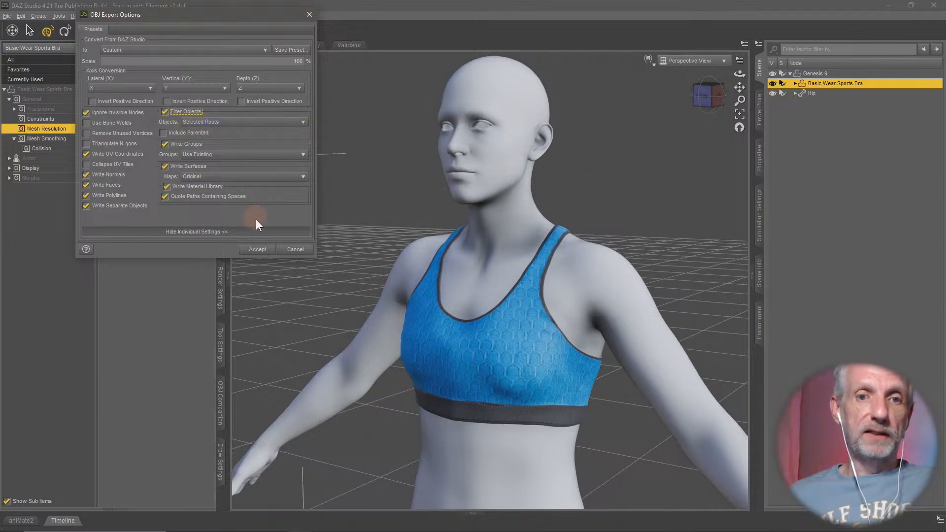
click(257, 250)
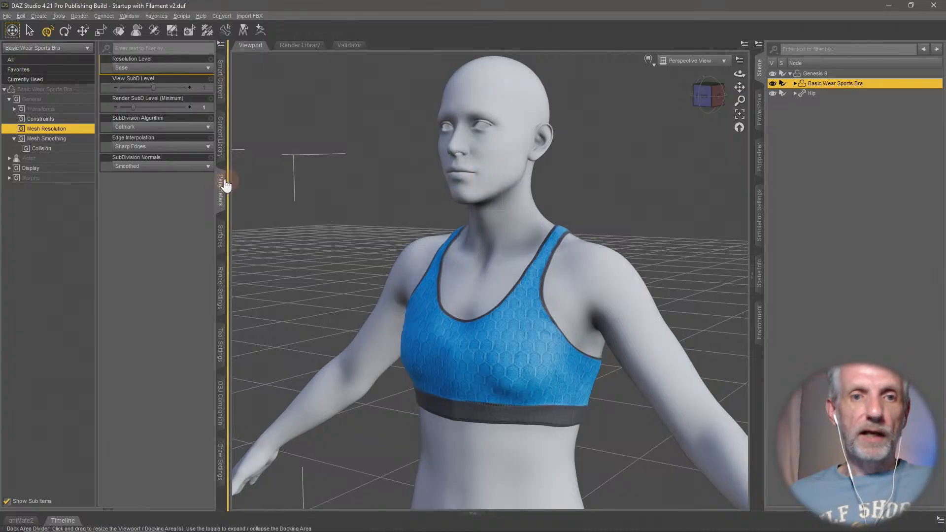
- Set the sports bra's Front Smooth morph to 0%
click(63, 178)
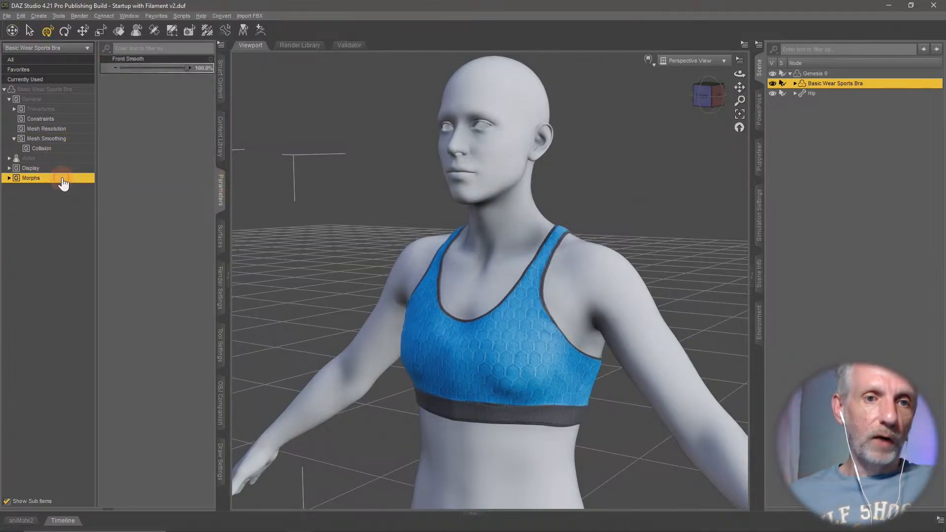
alt+click(177, 69)
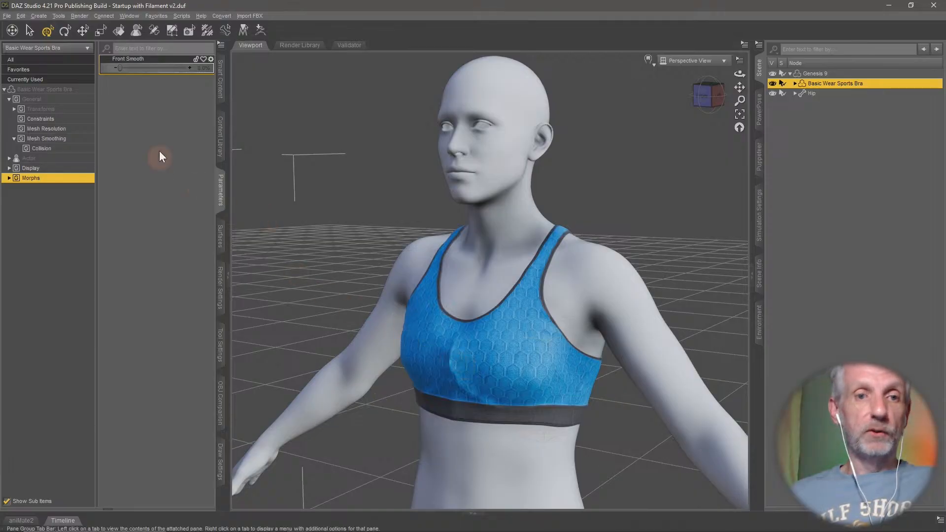
- Delete the Front Smooth morph from the sports bra in Edit Mode, and leave Edit Mode
right_click(136, 95)
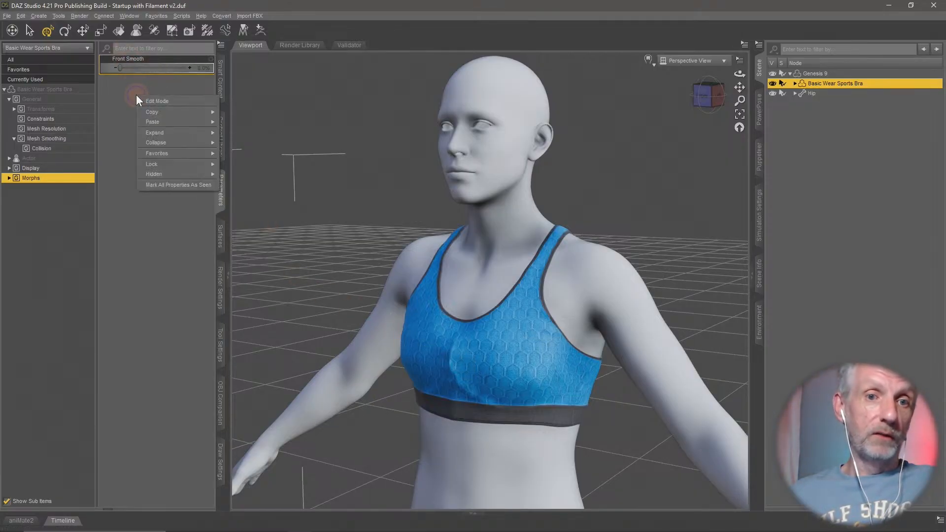
click(164, 102)
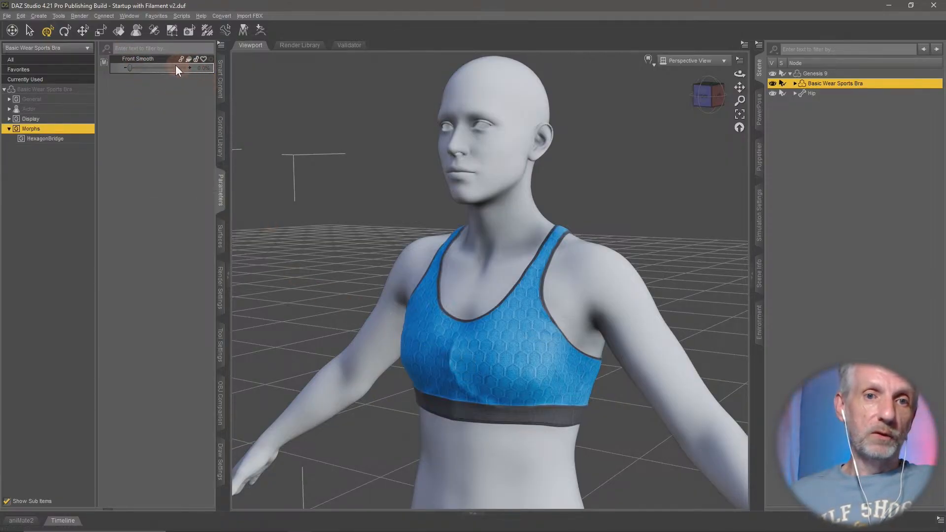
right_click(160, 58)
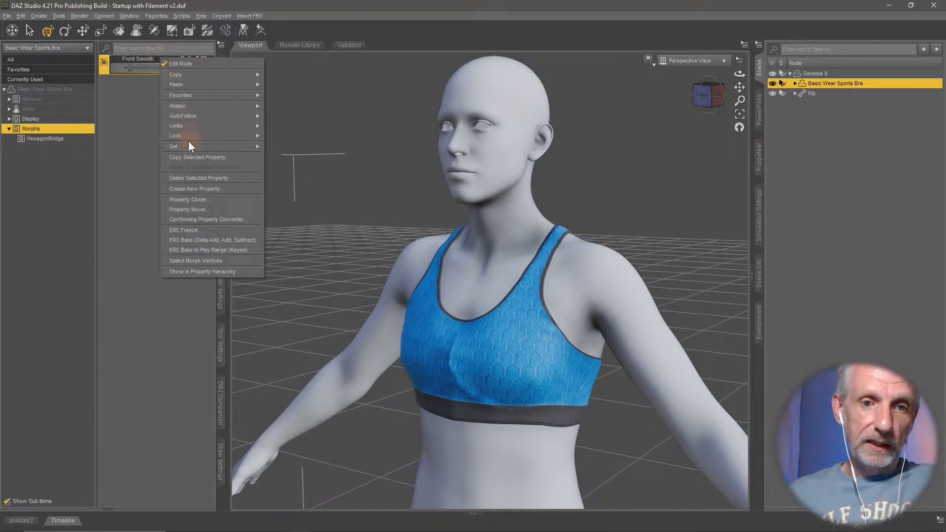
click(231, 179)
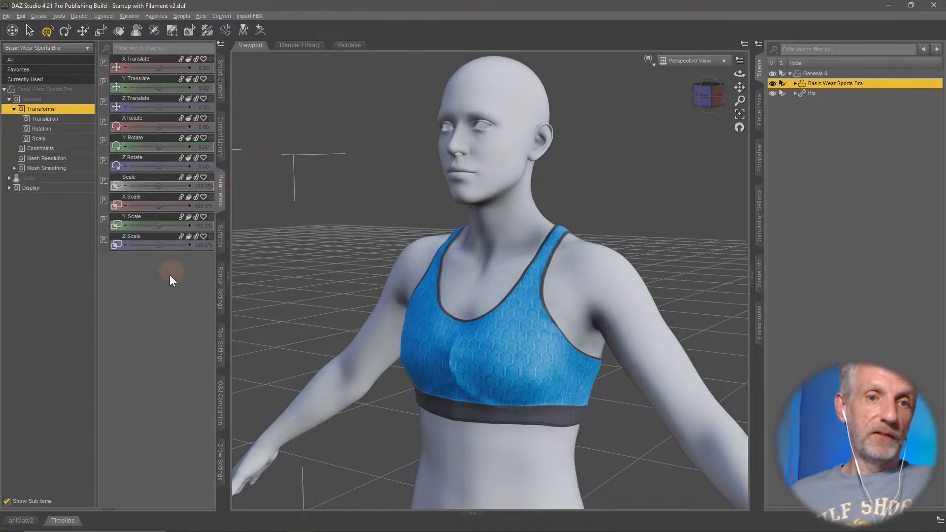
right_click(156, 283)
click(181, 292)
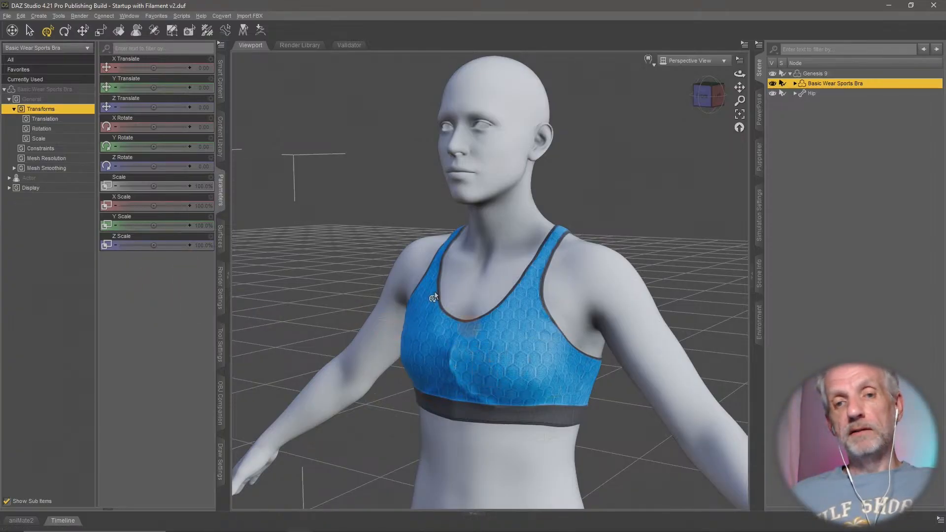
- Update the sports bra's base geometry with Update Full Geometry (from file), using Sports Bra G9 Fixed.obj at 100% import scale
click(20, 16)
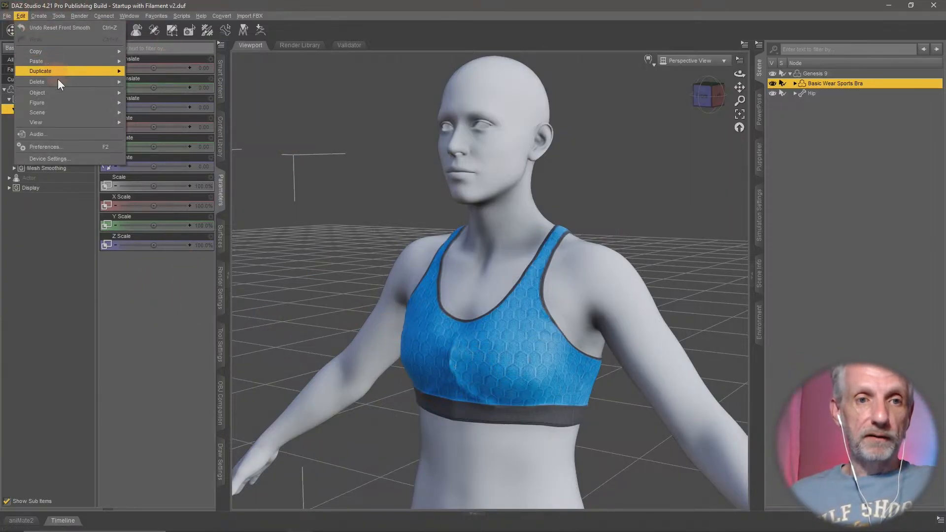
mouse_move(69, 92)
mouse_move(169, 189)
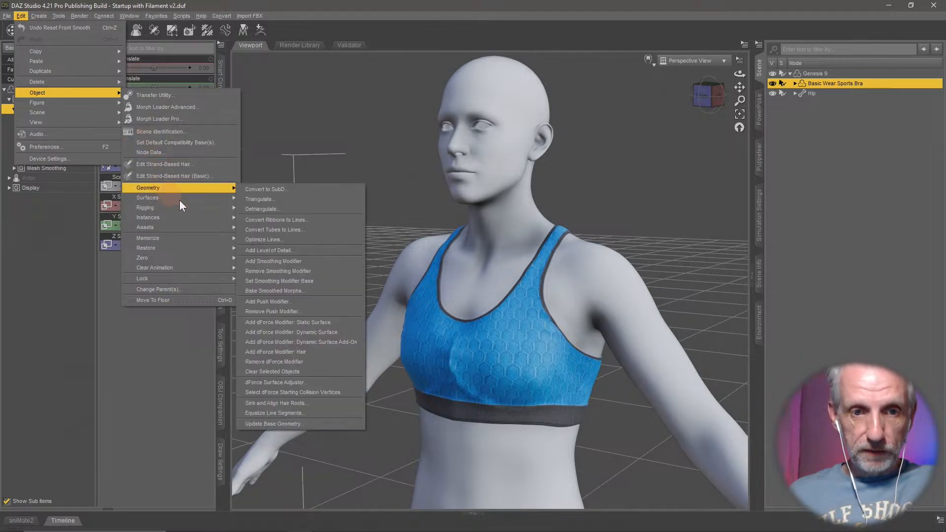
click(330, 425)
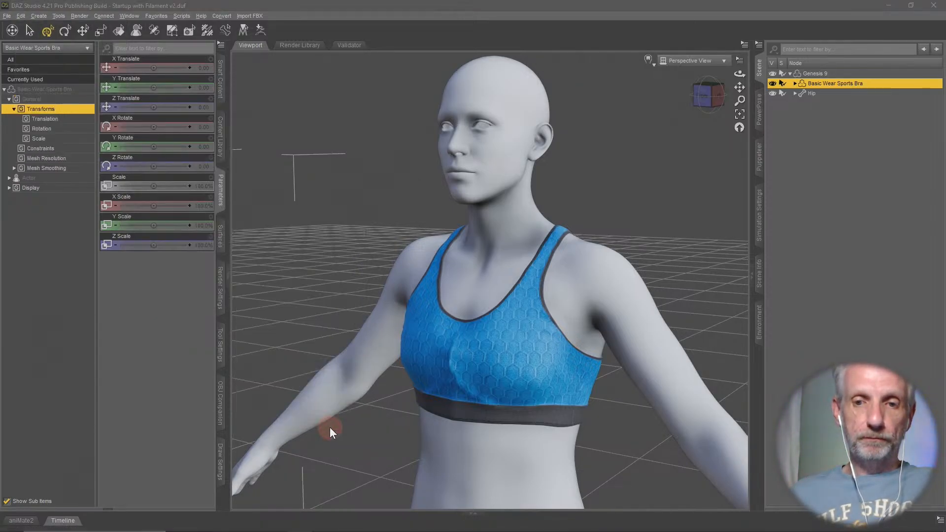
click(273, 123)
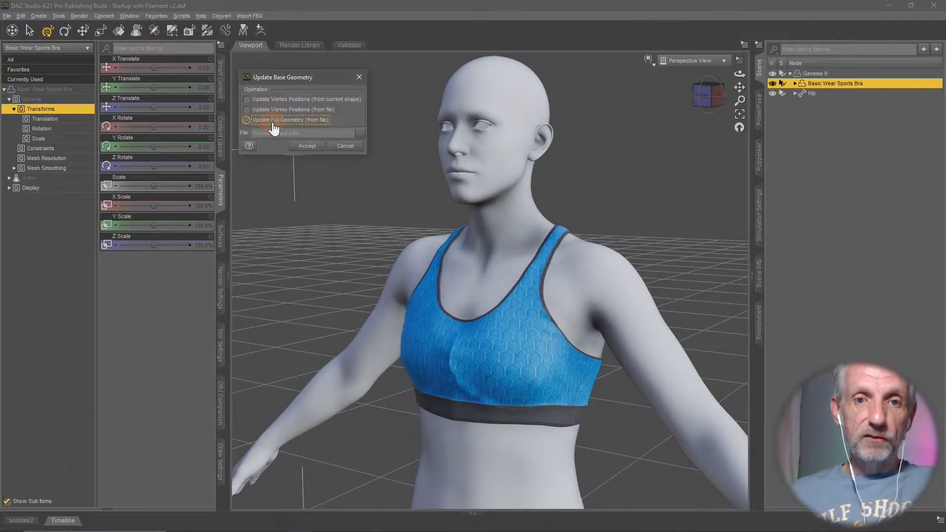
click(361, 134)
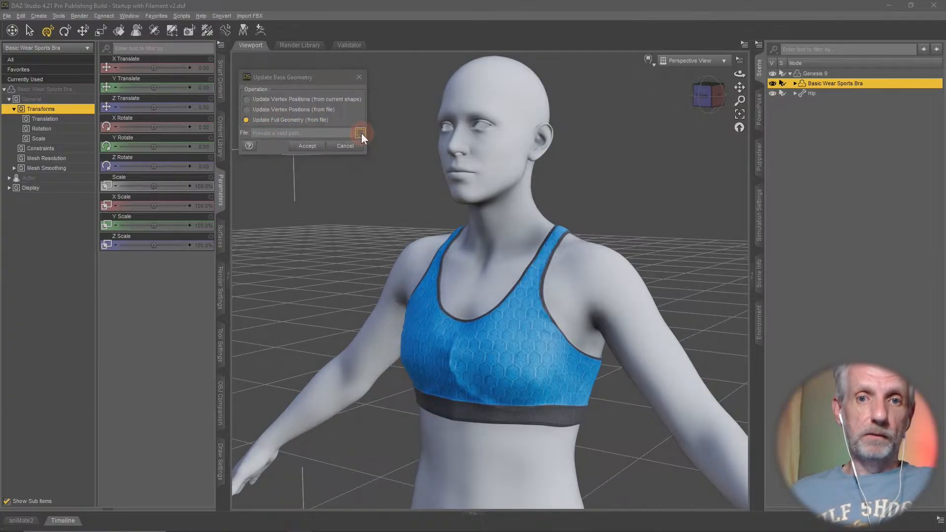
click(236, 95)
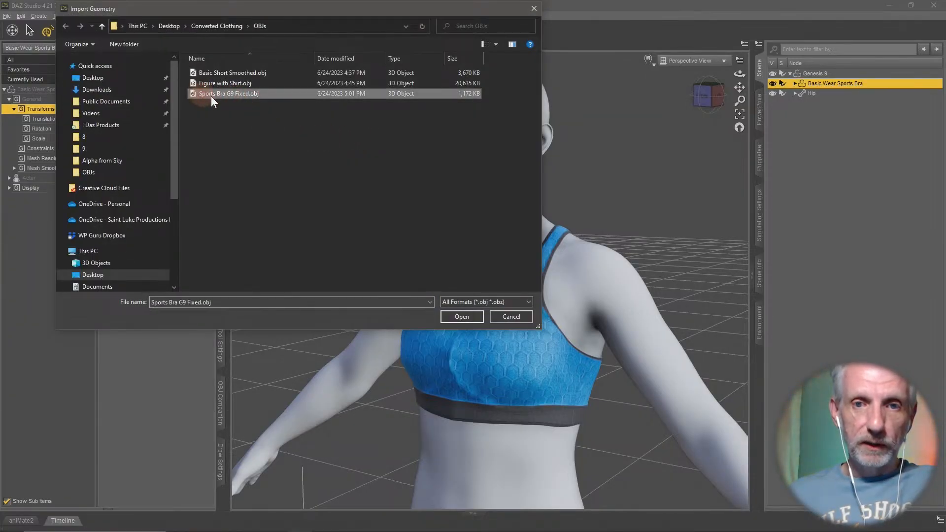
click(462, 317)
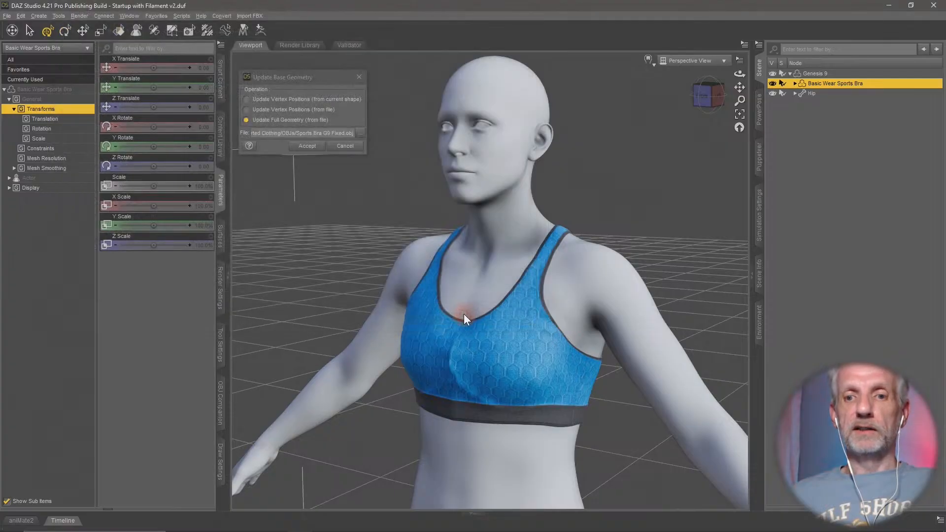
click(306, 148)
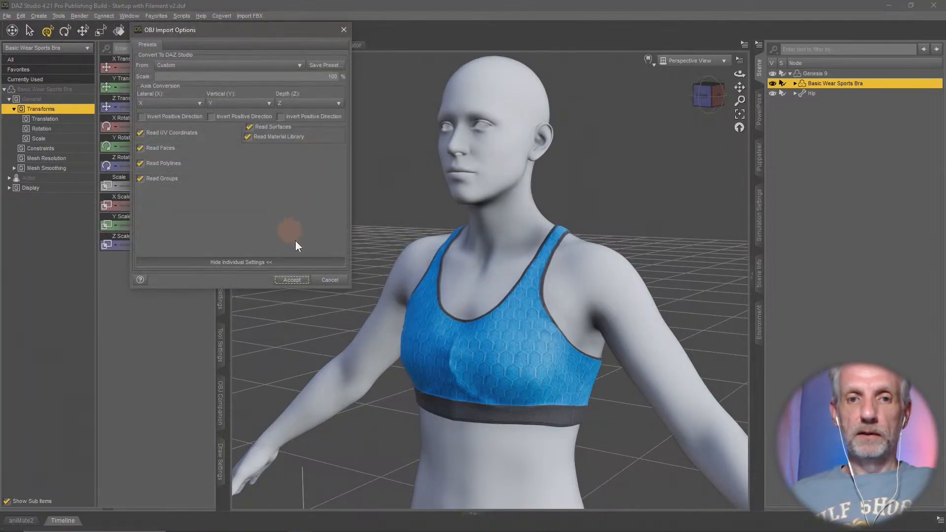
click(297, 279)
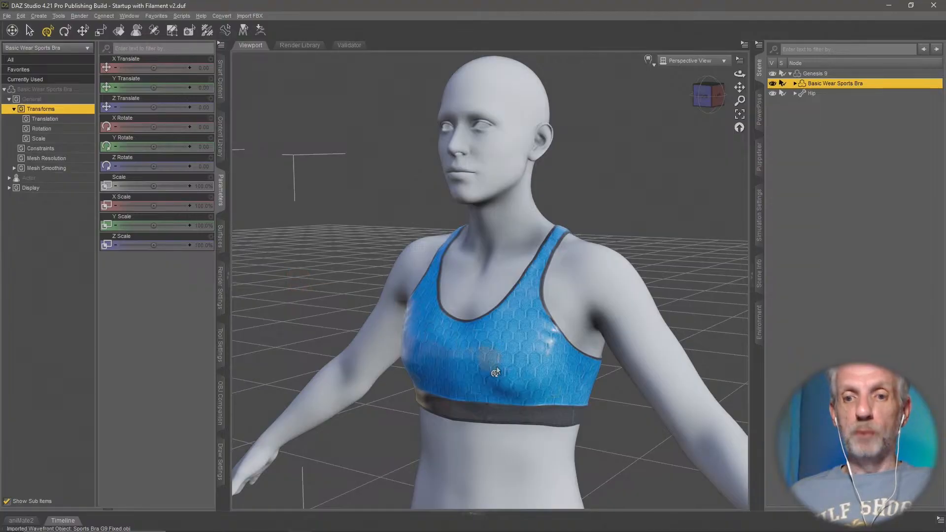
- Examine the front of the updated sports bra on the figure from slightly different angles
middle_drag(602, 384, 601, 383)
ctrl+alt+drag(602, 382, 602, 386)
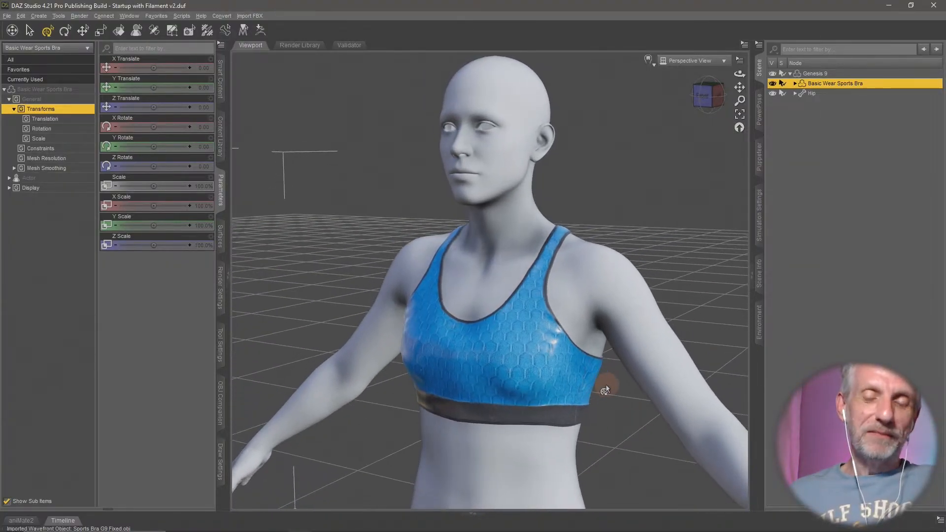
ctrl+alt+right_drag(602, 386, 605, 382)
ctrl+alt+drag(605, 383, 604, 384)
ctrl+alt+right_drag(604, 384, 605, 385)
ctrl+alt+drag(605, 383, 606, 382)
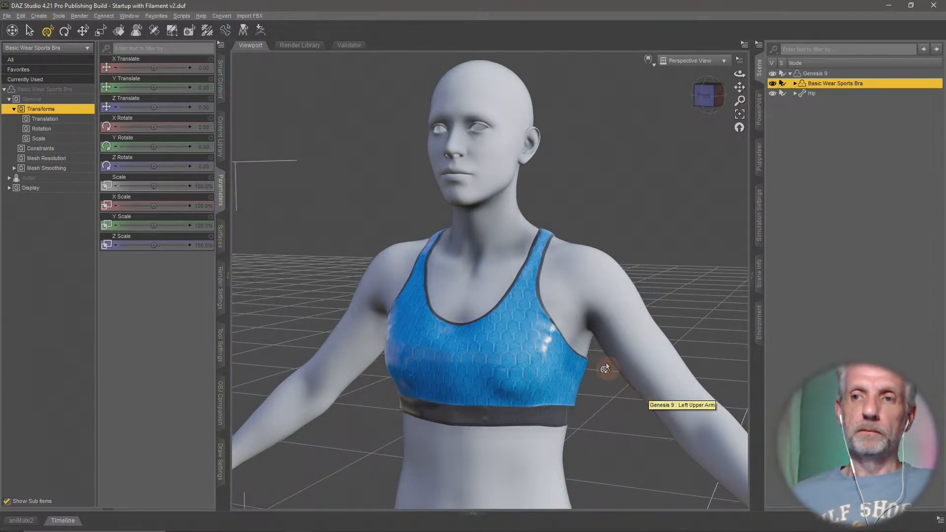
middle_drag(606, 365, 595, 360)
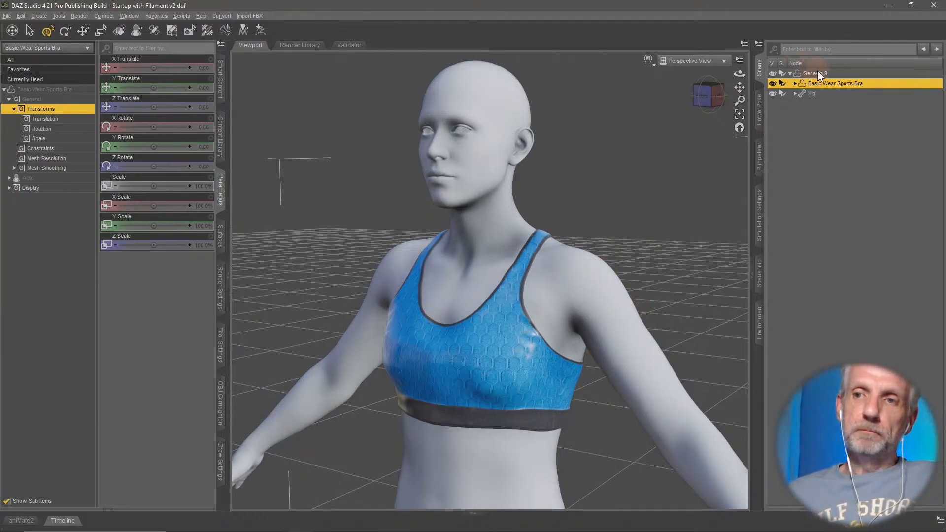
- Apply the Basic Wear Teal Sports Bra MDL material from Genesis 8 Starter Essentials to the sports bra
click(220, 79)
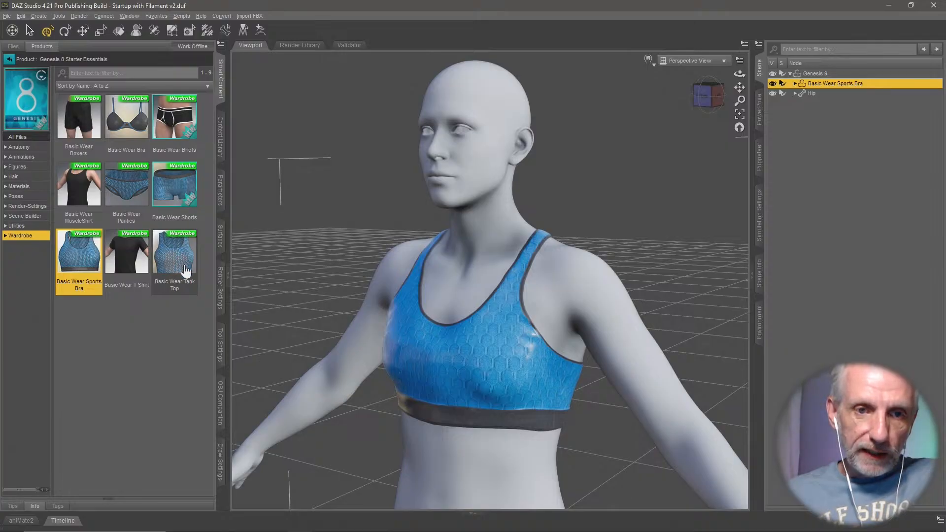
mouse_move(84, 263)
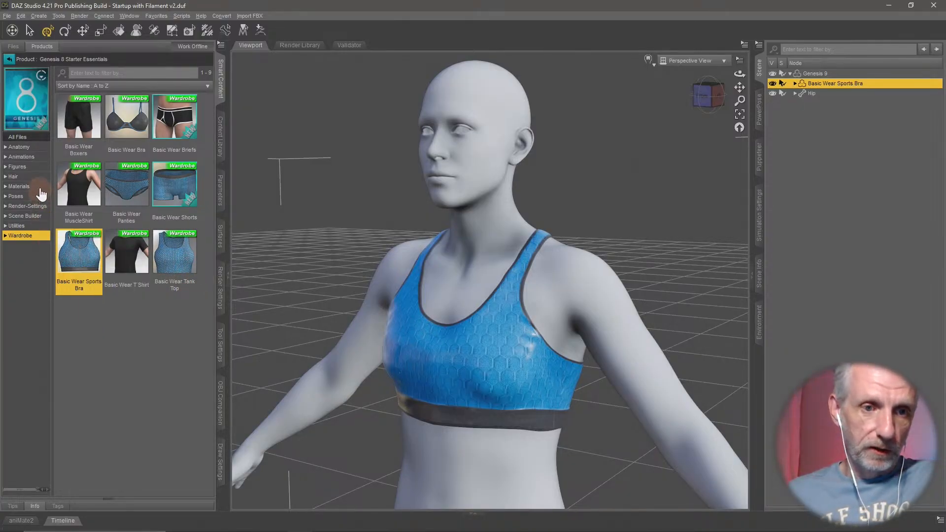
click(19, 186)
scroll(123, 252, down, 10)
scroll(125, 256, down, 15)
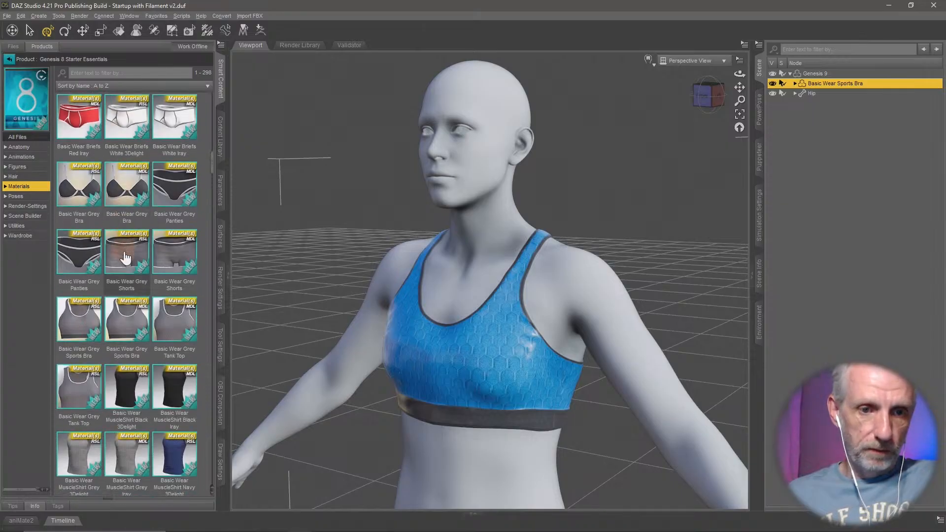
scroll(127, 258, down, 2)
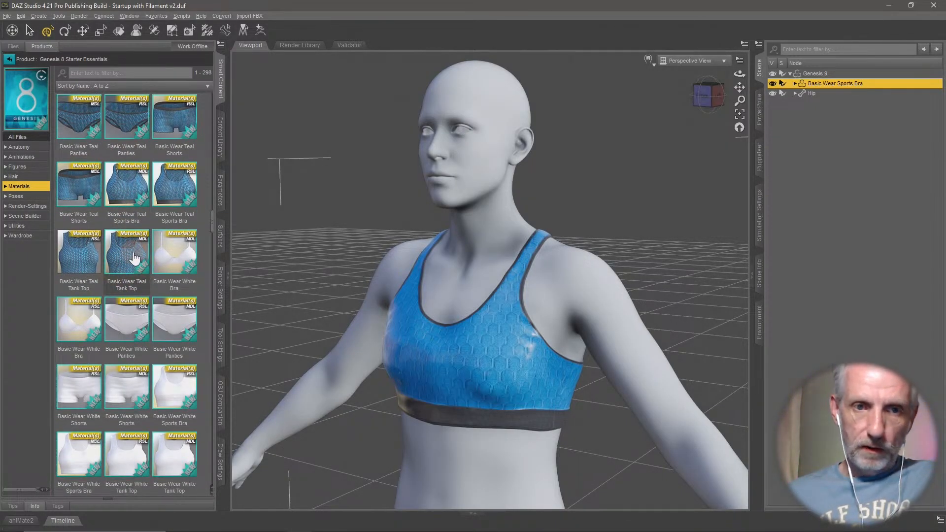
double_click(140, 196)
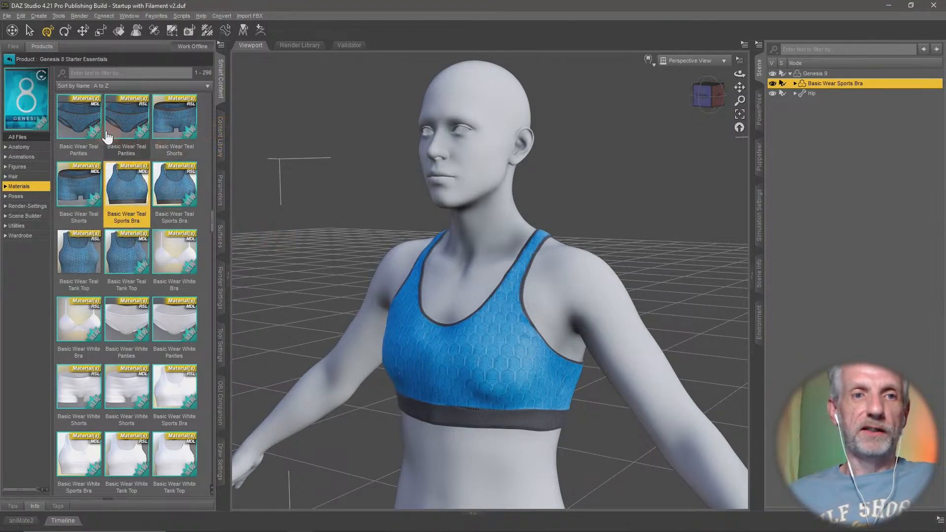
- Check the retextured sports bra on the wider figure and display its Actor adjustment morphs
scroll(425, 342, down, 2)
scroll(425, 341, down, 3)
right_drag(424, 340, 423, 338)
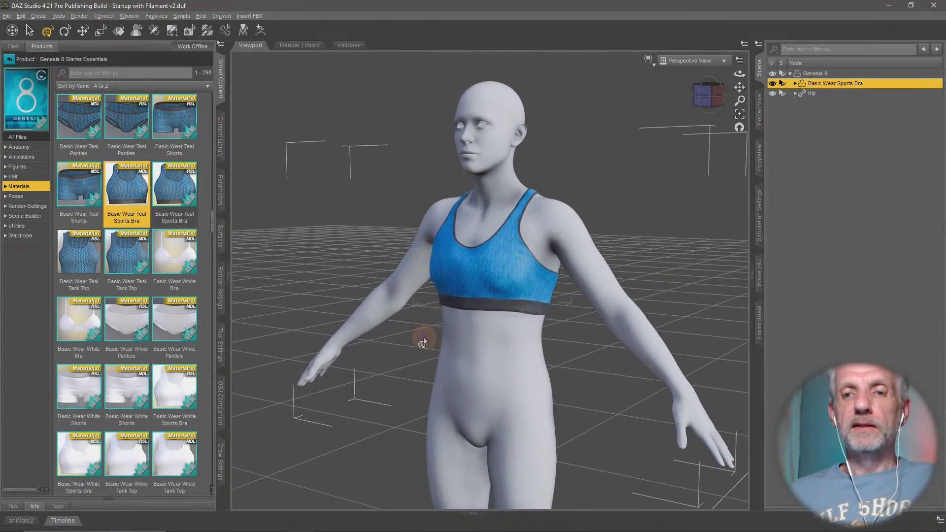
middle_drag(423, 338, 421, 344)
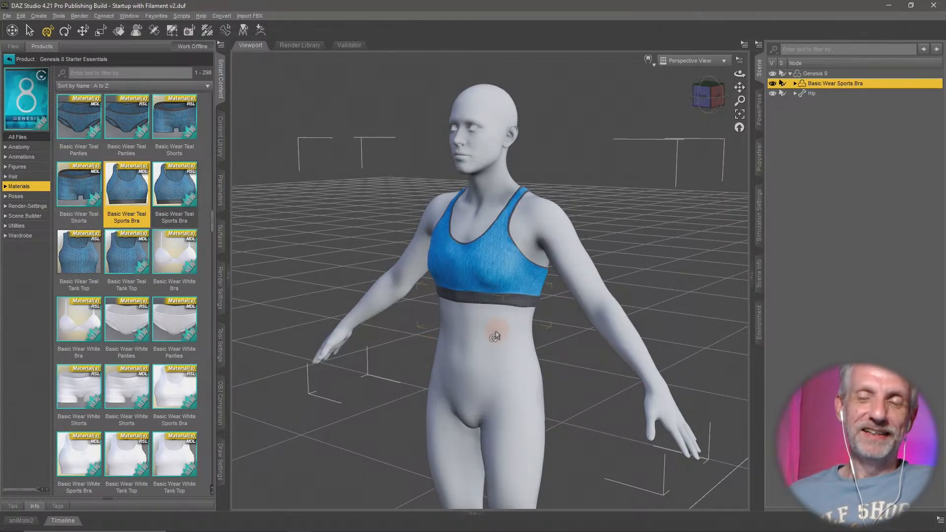
click(8, 60)
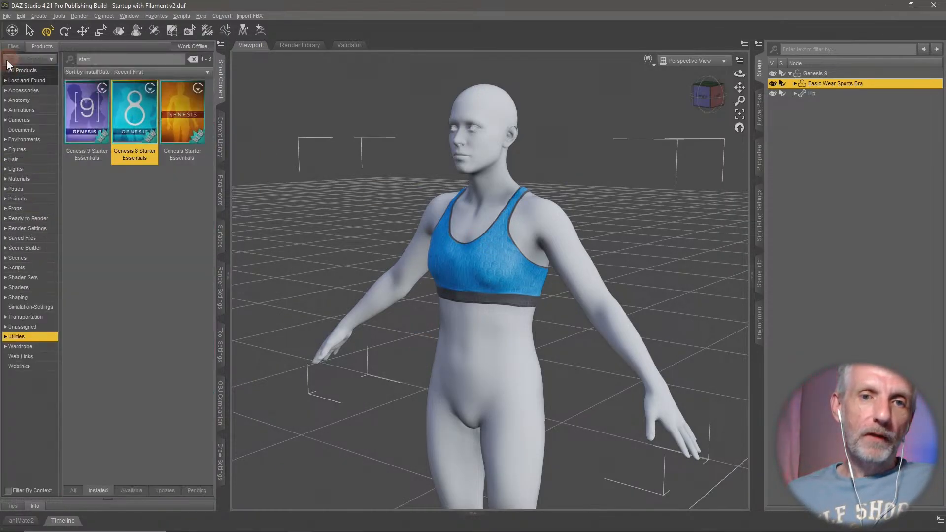
click(220, 189)
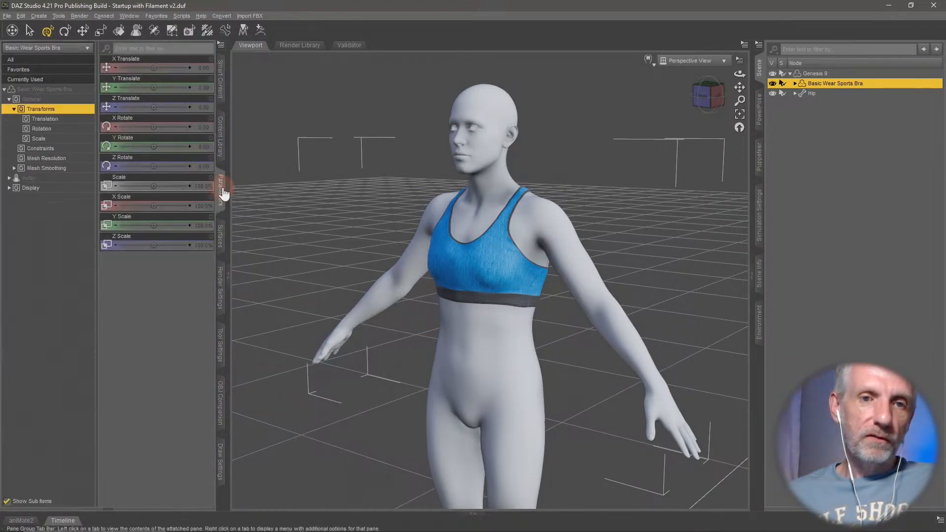
click(67, 178)
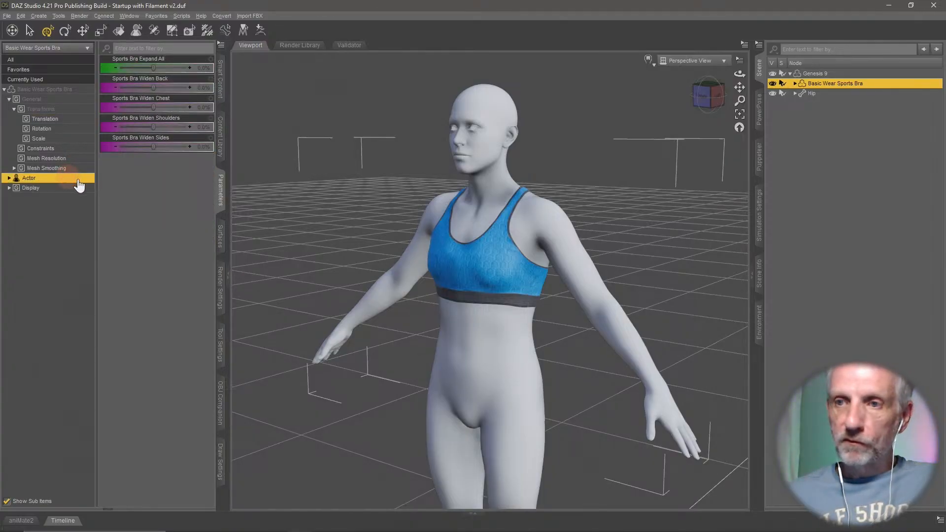
- Set the Ally 9 character morph on the Genesis 9 figure to 100%
click(818, 73)
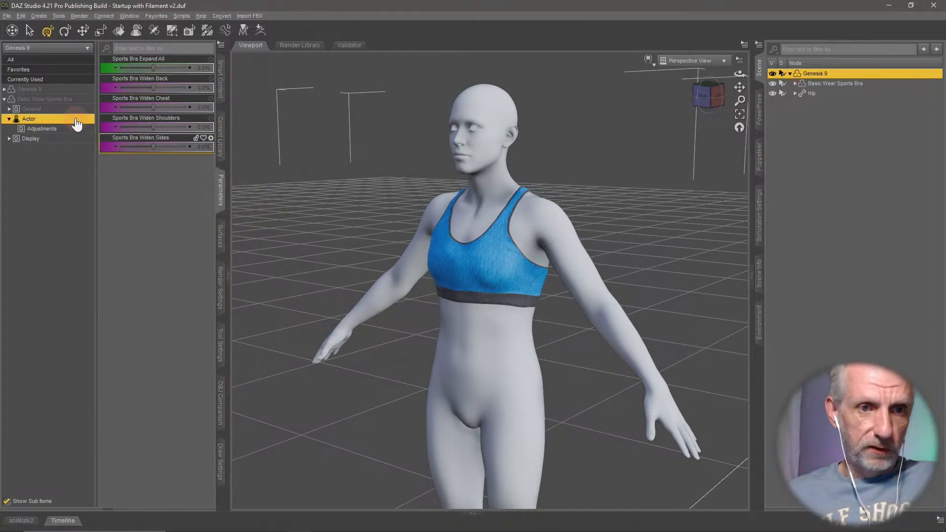
click(59, 90)
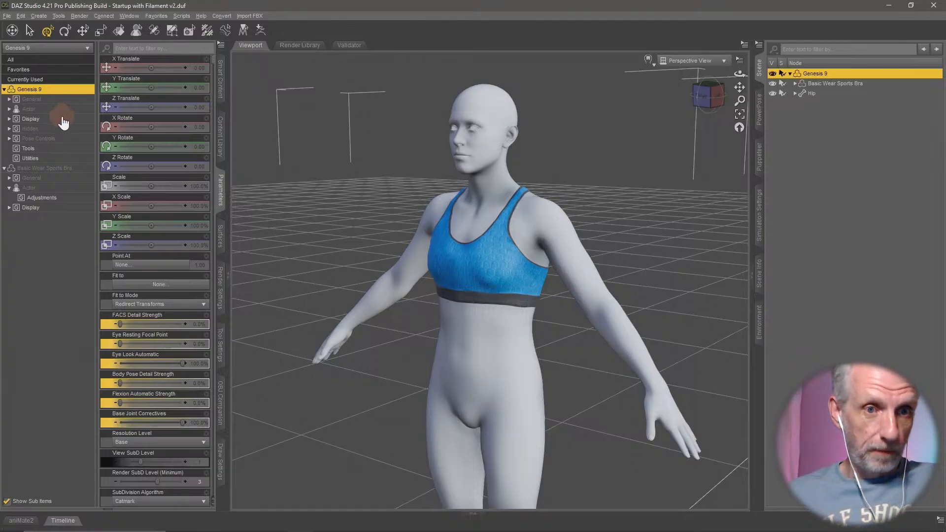
click(73, 109)
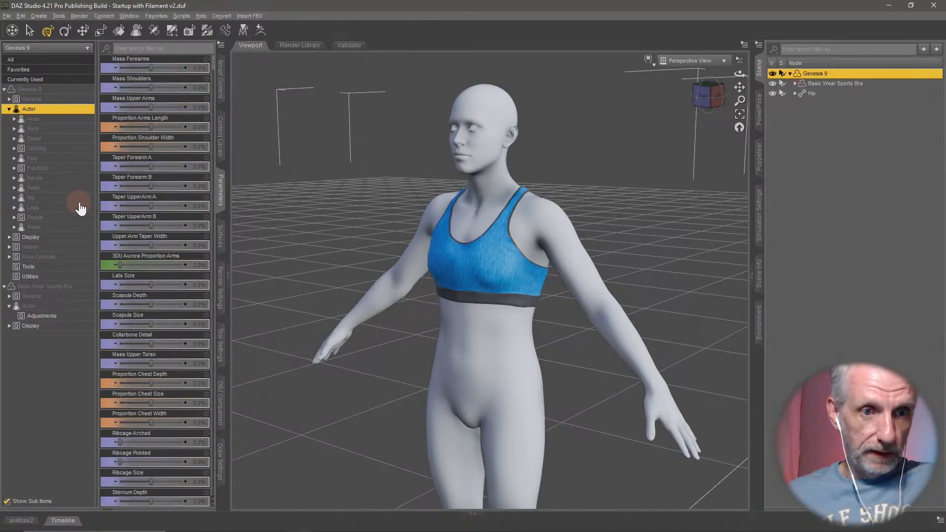
click(71, 217)
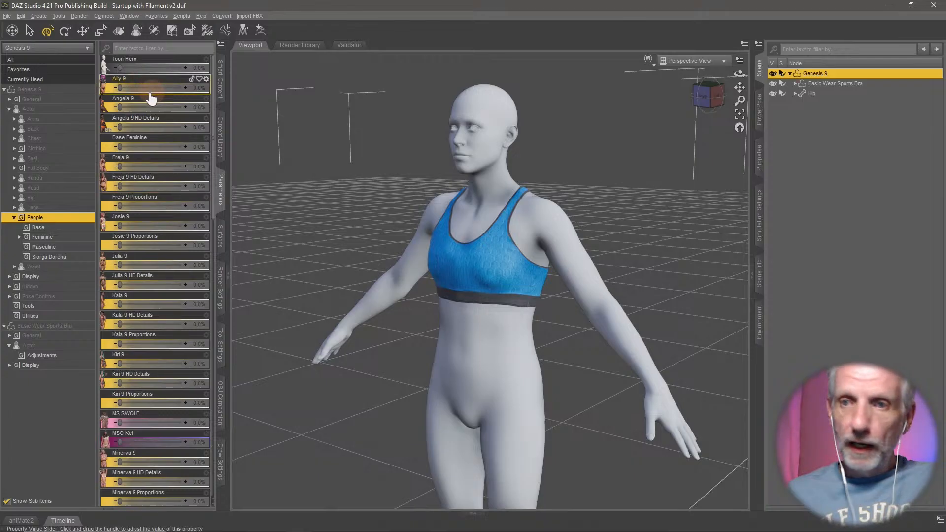
drag(120, 88, 244, 97)
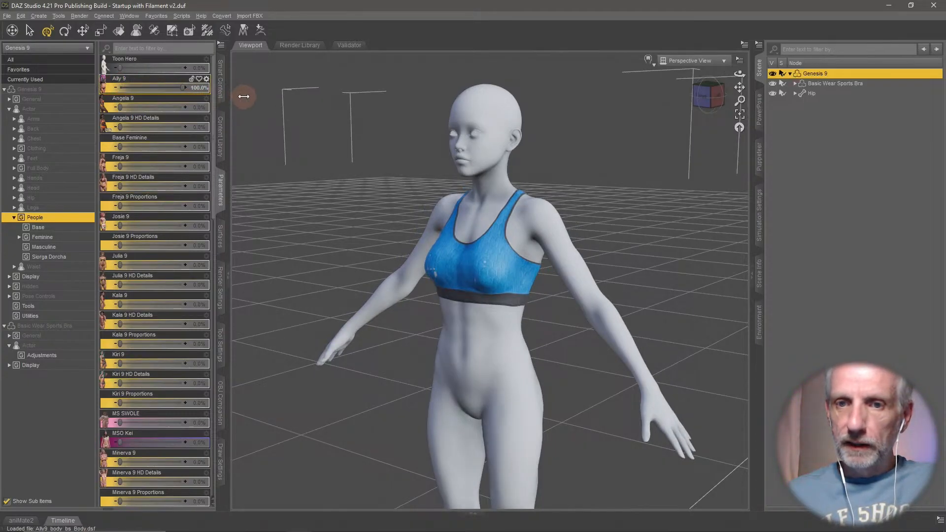
- Enable mesh smoothing on the Basic Wear Sports Bra, with Genesis 9 as the collision item
middle_drag(379, 231, 420, 258)
scroll(428, 253, up, 3)
scroll(428, 253, down, 2)
scroll(429, 253, up, 4)
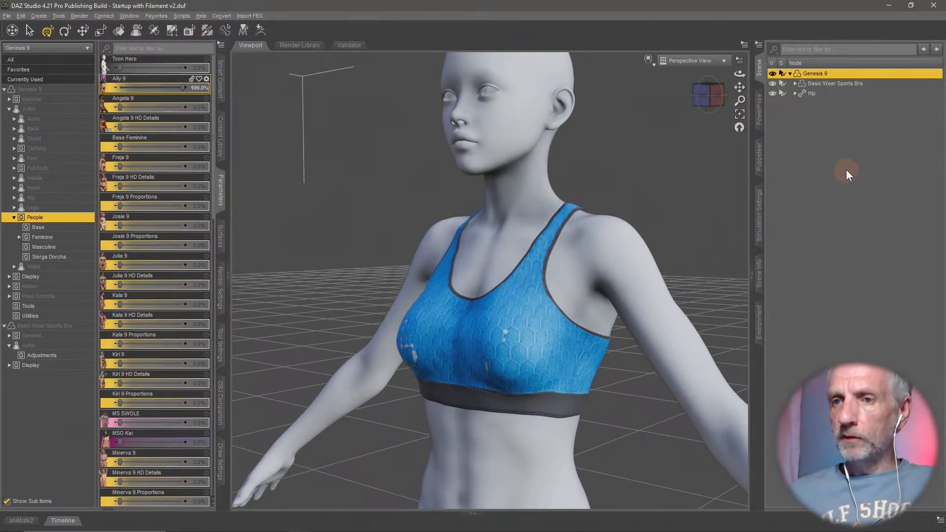
click(844, 83)
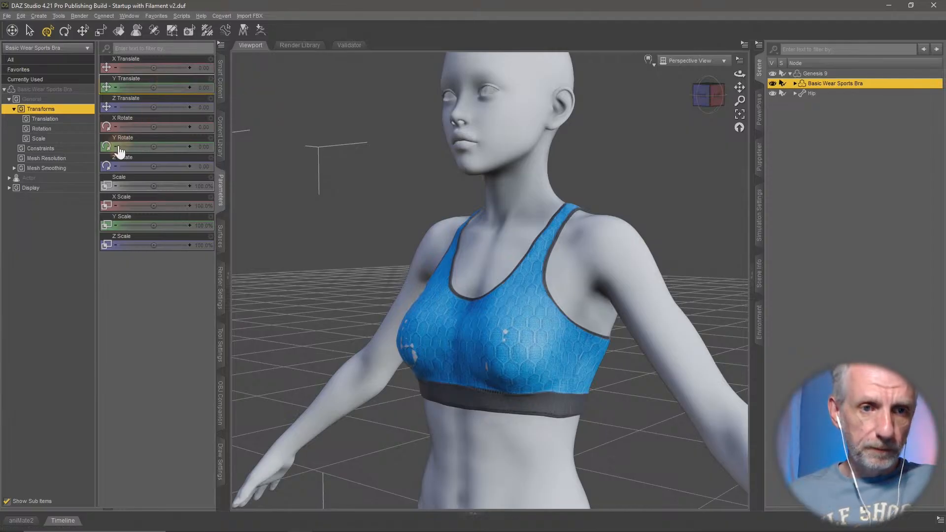
click(76, 168)
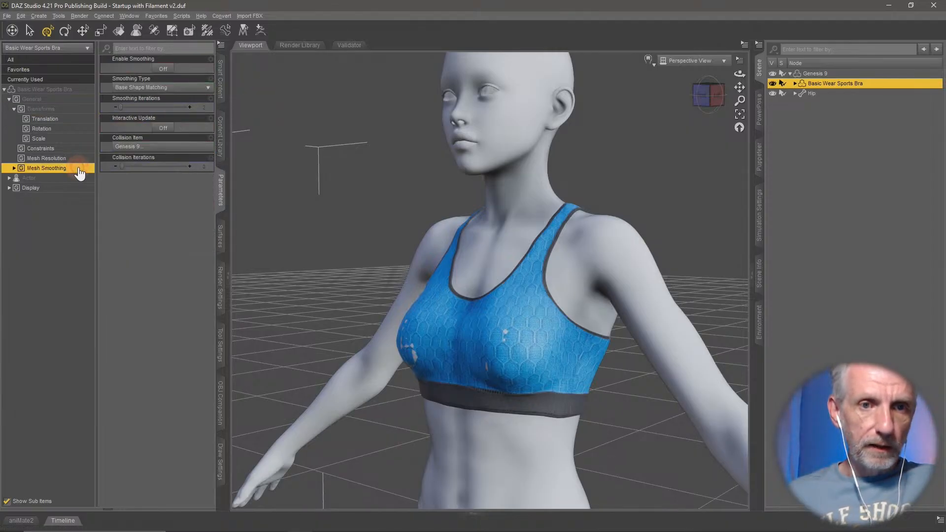
click(163, 69)
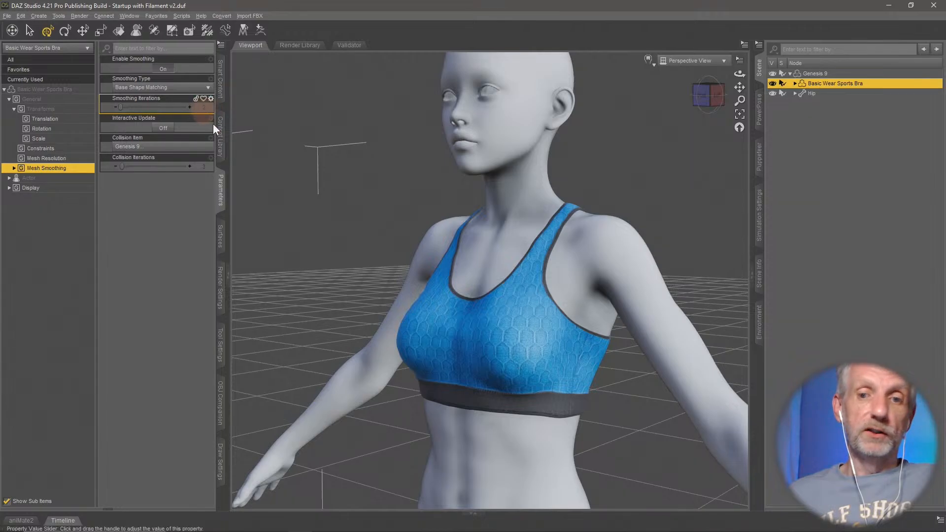
mouse_move(532, 329)
middle_down()
mouse_move(525, 325)
mouse_move(594, 328)
mouse_move(537, 323)
mouse_move(527, 334)
middle_up()
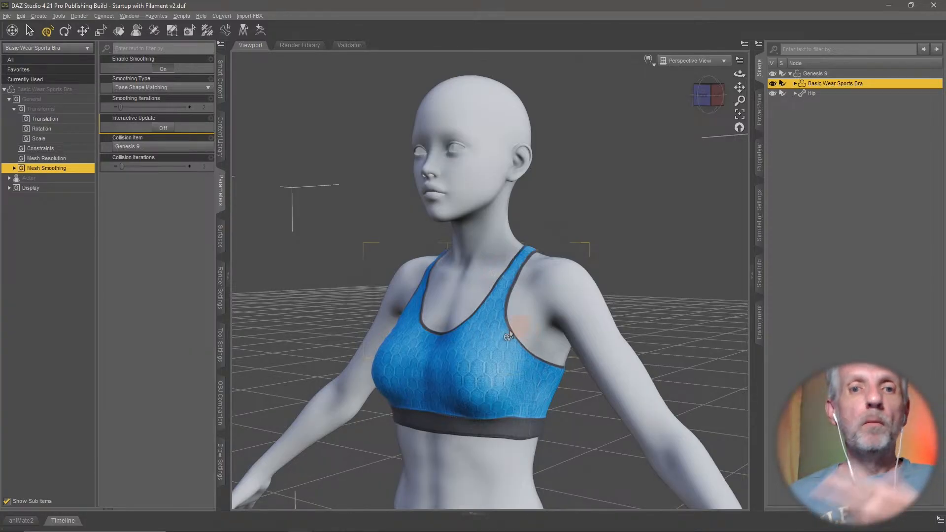
- Reset the Ally 9 character morph on the Genesis 9 figure to 0%
click(835, 74)
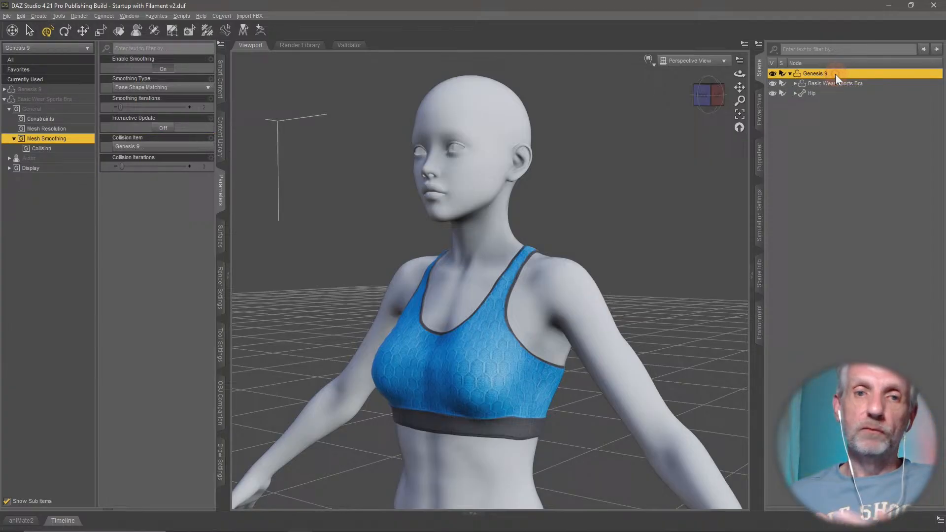
click(69, 159)
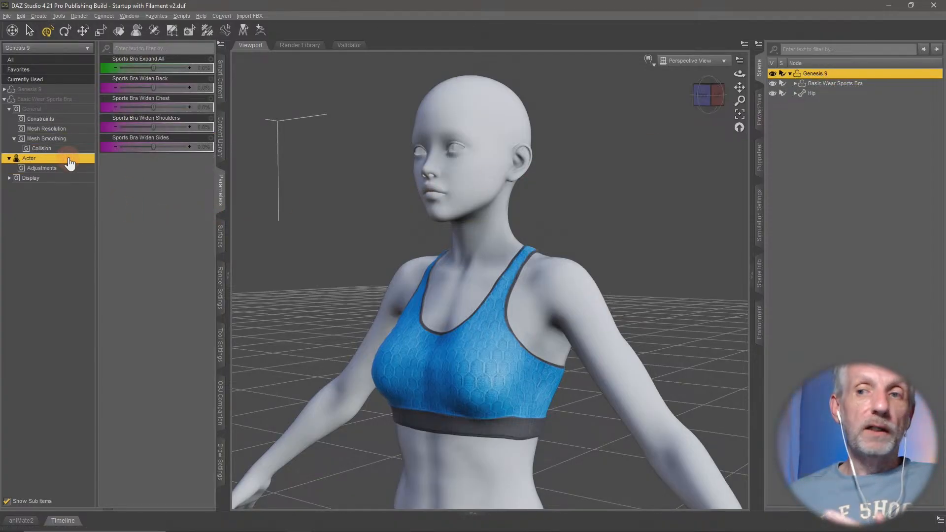
click(54, 91)
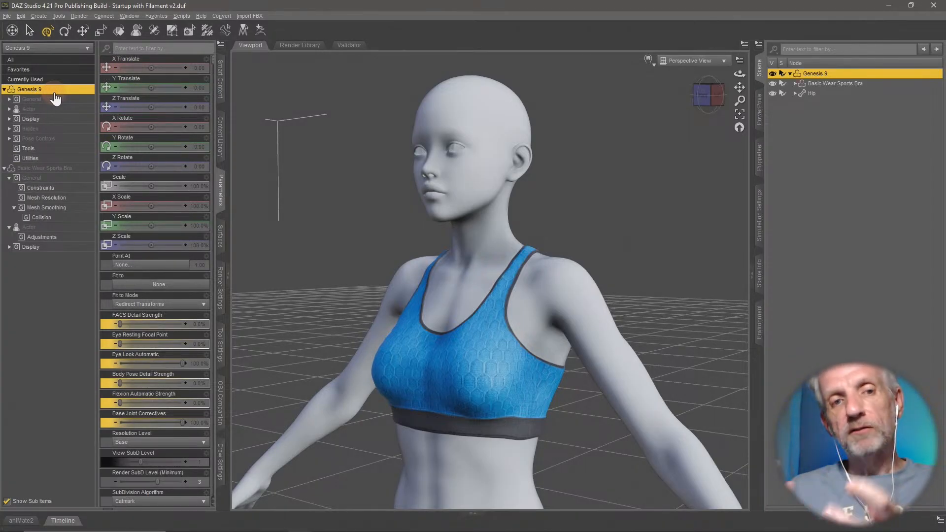
click(70, 110)
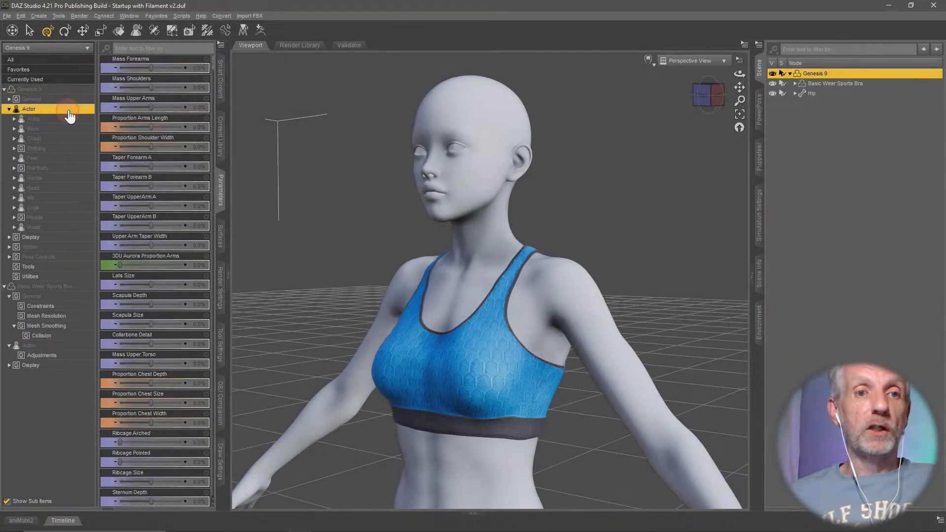
click(67, 218)
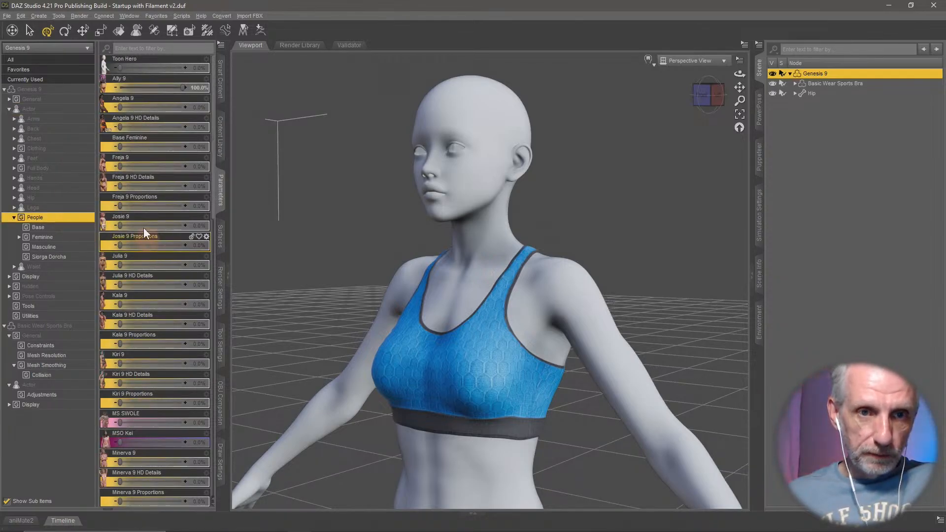
alt+click(162, 88)
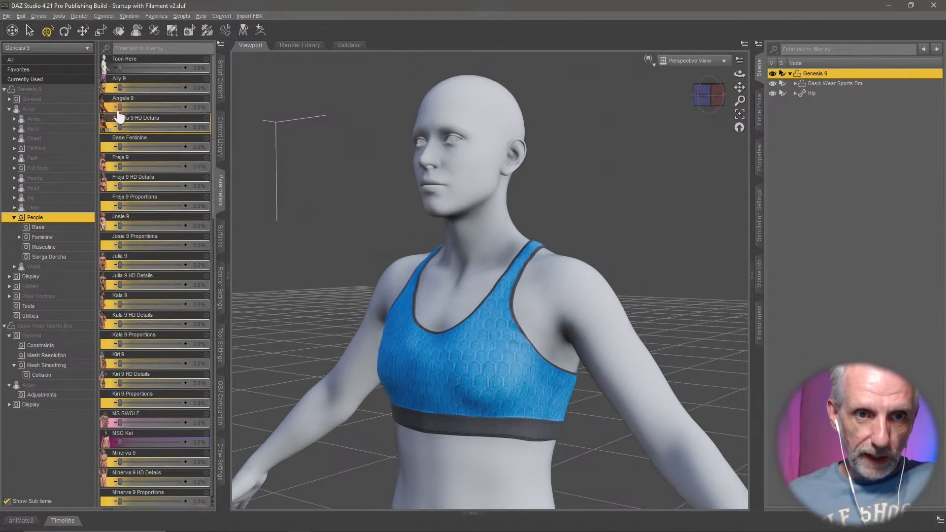
- Test the sports bra with the Angela 9 morph at 100%, inspecting it up close from below, and reset the morph to 0%
drag(120, 108, 235, 110)
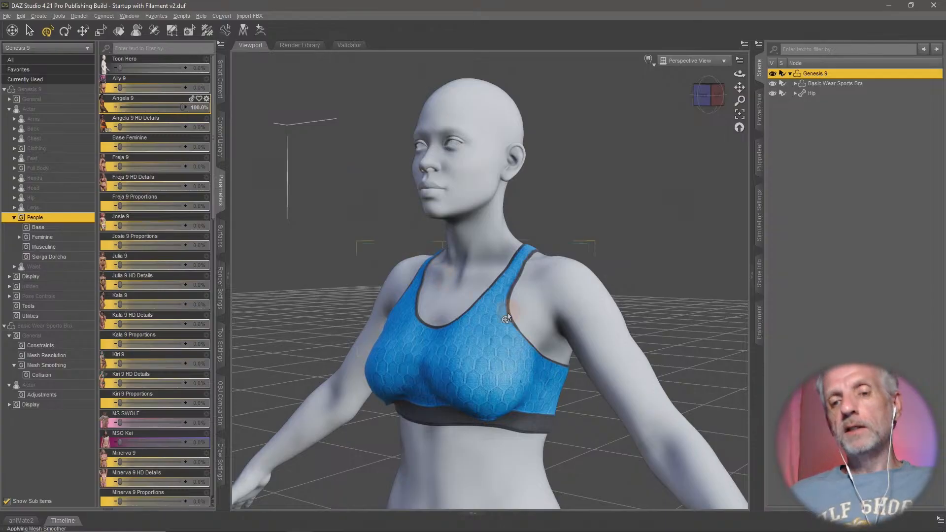
mouse_move(507, 317)
alt+mouse_down()
mouse_move(520, 310)
mouse_move(483, 308)
mouse_move(504, 315)
alt+mouse_up()
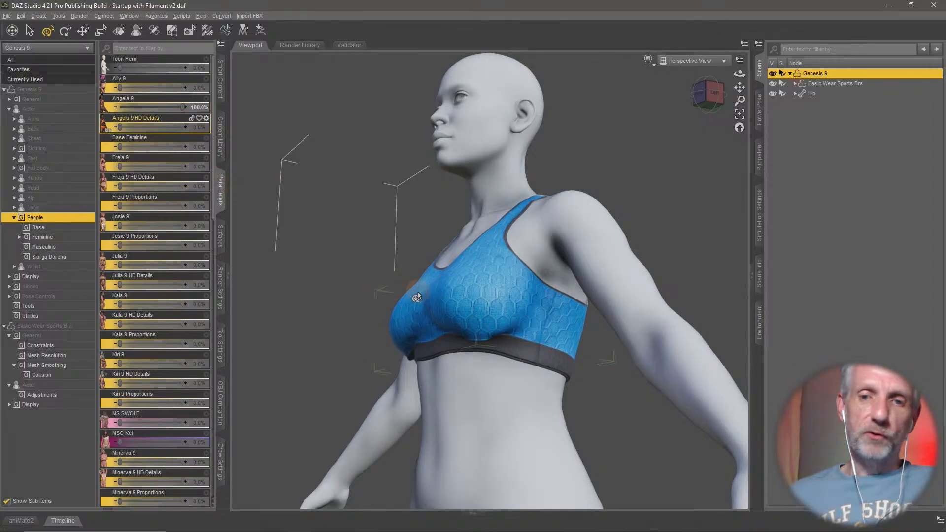
mouse_move(446, 307)
middle_down()
mouse_move(490, 308)
mouse_move(425, 308)
mouse_move(443, 312)
middle_up()
scroll(445, 311, up, 5)
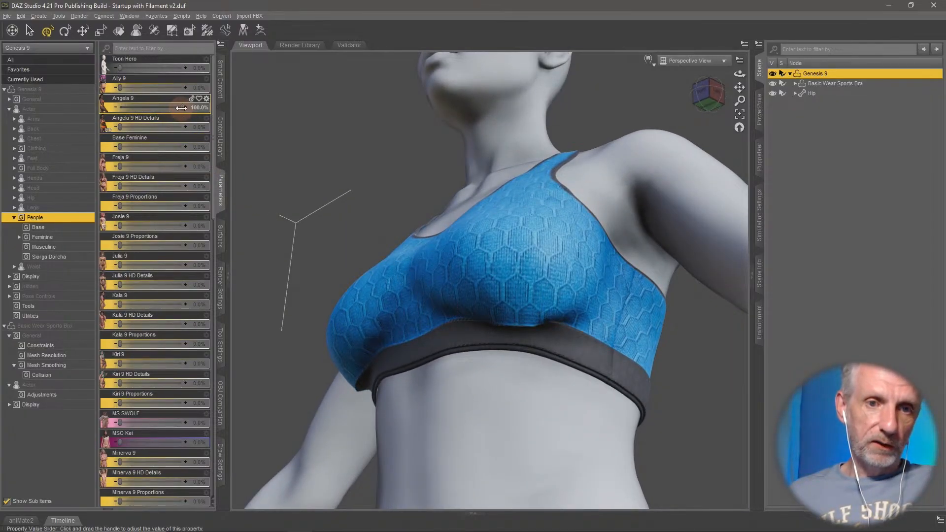
drag(181, 108, 73, 119)
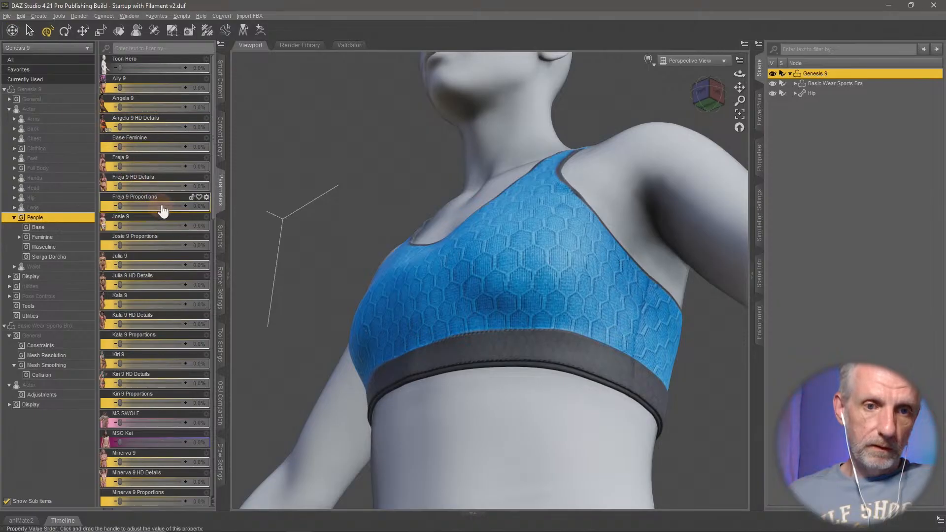
- Browse the installed figures for another character, test the Kiri 9 morph at 100%, and reset it to 0%
scroll(173, 227, down, 3)
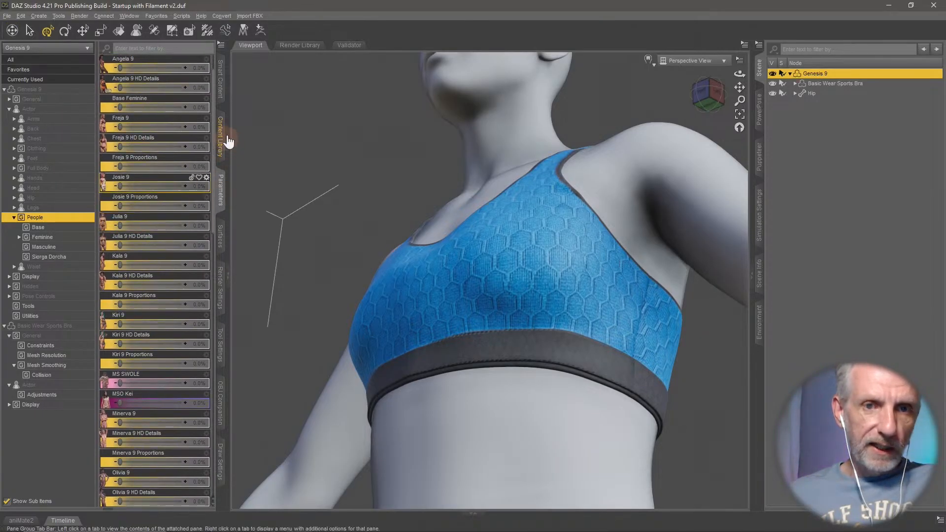
click(223, 88)
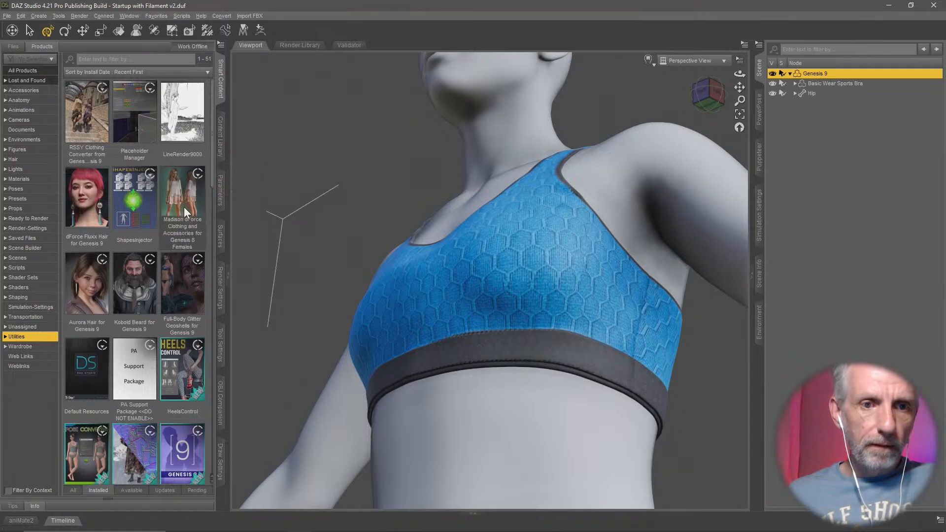
click(41, 152)
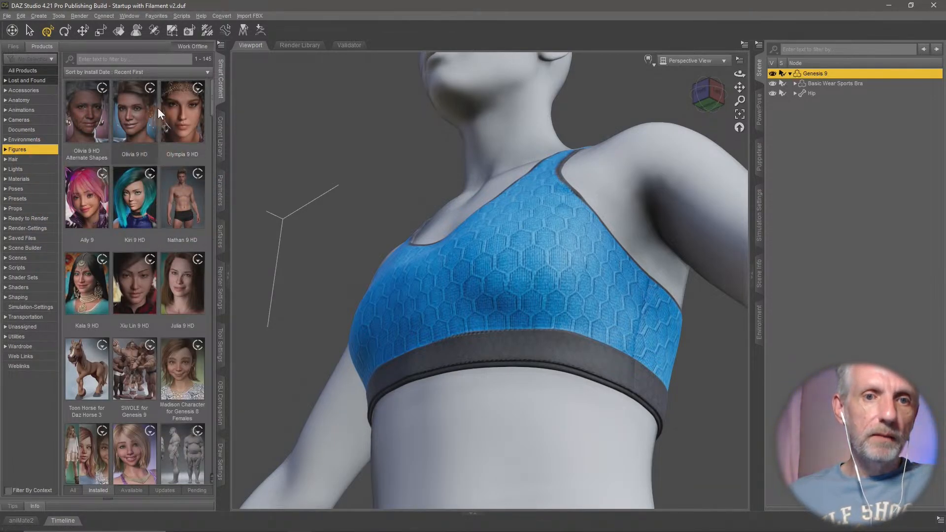
click(220, 192)
scroll(153, 222, down, 2)
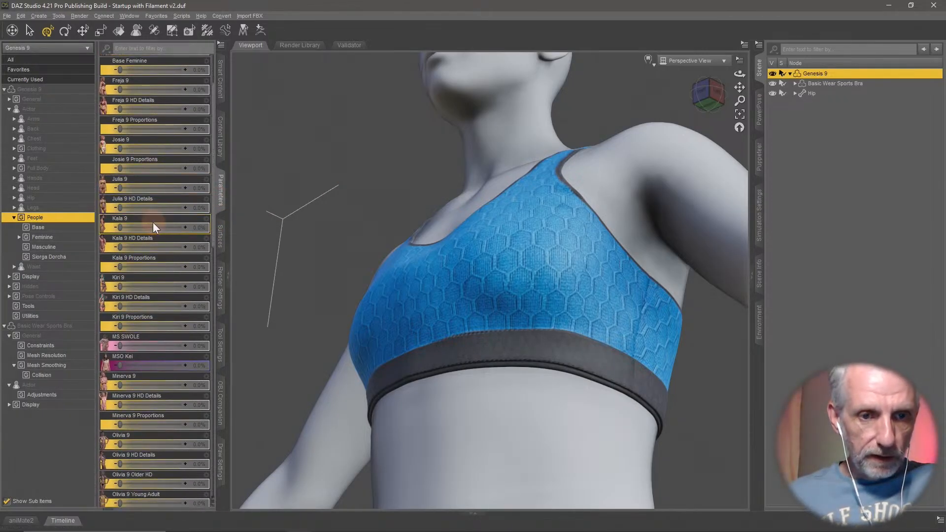
scroll(138, 251, down, 3)
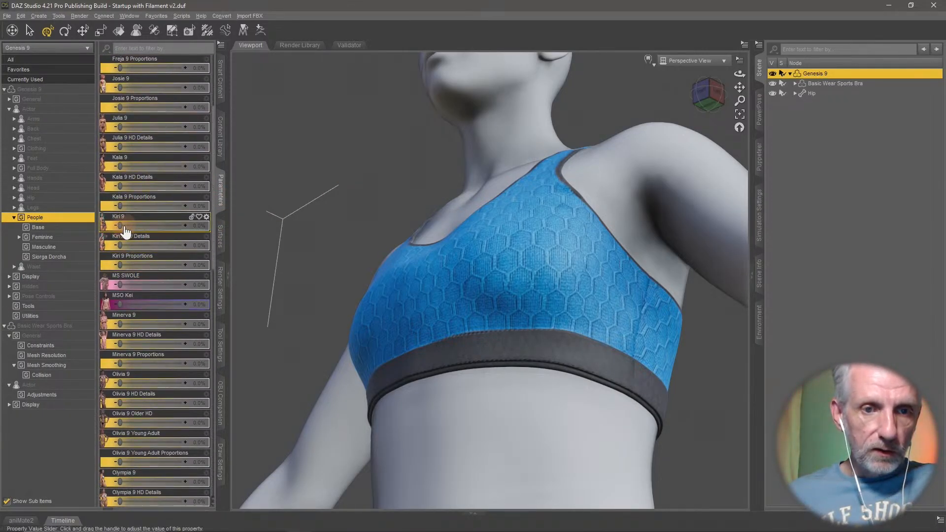
drag(120, 223, 284, 242)
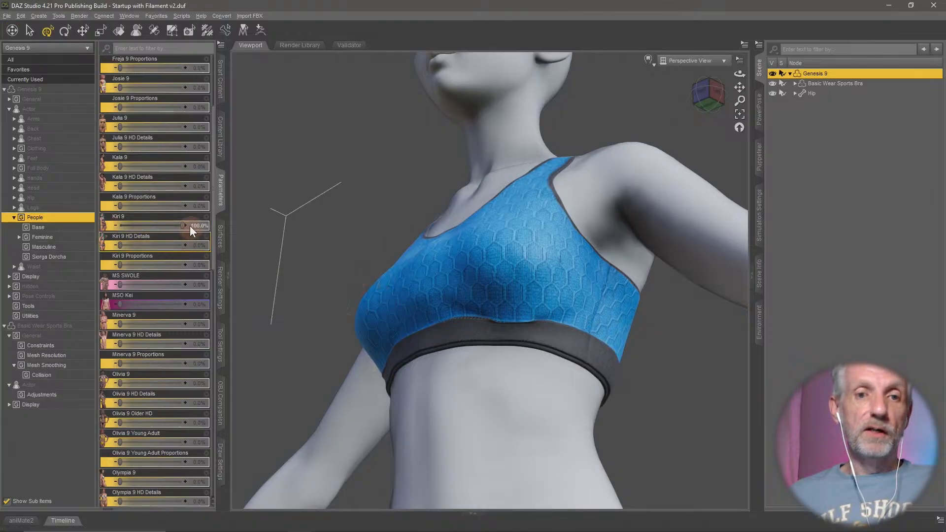
drag(190, 225, 262, 241)
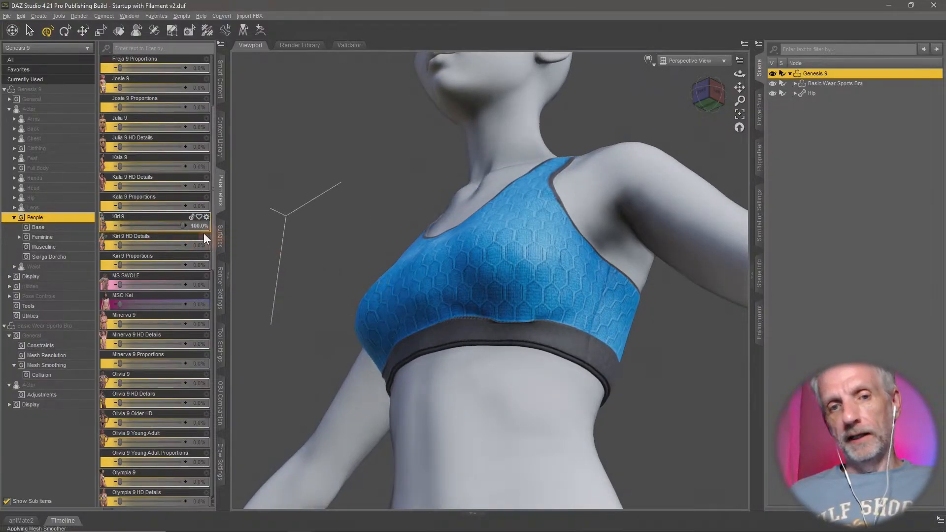
drag(183, 225, 59, 232)
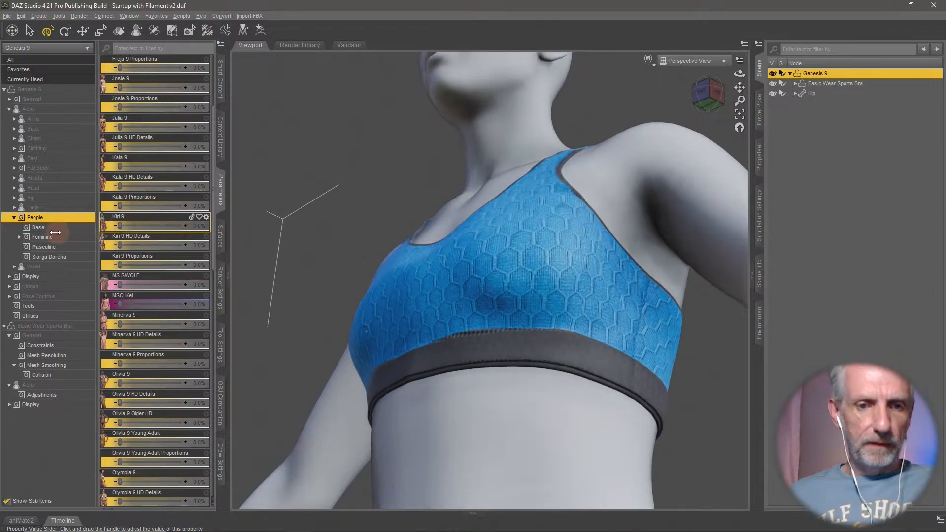
- Test the sports bra with the Olivia 9 and Olympia 9 morphs at 100% one at a time, resetting each to 0%
scroll(145, 285, down, 3)
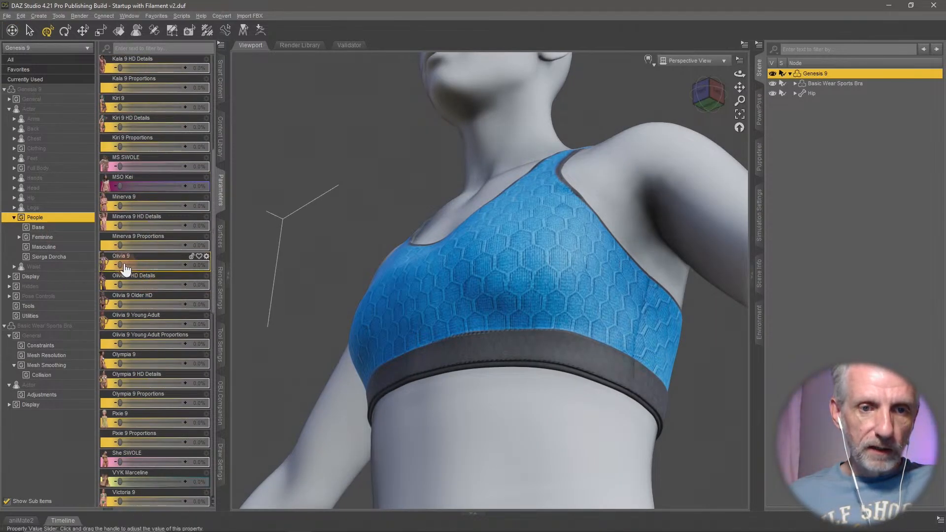
drag(121, 264, 253, 268)
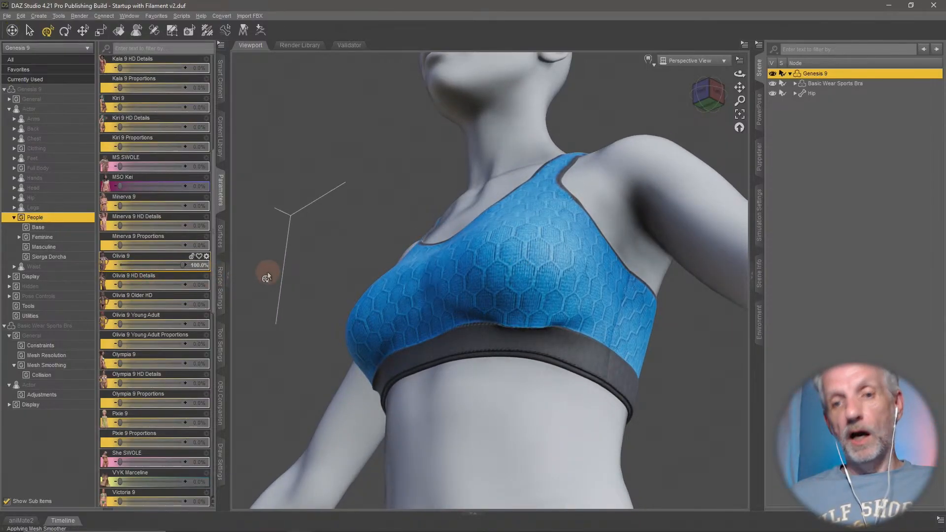
alt+click(168, 266)
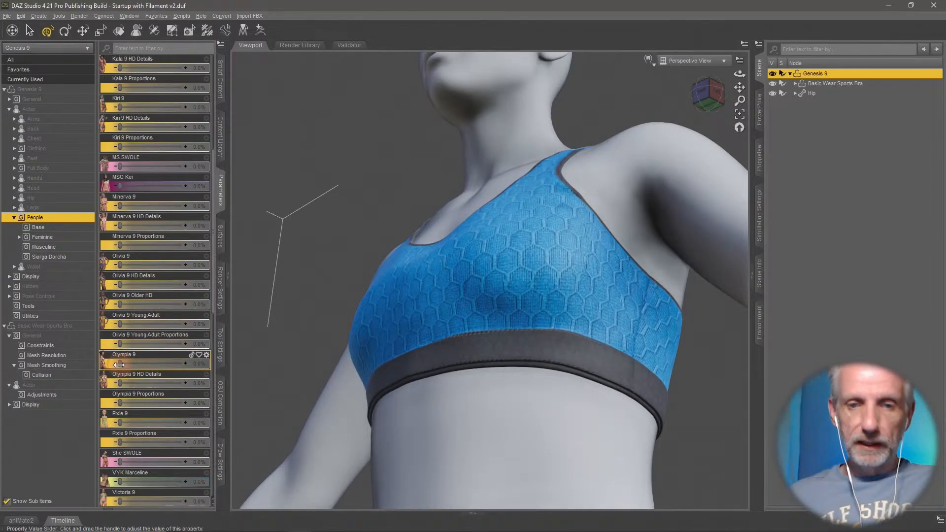
drag(119, 364, 261, 358)
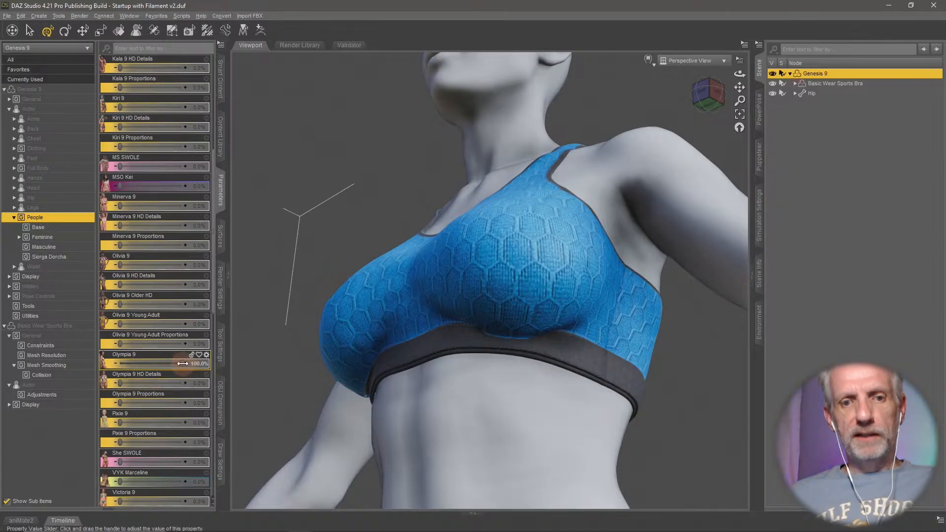
drag(155, 363, 118, 363)
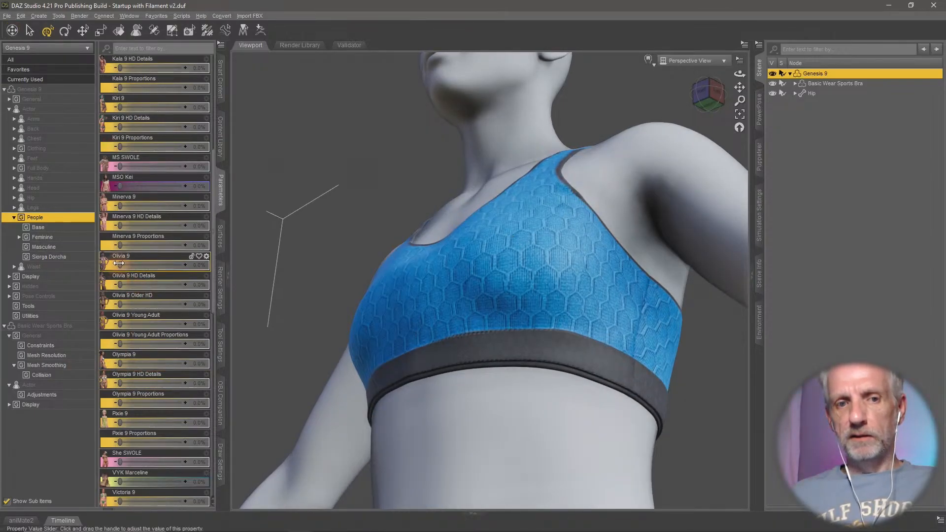
- Set the Olivia 9 morph on Genesis 9 to 100% and check how the sports bra's lower band fits
drag(119, 264, 308, 260)
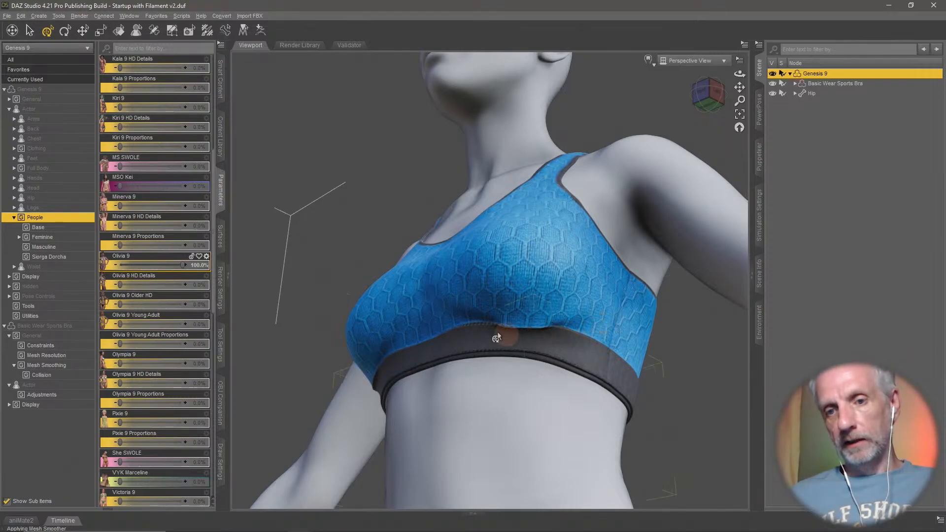
middle_drag(470, 294, 462, 299)
scroll(470, 295, down, 3)
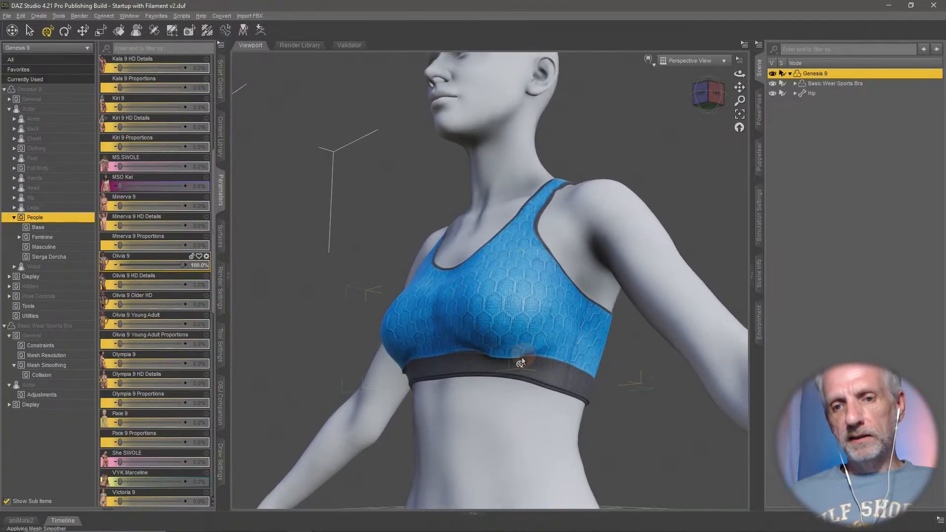
- Turn off mesh smoothing on the Basic Wear Sports Bra and inspect the front for poke-through
click(844, 83)
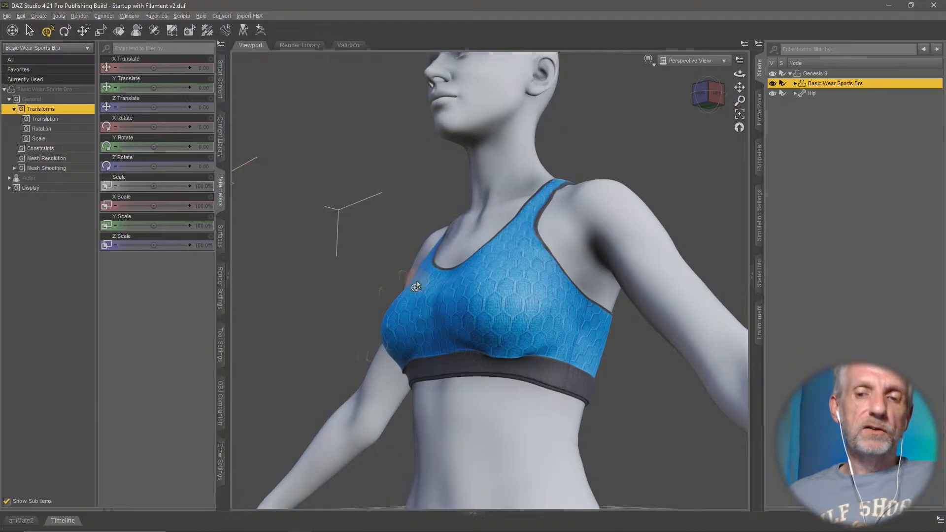
middle_drag(416, 280, 417, 281)
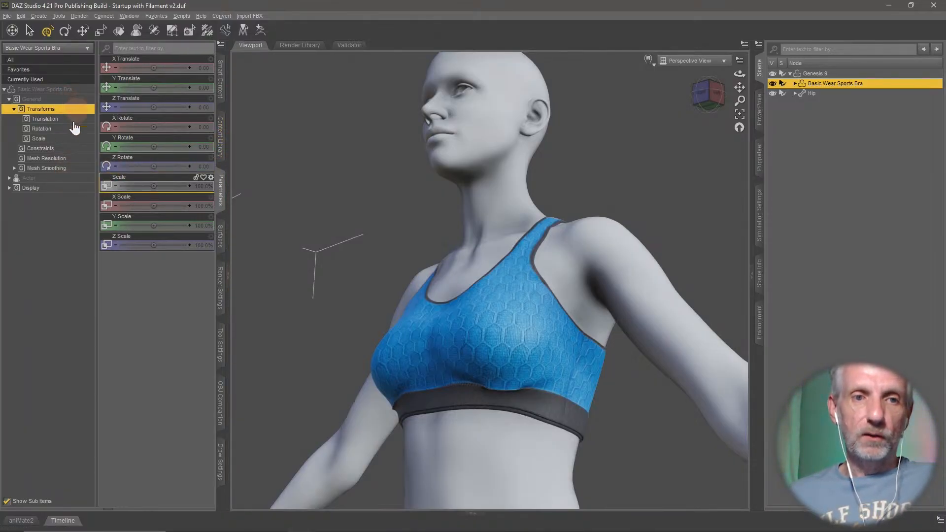
click(66, 169)
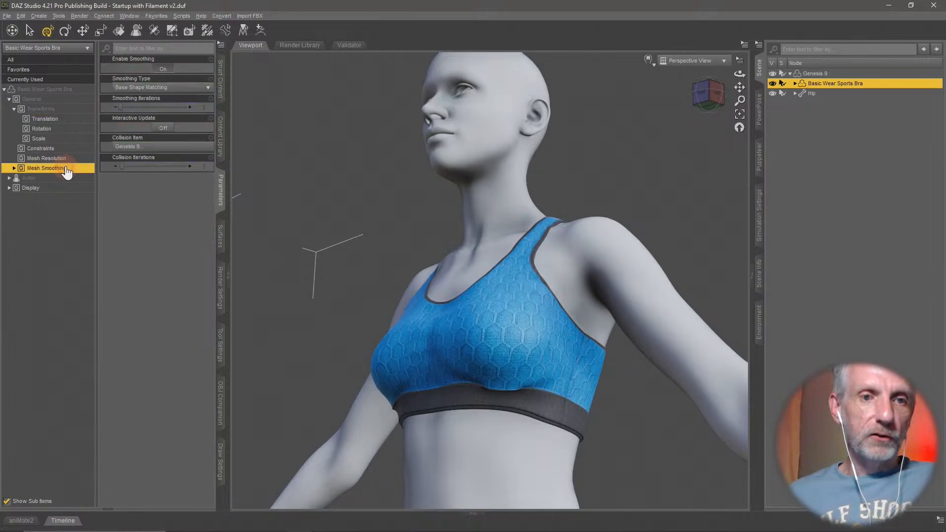
click(165, 71)
click(165, 74)
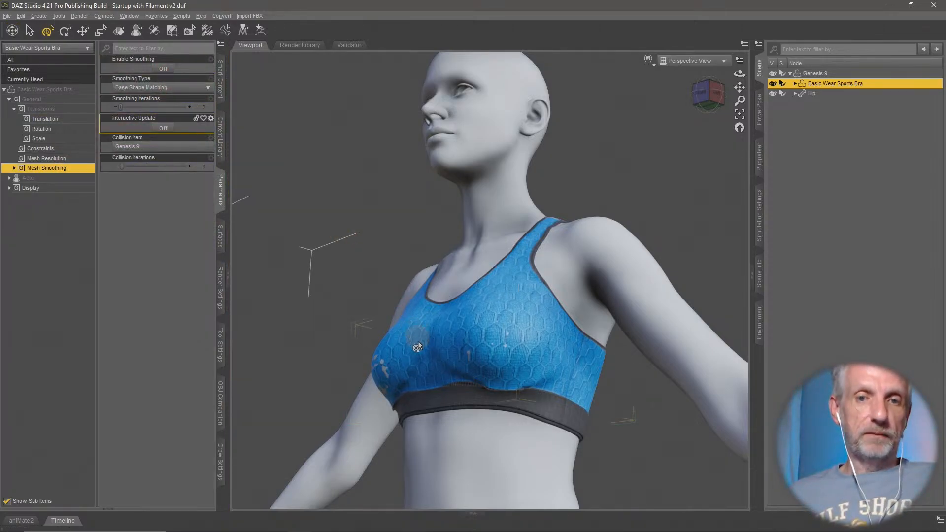
middle_drag(419, 343, 416, 344)
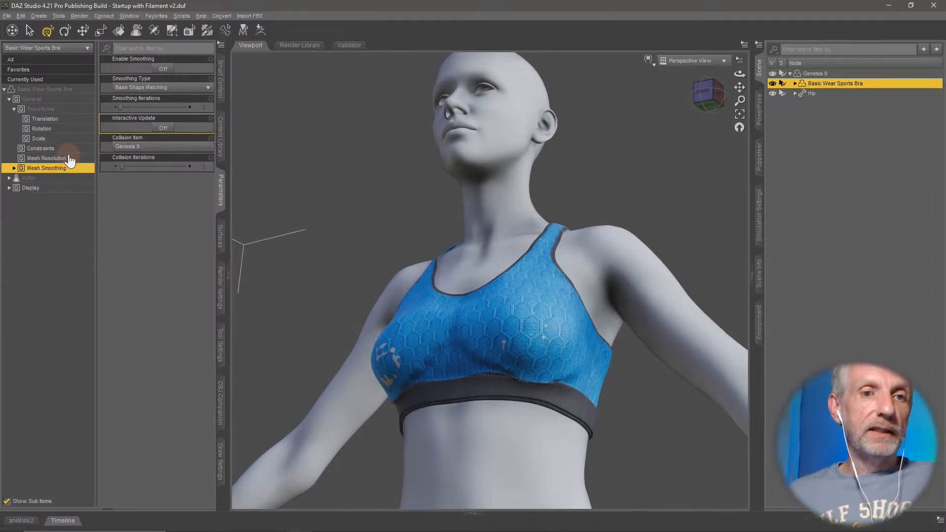
- Check the sports bra's available mesh resolution levels, its constraints and its mesh smoothing settings
click(69, 158)
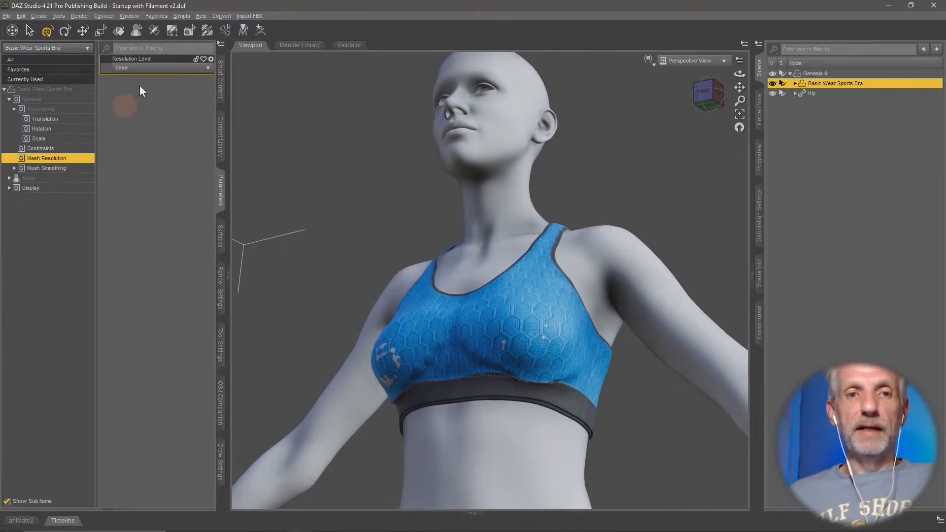
click(165, 67)
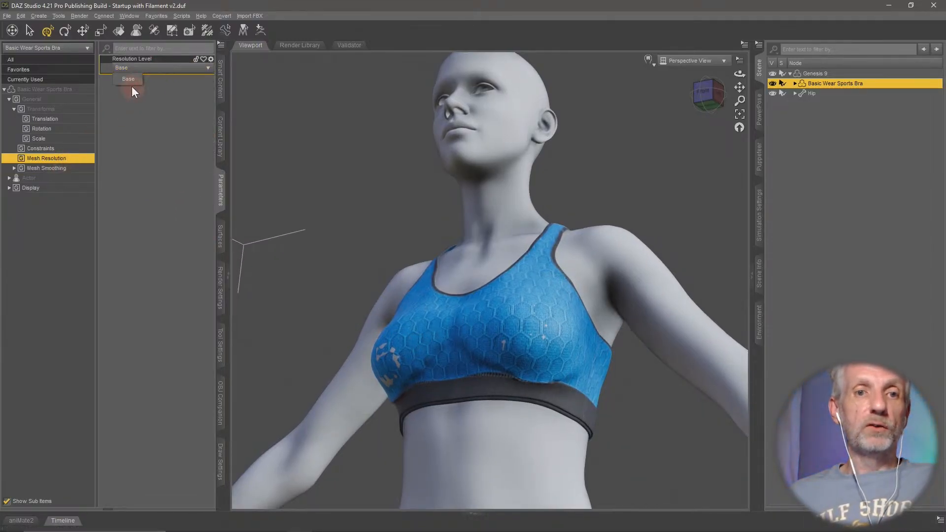
click(185, 129)
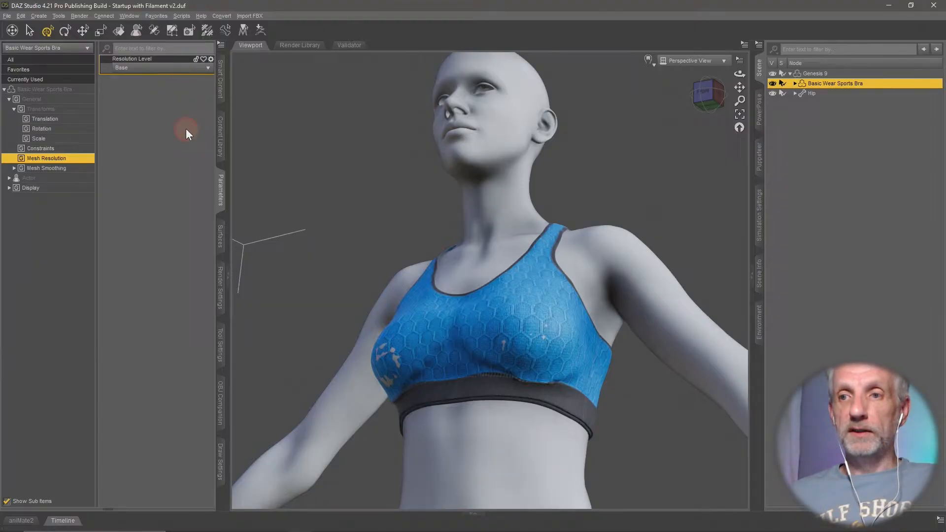
click(72, 169)
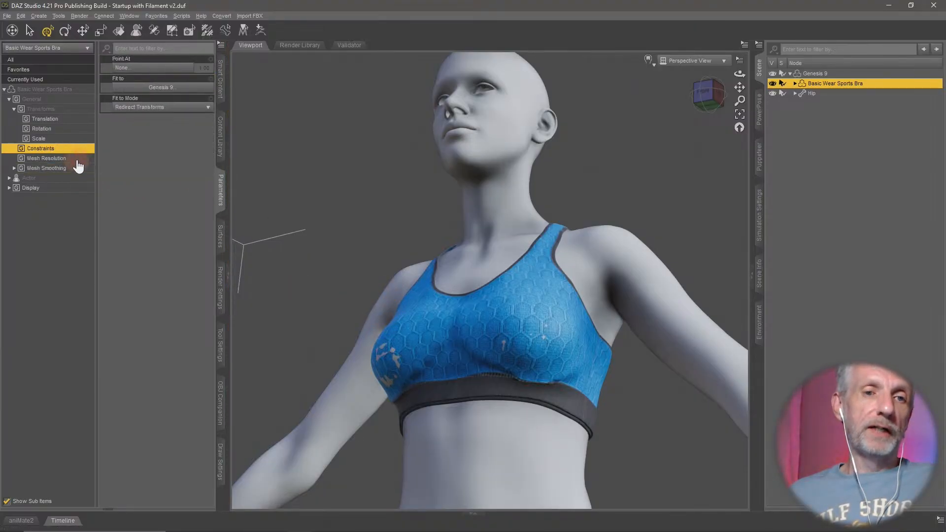
click(79, 158)
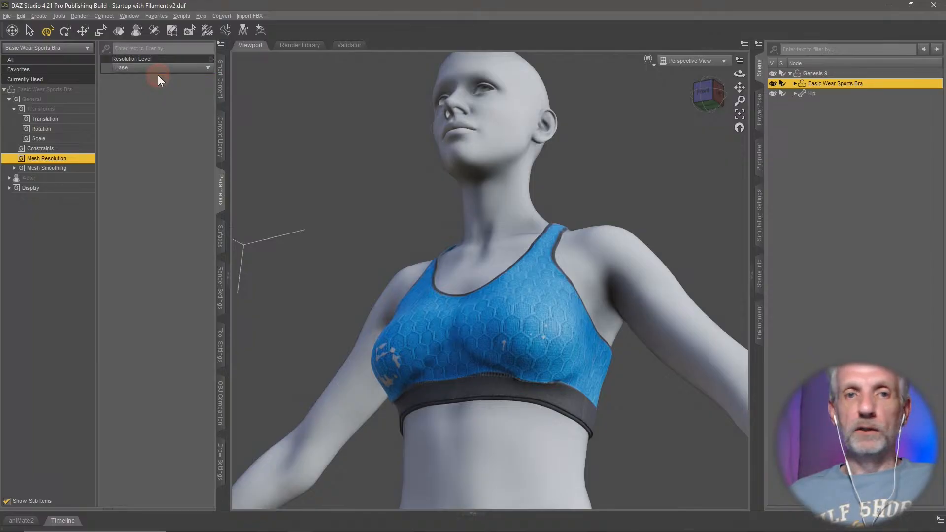
click(160, 70)
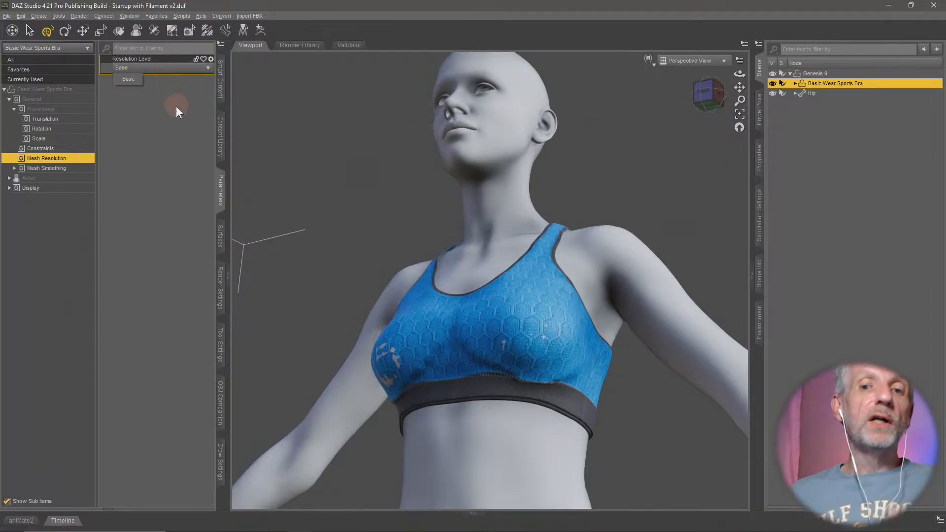
click(77, 169)
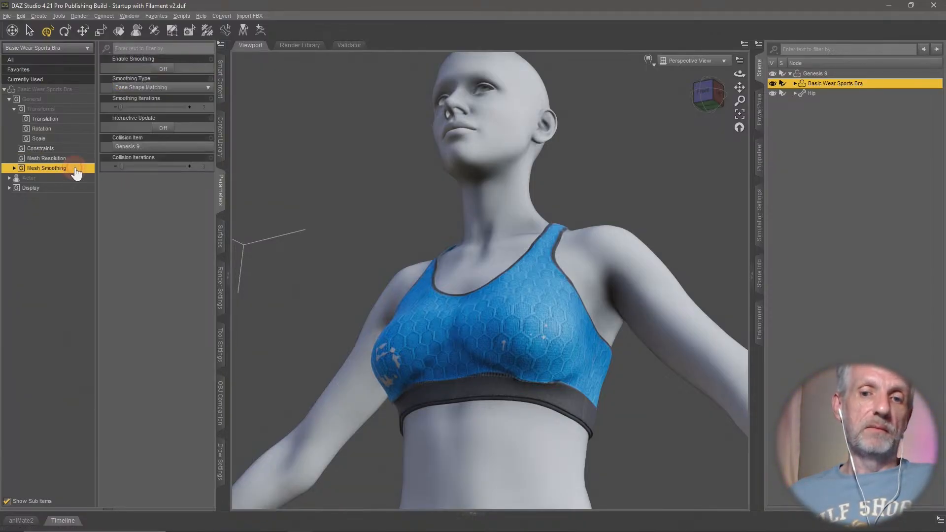
- Select the Genesis 9 figure as the active node in the scene
alt+drag(362, 290, 549, 238)
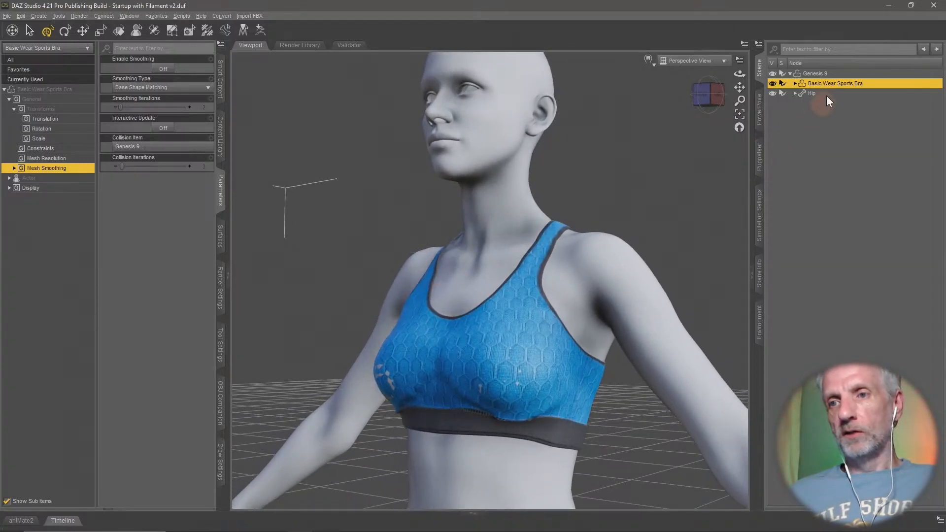
click(825, 73)
alt+drag(619, 325, 623, 332)
- Switch to Hexagon and delete the old Basic Wear Sports Bra and Genesis 9 objects from the scene
key(alt+Tab)
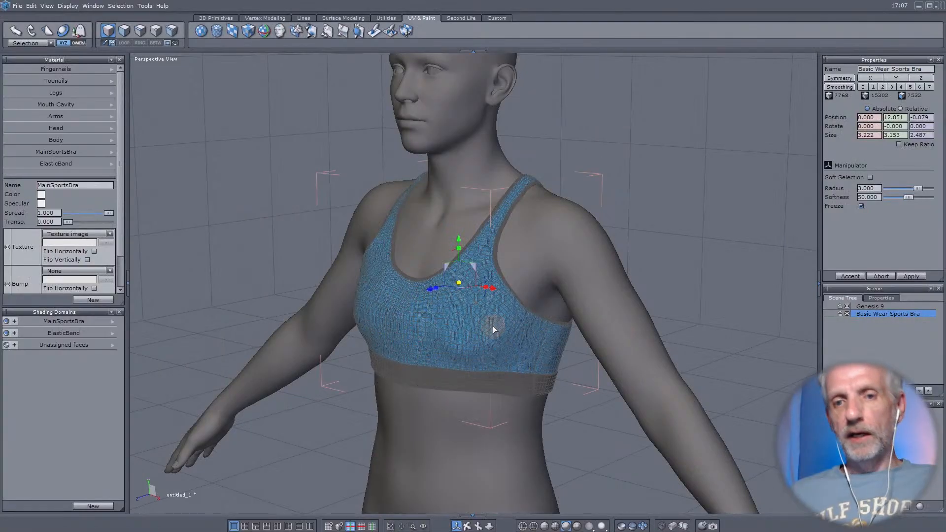
scroll(635, 293, down, 5)
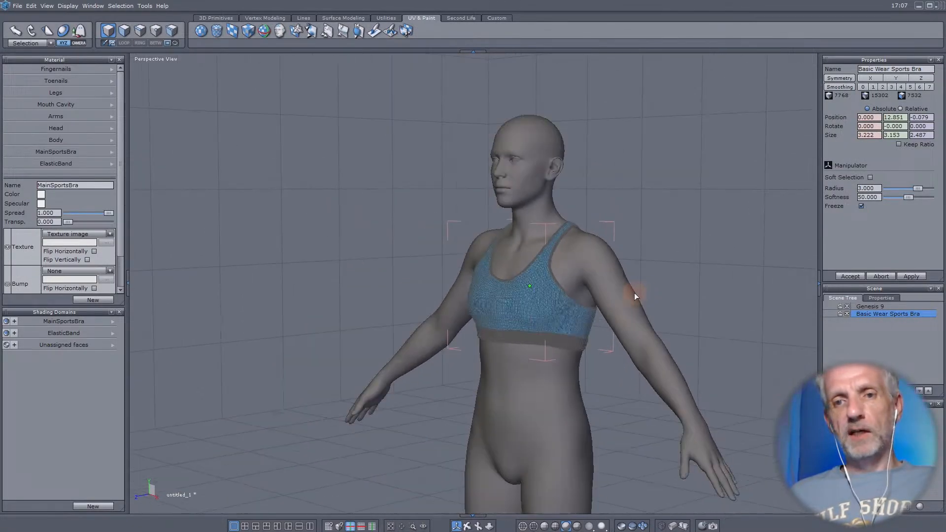
scroll(634, 293, up, 3)
middle_drag(634, 293, 626, 289)
scroll(626, 289, down, 3)
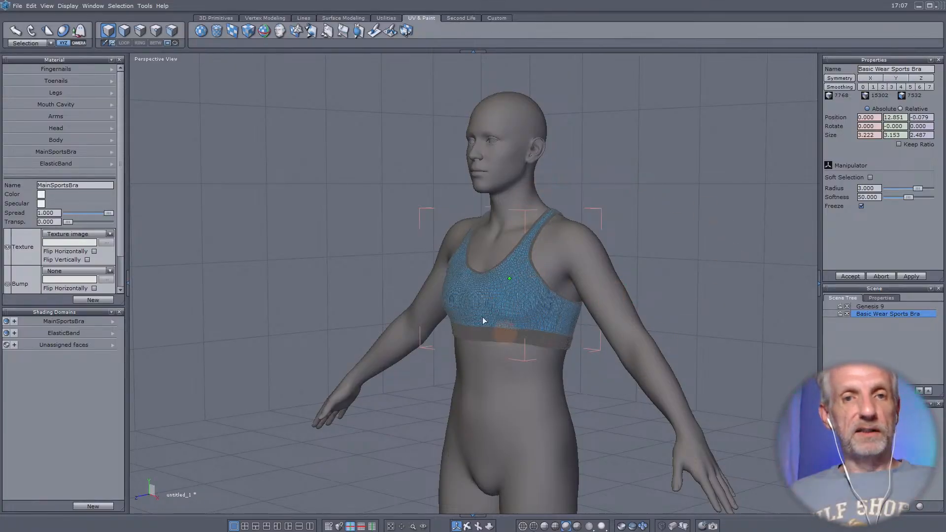
click(880, 322)
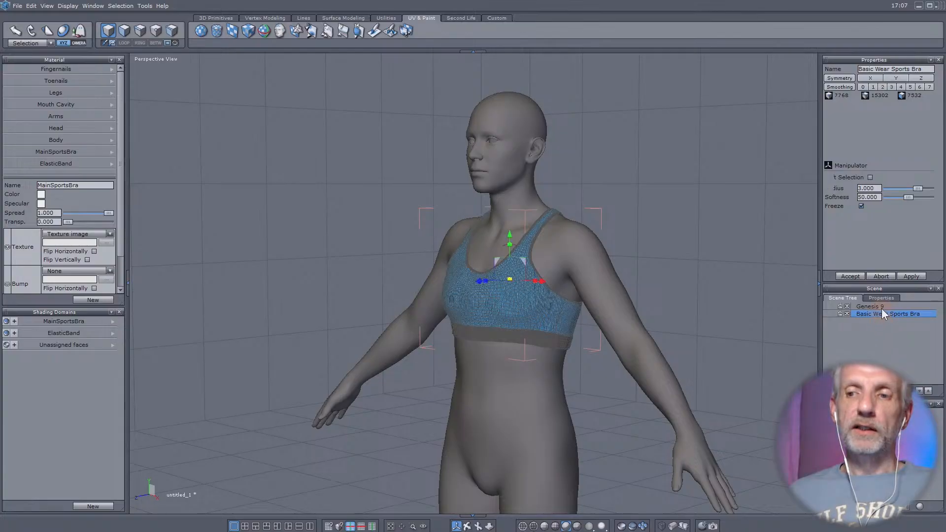
key(Delete)
click(881, 306)
key(Delete)
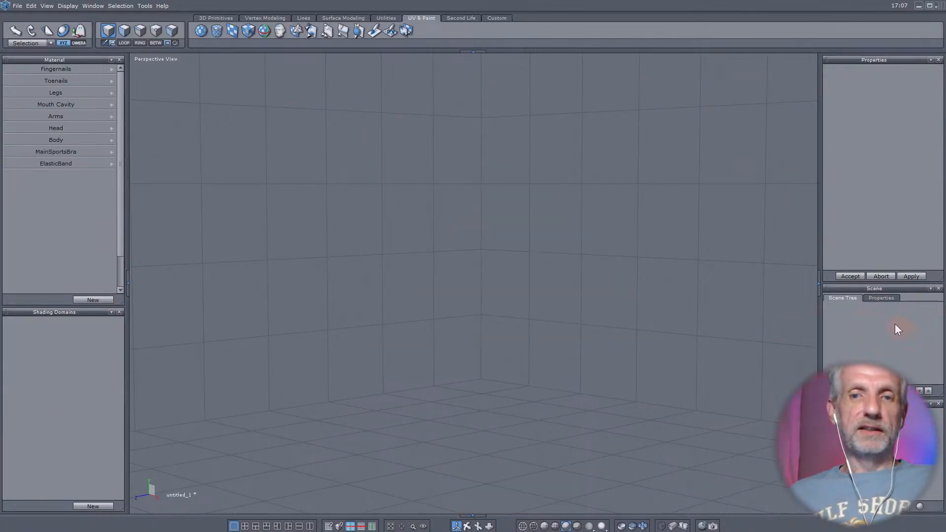
- Switch back to DAZ Studio and send the morphed Genesis 9 figure with its sports bra to Hexagon
key(alt+Tab)
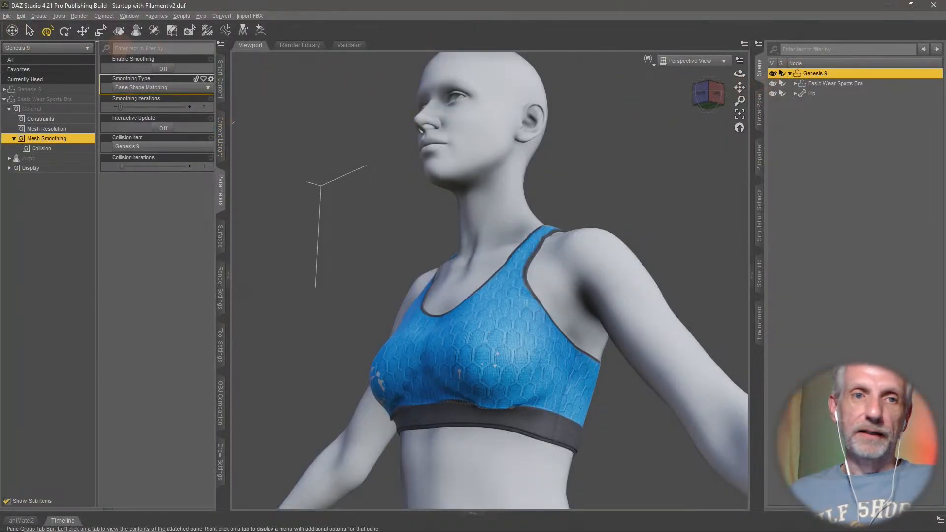
click(8, 15)
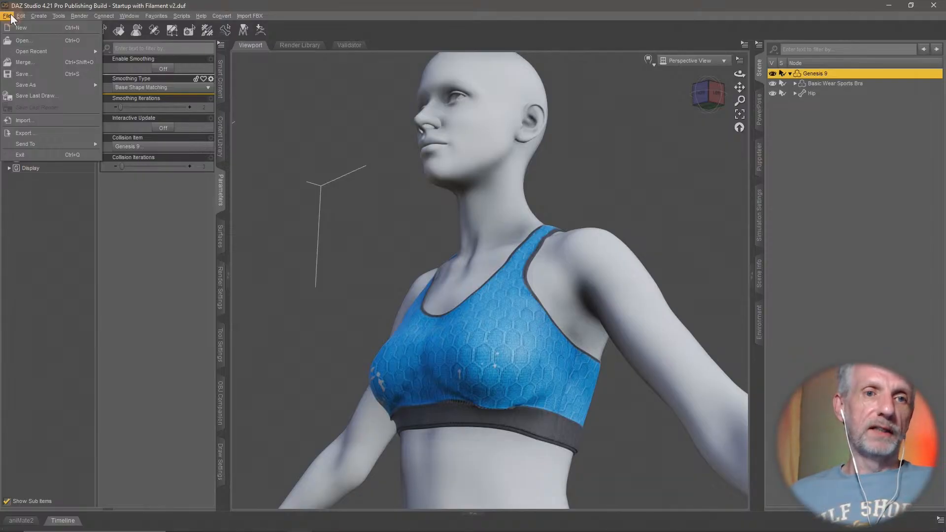
click(44, 142)
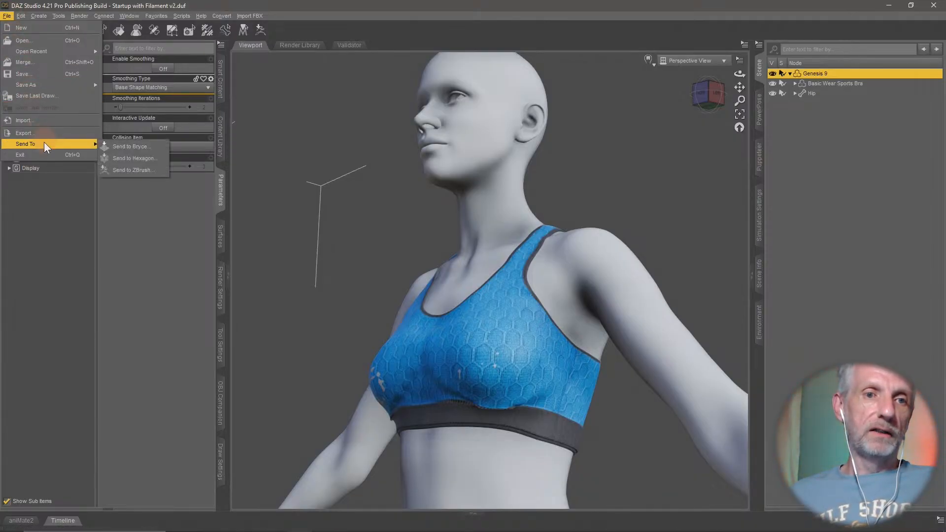
click(142, 159)
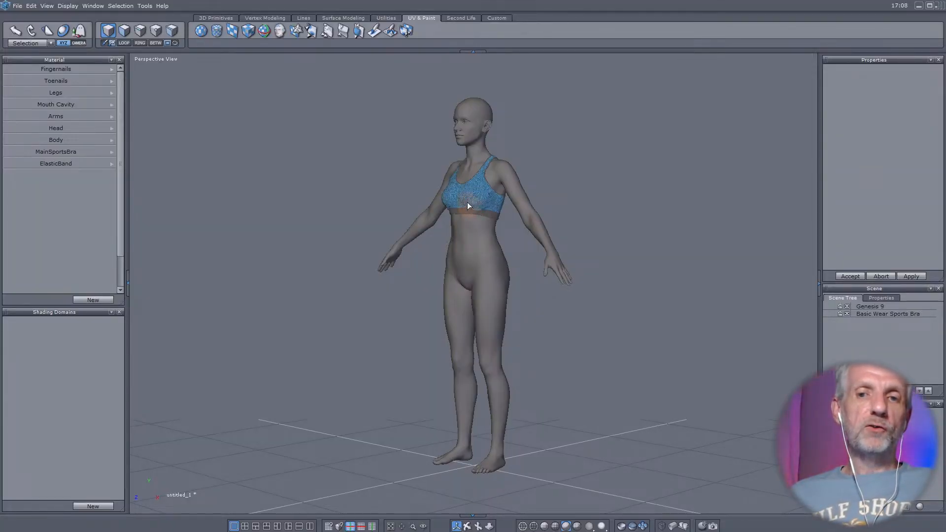
- Examine the imported sports bra on the Genesis 9 figure for poke-through, close up and from several angles
scroll(467, 203, up, 5)
scroll(467, 203, down, 5)
scroll(467, 203, up, 5)
scroll(468, 205, down, 5)
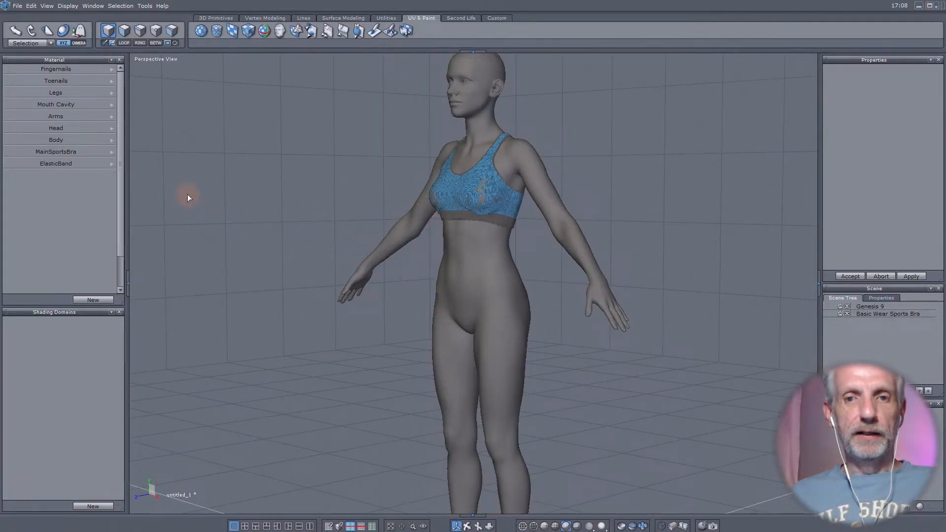
scroll(187, 196, up, 5)
scroll(187, 196, down, 5)
scroll(188, 196, up, 5)
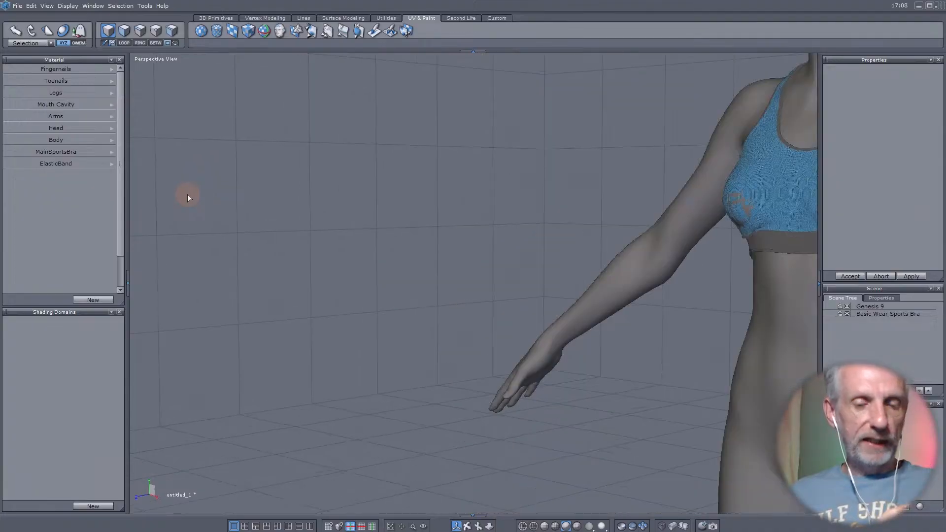
scroll(188, 196, up, 3)
scroll(187, 196, down, 5)
scroll(188, 196, up, 1)
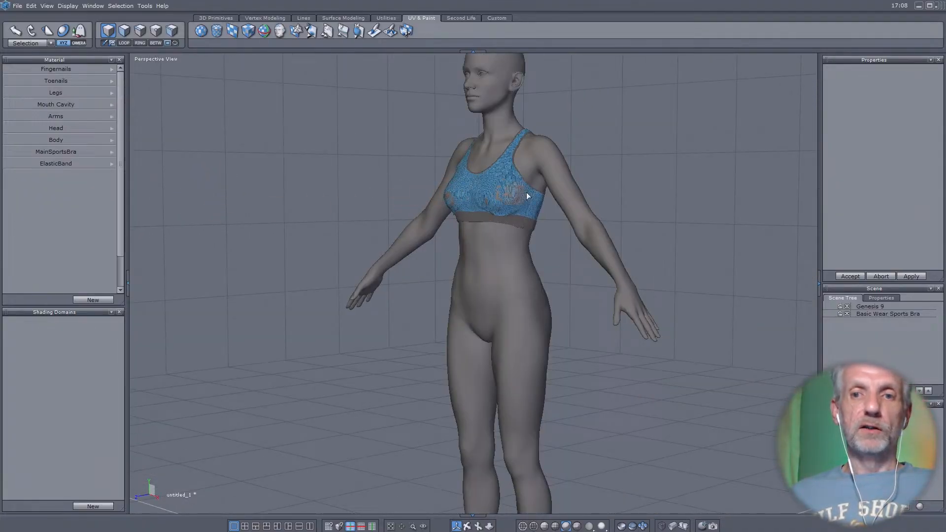
scroll(526, 193, up, 3)
scroll(525, 193, down, 5)
scroll(454, 201, up, 3)
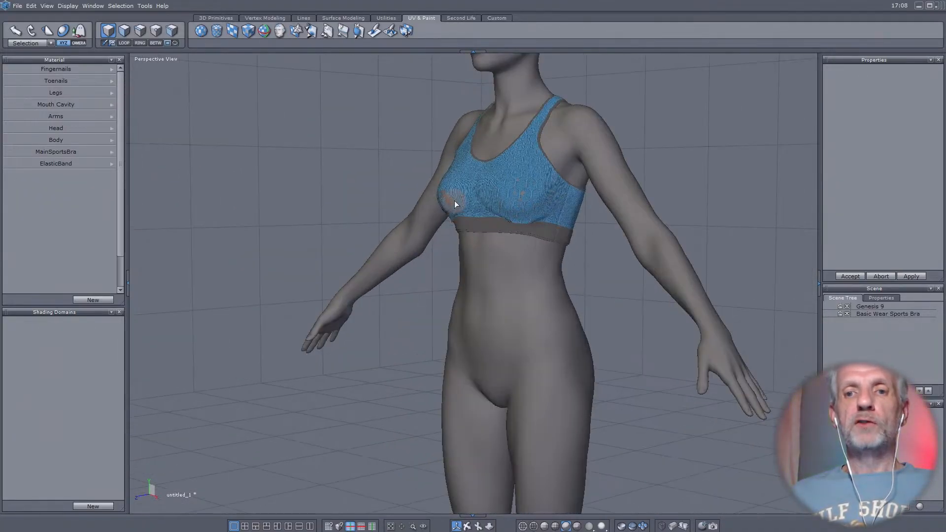
scroll(455, 201, down, 5)
scroll(508, 198, up, 3)
scroll(539, 219, down, 3)
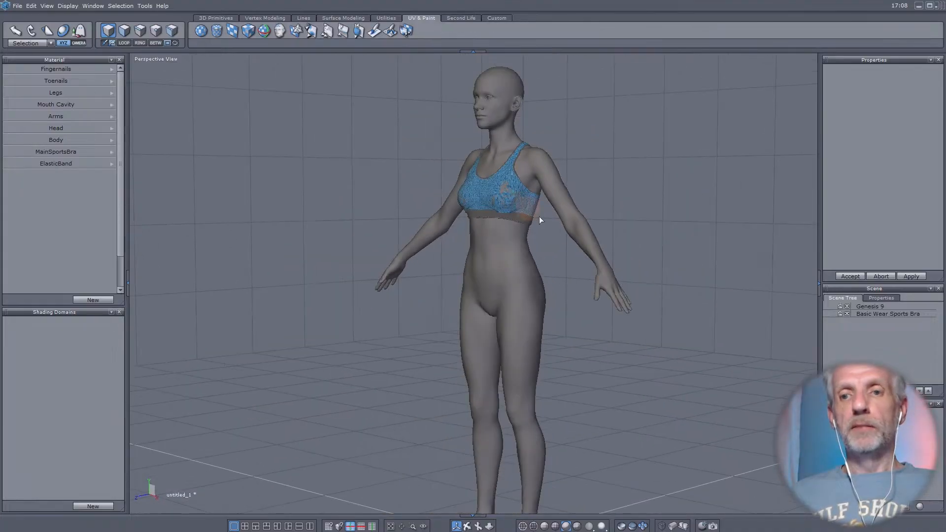
scroll(758, 313, up, 5)
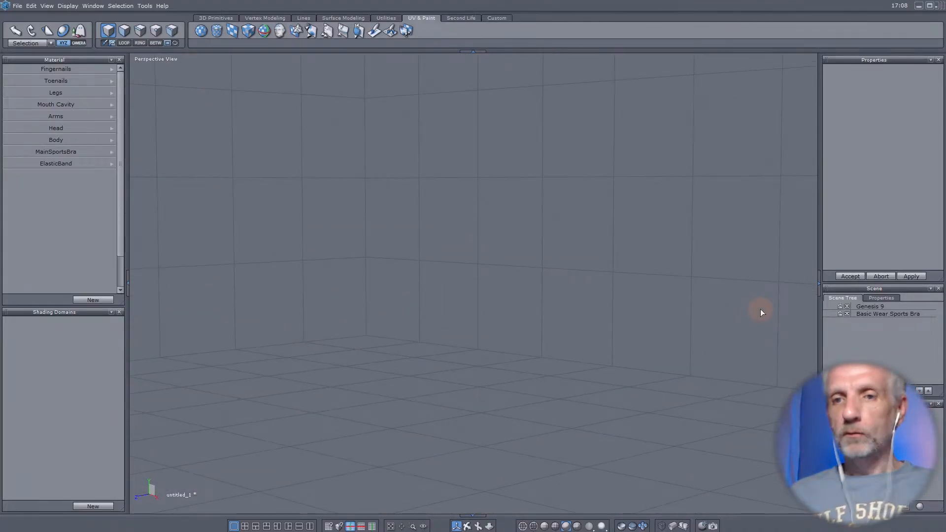
scroll(760, 312, down, 4)
scroll(593, 315, down, 2)
scroll(339, 326, up, 5)
scroll(350, 327, down, 5)
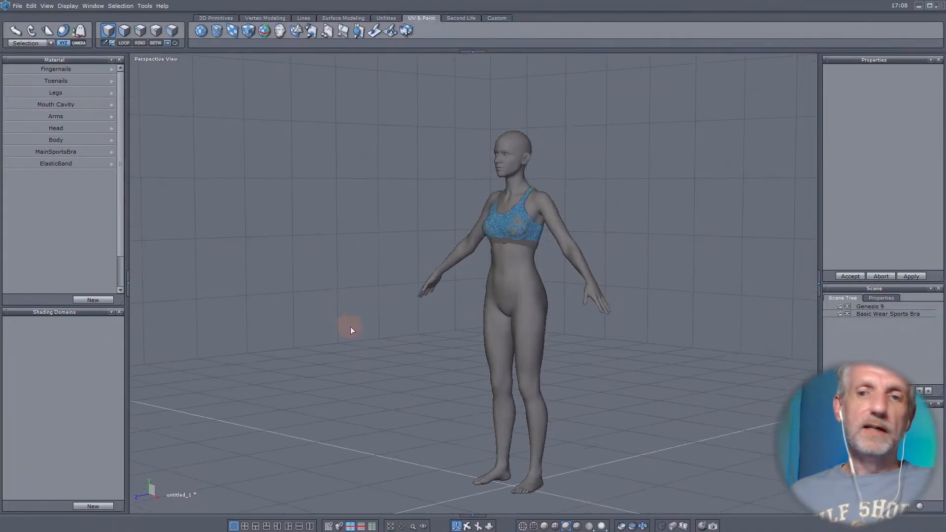
scroll(759, 321, up, 2)
scroll(759, 322, down, 2)
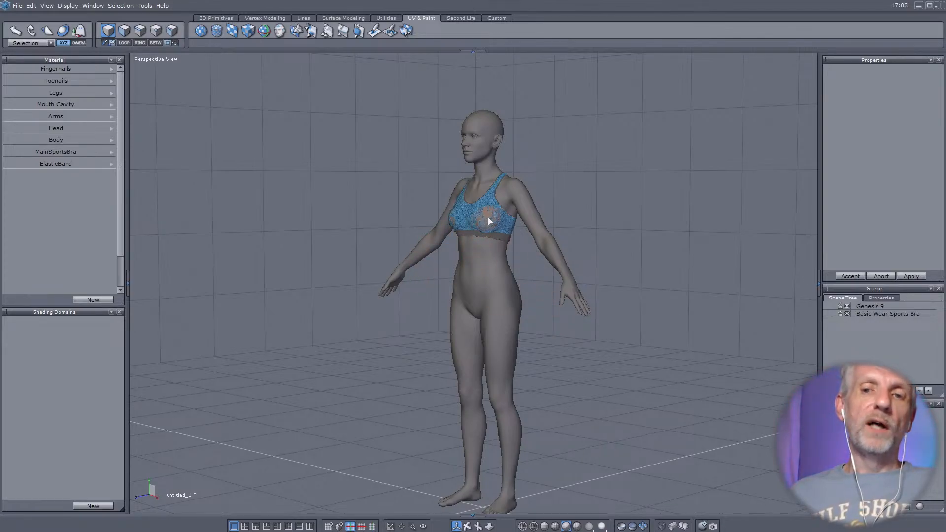
scroll(489, 219, up, 5)
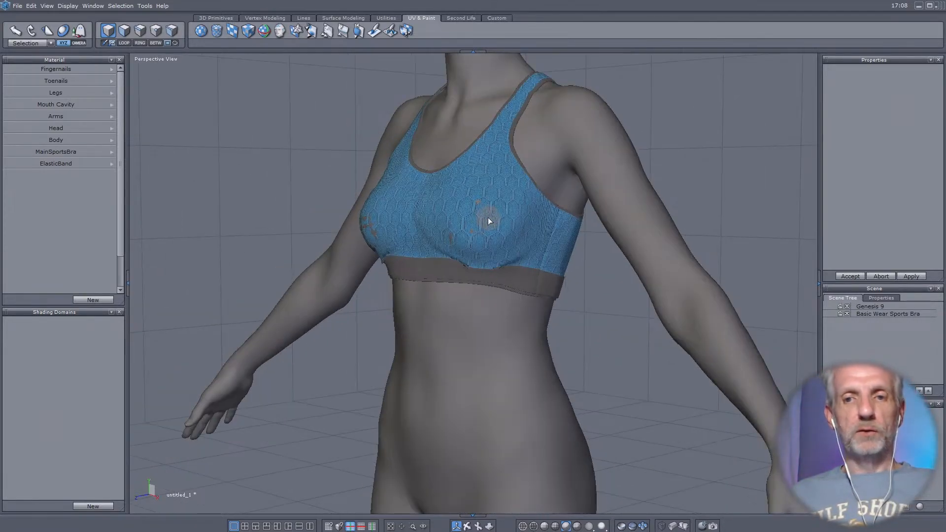
scroll(488, 217, down, 3)
middle_drag(493, 217, 540, 213)
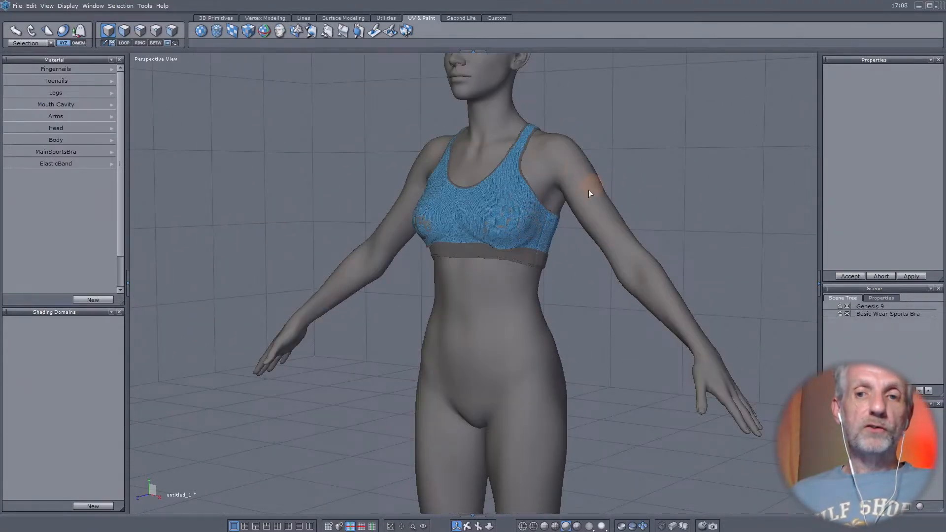
middle_drag(588, 190, 515, 235)
scroll(548, 203, down, 3)
scroll(547, 203, up, 2)
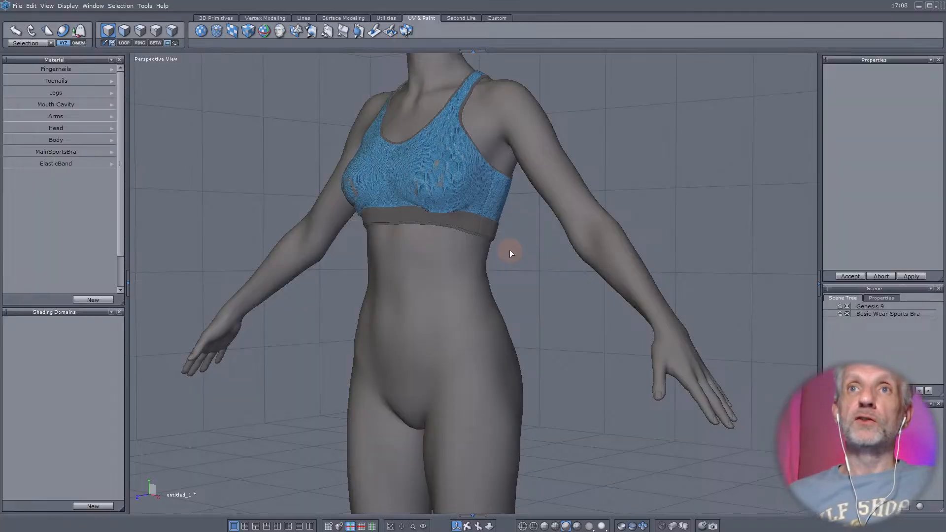
middle_drag(454, 196, 466, 267)
scroll(466, 267, up, 4)
scroll(466, 267, down, 4)
scroll(466, 267, down, 3)
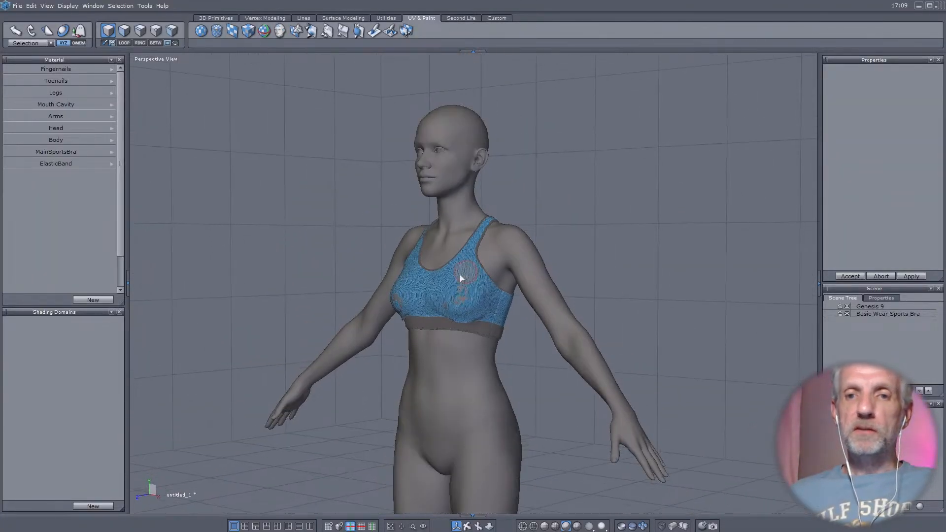
mouse_move(459, 274)
right_down()
mouse_move(495, 286)
mouse_move(456, 279)
right_up()
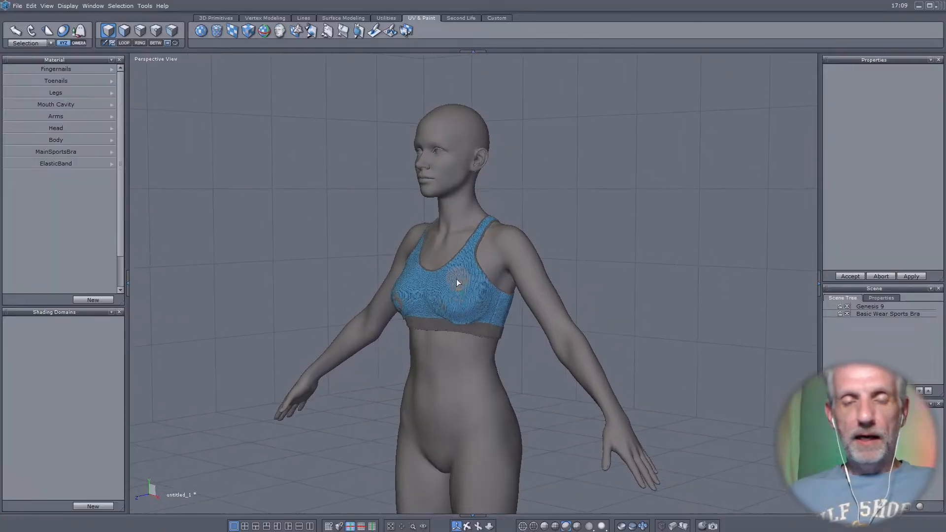
click(321, 141)
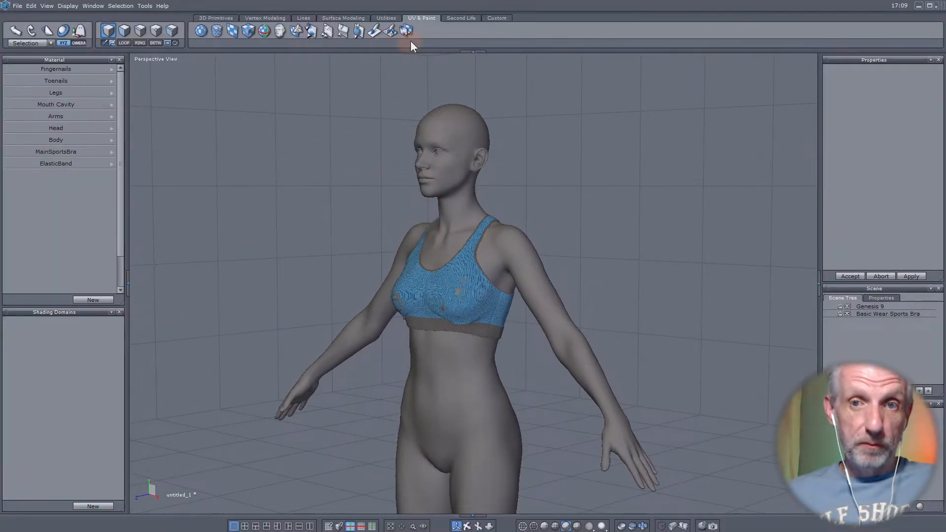
click(326, 30)
click(574, 160)
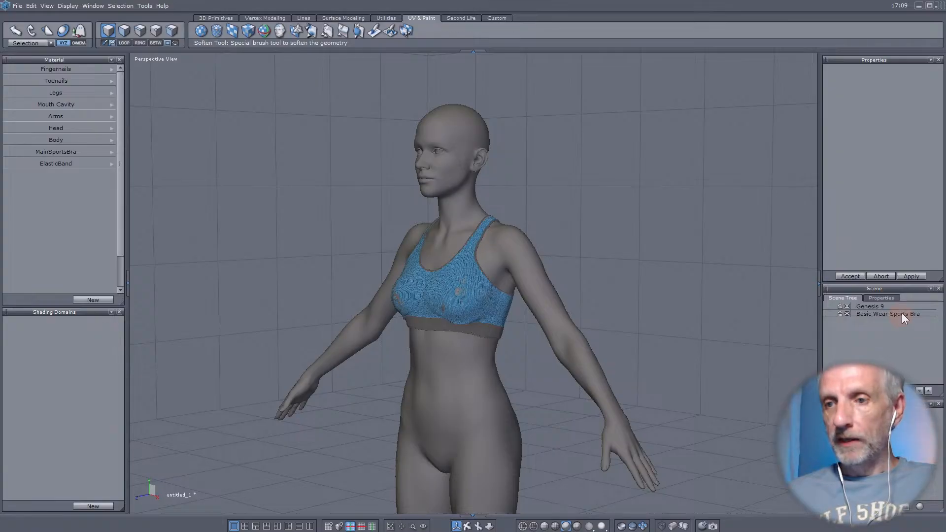
- Select the Genesis 9 body in the scene and examine its mesh around the torso and hips
click(879, 306)
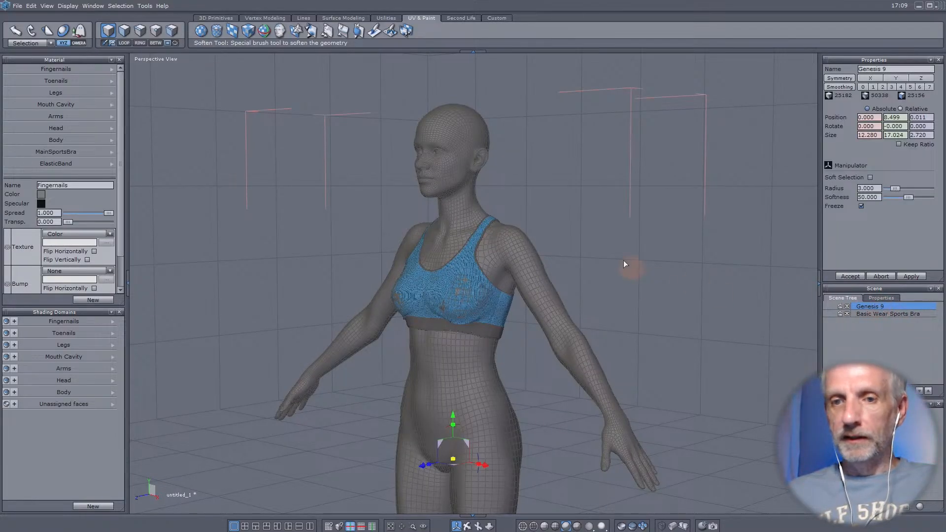
middle_drag(568, 341, 560, 247)
scroll(556, 267, up, 6)
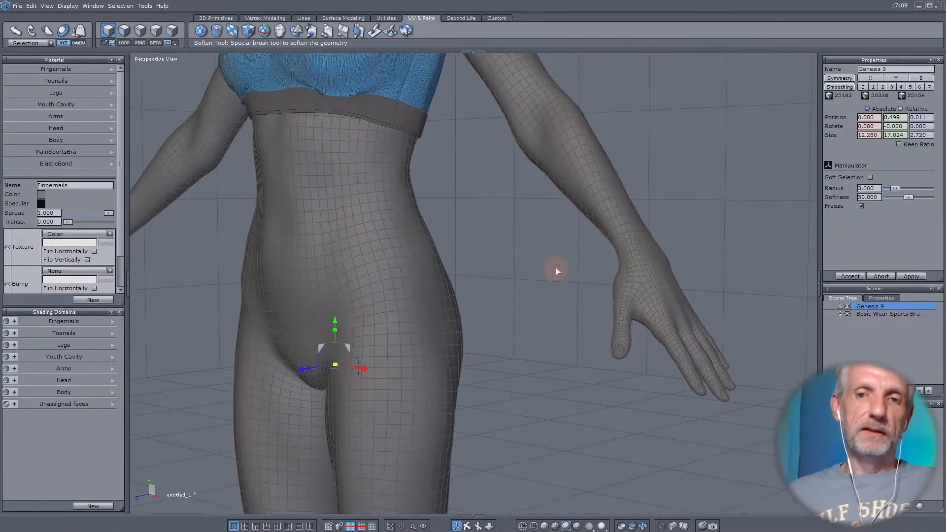
scroll(665, 271, down, 2)
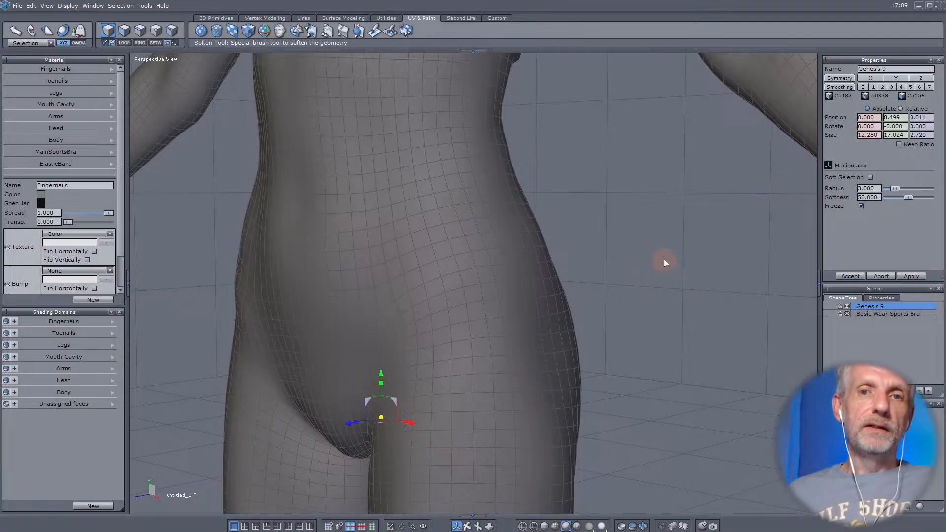
- Add the Soften tool to the custom tool palette
scroll(657, 252, down, 2)
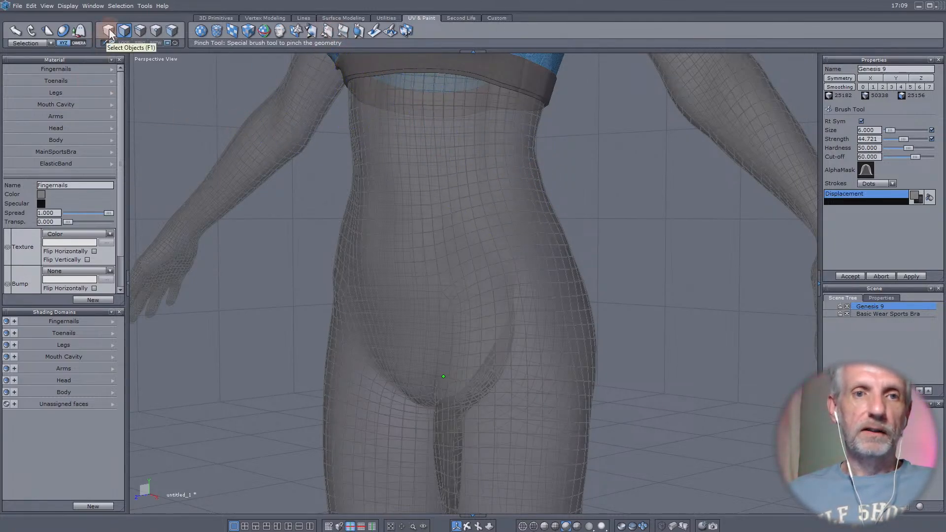
scroll(370, 257, down, 3)
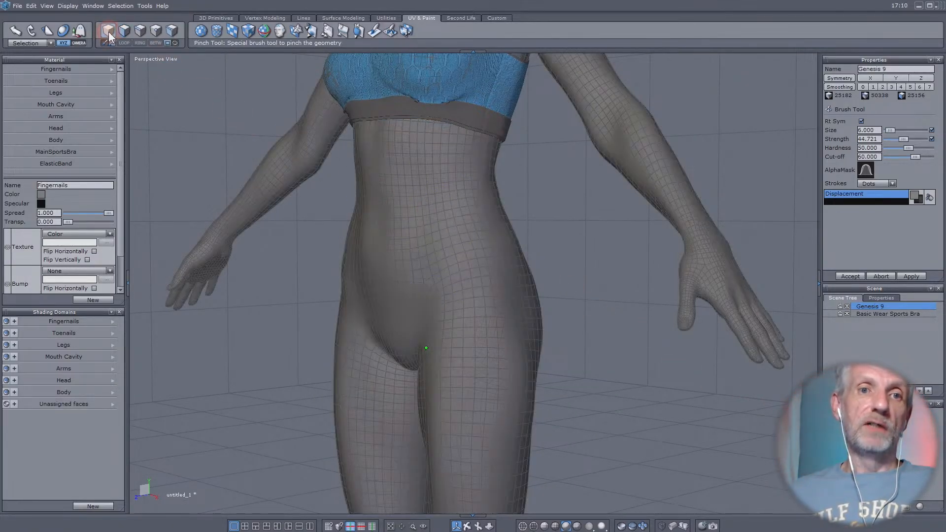
click(499, 19)
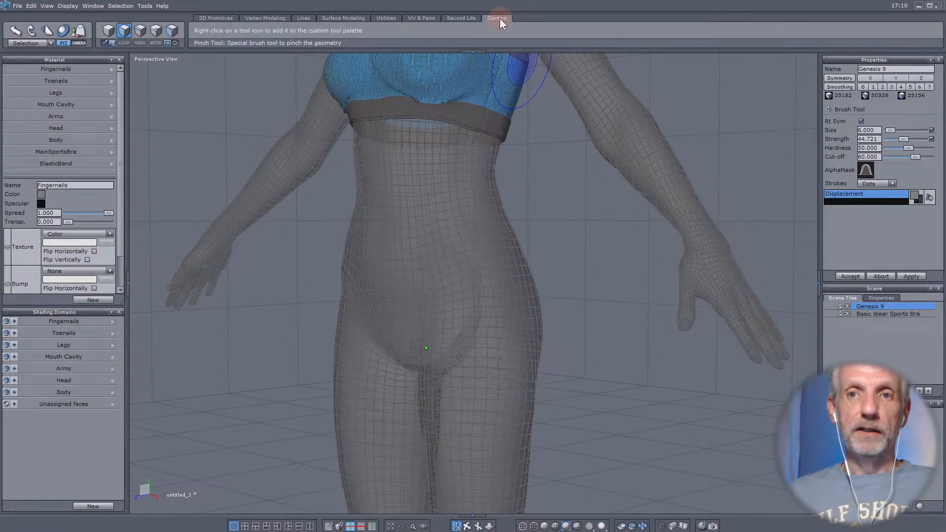
click(426, 18)
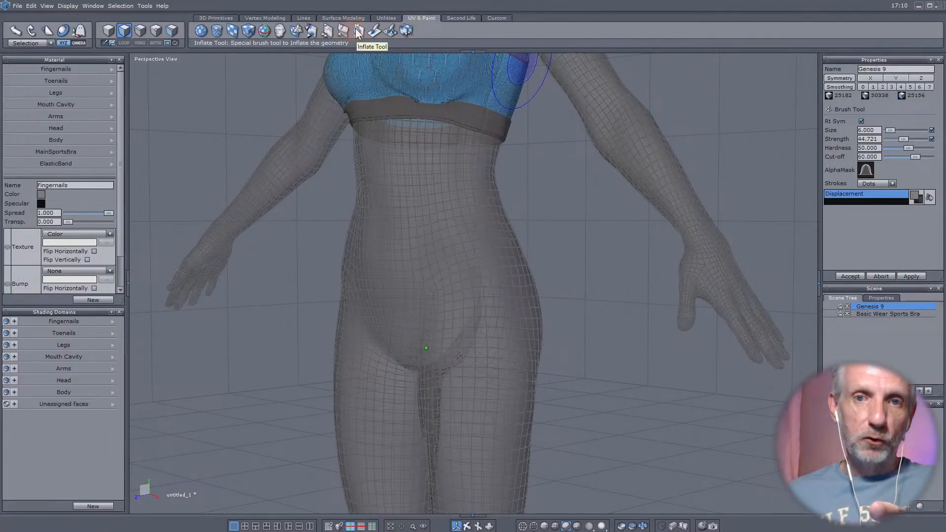
right_click(328, 32)
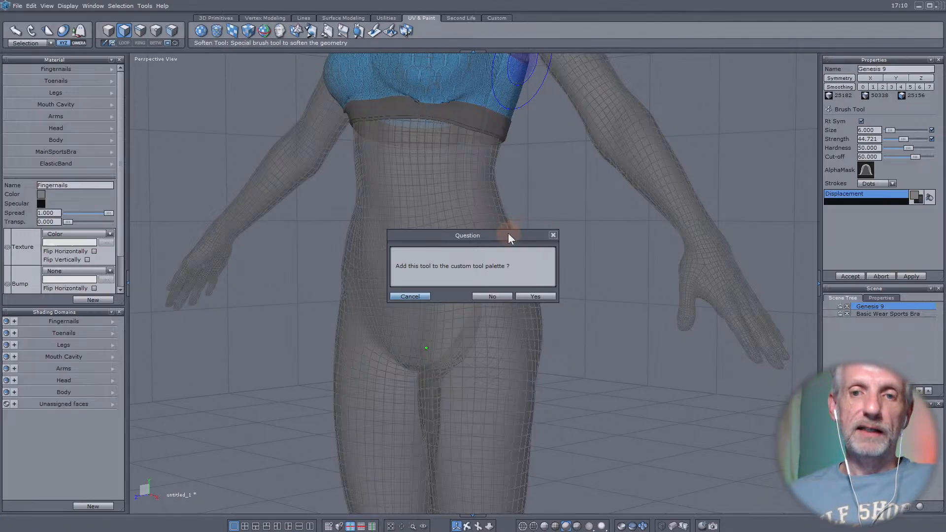
drag(508, 233, 383, 87)
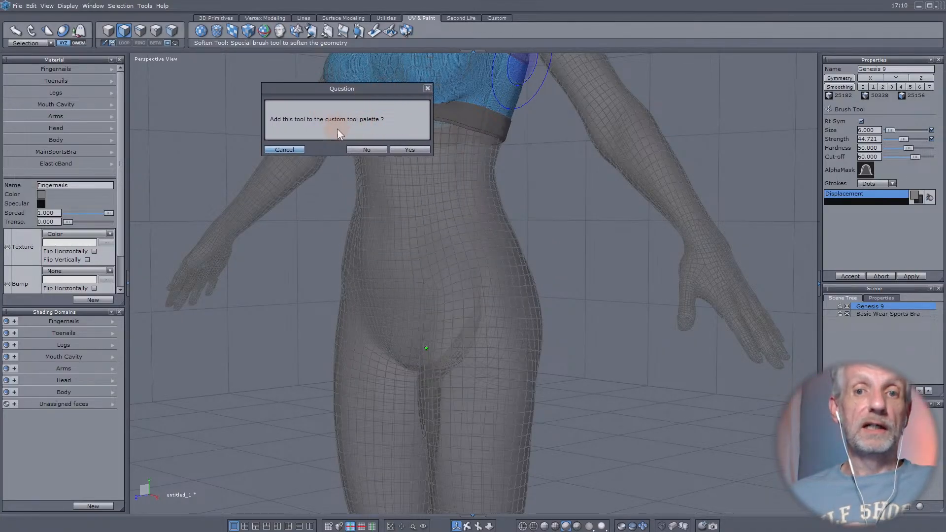
click(409, 149)
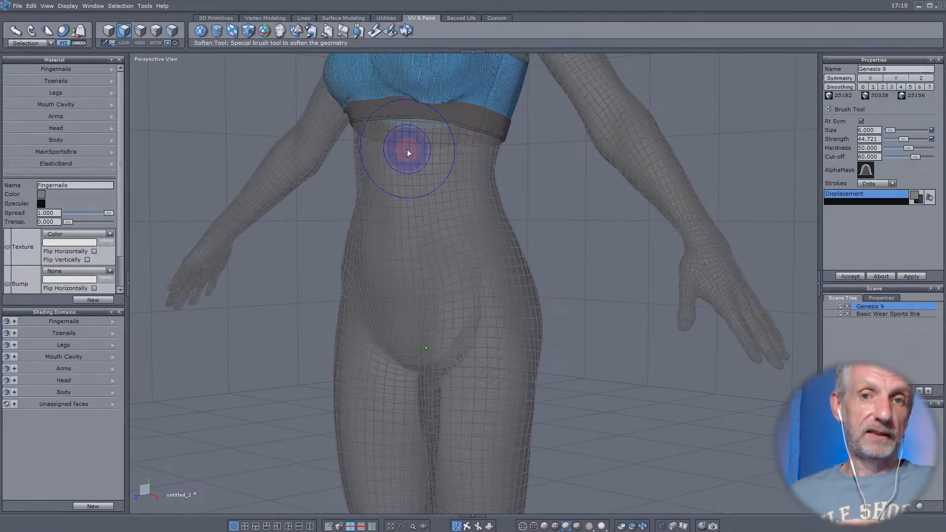
- Add the Pinch and Inflate tools to the custom tool palette and display that palette
right_click(343, 30)
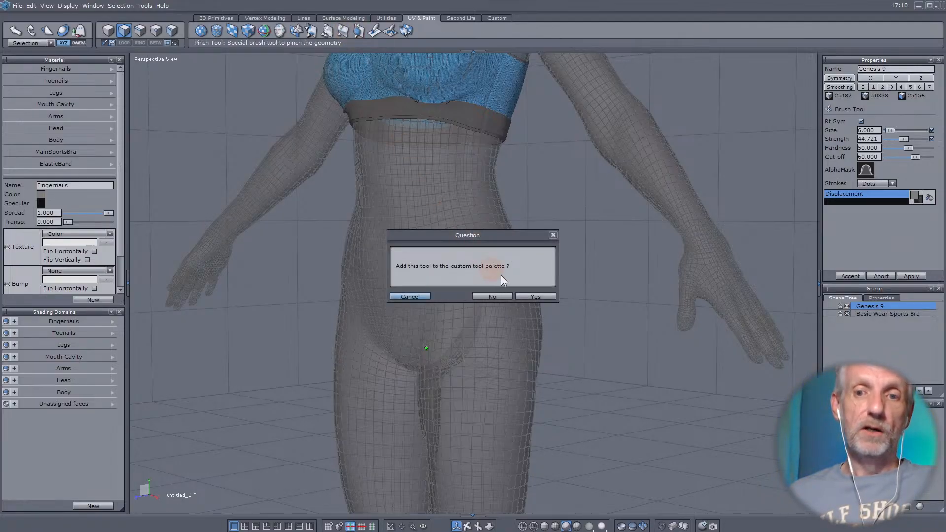
click(535, 296)
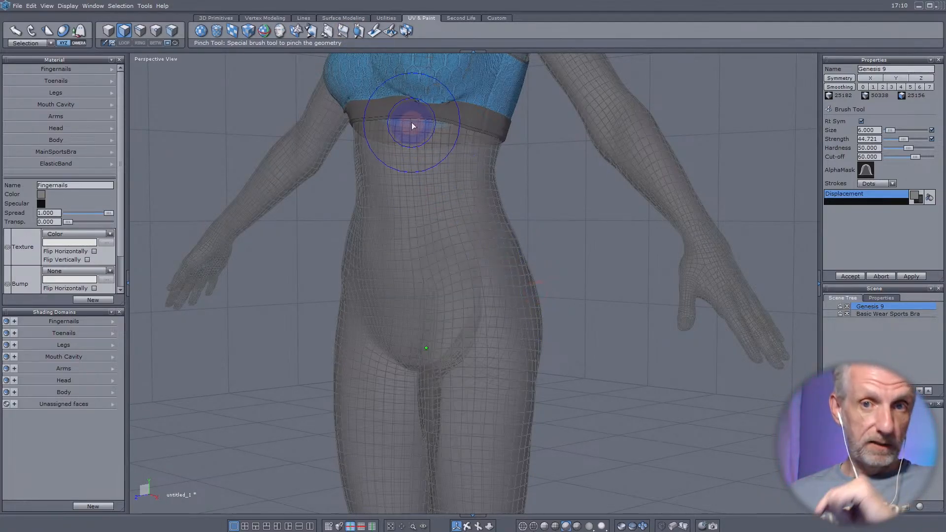
right_click(359, 31)
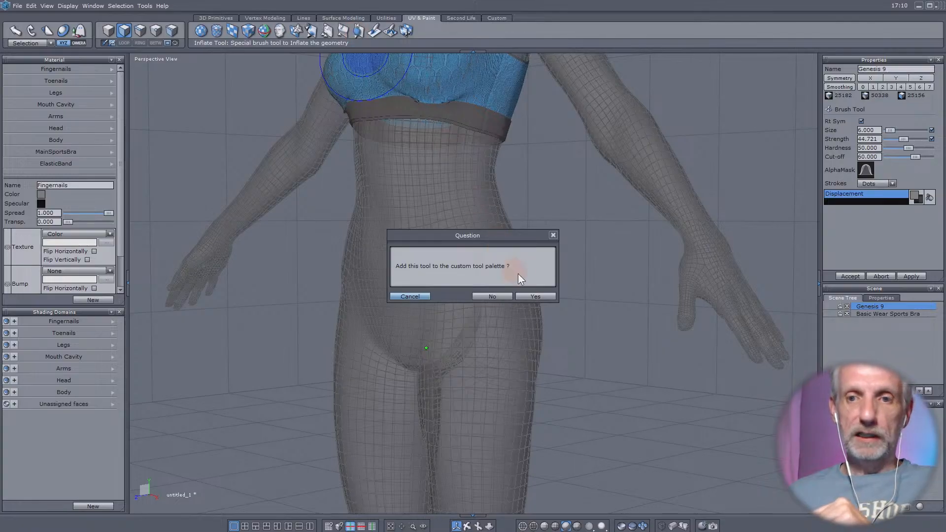
click(535, 296)
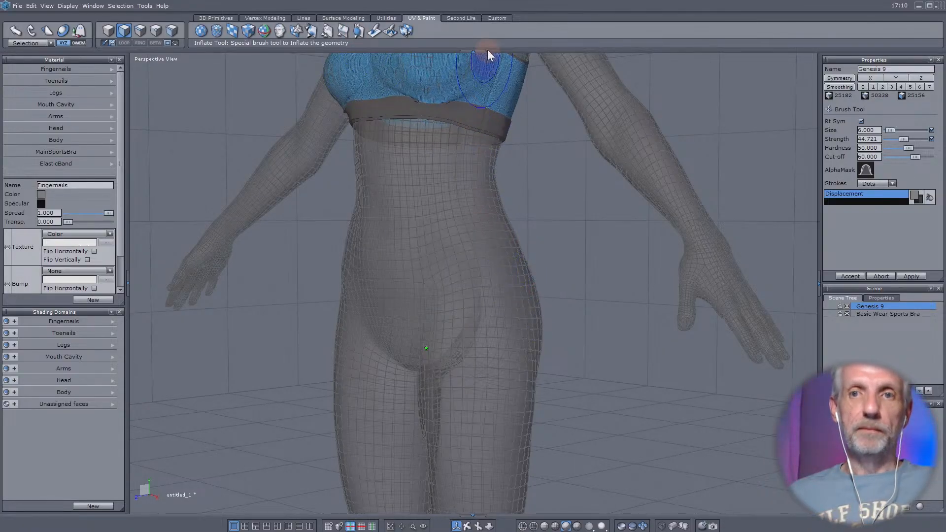
click(497, 18)
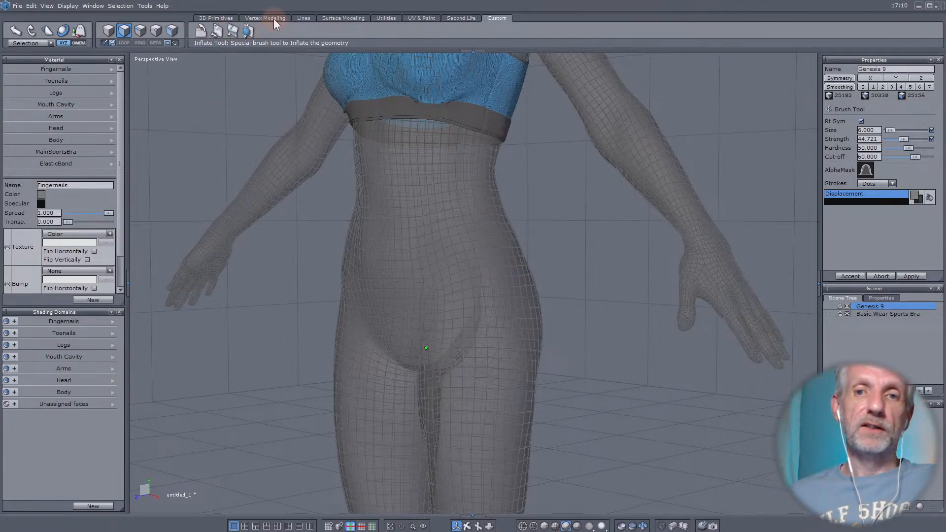
- Leave the brush tool and select the Basic Wear Sports Bra object in the scene
middle_drag(400, 123, 400, 204)
scroll(400, 204, up, 4)
middle_drag(403, 248, 433, 243)
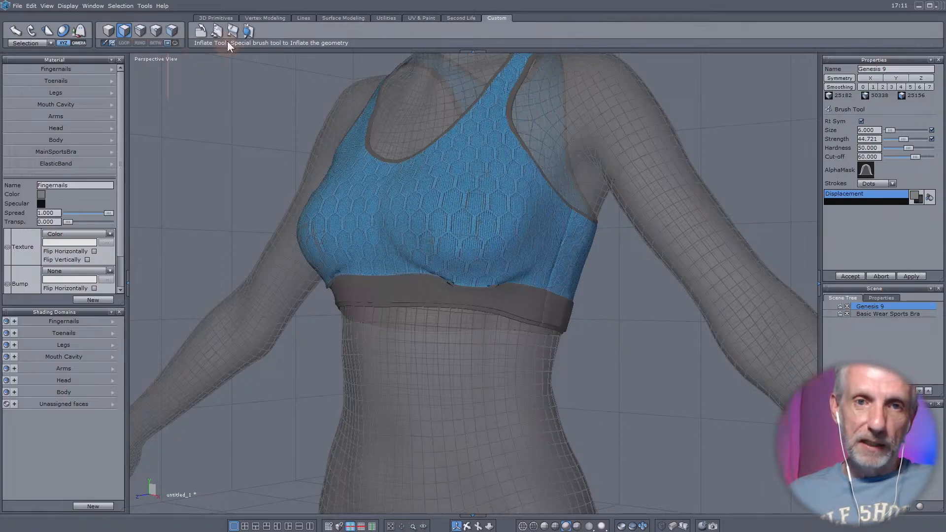
click(262, 17)
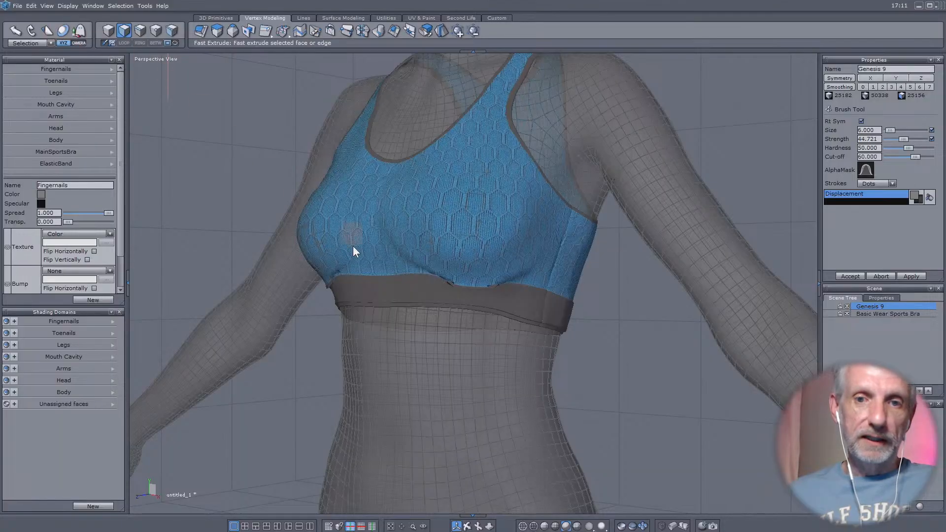
click(200, 88)
key(Escape)
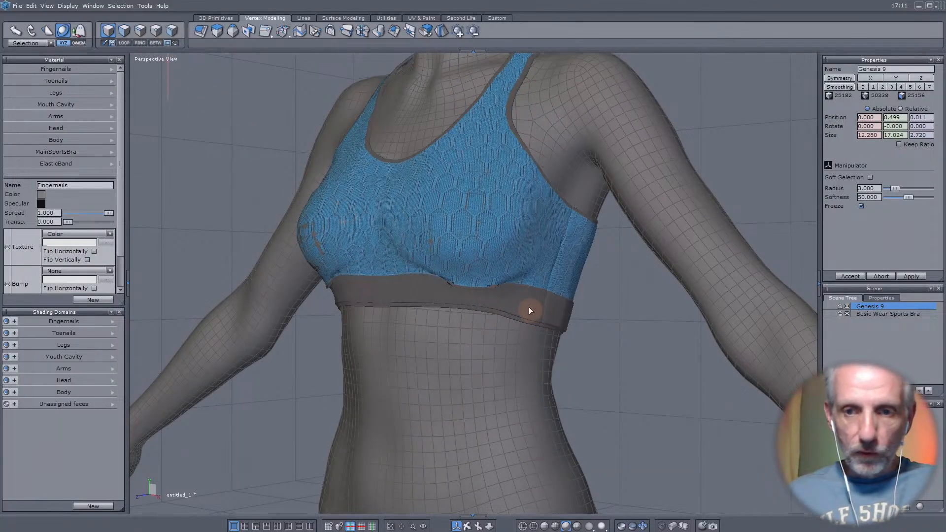
click(888, 314)
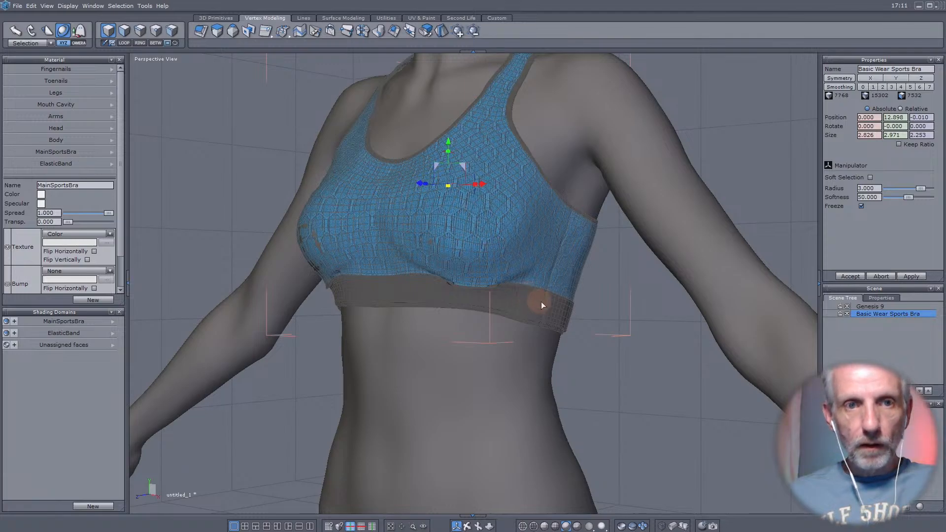
- Select a face on the lower side of the bra and enable soft selection with a radius of 0.767
click(122, 33)
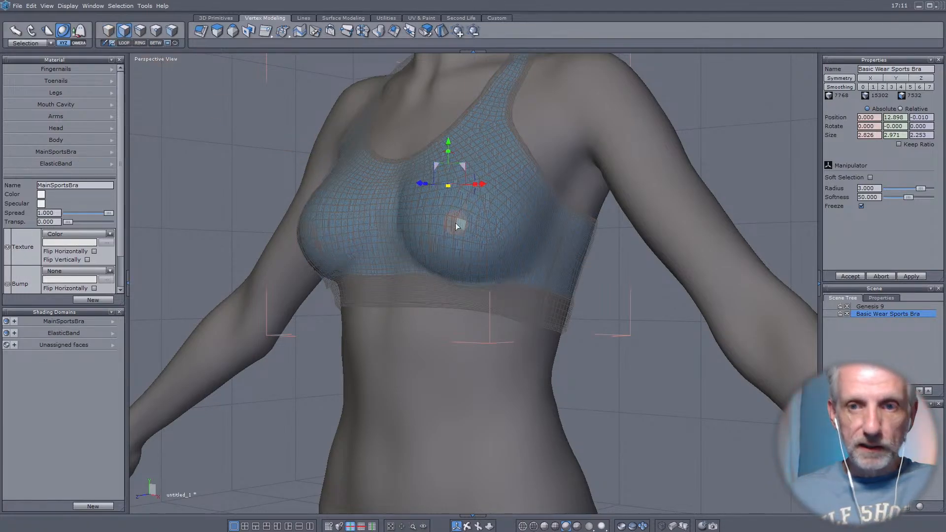
click(533, 268)
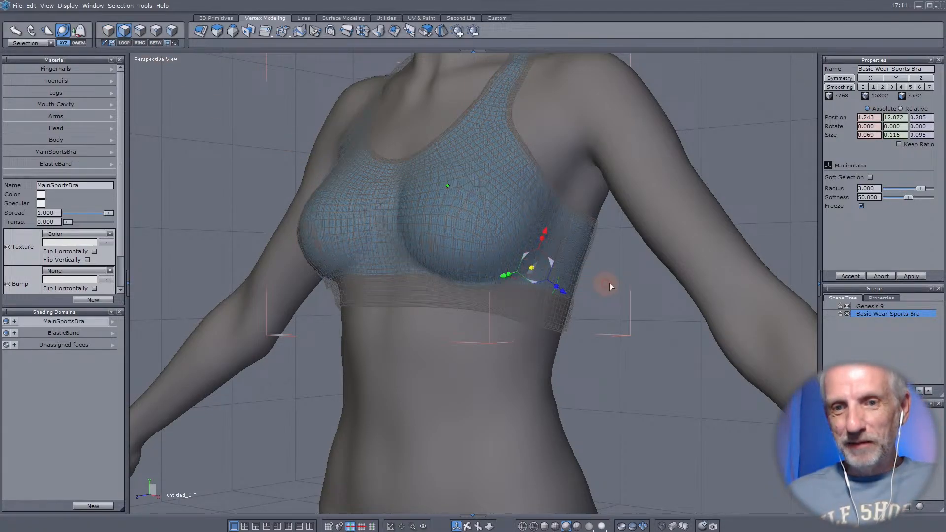
click(869, 177)
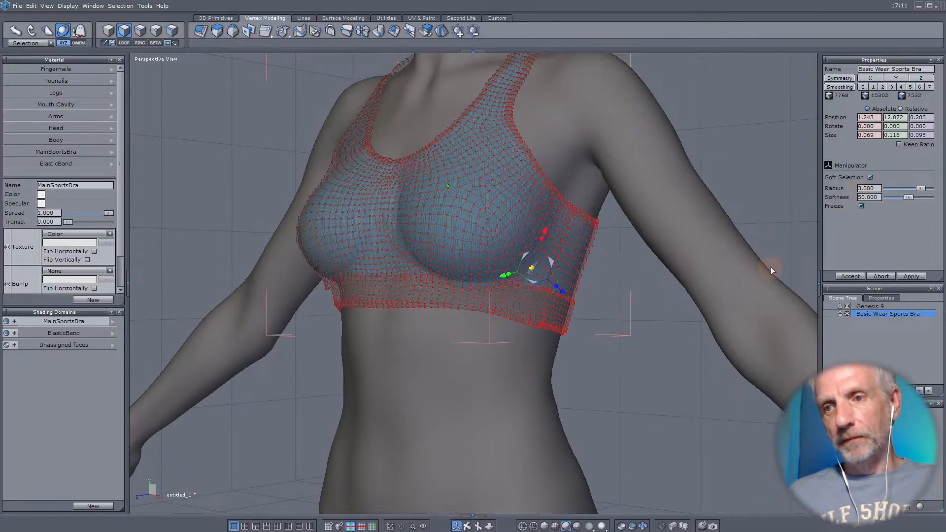
drag(919, 188, 904, 190)
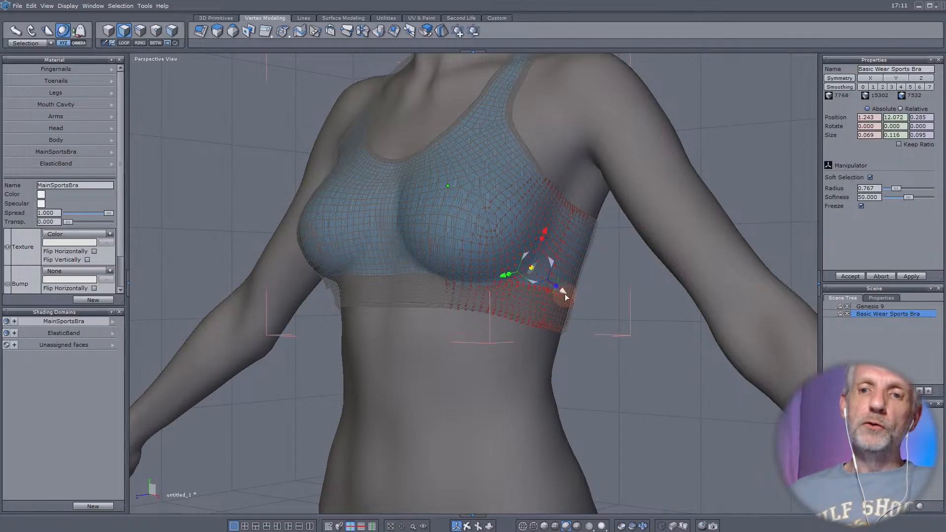
- Try pulling the softly selected side of the bra outward and upward, away from the body
drag(565, 293, 621, 308)
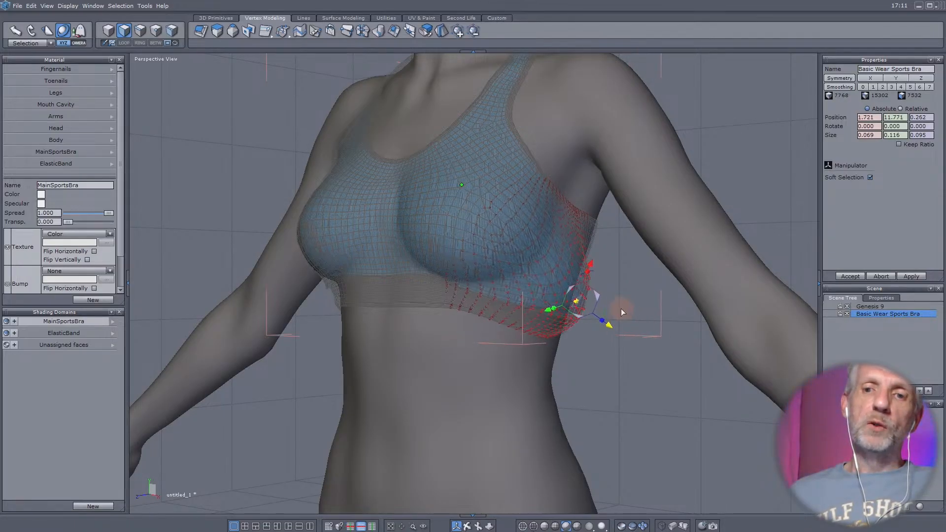
middle_drag(496, 409, 615, 420)
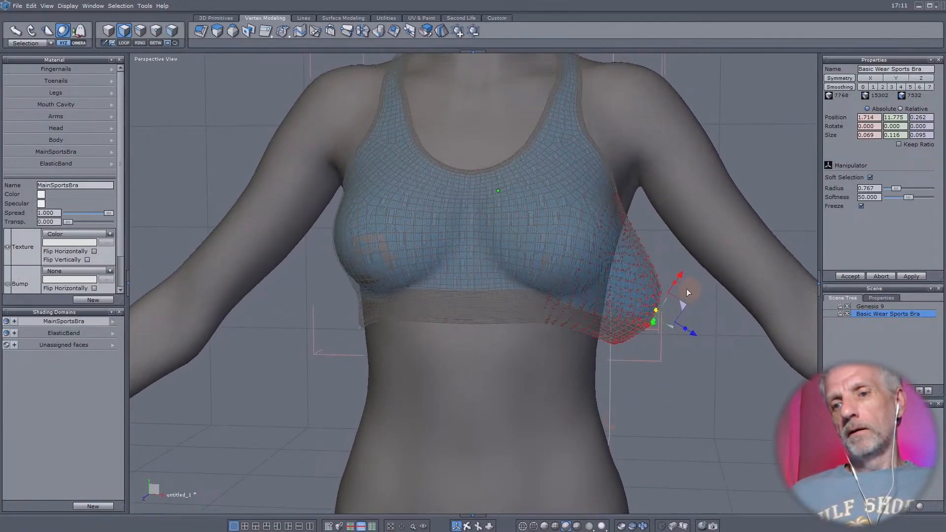
drag(680, 276, 695, 220)
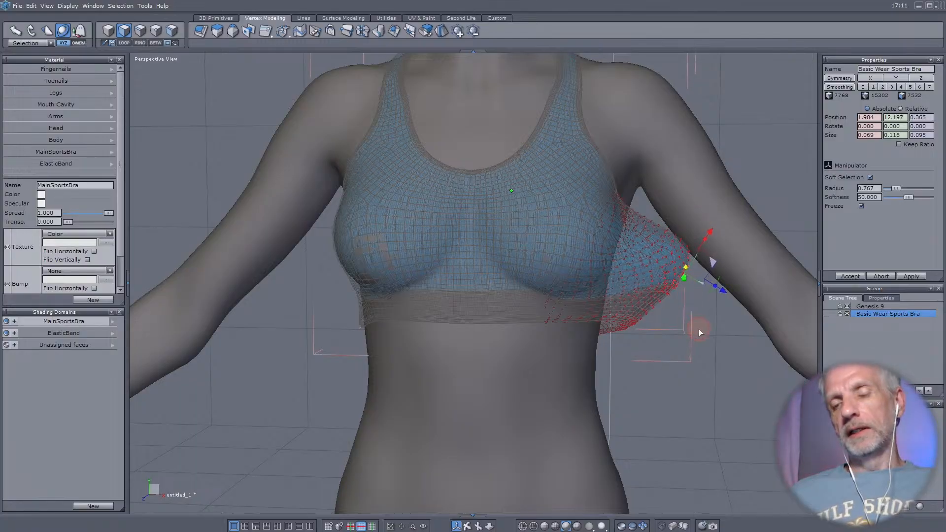
middle_drag(698, 329, 539, 280)
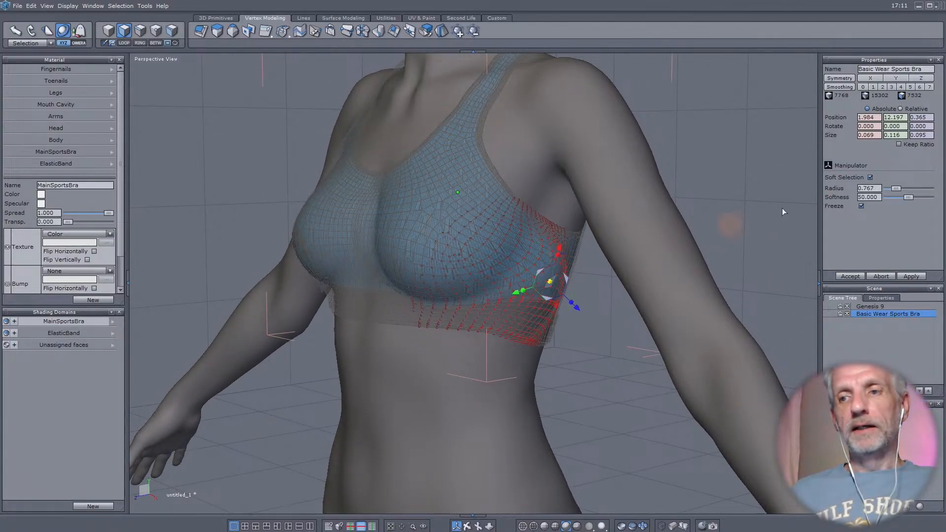
- Widen the soft selection radius to 1.578 and pull the bra's side farther toward the upper arm
drag(901, 190, 905, 190)
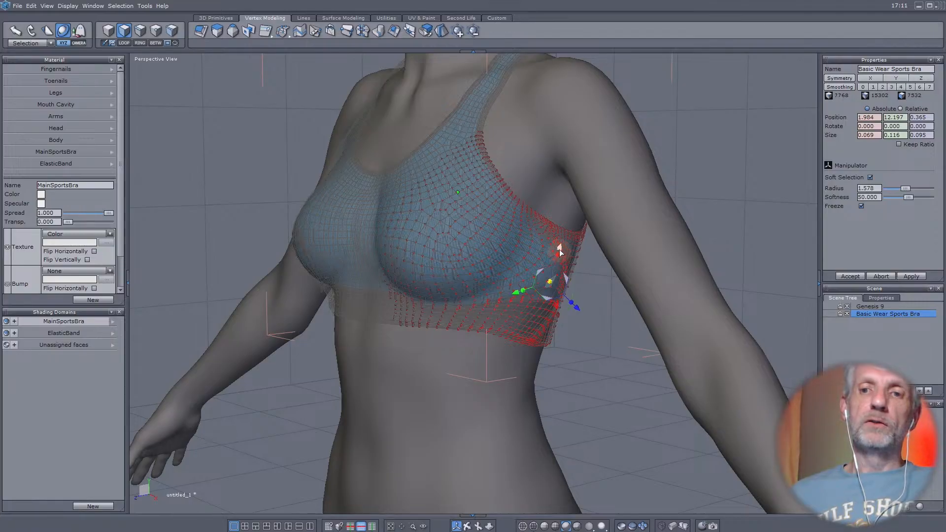
drag(560, 250, 572, 186)
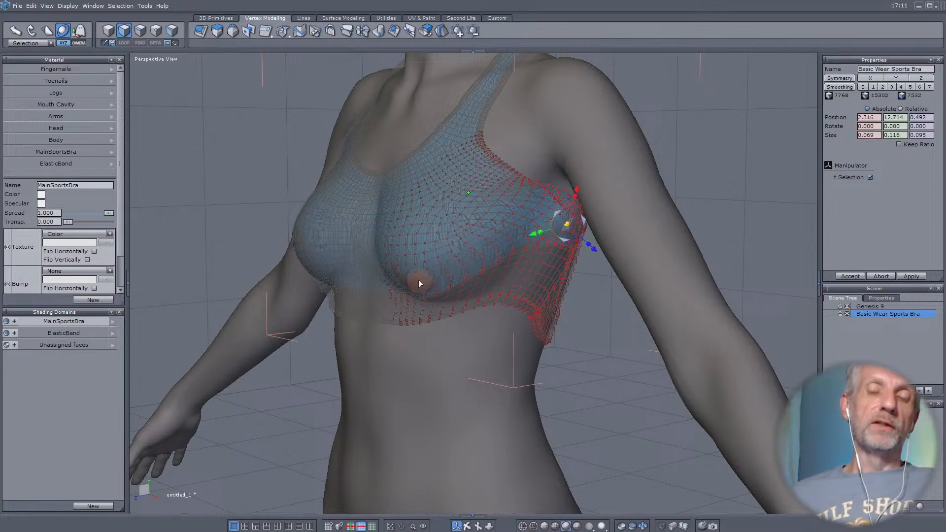
middle_drag(419, 281, 690, 321)
scroll(607, 291, down, 3)
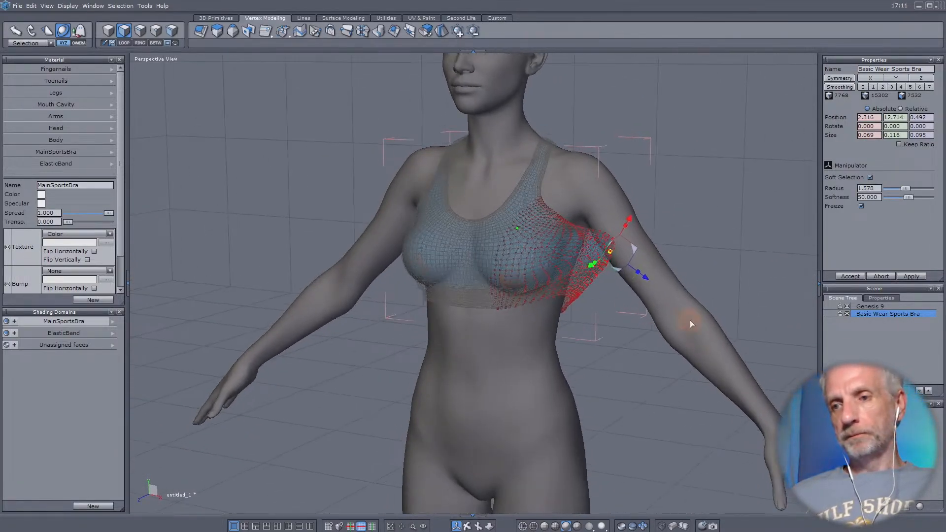
- Undo the soft selection deformations on the side of the sports bra
click(882, 277)
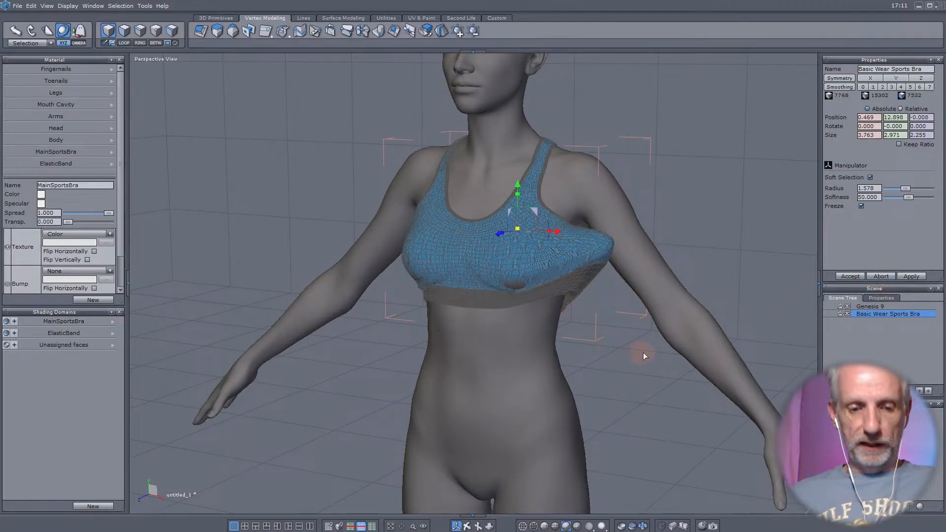
key(ctrl+z)
key(ctrl+z)
key(ctrl+z)
key(ctrl+z)
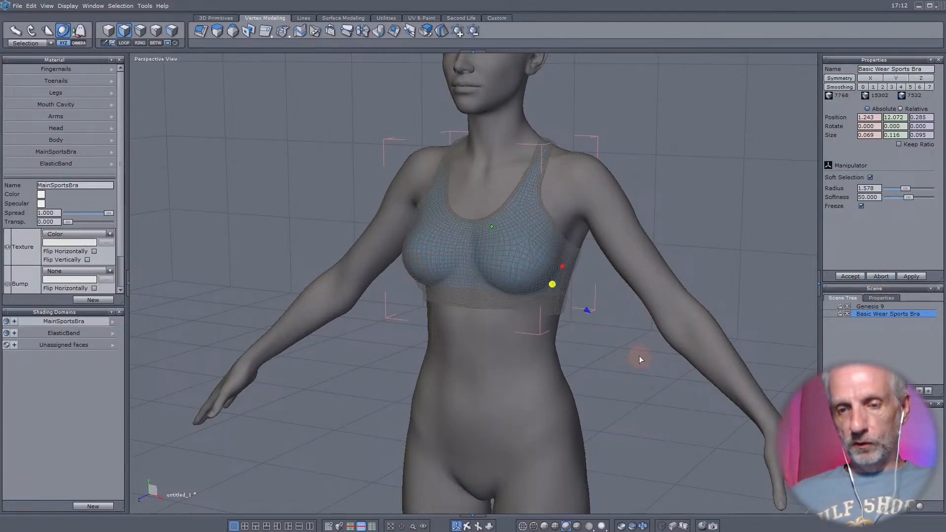
- Activate the Soften tool for the sports bra and reduce its brush strength to 17.143
middle_drag(608, 335, 584, 340)
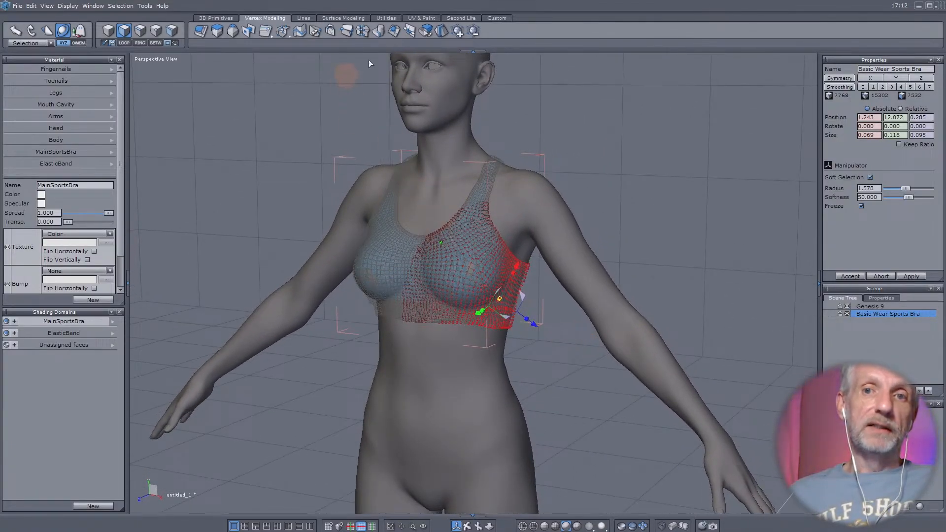
click(500, 17)
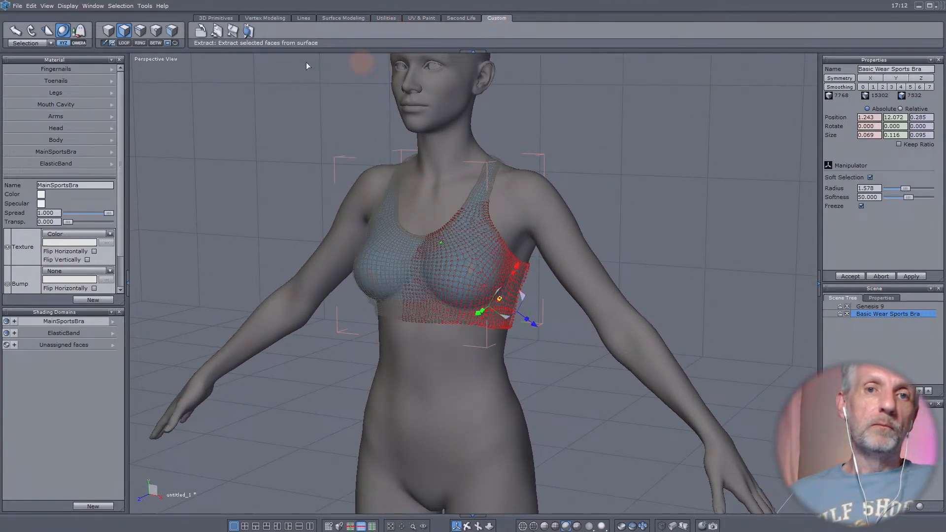
click(219, 32)
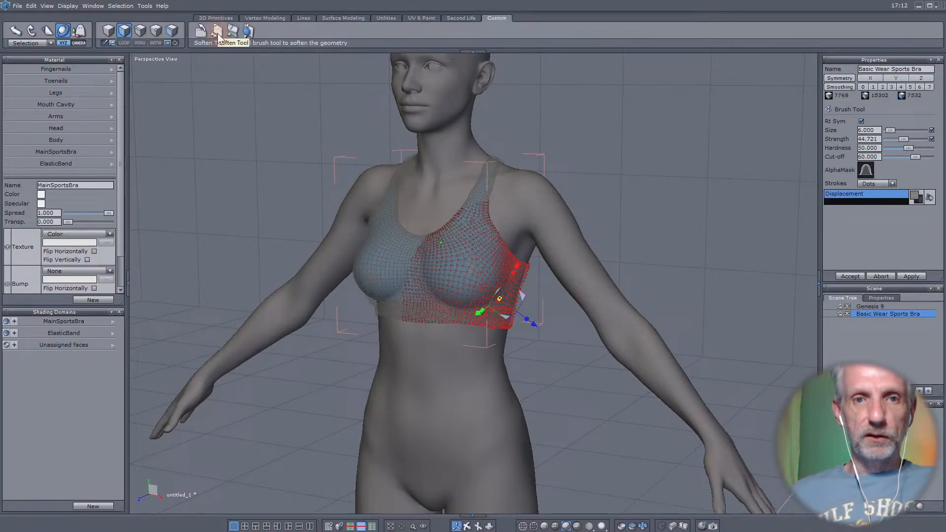
scroll(441, 303, down, 1)
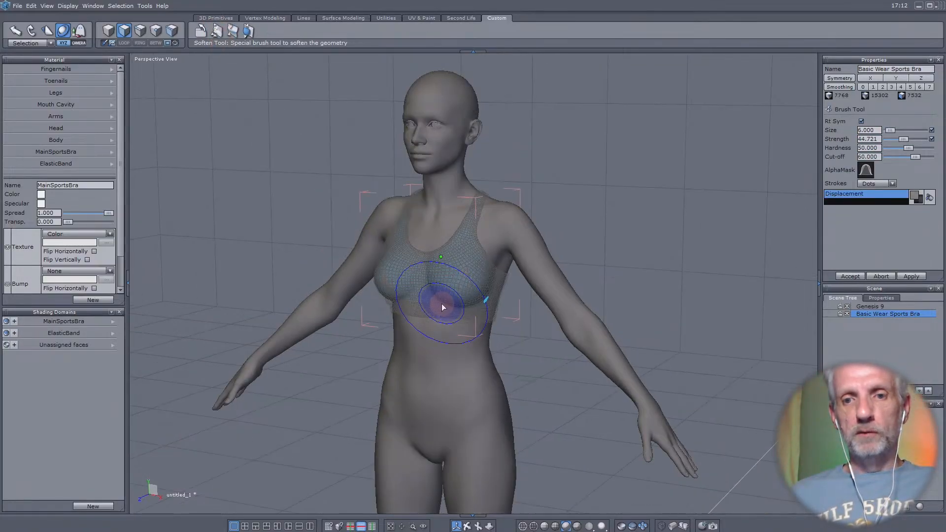
scroll(441, 303, up, 5)
right_drag(491, 308, 314, 289)
mouse_move(397, 344)
right_down()
mouse_move(327, 313)
mouse_move(820, 355)
mouse_move(838, 305)
mouse_move(748, 289)
mouse_move(785, 283)
right_up()
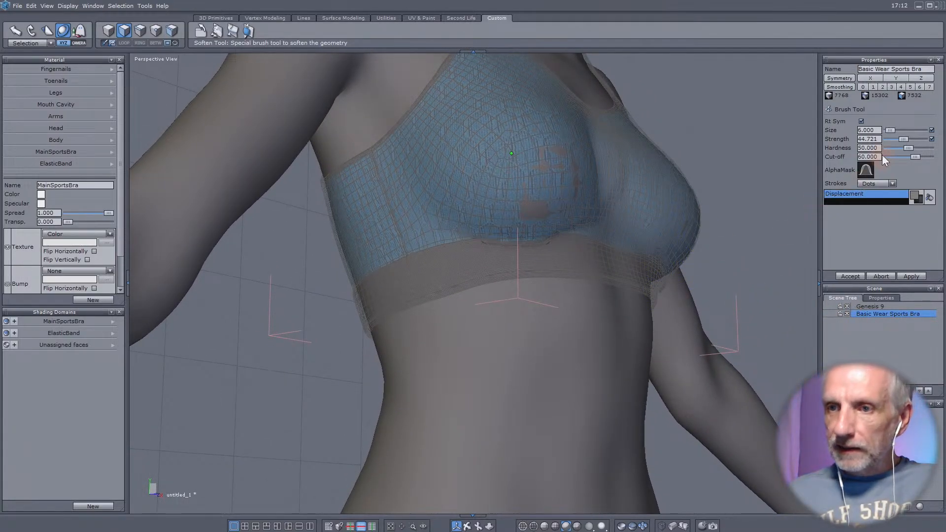
drag(901, 139, 892, 142)
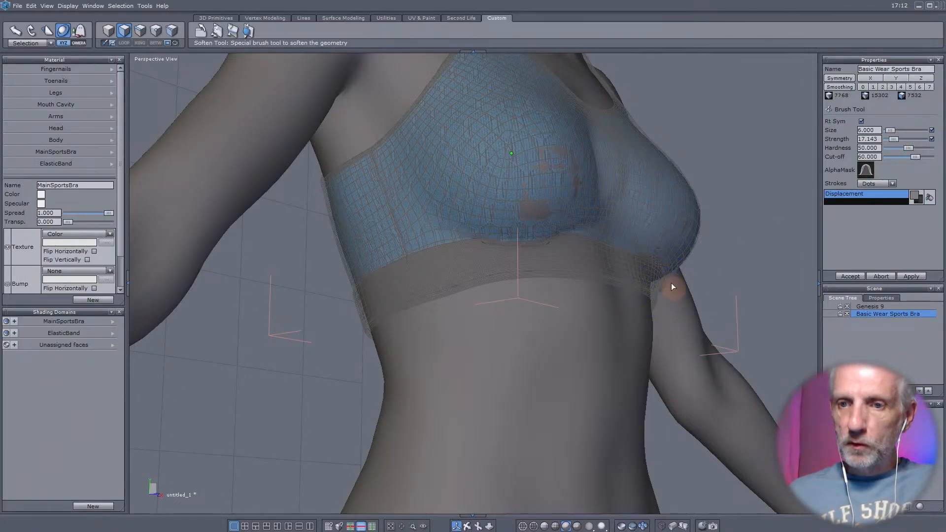
- Soften the lower cups of the sports bra and their transition into the elastic band, working around both sides
middle_drag(681, 287, 441, 223)
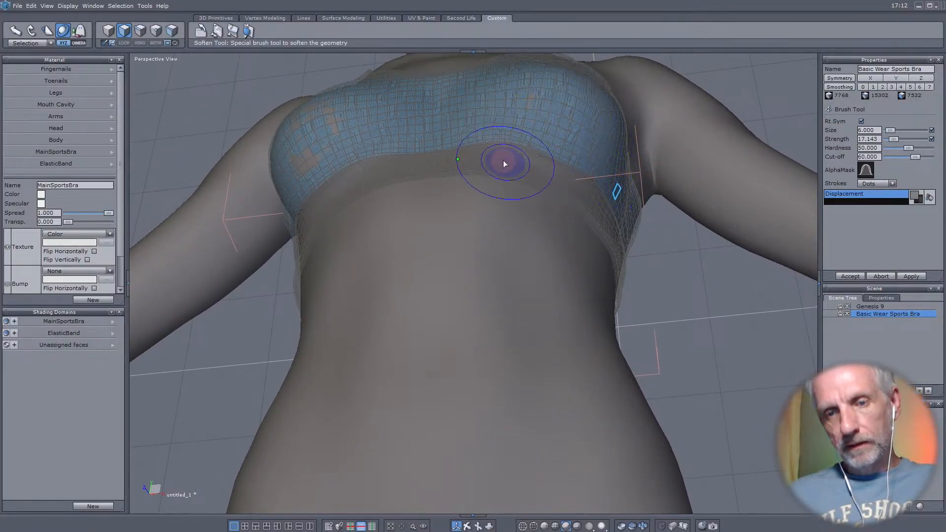
mouse_move(503, 161)
middle_down()
mouse_move(683, 251)
mouse_move(670, 291)
middle_up()
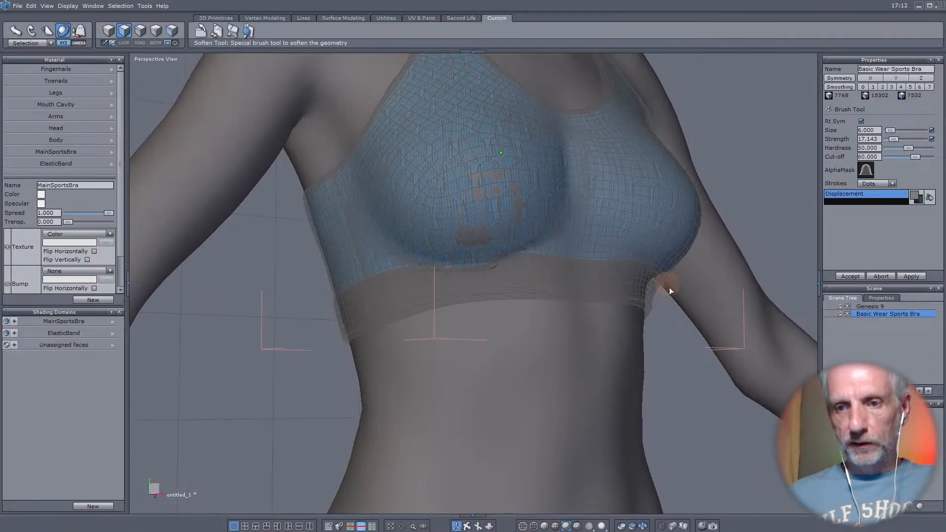
mouse_move(560, 237)
middle_down()
mouse_move(413, 200)
mouse_move(364, 166)
middle_up()
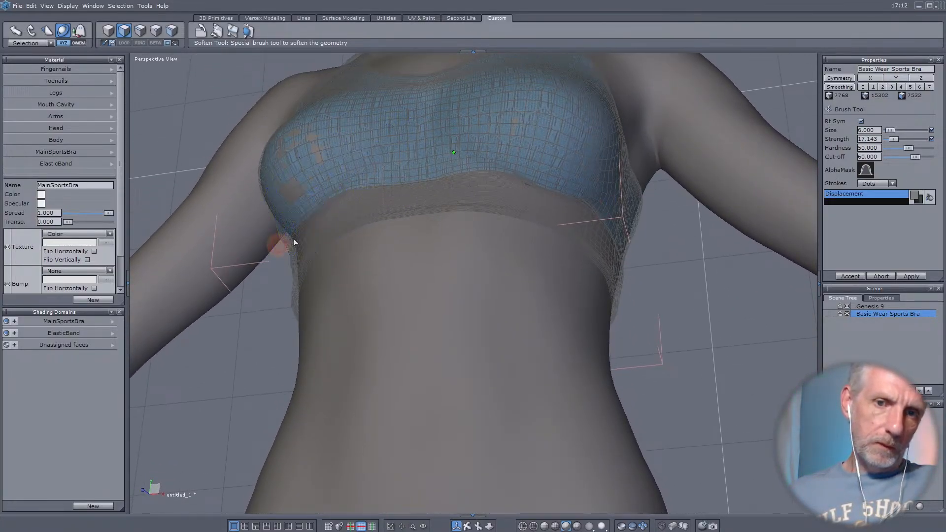
mouse_move(296, 232)
middle_down()
mouse_move(431, 200)
mouse_move(463, 202)
middle_up()
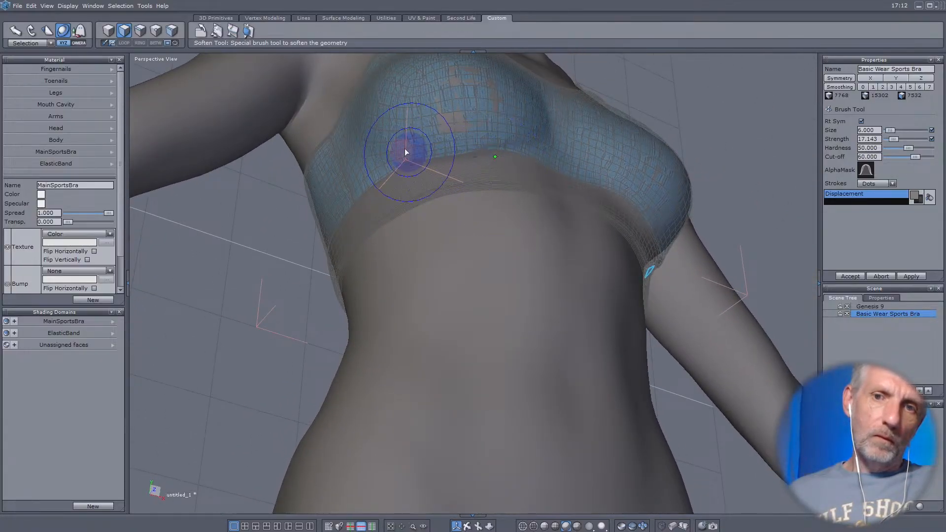
mouse_move(412, 165)
middle_down()
mouse_move(489, 152)
mouse_move(695, 153)
mouse_move(726, 221)
mouse_move(610, 265)
mouse_move(655, 229)
middle_up()
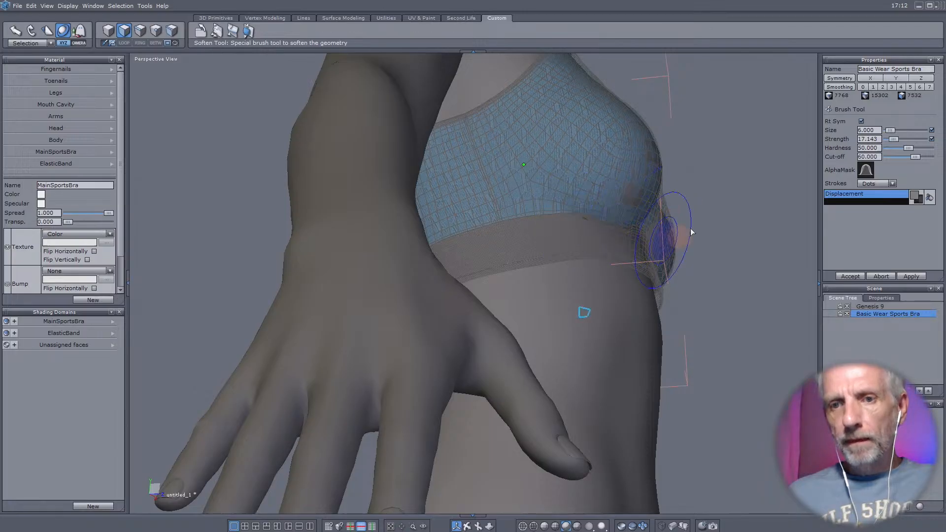
middle_drag(622, 214, 469, 208)
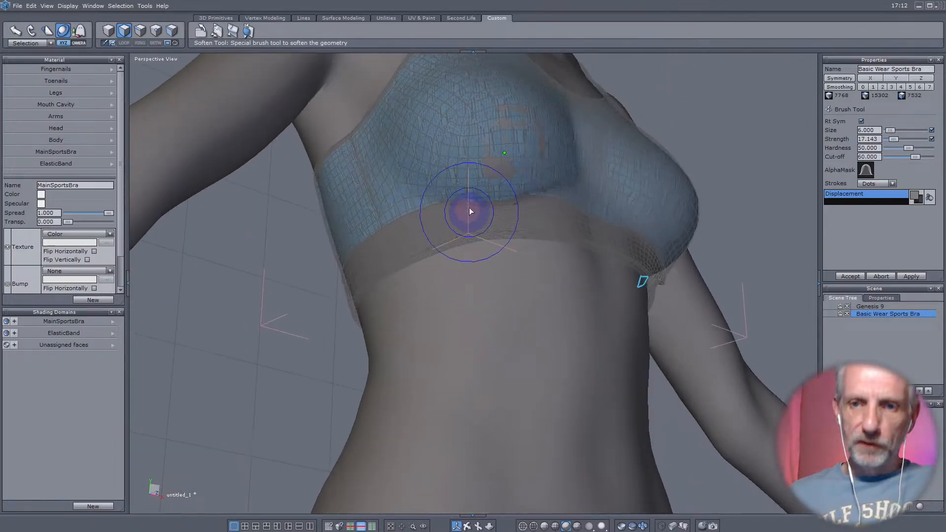
mouse_move(556, 167)
middle_down()
mouse_move(438, 239)
mouse_move(433, 227)
middle_up()
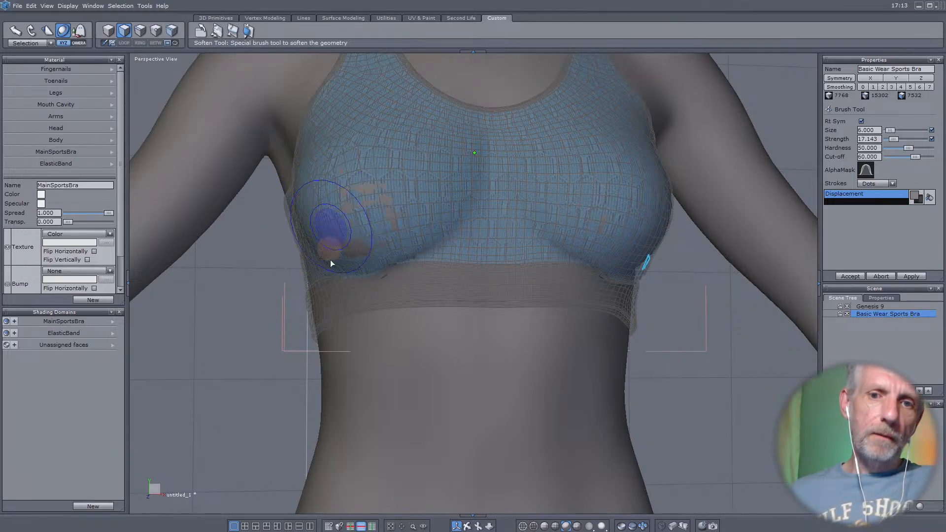
mouse_move(493, 254)
middle_down()
mouse_move(338, 279)
mouse_move(385, 256)
mouse_move(355, 268)
middle_up()
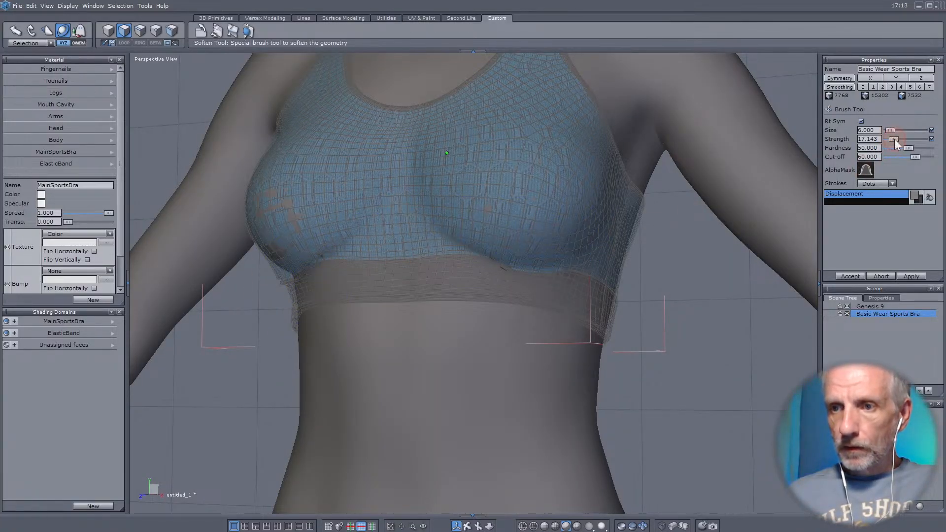
- Raise the Soften brush strength to 59.761 and smooth the underside of the figure's right bra cup where it meets the elastic band
drag(894, 139, 900, 141)
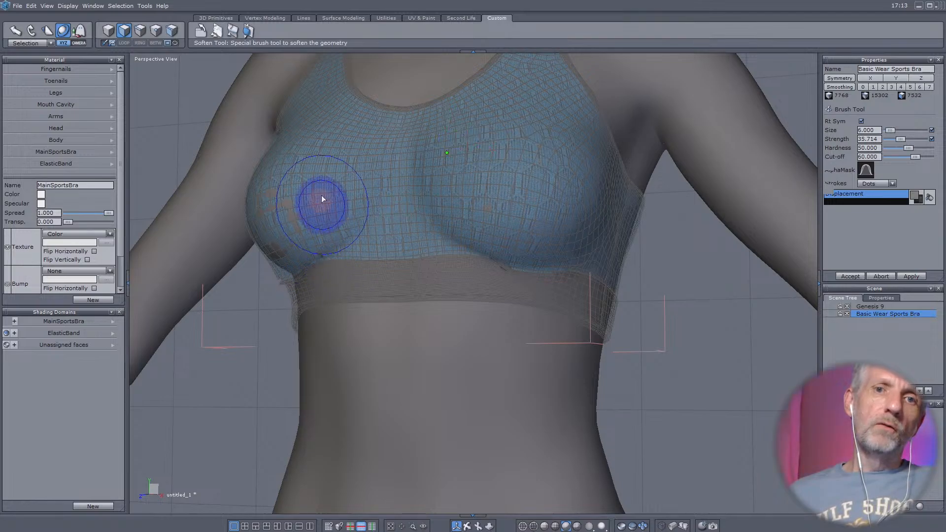
drag(304, 274, 284, 292)
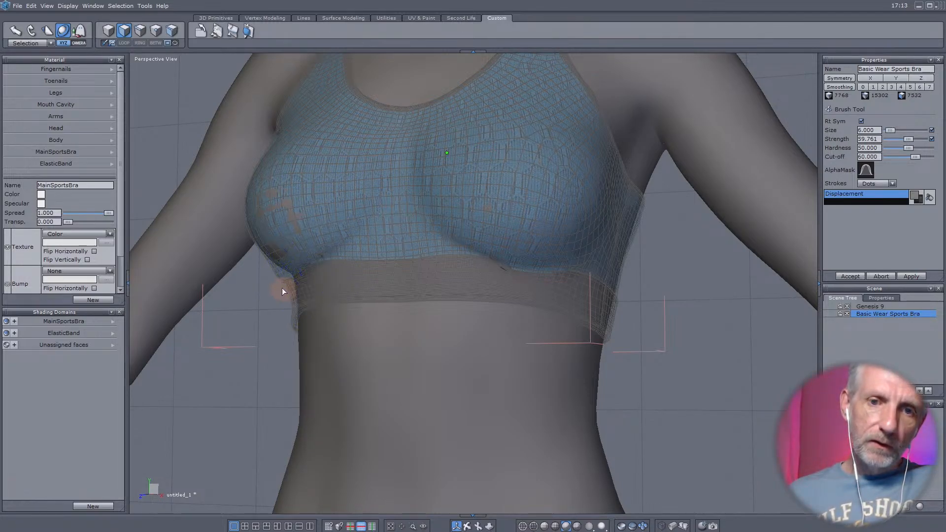
right_drag(282, 288, 371, 272)
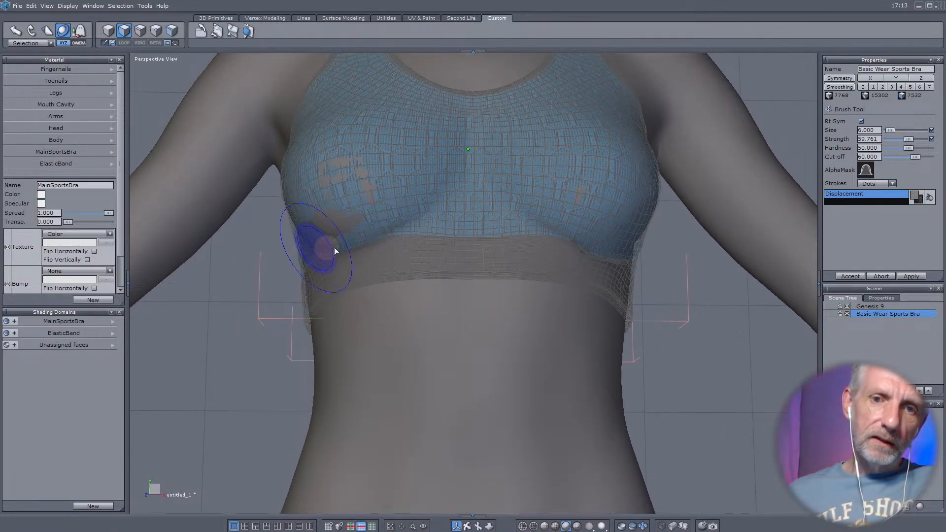
right_drag(439, 211, 506, 222)
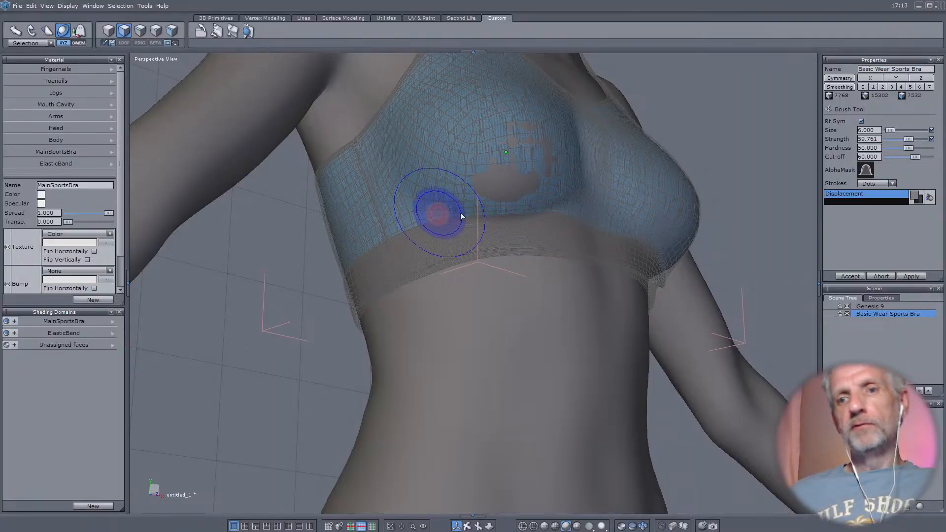
mouse_move(553, 201)
right_down()
mouse_move(289, 254)
mouse_move(272, 275)
right_up()
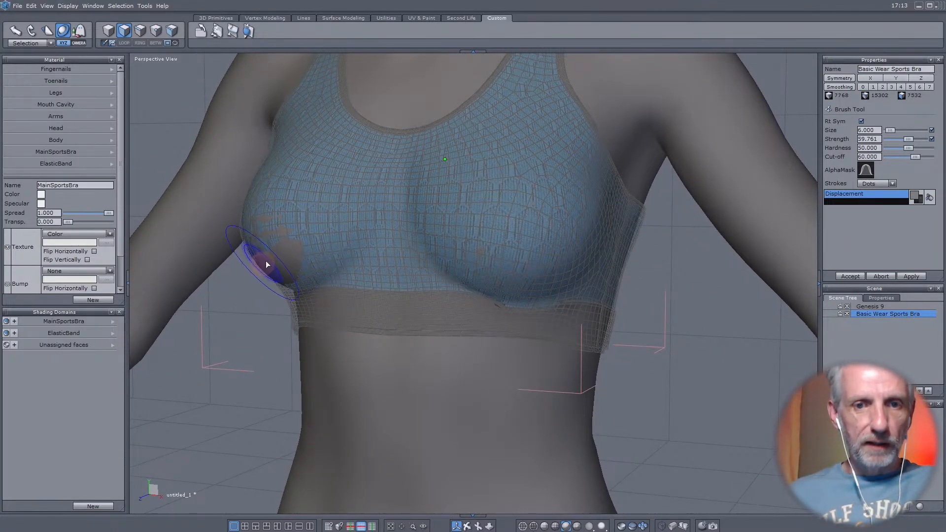
- Soften the underside of the figure's left bra cup to match the other side and accept the Soften brush changes
mouse_move(411, 255)
right_down()
mouse_move(319, 229)
mouse_move(398, 217)
mouse_move(545, 236)
right_up()
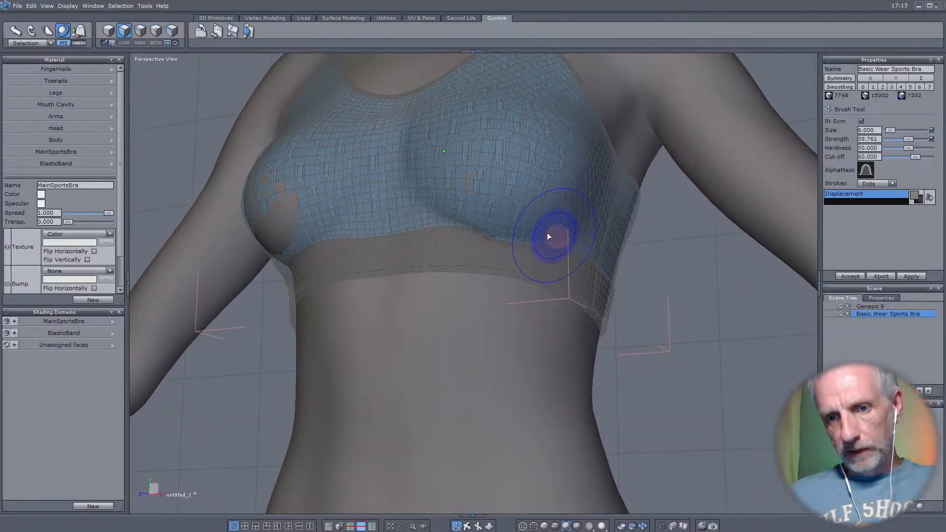
drag(521, 237, 552, 220)
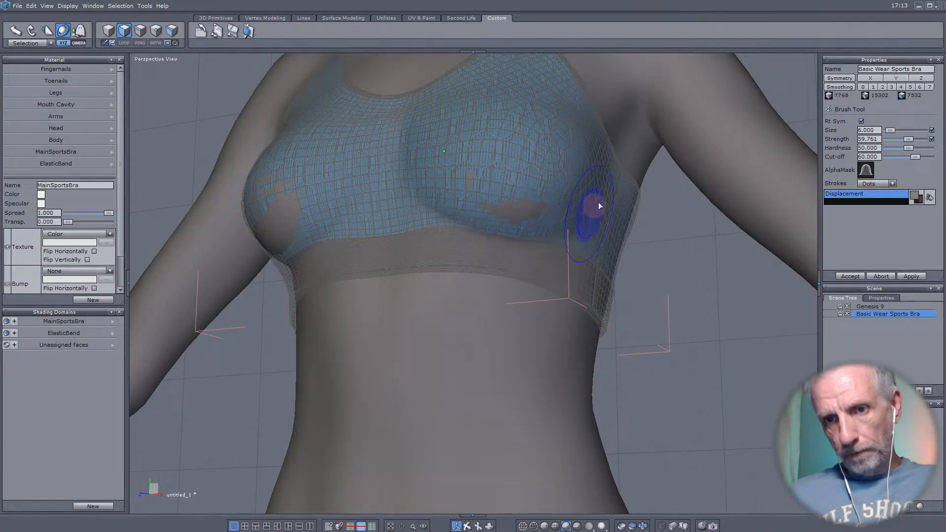
mouse_move(507, 236)
right_down()
mouse_move(705, 213)
mouse_move(644, 247)
mouse_move(412, 258)
mouse_move(310, 233)
mouse_move(325, 231)
right_up()
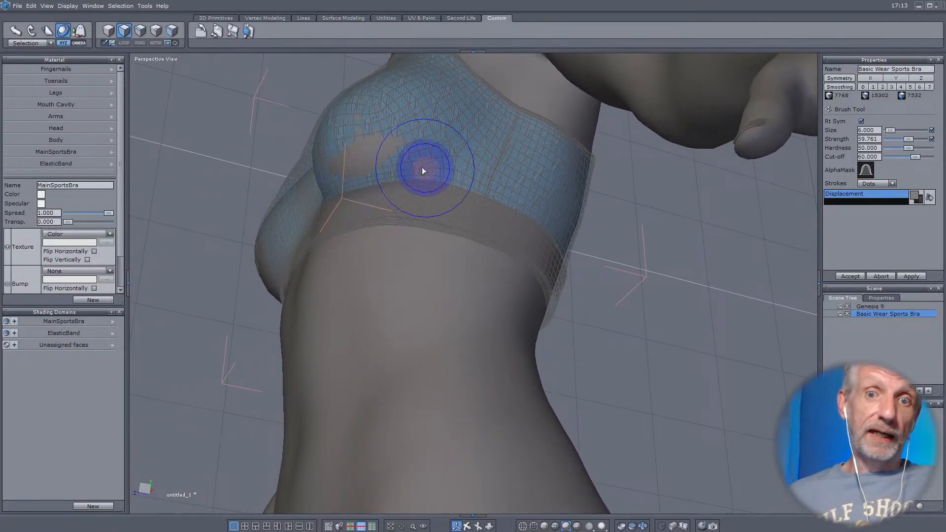
mouse_move(422, 166)
right_down()
mouse_move(443, 186)
mouse_move(370, 185)
right_up()
mouse_move(436, 161)
mouse_down()
mouse_move(384, 175)
mouse_move(387, 193)
mouse_up()
mouse_move(387, 194)
right_down()
mouse_move(559, 234)
mouse_move(629, 268)
right_up()
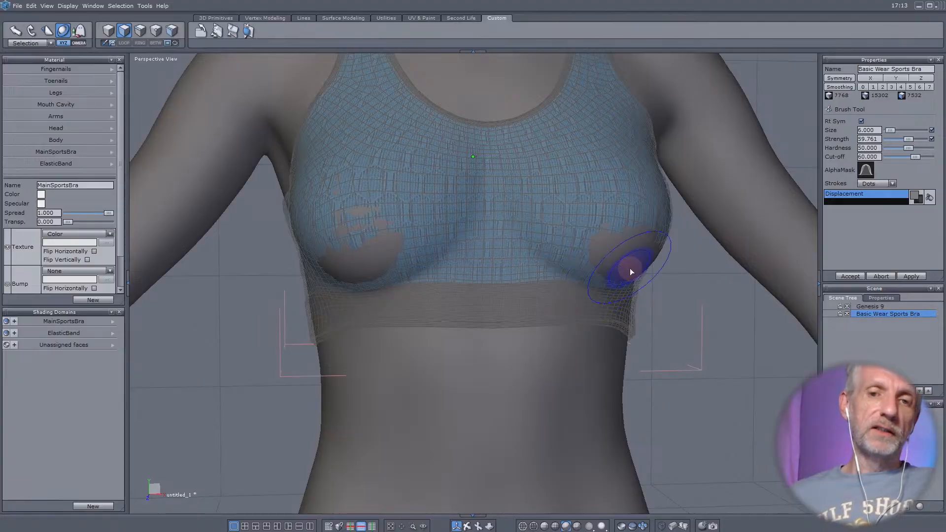
mouse_move(539, 242)
right_down()
mouse_move(559, 262)
mouse_move(495, 244)
right_up()
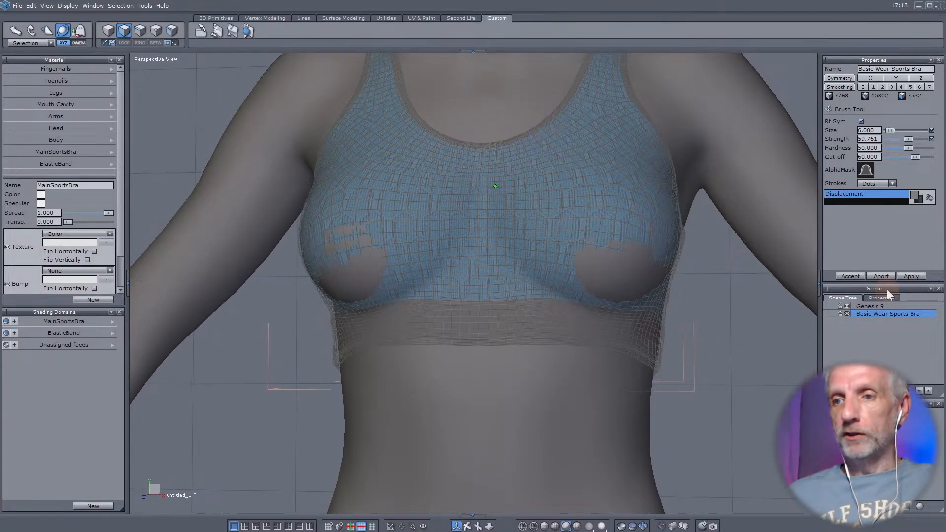
click(850, 277)
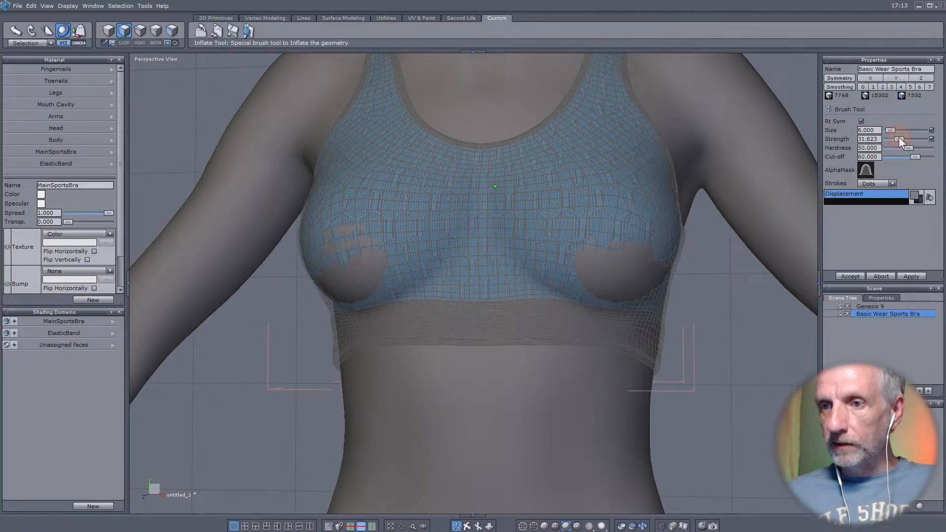
- Inflate the poke-through areas on both bra cups at brush strength 22.857 and accept the changes
drag(898, 138, 895, 139)
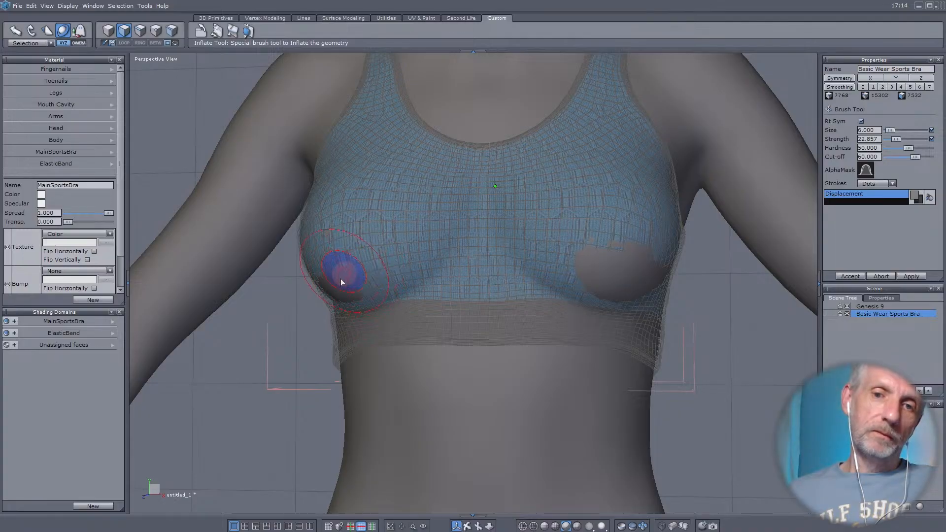
mouse_move(421, 304)
right_down()
mouse_move(586, 290)
mouse_move(393, 302)
mouse_move(476, 256)
right_up()
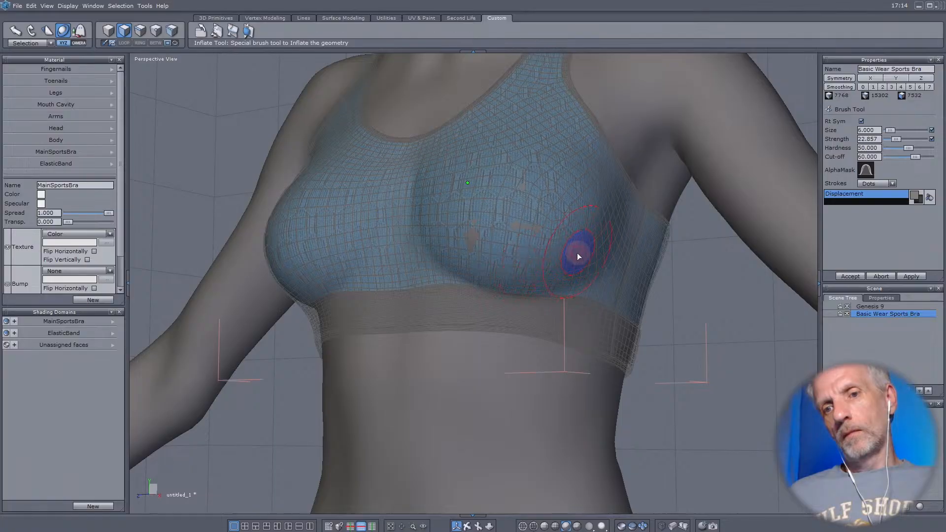
mouse_move(531, 214)
right_down()
mouse_move(580, 270)
mouse_move(391, 207)
mouse_move(708, 269)
mouse_move(671, 295)
mouse_move(661, 290)
mouse_move(571, 323)
mouse_move(509, 295)
right_up()
scroll(570, 323, down, 6)
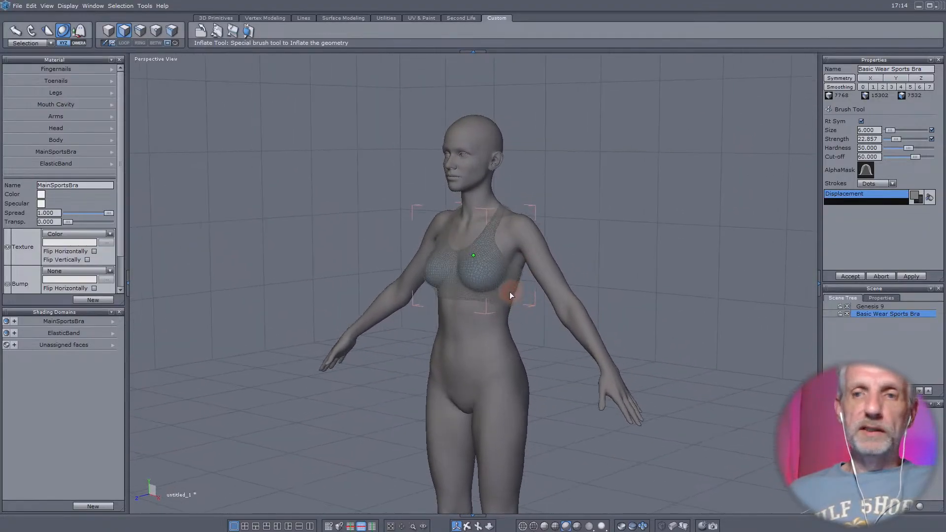
click(846, 276)
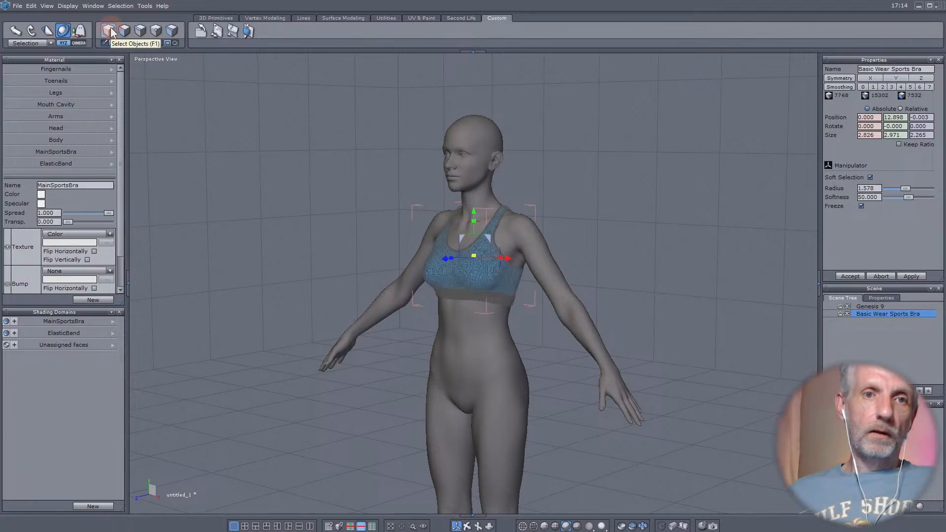
- Send the edited sports bra to DAZ Studio and review the Hexagon Morph settings, then cancel the morph creation
click(17, 7)
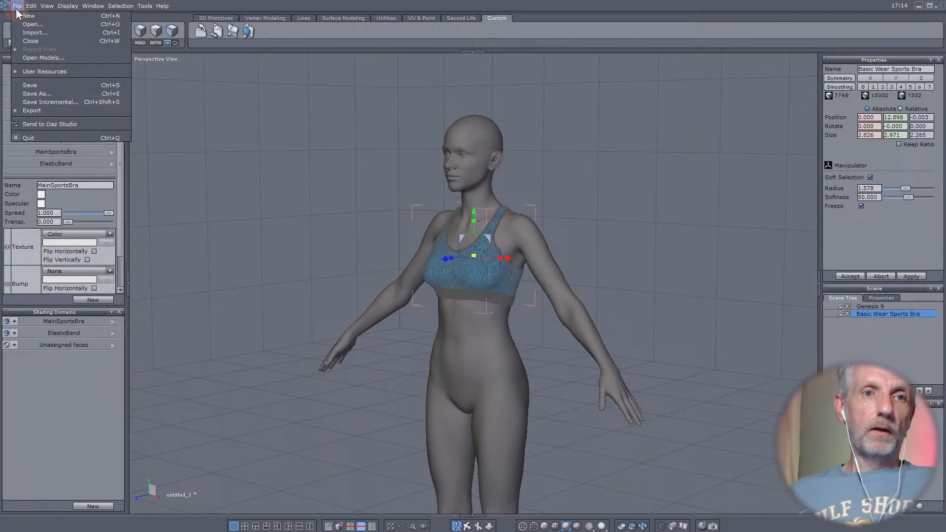
click(73, 123)
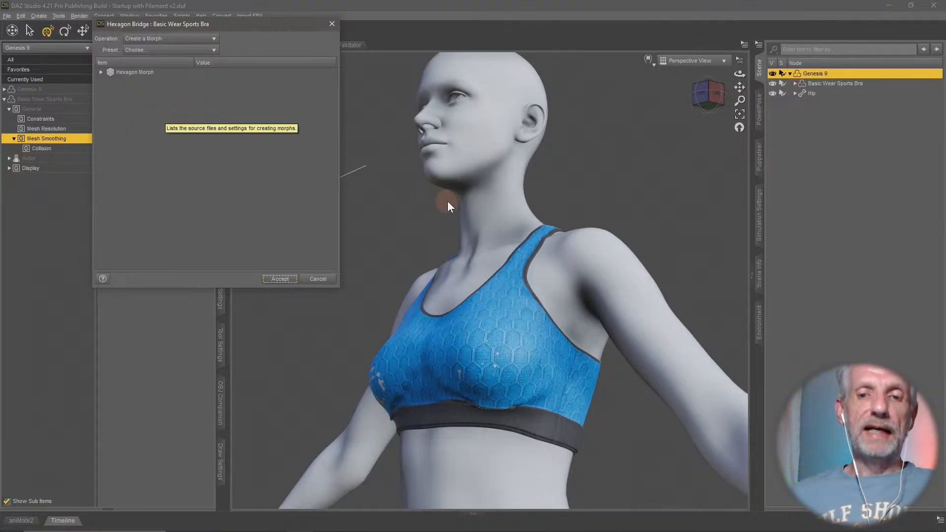
click(102, 72)
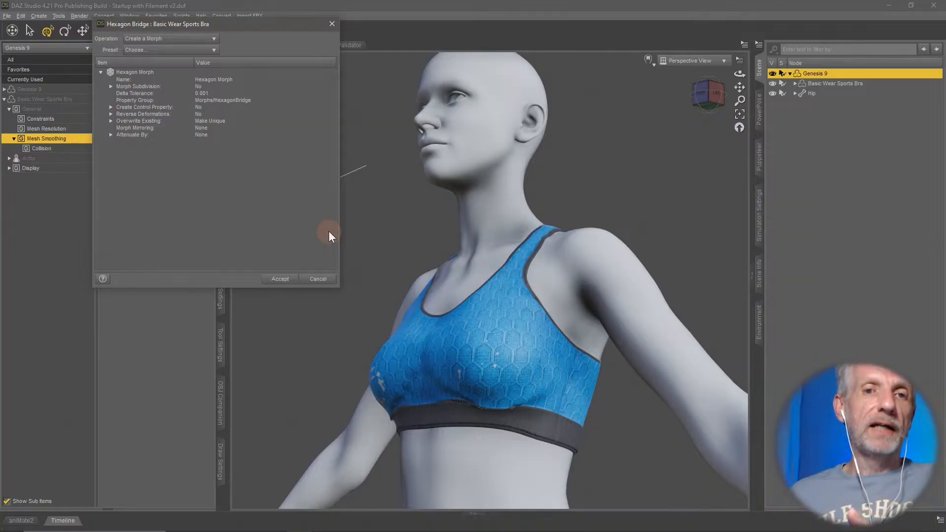
click(224, 81)
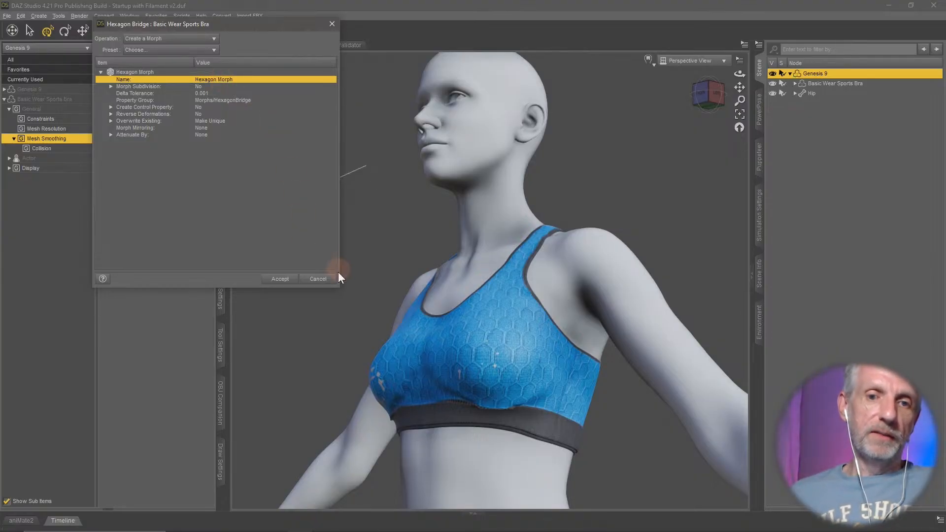
click(318, 278)
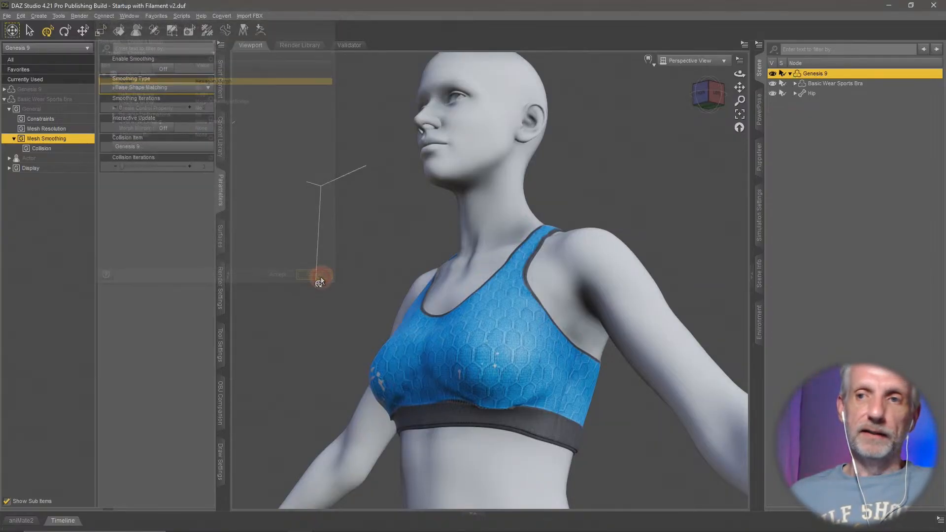
- Show hidden properties in the sports bra's currently used parameters and check the names of its active body and head morphs
click(848, 86)
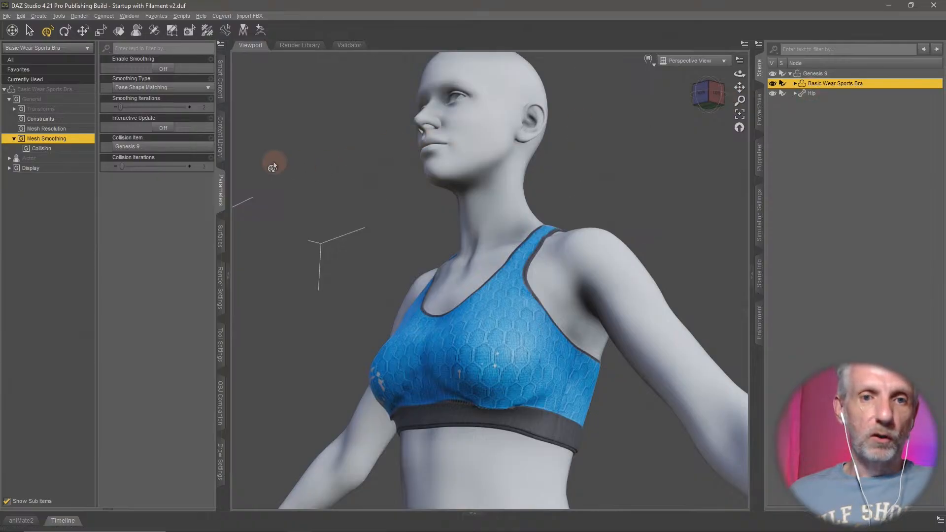
click(64, 81)
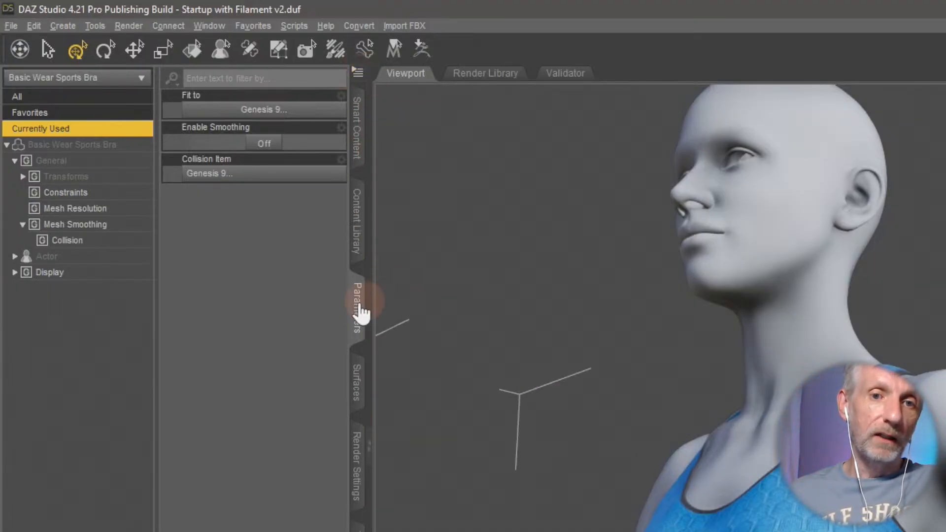
click(360, 72)
mouse_move(375, 72)
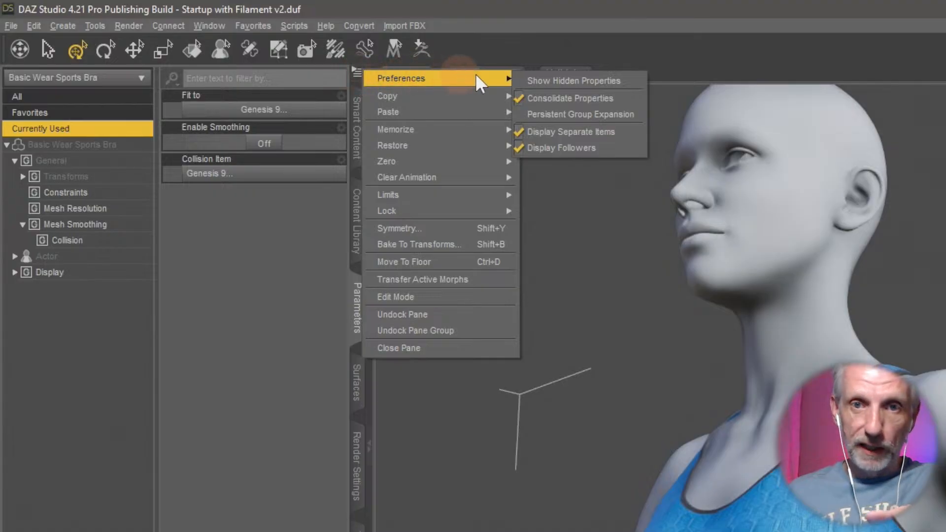
click(573, 82)
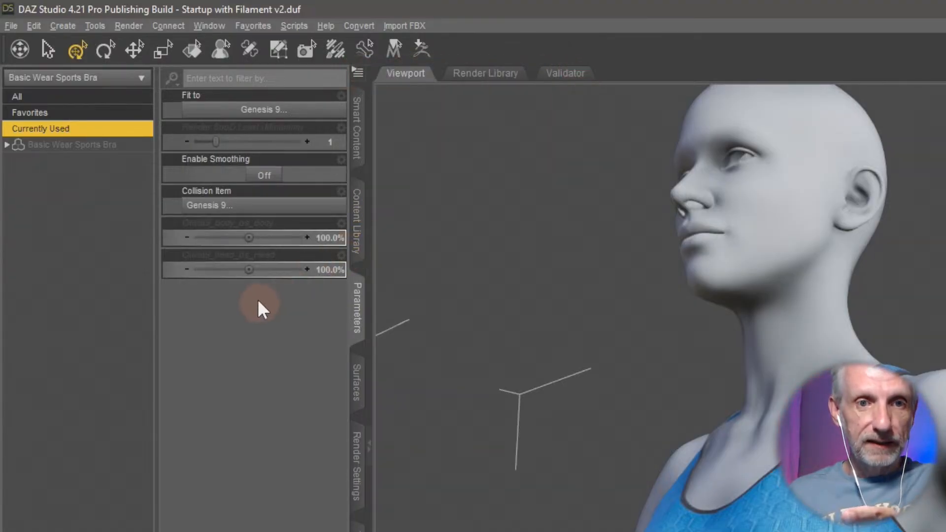
click(216, 237)
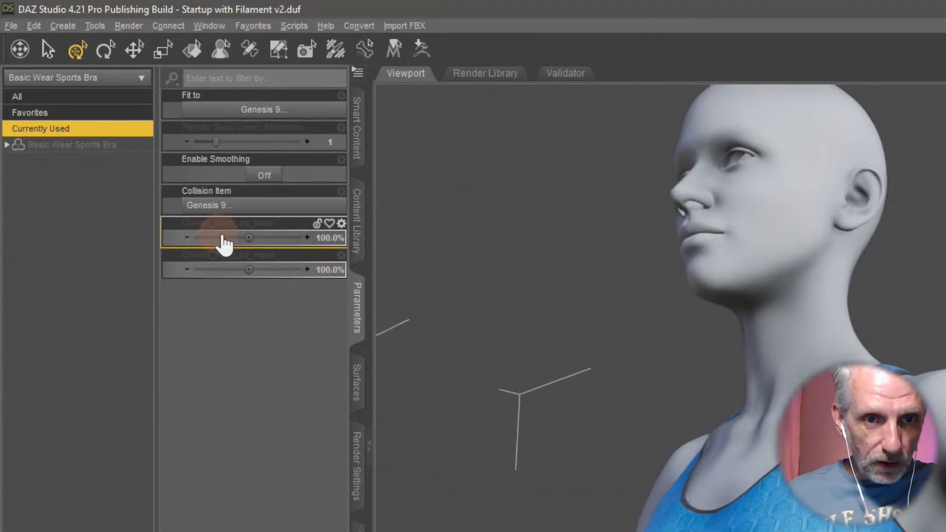
click(221, 270)
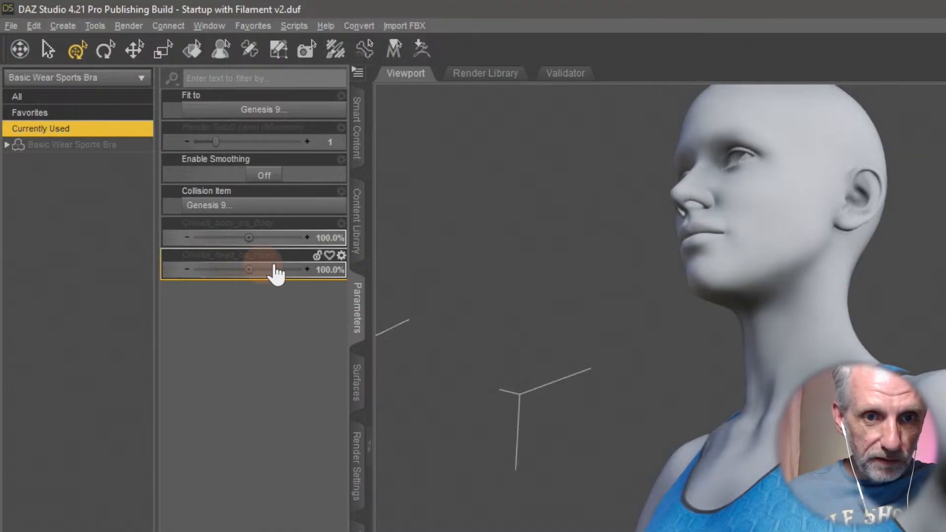
click(319, 236)
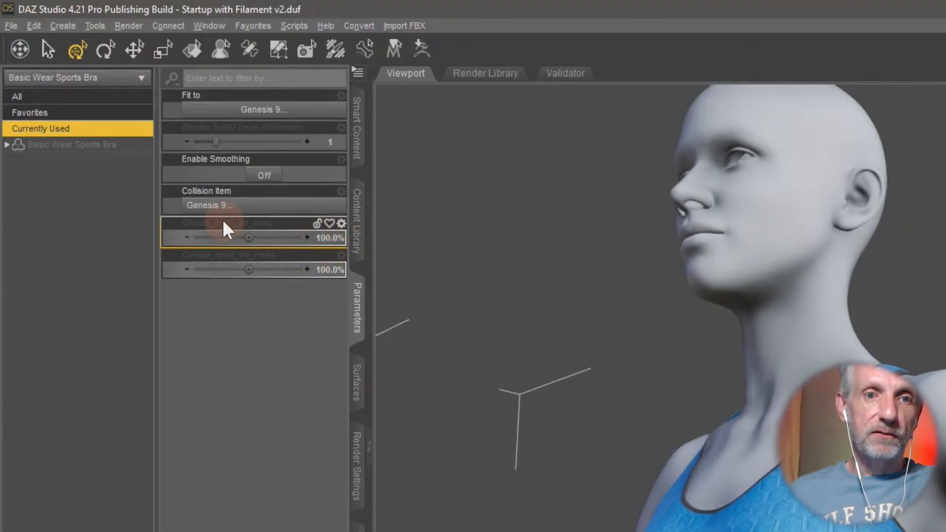
- Vary the sports bra's Olivia9_body_bs_Body morph to check its effect on the fit, and set it back to 100%
click(247, 227)
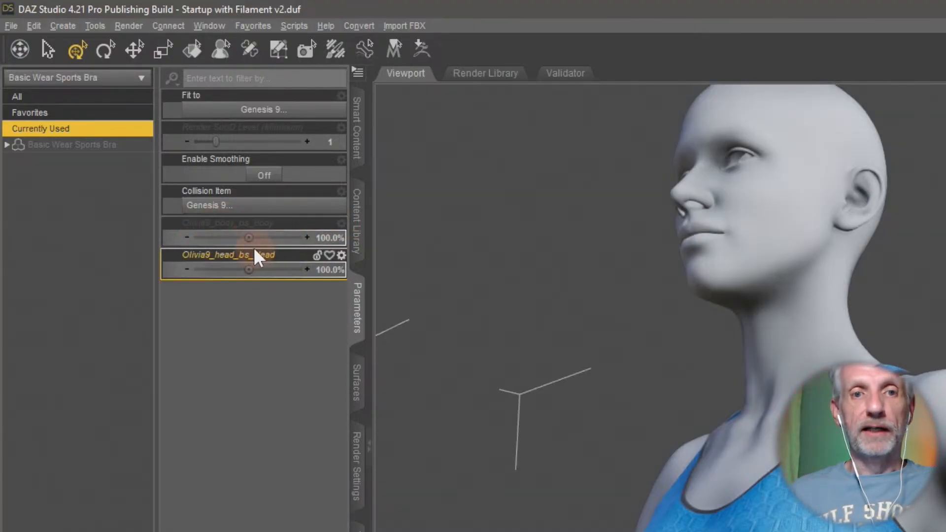
drag(249, 237, 229, 237)
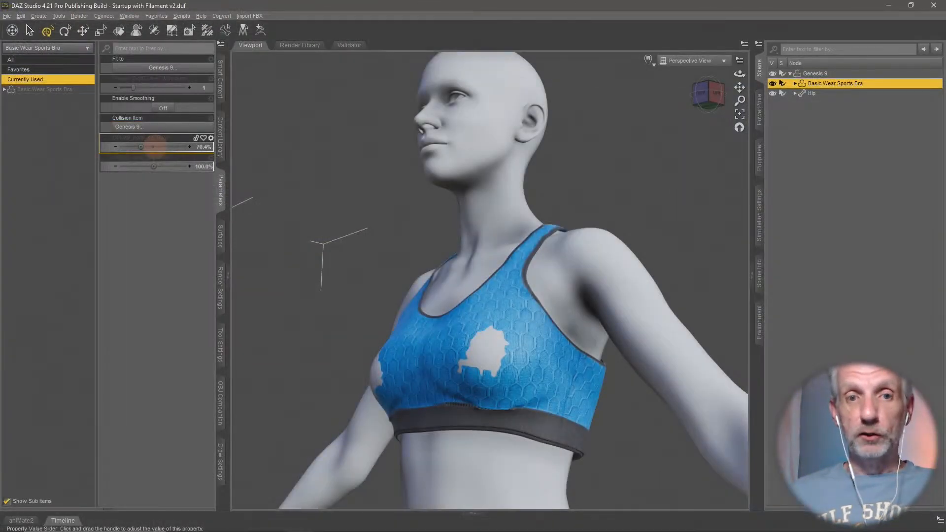
drag(141, 146, 154, 146)
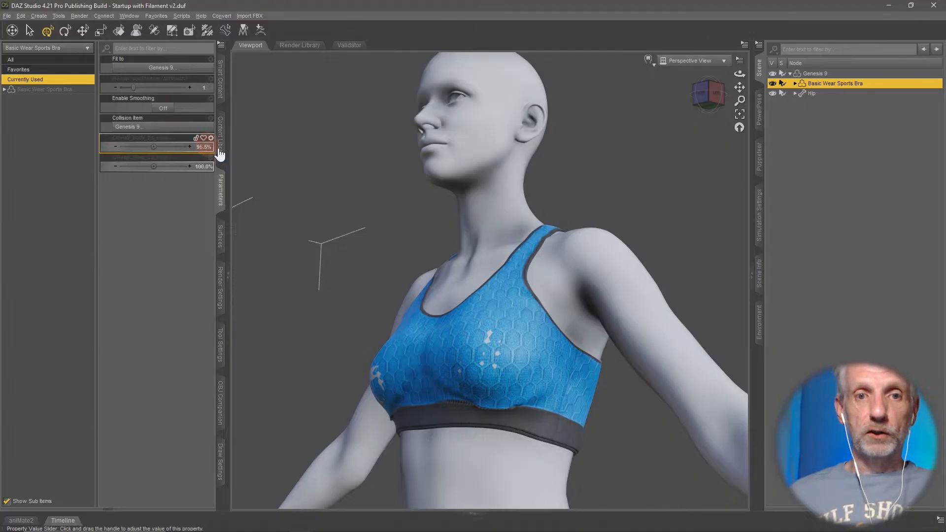
click(202, 147)
text(100)
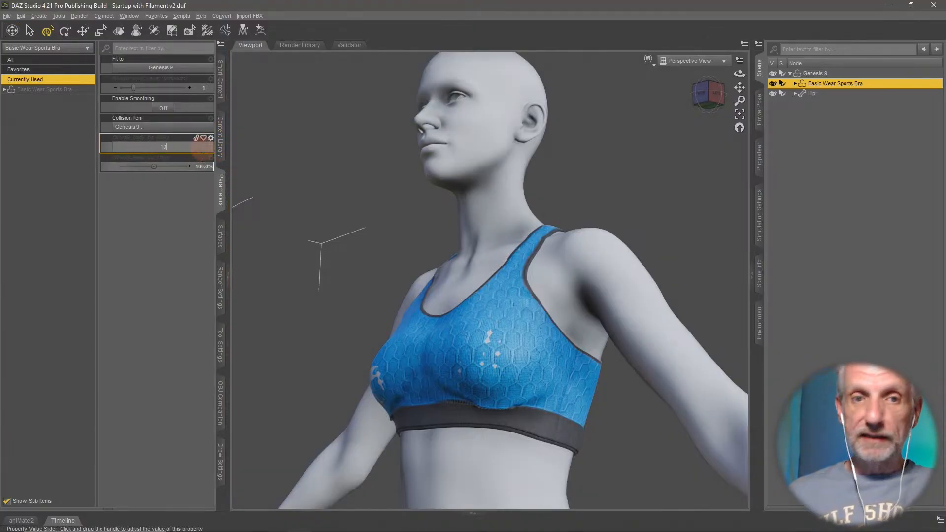
key(Return)
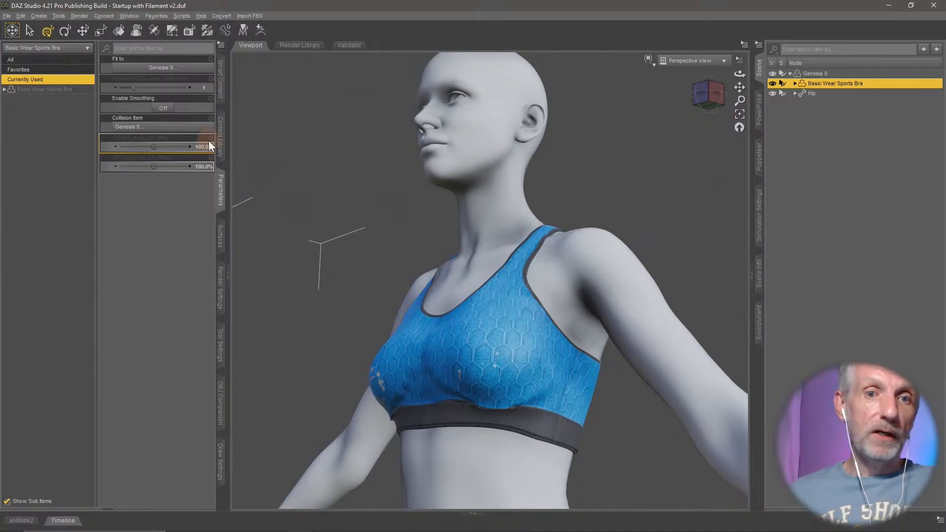
- Copy the label Olivia9_body_bs_Body from the body morph's parameter settings and close the settings without changes
click(211, 138)
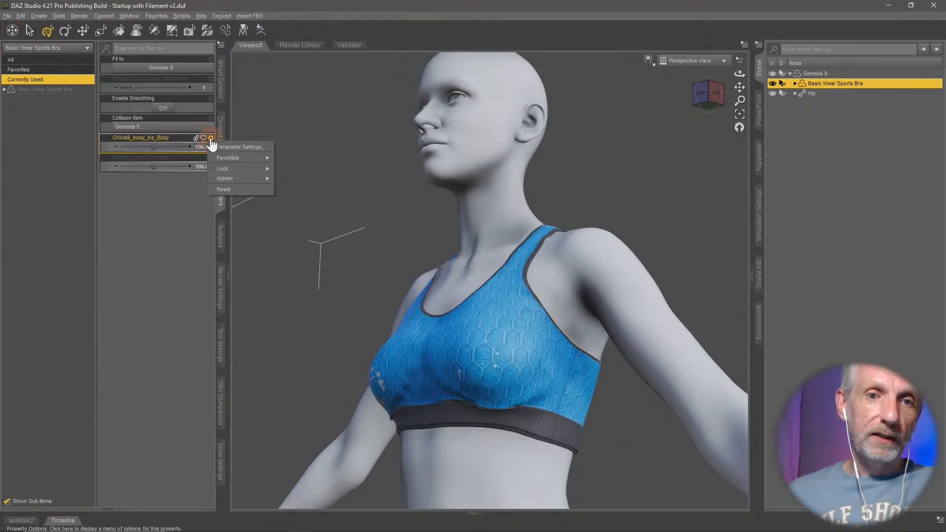
click(238, 147)
click(245, 57)
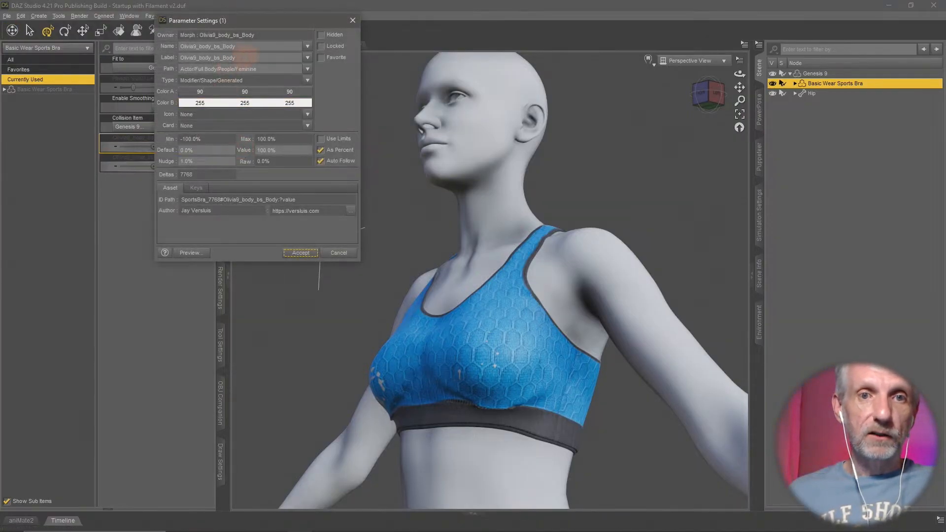
double_click(245, 58)
key(ctrl+c)
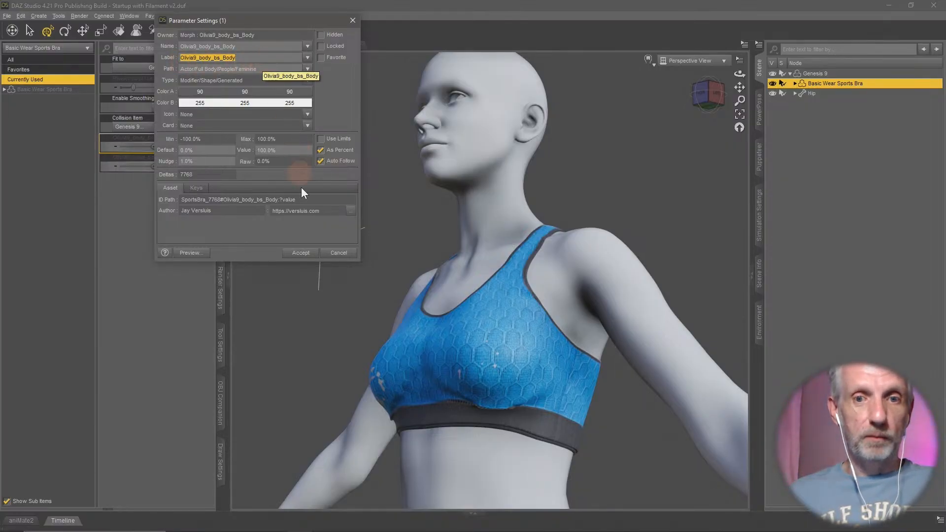
click(338, 252)
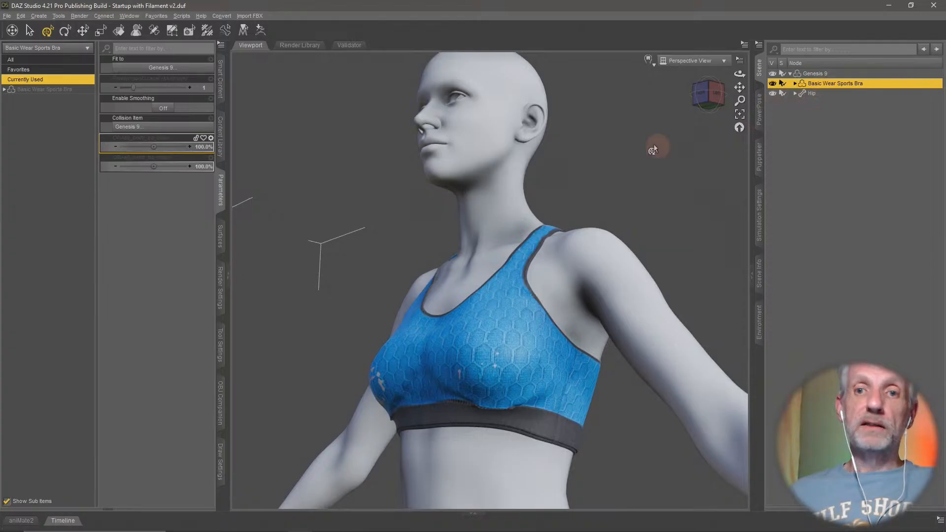
- Switch to Hexagon, send the edited sports bra to DAZ Studio again, and name the morph Olivia9_body_bs_Body
key(alt+Tab)
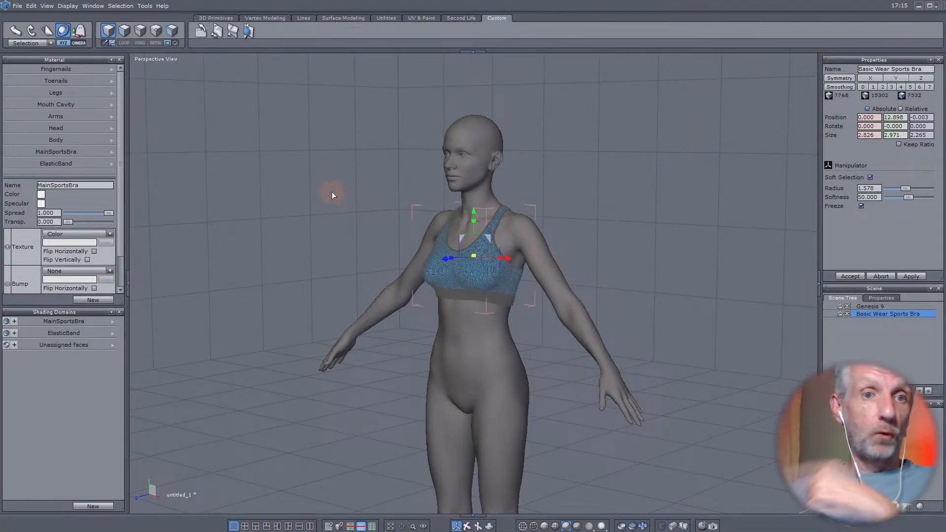
click(17, 6)
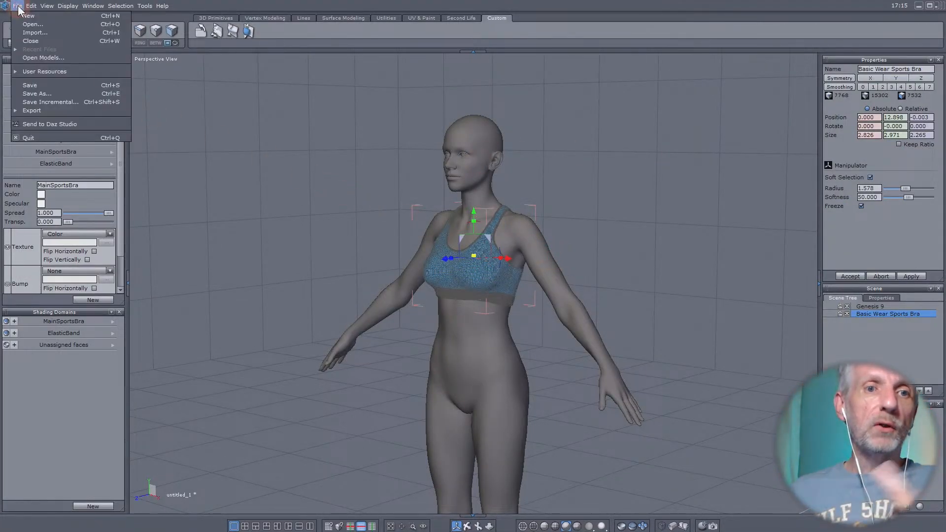
click(60, 124)
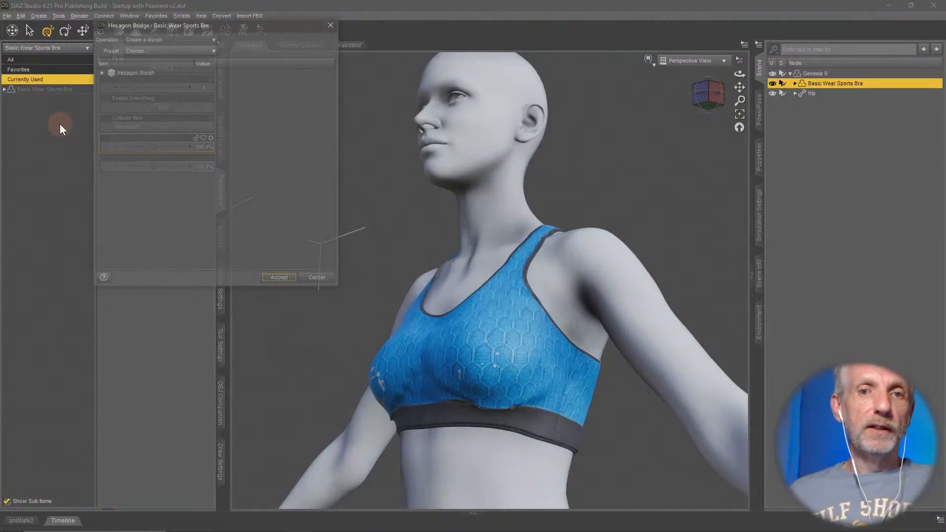
click(101, 72)
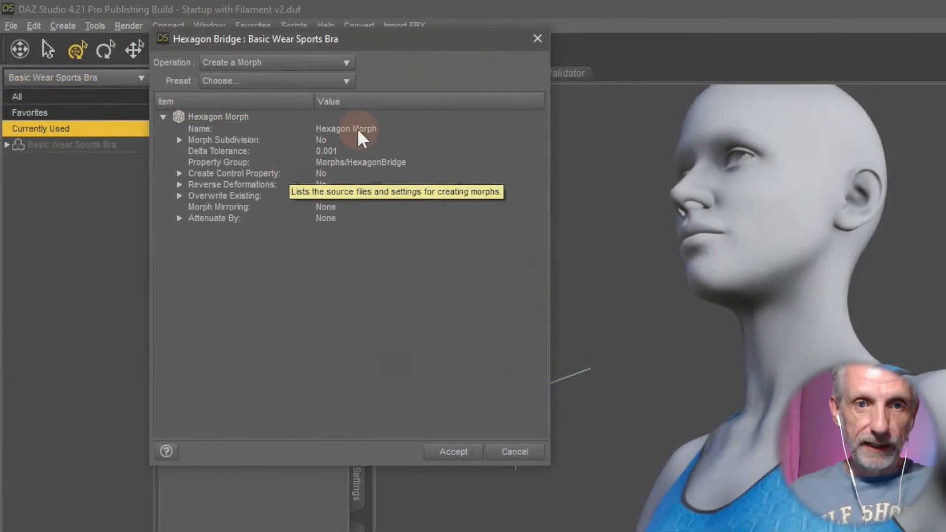
click(229, 80)
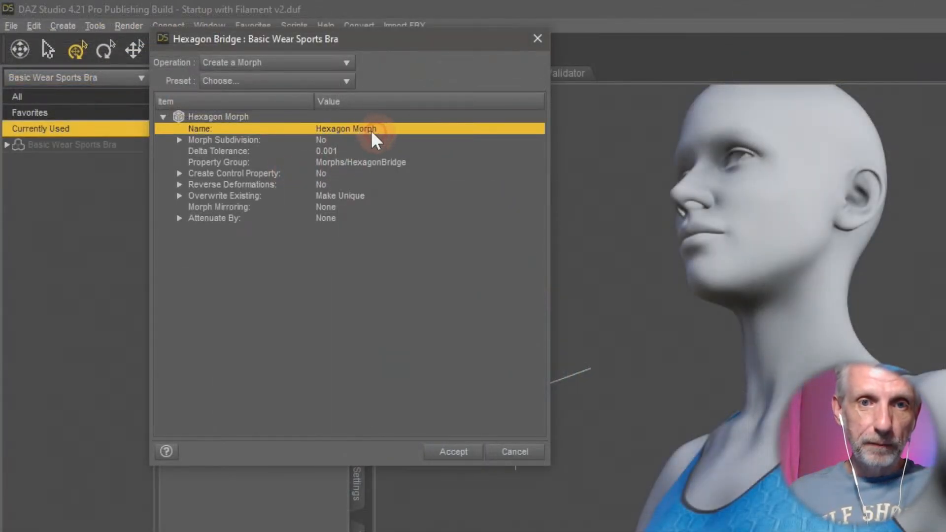
double_click(370, 129)
key(ctrl+v)
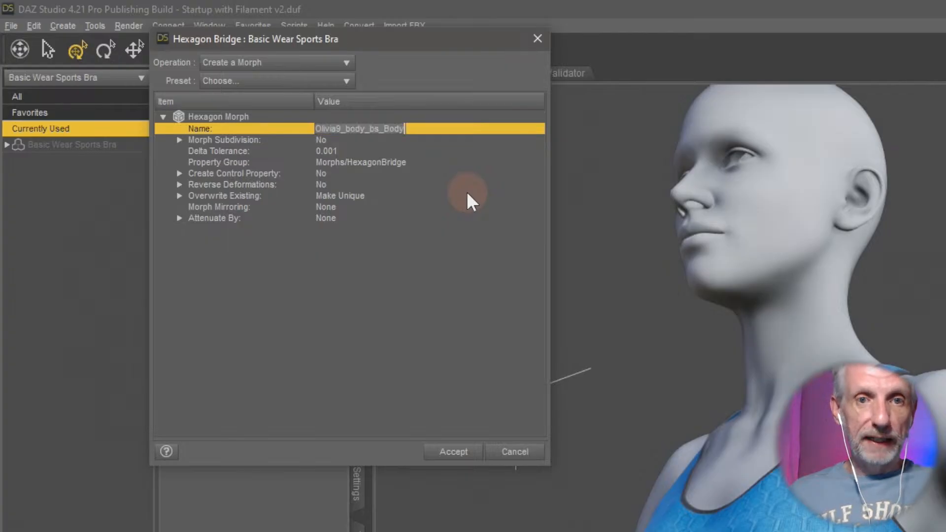
- Set Reverse Deformations to Yes and Overwrite Existing to Deltas Only, and accept the morph creation
click(274, 140)
click(327, 183)
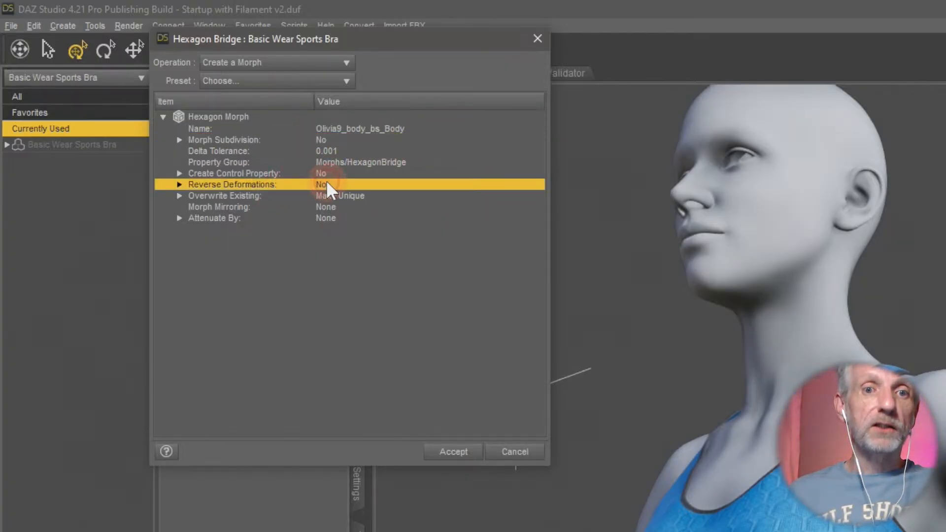
click(350, 190)
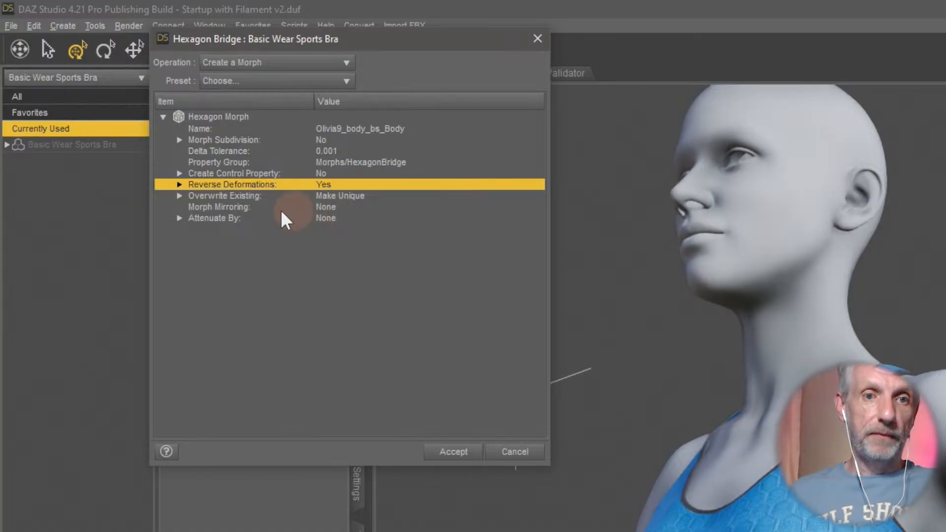
click(179, 195)
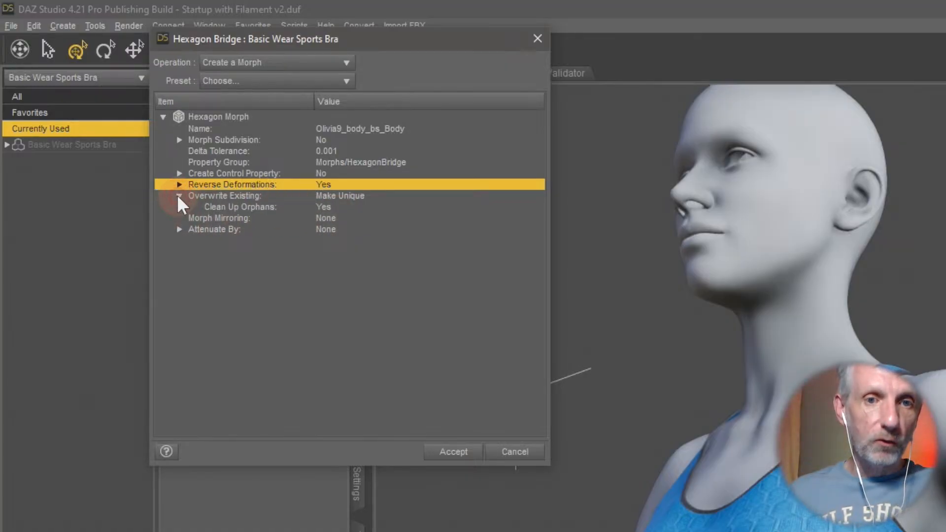
click(356, 194)
click(357, 194)
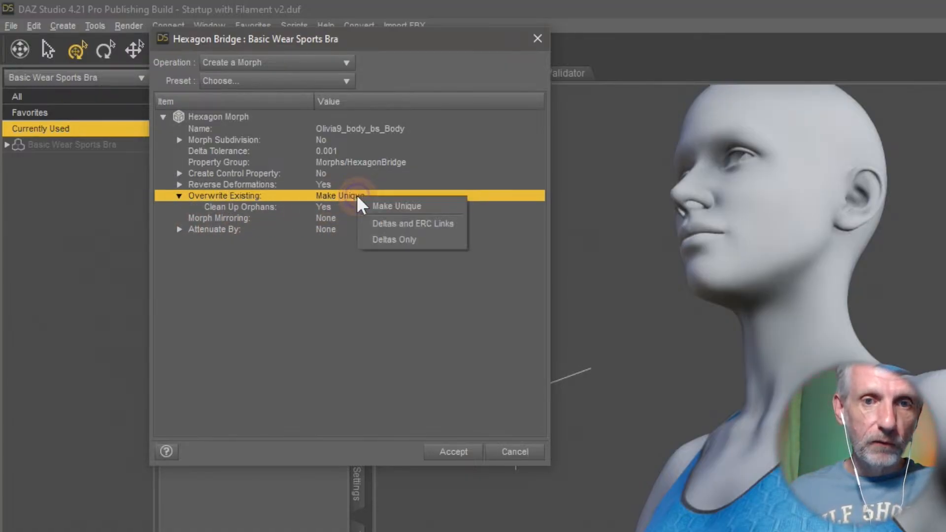
click(434, 237)
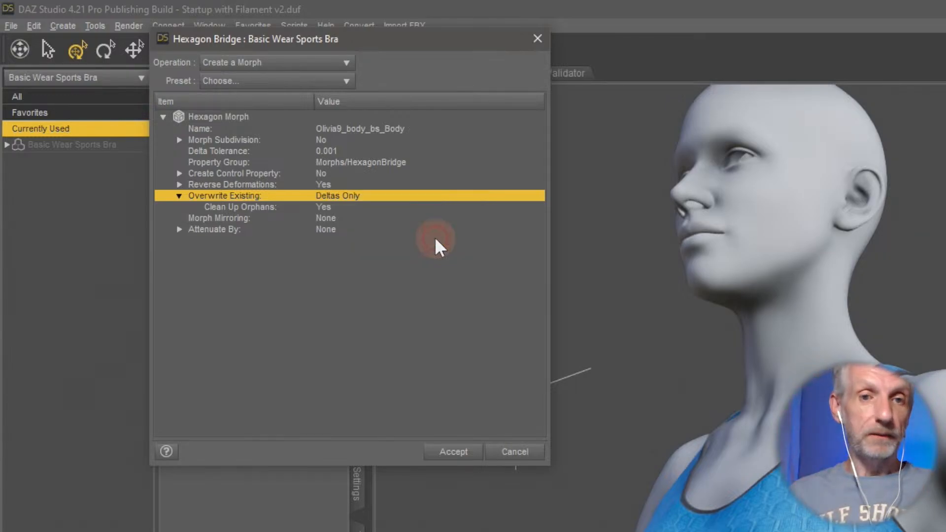
click(461, 454)
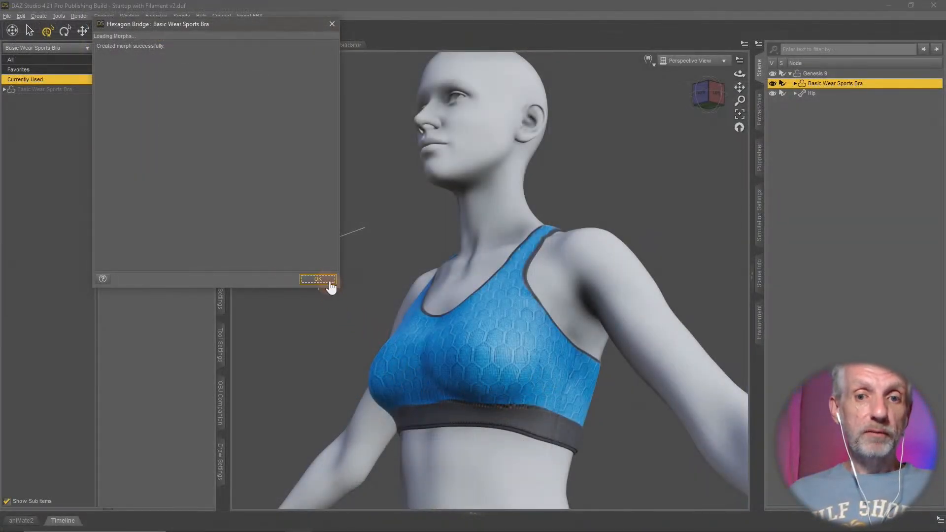
click(328, 282)
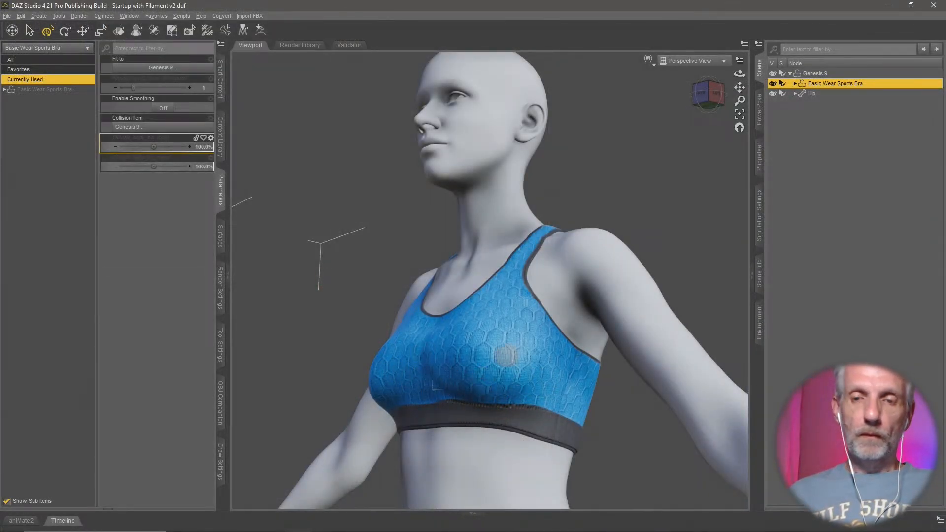
- Dial Genesis 9's Olivia 9 morph down to 0% and back to 100%, checking the sports bra's fit from several angles
scroll(506, 357, down, 3)
middle_drag(506, 355, 506, 359)
scroll(504, 357, down, 4)
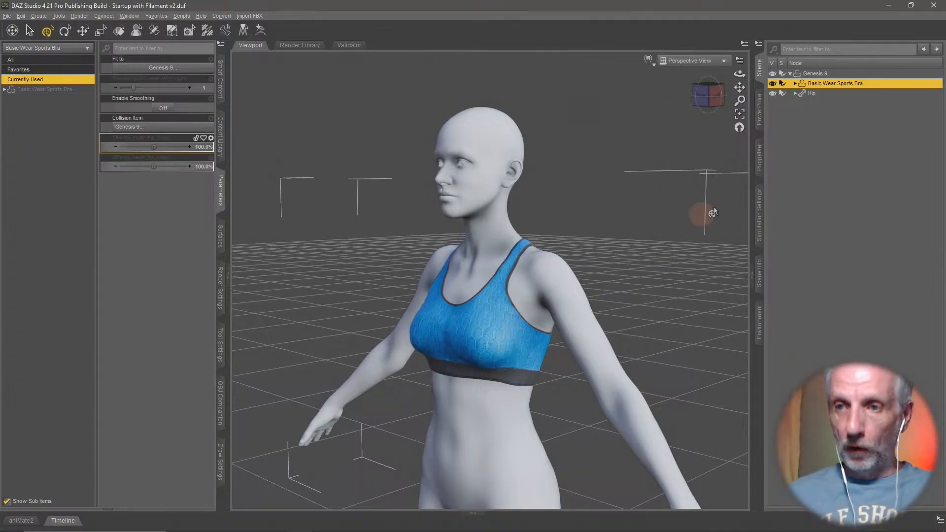
click(826, 73)
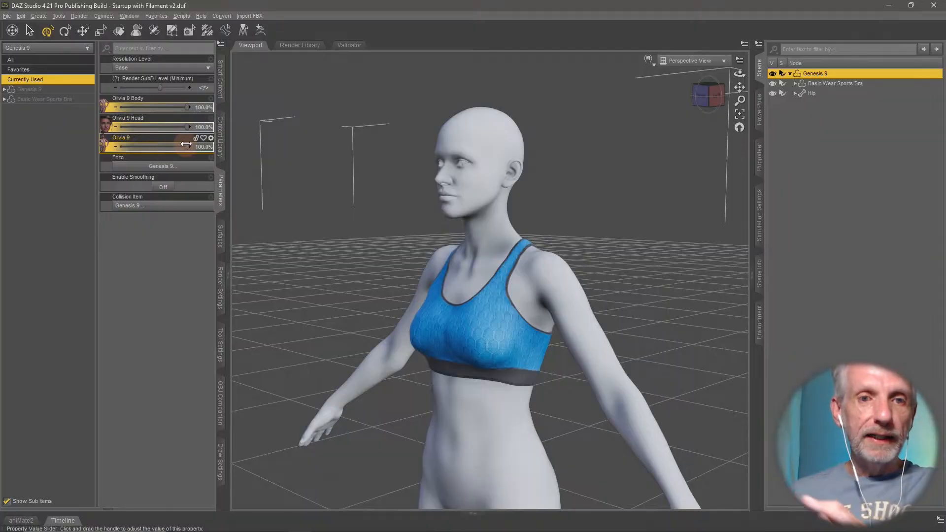
drag(186, 144, 206, 155)
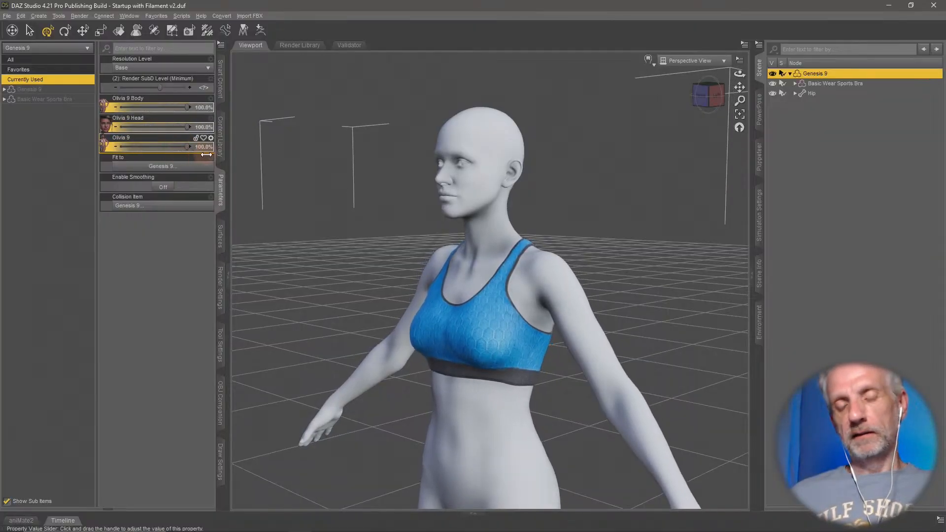
ctrl+alt+right_drag(473, 388, 477, 382)
ctrl+alt+drag(477, 382, 474, 368)
drag(178, 146, 59, 180)
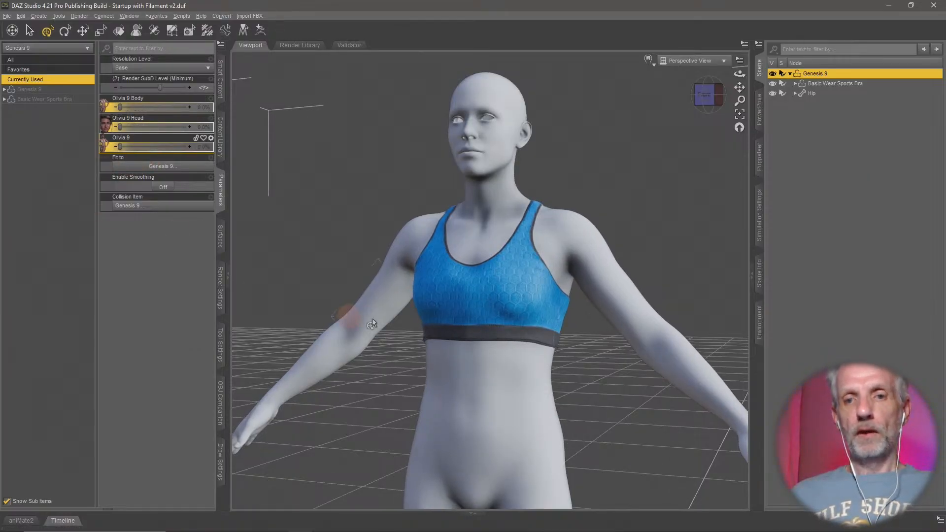
middle_drag(507, 320, 258, 209)
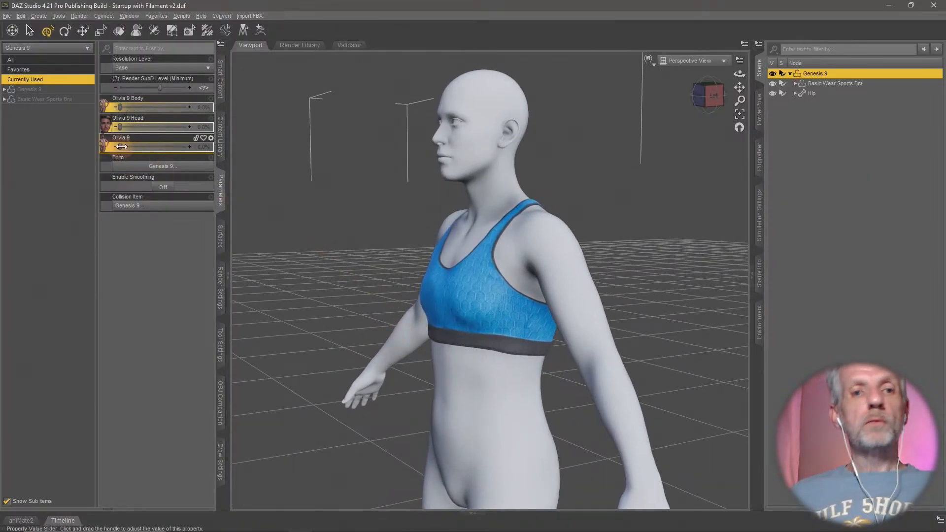
drag(120, 147, 43, 180)
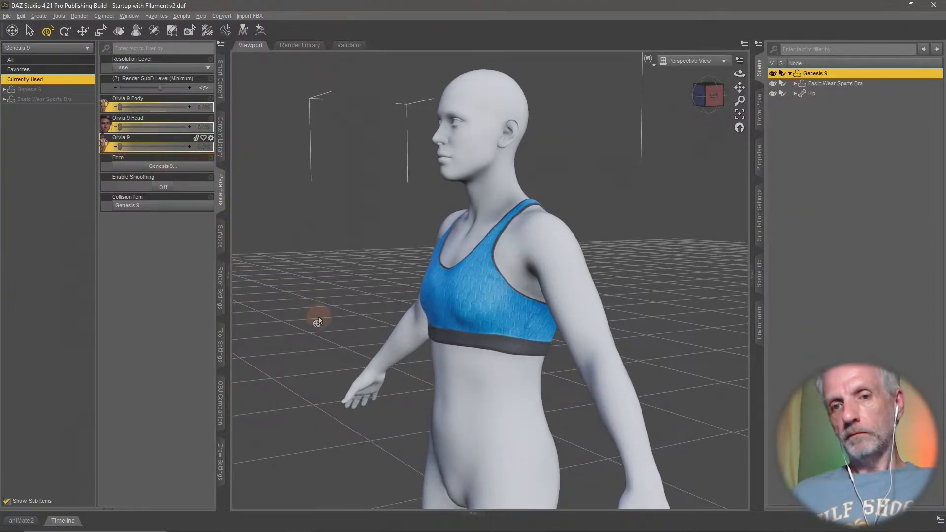
drag(120, 147, 292, 249)
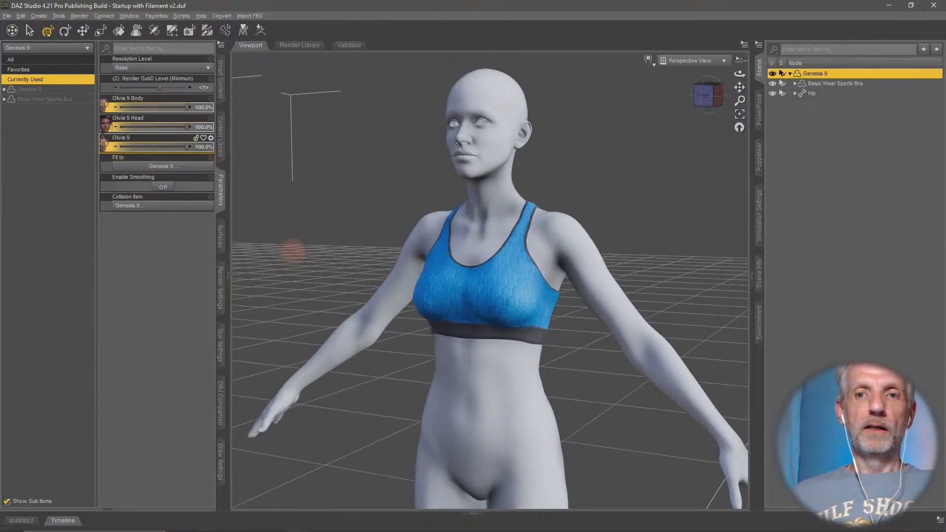
scroll(291, 251, down, 5)
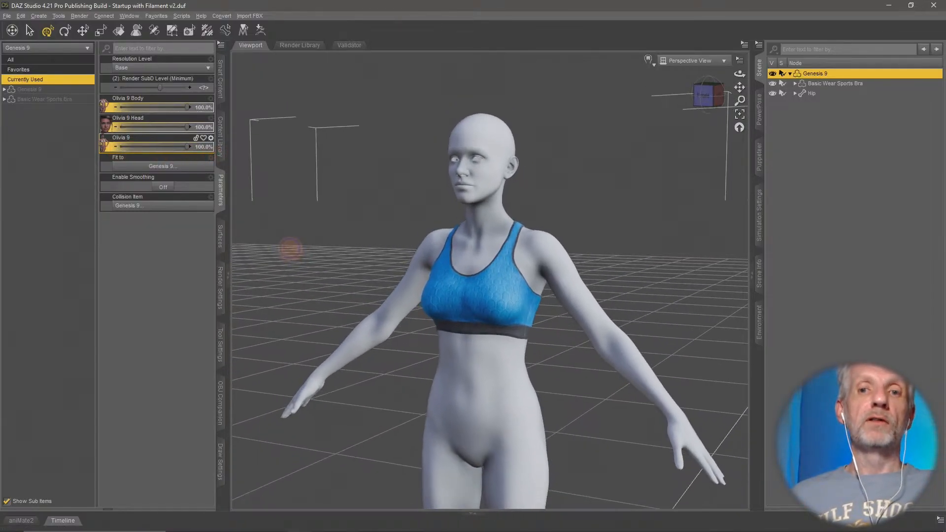
scroll(291, 250, up, 2)
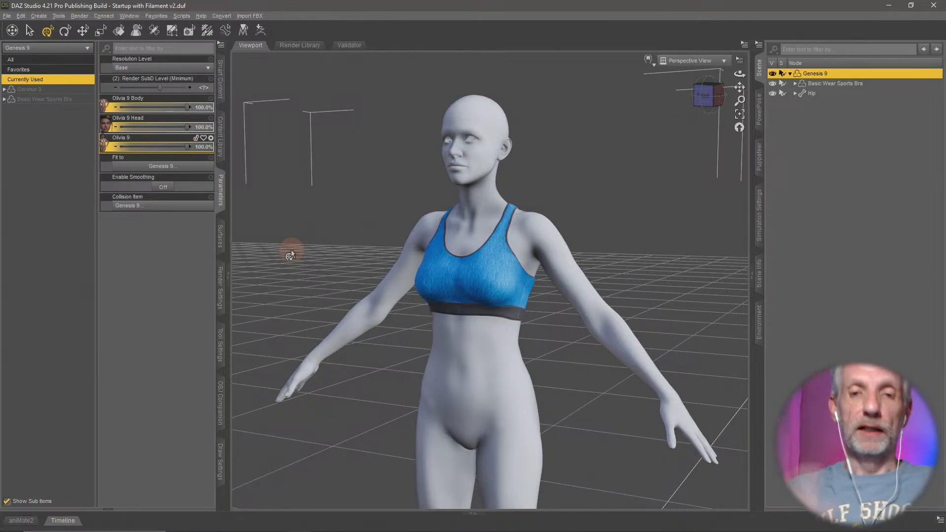
- Switch to Hexagon and raise the maximum undo levels to 100 in the miscellaneous user interface preferences
key(alt+Tab)
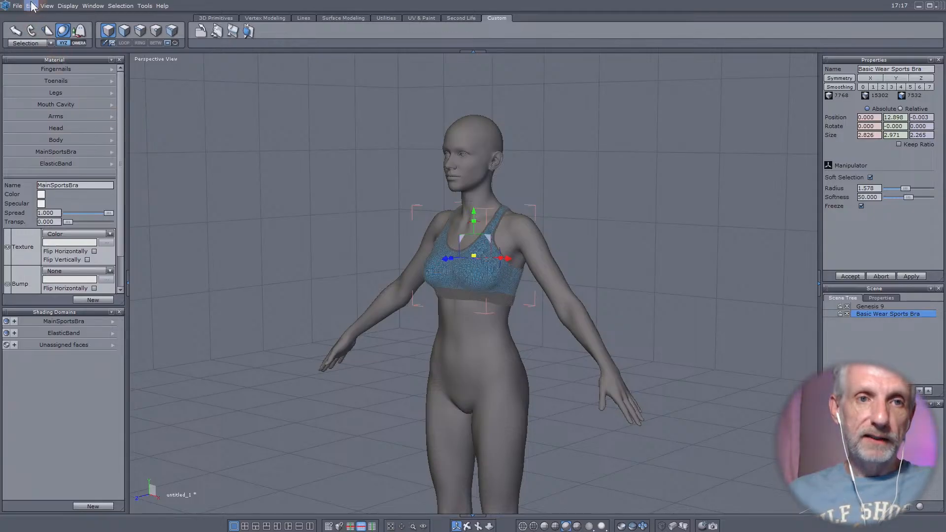
click(31, 6)
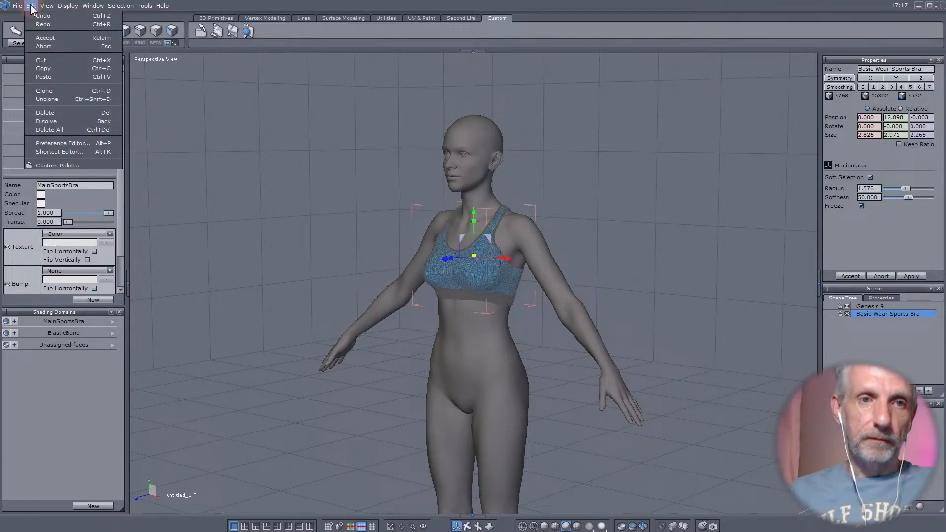
click(87, 143)
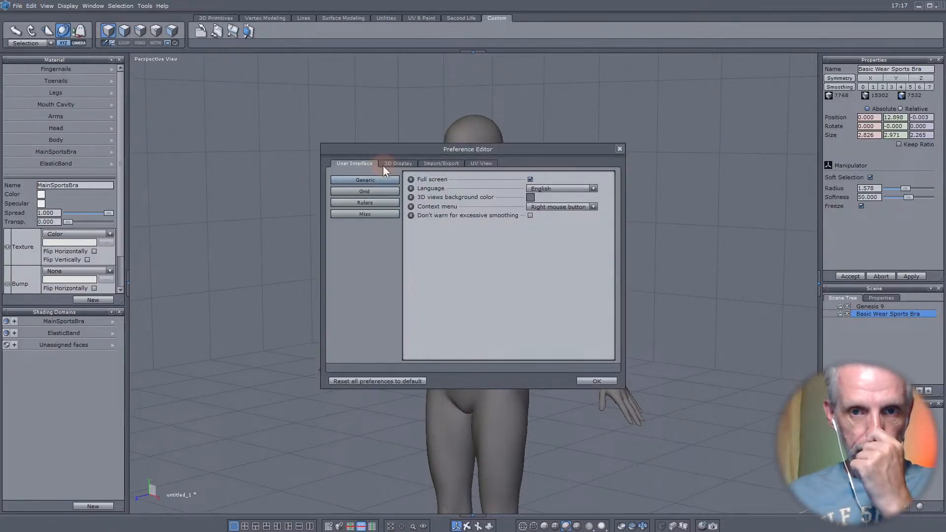
drag(542, 151, 390, 81)
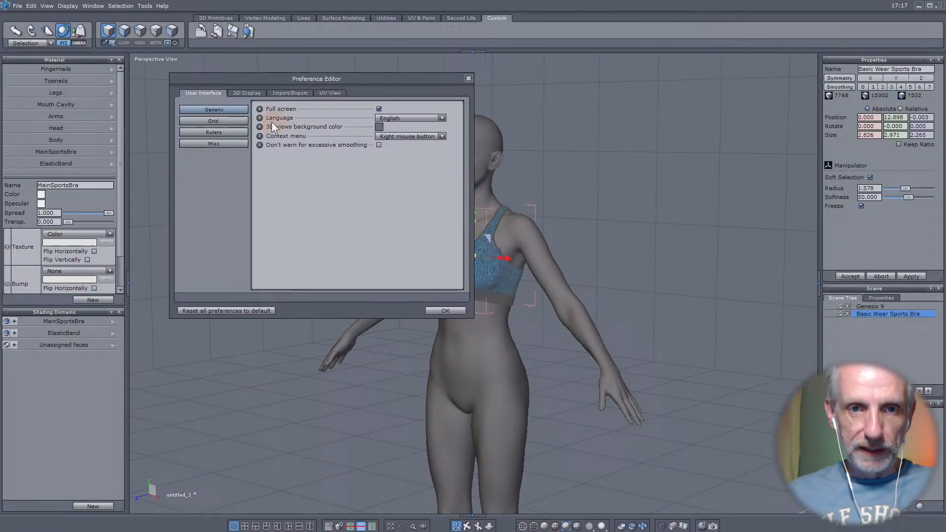
click(234, 143)
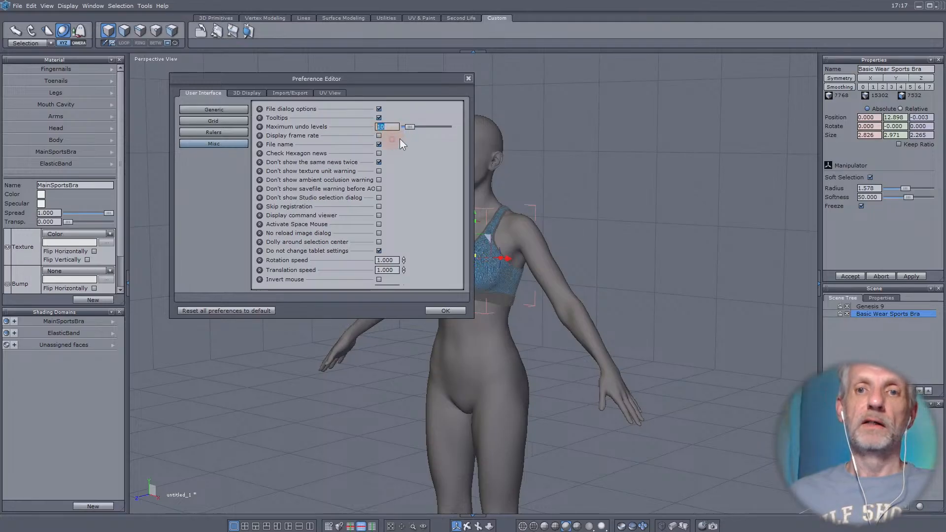
drag(409, 127, 521, 129)
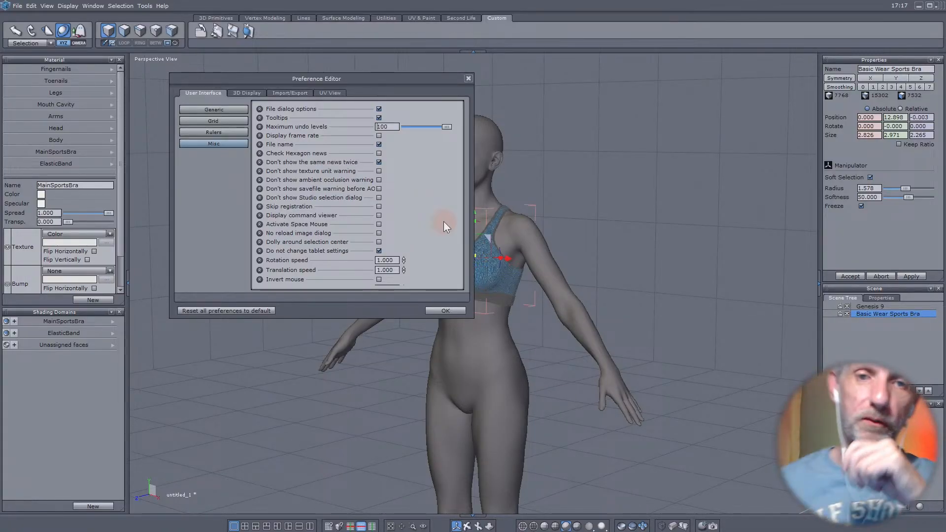
click(452, 311)
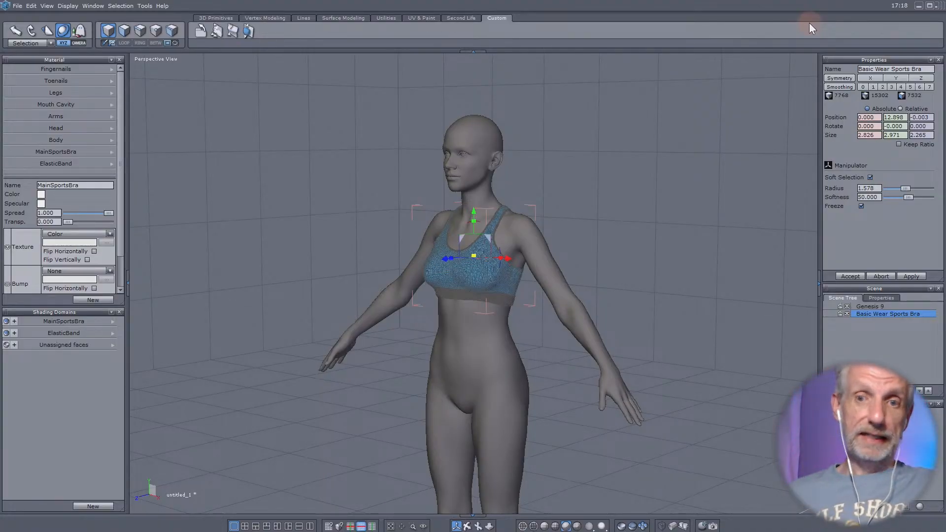
- Return to DAZ Studio and save the scene as G8 Conversion Demo in the Converted Clothing folder, accepting the save options
key(alt+Tab)
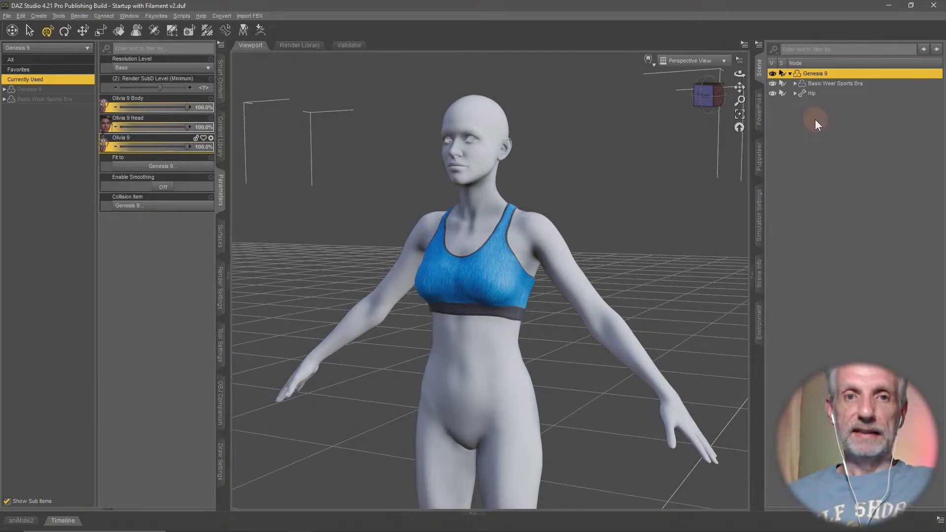
click(218, 146)
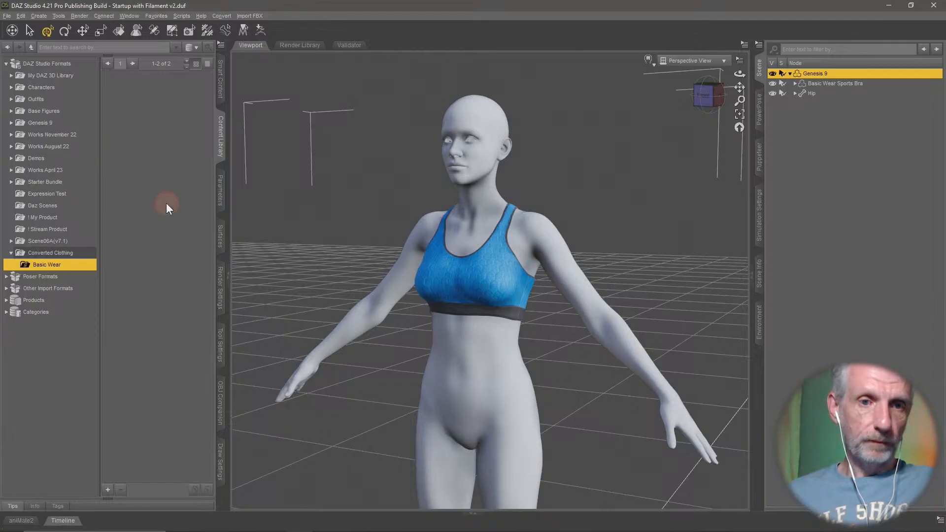
click(74, 253)
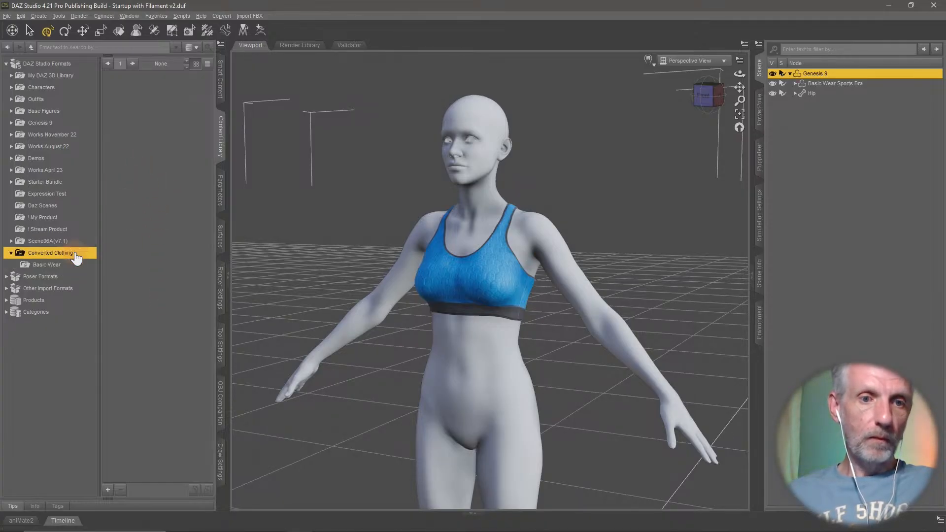
click(107, 489)
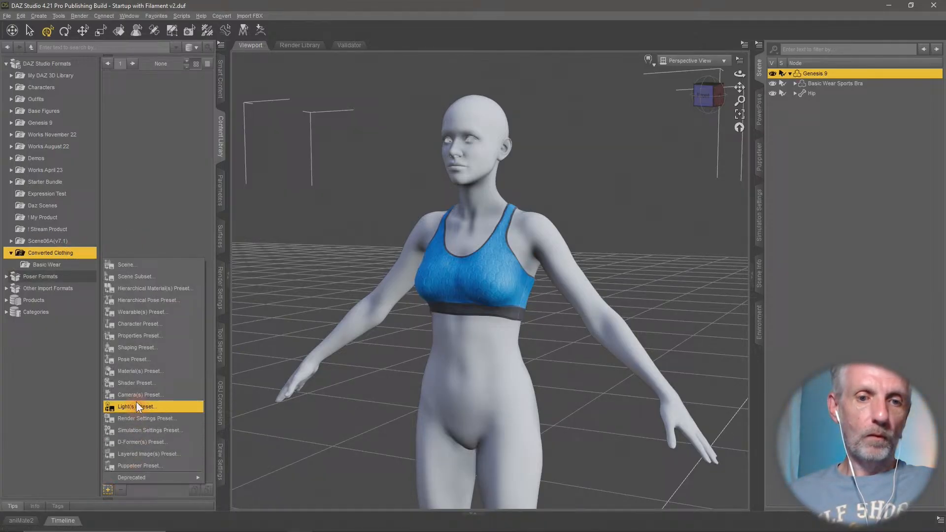
click(145, 261)
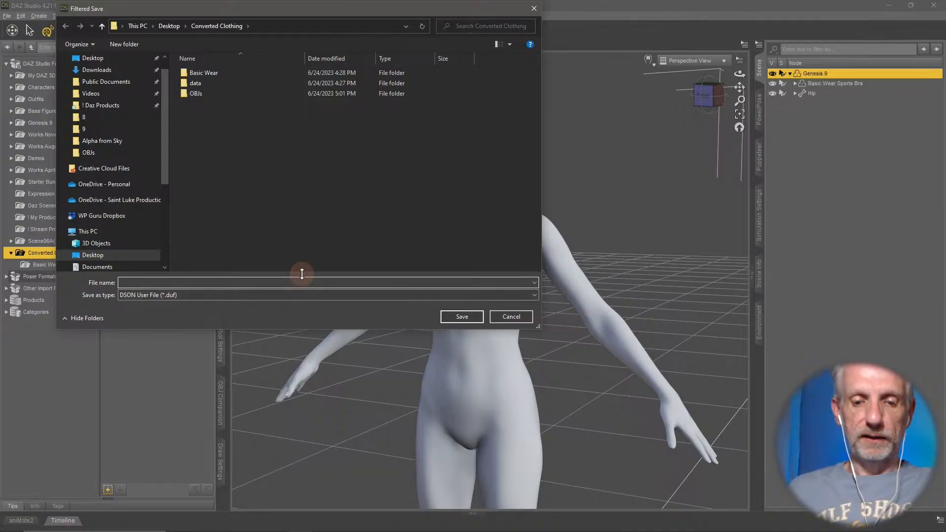
text(G8 Convers)
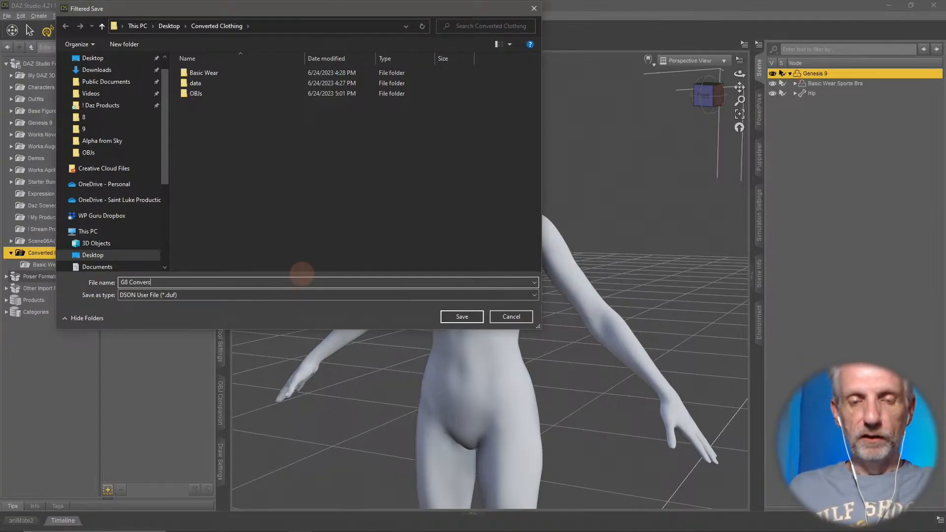
text(ion Demo)
key(Return)
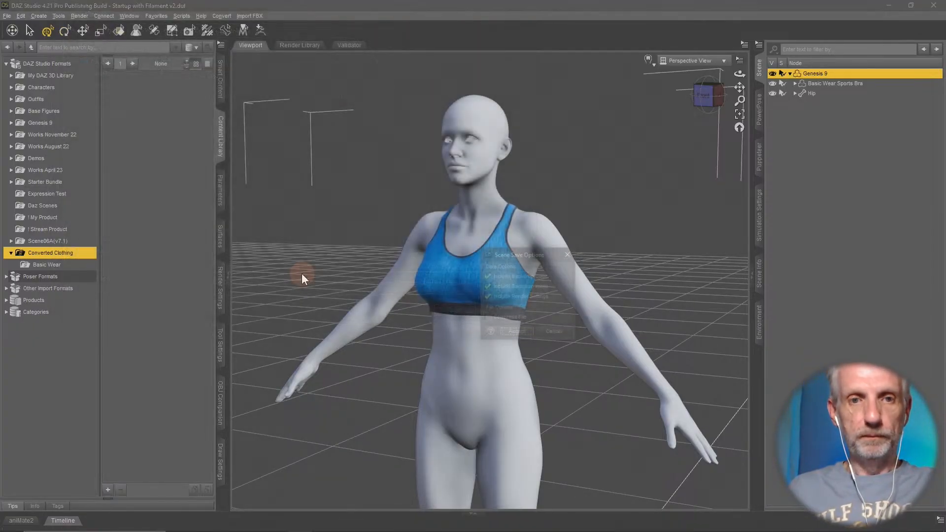
click(515, 332)
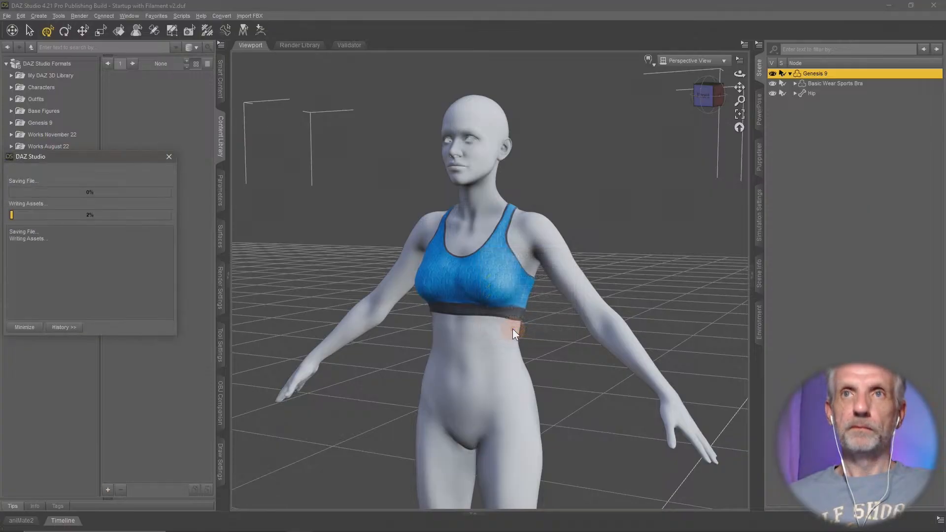
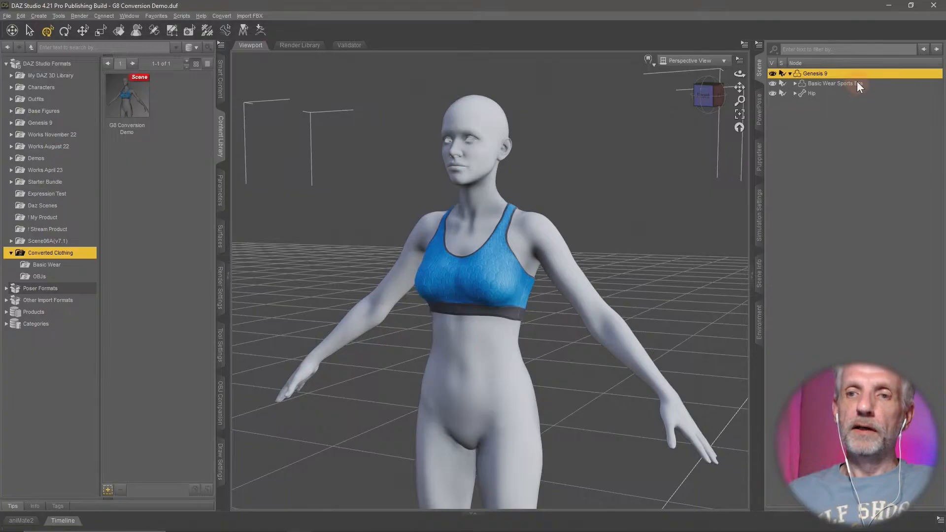
- Find the Genesis 8 Starter Essentials by searching for "start" and load its Basic Wear Panties onto Genesis 9
click(220, 78)
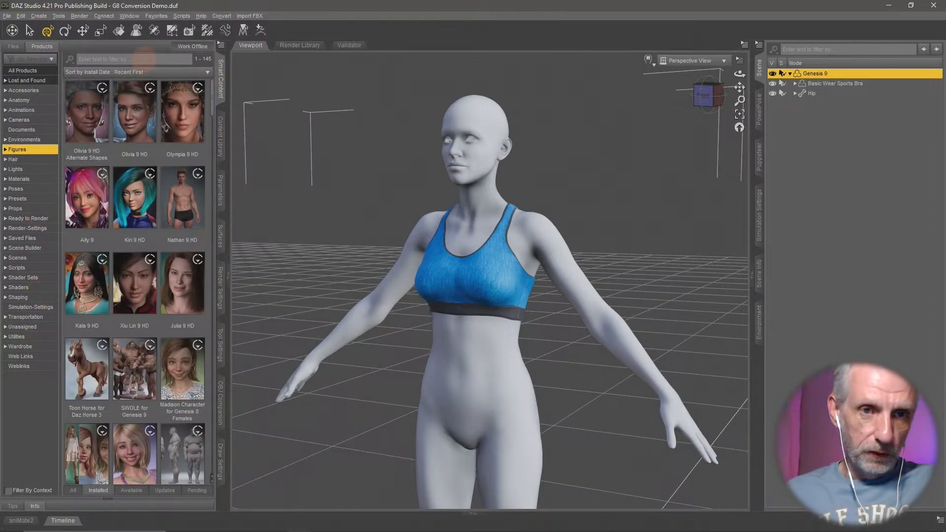
click(144, 59)
text(start)
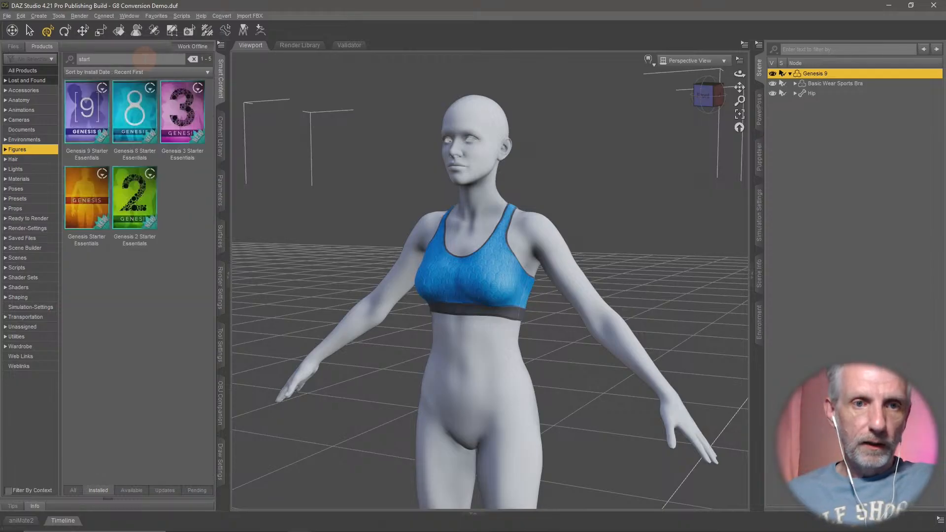
click(149, 120)
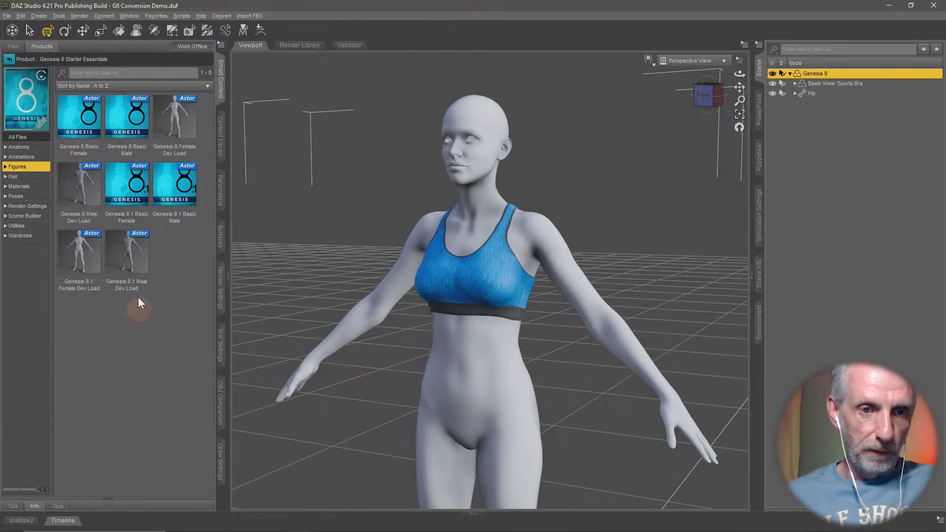
click(20, 235)
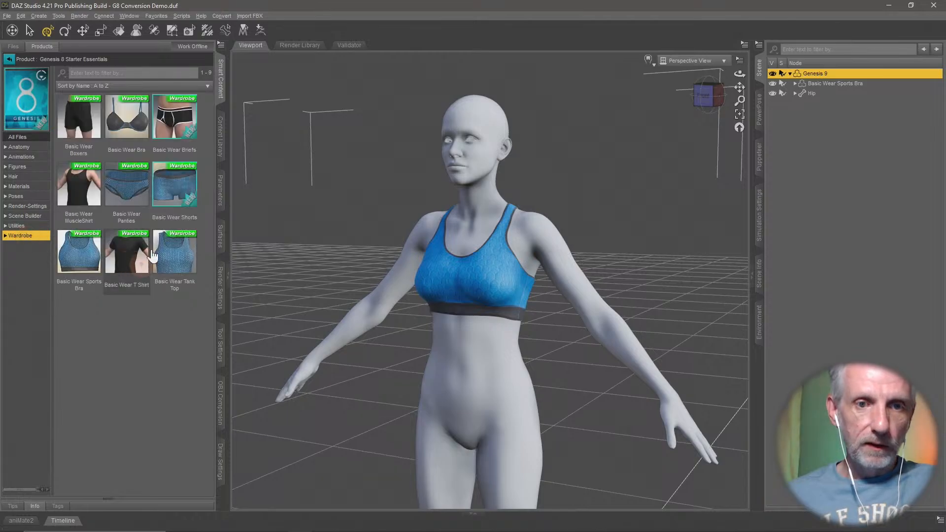
double_click(136, 202)
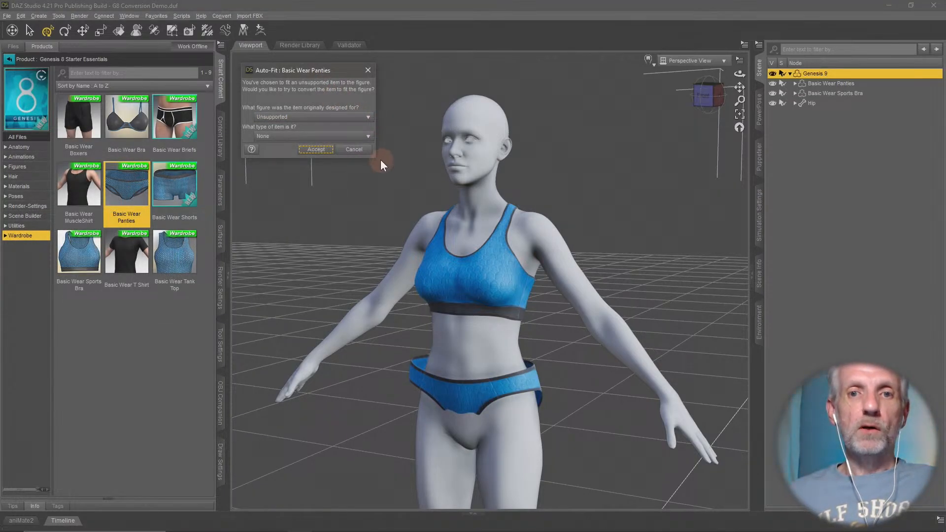
- Examine which original figures Auto-Fit offers for the Basic Wear Panties, and cancel the conversion
mouse_move(376, 156)
mouse_down()
mouse_move(428, 204)
mouse_move(393, 161)
mouse_move(386, 170)
mouse_up()
click(344, 130)
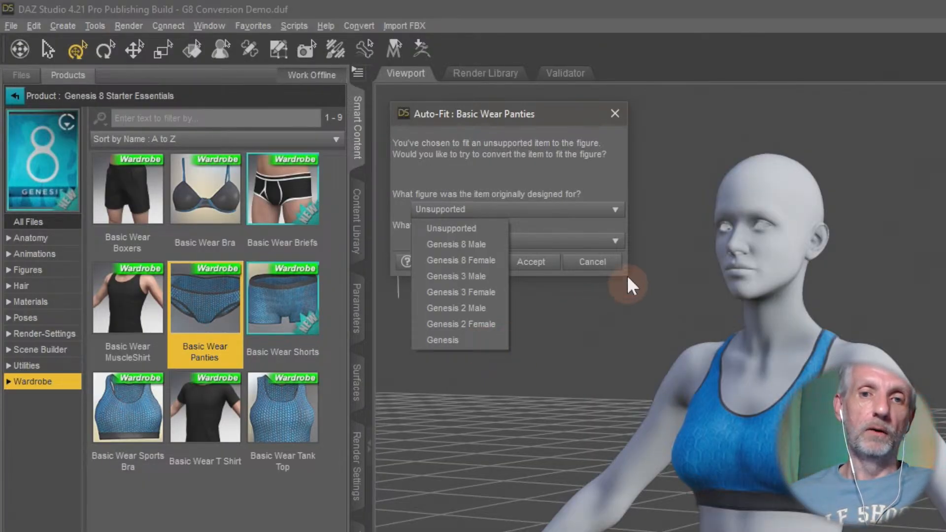
click(595, 262)
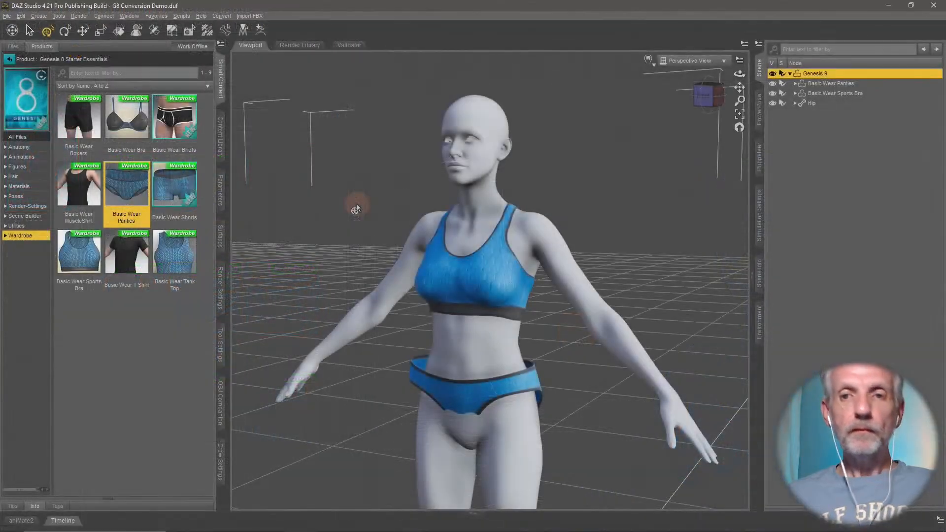
- Delete the Basic Wear Panties and the Basic Wear Sports Bra from the Genesis 9 figure
click(856, 84)
key(Delete)
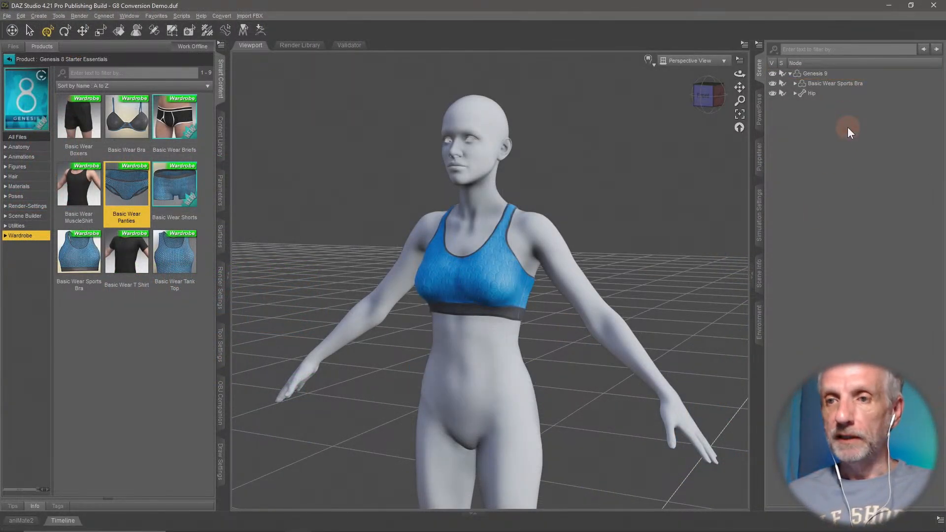
click(853, 86)
key(Delete)
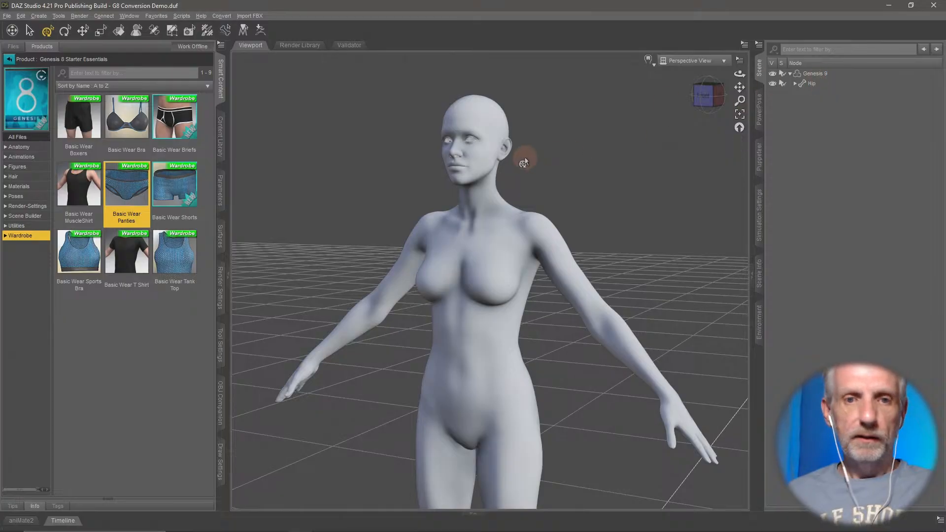
- Dial Genesis 9's Olivia 9 morph down to 0% to restore the base shape
click(222, 195)
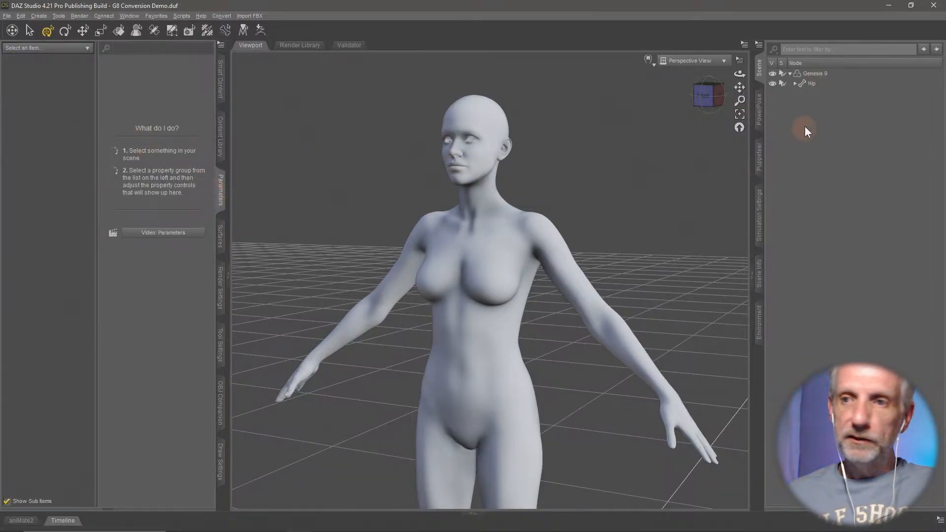
click(832, 77)
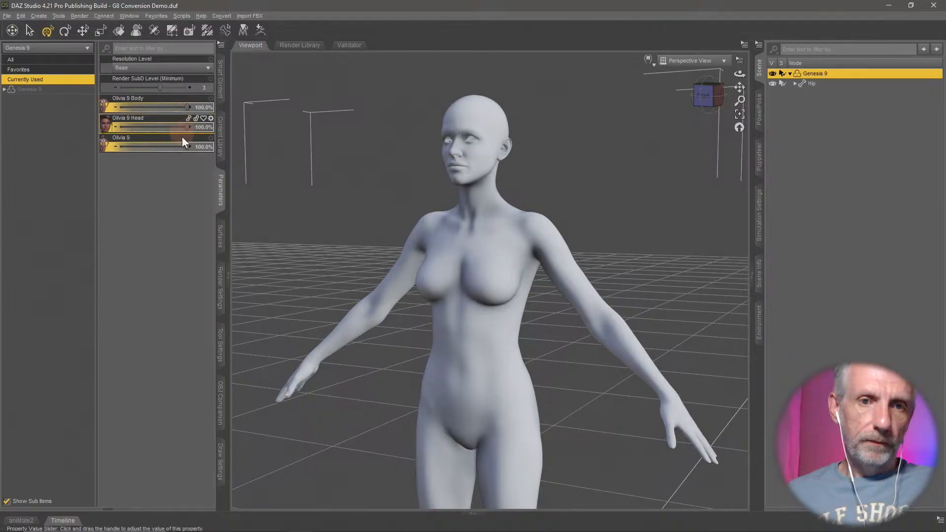
drag(187, 146, 70, 152)
middle_drag(380, 321, 408, 326)
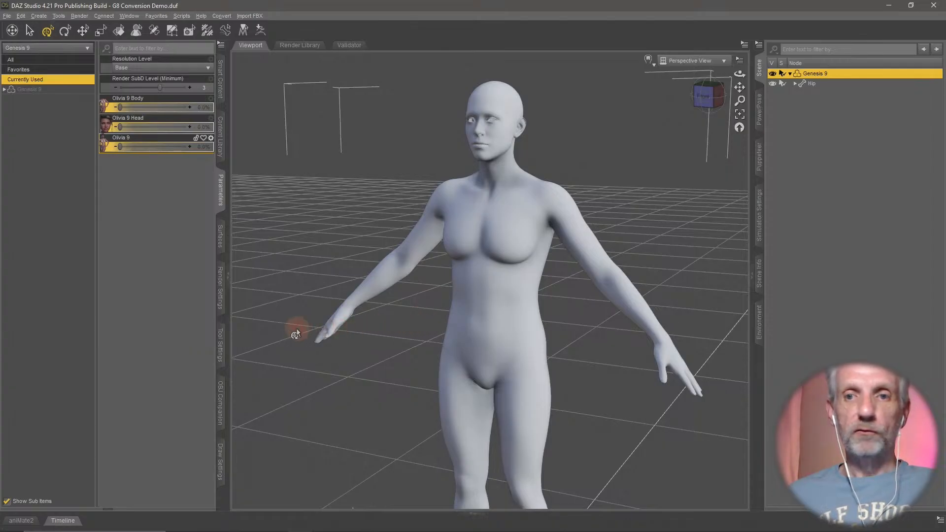
middle_drag(486, 323, 490, 324)
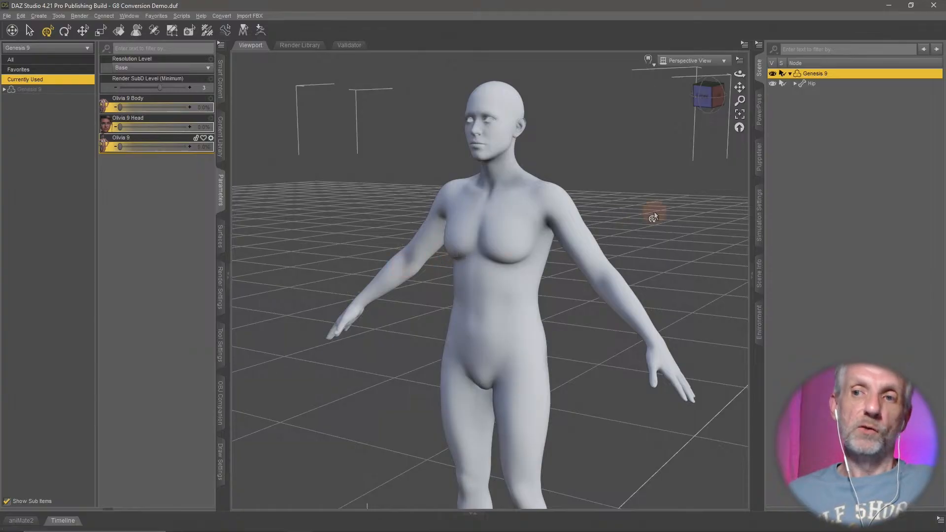
middle_drag(634, 193, 621, 188)
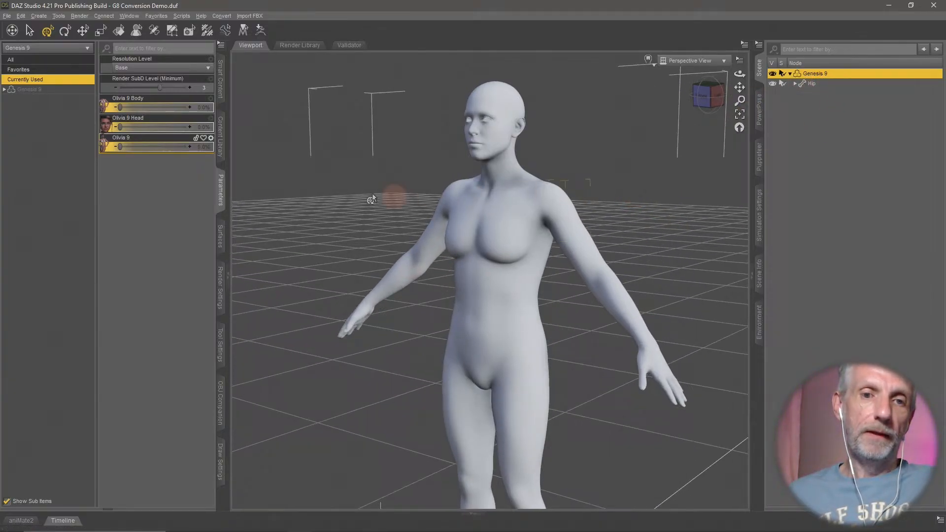
- Make sure hidden properties are shown and open the Clones group within Genesis 9's Hidden properties
click(38, 90)
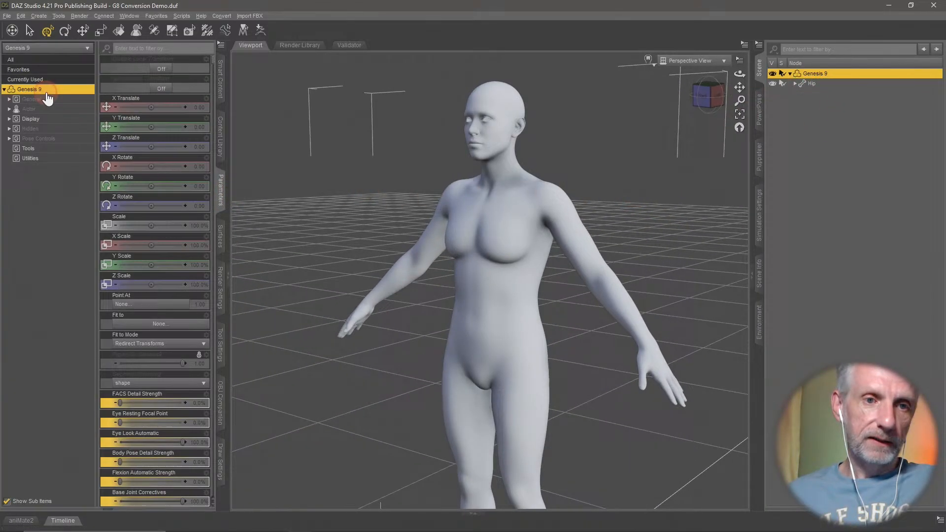
click(54, 130)
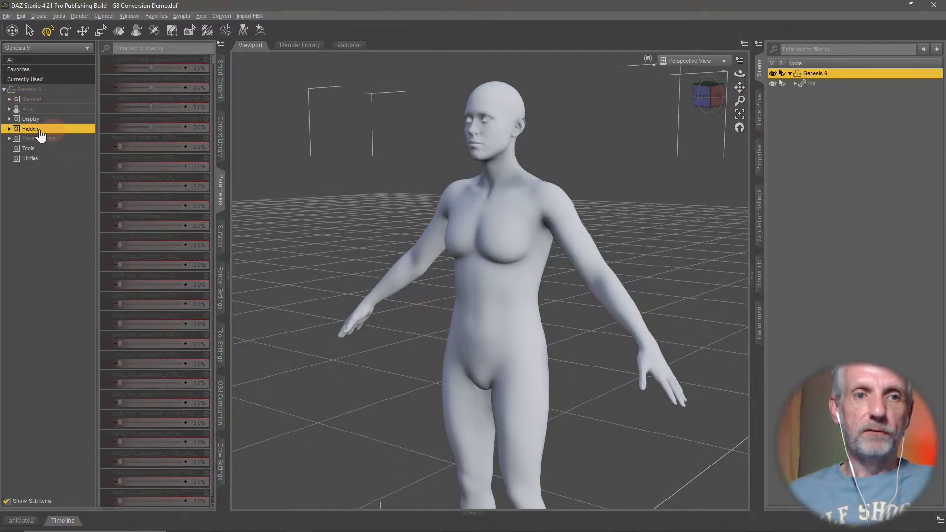
click(221, 44)
mouse_move(295, 49)
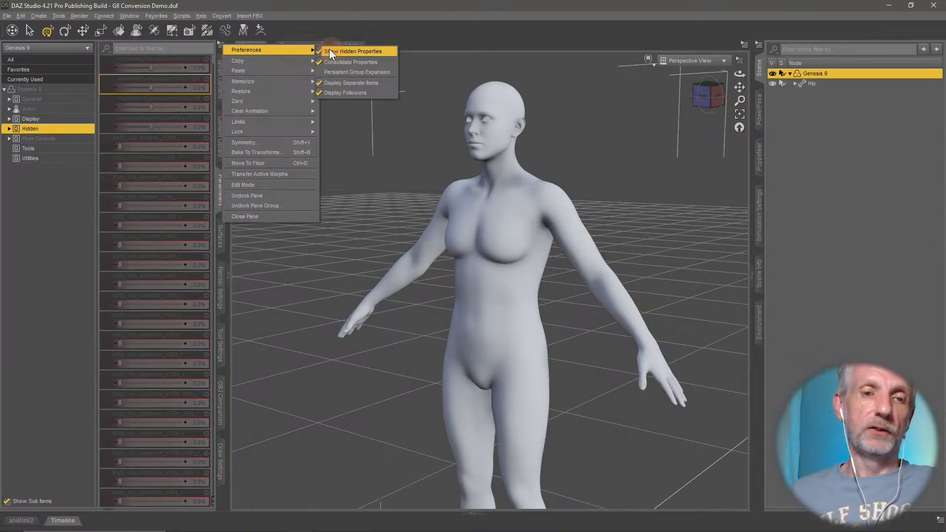
click(329, 51)
click(69, 120)
double_click(64, 128)
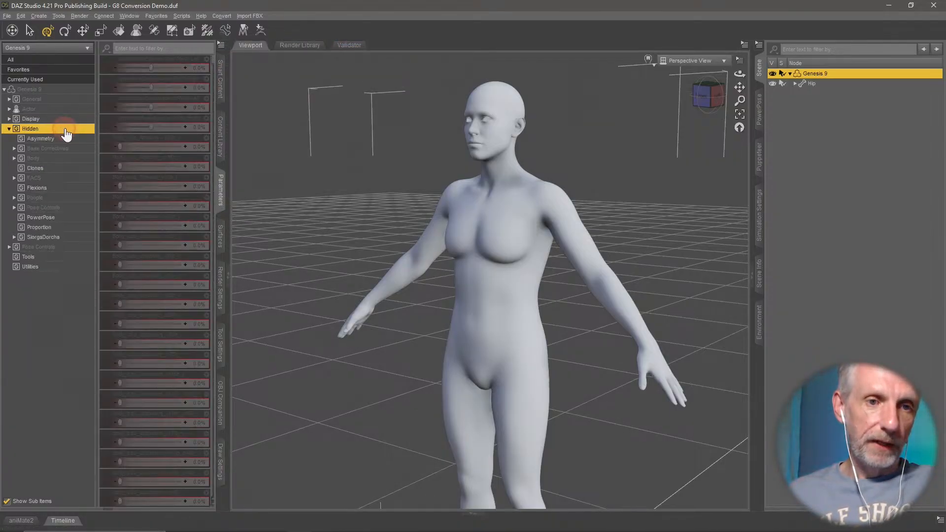
click(58, 168)
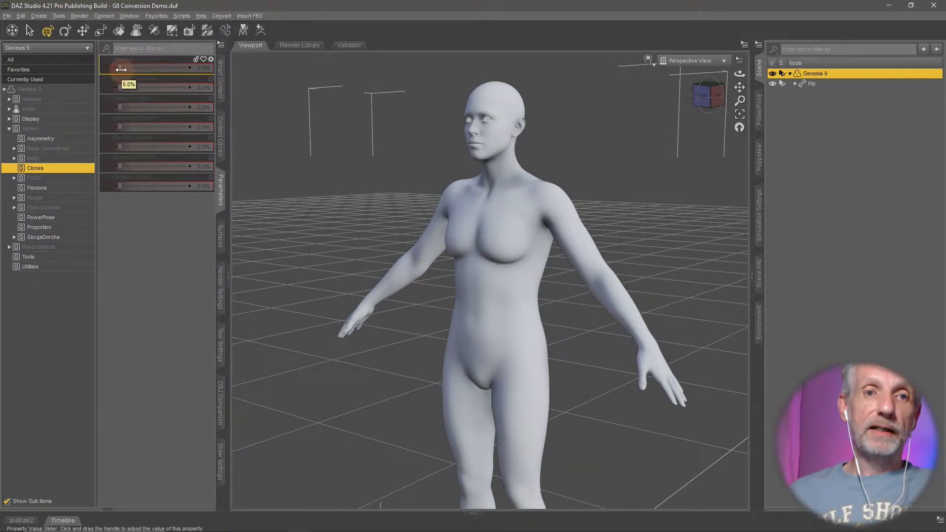
- Dial the first clone morph to 100%, examine the whole Genesis 9 figure, and return the morph to 0%
drag(122, 69, 253, 85)
mouse_move(364, 212)
middle_down()
mouse_move(346, 144)
mouse_move(366, 210)
middle_up()
scroll(366, 212, down, 4)
scroll(367, 212, down, 3)
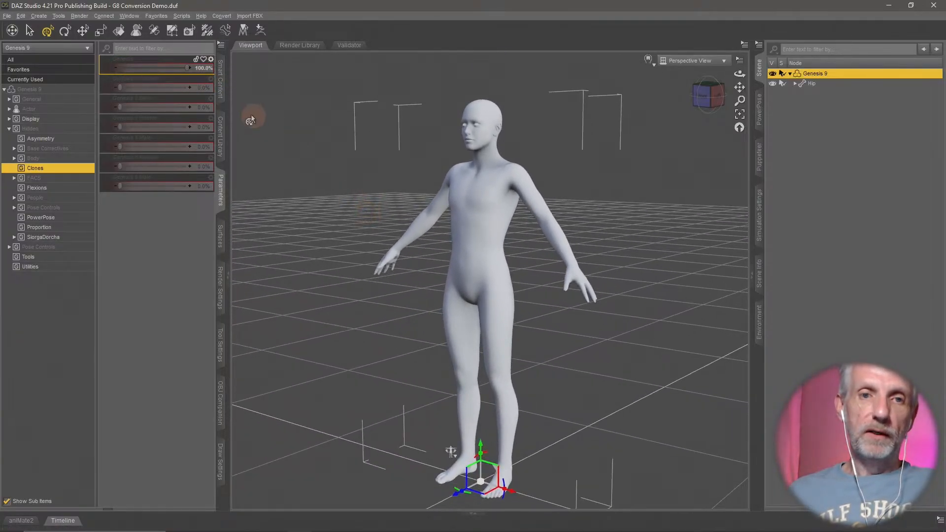
mouse_move(186, 69)
mouse_down()
mouse_move(99, 78)
mouse_move(262, 101)
mouse_up()
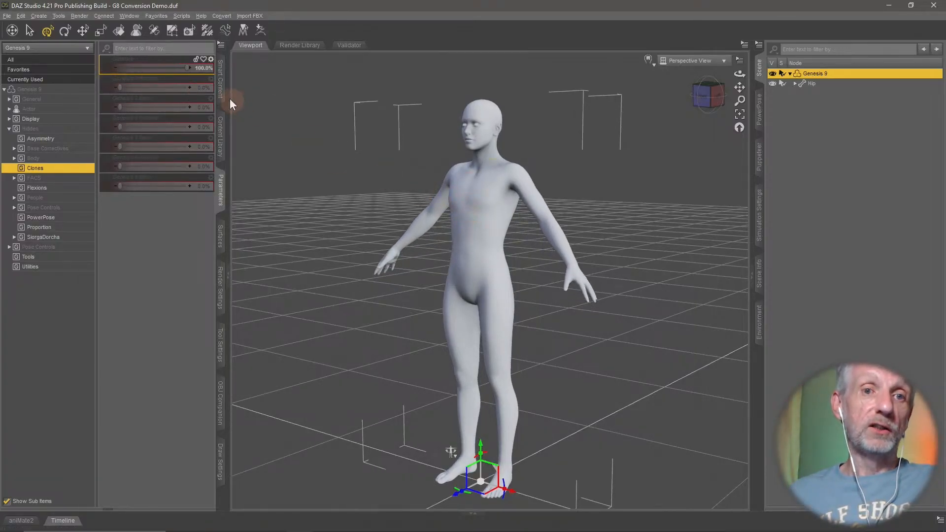
mouse_move(187, 69)
mouse_down()
mouse_move(82, 67)
mouse_move(126, 87)
mouse_move(222, 88)
mouse_move(105, 93)
mouse_move(231, 111)
mouse_move(154, 121)
mouse_move(230, 121)
mouse_move(82, 116)
mouse_up()
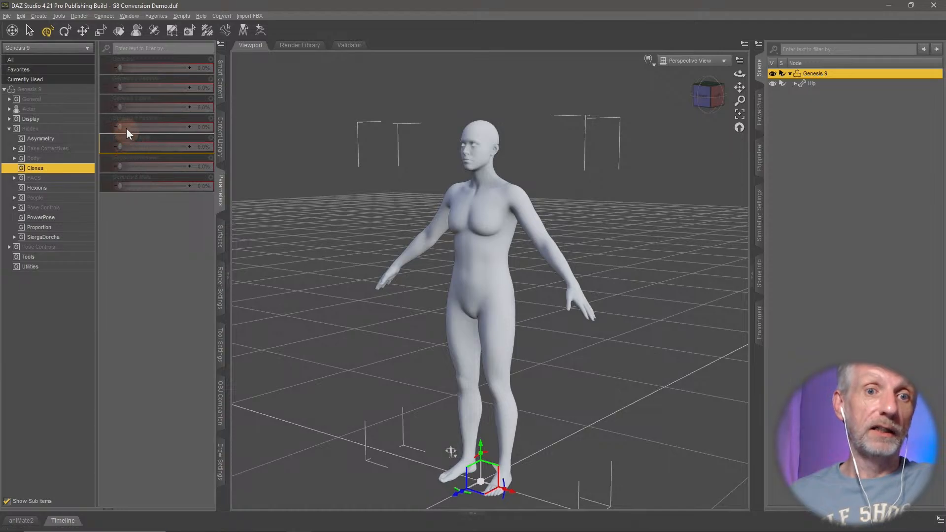
- Dial the fourth clone morph to 100% to view its female shape, and return it to 0%
mouse_move(120, 127)
mouse_down()
mouse_move(223, 133)
mouse_move(109, 133)
mouse_up()
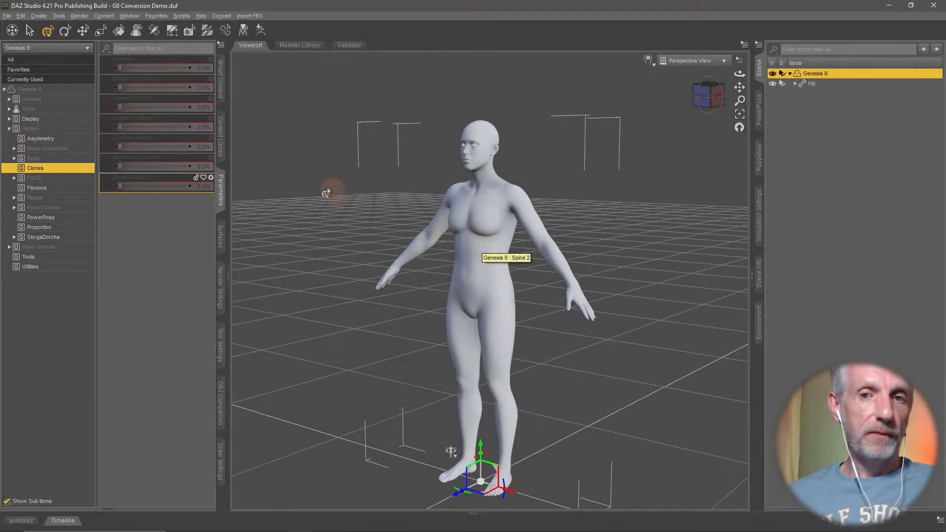
drag(120, 127, 190, 127)
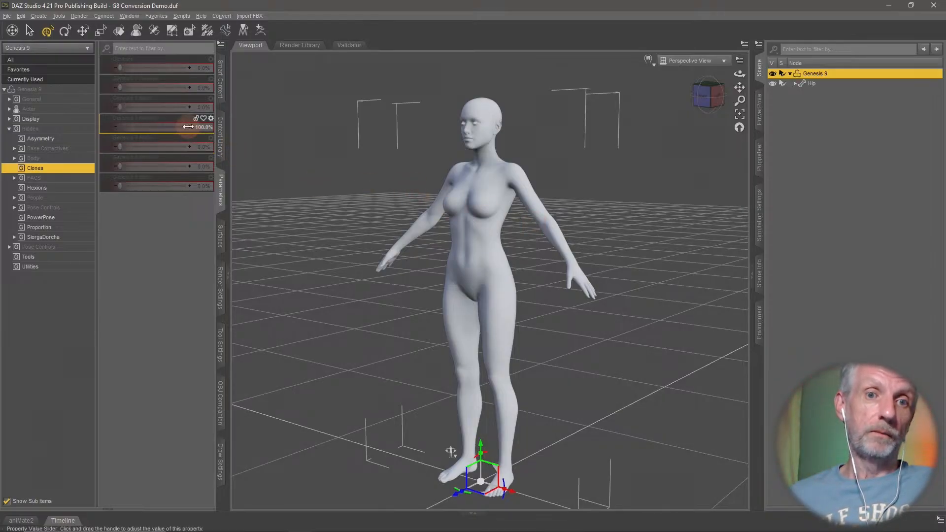
drag(188, 126, 85, 131)
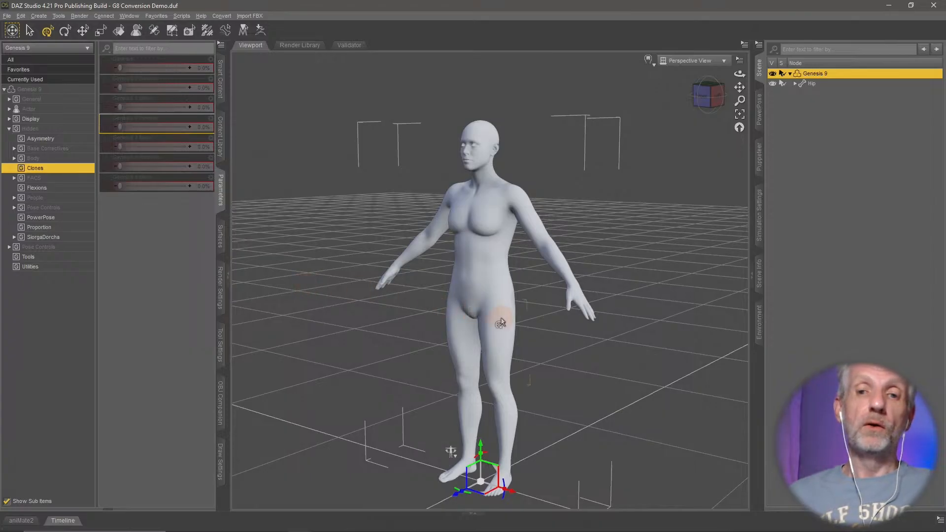
middle_drag(502, 318, 505, 307)
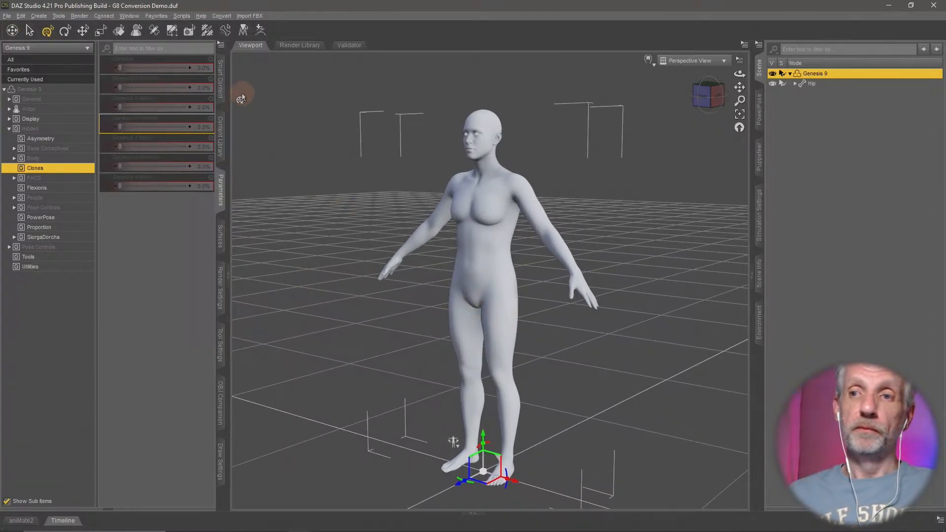
- Load the G9 Base Shirt from the Genesis 9 Starter Essentials wardrobe onto Genesis 9 and inspect its fit
click(223, 88)
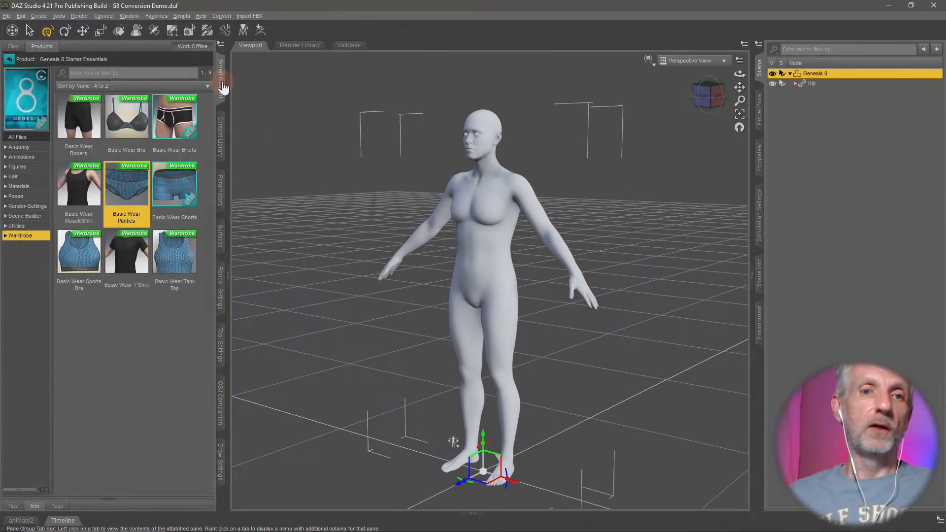
click(10, 59)
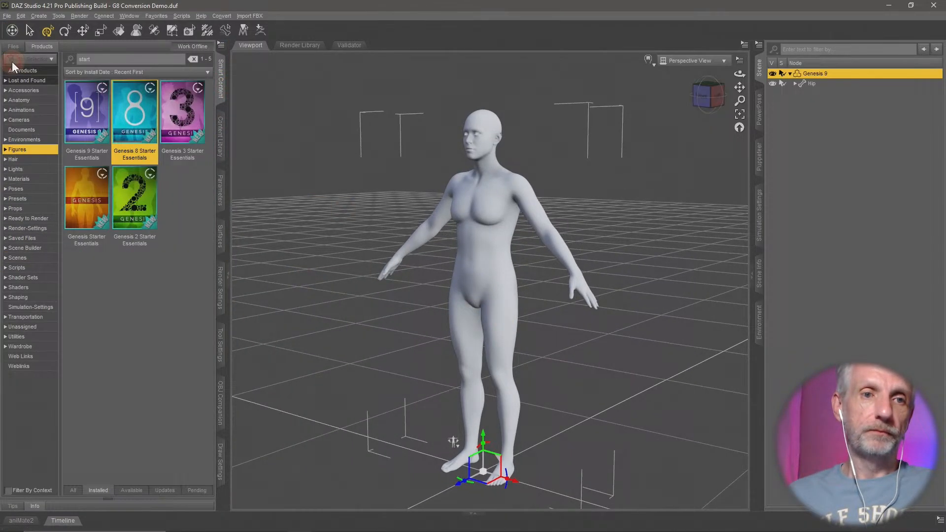
double_click(94, 134)
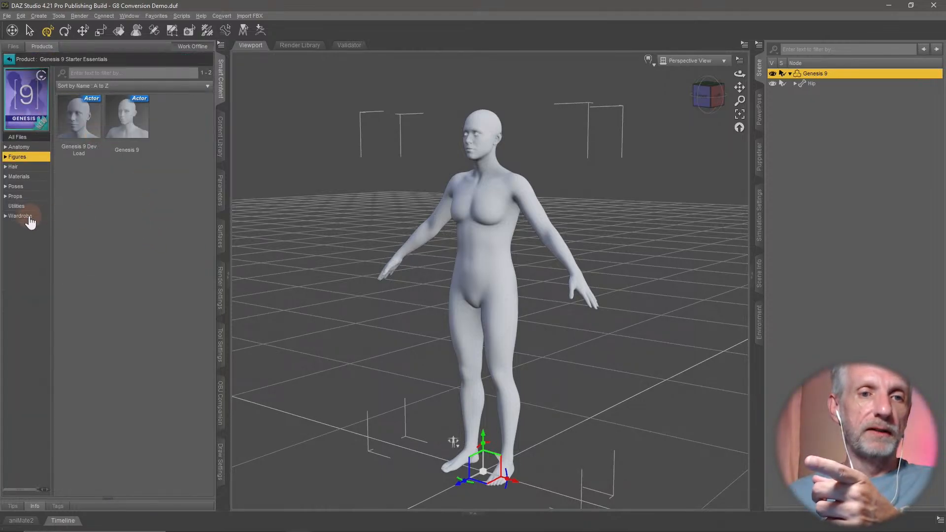
click(21, 216)
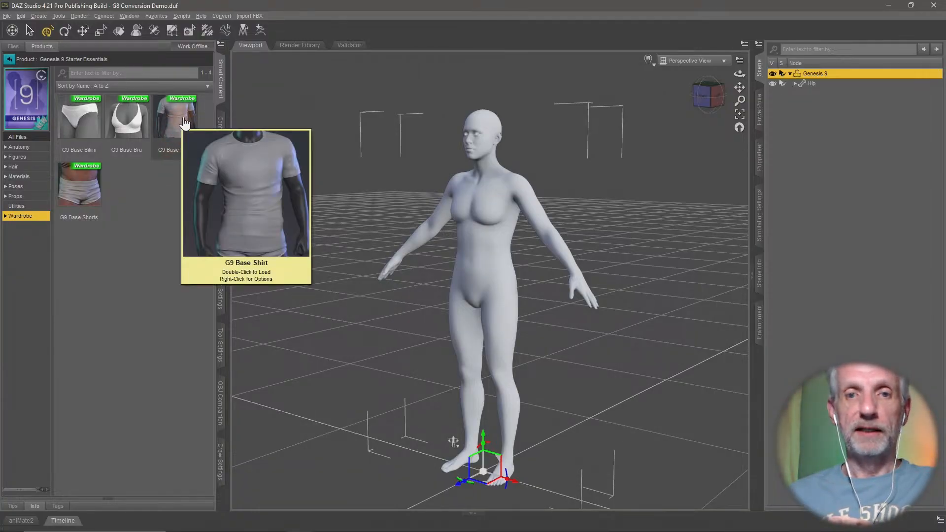
double_click(184, 122)
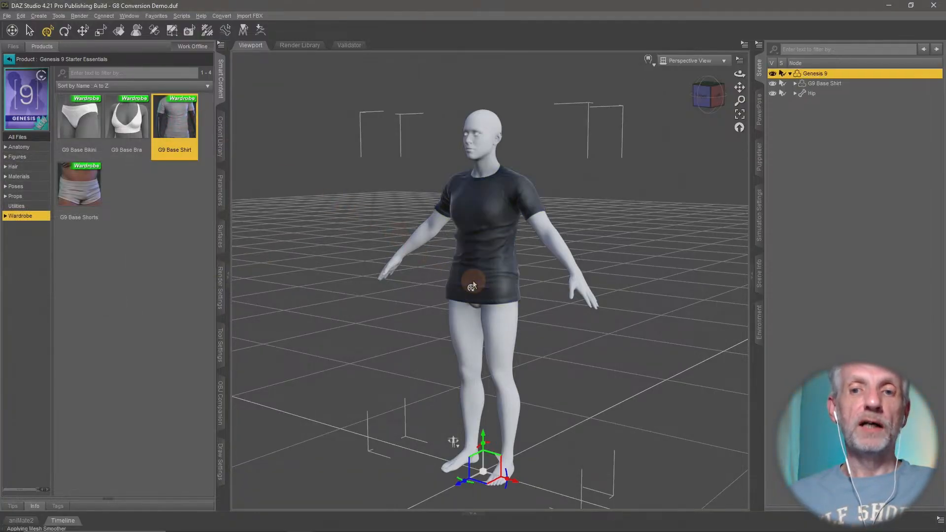
scroll(499, 269, up, 5)
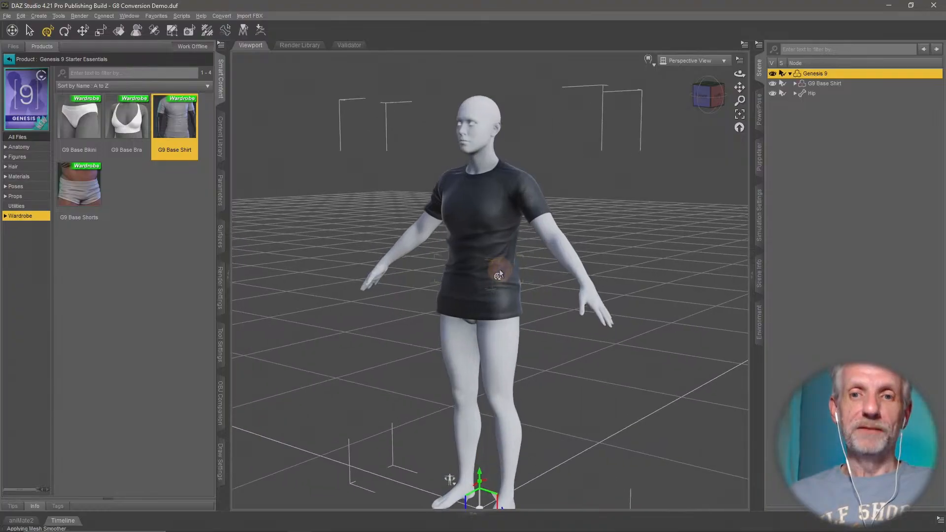
scroll(498, 269, down, 5)
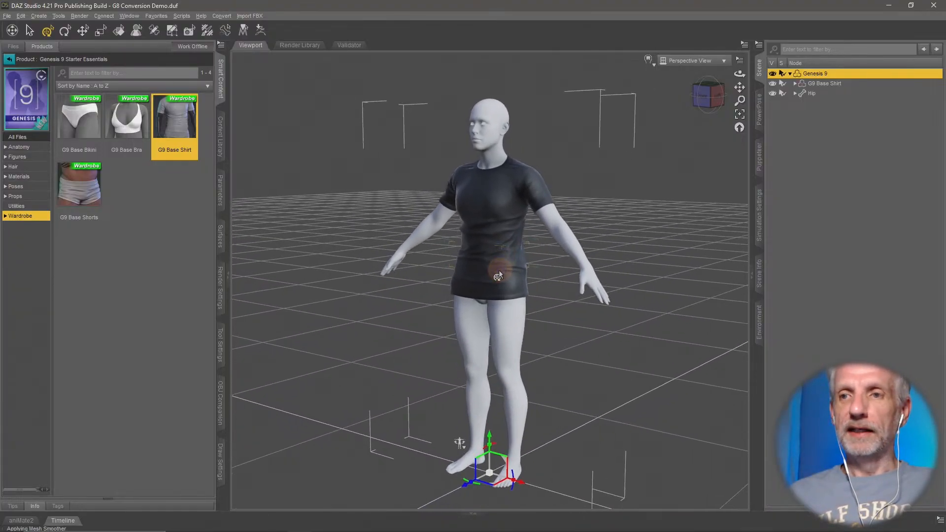
- Dial Genesis 9's first clone morph to 100% with the G9 Base Shirt fitted
click(220, 190)
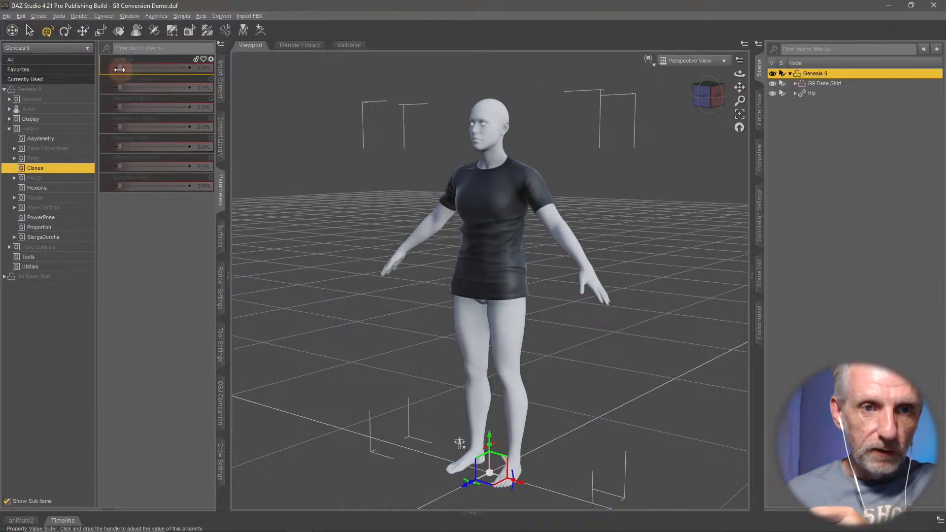
drag(119, 67, 197, 68)
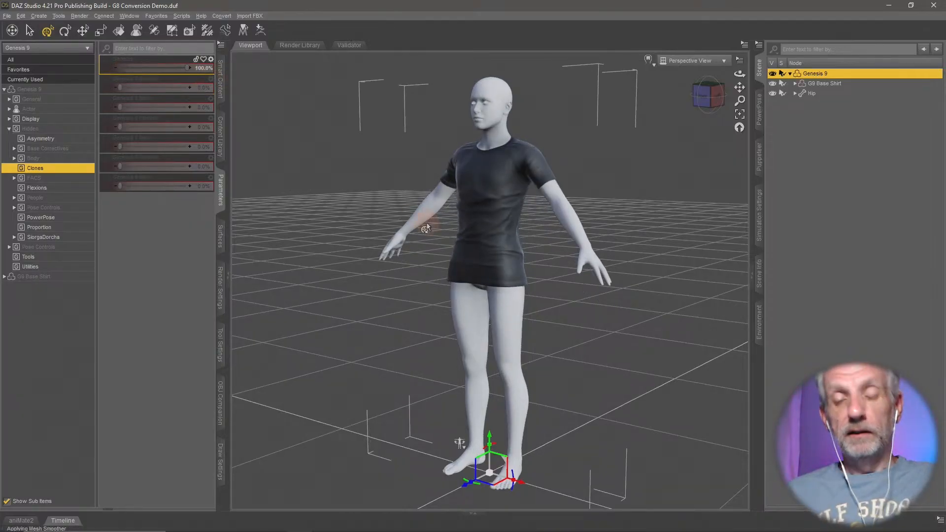
- Check the shirt on the whole figure and return Genesis 9's first clone morph to 0%
mouse_move(427, 223)
middle_down()
mouse_move(439, 222)
mouse_move(422, 219)
mouse_move(428, 241)
middle_up()
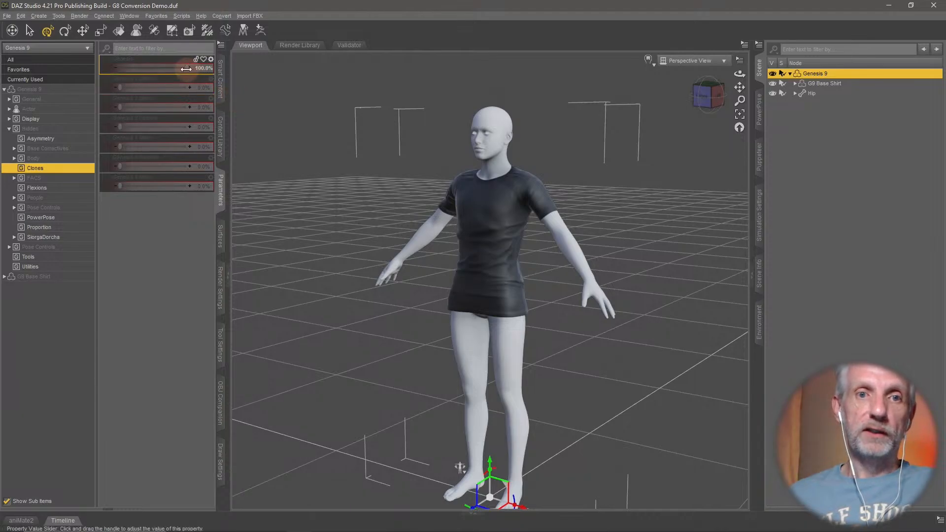
drag(186, 69, 77, 74)
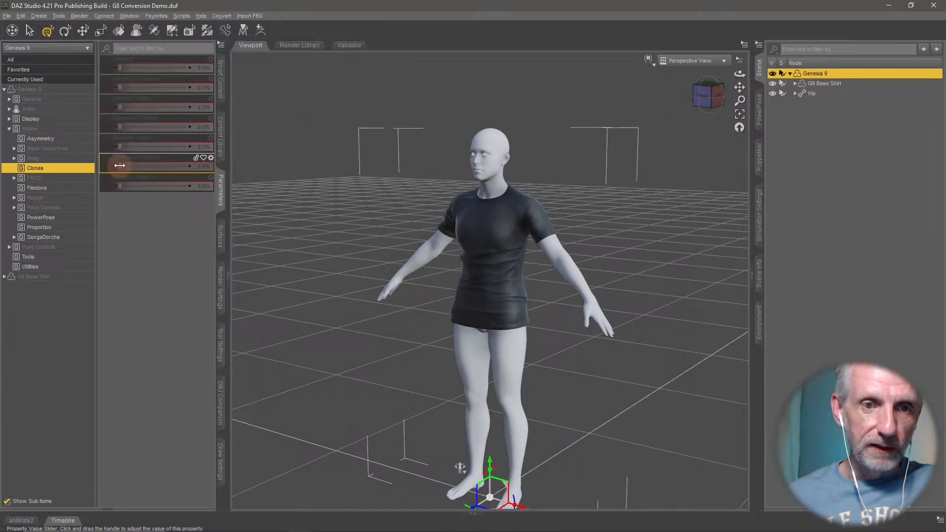
- Dial Genesis 9's sixth clone morph to 100%, inspect how the G9 Base Shirt follows the female shape, and return the morph to 0%
drag(120, 165, 315, 192)
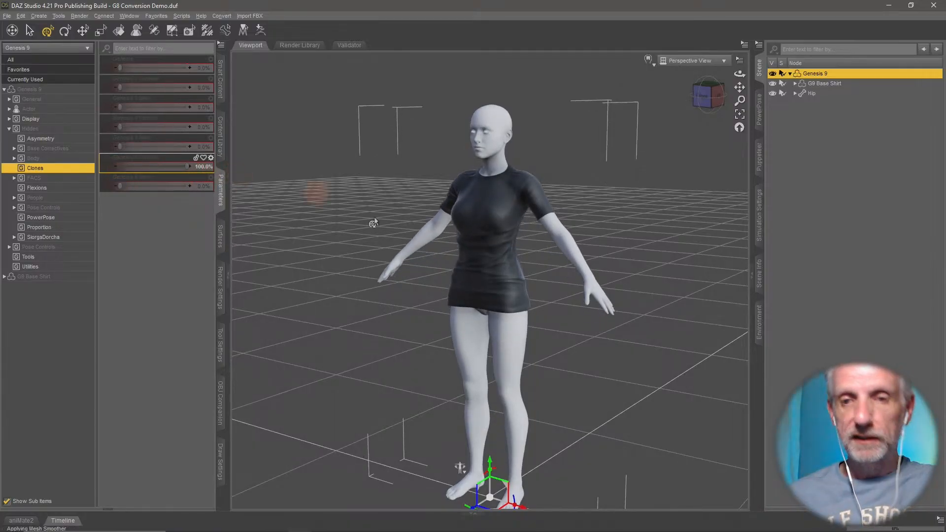
scroll(450, 220, up, 5)
middle_drag(451, 220, 472, 251)
mouse_move(537, 285)
middle_down()
mouse_move(498, 282)
mouse_move(555, 281)
mouse_move(547, 285)
middle_up()
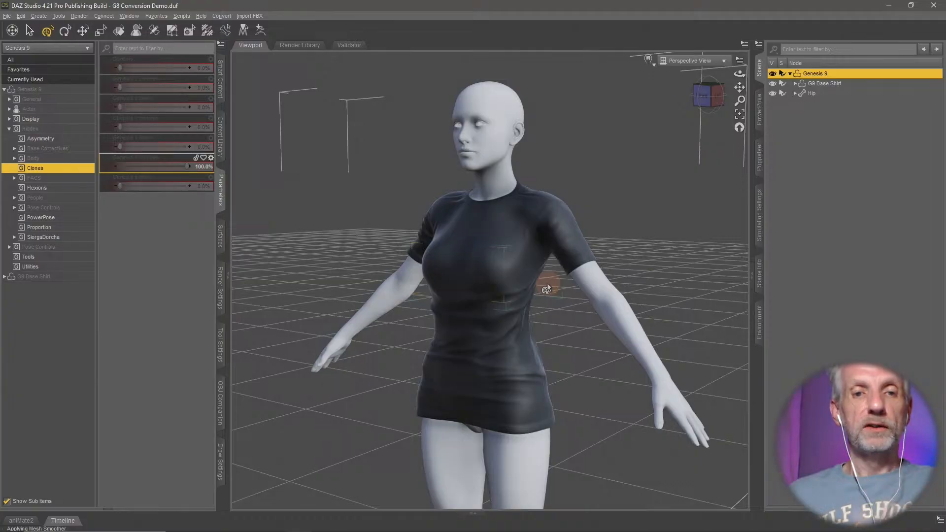
drag(187, 164, 95, 196)
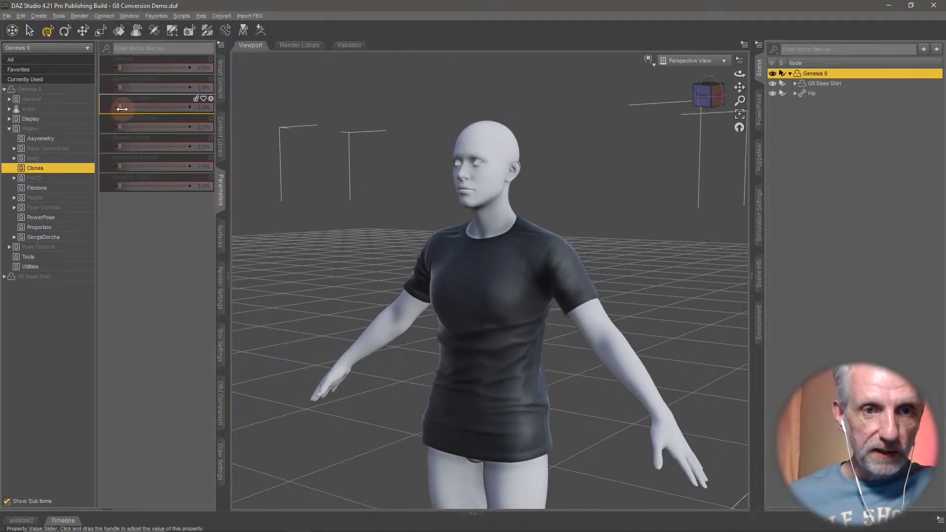
- Dial Genesis 9's second clone morph to 100%, inspect the shirt's fit on that shape, and return the morph to 0%
drag(120, 109, 60, 121)
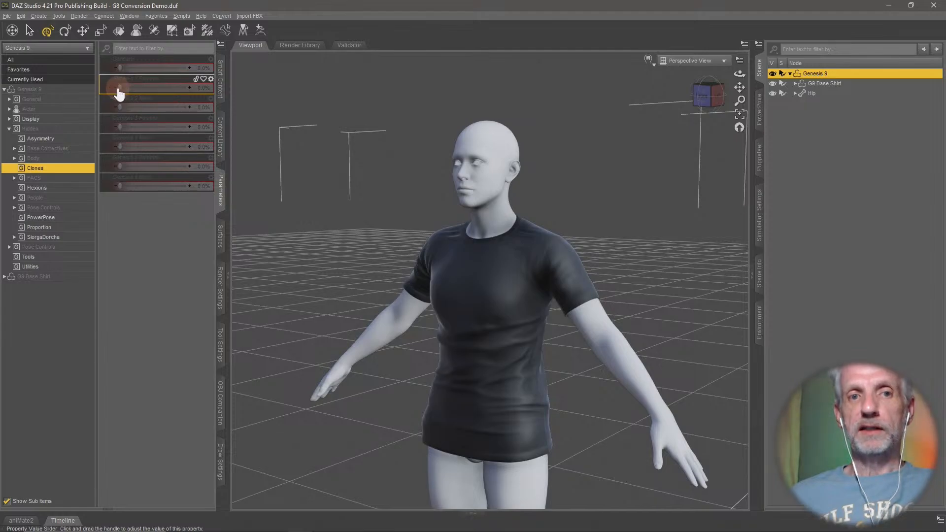
drag(120, 89, 228, 105)
alt+drag(420, 188, 447, 197)
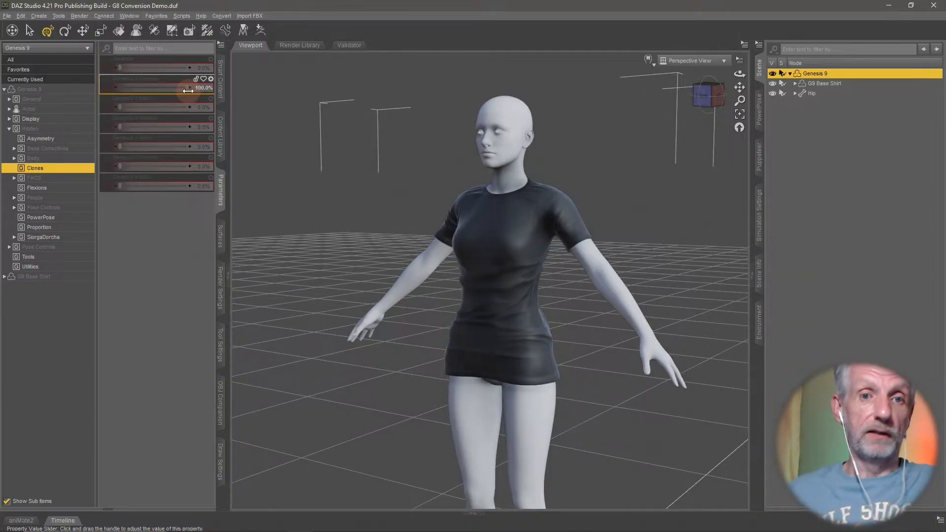
drag(188, 90, 63, 80)
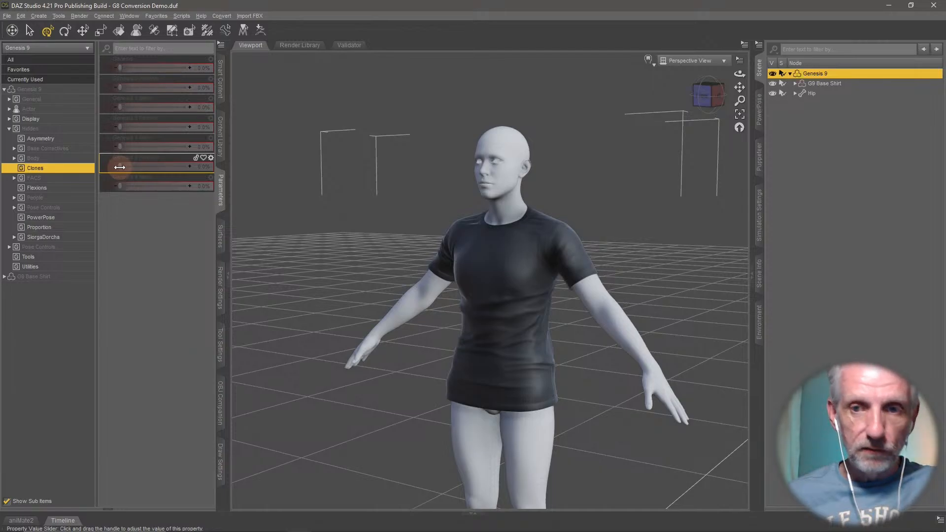
- Dial Genesis 9's sixth clone morph to 100% and select the fitted G9 Base Shirt
drag(119, 168, 282, 183)
ctrl+alt+drag(450, 243, 459, 269)
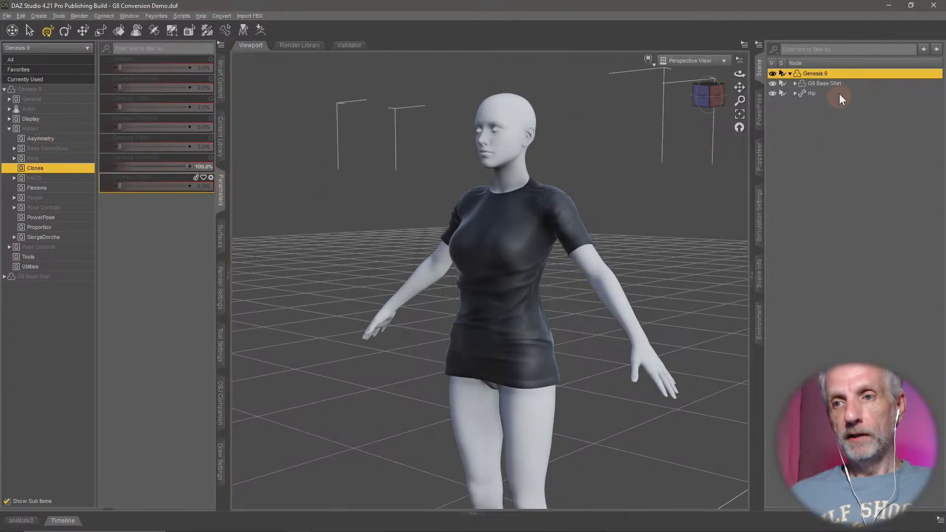
click(827, 83)
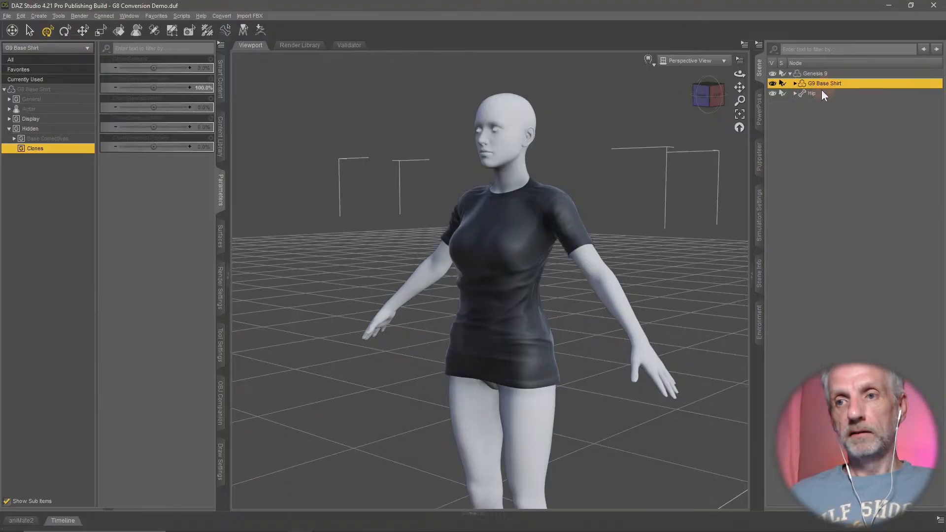
alt+drag(644, 205, 629, 218)
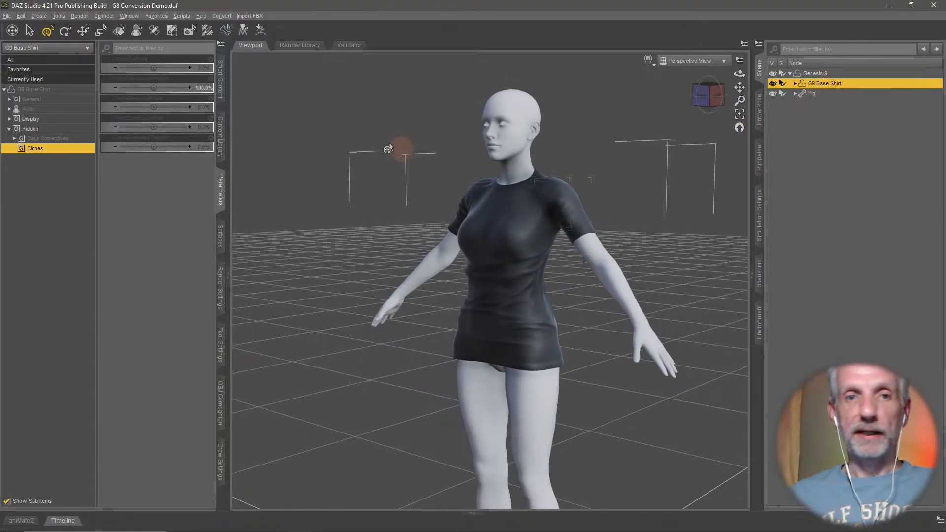
- Export the selected shirt to the OBJs folder as the Wavefront object "G9 Shirt for G8F", limited to the selected roots
click(7, 16)
click(38, 131)
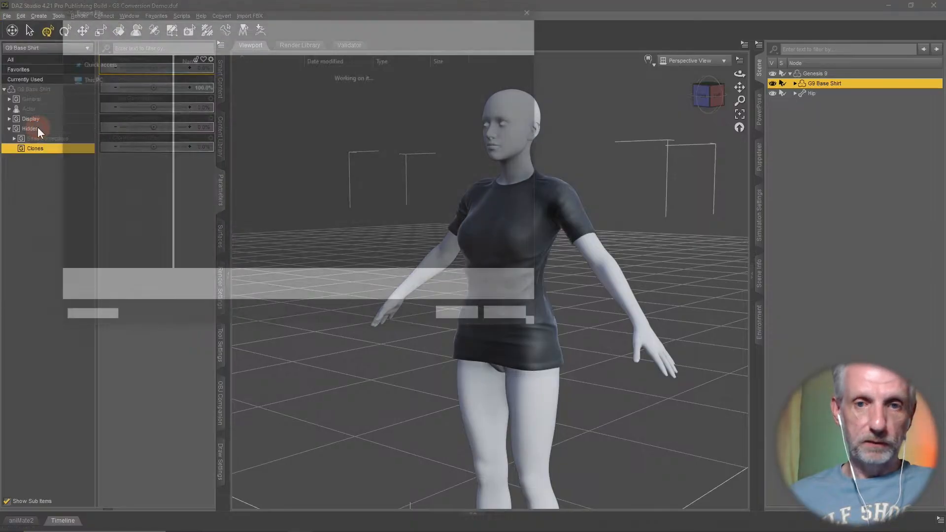
click(288, 282)
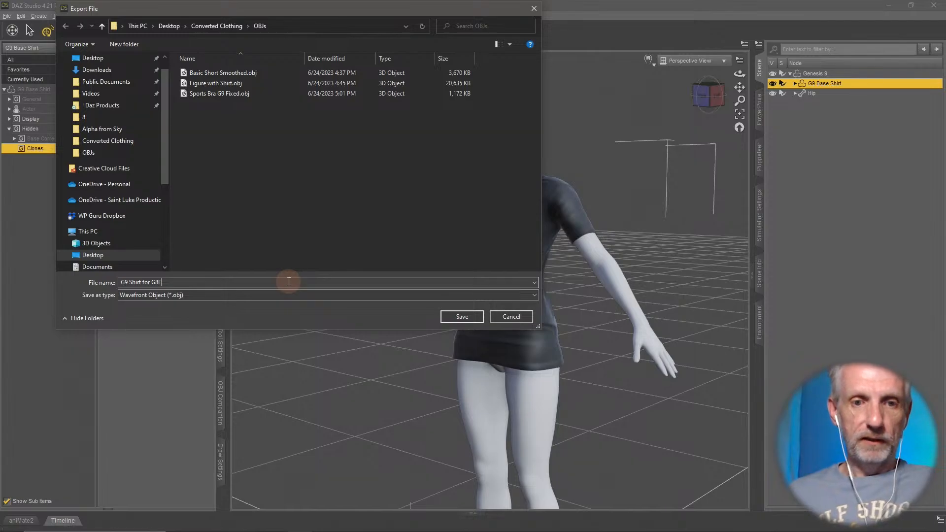
click(462, 316)
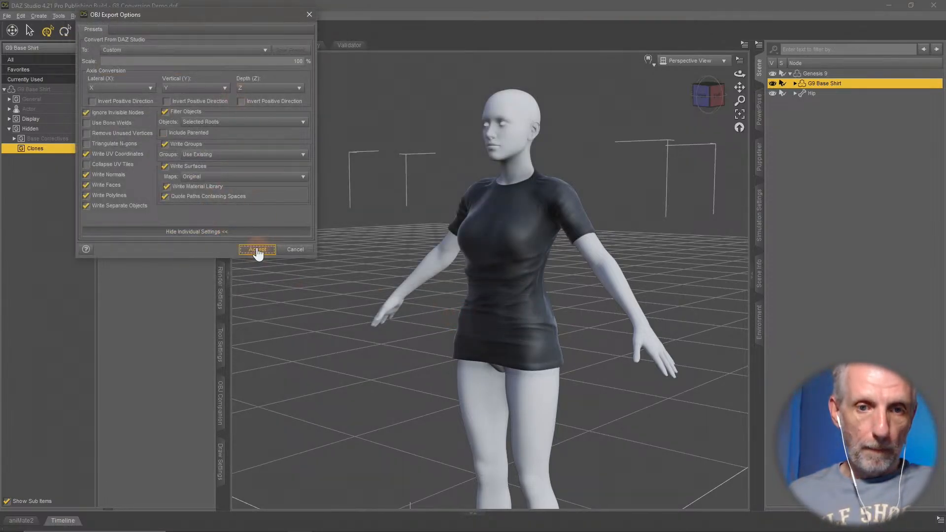
click(256, 250)
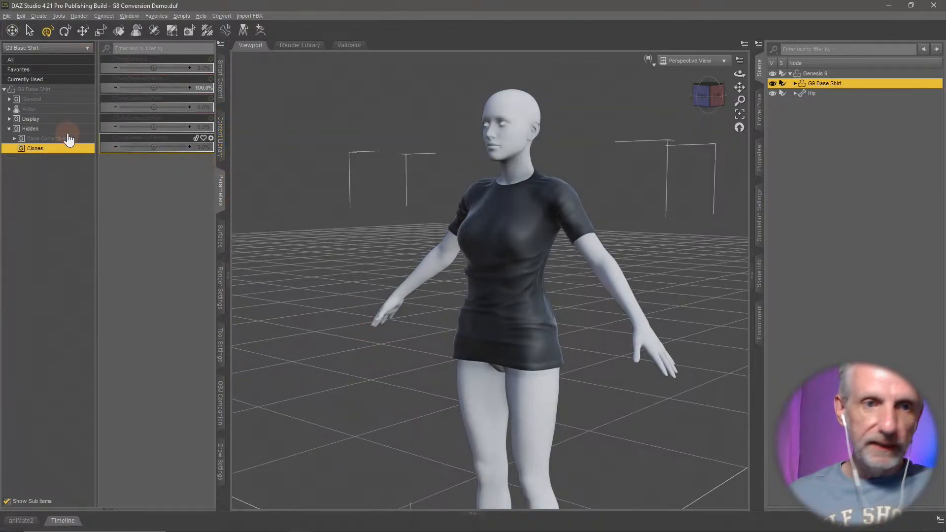
- Set the G9 Base Shirt's Resolution Level to Base and review its Mesh Smoothing settings
click(63, 100)
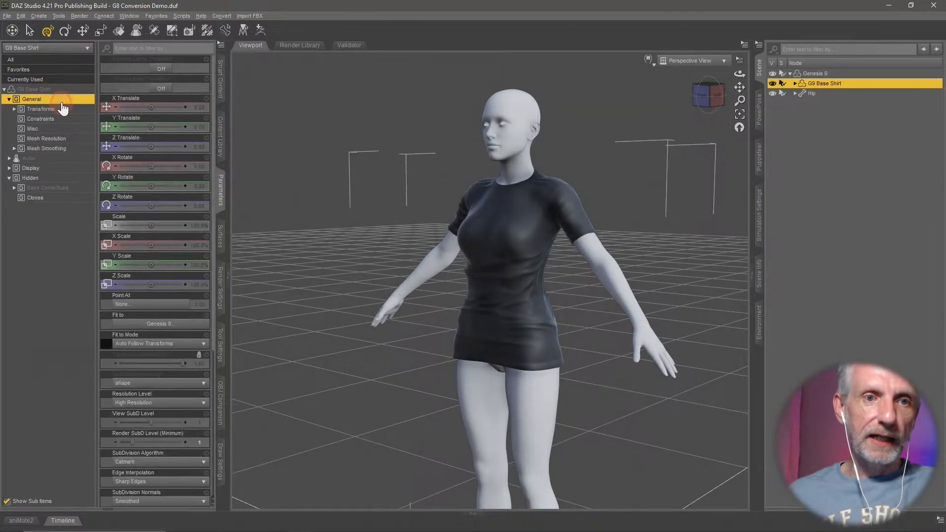
click(72, 139)
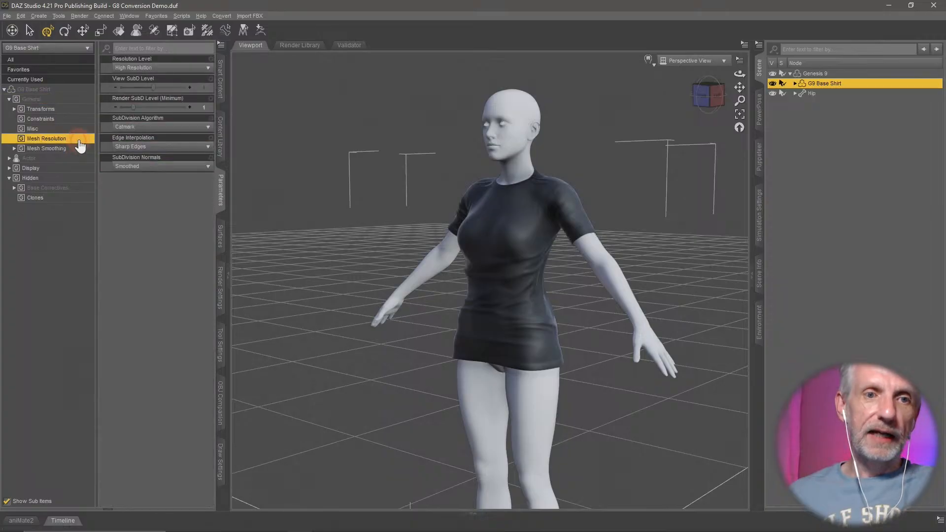
click(148, 67)
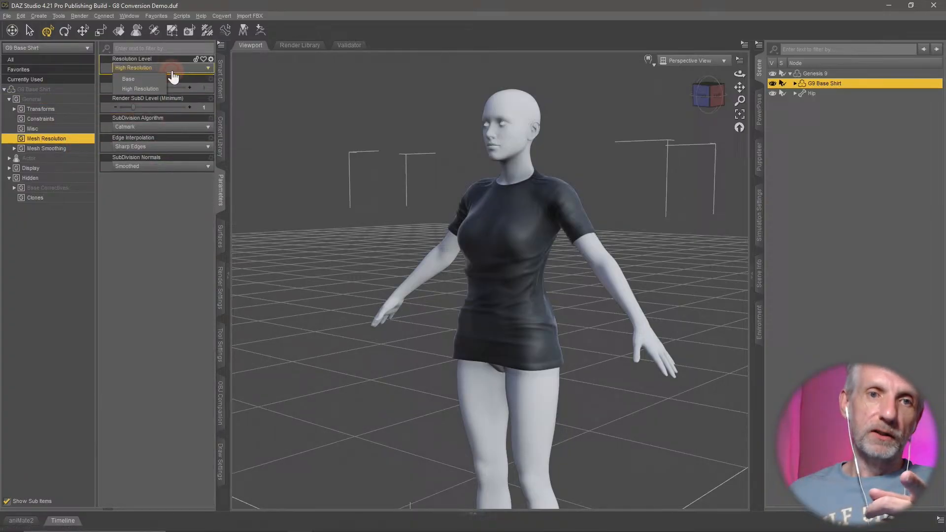
click(147, 81)
click(64, 148)
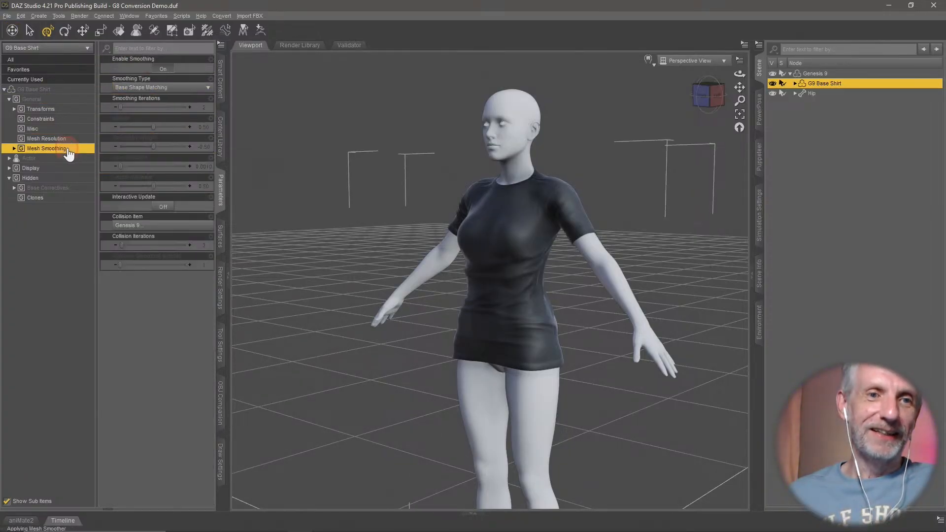
click(164, 69)
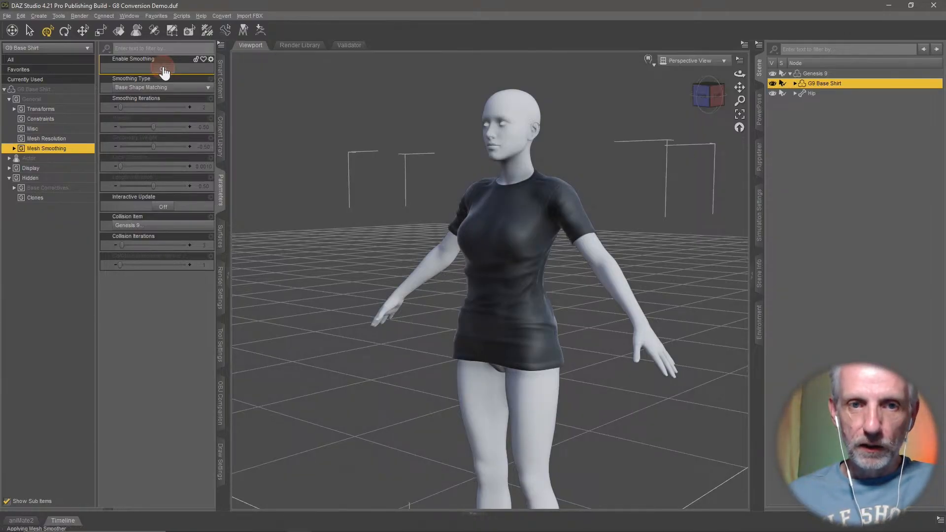
- Export the base-resolution shirt as G9 Shirt for G8F.obj, replacing the existing file and keeping the Selected Roots filter
click(7, 15)
click(75, 131)
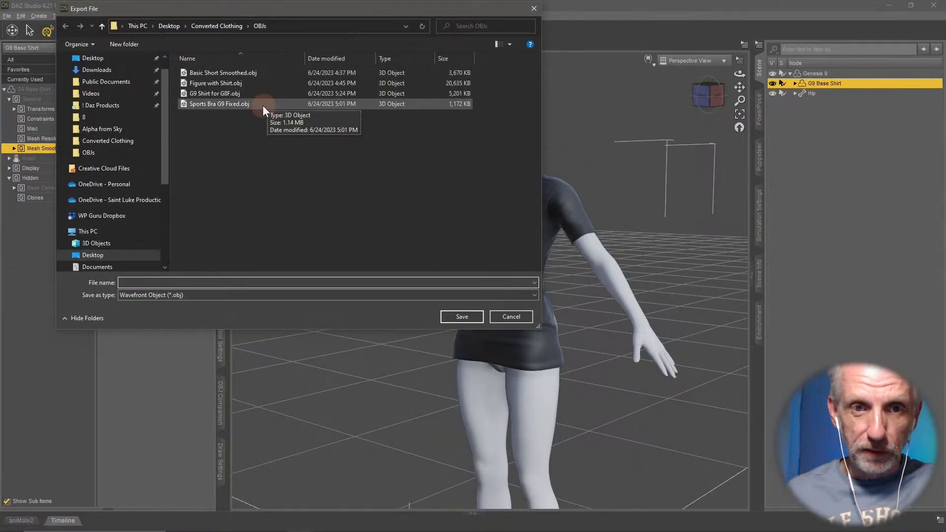
click(250, 93)
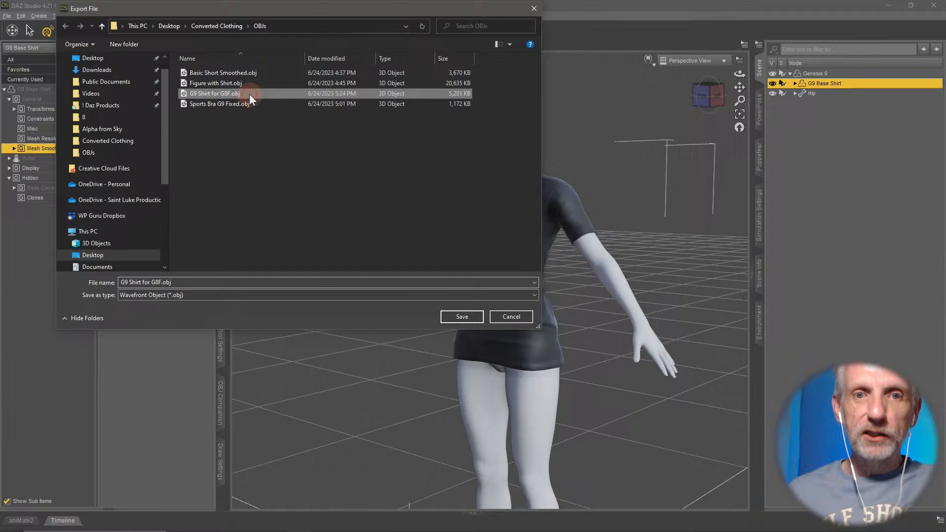
click(460, 315)
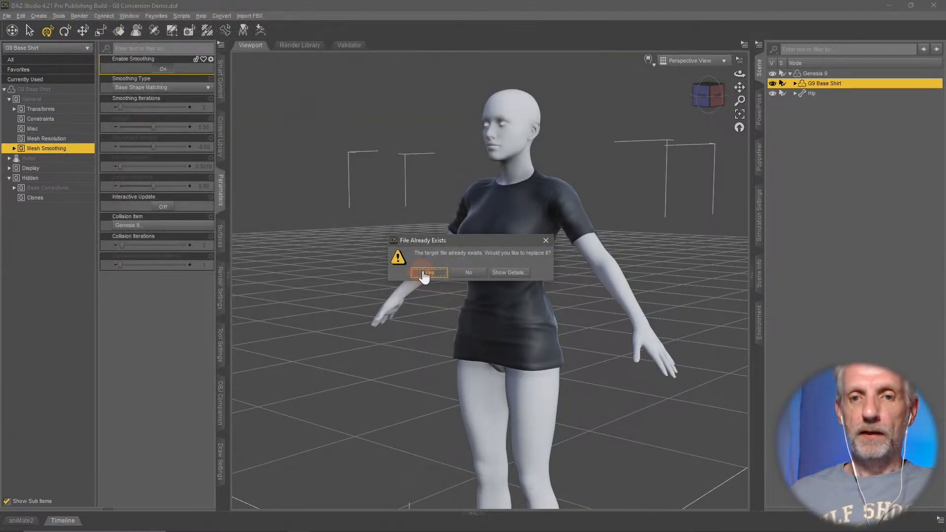
click(425, 272)
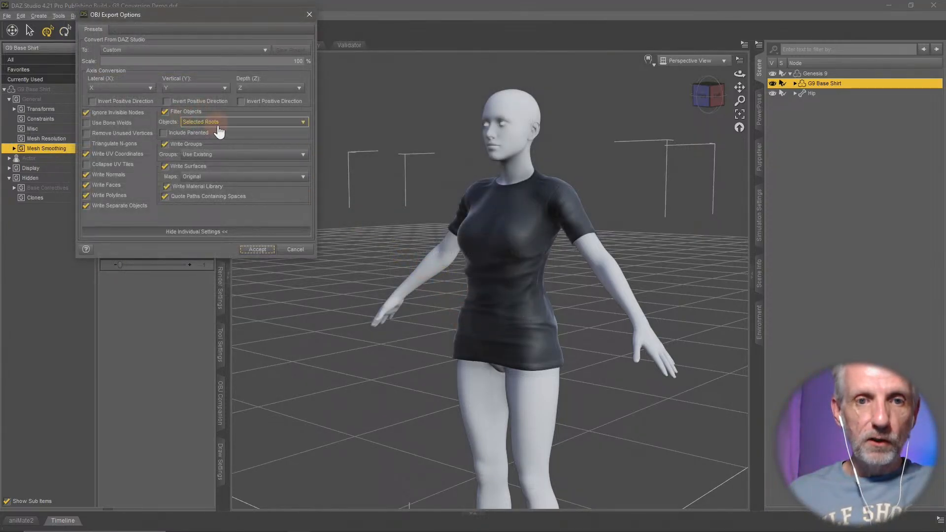
click(256, 249)
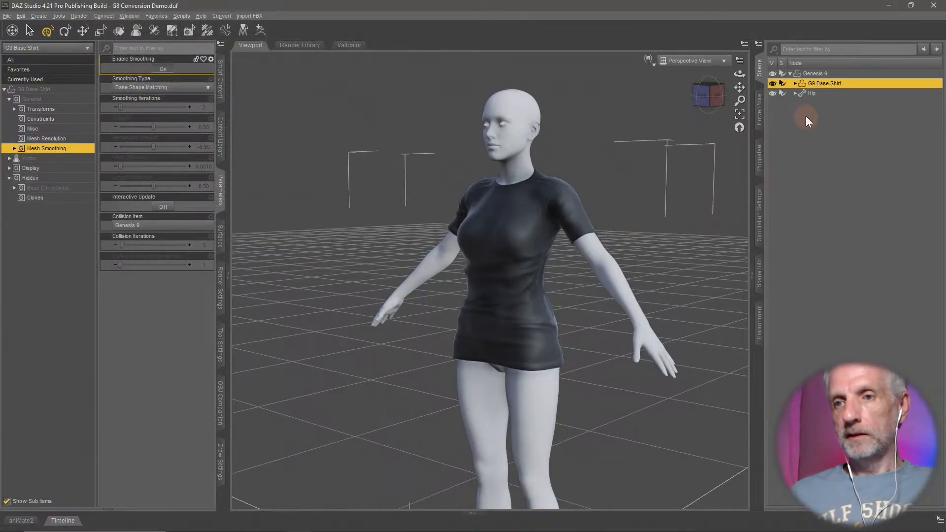
- Compare the scene with Genesis 9 shown and hidden, leave the figure and its shirt hidden, and clear the selection
click(772, 73)
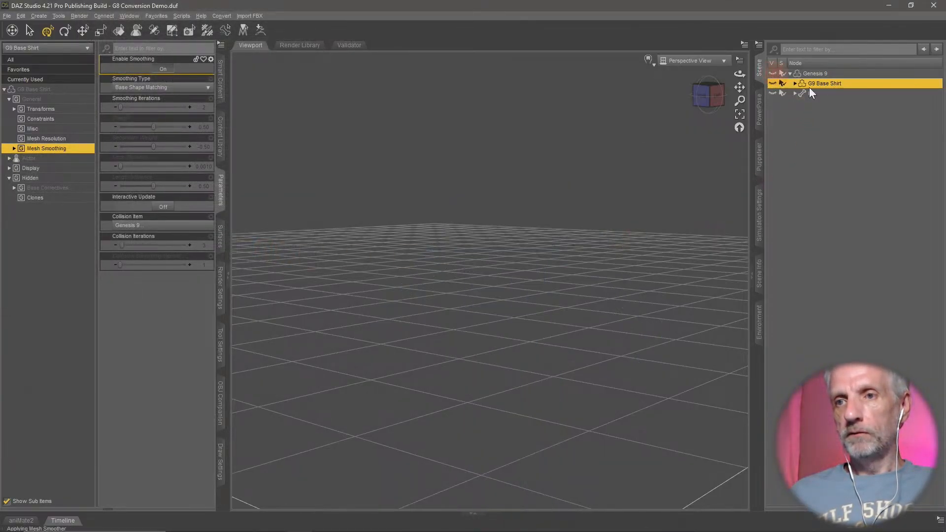
click(773, 73)
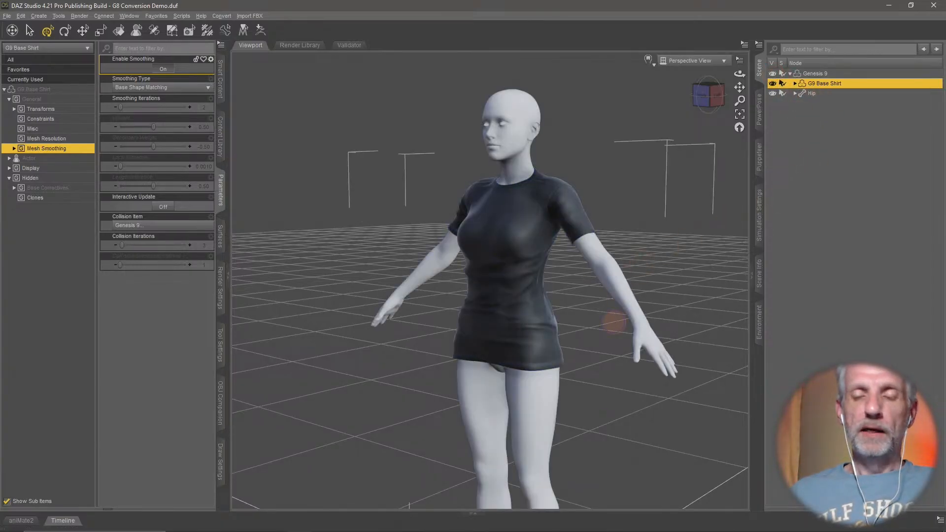
click(772, 74)
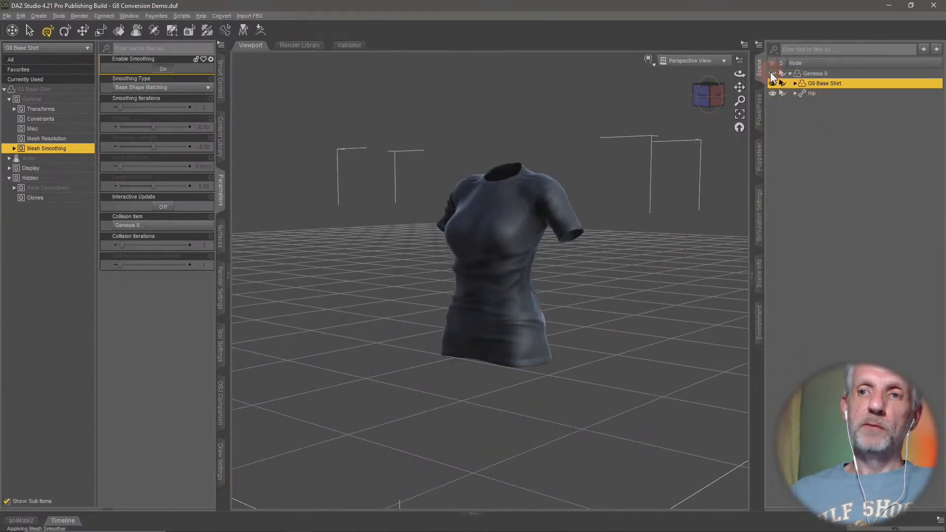
click(772, 74)
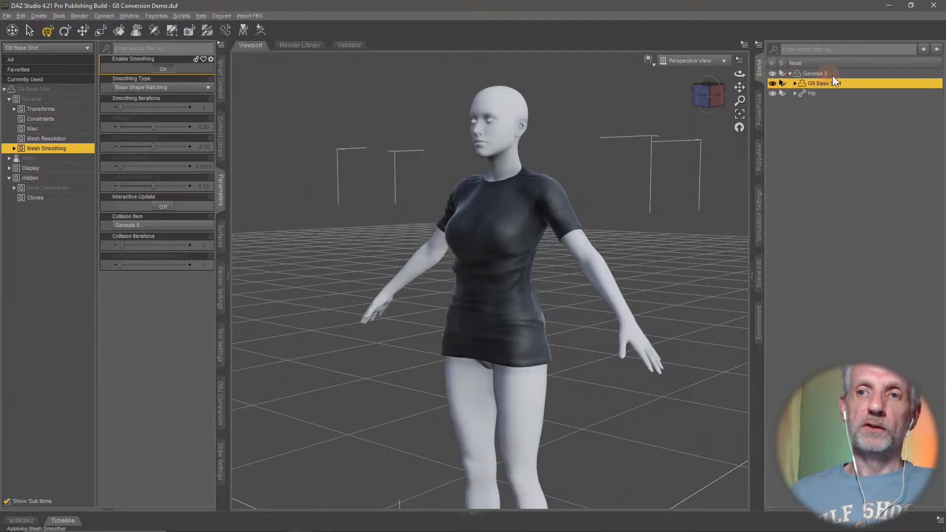
click(776, 73)
click(774, 74)
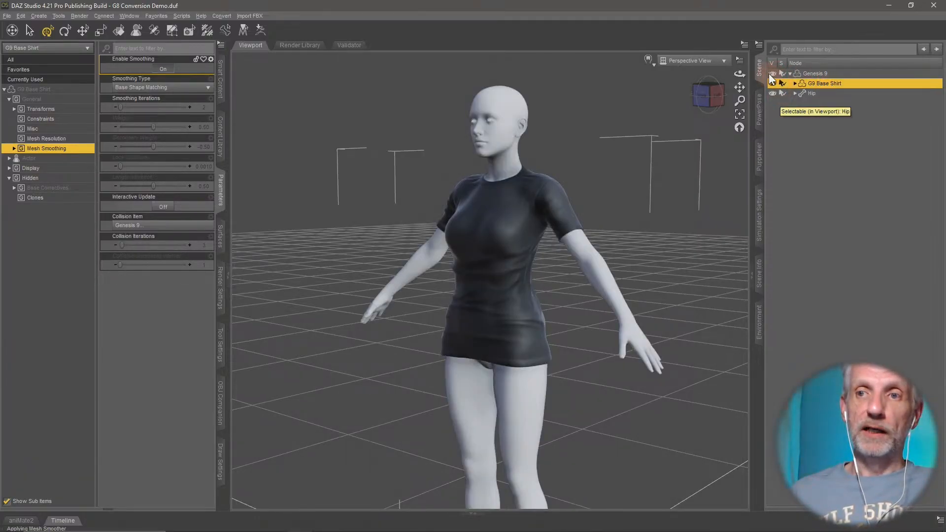
click(772, 73)
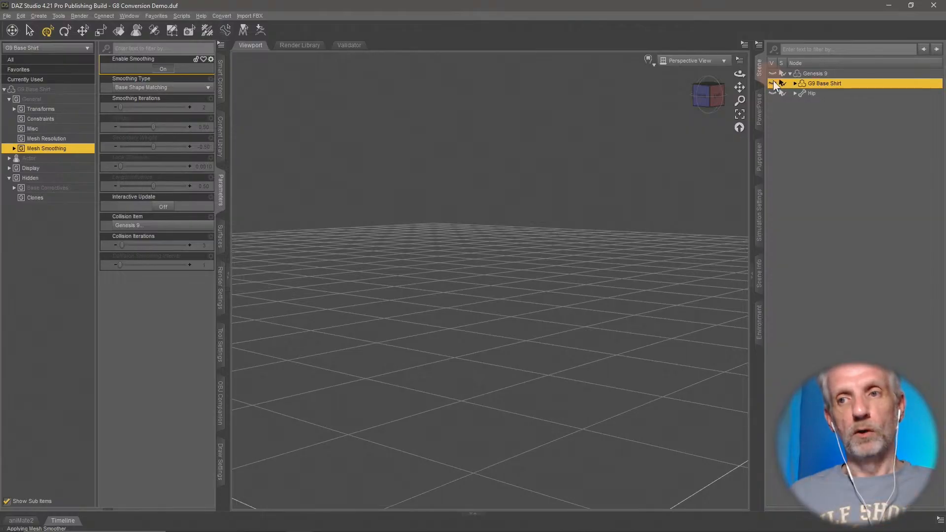
click(843, 143)
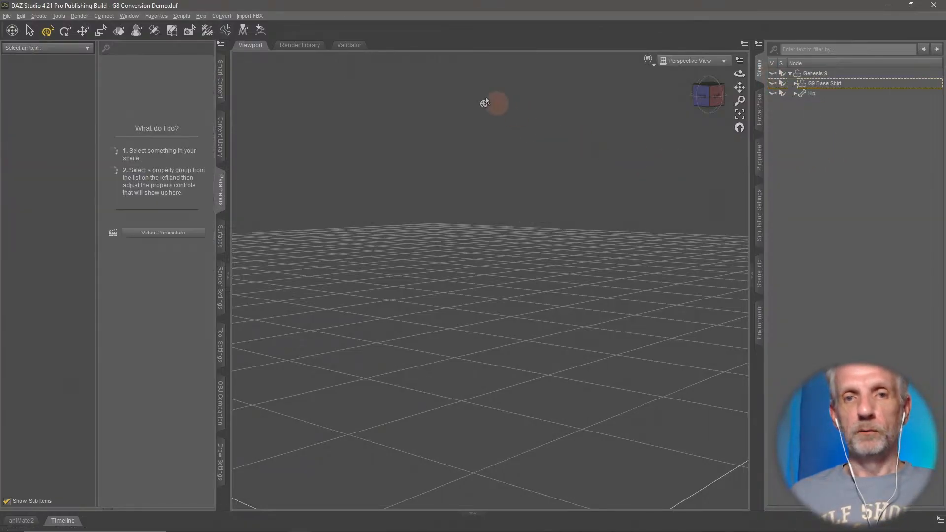
- Load the Genesis 8 Female Dev Load figure from the Genesis 8 Starter Essentials product
click(223, 82)
click(22, 80)
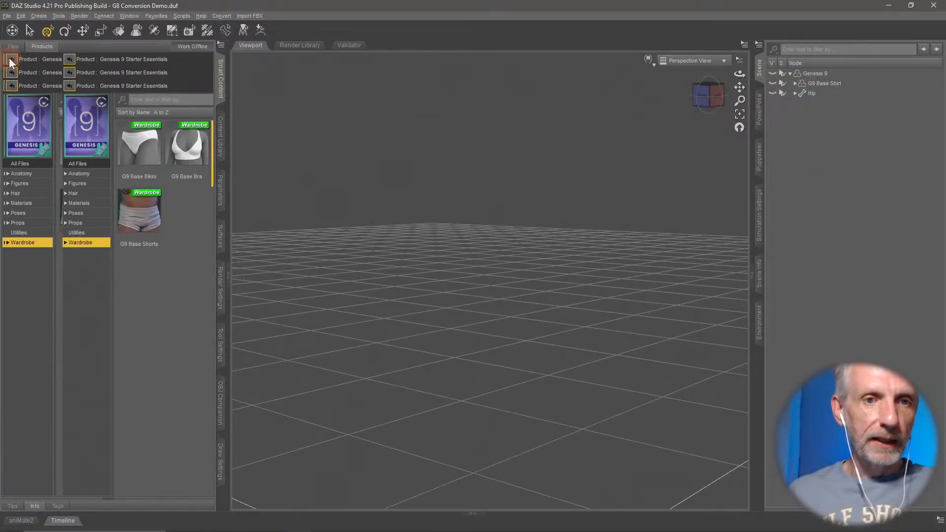
click(143, 118)
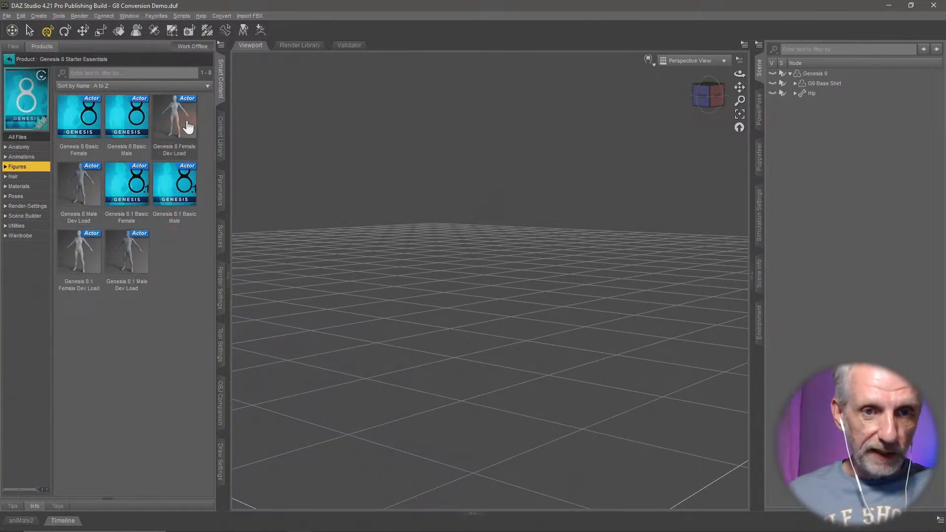
double_click(177, 137)
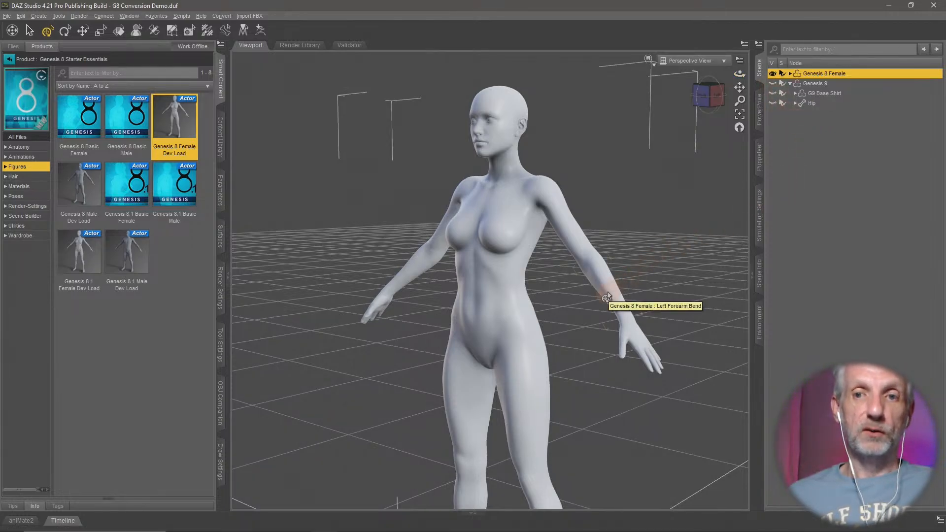
- Import G9 Shirt for G8F.obj from the OBJs folder, accepting the OBJ import options
mouse_move(599, 311)
middle_down()
mouse_move(587, 320)
mouse_move(608, 308)
mouse_move(592, 315)
middle_up()
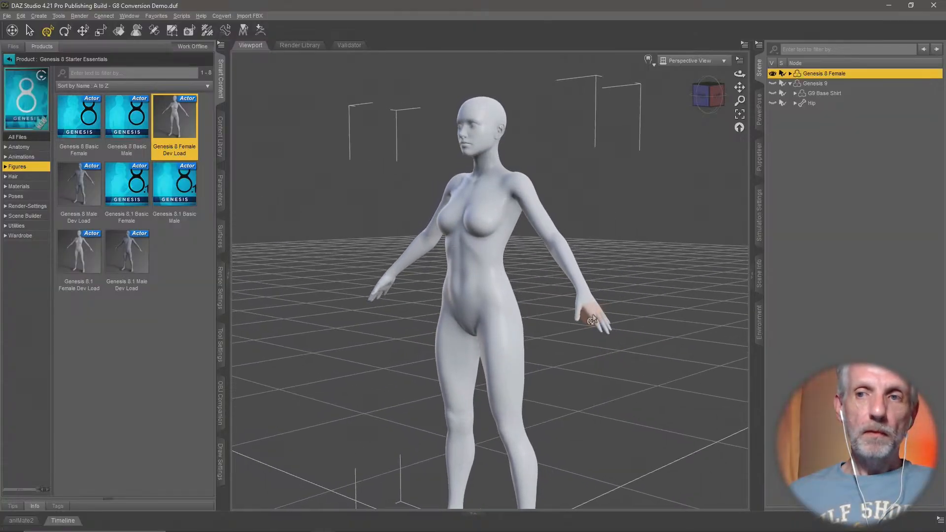
click(7, 16)
click(55, 121)
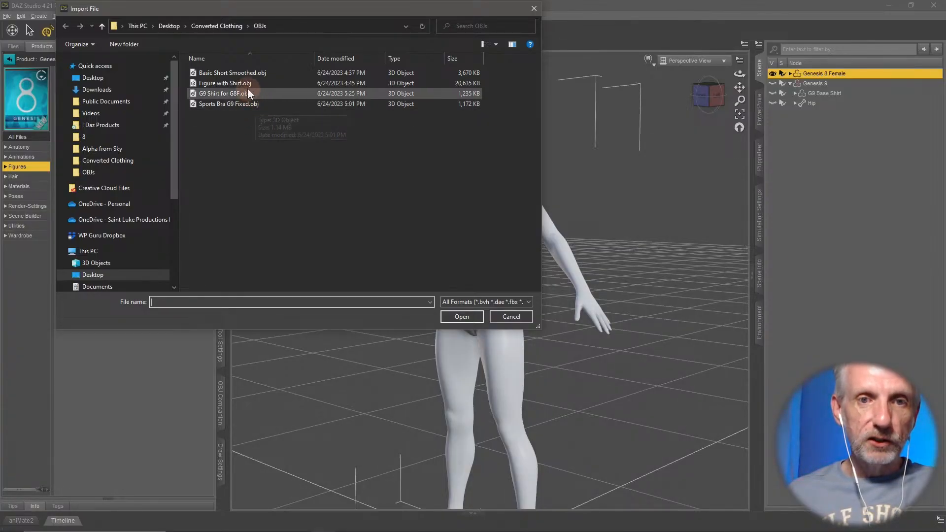
click(237, 94)
click(471, 318)
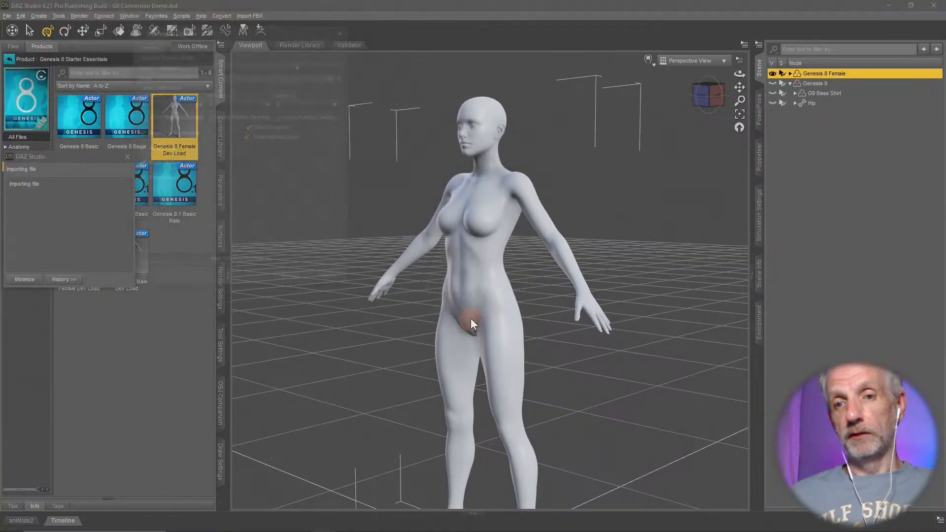
click(289, 279)
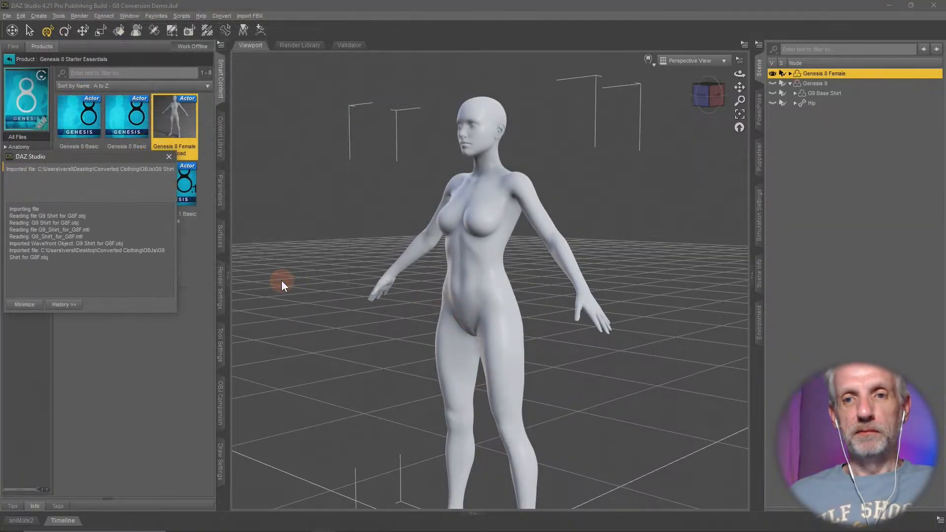
middle_drag(494, 265, 494, 263)
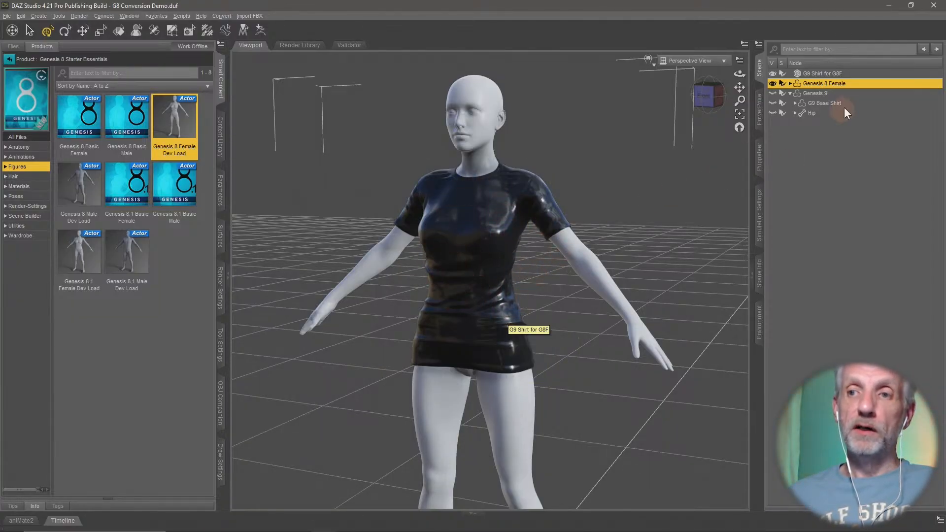
- Try bending Genesis 8 Female's torso with PowerPose to check the imported shirt, and undo the pose
click(824, 74)
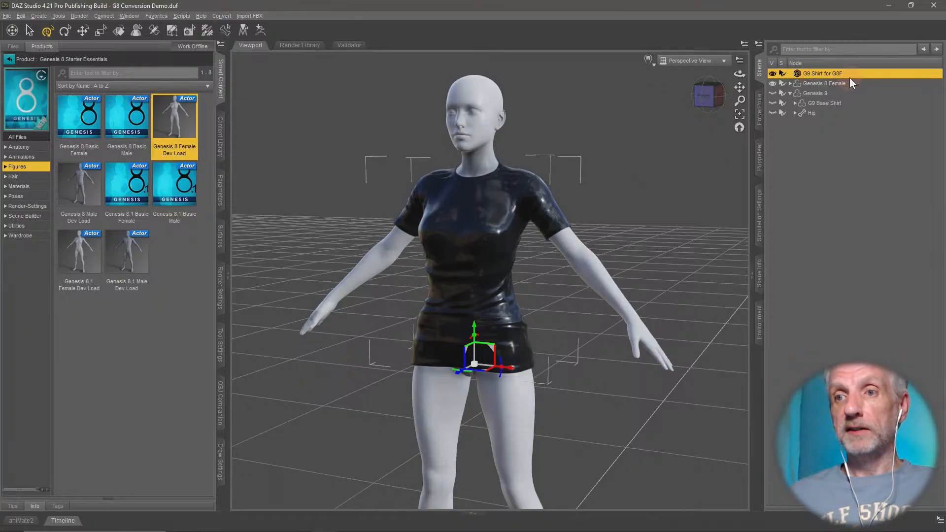
click(828, 83)
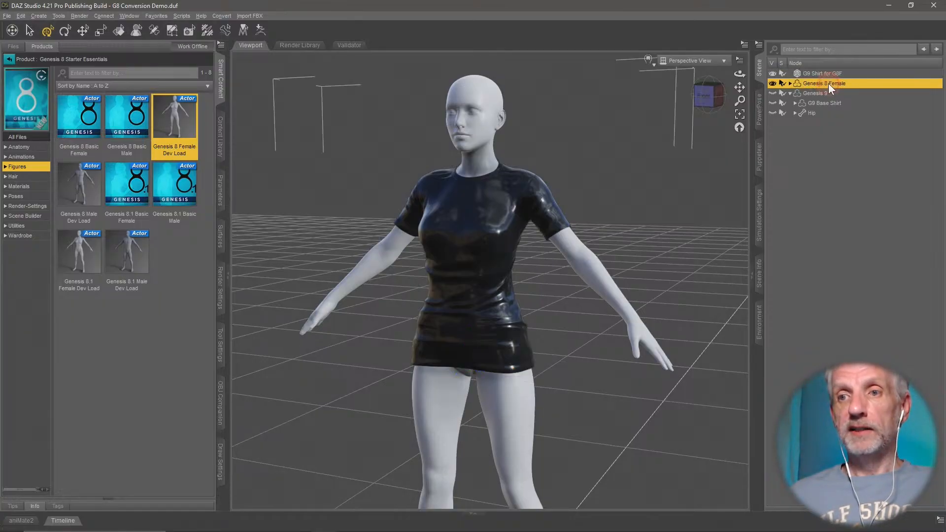
click(760, 122)
middle_drag(657, 294, 463, 313)
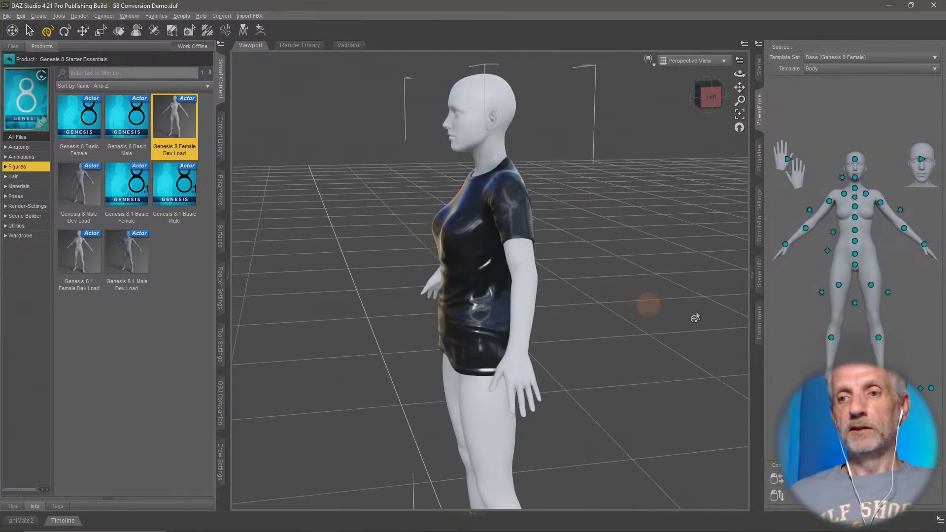
drag(834, 234, 799, 220)
key(ctrl+z)
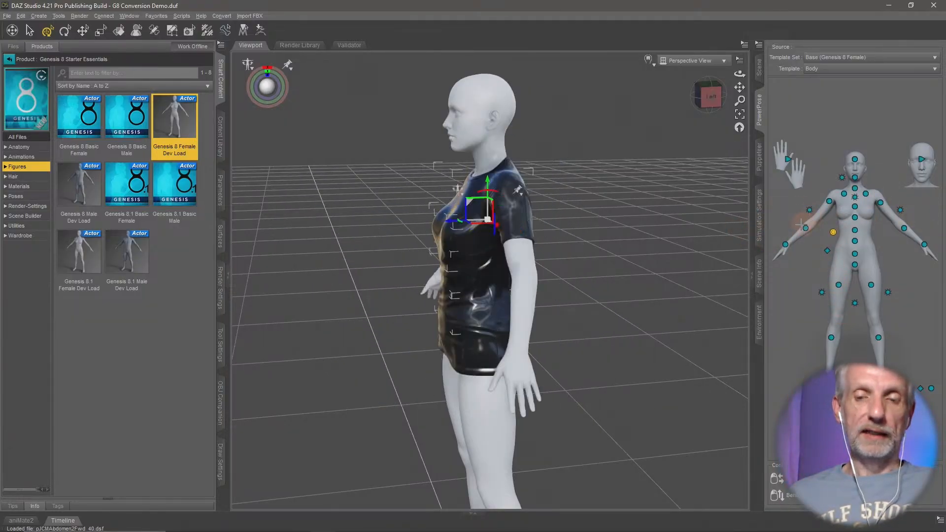
middle_drag(485, 302, 621, 180)
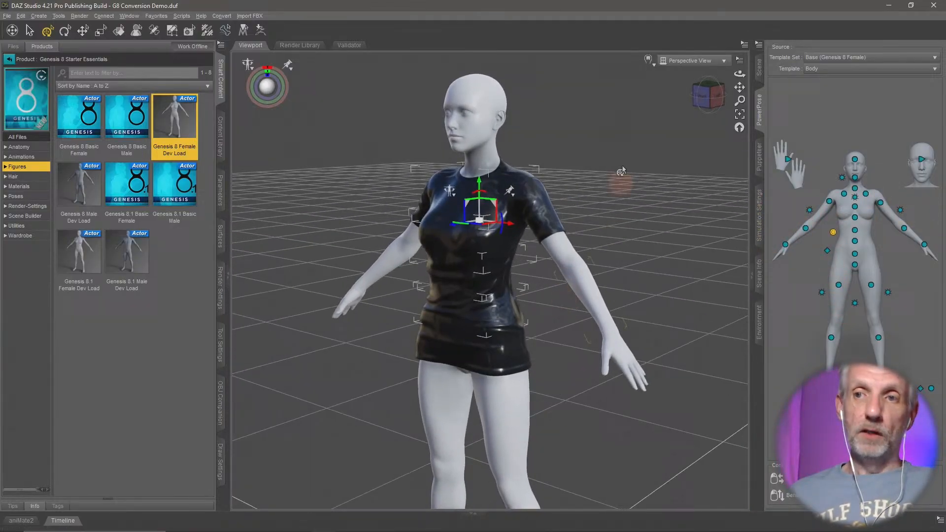
- Reselect the Genesis 8 Female figure in the scene hierarchy
click(759, 67)
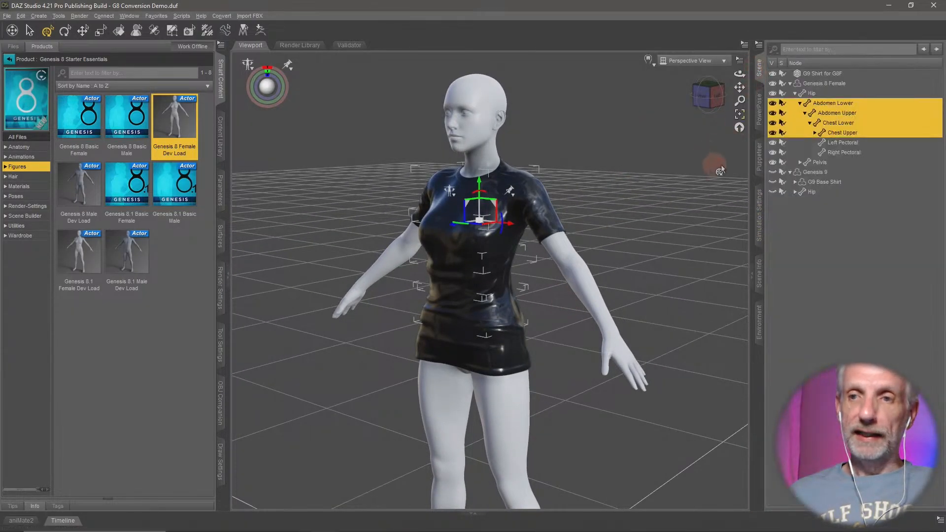
click(838, 73)
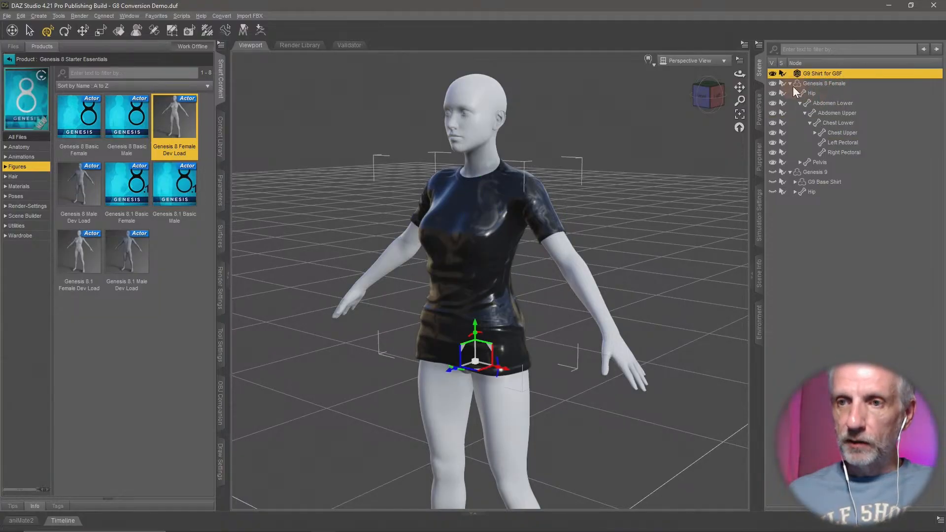
click(835, 83)
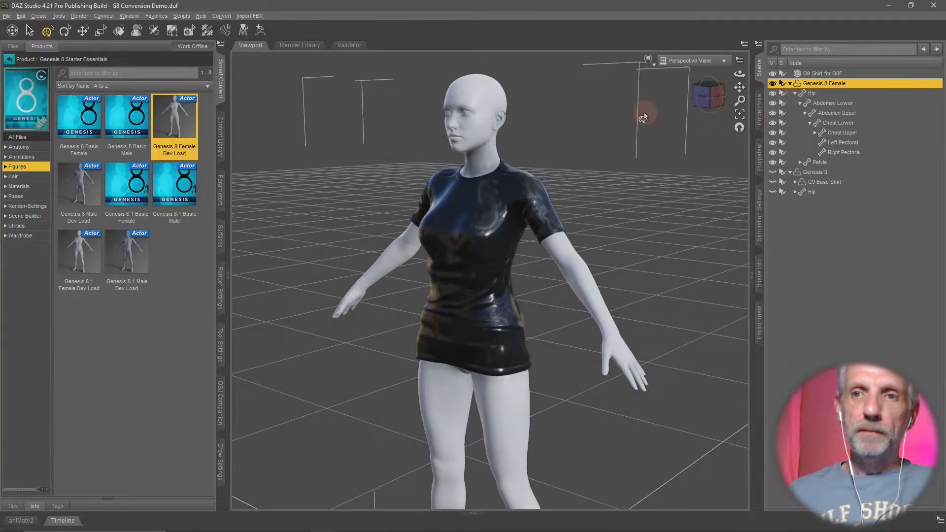
middle_drag(593, 242, 601, 238)
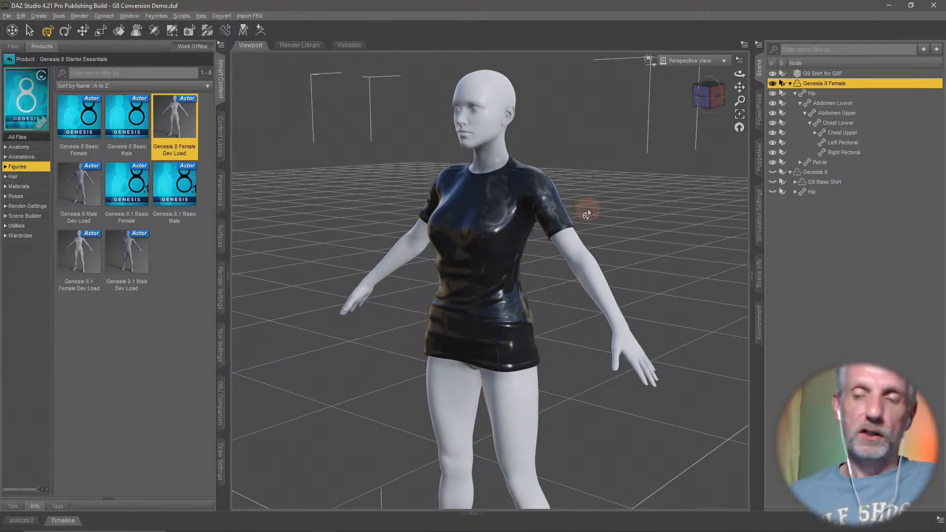
click(758, 46)
mouse_move(762, 49)
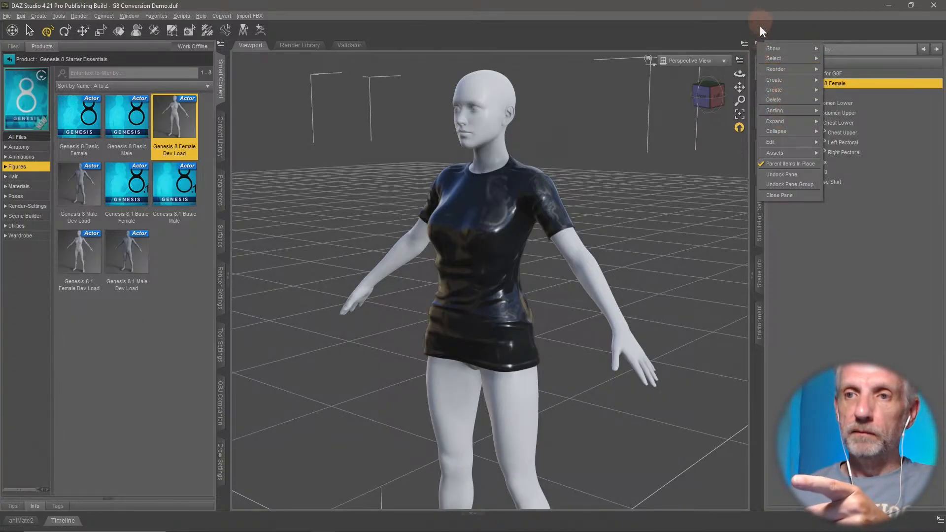
mouse_move(793, 154)
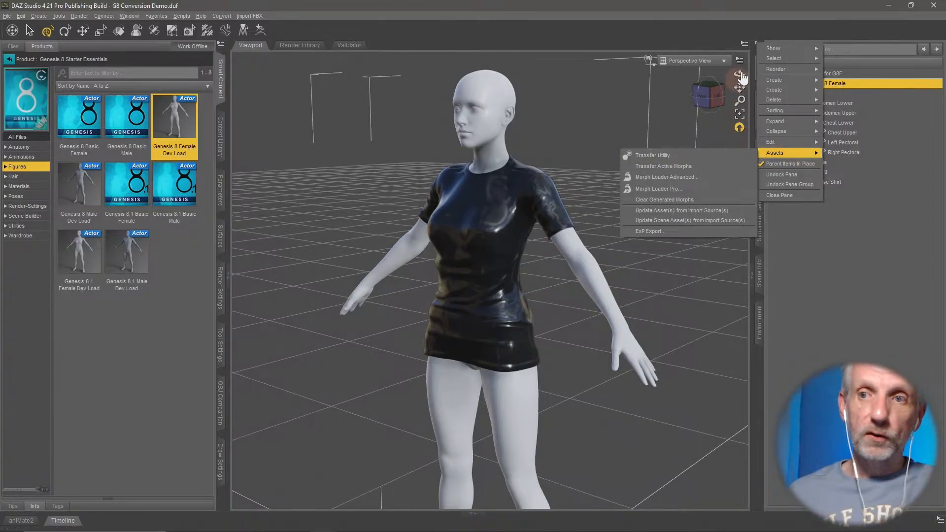
click(713, 31)
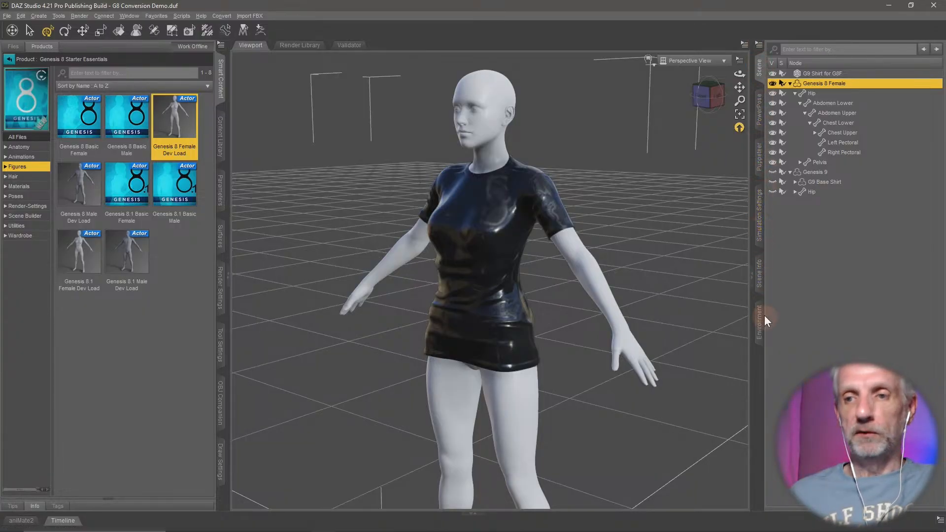
- Open the Transfer Utility with its full set of options shown
right_click(759, 71)
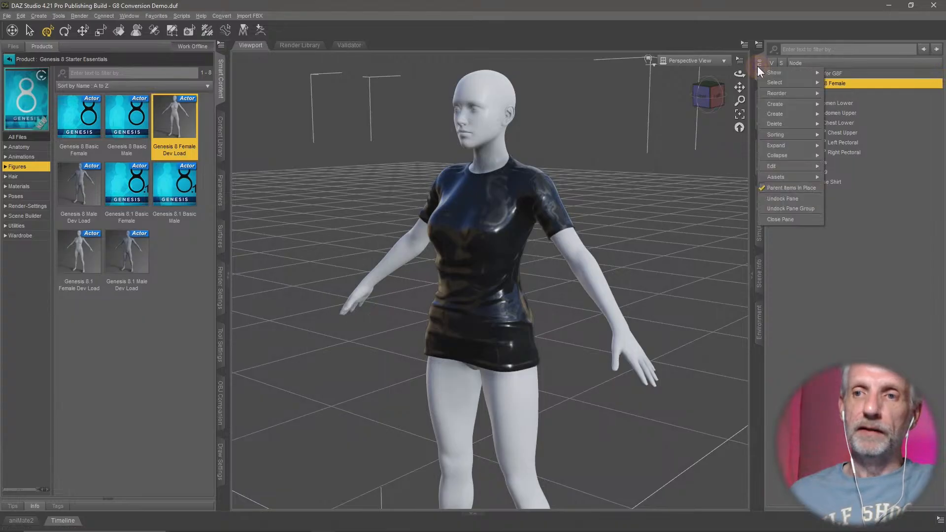
mouse_move(794, 176)
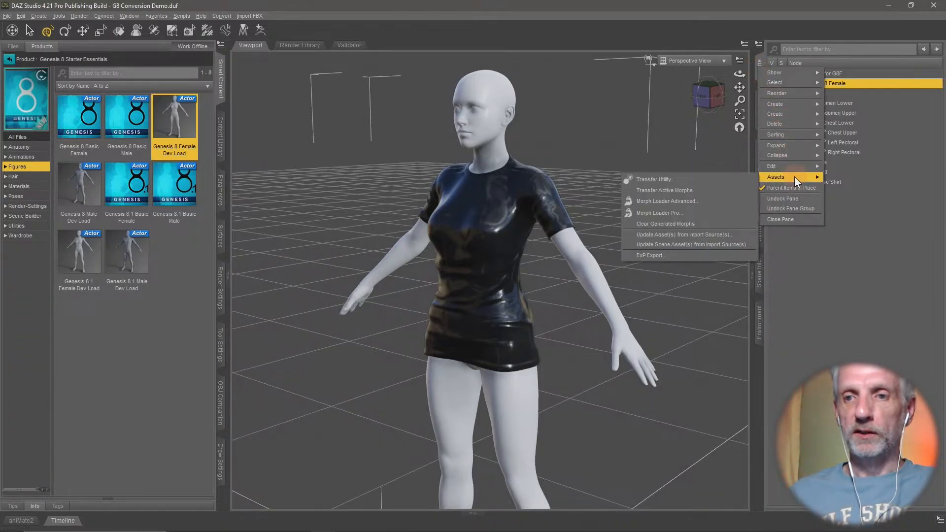
click(730, 181)
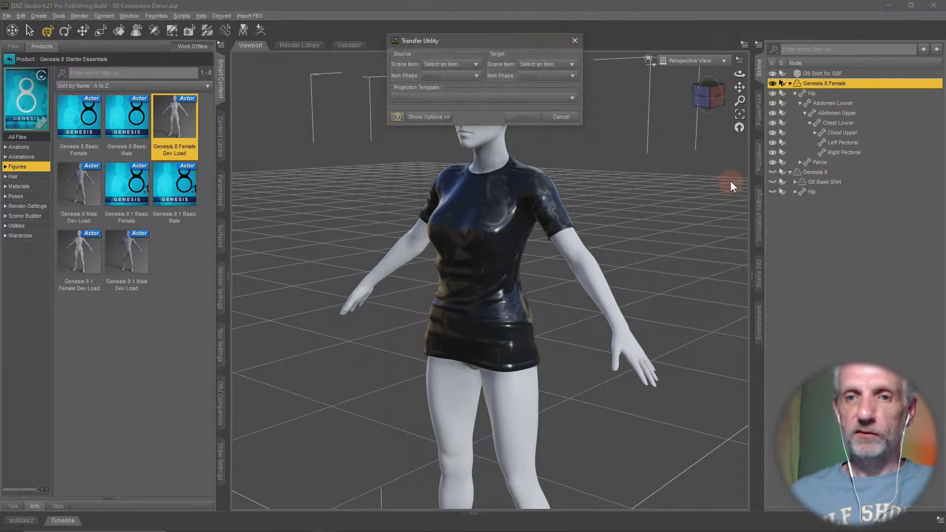
drag(519, 42, 273, 38)
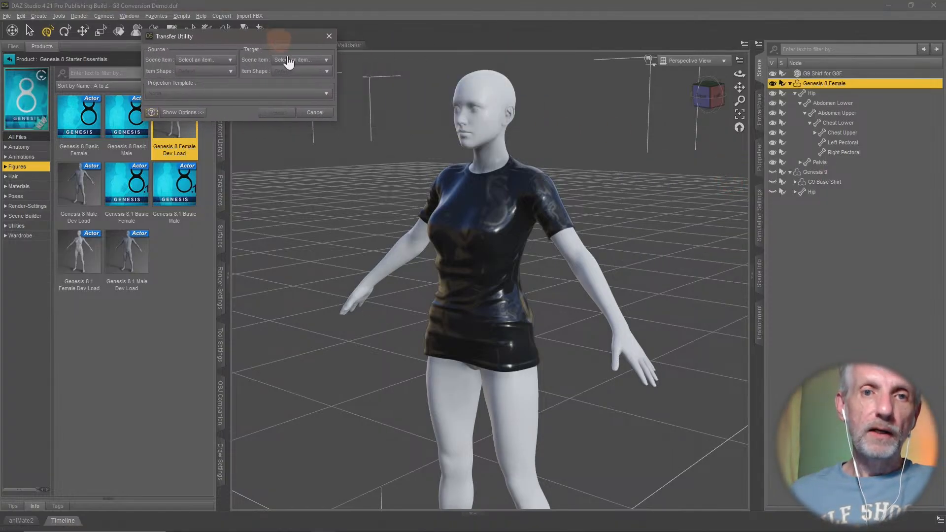
click(181, 113)
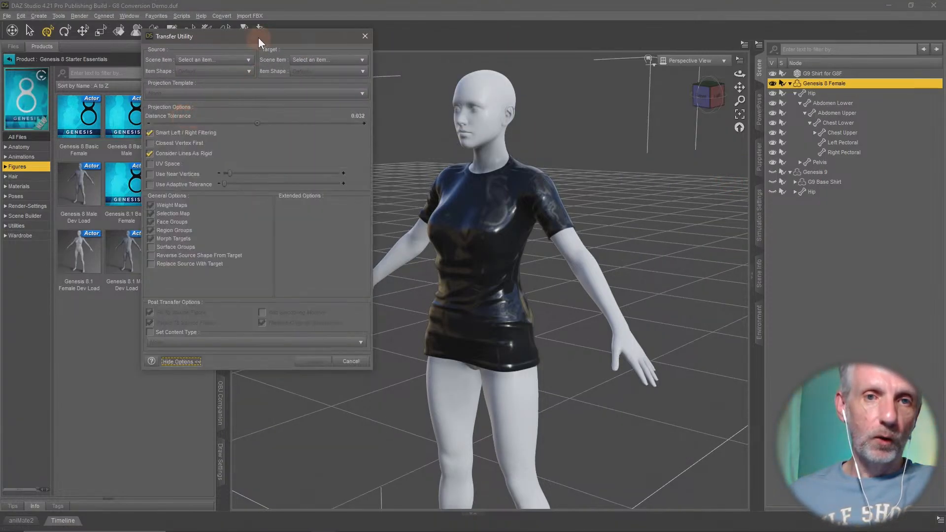
drag(262, 37, 230, 14)
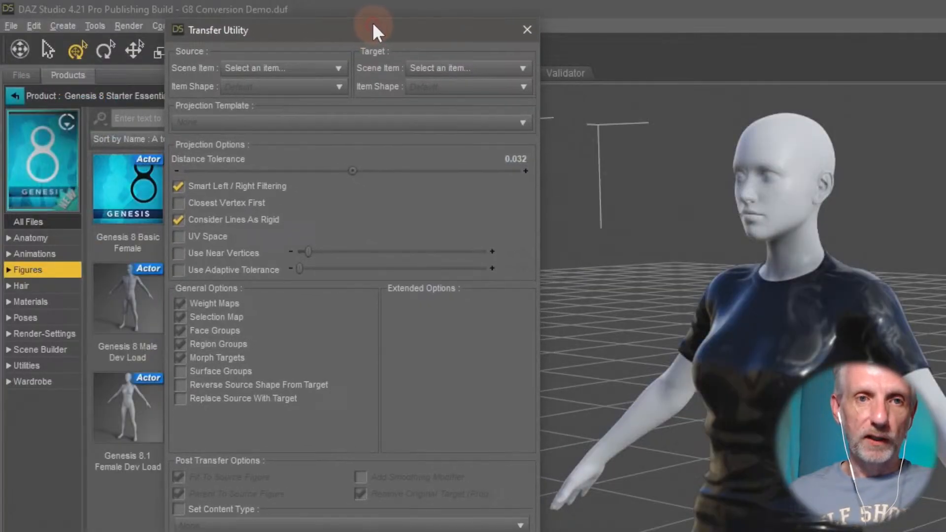
drag(373, 22, 371, 20)
- Transfer the rigging from Genesis 8 Female to G9 Shirt for G8F with Default item shapes, adding a smoothing modifier
click(326, 66)
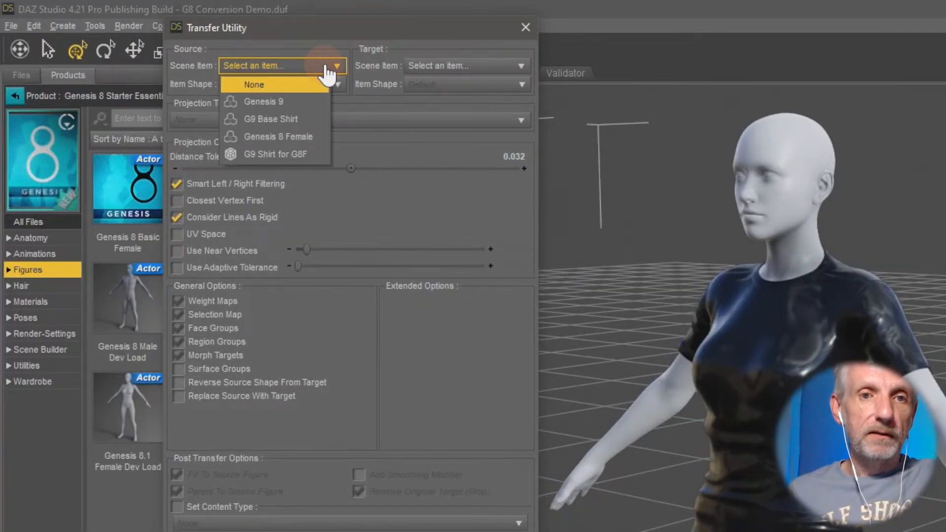
click(316, 137)
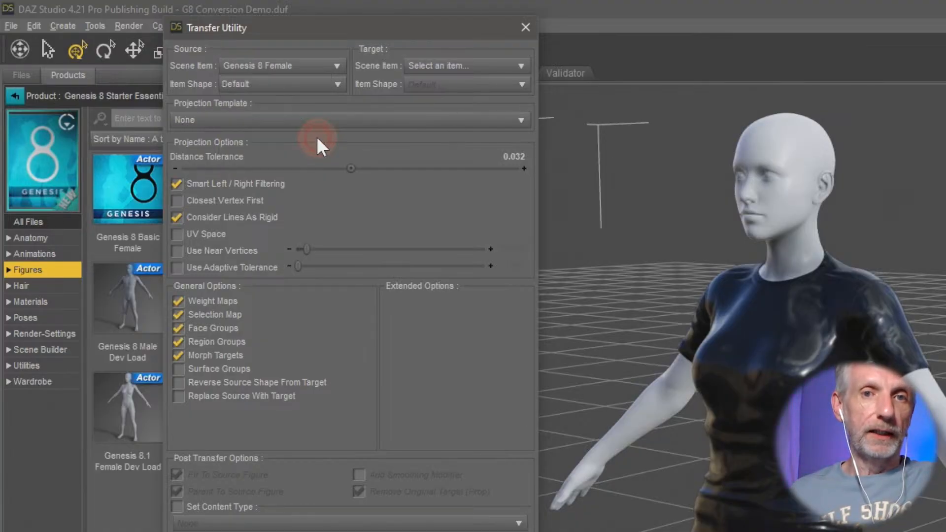
click(476, 66)
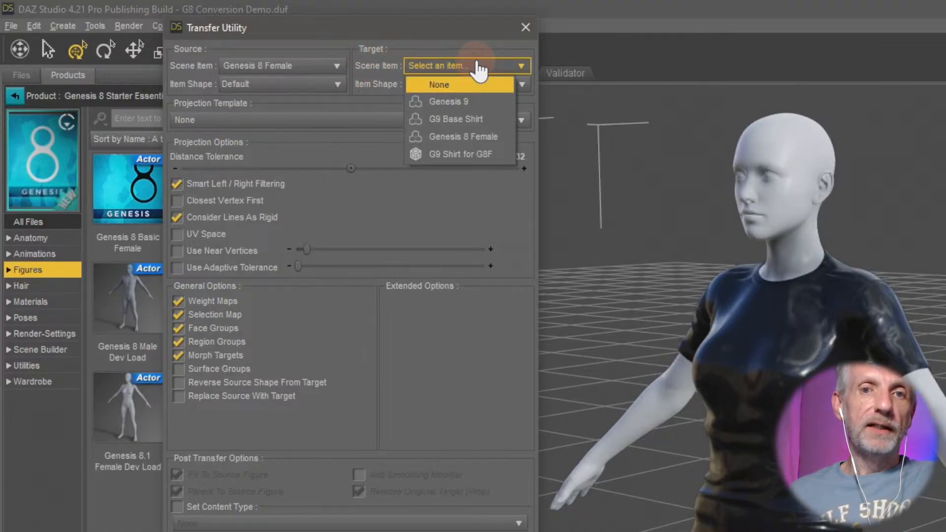
click(502, 158)
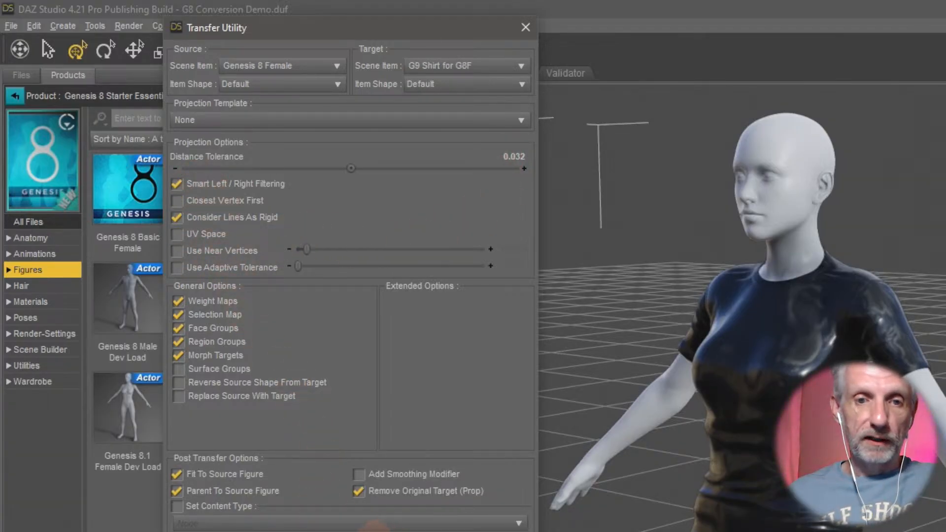
click(394, 476)
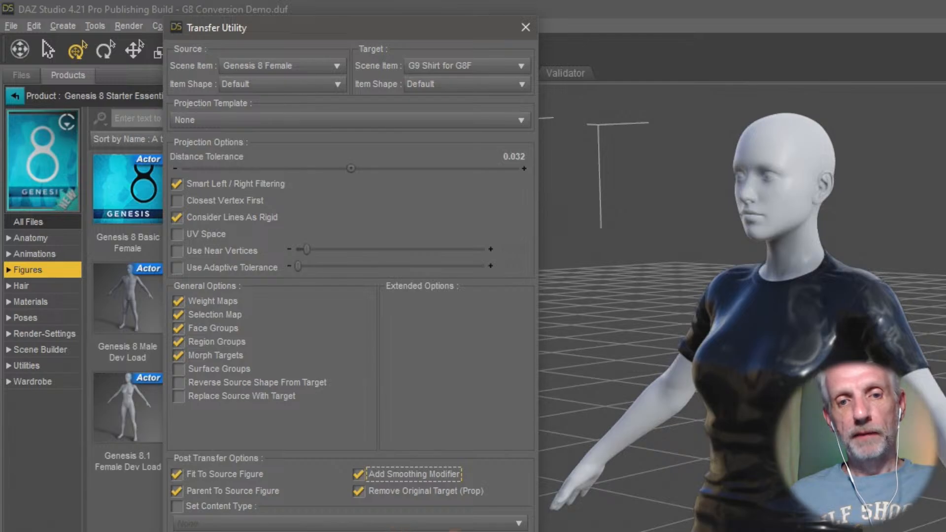
click(454, 531)
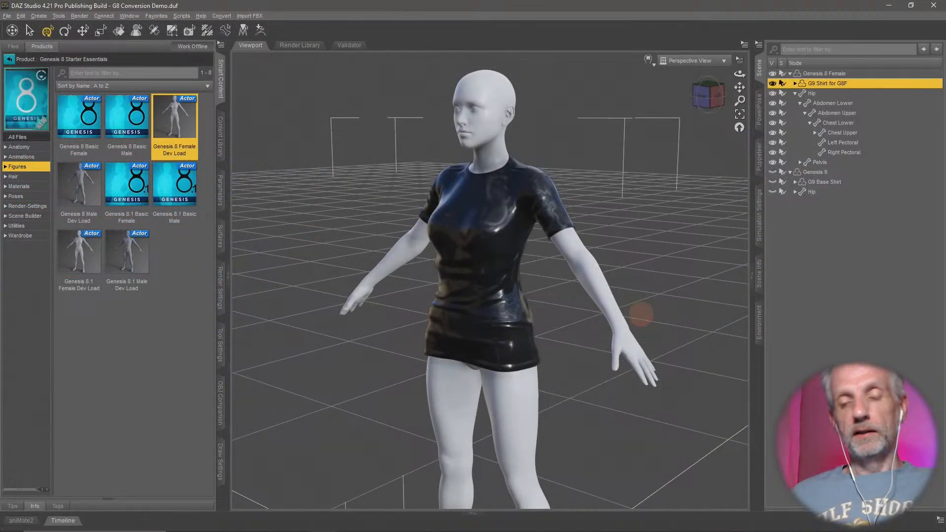
- Twist Genesis 8 Female's torso with PowerPose to test how the fitted shirt follows, and restore the original pose
middle_drag(641, 314, 634, 311)
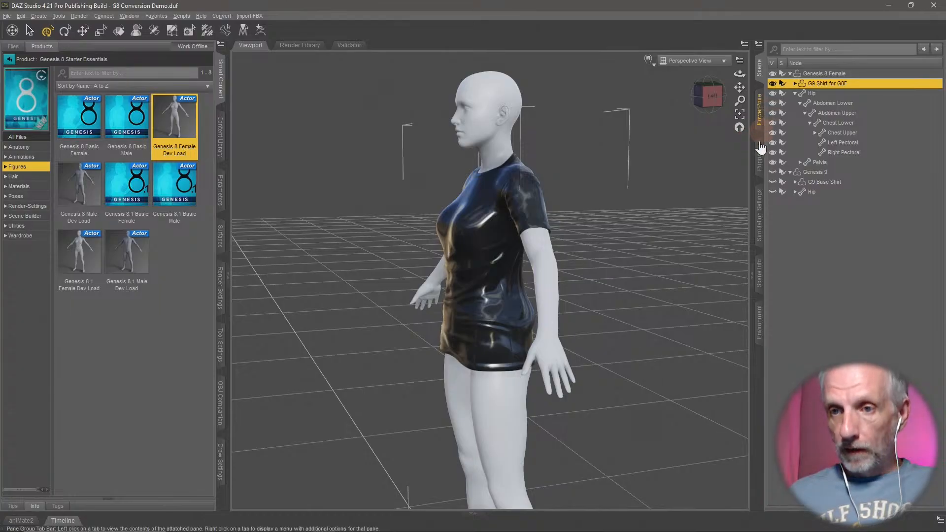
click(759, 161)
click(759, 111)
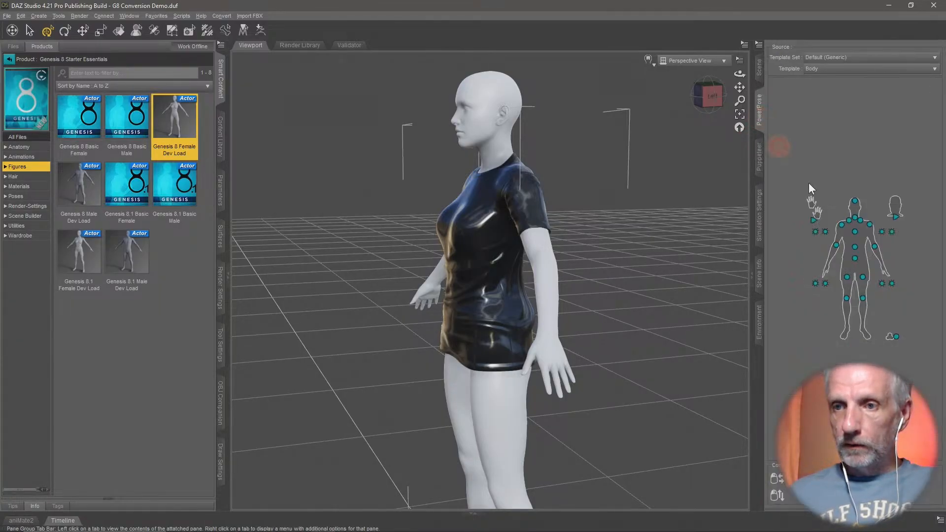
right_click(493, 114)
click(555, 129)
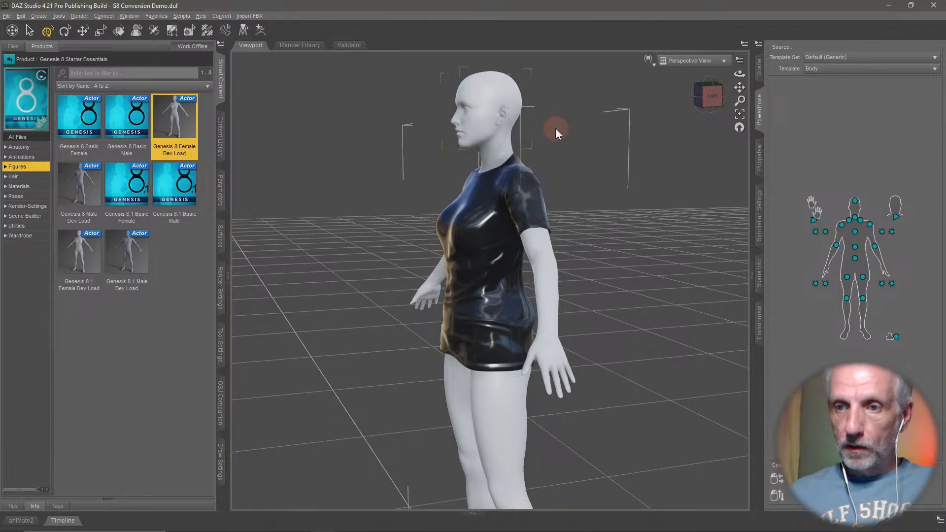
click(833, 234)
drag(832, 234, 929, 235)
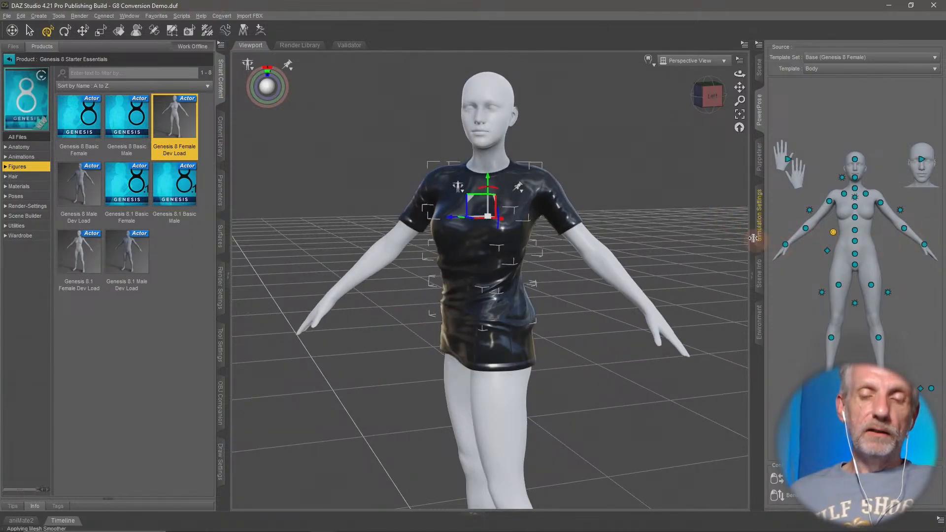
alt+drag(685, 265, 585, 279)
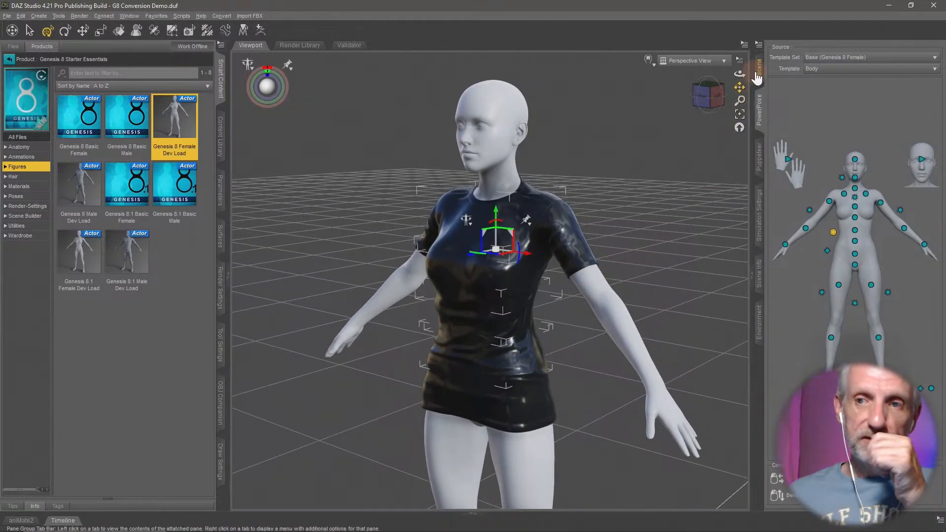
- Select the Genesis 8 Female root and inspect the fitted shirt on the figure
click(759, 66)
click(831, 77)
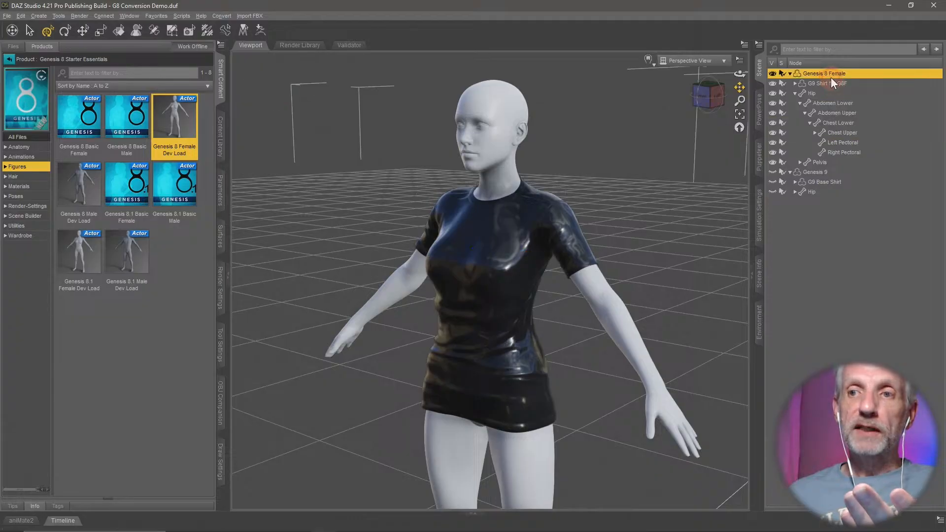
middle_drag(600, 294, 603, 294)
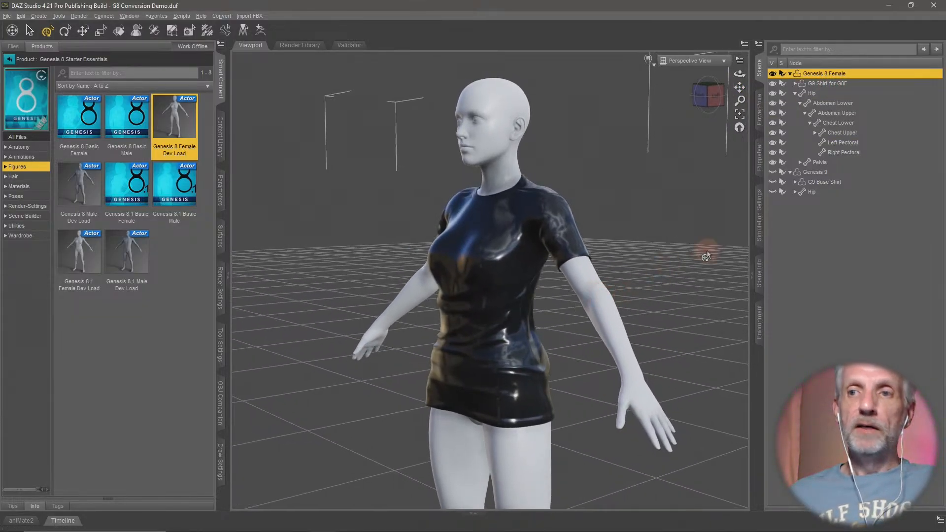
- Open Genesis 8 Female's parameters and list its Actor shapes in the People category
click(220, 195)
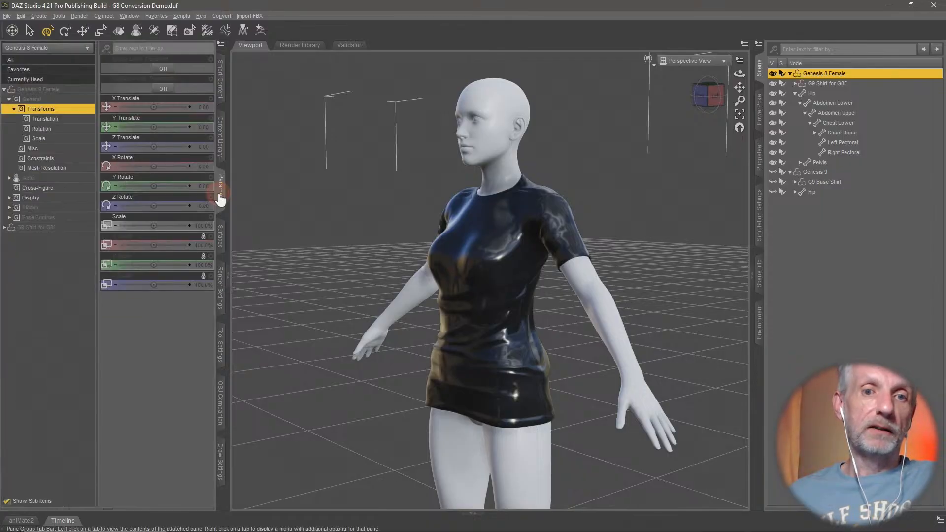
click(69, 179)
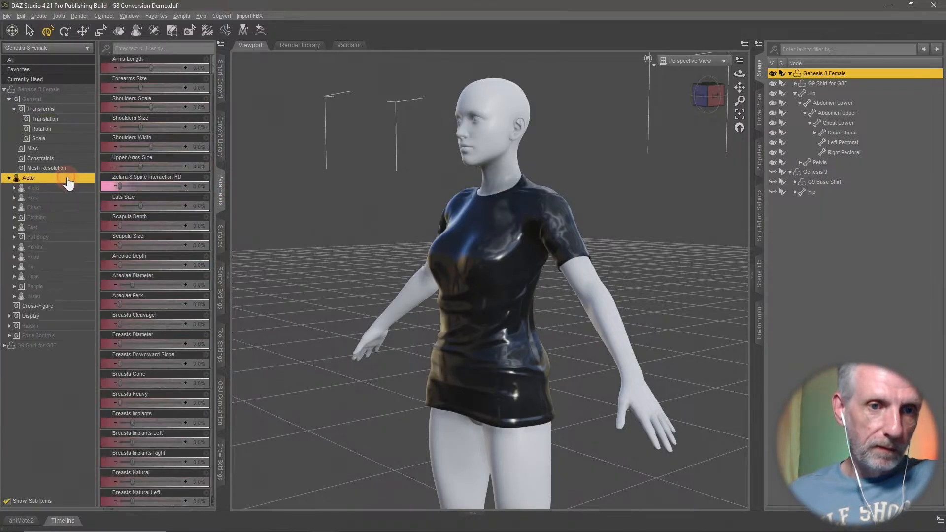
click(70, 287)
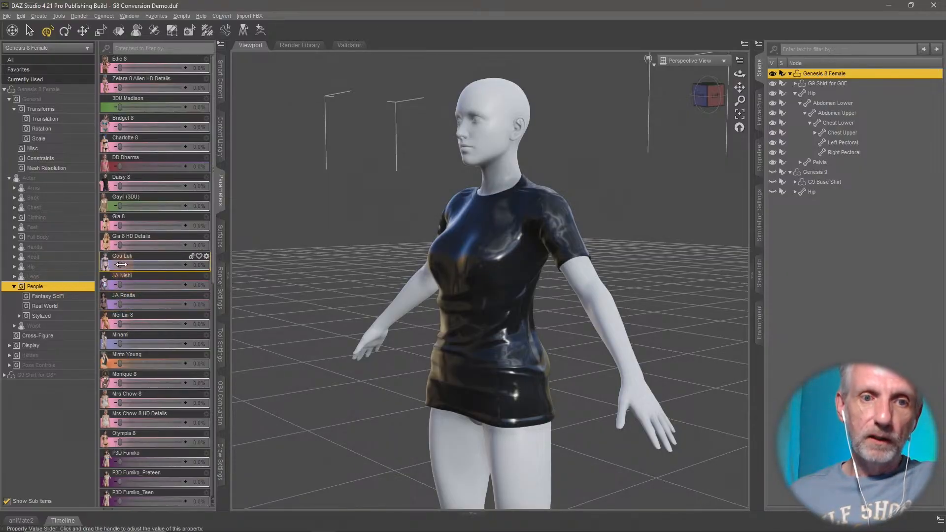
- Test the shirt with the Bridget 8 shape at 100% and with Daisy 8, and return both to 0%
mouse_move(121, 264)
mouse_down()
mouse_move(253, 266)
mouse_move(129, 274)
mouse_move(249, 279)
mouse_move(131, 276)
mouse_up()
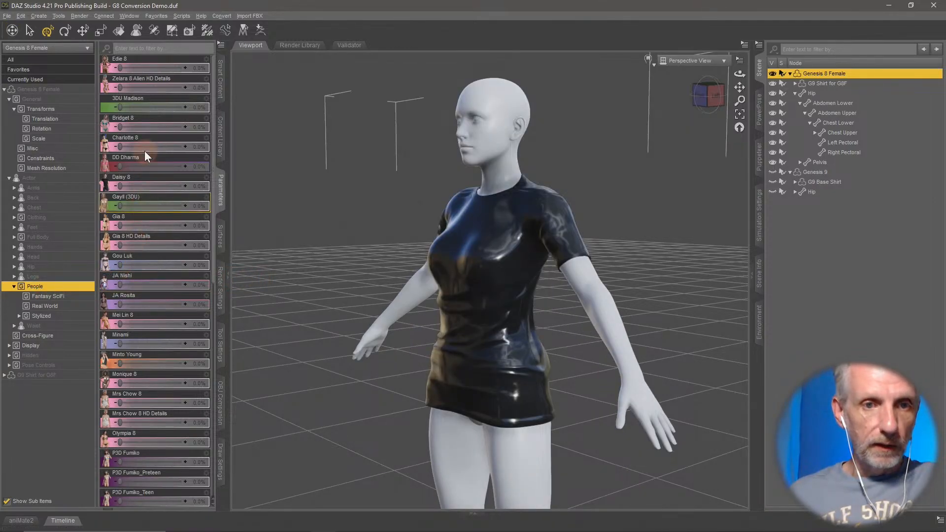
drag(159, 133, 219, 134)
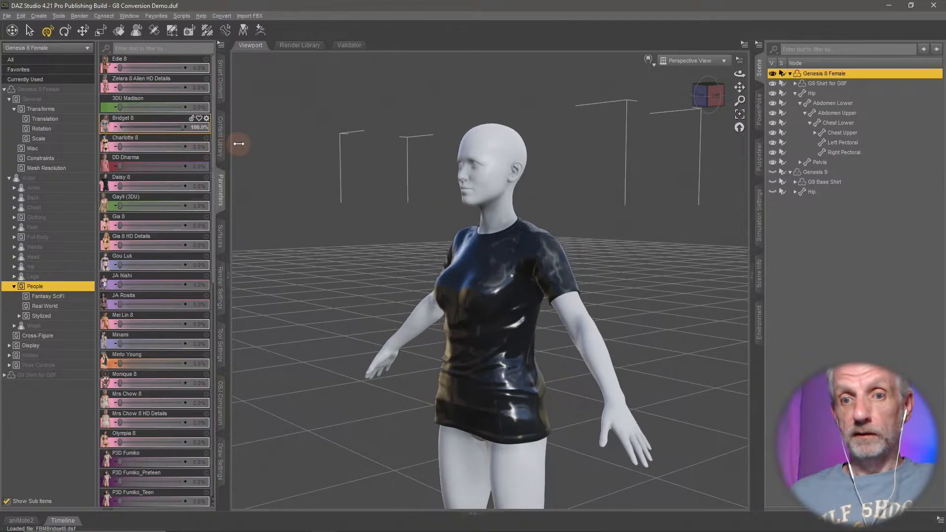
drag(239, 144, 31, 150)
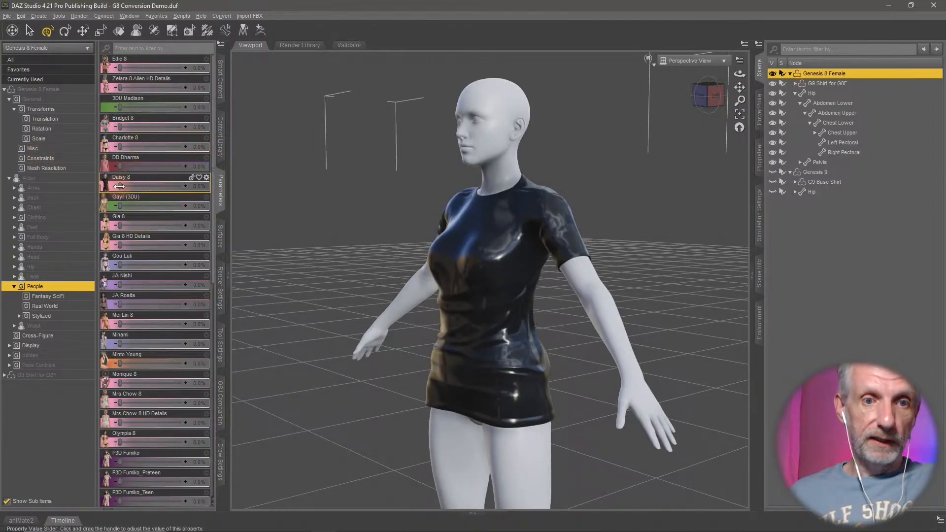
drag(142, 190, 65, 203)
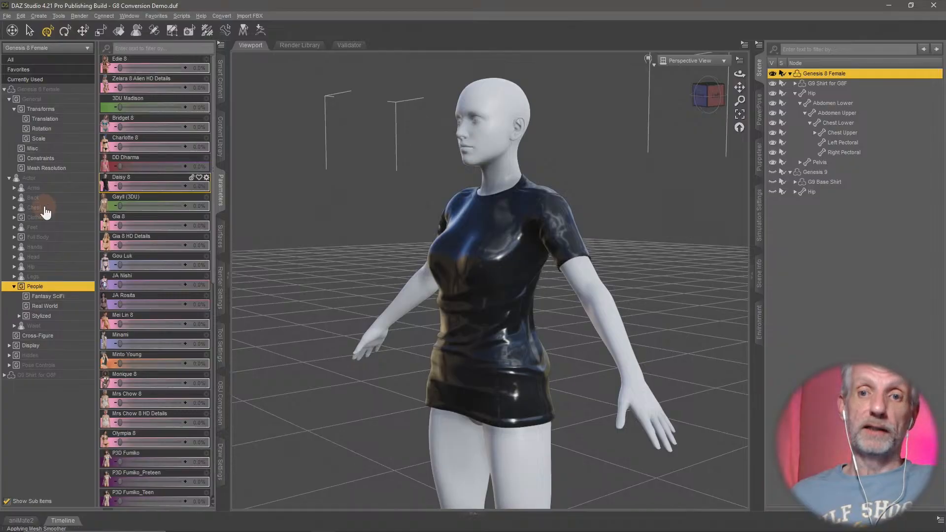
- Try Mrs Chow 8 HD Details and the full Mrs Chow 8 shape at 100%, inspect the shirt, and reset both to 0%
middle_drag(334, 381, 335, 324)
mouse_move(332, 380)
right_down()
mouse_move(354, 387)
mouse_move(335, 388)
right_up()
scroll(330, 380, up, 3)
scroll(329, 380, down, 5)
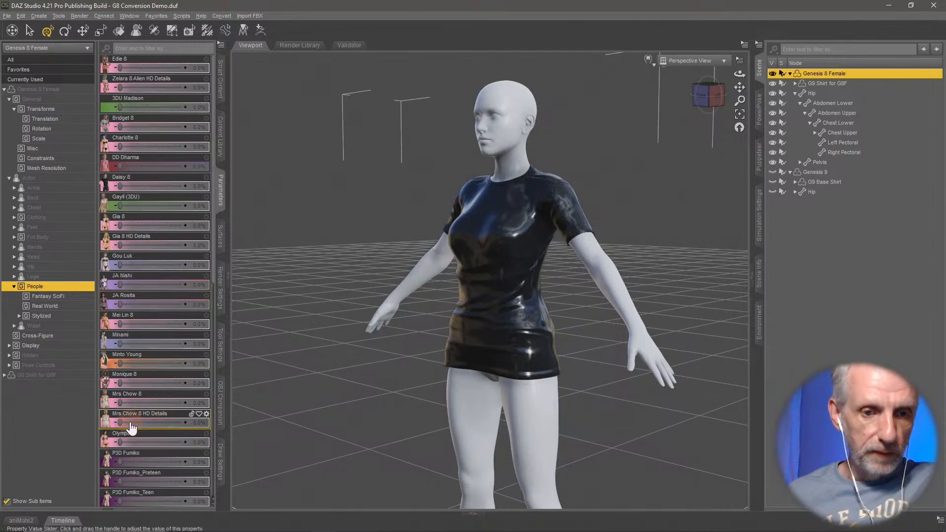
drag(178, 419, 207, 416)
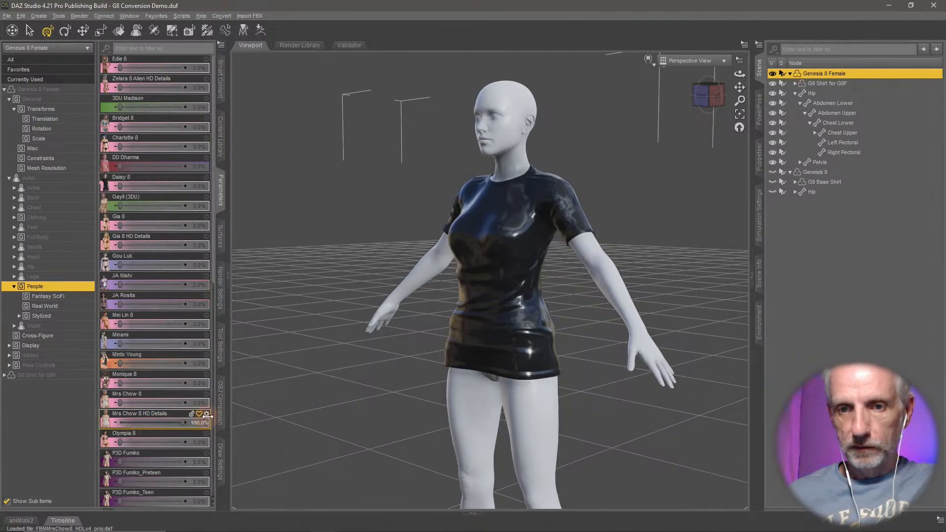
drag(103, 430, 208, 401)
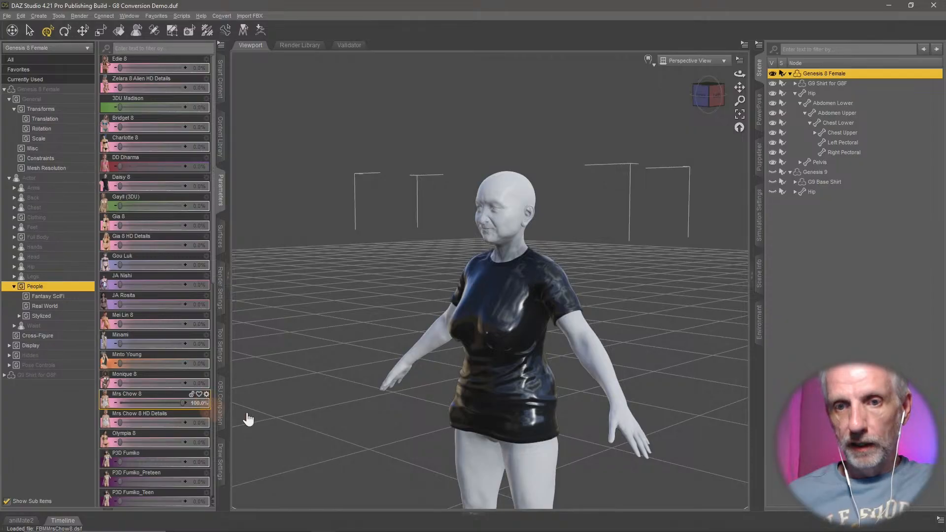
mouse_move(393, 407)
ctrl+alt+right_down()
mouse_move(386, 401)
mouse_move(393, 409)
ctrl+alt+right_up()
mouse_move(393, 408)
ctrl+alt+mouse_down()
mouse_move(386, 401)
mouse_move(392, 413)
ctrl+alt+mouse_up()
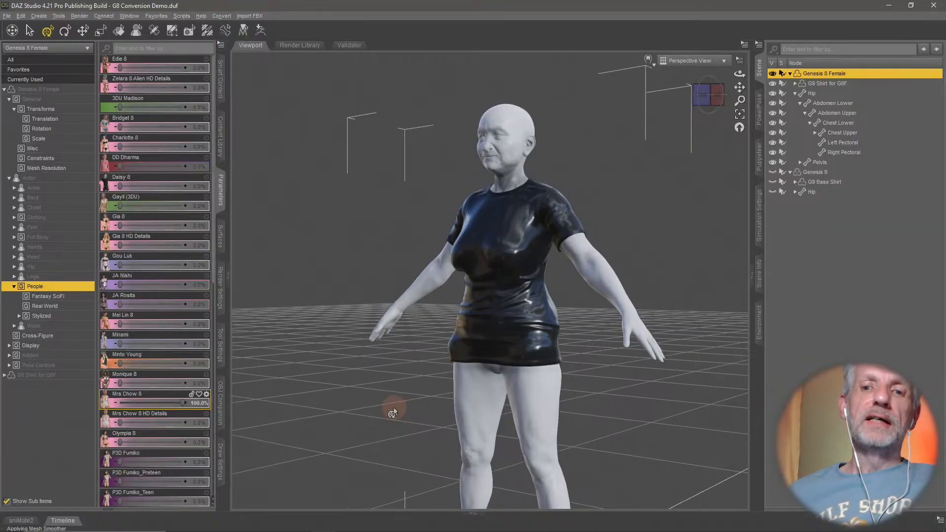
ctrl+alt+drag(522, 350, 541, 363)
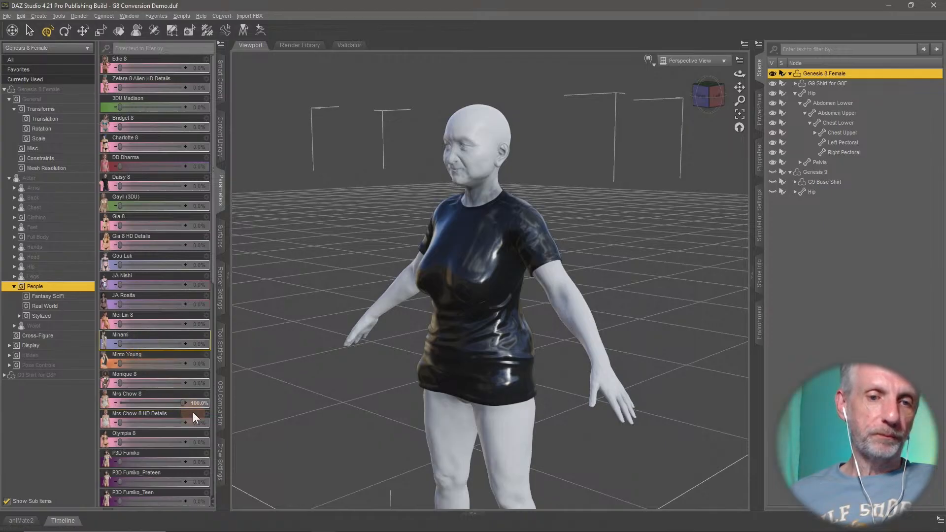
drag(147, 407, 74, 417)
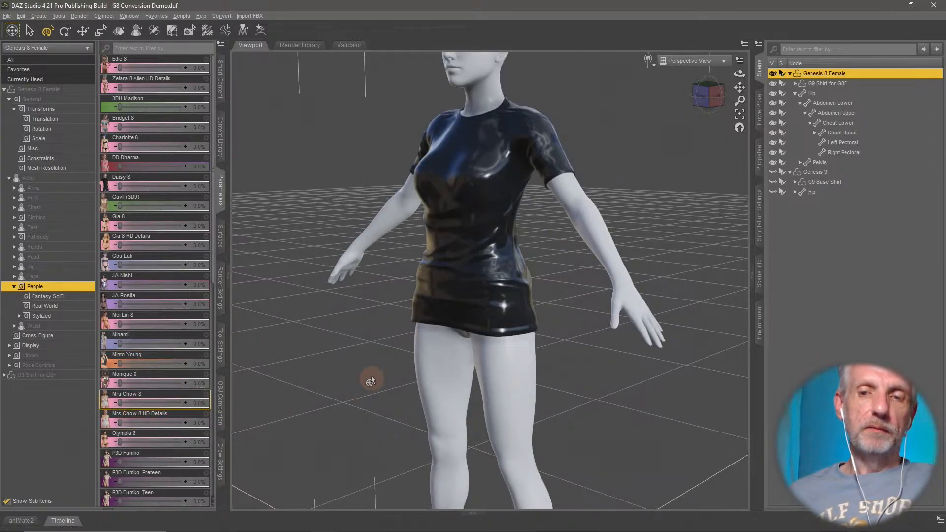
- Set Genesis 8 Female's Sydney 8 shape to 100% and inspect the shirt's fit around the chest
mouse_move(370, 387)
ctrl+alt+mouse_down()
mouse_move(372, 374)
mouse_move(378, 390)
ctrl+alt+mouse_up()
ctrl+alt+right_drag(379, 389, 383, 409)
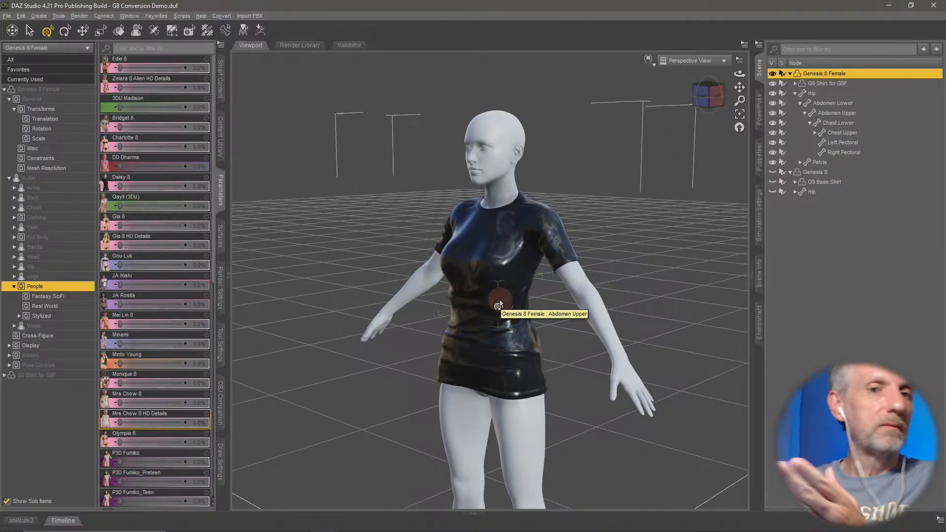
middle_drag(412, 315, 409, 312)
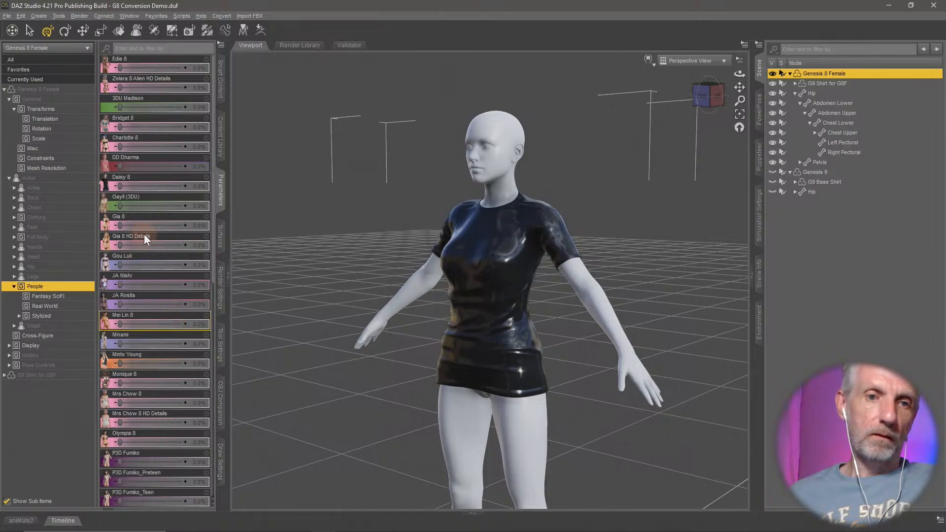
scroll(154, 238, down, 5)
scroll(154, 240, down, 4)
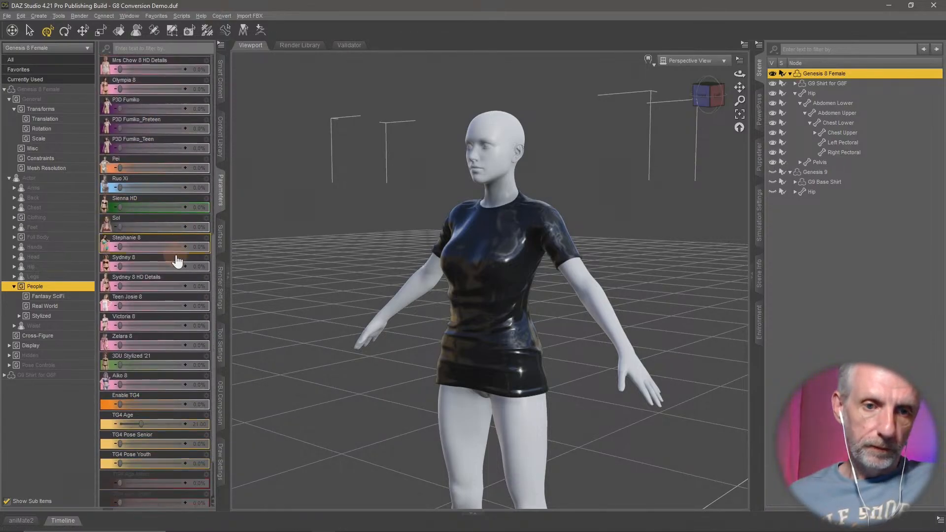
scroll(187, 277, down, 3)
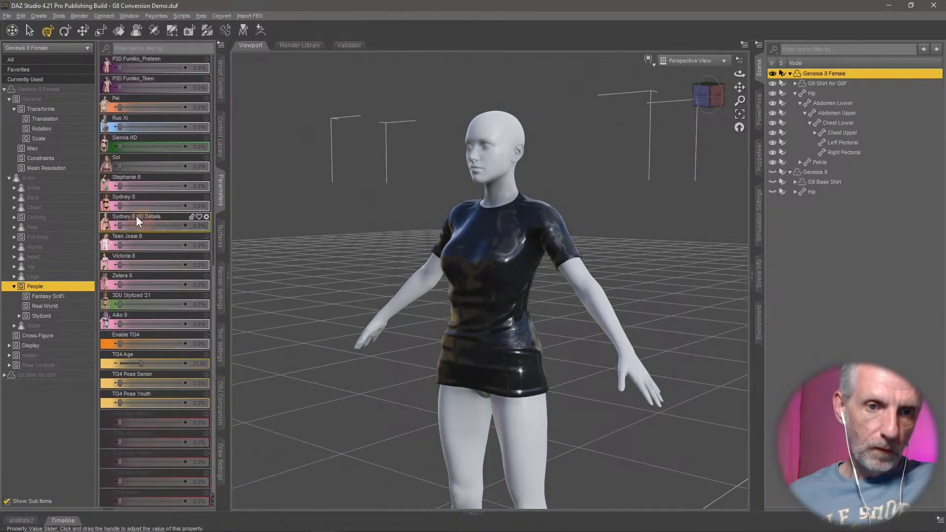
drag(180, 211, 244, 212)
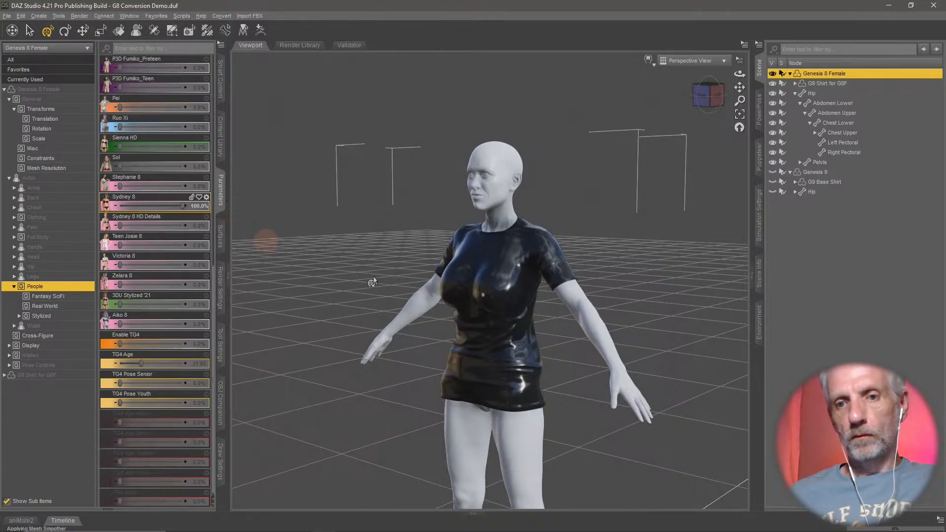
middle_drag(454, 304, 436, 339)
scroll(445, 304, up, 2)
scroll(448, 304, up, 2)
scroll(433, 320, down, 2)
scroll(431, 321, up, 3)
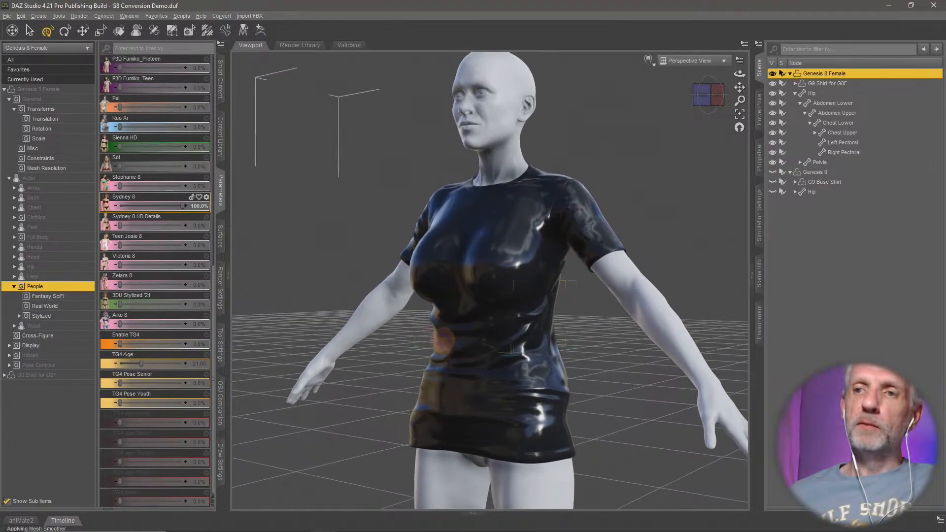
- Set the Mesh Smoothing iterations of G9 Shirt for G8F to 100 and inspect the fabric
click(846, 84)
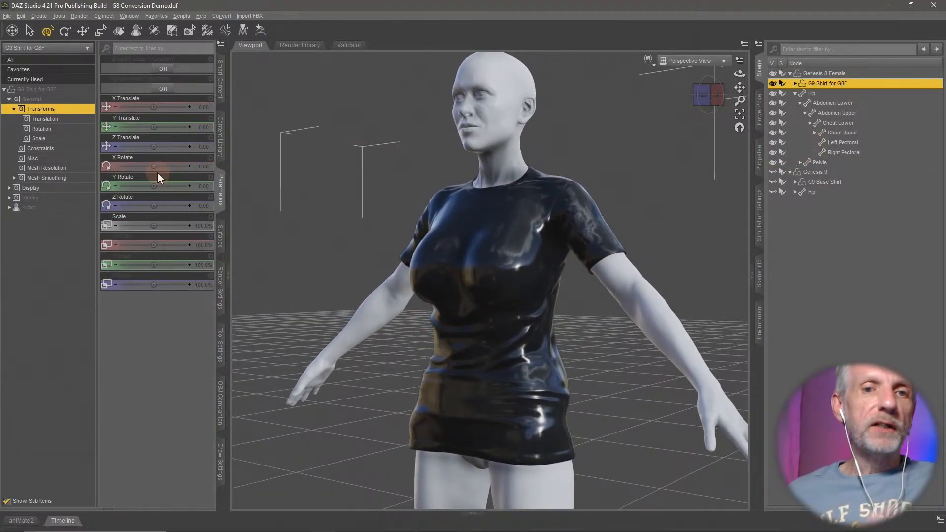
click(47, 178)
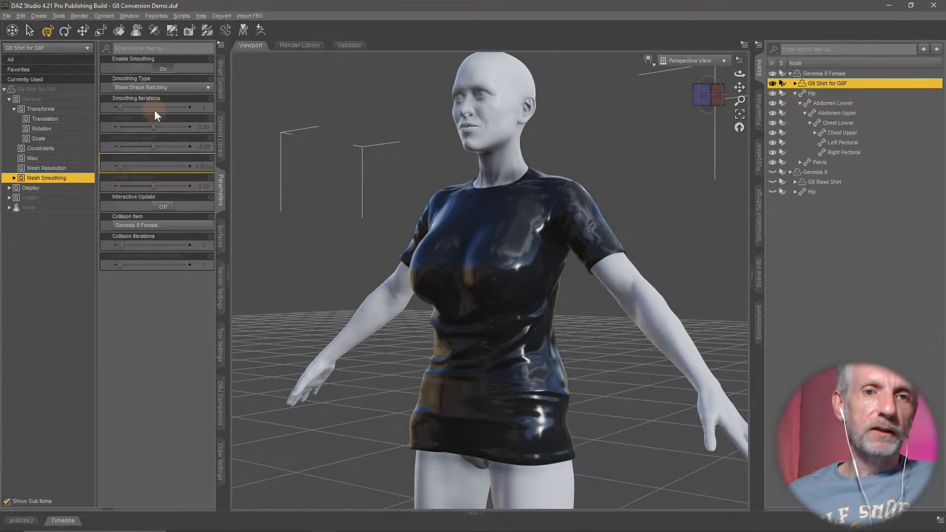
click(204, 107)
text(1)
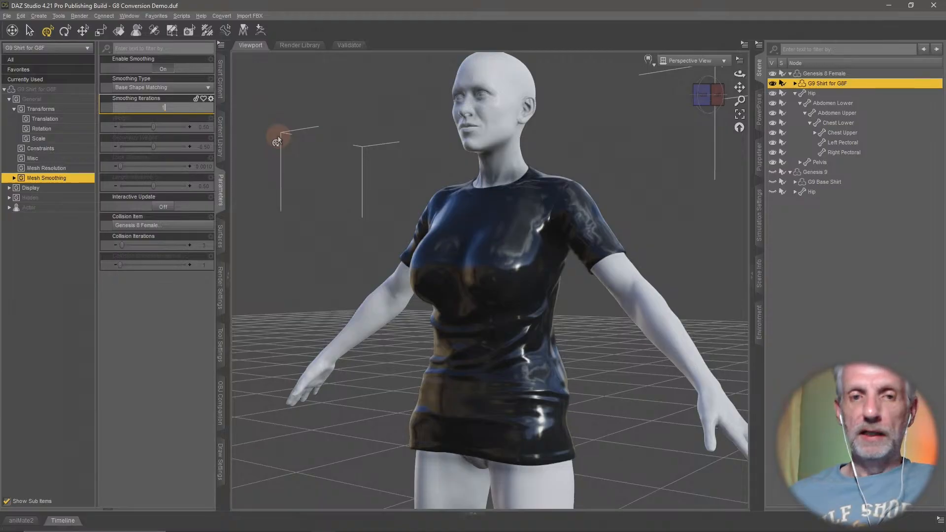
text(00)
key(Return)
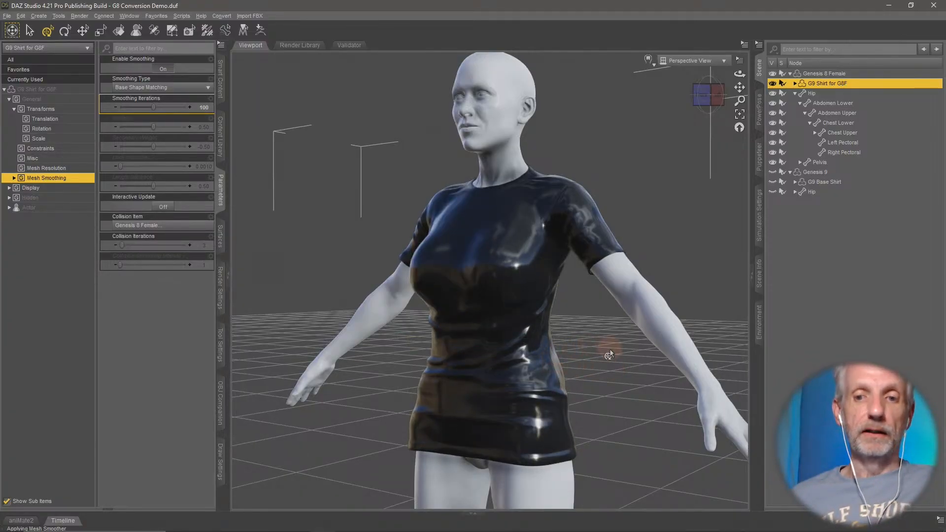
ctrl+alt+drag(609, 348, 525, 303)
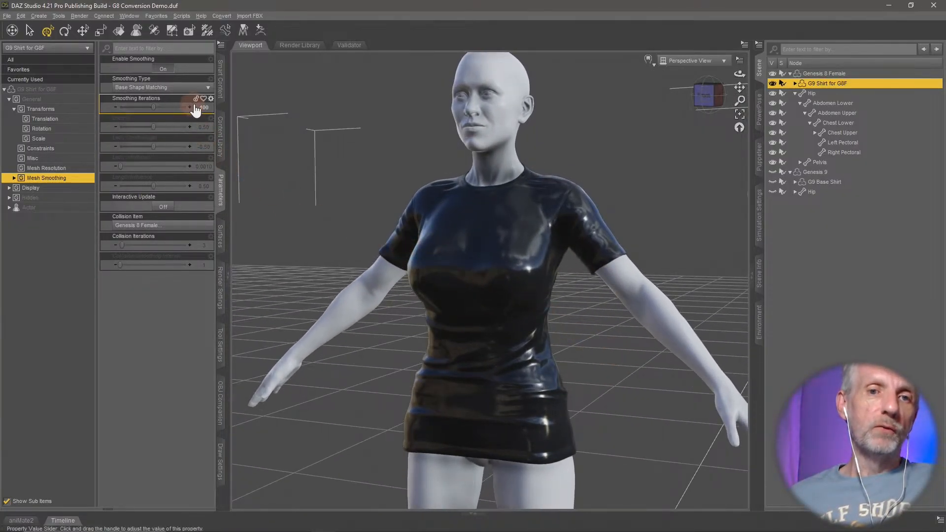
- Change the shirt's smoothing type to Generic and inspect the chest and folds from several angles
click(186, 89)
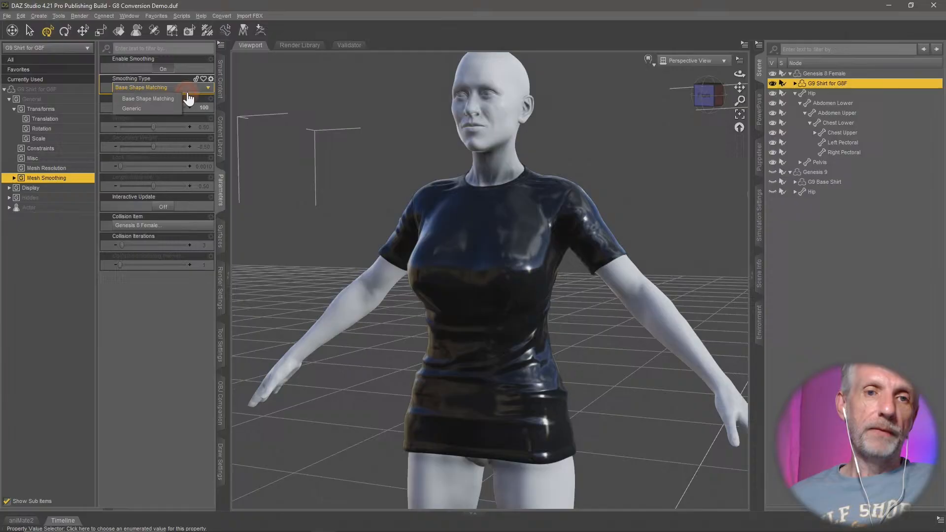
click(155, 109)
ctrl+alt+drag(495, 279, 675, 351)
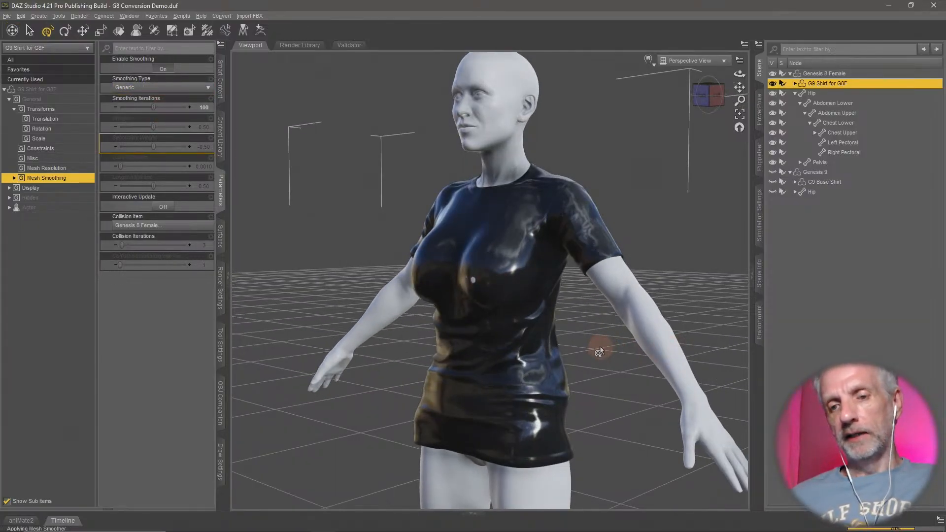
ctrl+alt+drag(599, 353, 615, 357)
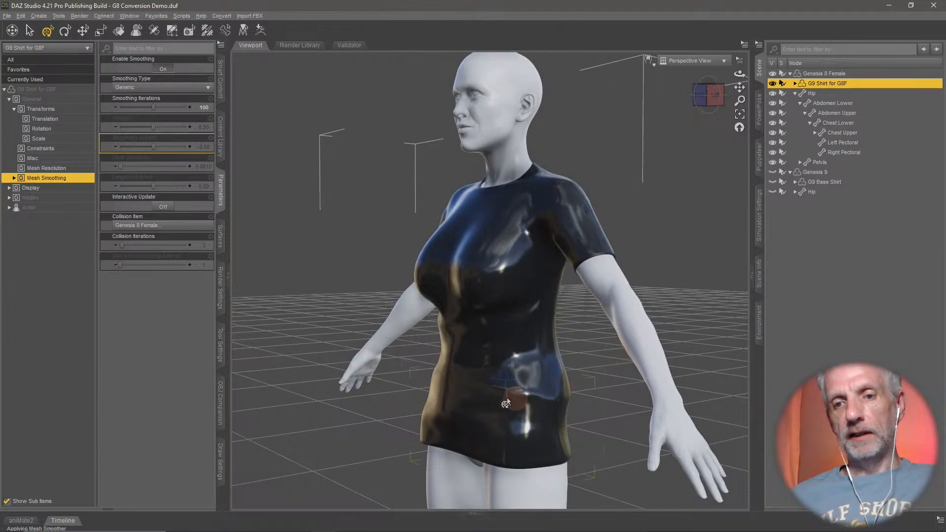
ctrl+alt+drag(473, 368, 471, 366)
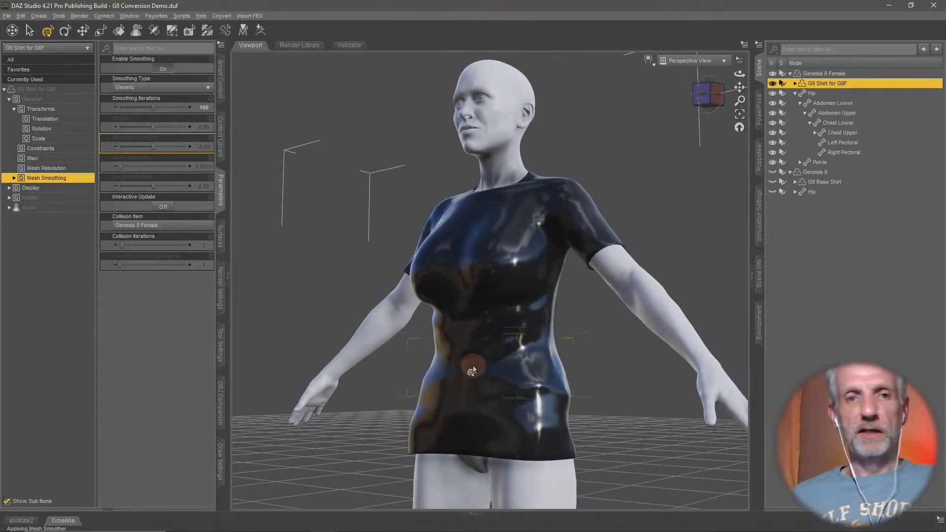
click(176, 91)
click(263, 96)
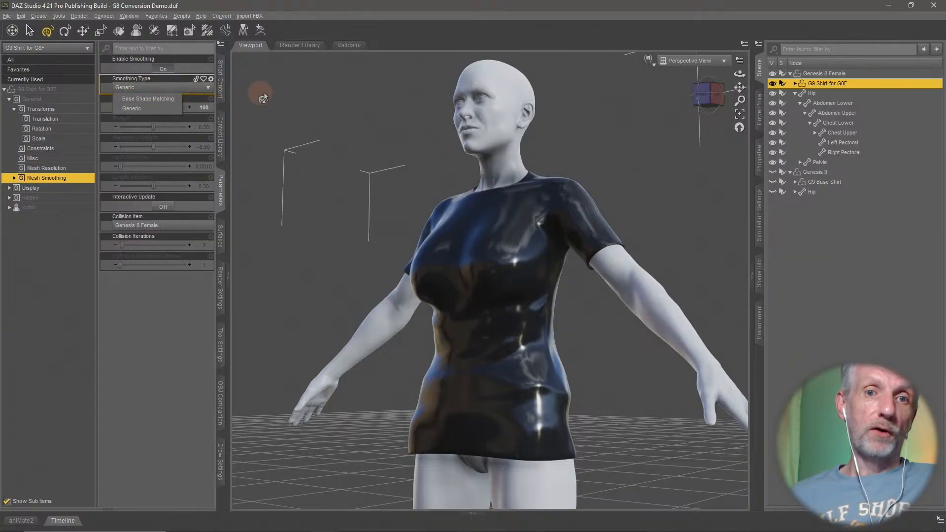
click(397, 11)
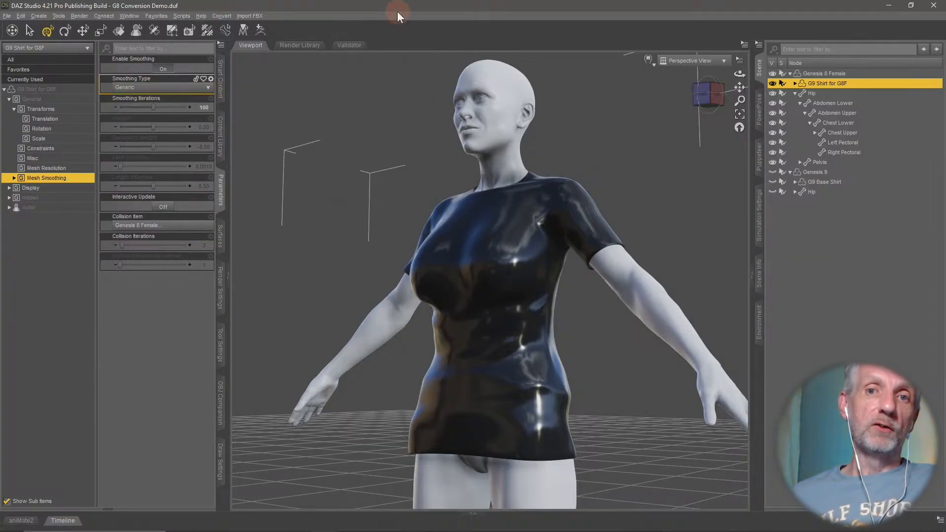
ctrl+alt+drag(396, 215, 517, 269)
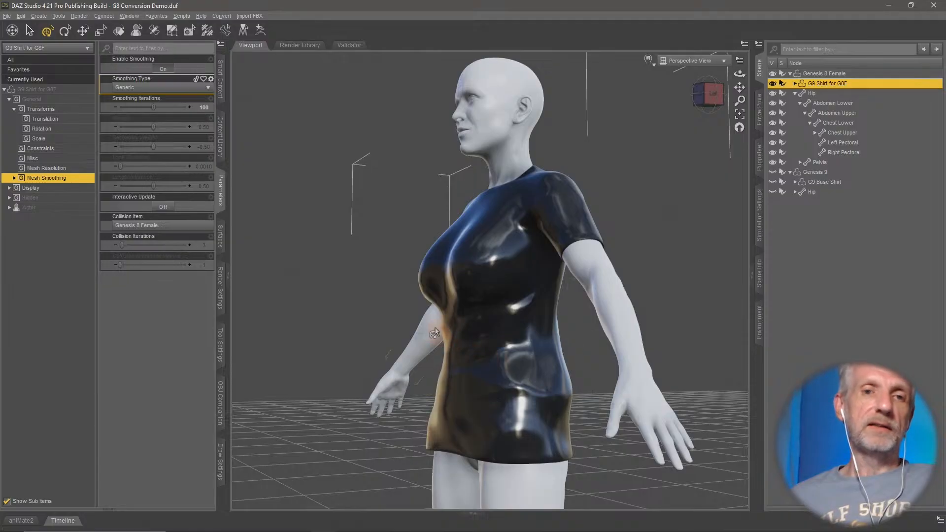
ctrl+alt+drag(434, 333, 339, 272)
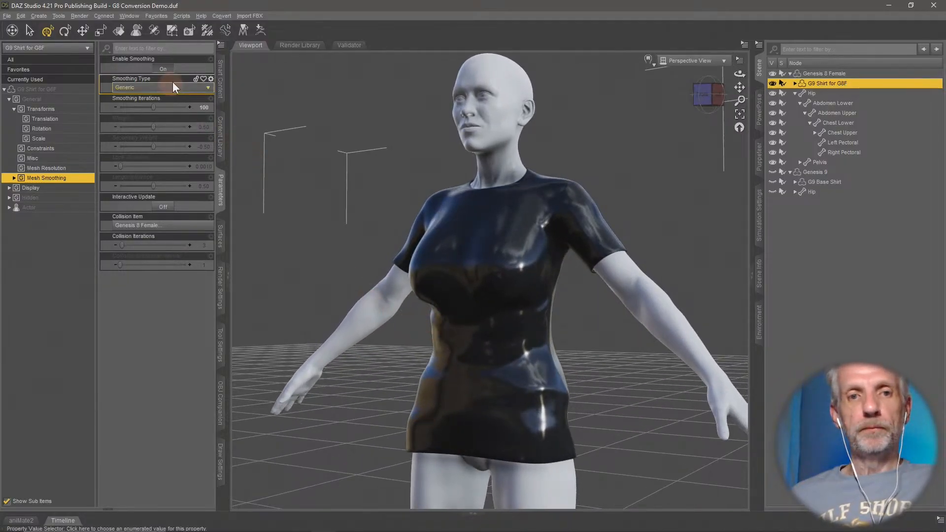
- Disable the shirt's mesh smoothing and compare its unsmoothed shape on the figure
click(163, 69)
ctrl+alt+drag(390, 241, 388, 247)
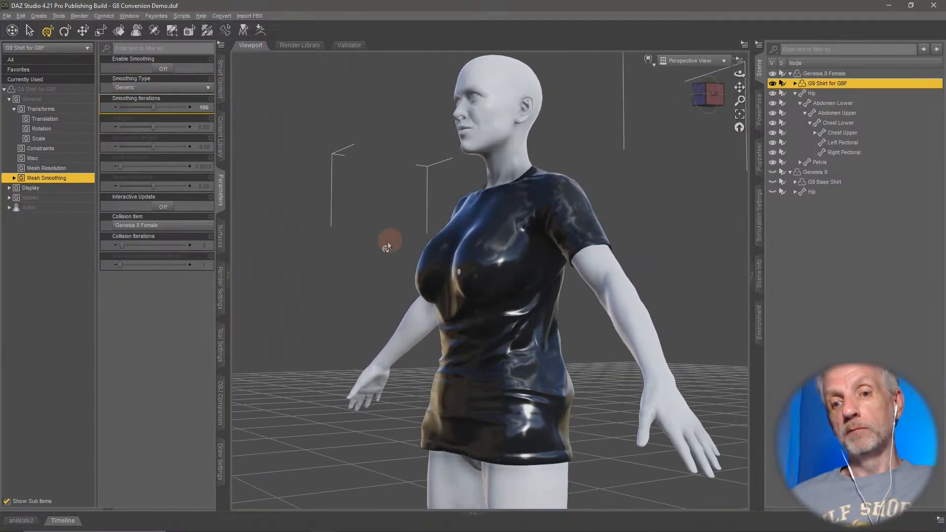
ctrl+alt+drag(481, 321, 283, 179)
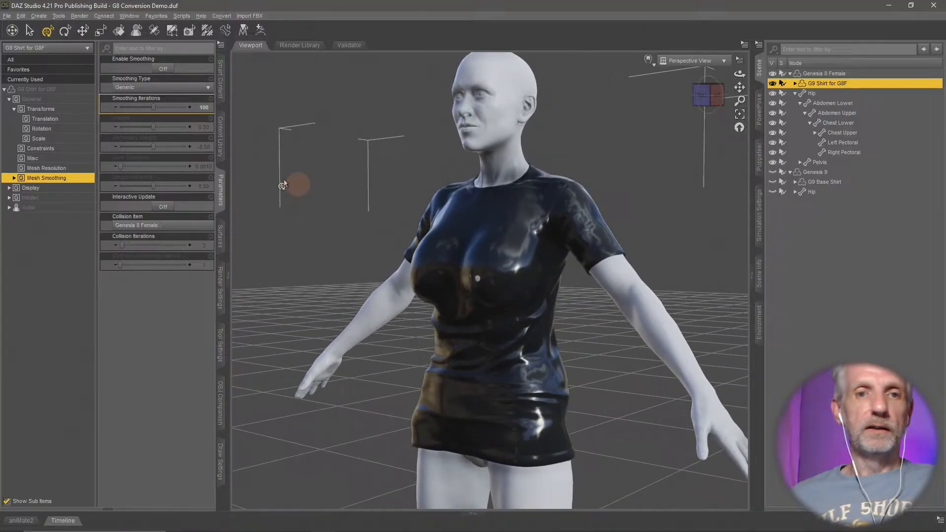
- Re-enable the shirt's mesh smoothing and set its smoothing type to Base Shape Matching
click(163, 69)
click(174, 87)
click(146, 99)
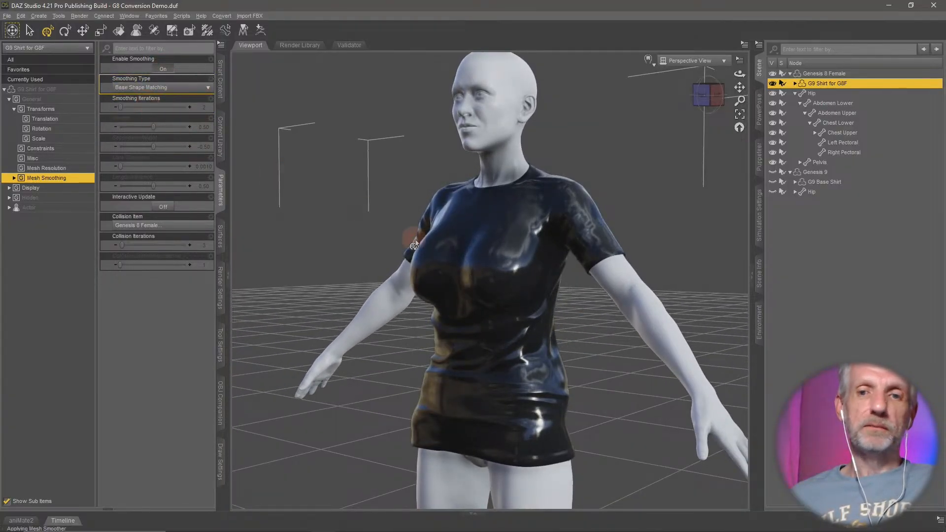
- Set the Sydney 8 character shape on Genesis 8 Female to 0% to return it to its base shape
ctrl+alt+drag(479, 295, 479, 291)
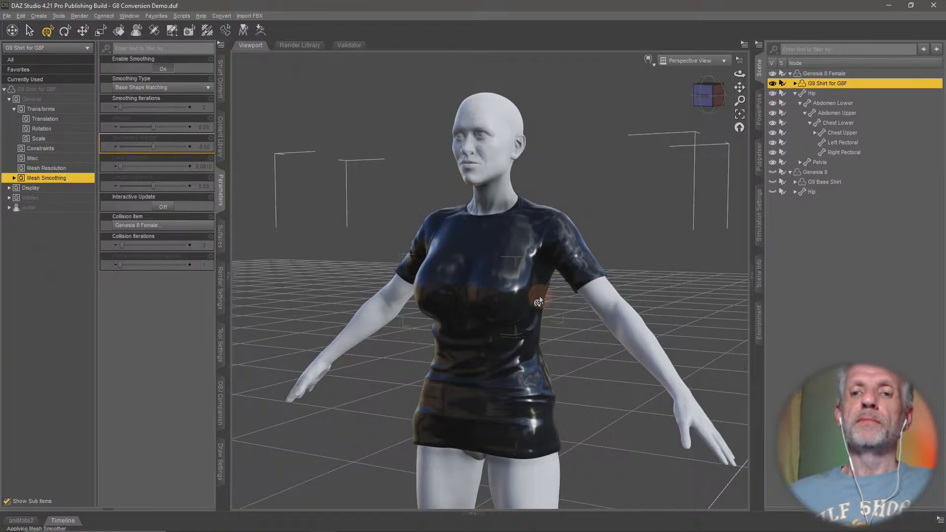
alt+drag(480, 288, 541, 295)
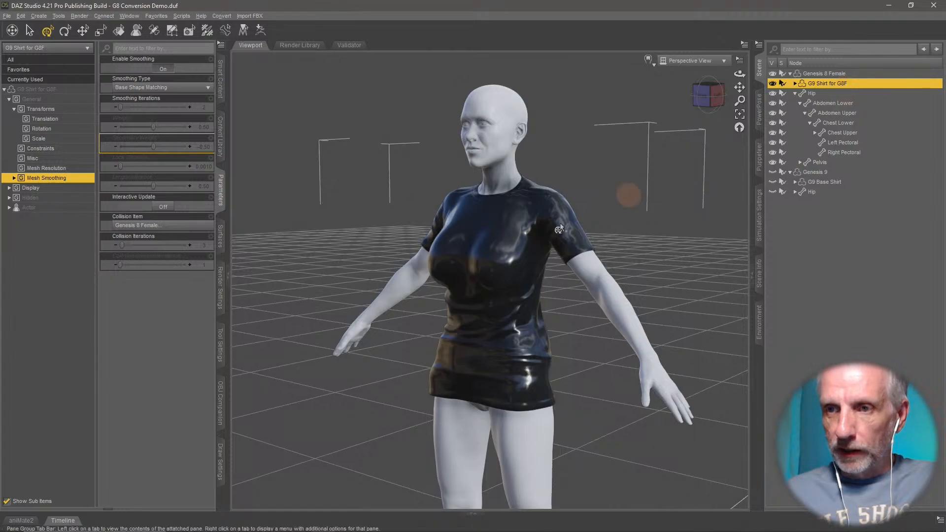
click(222, 145)
click(227, 195)
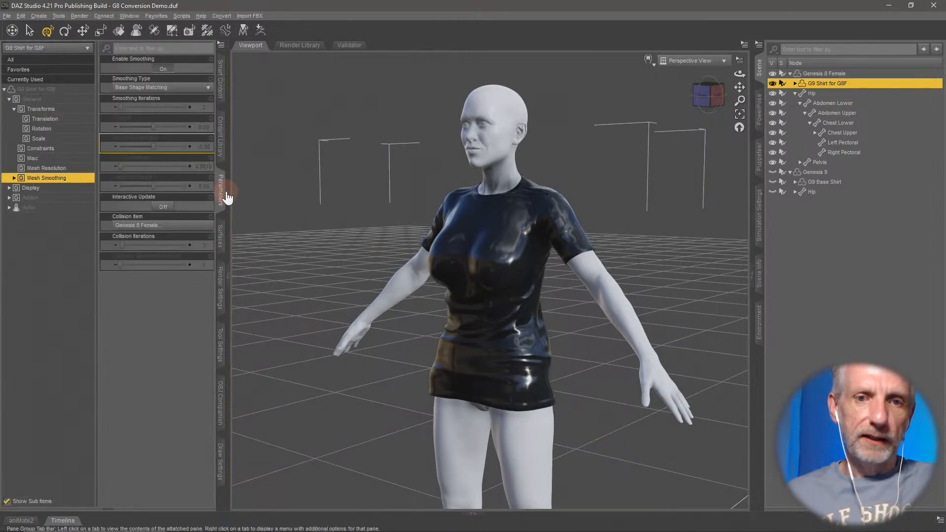
click(74, 81)
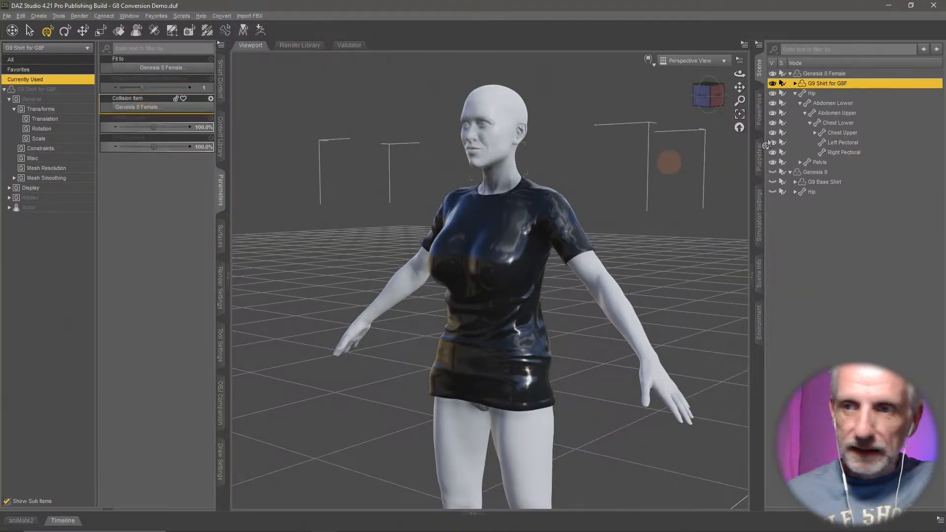
click(843, 73)
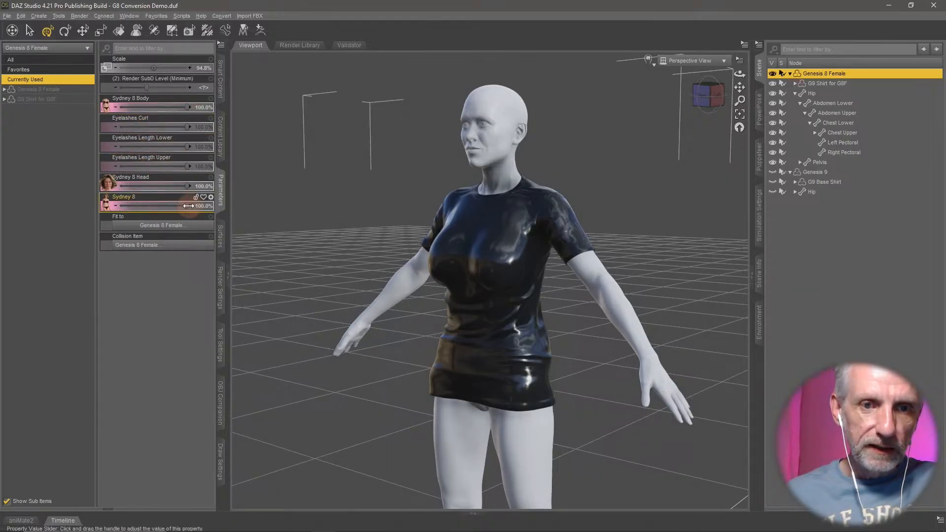
drag(188, 205, 114, 206)
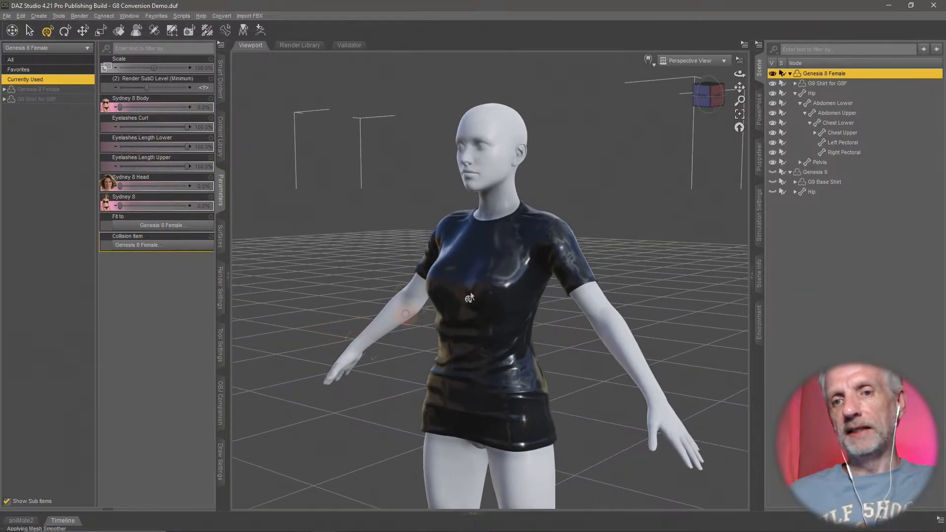
click(508, 274)
key(Delete)
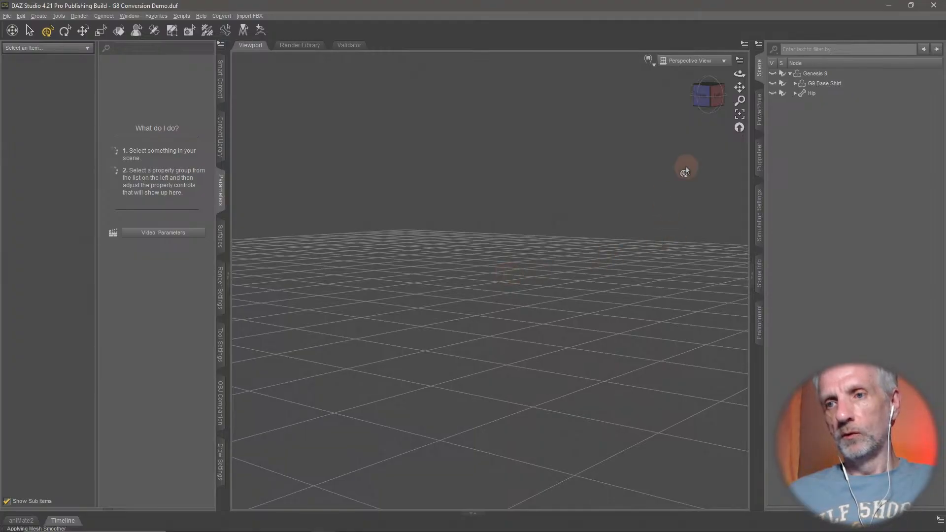
key(ctrl+z)
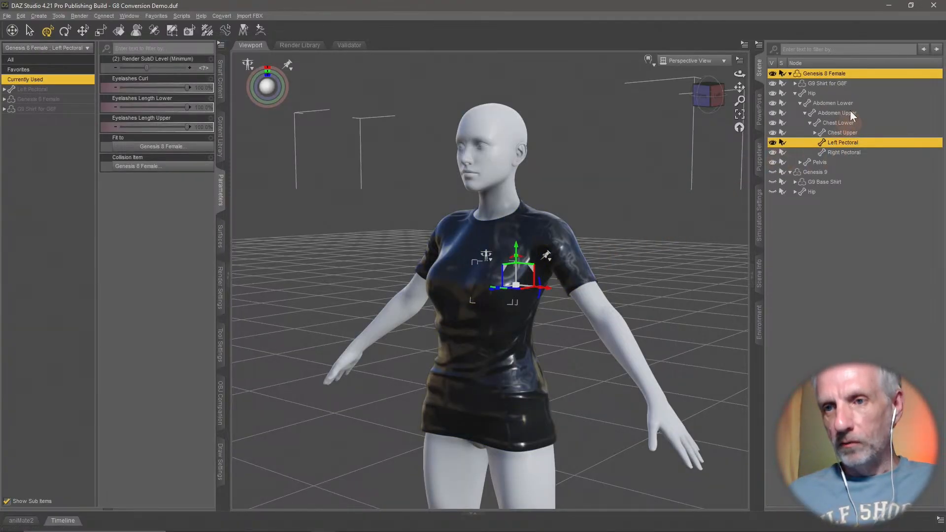
- Delete the converted G9 Shirt for G8F from the scene and hide the Genesis 8 Female figure
click(840, 85)
key(Delete)
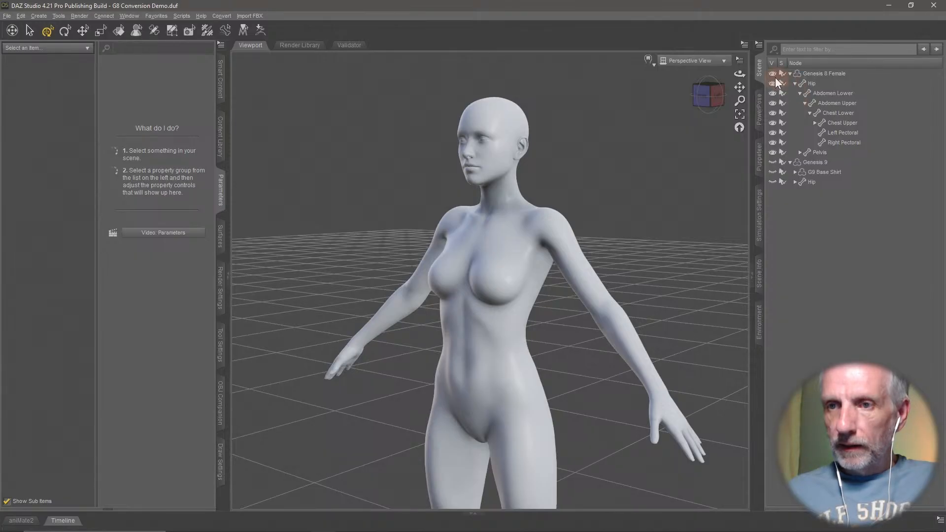
click(772, 73)
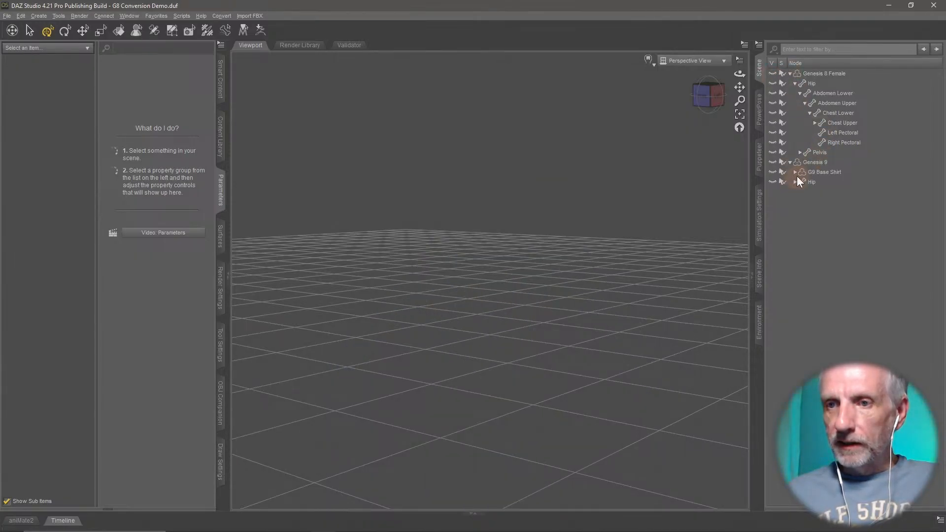
- Show Genesis 9 with its G9 Base Shirt and delete the Genesis 8 Female figure from the scene
click(772, 162)
click(825, 161)
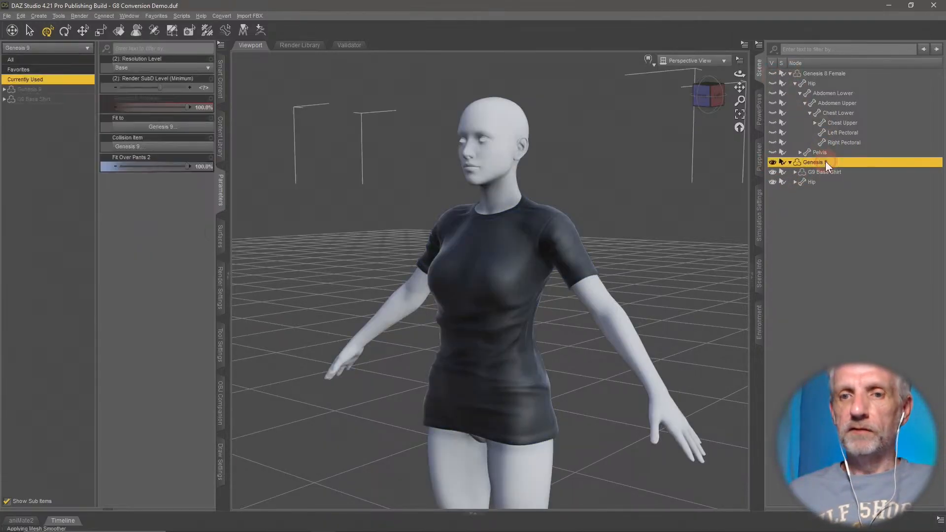
mouse_move(599, 289)
middle_down()
mouse_move(600, 270)
mouse_move(605, 287)
mouse_move(611, 278)
middle_up()
scroll(599, 289, up, 1)
scroll(599, 289, down, 1)
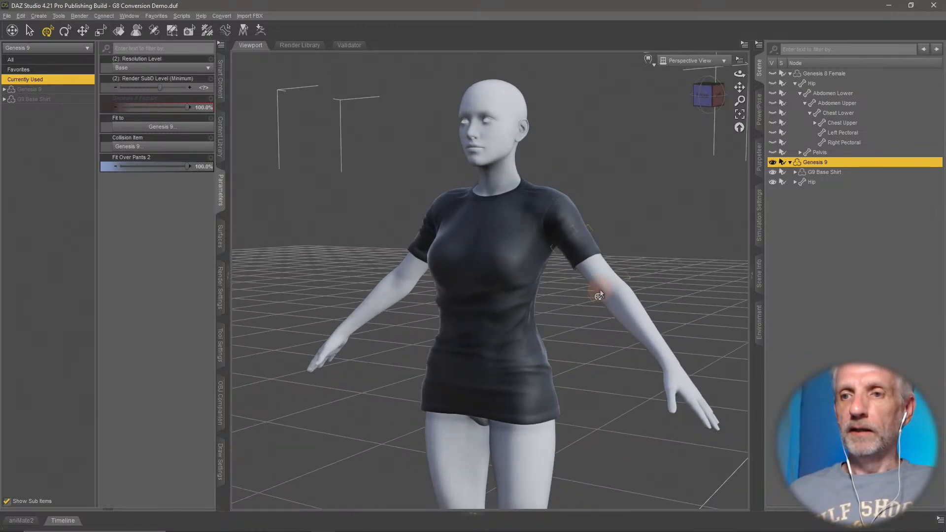
click(845, 73)
key(Delete)
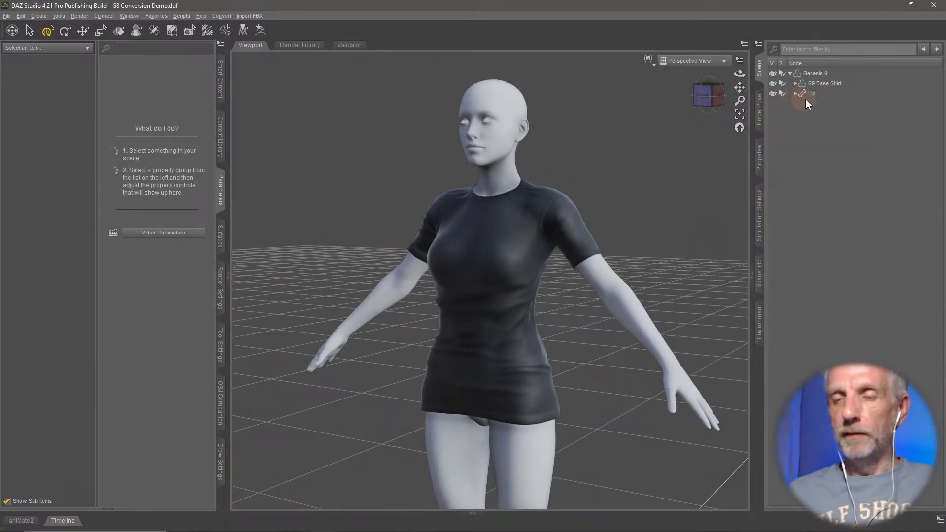
- In Genesis 9's hidden clone shapes, set the Genesis 8 Female clone to 0% and the Genesis 8 Male clone to 100%
click(822, 76)
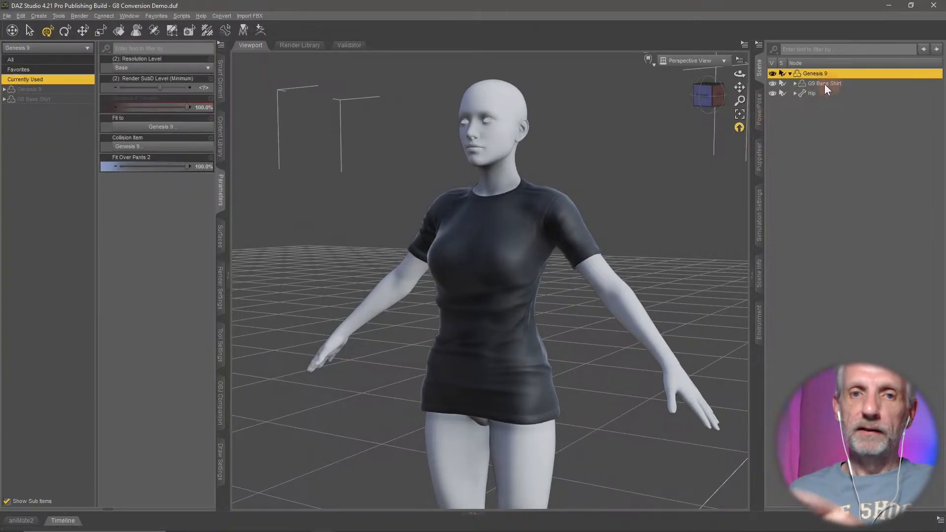
click(61, 89)
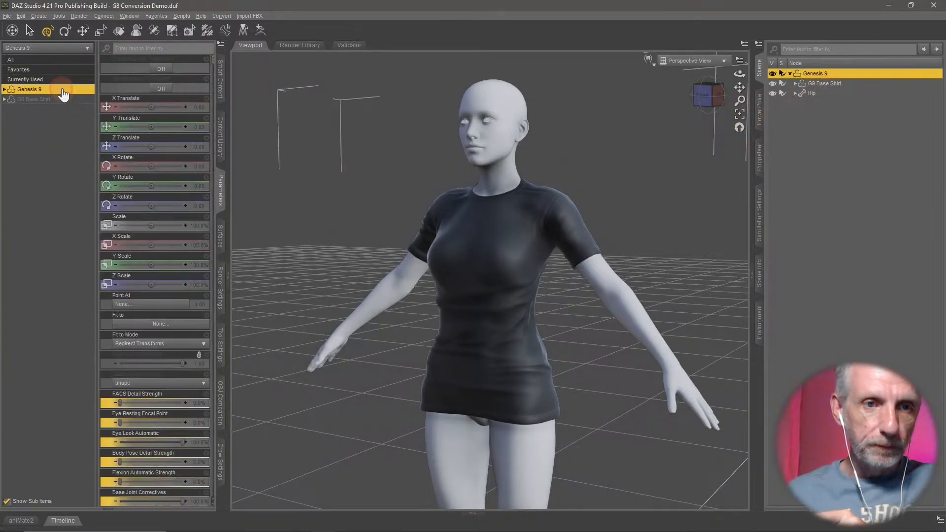
click(61, 129)
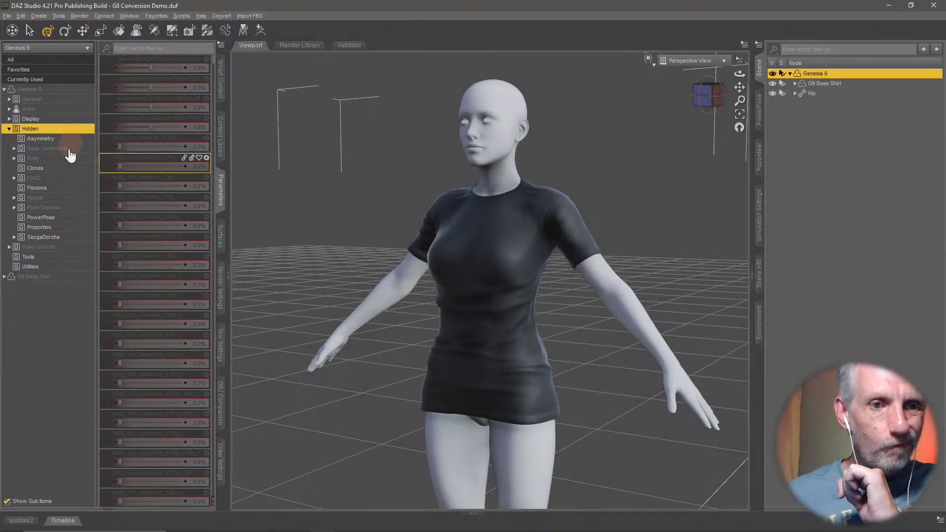
click(62, 168)
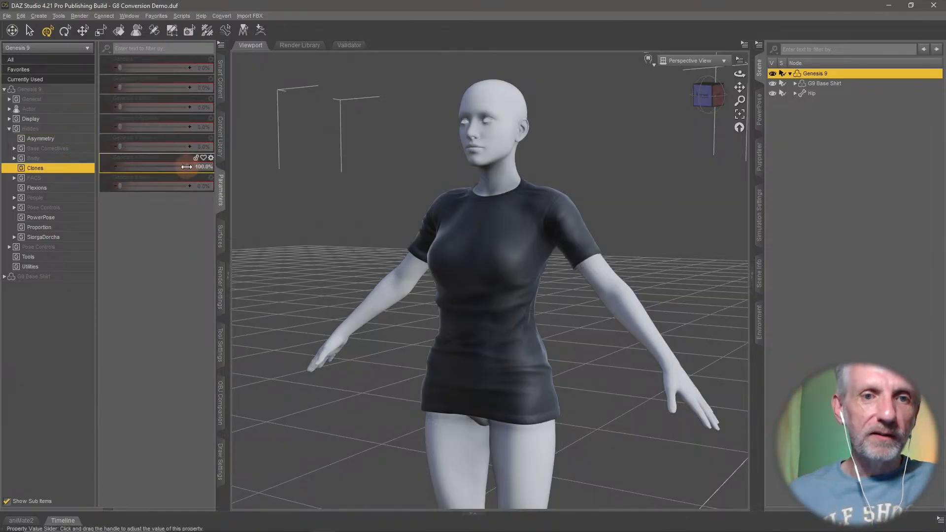
drag(187, 167, 173, 185)
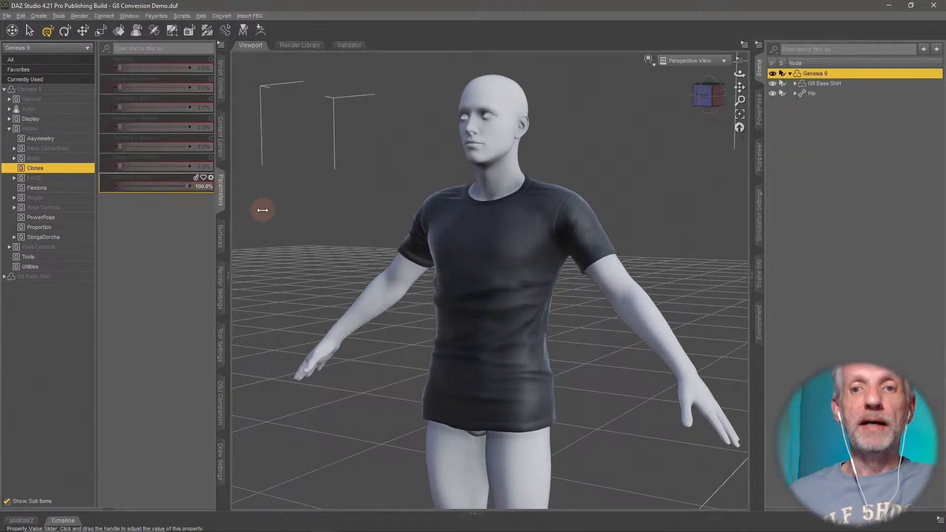
drag(522, 304, 507, 313)
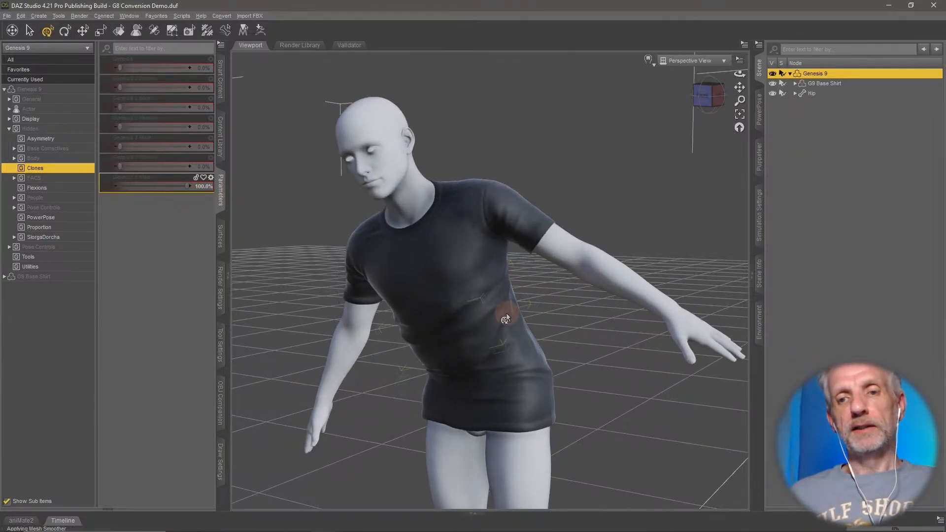
key(ctrl+z)
- Set the mesh resolution level of the G9 Base Shirt to High Resolution
middle_drag(674, 378, 614, 401)
click(826, 83)
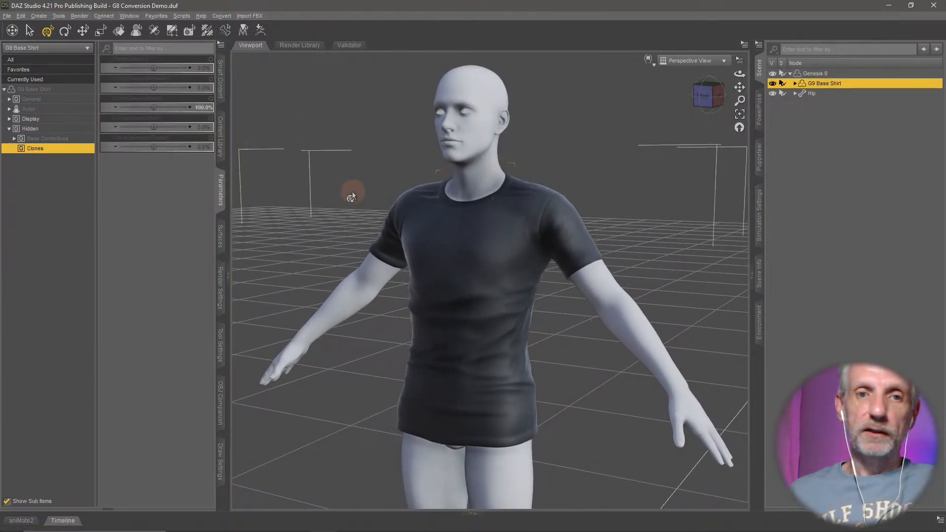
click(69, 99)
click(74, 139)
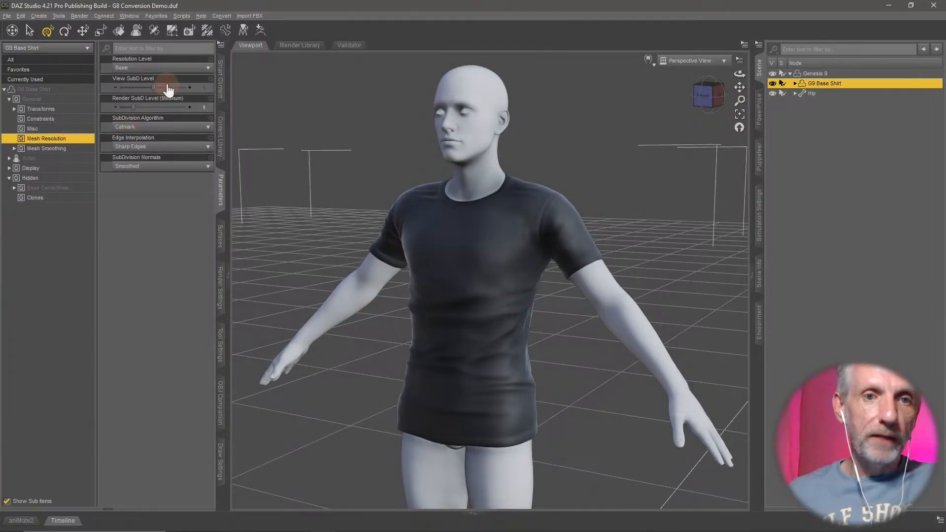
click(163, 67)
click(151, 91)
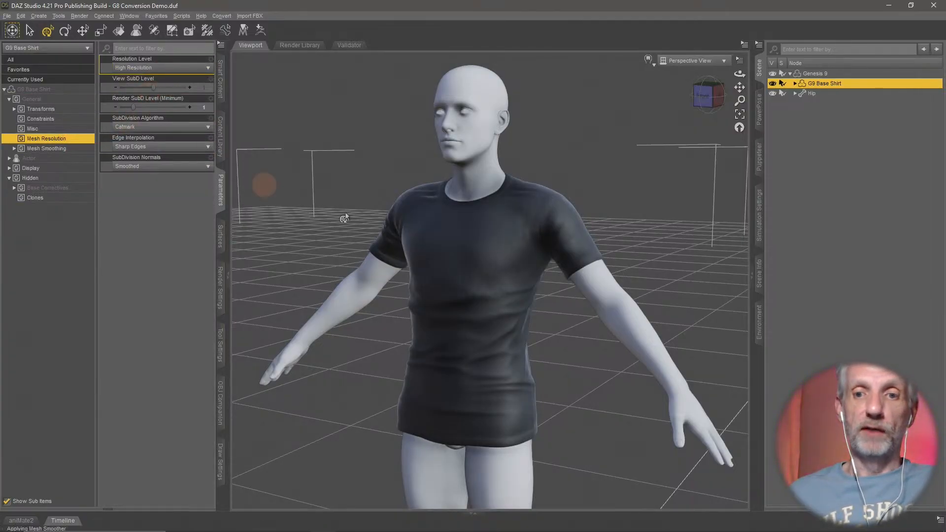
middle_drag(528, 289, 511, 289)
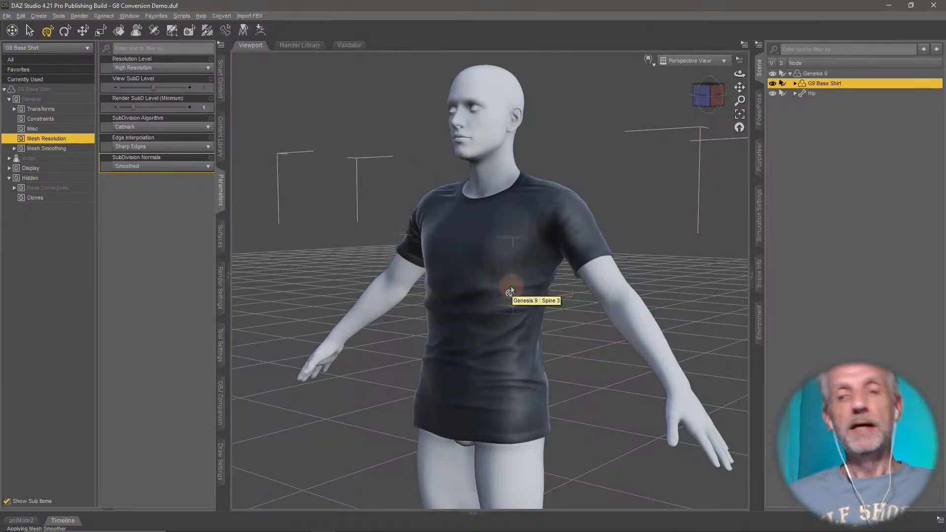
- Switch the G9 Base Shirt's resolution level to Base for comparison, return it to High Resolution and inspect the folds
click(182, 72)
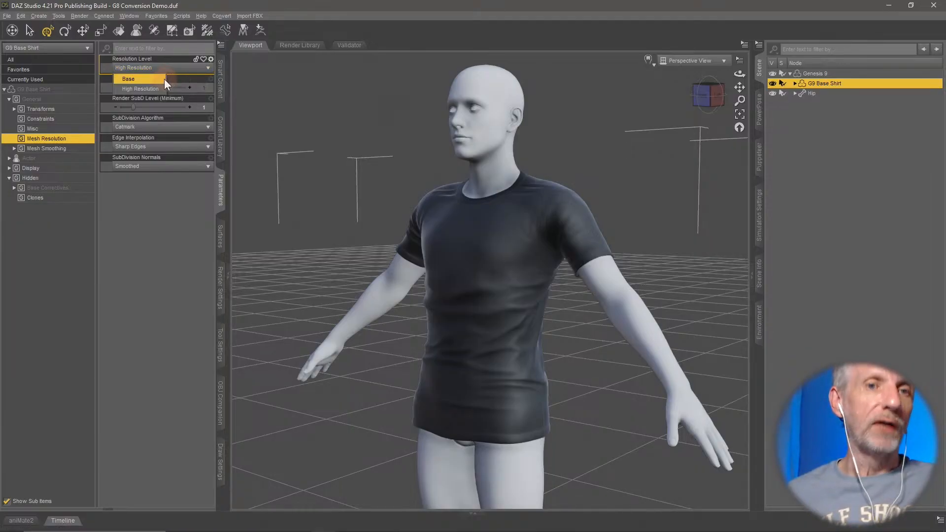
click(164, 79)
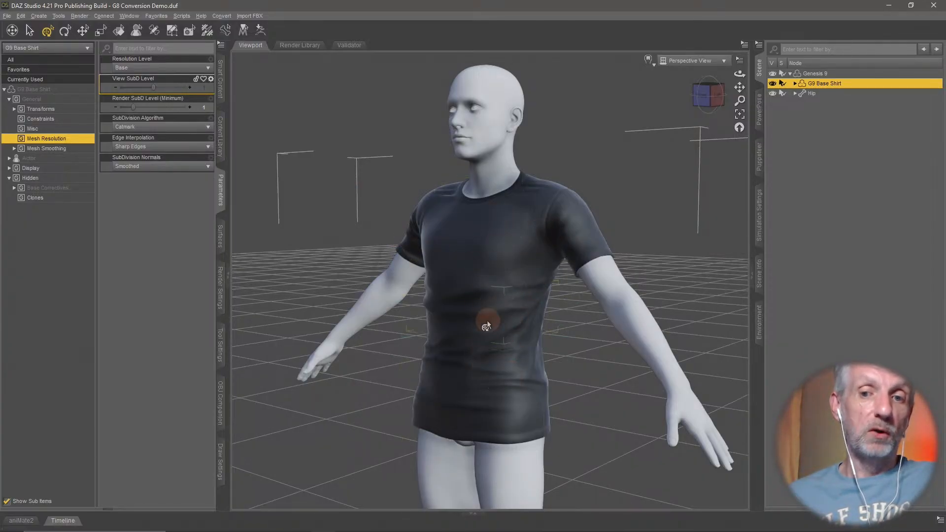
click(180, 68)
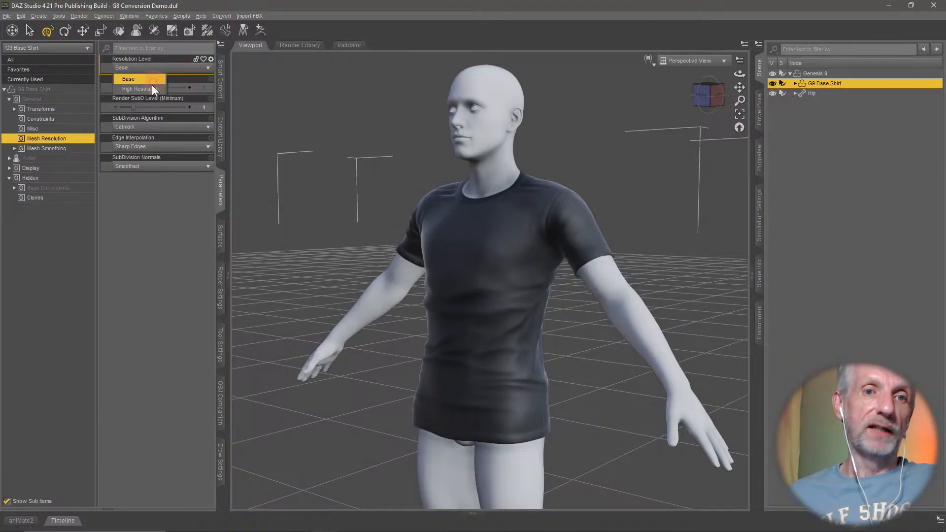
click(151, 88)
mouse_move(417, 266)
mouse_down()
mouse_move(444, 276)
mouse_move(448, 302)
mouse_up()
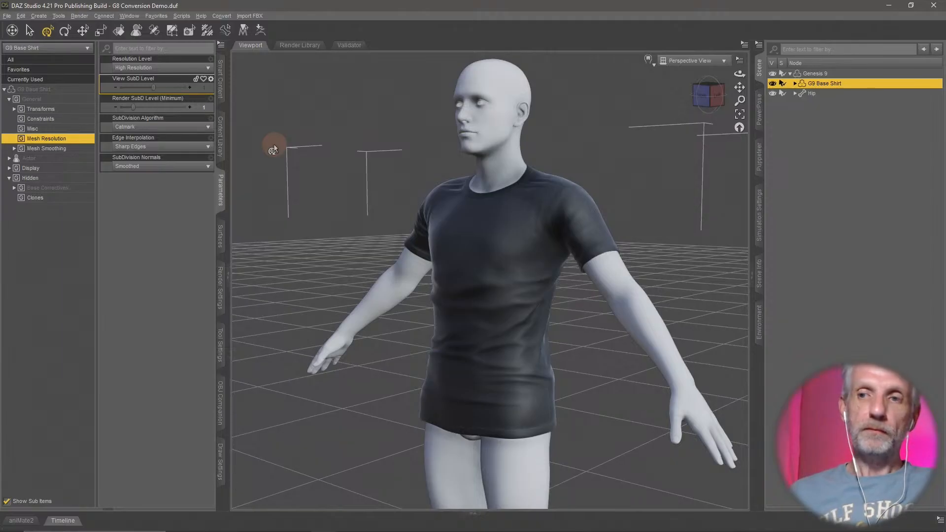
middle_drag(531, 279, 534, 281)
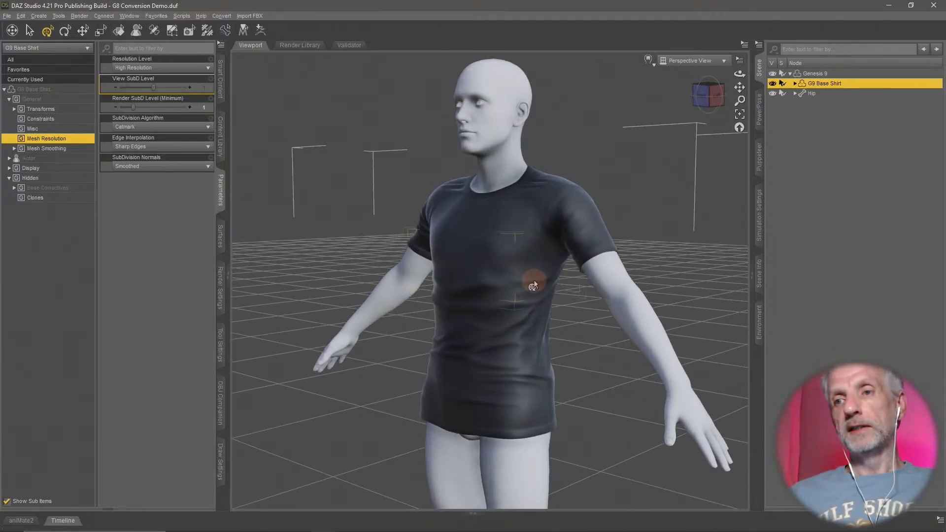
- Export the selected G9 Base Shirt to the OBJs folder as a Wavefront object named G9 Shirt for G8M
click(7, 16)
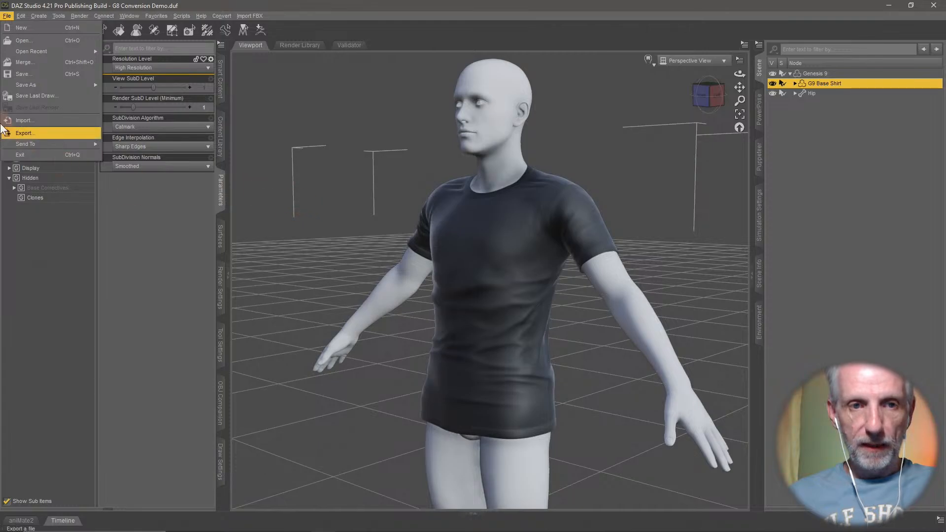
click(27, 132)
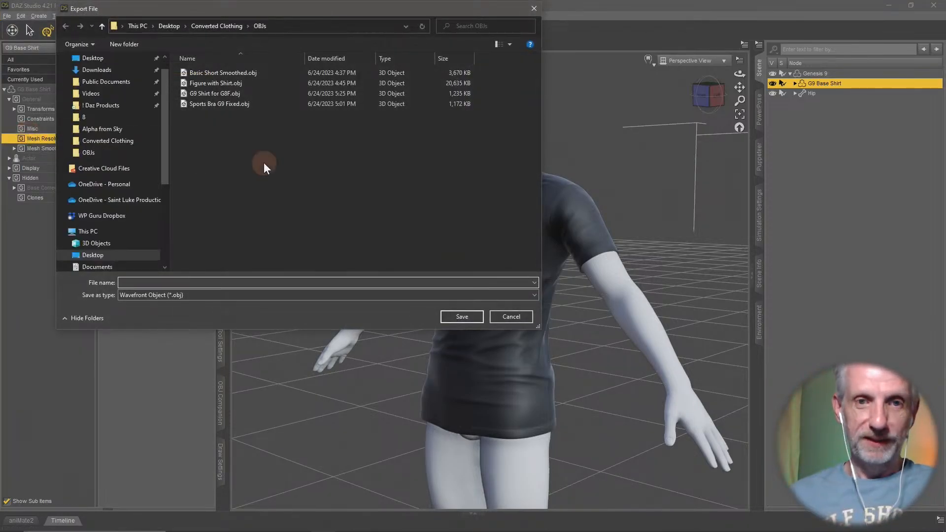
text(G)
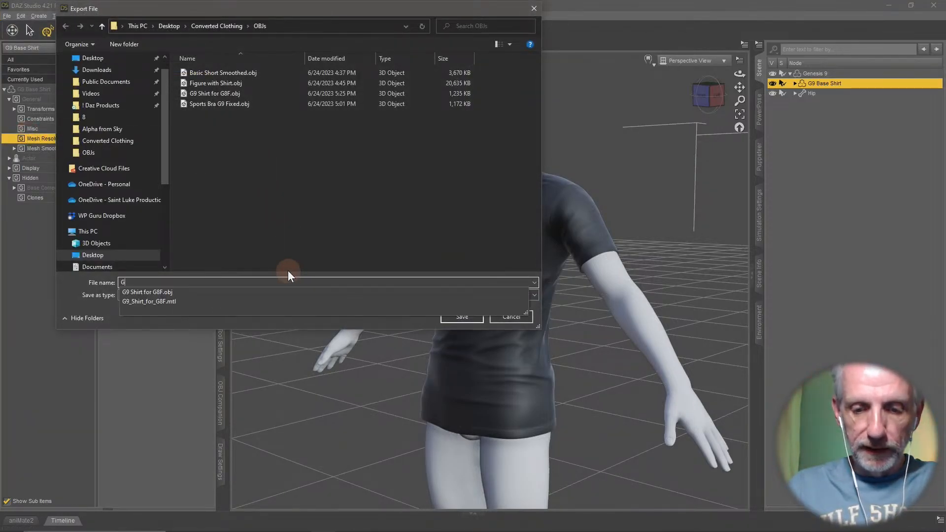
text(9 Shirt for G8M)
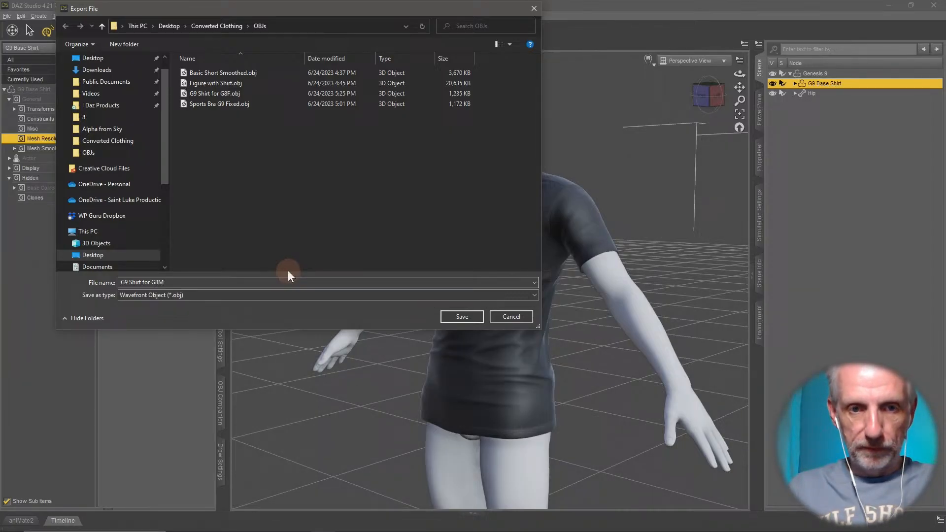
key(Return)
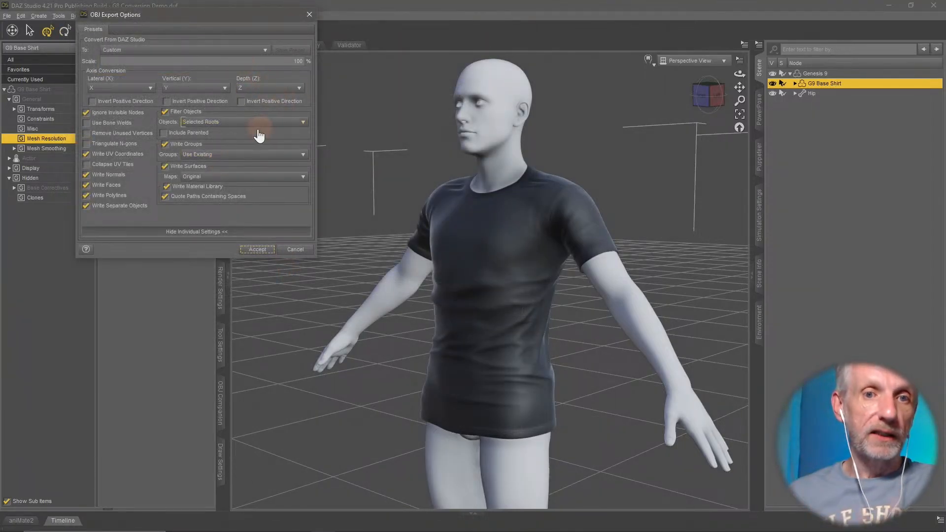
click(254, 196)
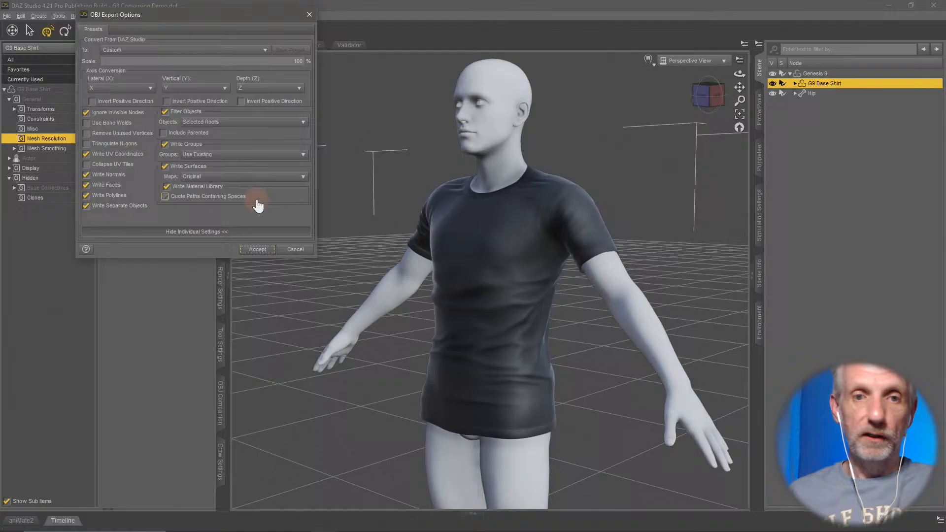
click(258, 250)
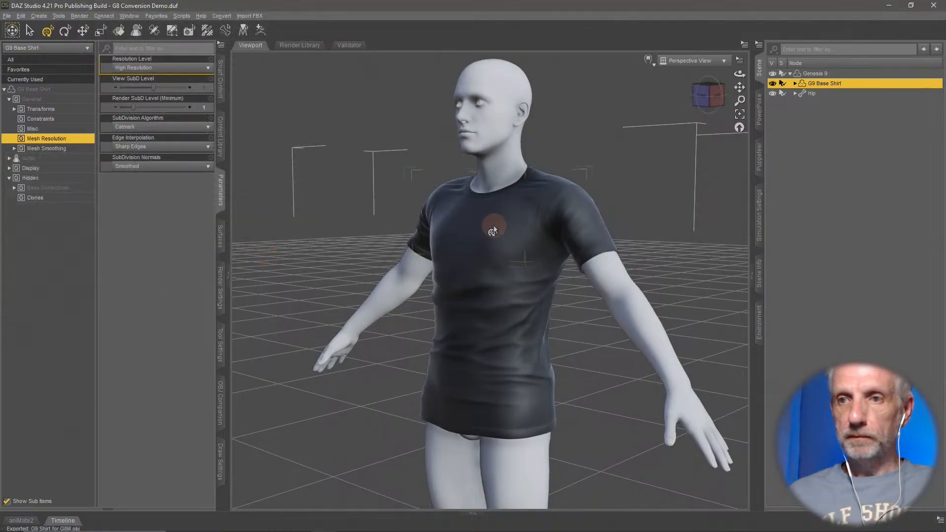
- Hide Genesis 9 with its shirt, load the Genesis 8.1 Male Dev Load figure and select it in the scene
click(773, 74)
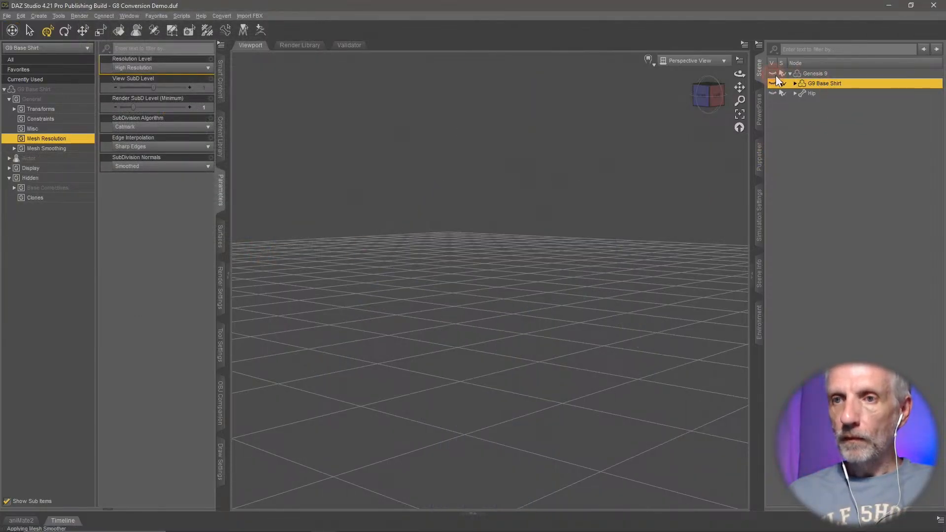
click(221, 81)
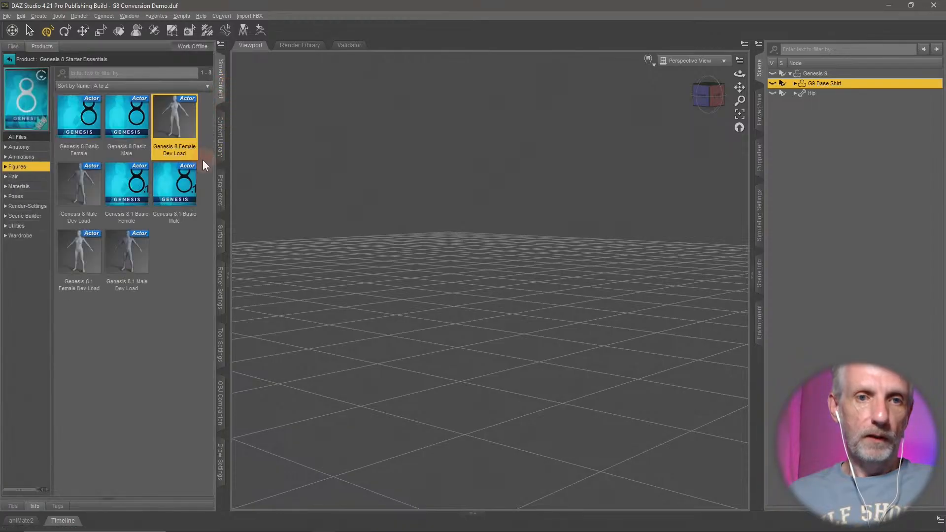
double_click(144, 259)
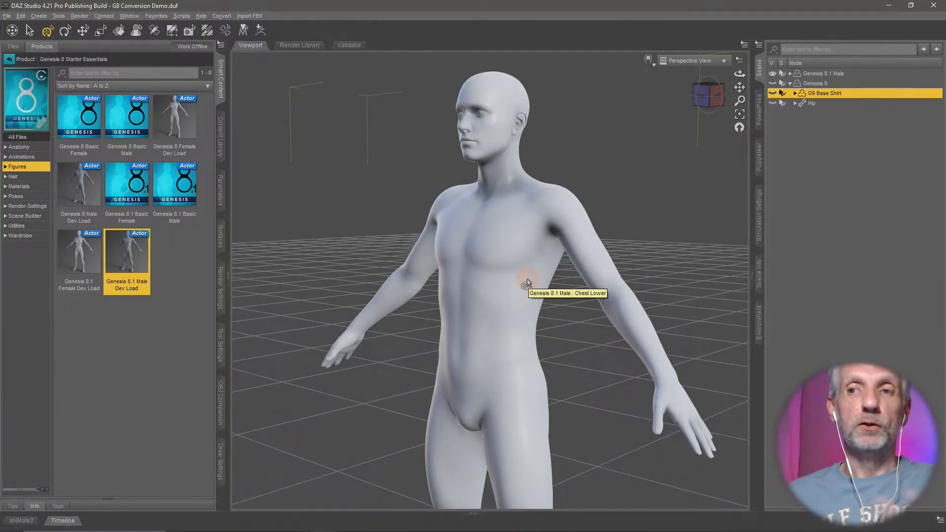
click(835, 73)
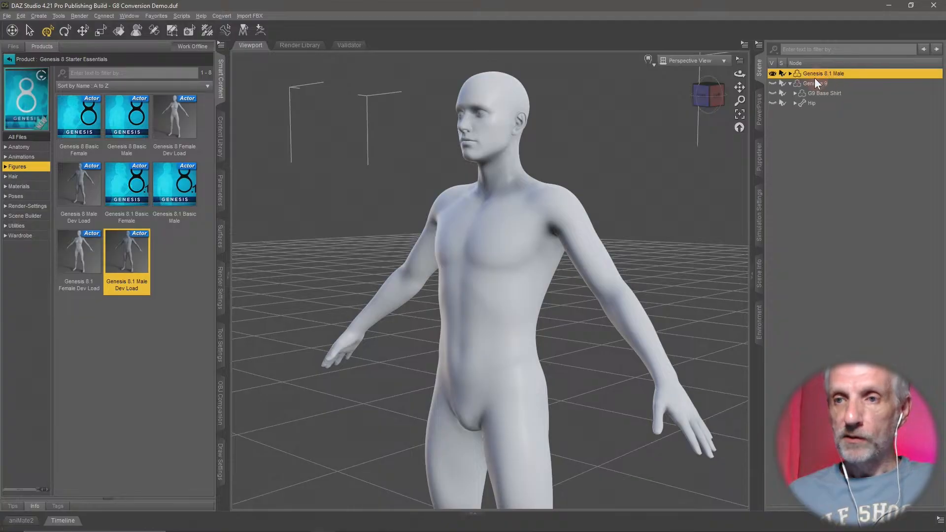
- Import G9 Shirt for G8M.obj from the OBJs folder at 100% scale and view it on the male figure
click(7, 15)
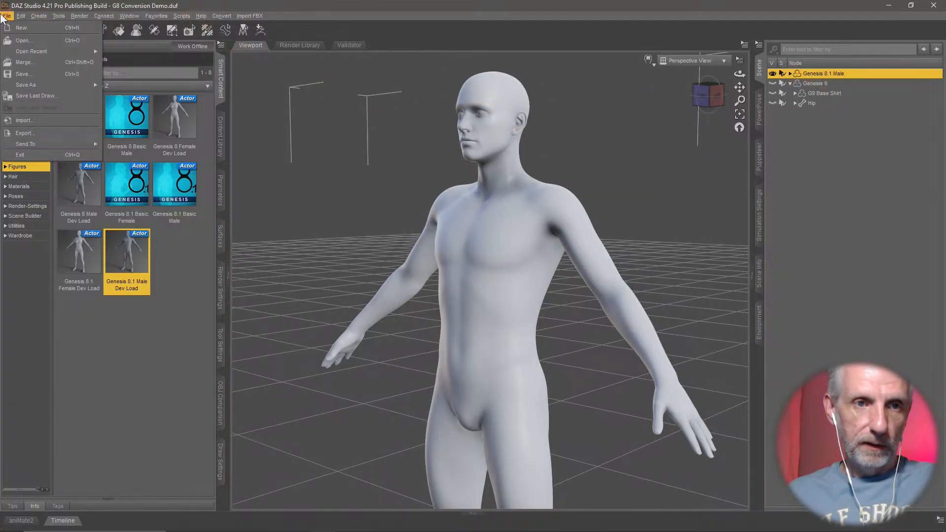
click(71, 121)
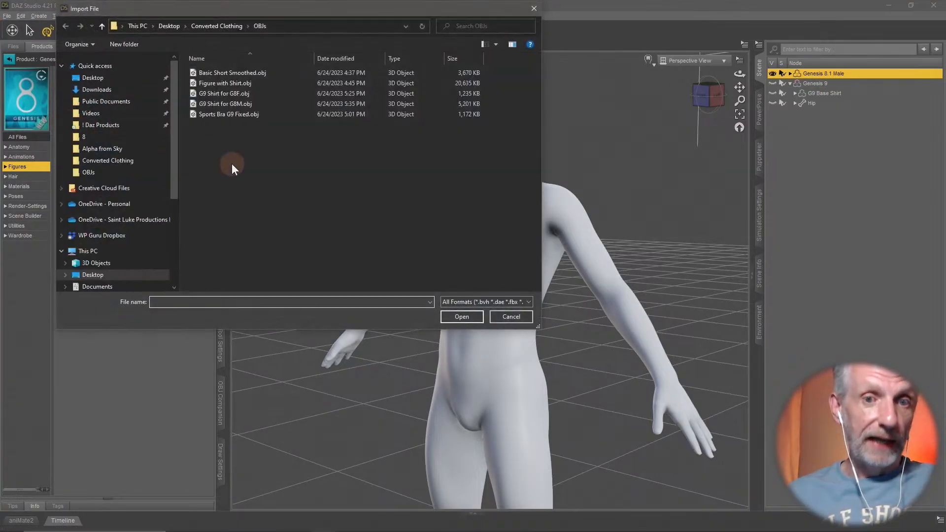
click(252, 100)
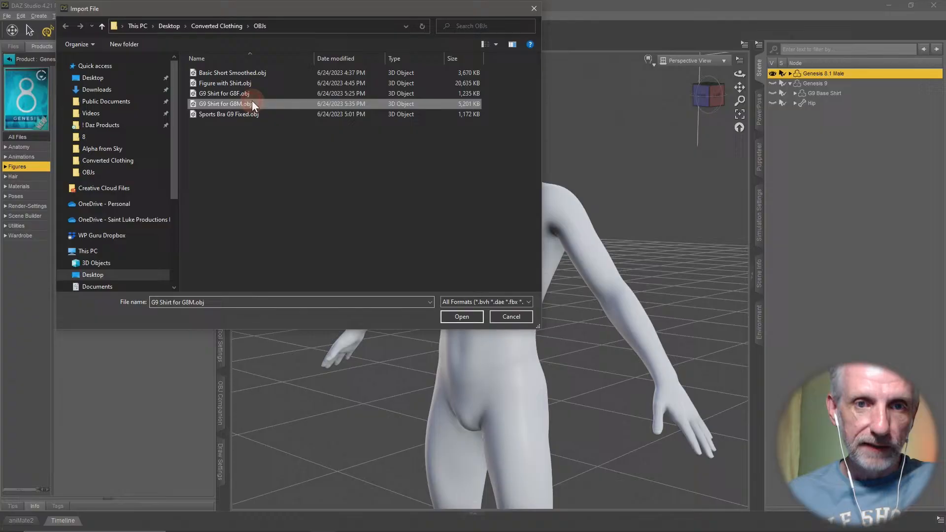
click(460, 318)
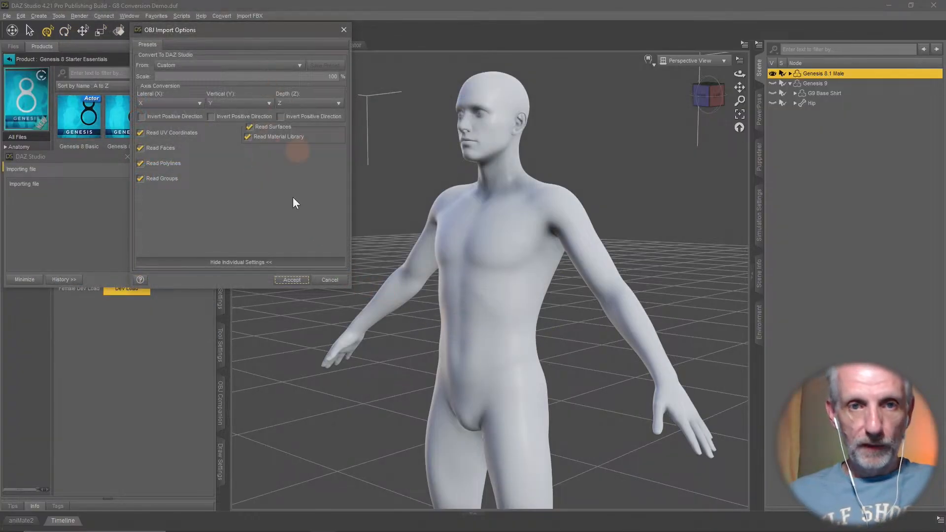
click(287, 279)
middle_drag(537, 331, 582, 315)
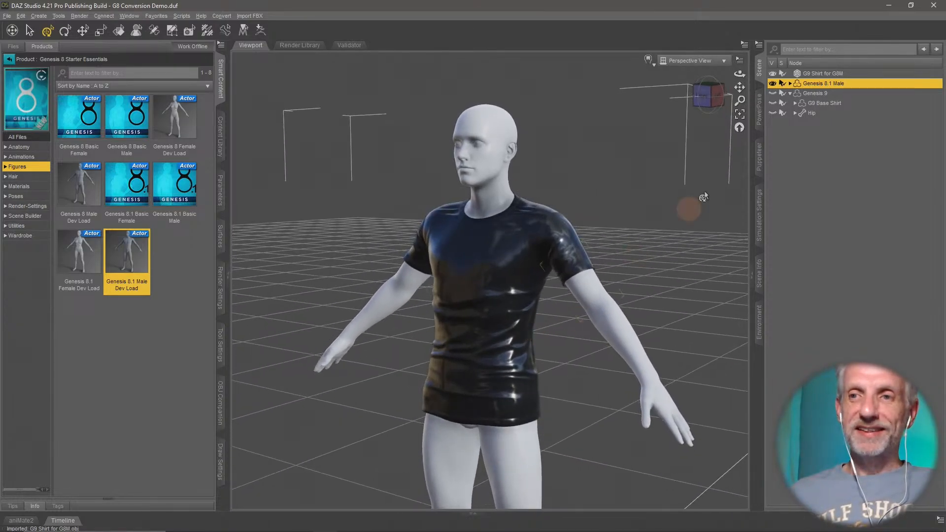
- Set up the Transfer Utility with Genesis 8.1 Male as the source and G9 Shirt for G8M as the target
click(823, 73)
click(220, 189)
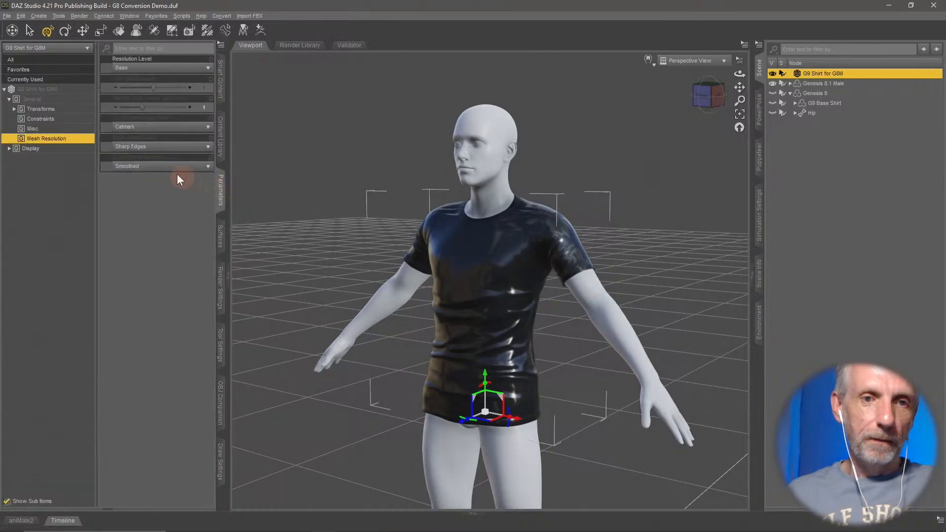
right_click(762, 72)
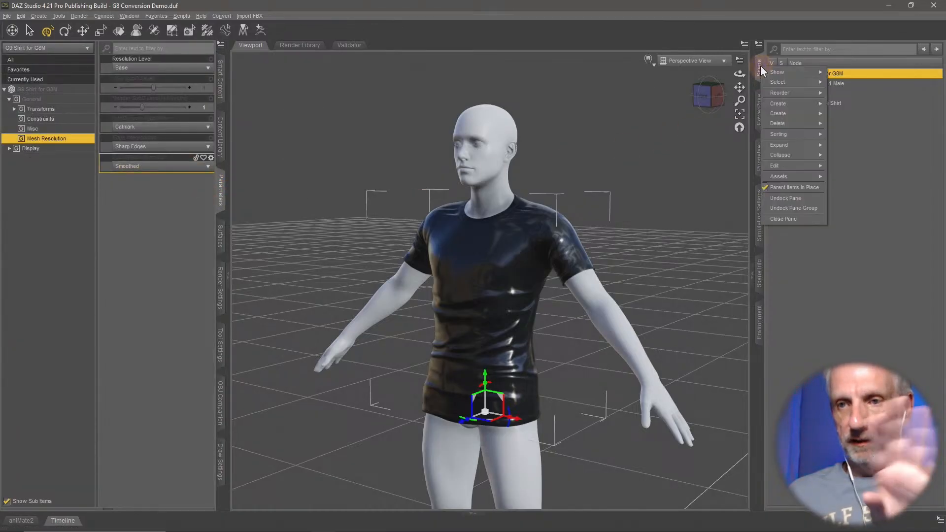
mouse_move(802, 177)
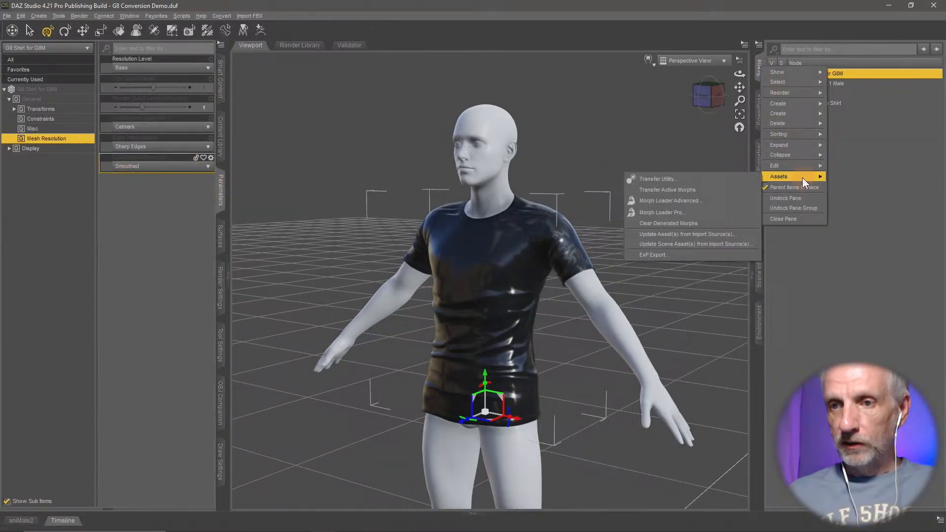
click(735, 179)
click(167, 43)
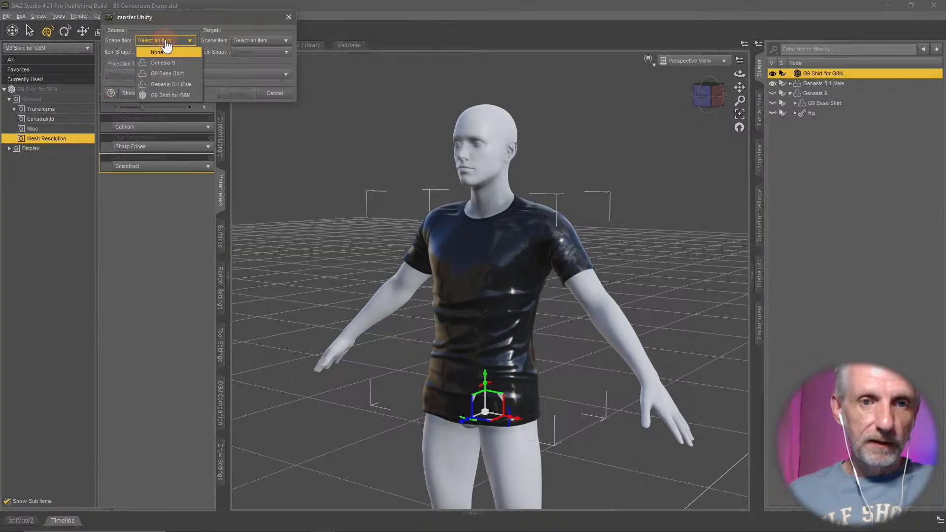
click(193, 84)
click(262, 43)
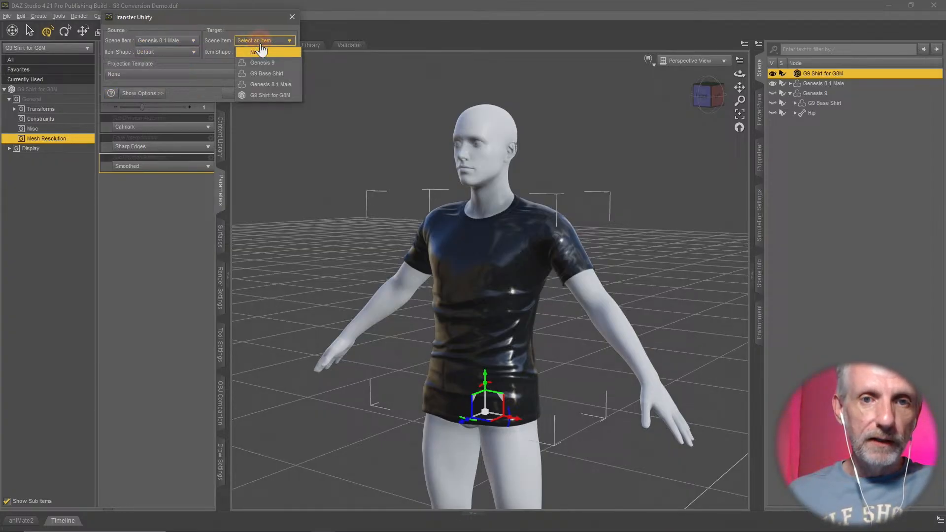
click(285, 94)
- Keep the projection template at None, enable Add Smoothing Modifier and run the transfer to fit the shirt
click(153, 94)
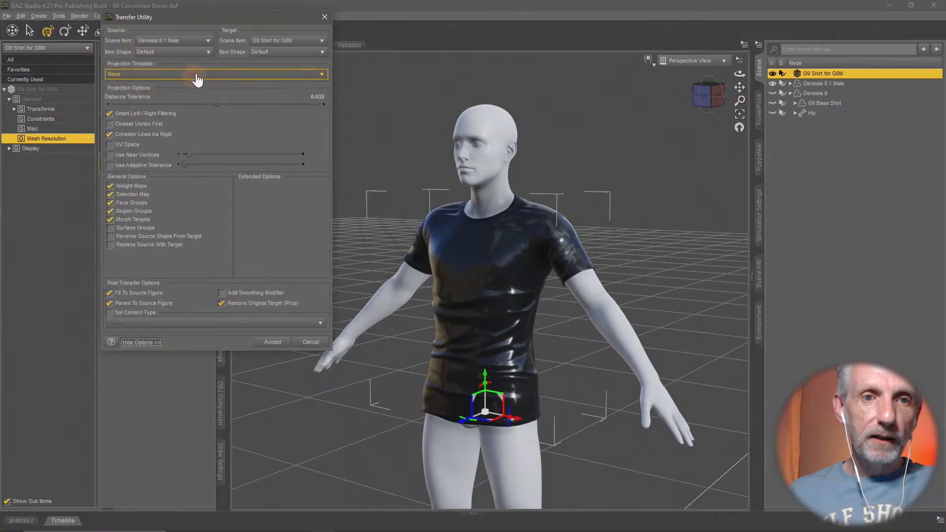
click(193, 74)
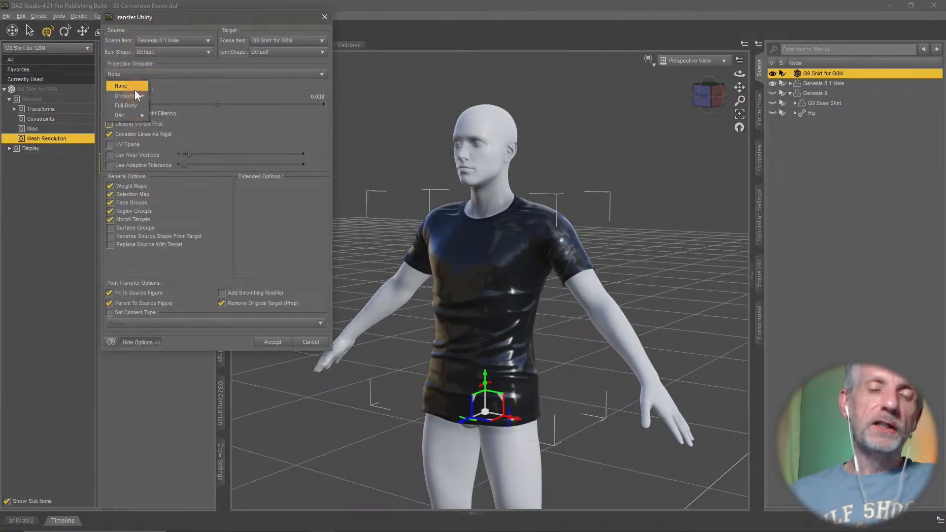
mouse_move(137, 96)
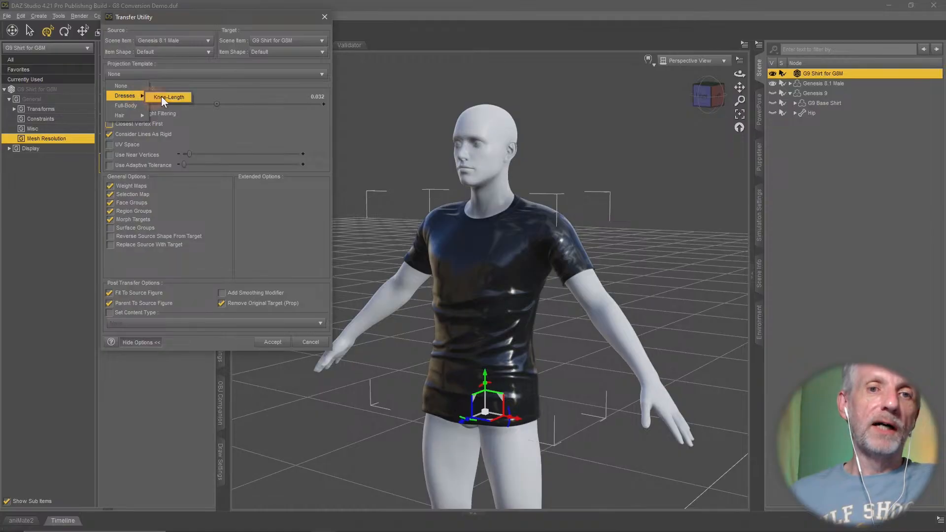
mouse_move(143, 117)
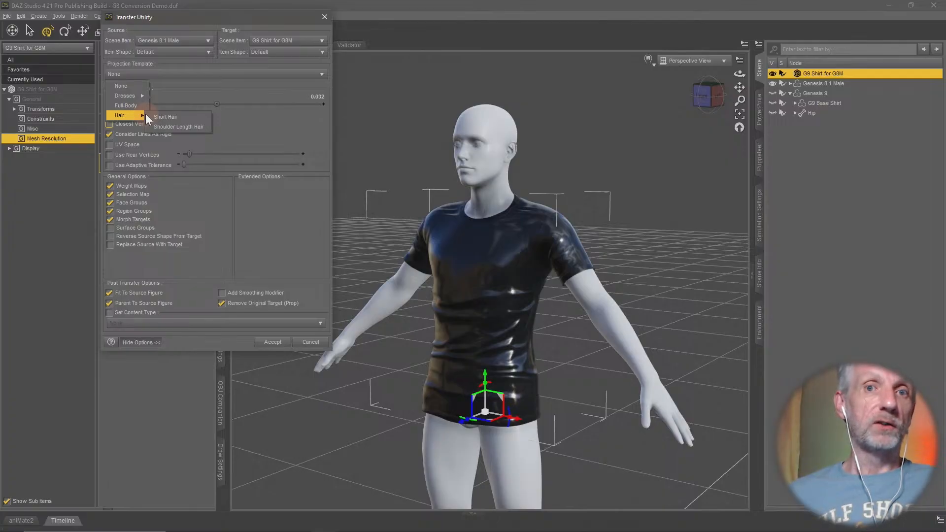
click(138, 87)
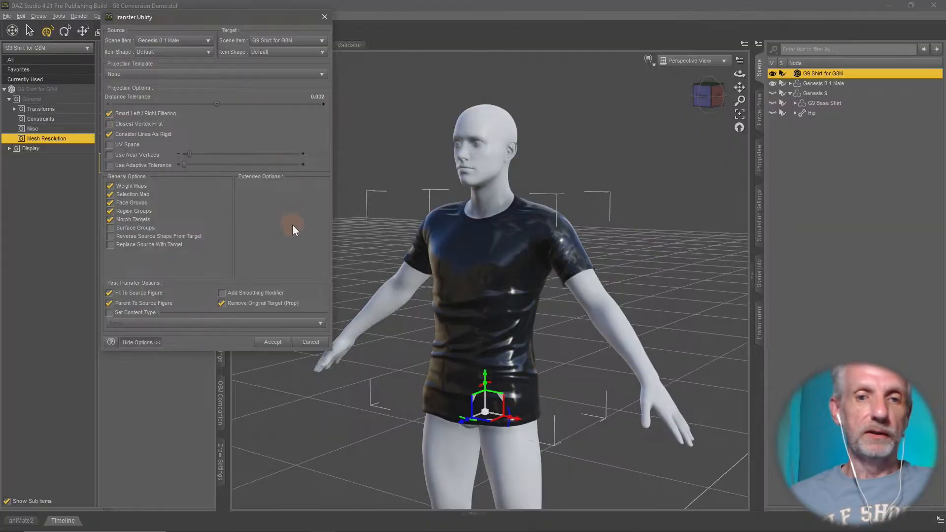
click(245, 294)
click(277, 343)
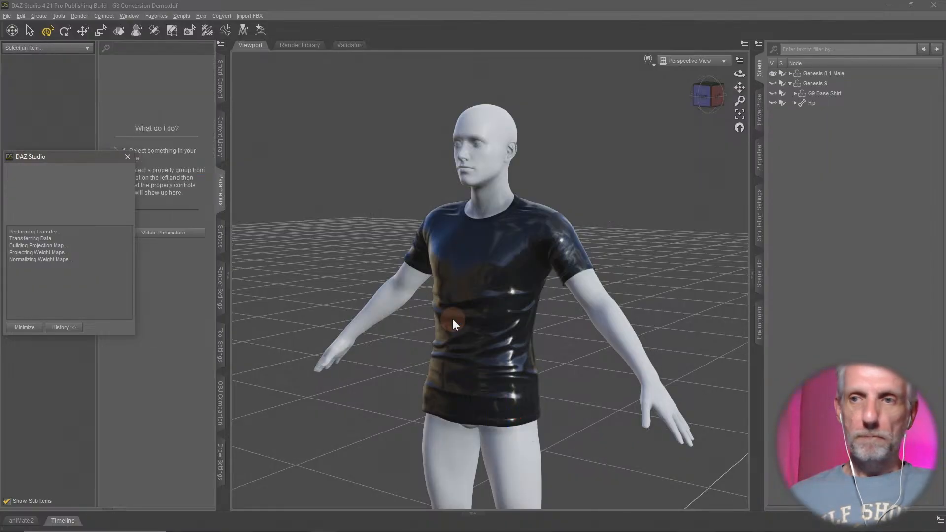
- Select the fitted G9 Shirt for G8M under Genesis 8.1 Male and check its available resolution levels
middle_drag(543, 314, 531, 324)
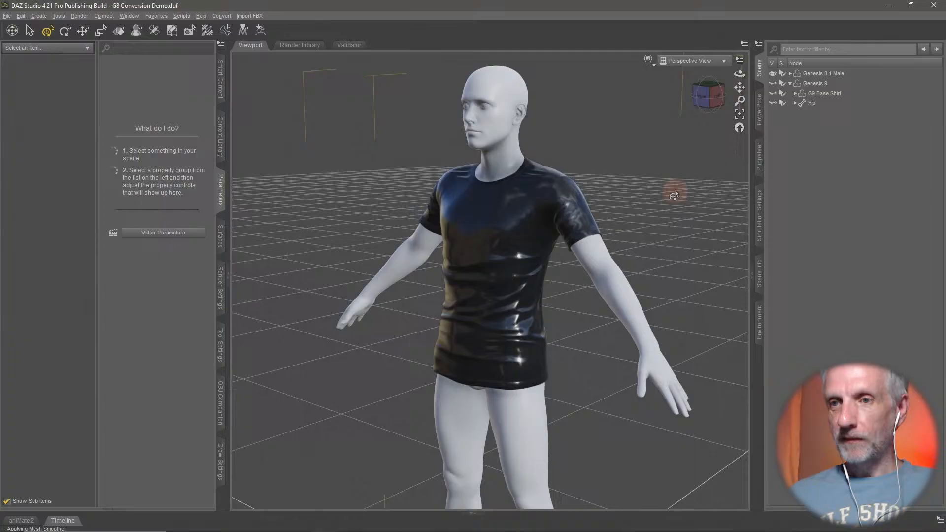
click(789, 74)
click(829, 83)
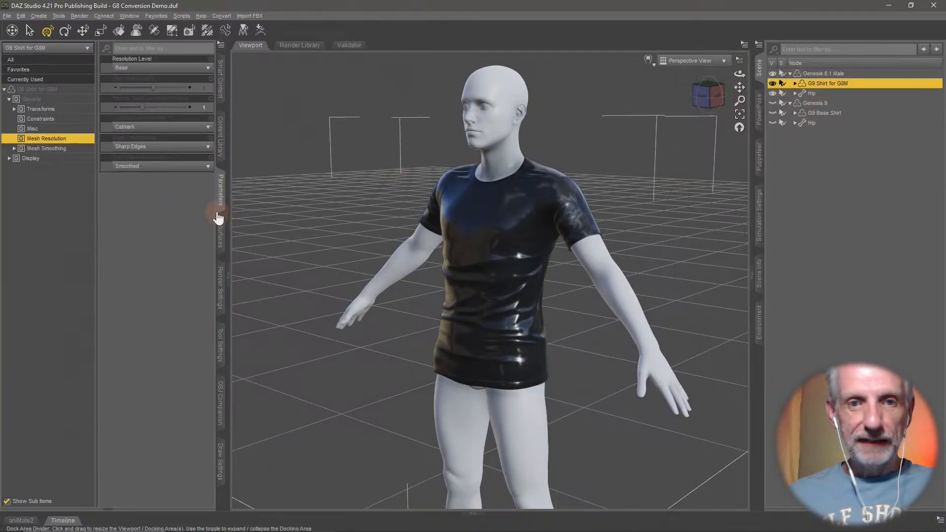
click(168, 69)
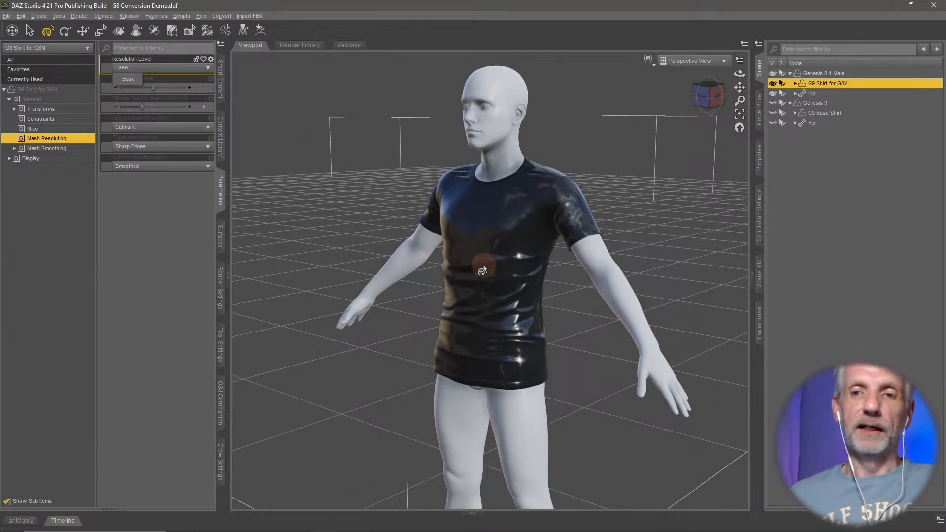
- Create a sphere primitive with a diameter of 1 m, keeping its origin at Object Center
middle_drag(484, 270, 561, 247)
scroll(524, 275, down, 5)
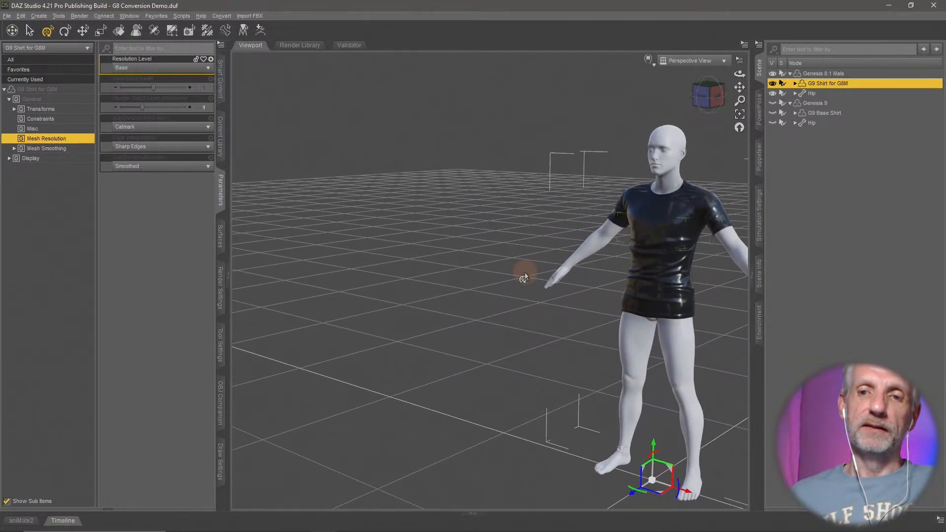
scroll(525, 274, down, 2)
click(35, 19)
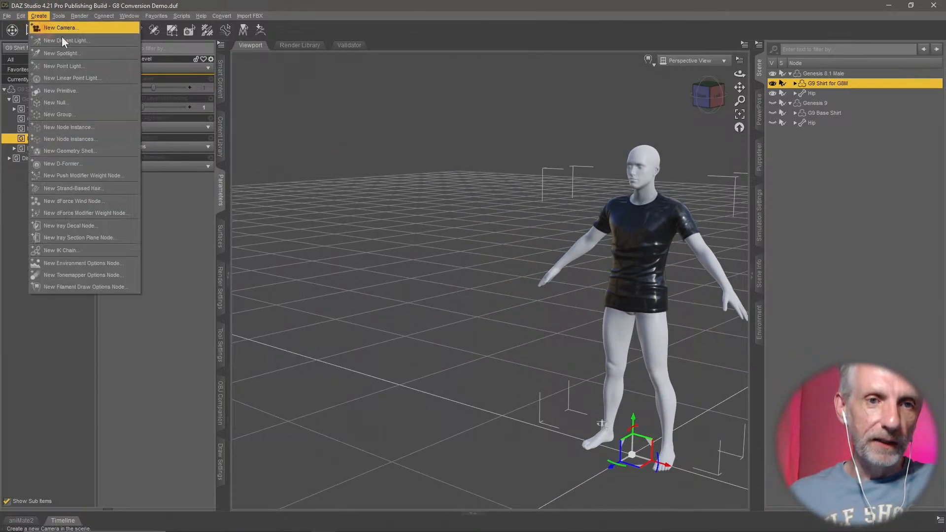
click(102, 87)
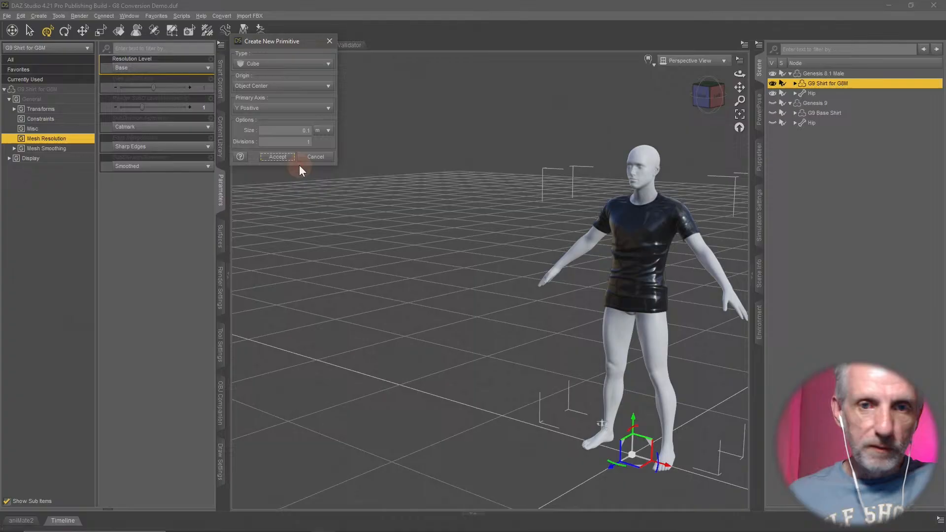
click(306, 64)
click(294, 95)
double_click(301, 130)
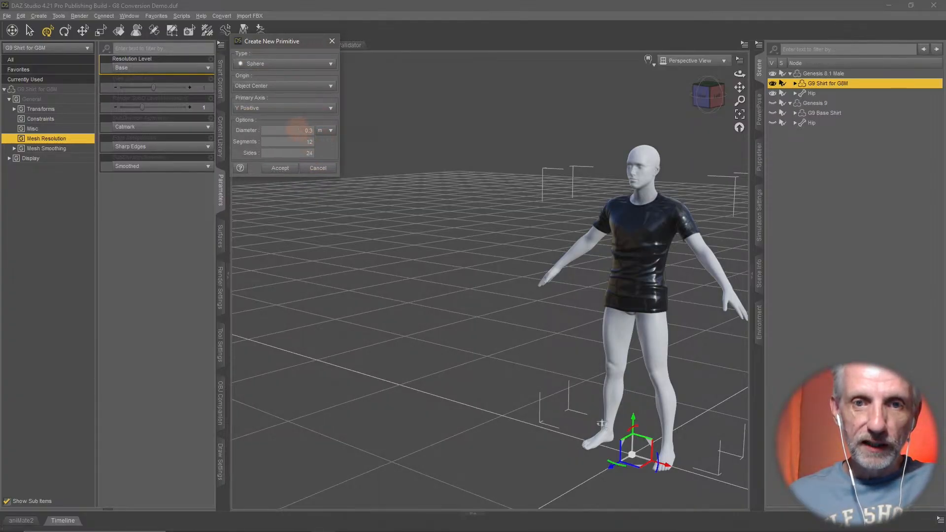
text(1)
click(280, 168)
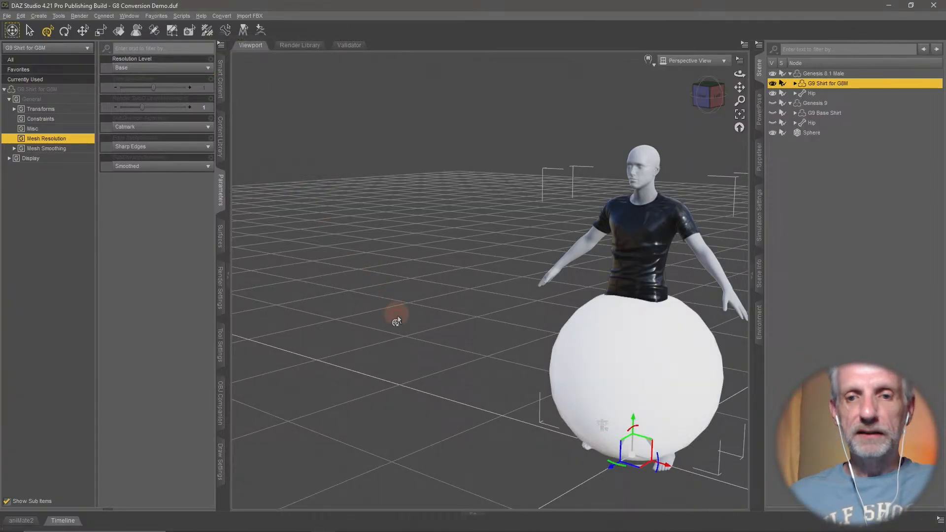
- Move the sphere along its X axis clear of the figure and show the viewport in Wire Texture Shaded style
click(629, 384)
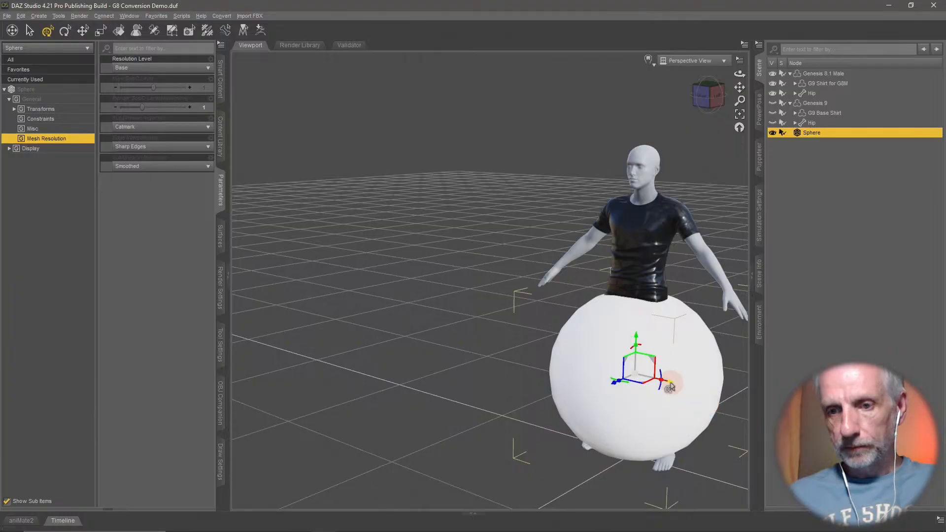
drag(670, 382, 391, 340)
key(f)
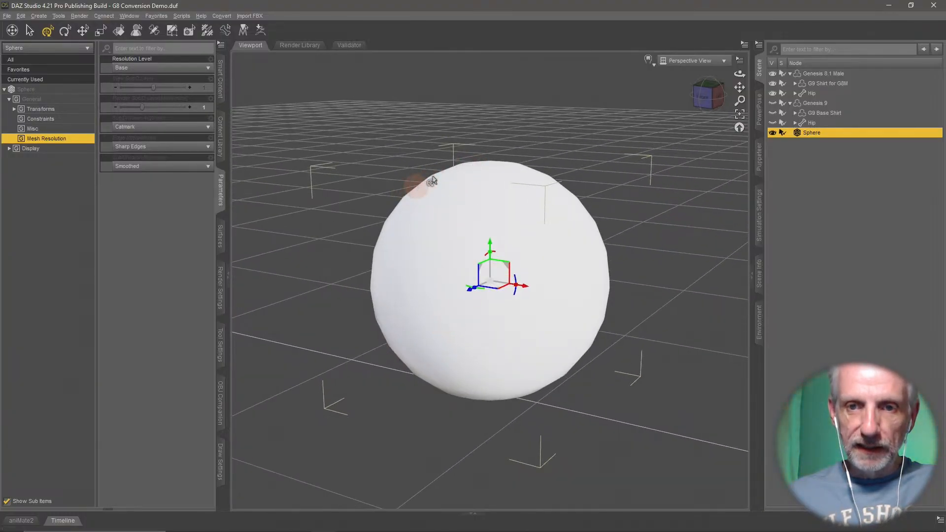
click(653, 65)
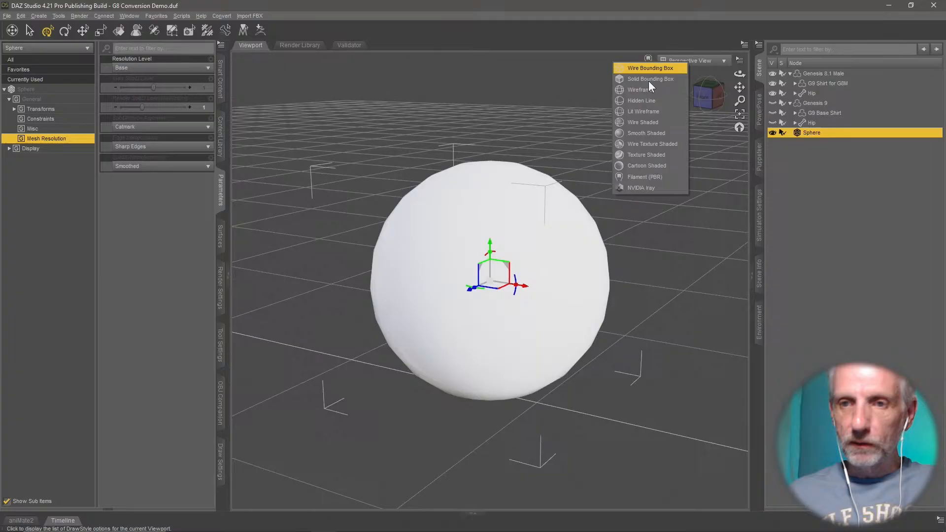
click(664, 146)
alt+drag(595, 379, 616, 312)
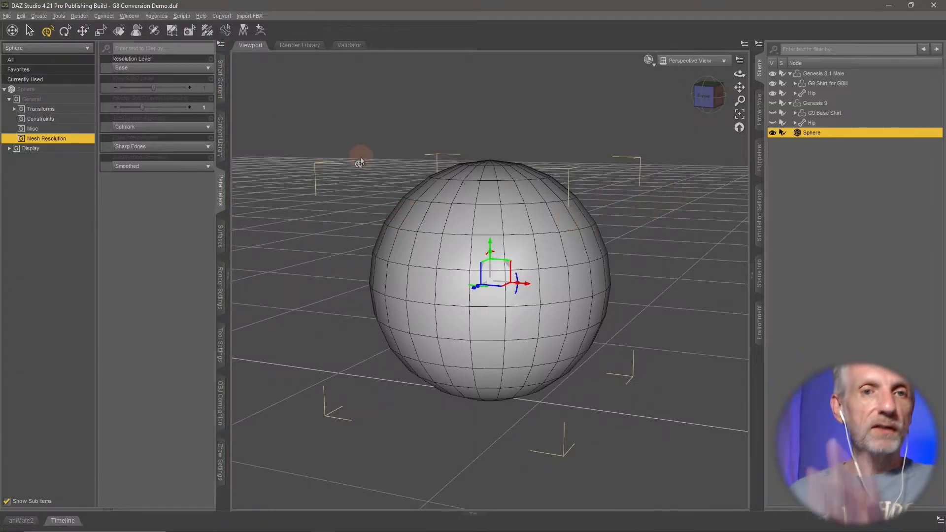
- Convert the sphere's geometry to a SubD mesh
click(25, 16)
mouse_move(61, 93)
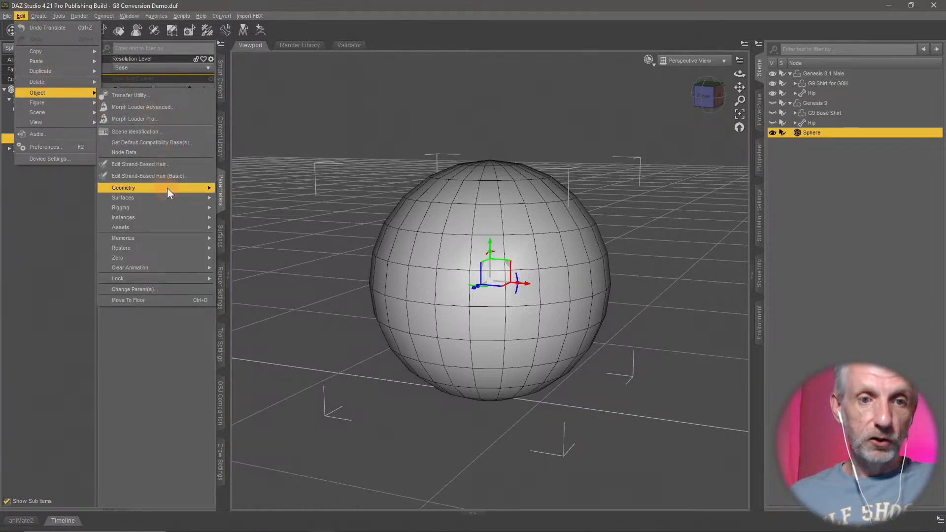
mouse_move(167, 188)
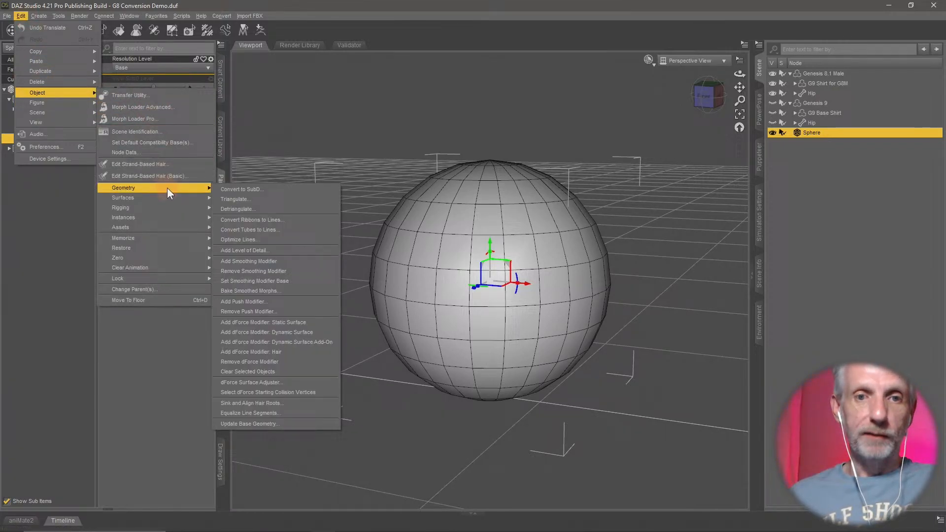
click(269, 190)
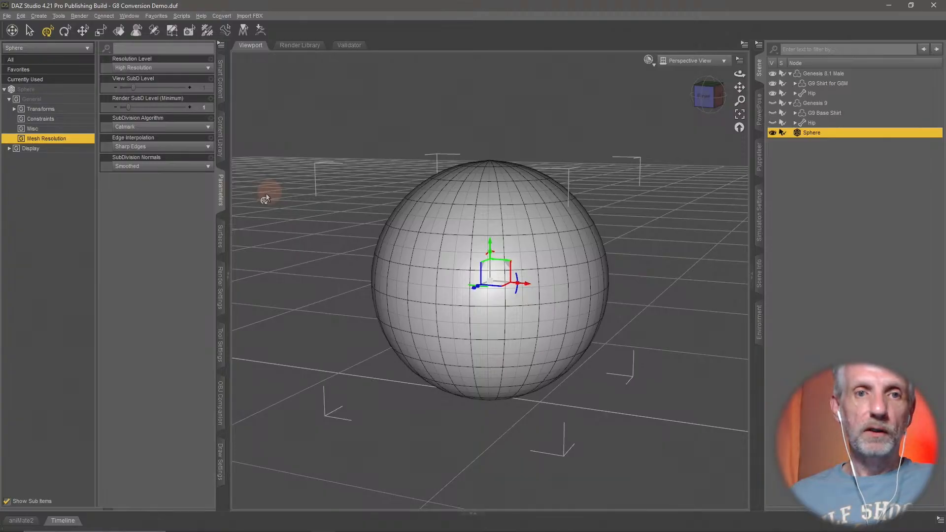
- Check the sphere's available resolution levels and set its View SubD Level to 3
click(160, 69)
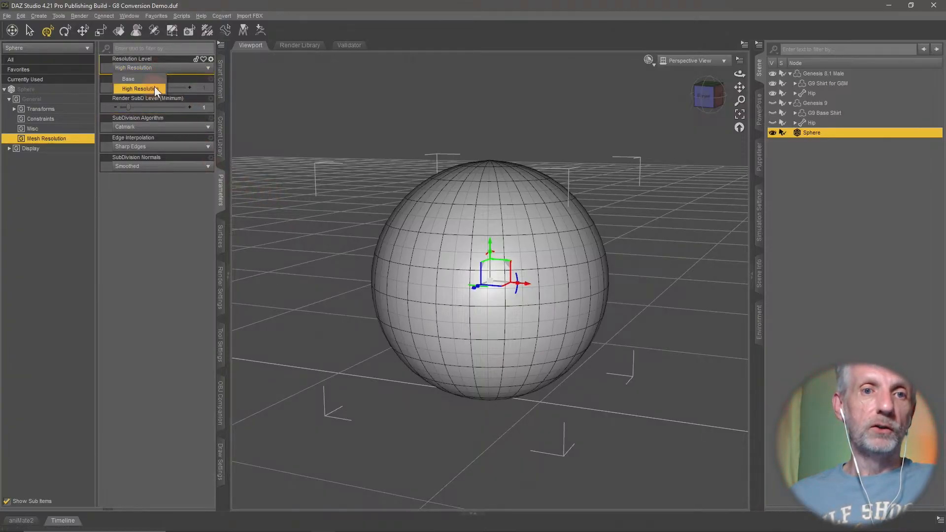
click(175, 232)
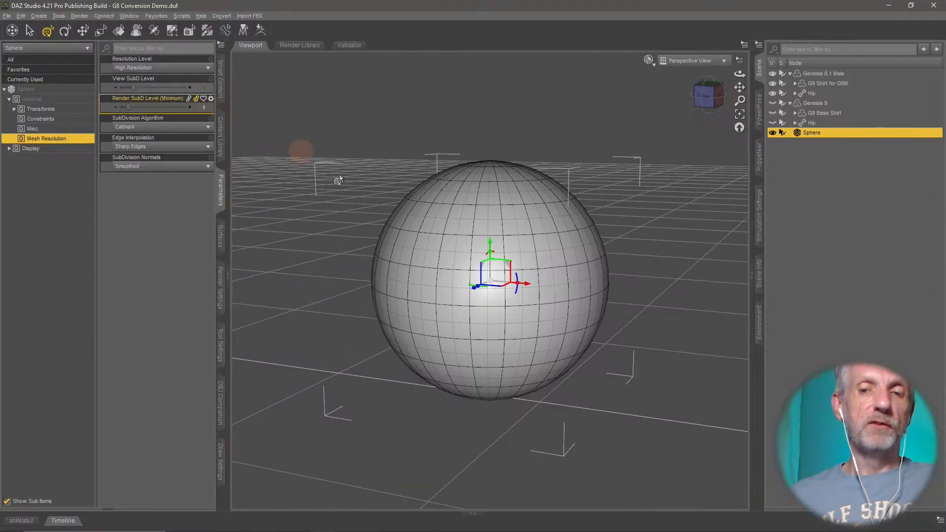
click(202, 87)
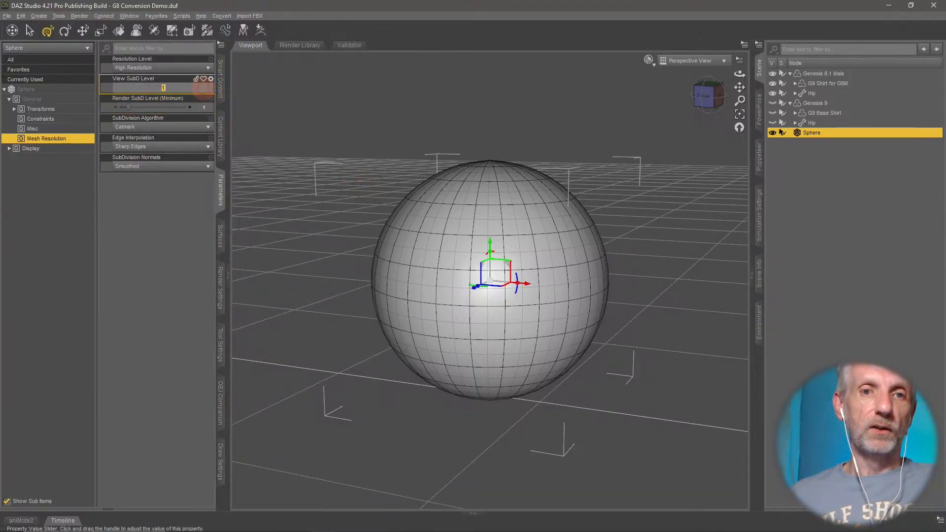
text(3)
key(Return)
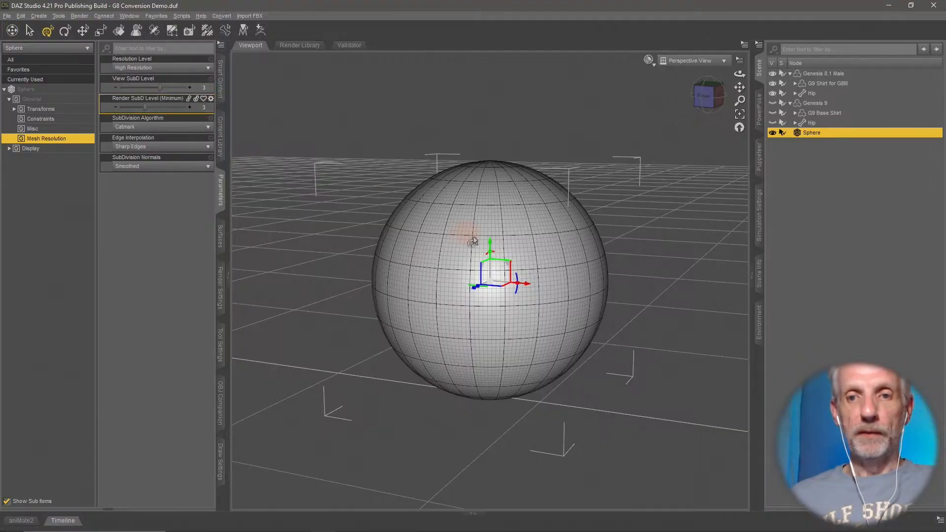
scroll(520, 255, up, 5)
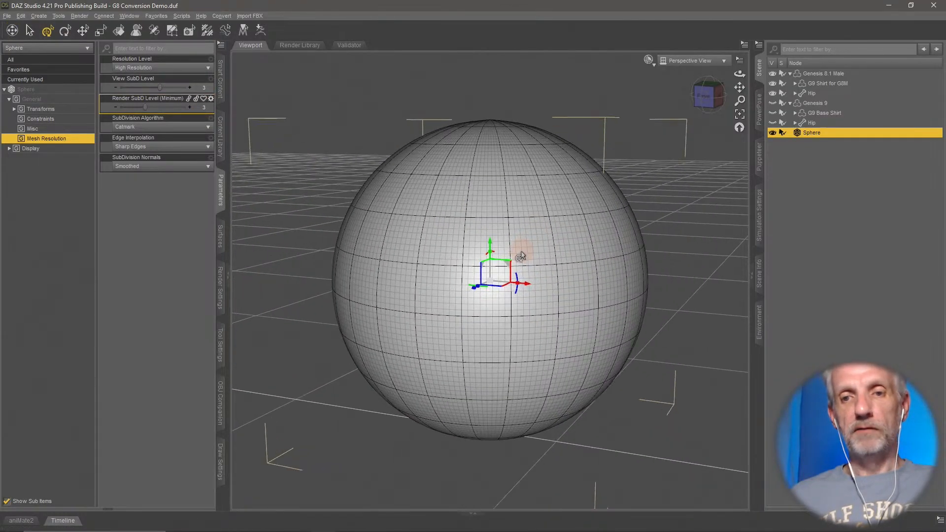
scroll(521, 256, up, 2)
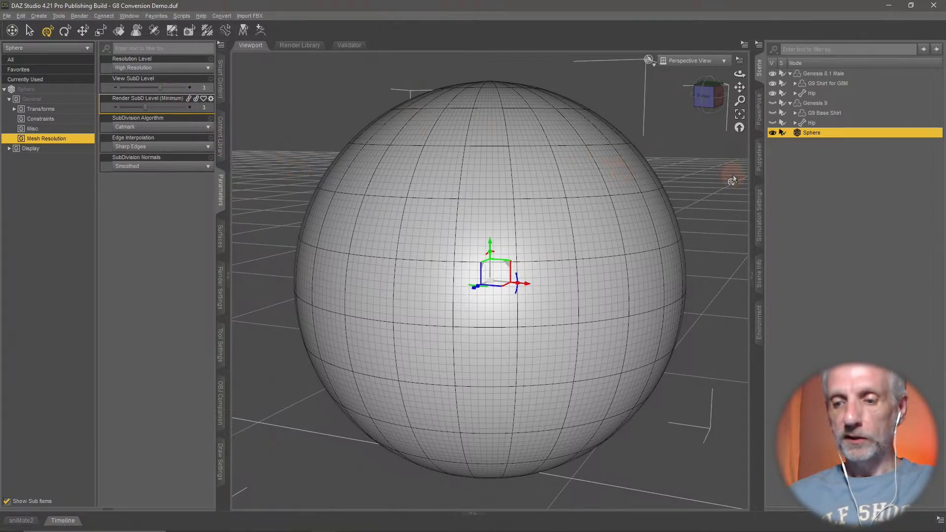
- Delete the sphere, then select the G9 Shirt for G8M and frame it in the viewport
key(Delete)
click(841, 87)
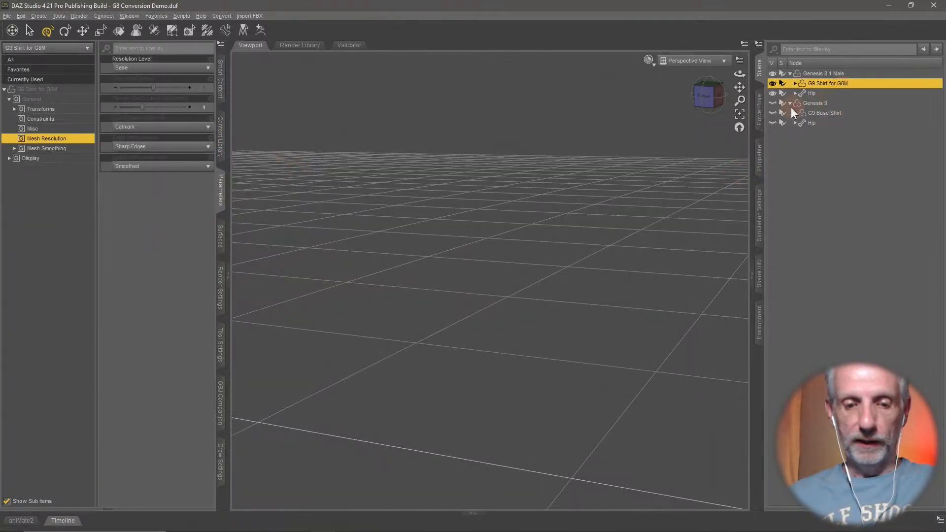
key(ctrl+f)
ctrl+alt+drag(572, 235, 423, 157)
- Check the resolution levels of the G9 Shirt for G8M and convert its geometry to SubD
click(182, 67)
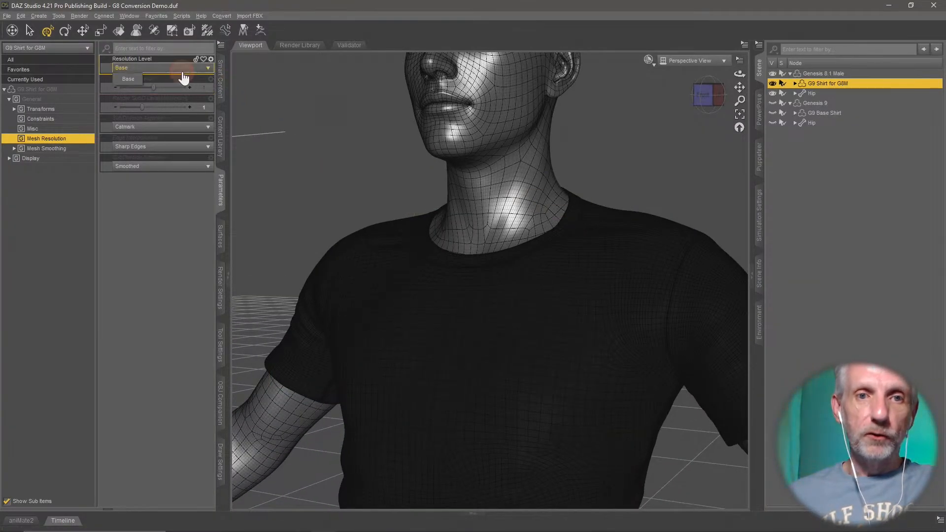
click(128, 79)
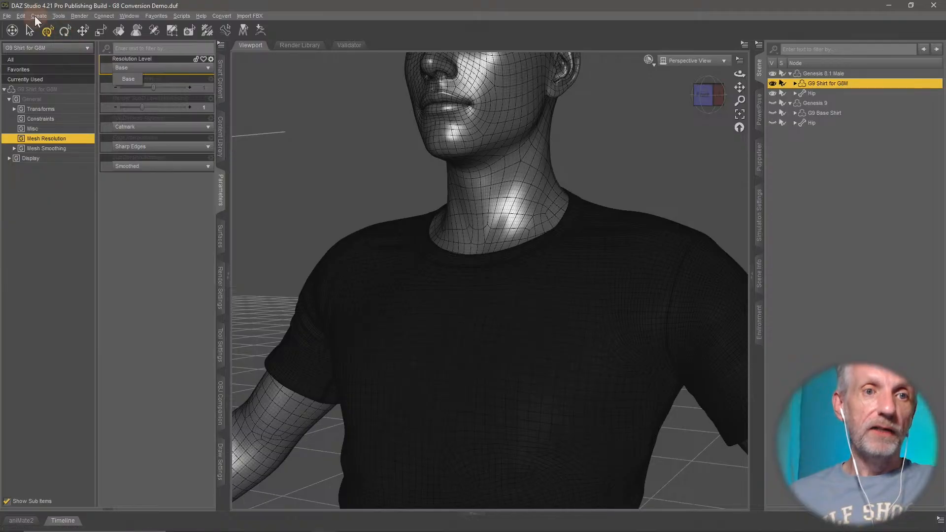
click(22, 16)
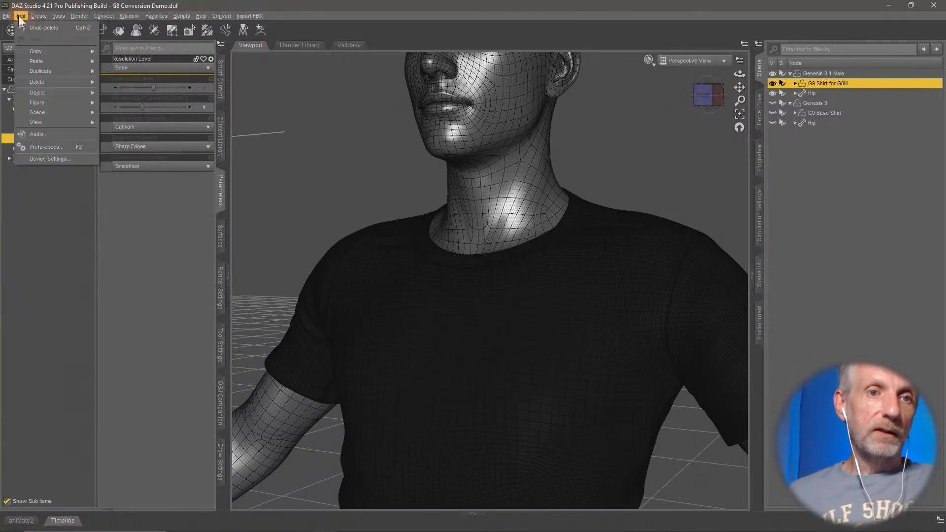
mouse_move(45, 91)
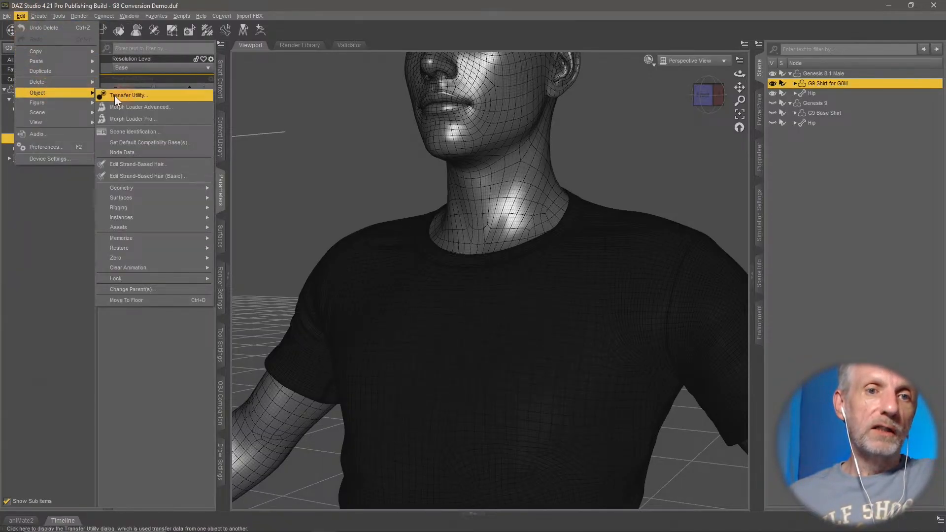
mouse_move(170, 187)
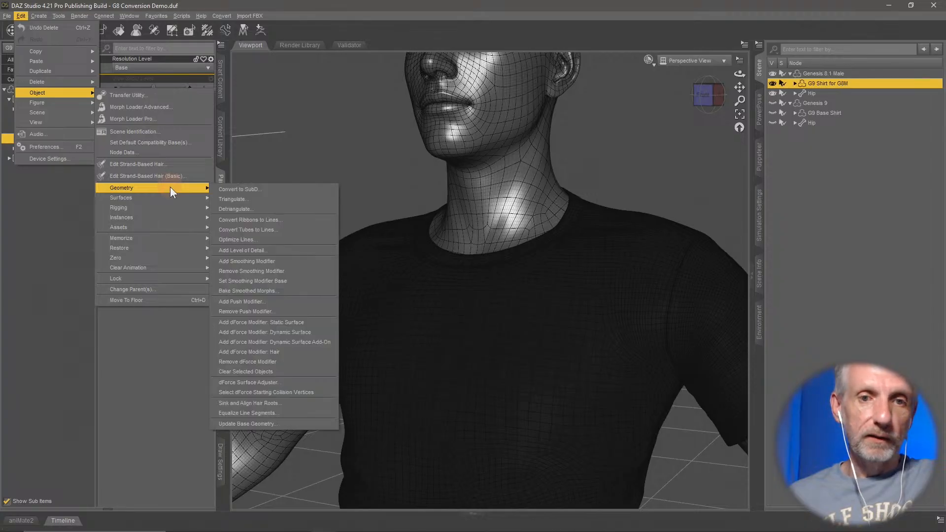
click(265, 191)
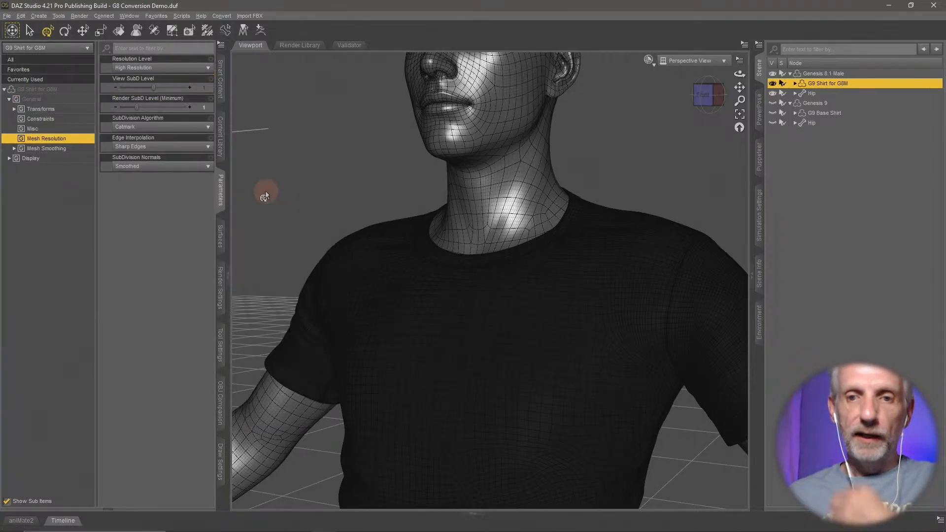
- Check the converted shirt's available resolution levels and examine its wire mesh up close
click(197, 70)
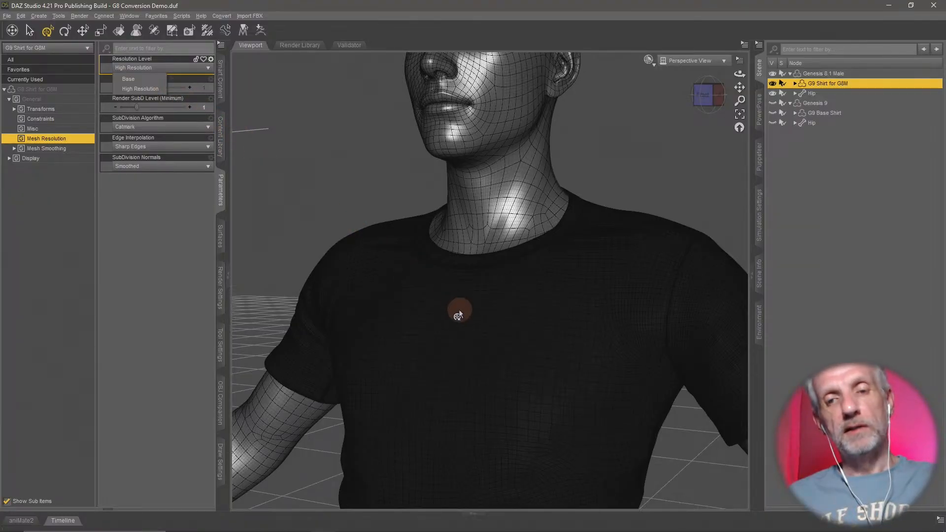
scroll(458, 313, up, 10)
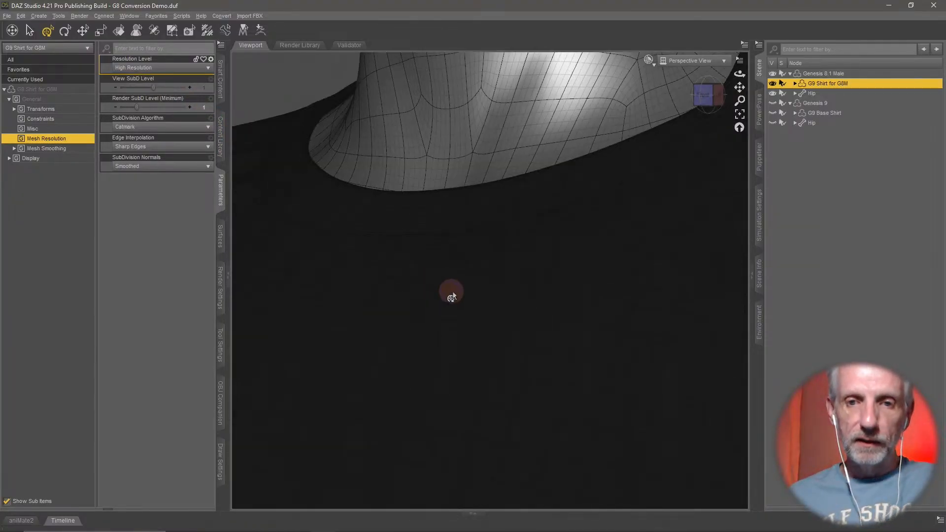
scroll(451, 296, down, 5)
scroll(449, 291, up, 8)
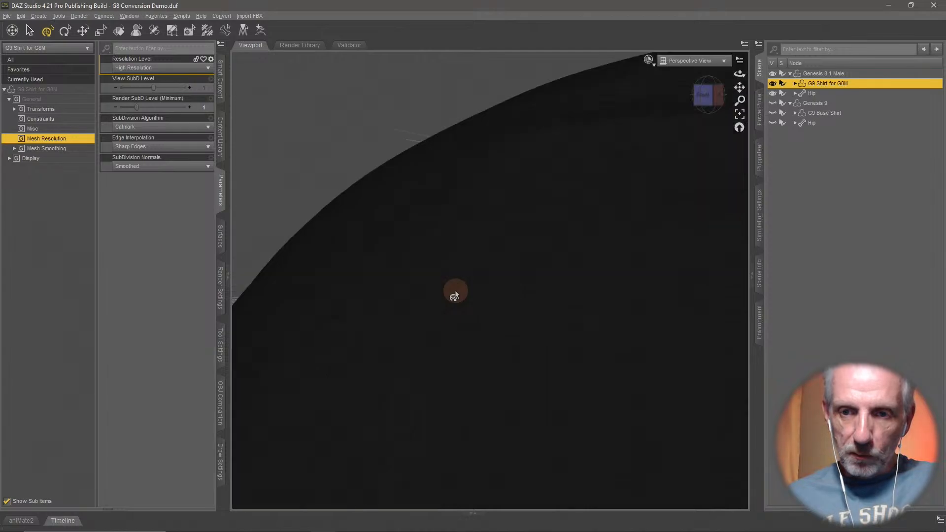
scroll(455, 294, down, 1)
scroll(454, 292, up, 1)
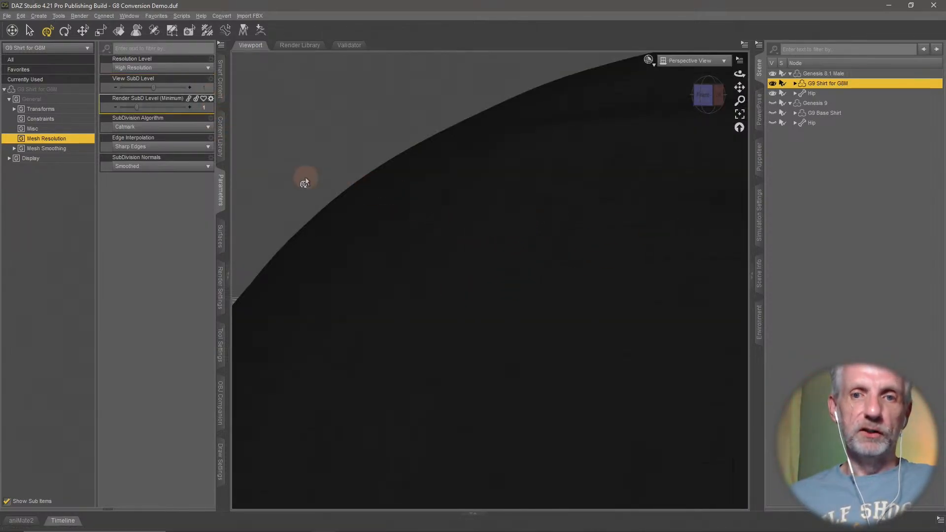
scroll(306, 180, down, 6)
scroll(306, 179, up, 2)
scroll(365, 203, down, 2)
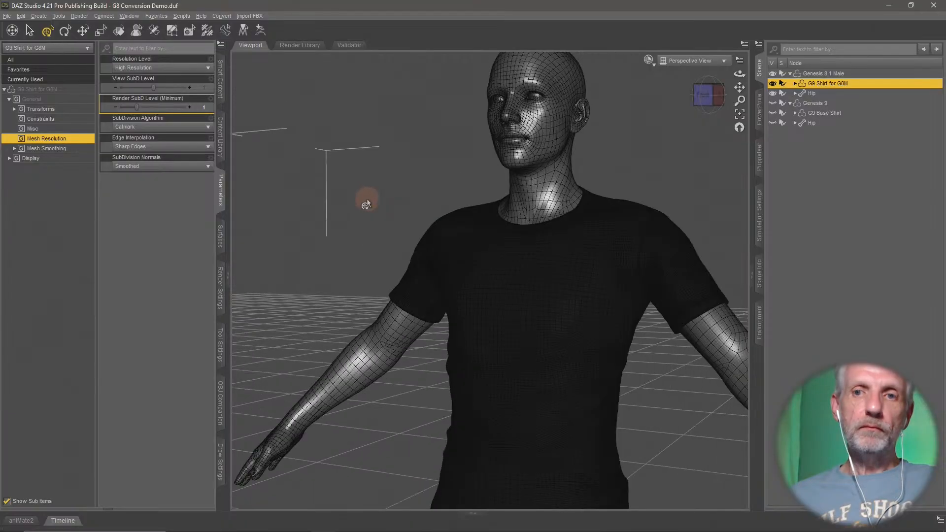
- Show the whole shirted figure in a smooth shaded viewport style without wireframe
scroll(367, 203, down, 2)
middle_drag(417, 251, 413, 153)
scroll(420, 257, down, 3)
mouse_move(419, 256)
middle_down()
mouse_move(420, 270)
mouse_move(414, 262)
middle_up()
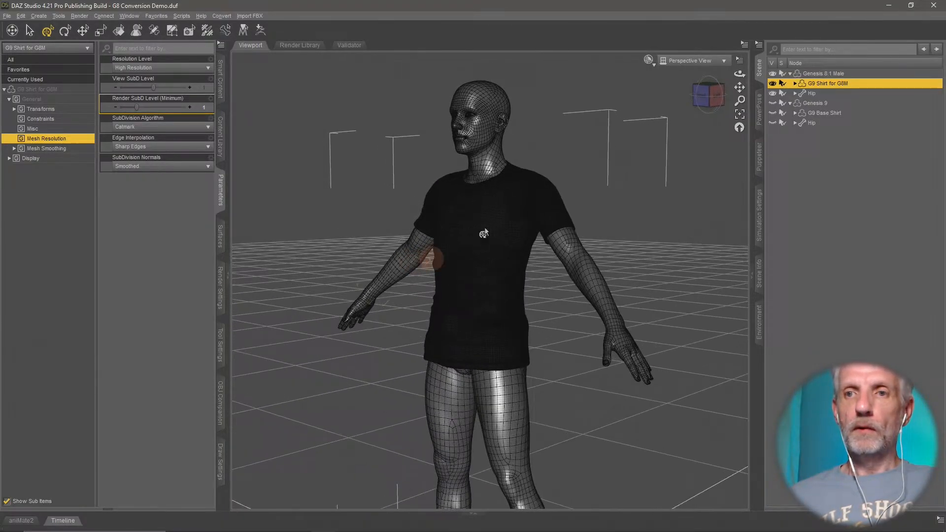
click(648, 59)
click(651, 171)
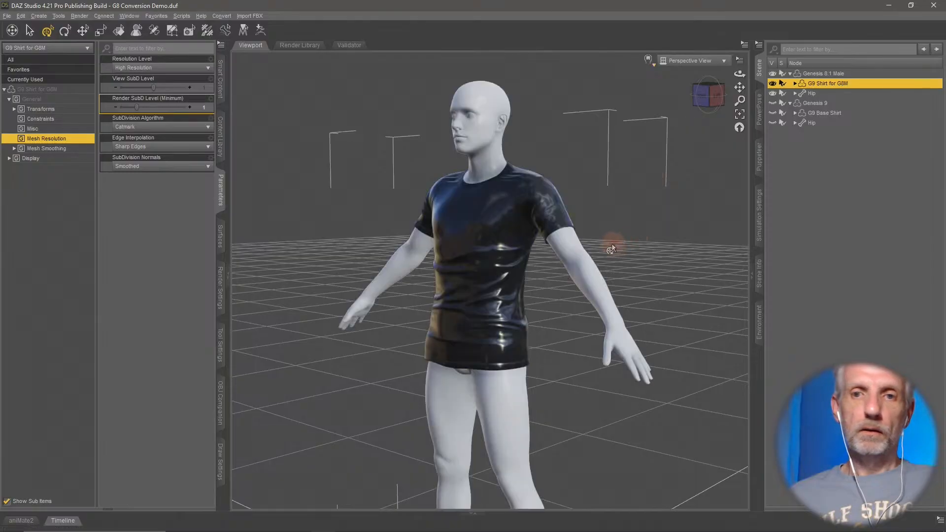
middle_drag(611, 245, 611, 248)
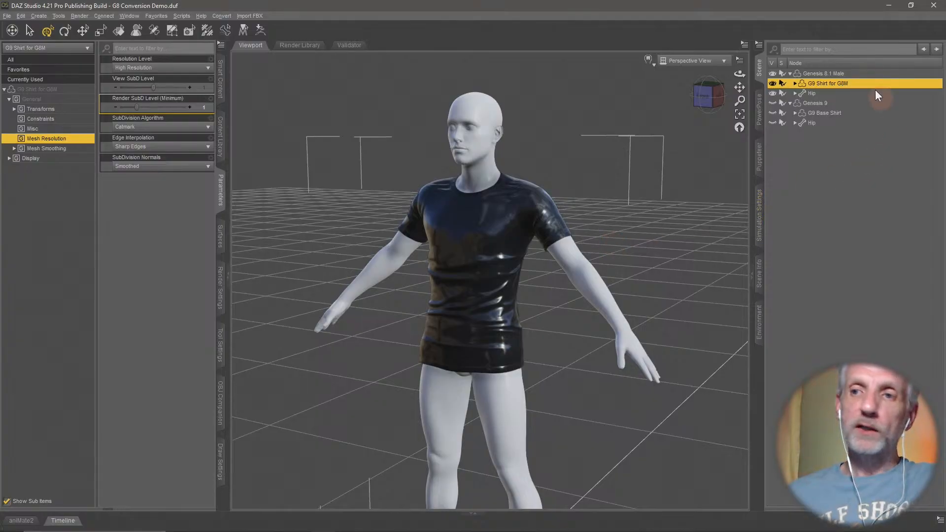
- Empty the scene by deleting Genesis 8.1 Male, the G9 Base Shirt and the Genesis 9 figure
click(856, 75)
key(Delete)
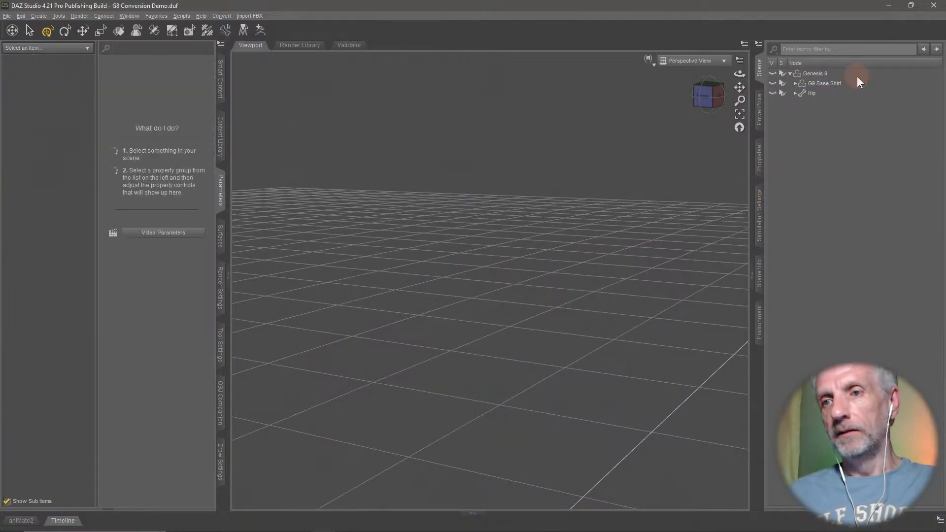
click(832, 85)
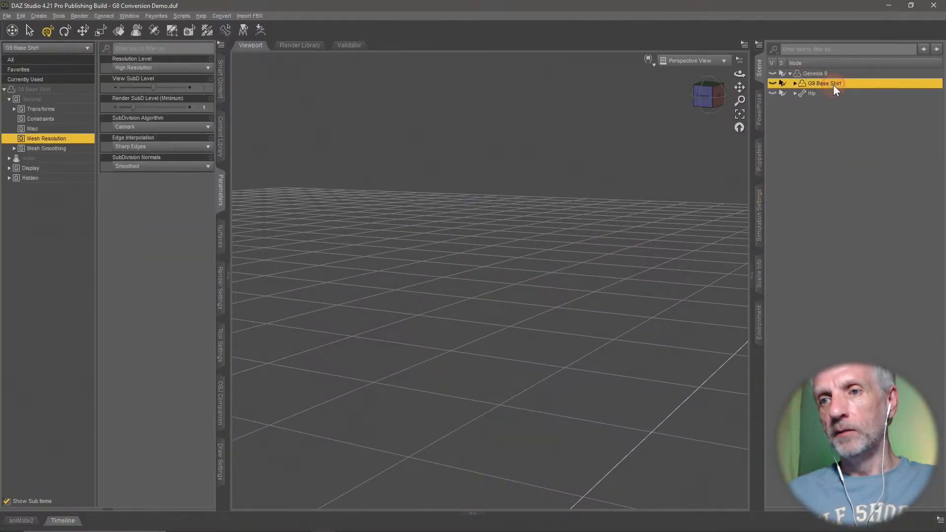
key(Delete)
click(774, 74)
click(815, 74)
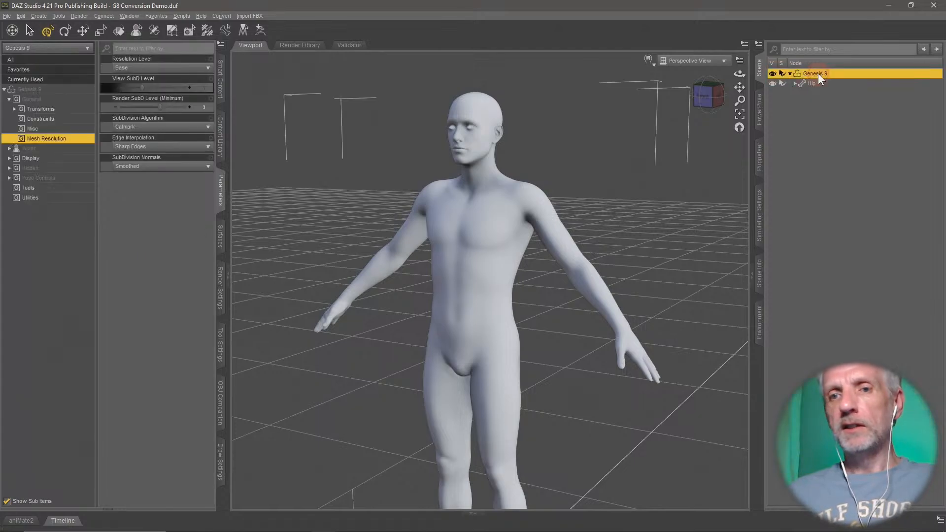
alt+drag(653, 193, 700, 190)
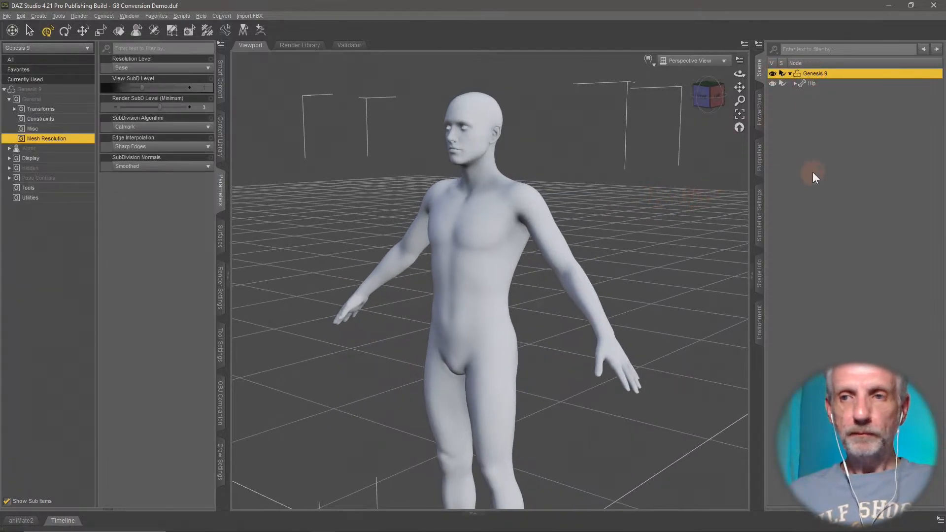
key(Delete)
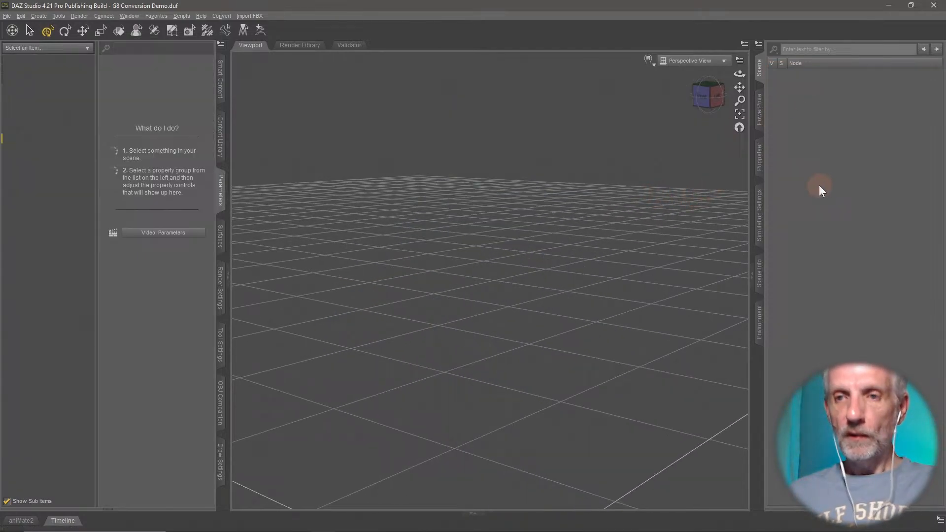
- Load the Genesis 9 Dev Load figure from Genesis 9 Starter Essentials and view it from the front
click(220, 79)
click(10, 60)
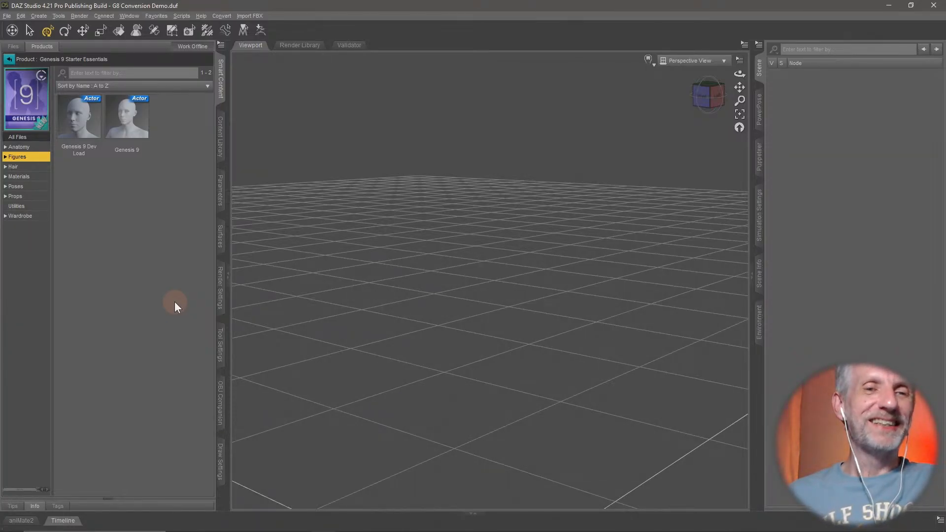
click(91, 127)
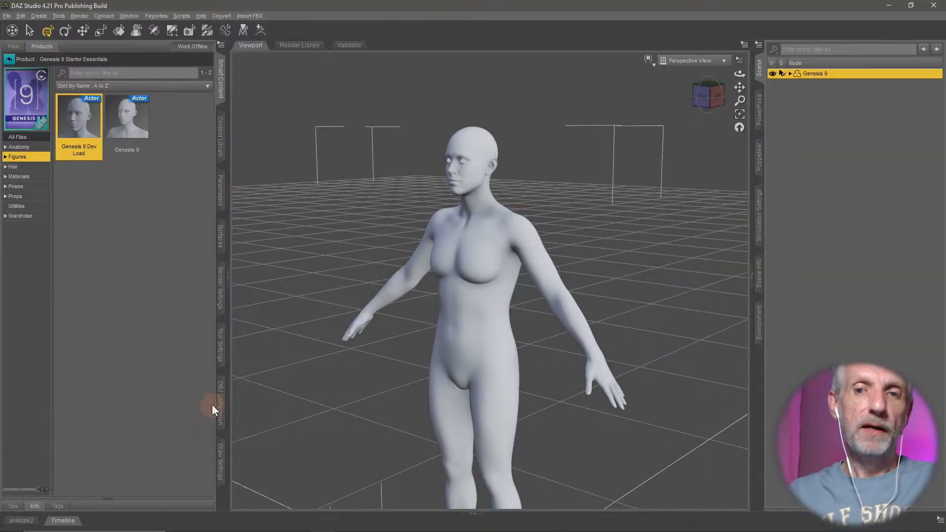
alt+drag(427, 398, 456, 390)
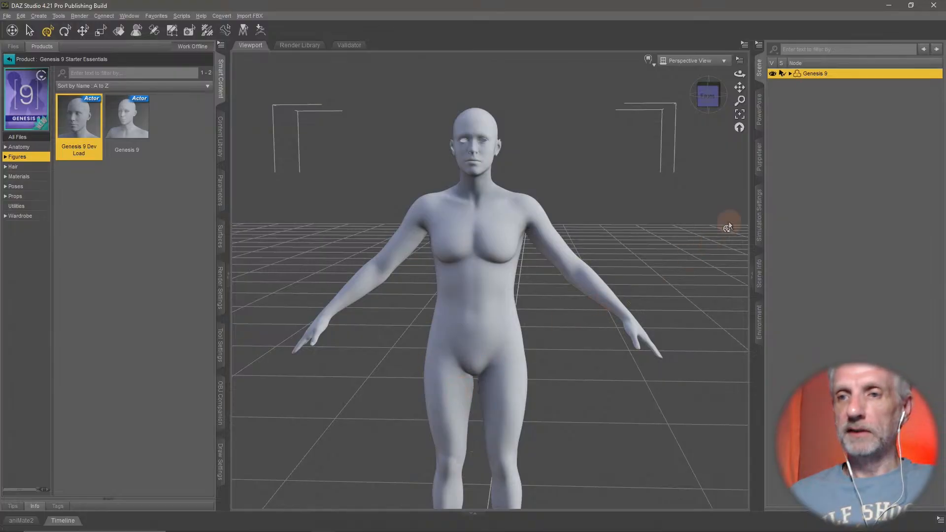
- Raise the Genesis 9 figure's left arm to about shoulder height by rotating the Left Shoulder bone
click(761, 112)
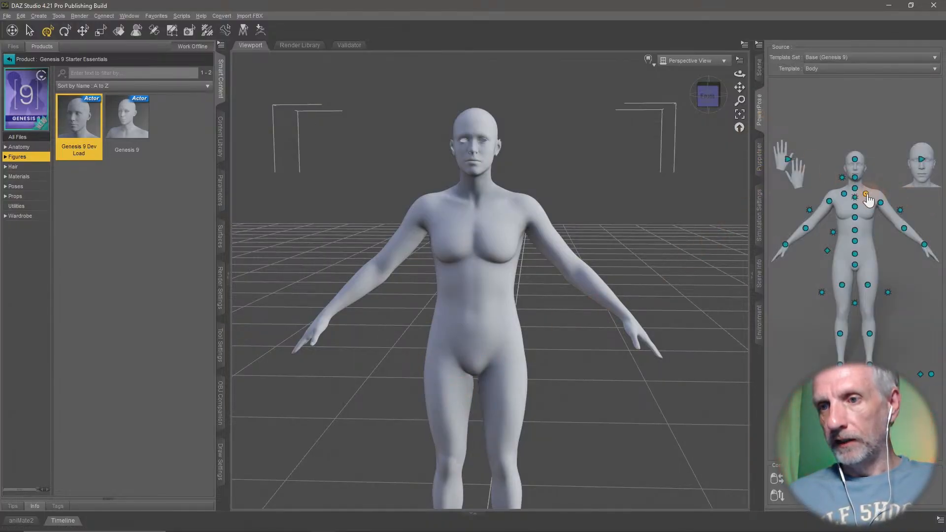
click(866, 195)
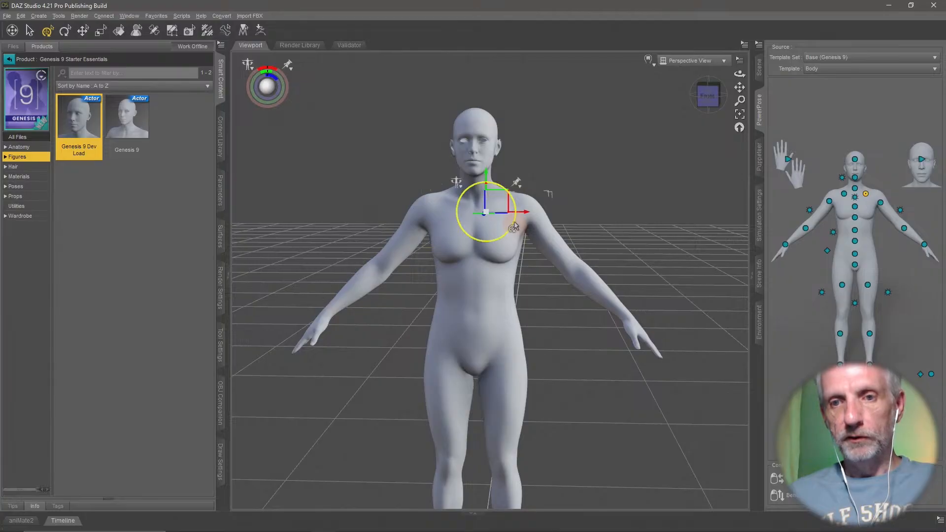
drag(513, 227, 603, 236)
ctrl+alt+drag(634, 295, 635, 297)
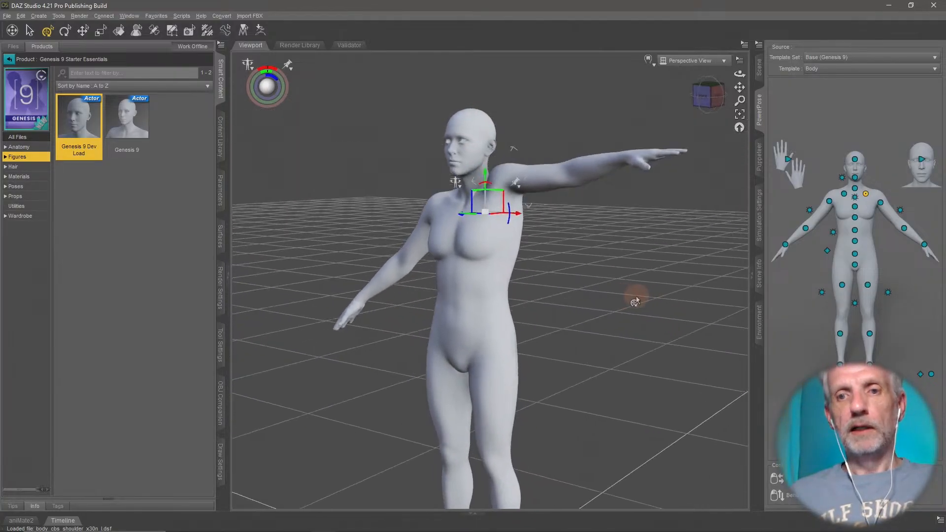
scroll(636, 297, up, 3)
ctrl+alt+right_drag(636, 296, 636, 297)
scroll(636, 297, up, 2)
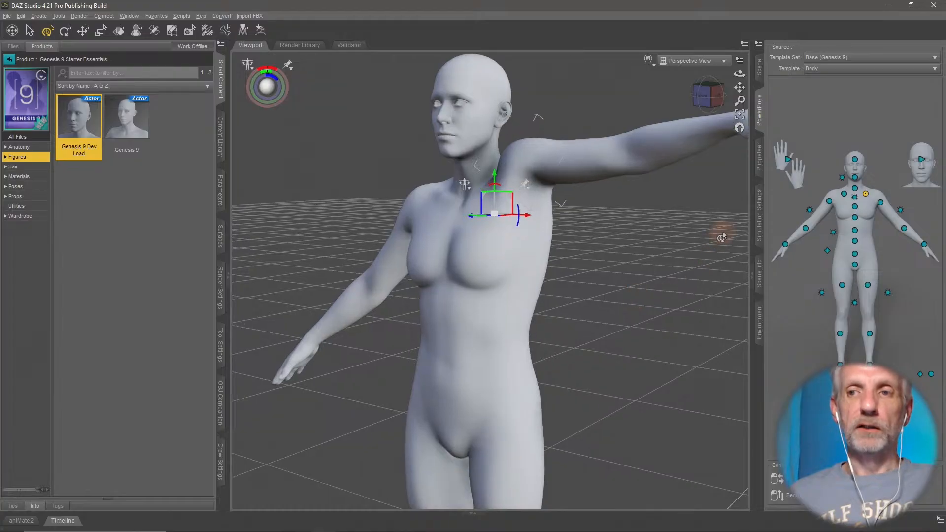
- Select the whole Genesis 9 figure and inspect its currently used parameters
click(759, 68)
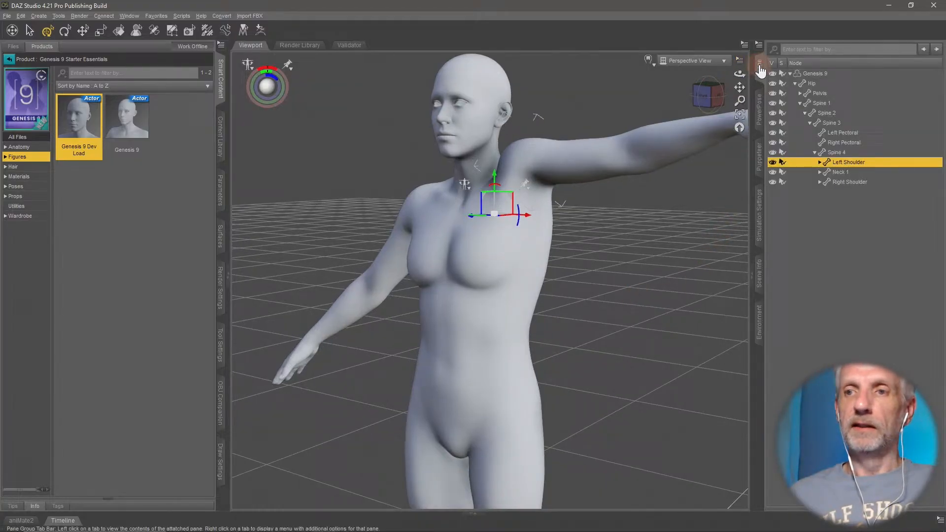
click(820, 73)
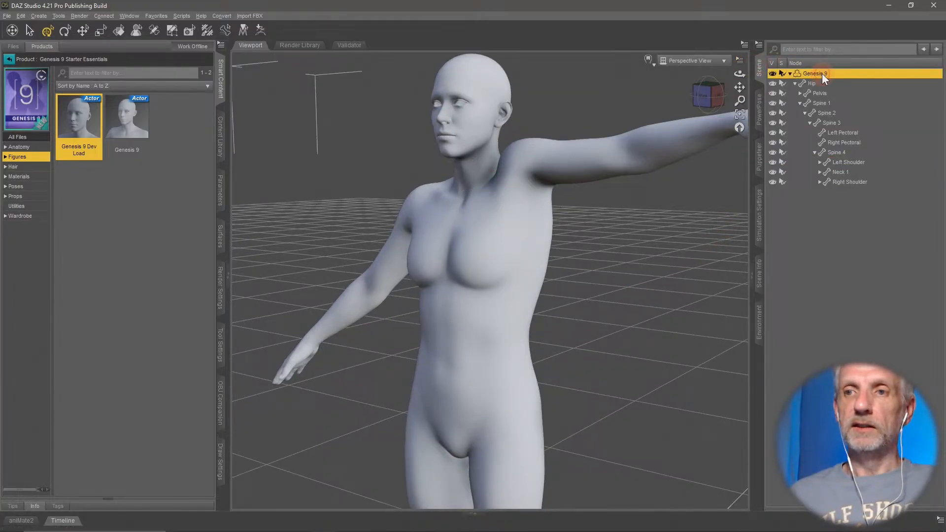
click(219, 191)
click(76, 79)
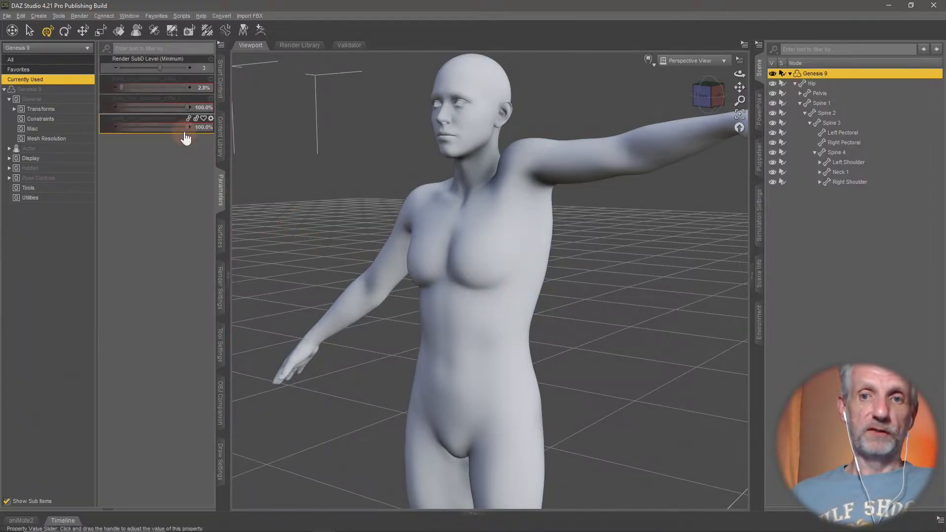
- Set the two arm-pose corrective morphs at 100% to 0% and examine the deformation around the raised left shoulder
drag(187, 106, 120, 107)
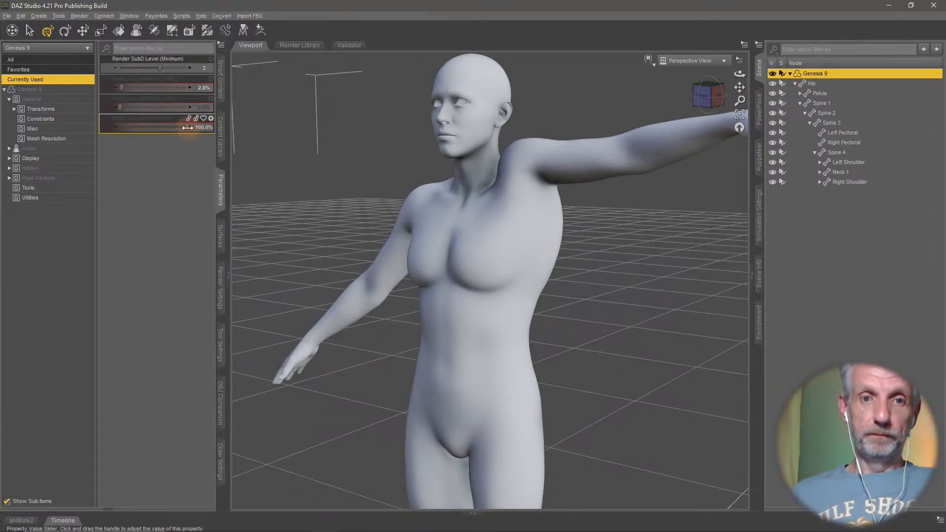
drag(187, 128, 68, 138)
middle_drag(440, 266, 438, 268)
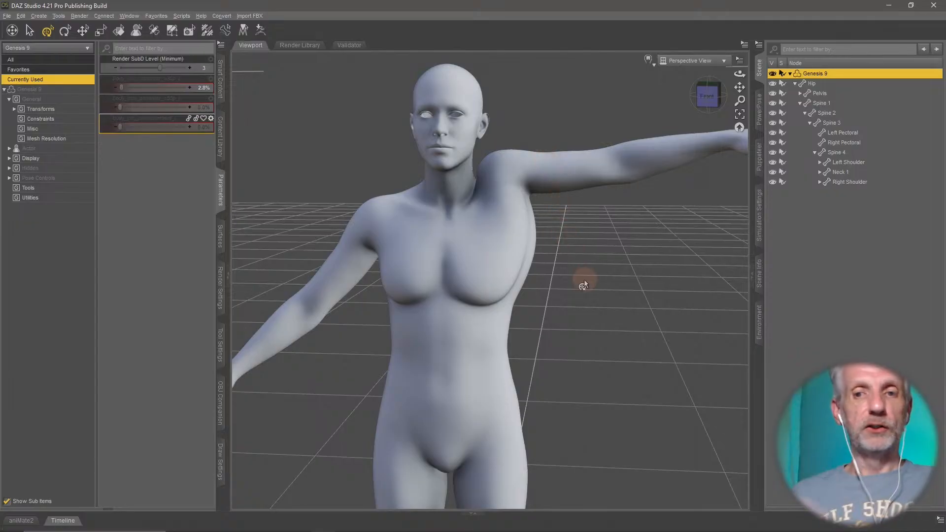
middle_drag(581, 287, 581, 283)
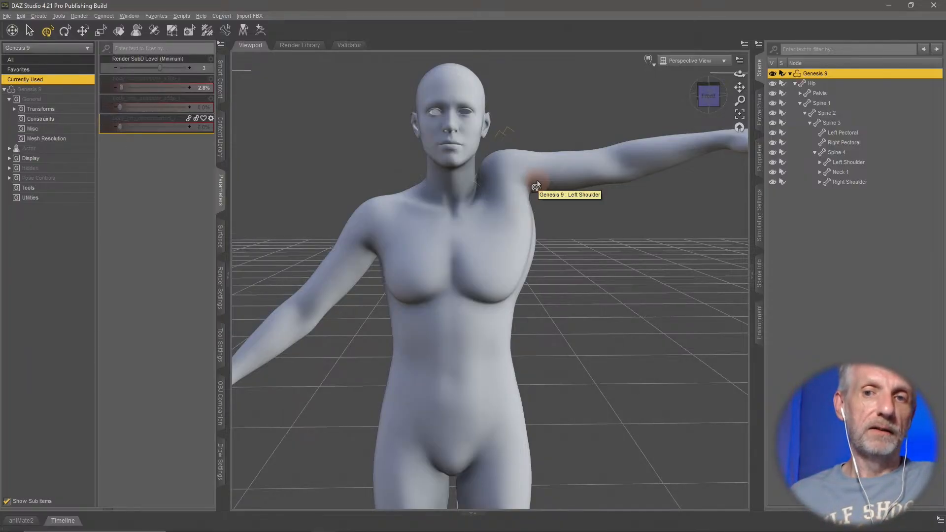
middle_drag(581, 243, 581, 243)
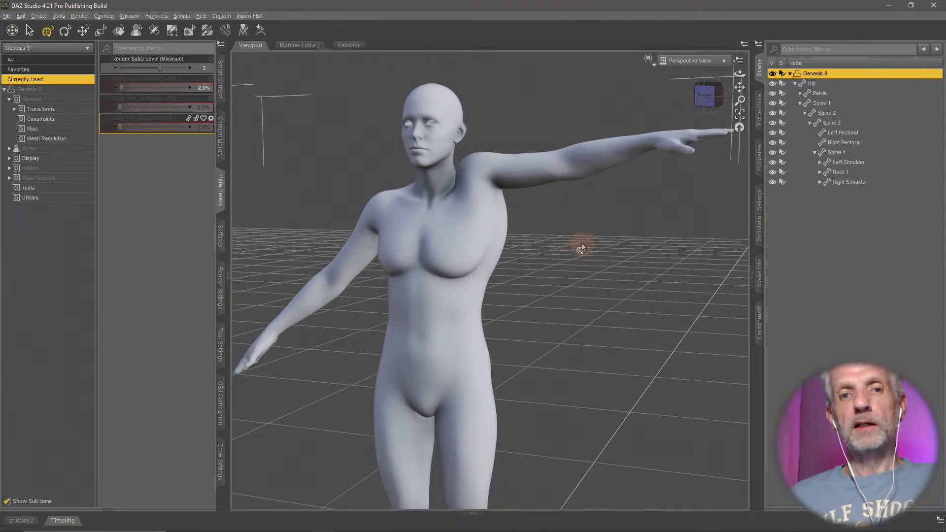
- Restore both arm-pose corrective morphs on the Genesis 9 figure to 100%
click(123, 107)
drag(122, 107, 307, 107)
click(123, 129)
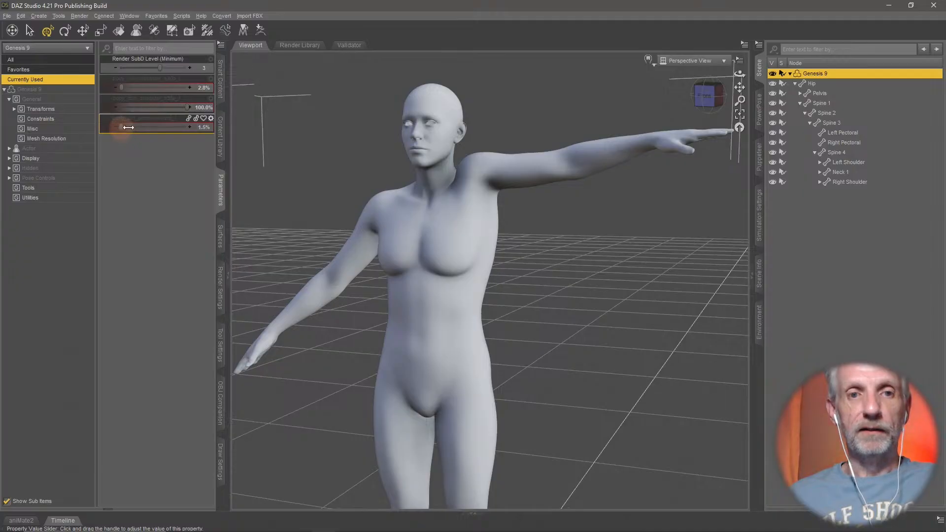
drag(128, 128, 302, 127)
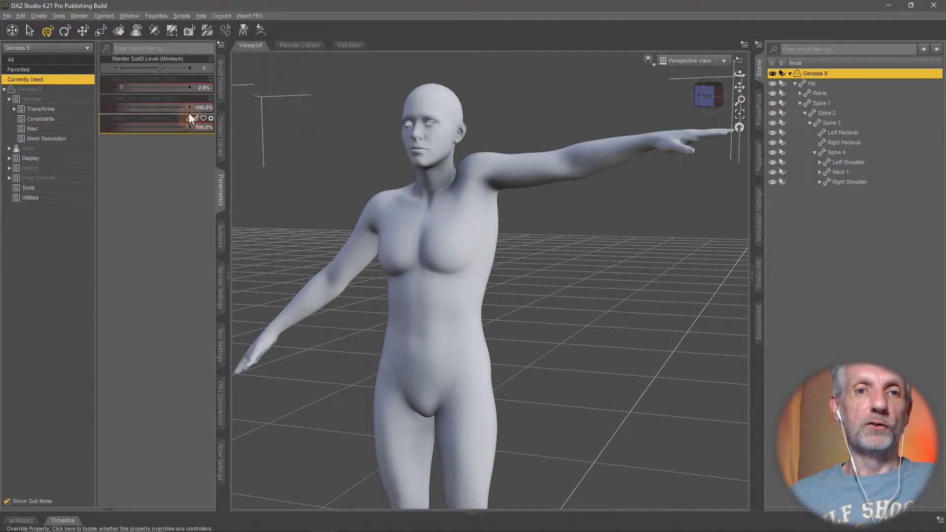
drag(188, 107, 257, 115)
drag(188, 127, 239, 144)
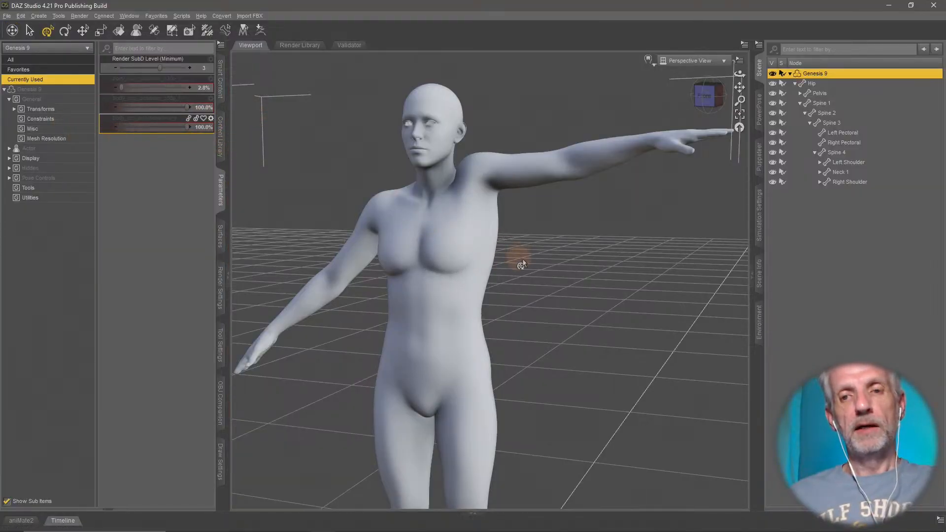
middle_drag(549, 234, 548, 232)
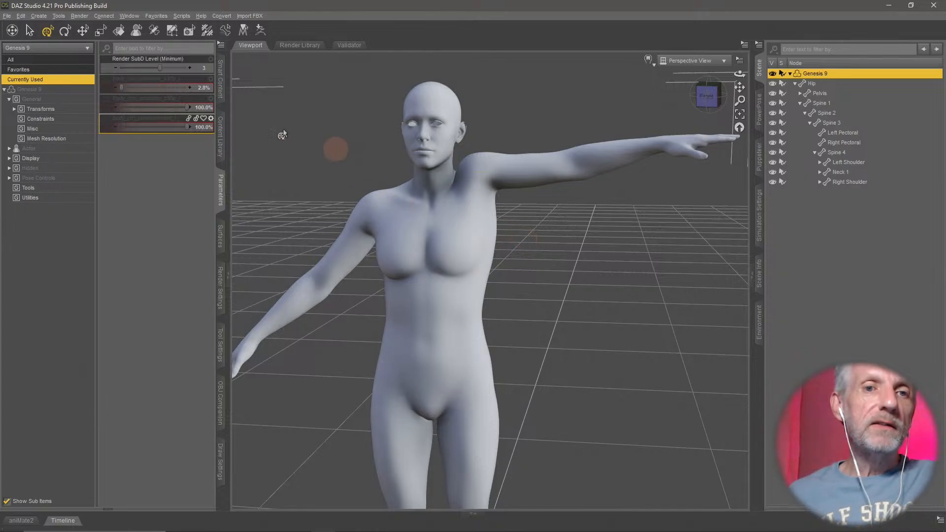
click(141, 97)
click(151, 129)
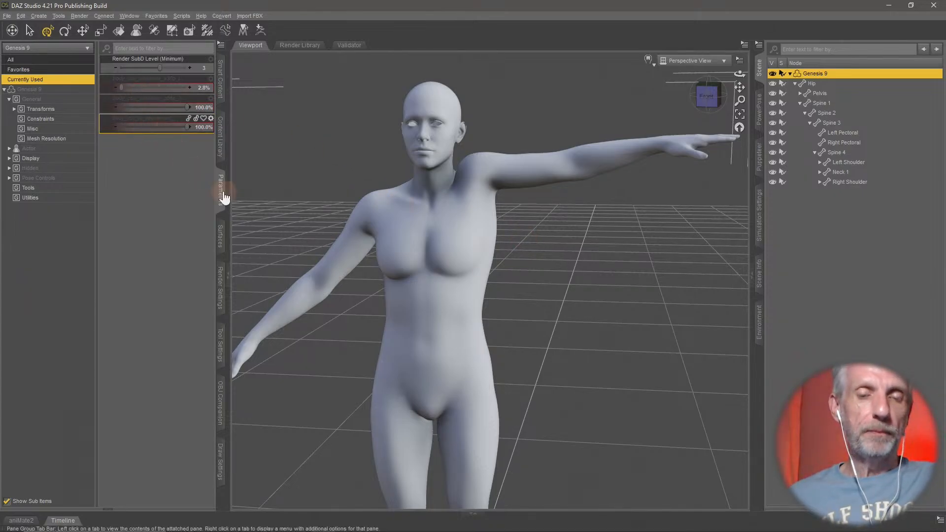
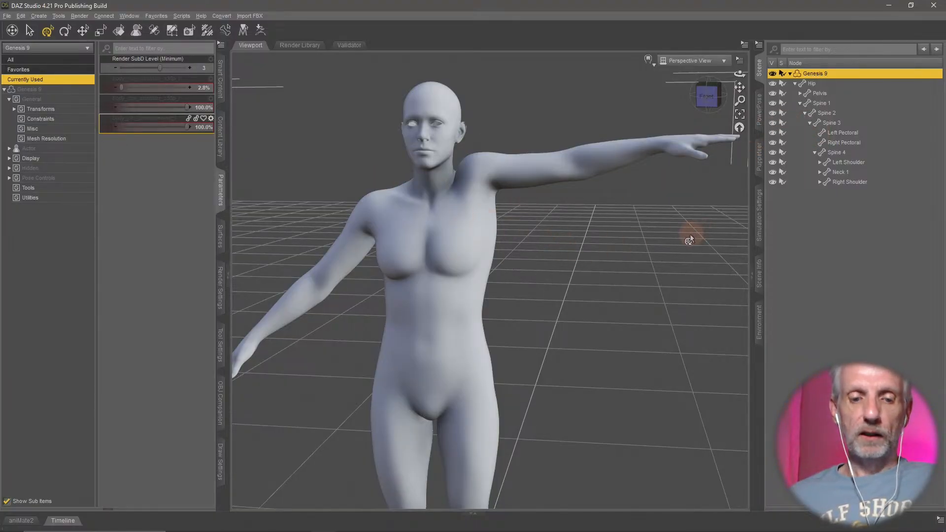
- Undo the recent arm pose changes on the Genesis 9 figure and collapse its node hierarchy in the scene
key(ctrl+z)
key(ctrl+z)
key(ctrl+z)
key(ctrl+z)
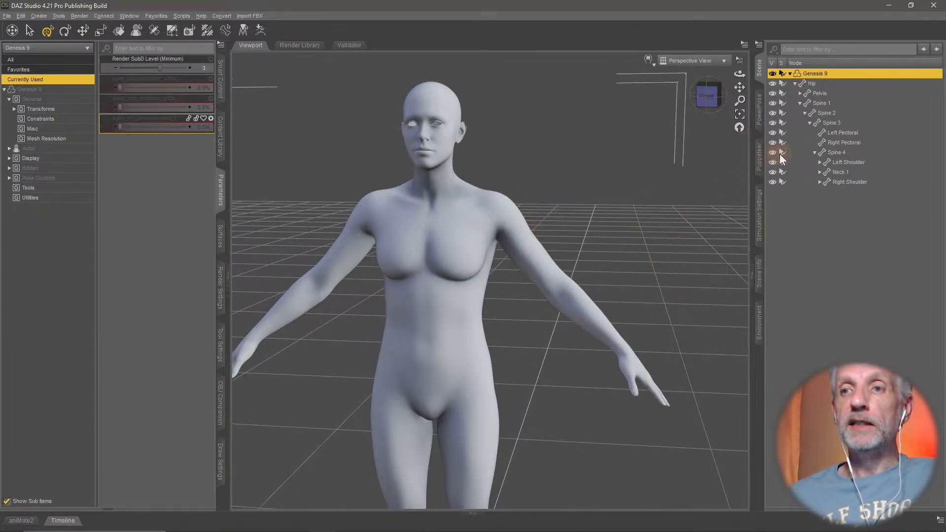
click(790, 74)
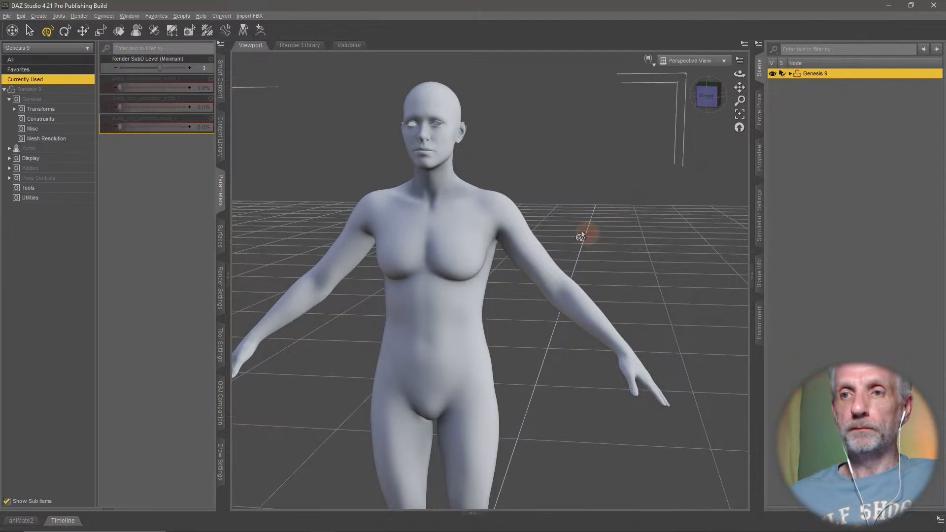
mouse_move(586, 234)
middle_down()
mouse_move(580, 225)
mouse_move(593, 225)
mouse_move(594, 239)
middle_up()
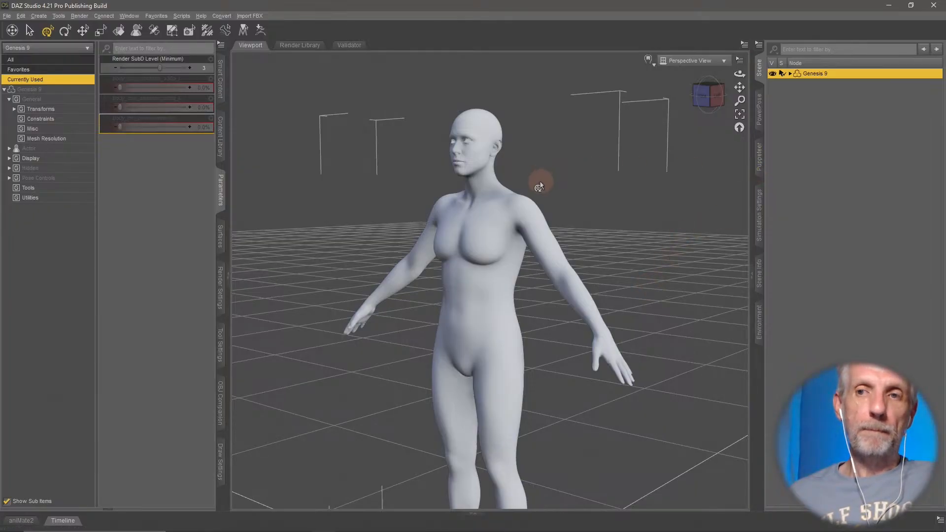
- Clear the product text filter and browse the installed Wardrobe products for Genesis 9 clothing
click(220, 79)
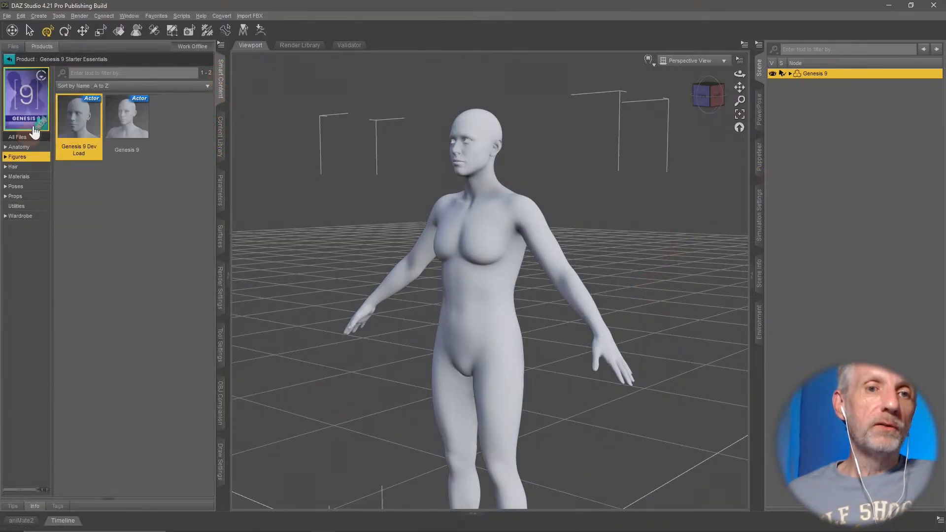
click(9, 59)
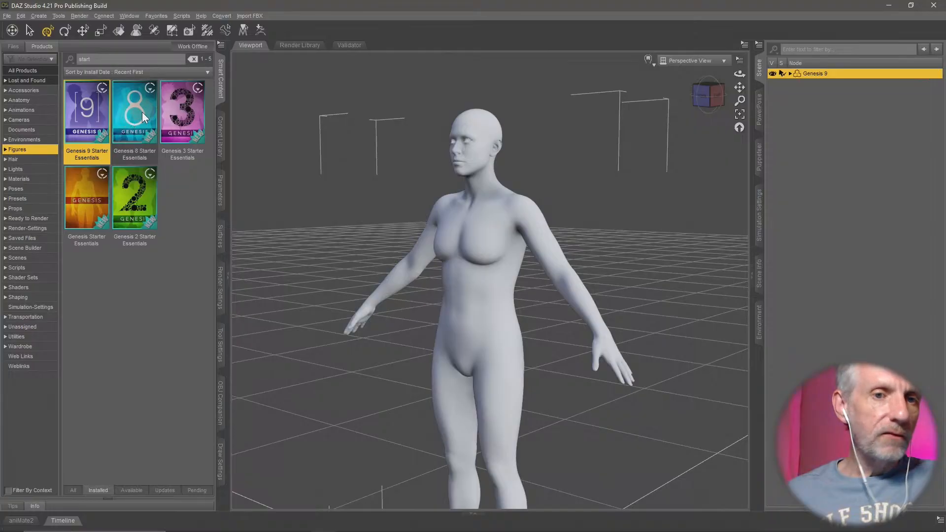
click(41, 346)
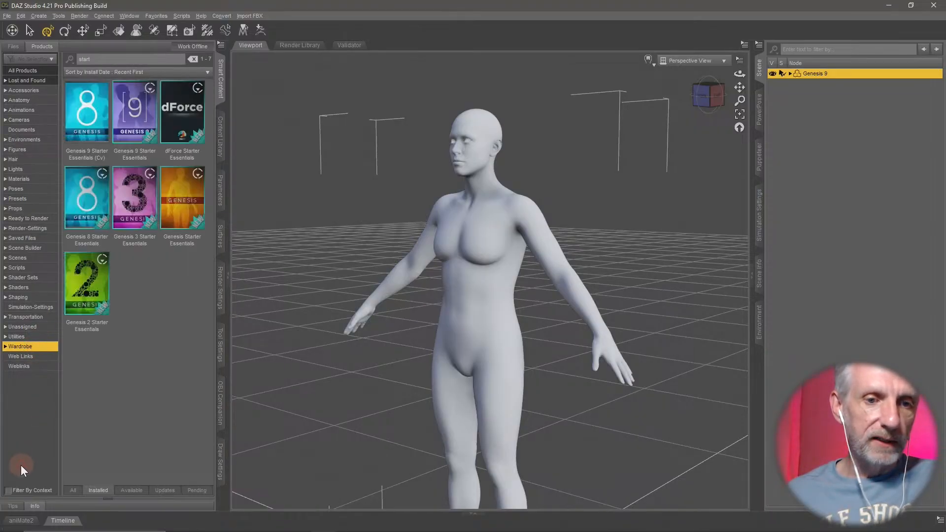
click(192, 59)
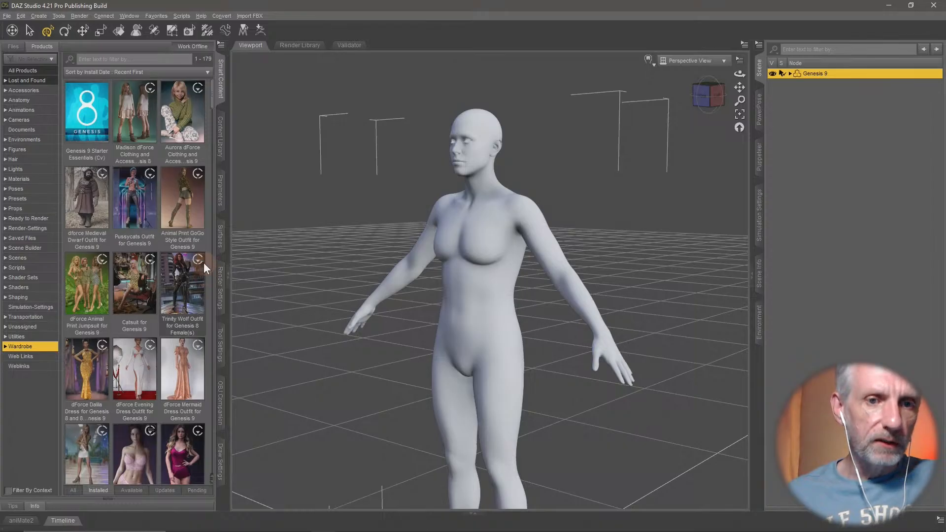
scroll(203, 262, down, 6)
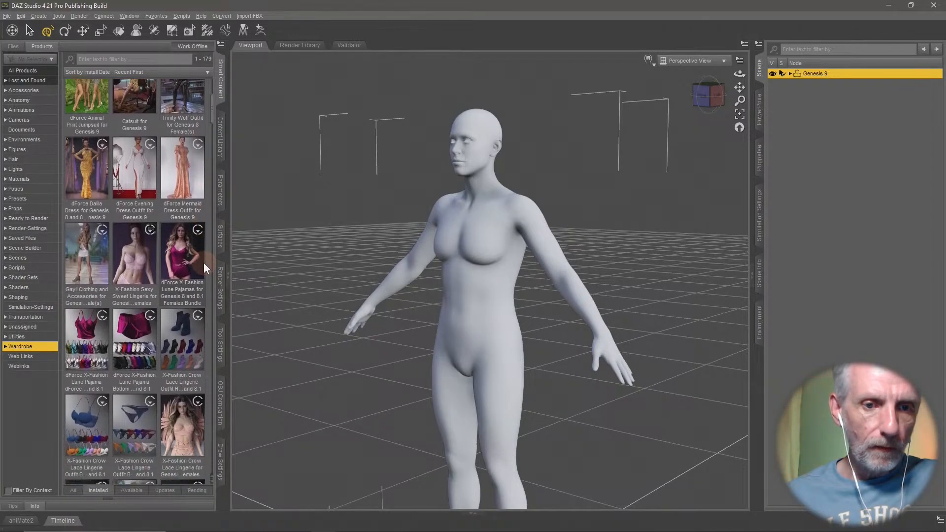
scroll(203, 262, down, 6)
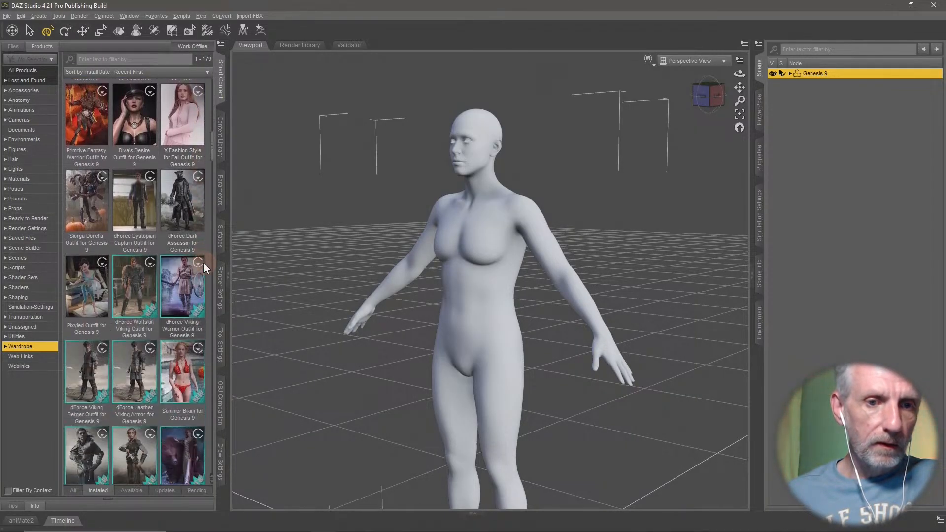
scroll(203, 262, down, 6)
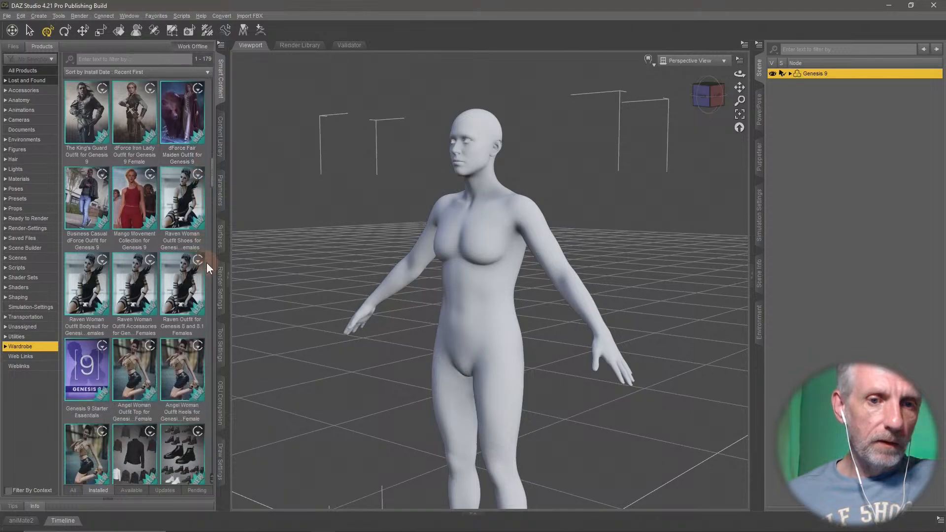
scroll(206, 262, down, 5)
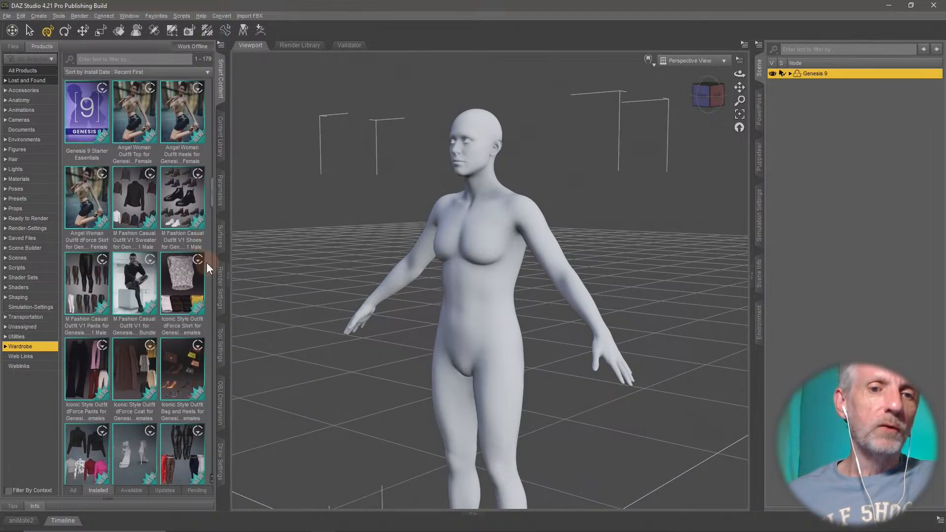
scroll(206, 262, down, 8)
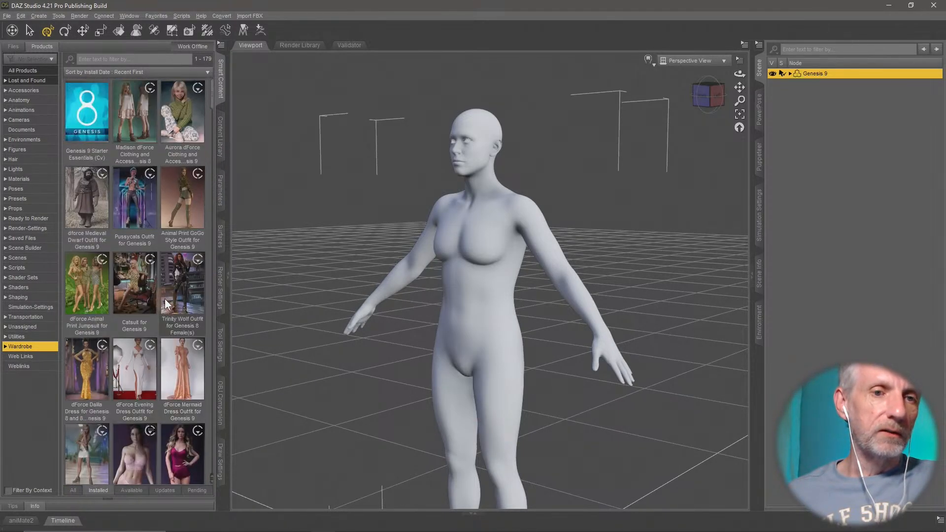
- Load the Basic Wear Tank Top from Genesis 9 Starter Essentials (Cv) onto the Genesis 9 figure
click(90, 122)
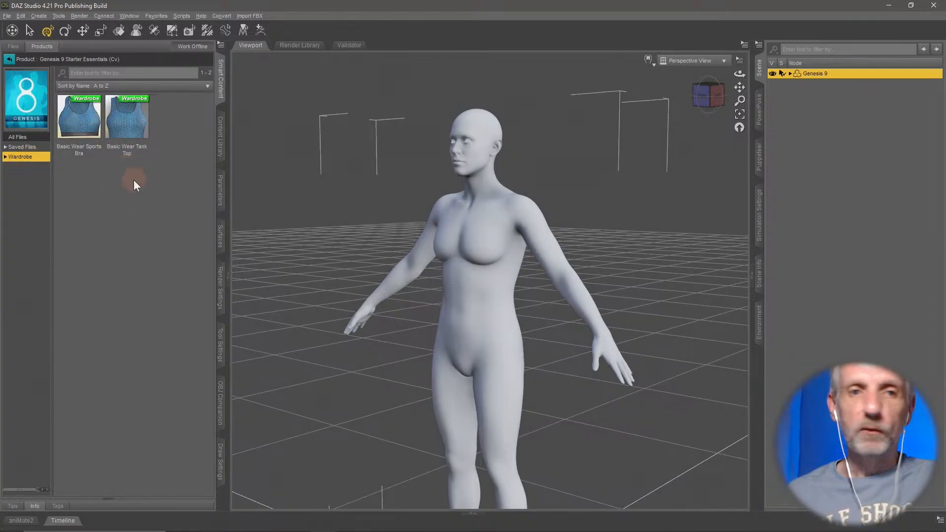
click(134, 124)
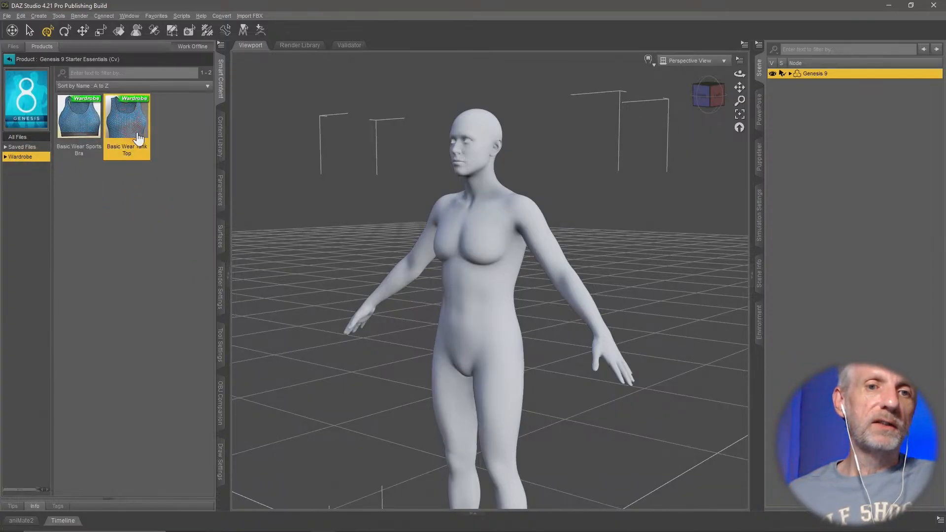
mouse_move(134, 126)
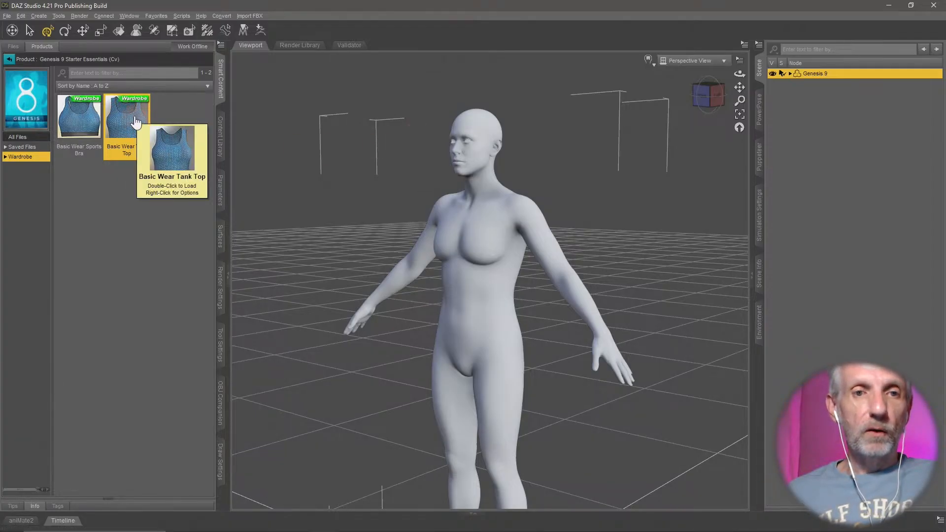
double_click(135, 120)
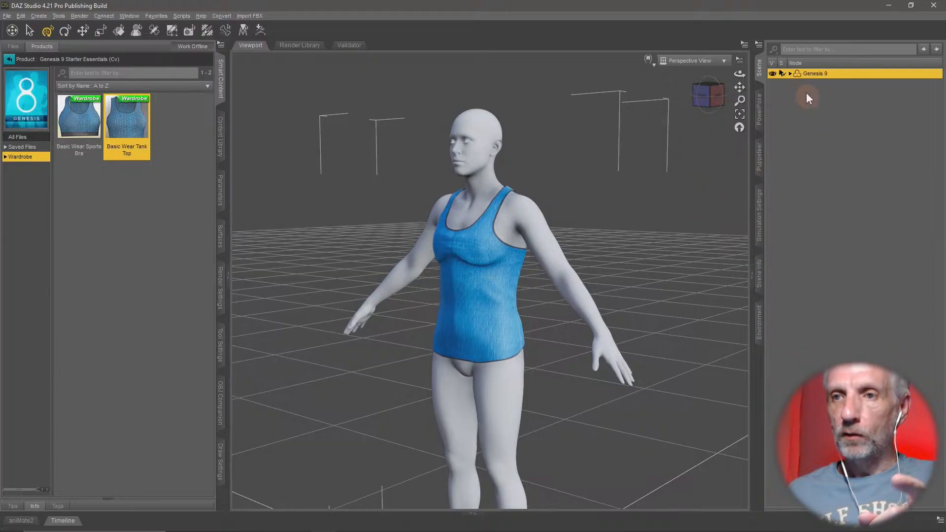
- Delete the Basic Wear Tank Top node parented under Genesis 9
click(790, 72)
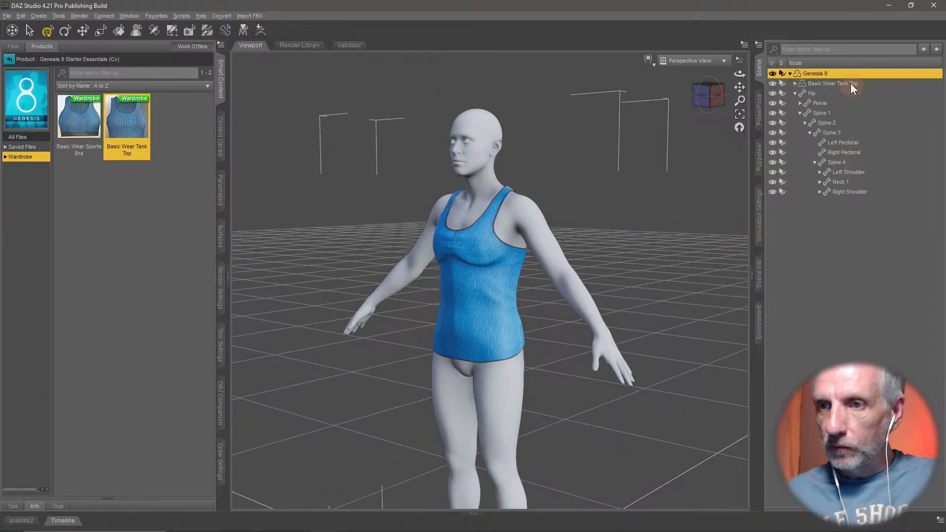
click(837, 84)
key(Delete)
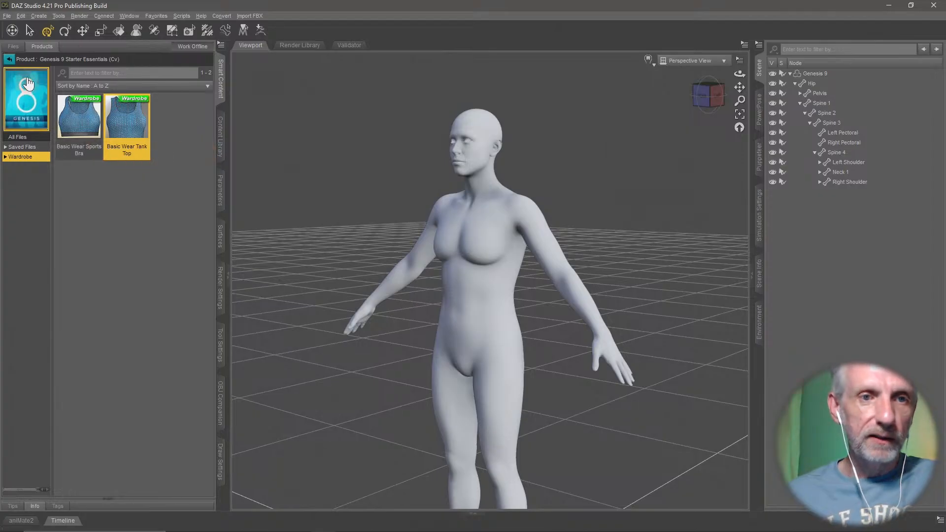
- Filter the Figures products by "star" and open the Genesis 8 Starter Essentials product
click(9, 59)
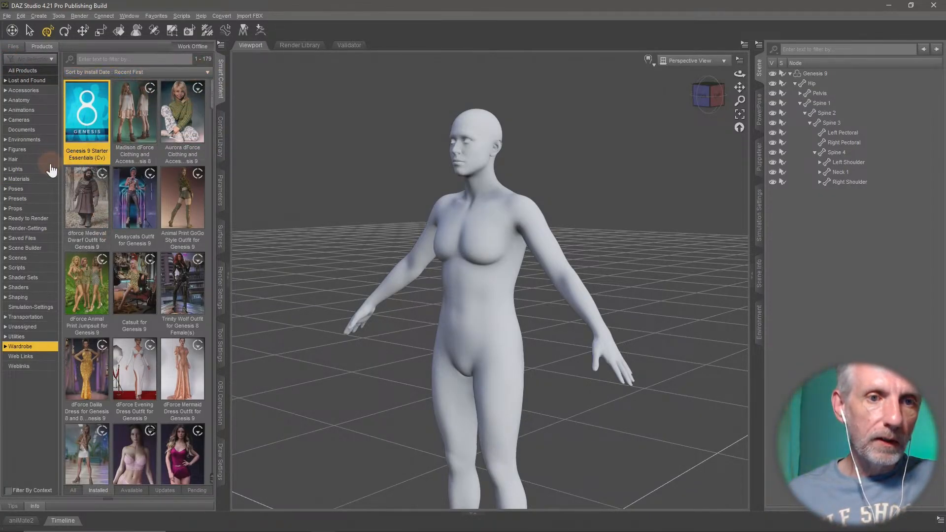
click(18, 149)
click(138, 59)
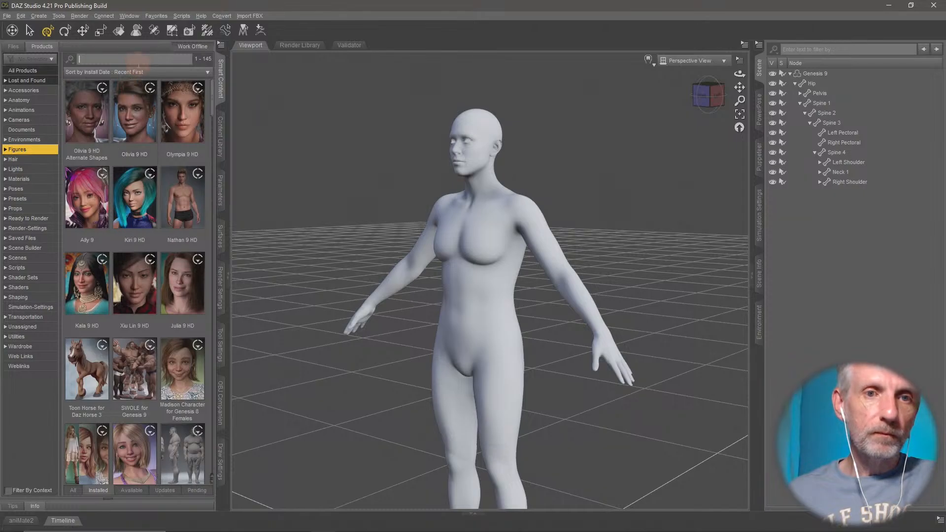
text(star)
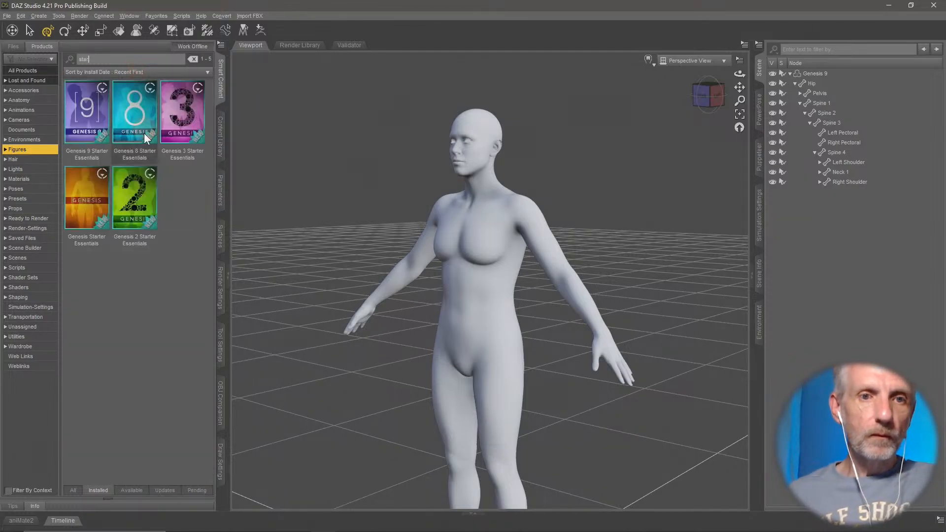
click(140, 131)
double_click(139, 130)
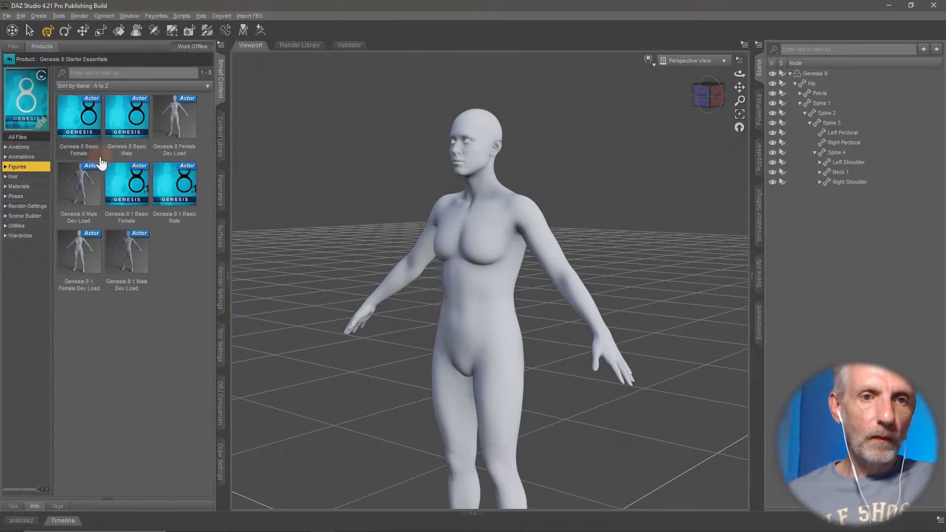
- Load the original Basic Wear Tank Top from the Genesis 8 Starter Essentials wardrobe and inspect it against the body
click(33, 237)
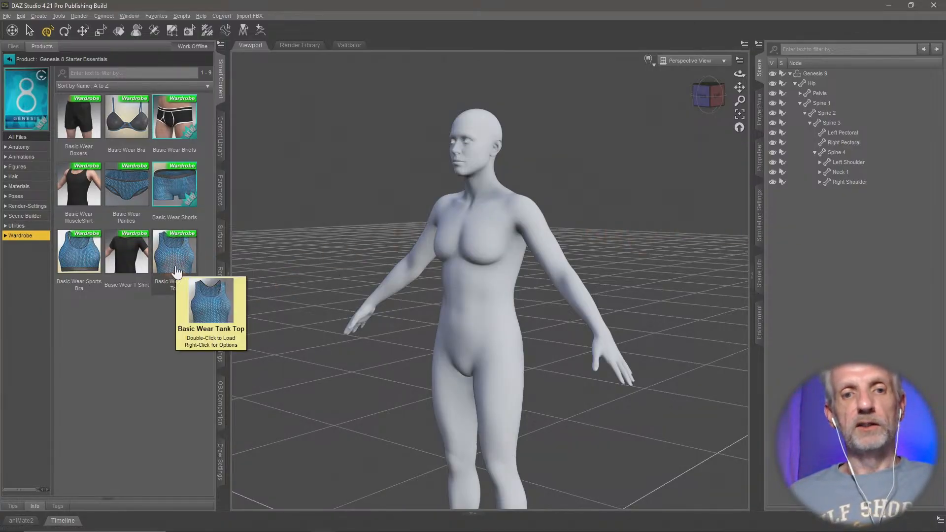
double_click(177, 272)
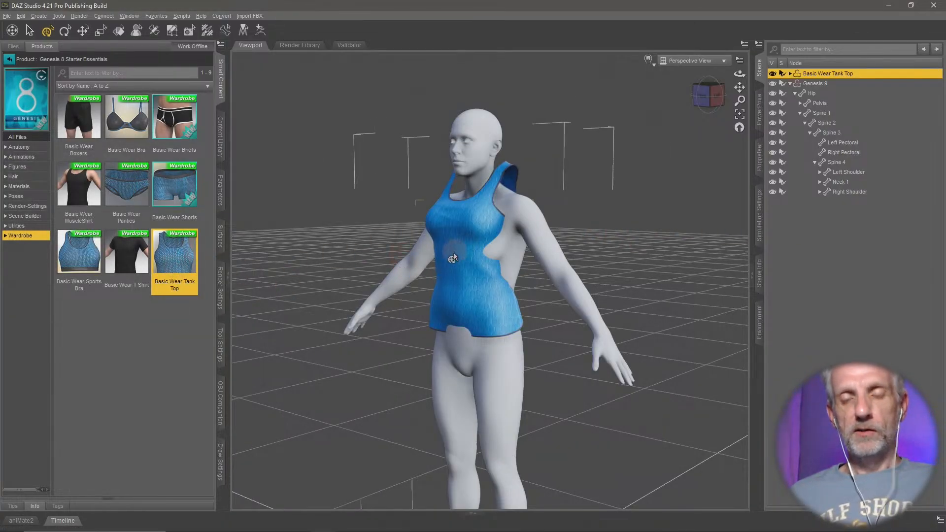
middle_drag(454, 257, 419, 247)
mouse_move(463, 256)
middle_down()
mouse_move(448, 256)
mouse_move(469, 264)
middle_up()
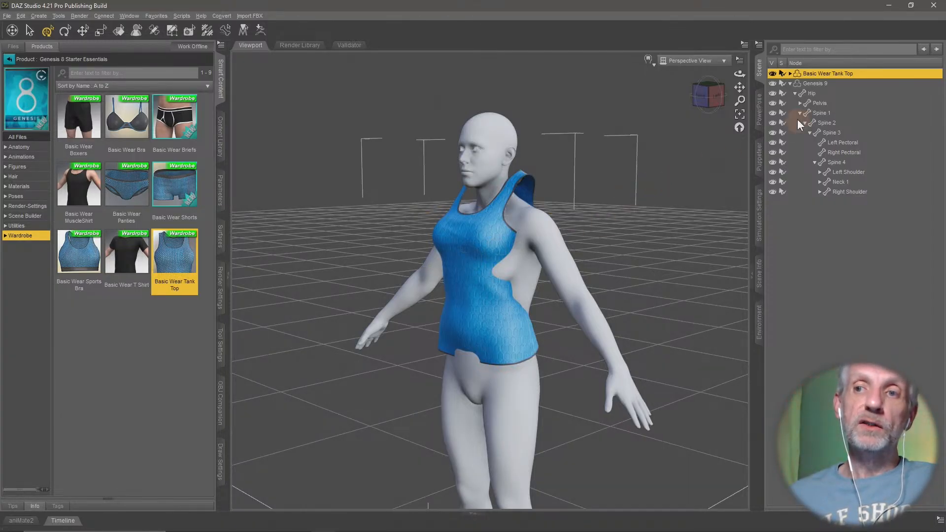
- Select and collapse the Genesis 9 figure, and launch Developer Tools from its utility parameters beside the model
click(792, 83)
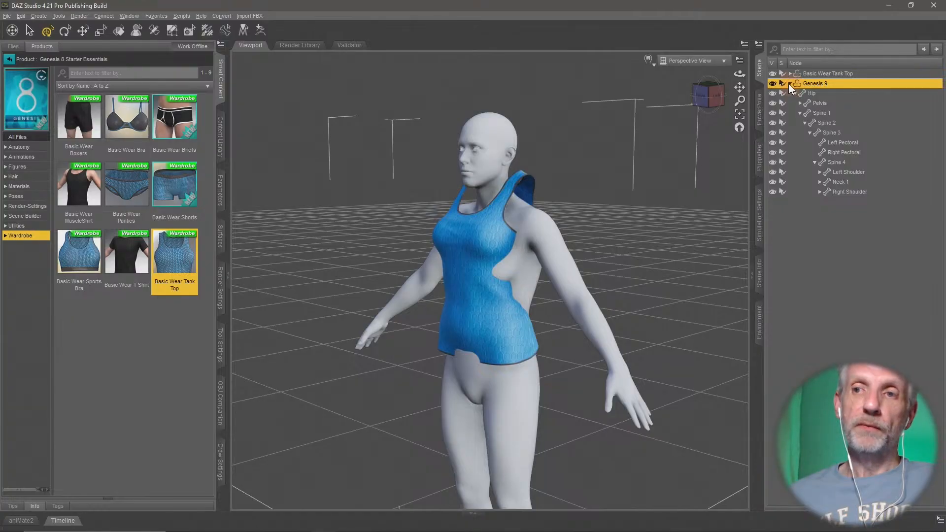
click(789, 84)
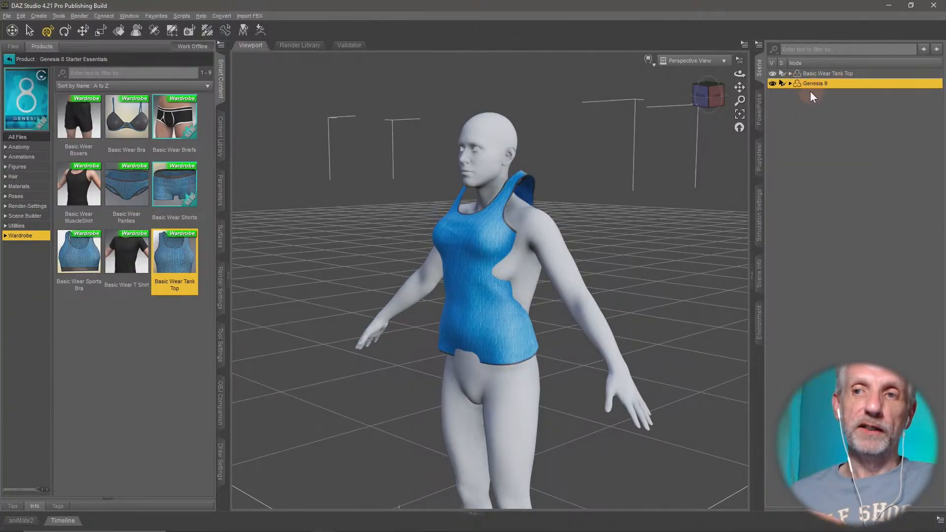
click(222, 200)
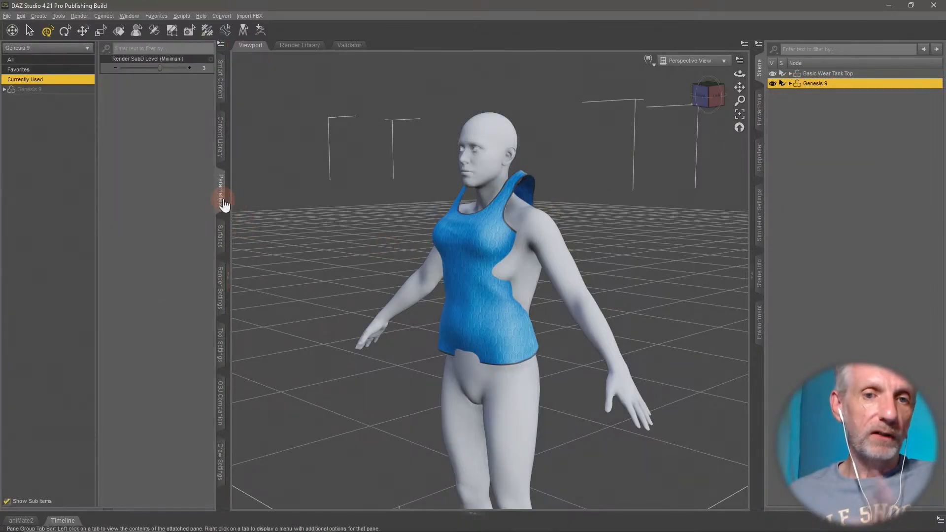
click(42, 92)
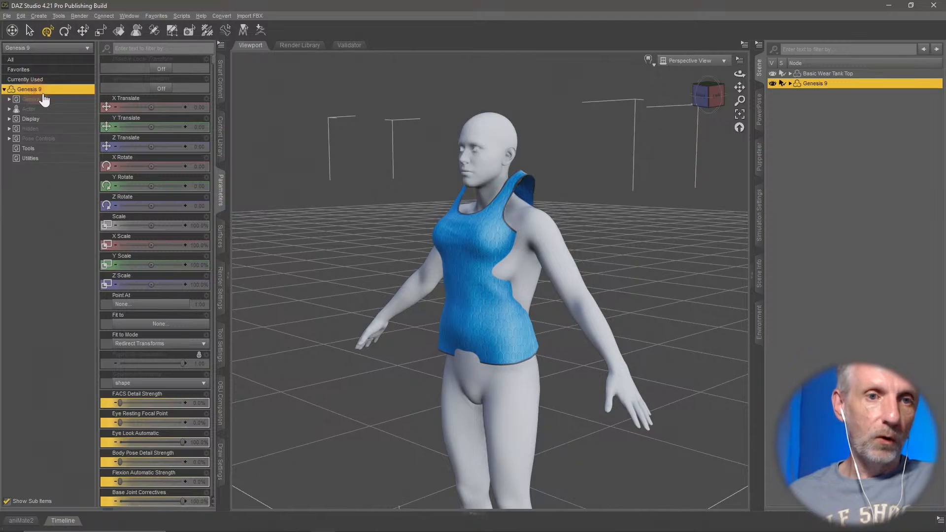
click(56, 158)
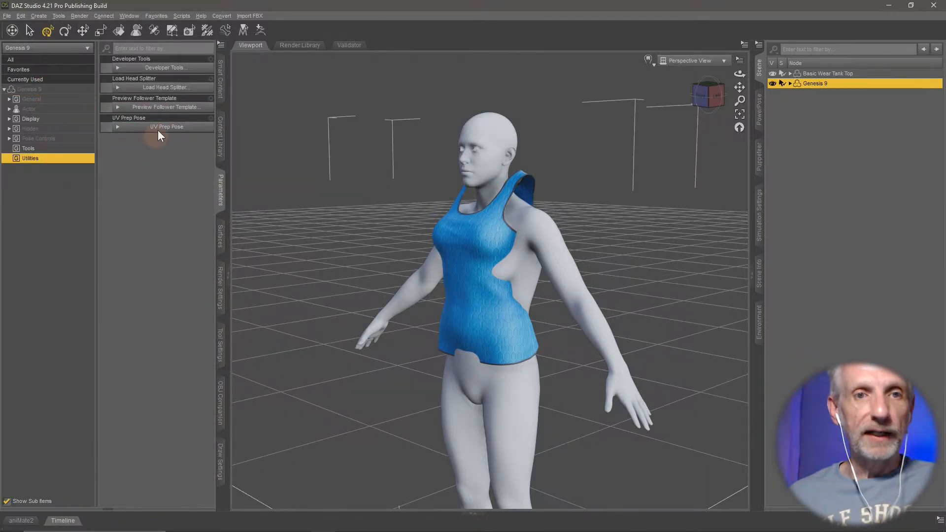
click(193, 68)
drag(121, 299, 313, 65)
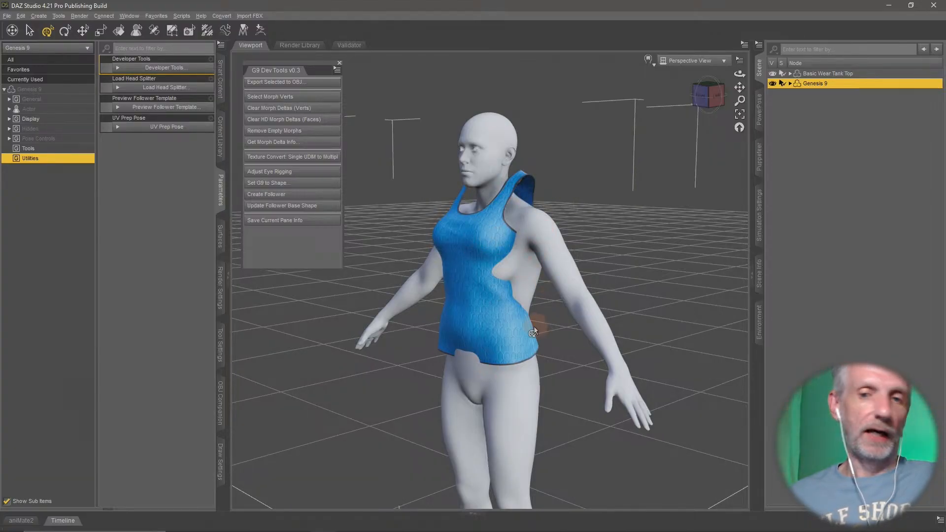
- Set the sixth morph among Genesis 9's hidden clone parameters to 100% so the body matches the tank top
alt+drag(536, 320, 646, 307)
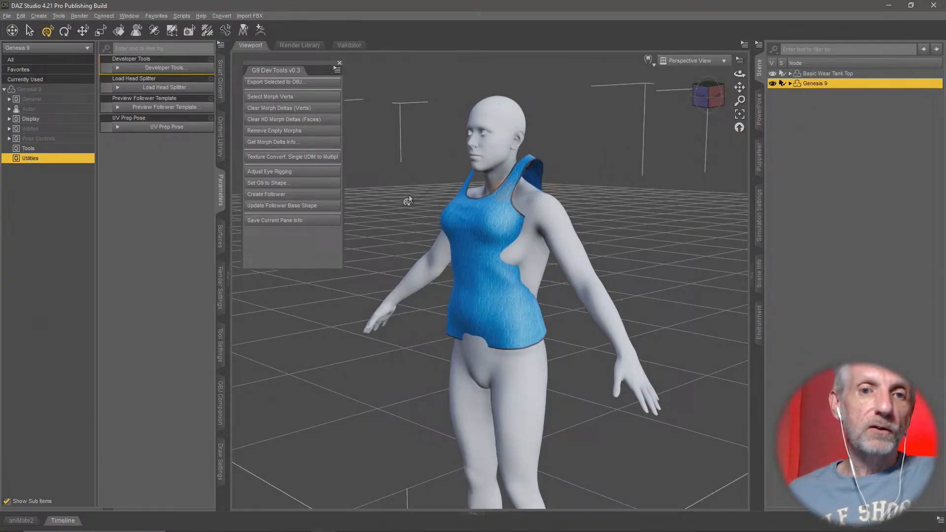
click(53, 128)
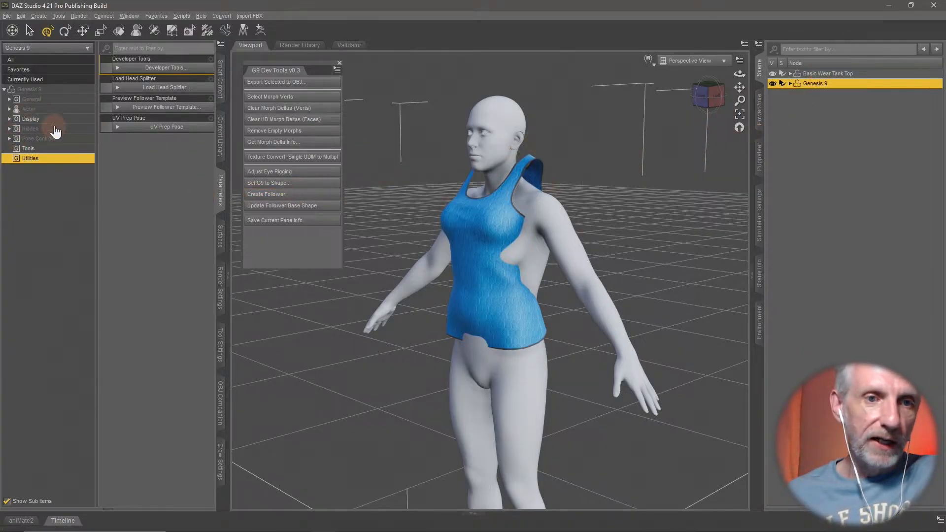
click(76, 169)
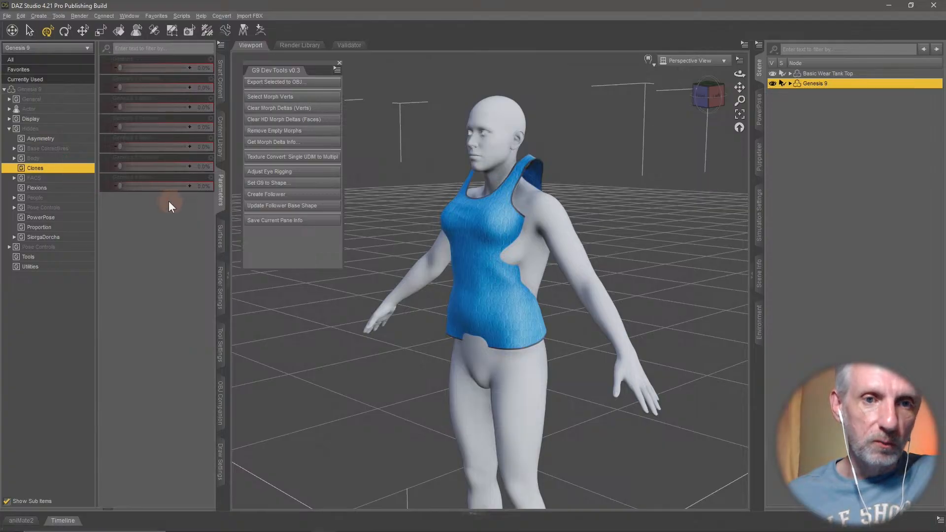
drag(119, 168, 235, 166)
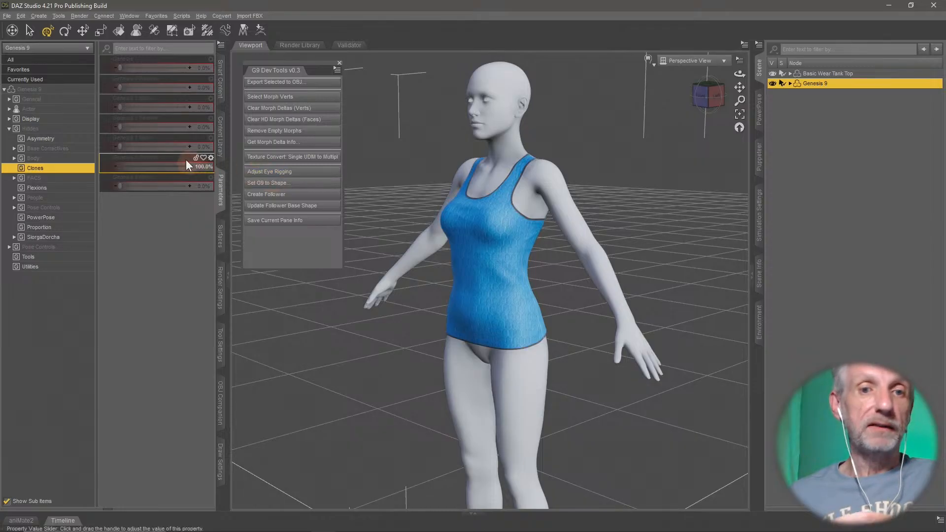
- Reset the Genesis 8 Female clone to 0% and set Genesis 9's new base shape to Genesis 8 Female, choosing Restore for the figure
mouse_move(186, 166)
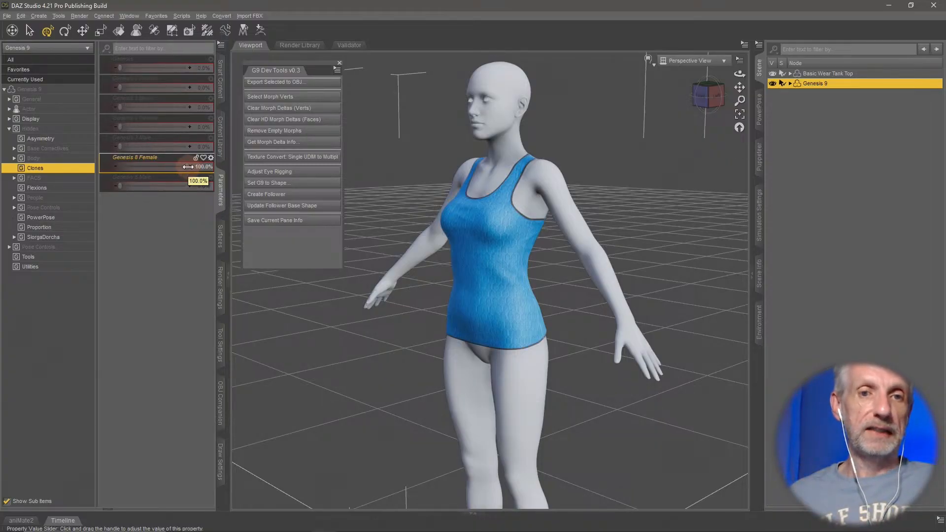
drag(188, 167, 118, 166)
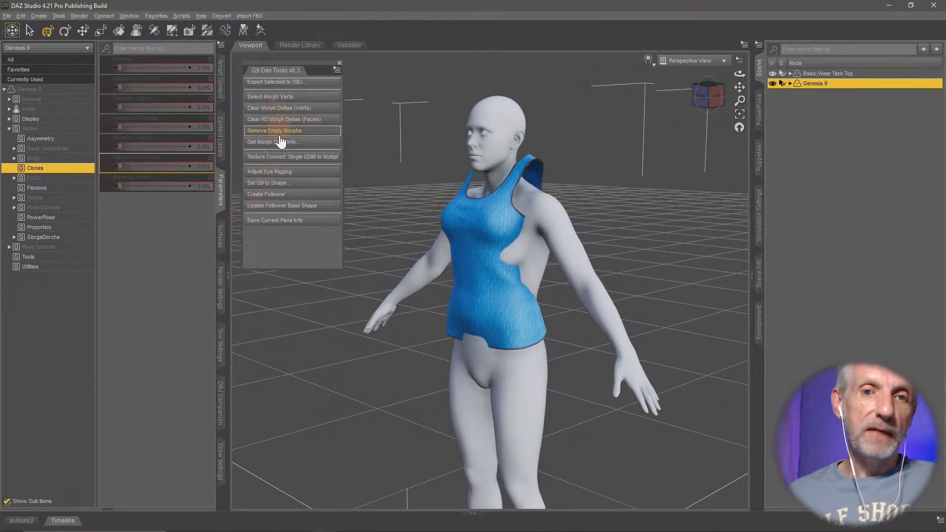
click(305, 185)
drag(364, 169, 367, 66)
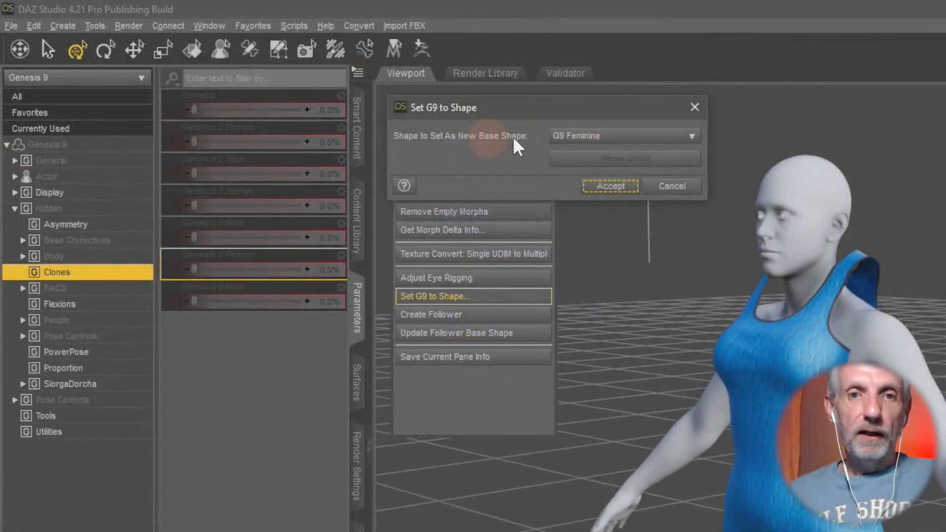
click(646, 136)
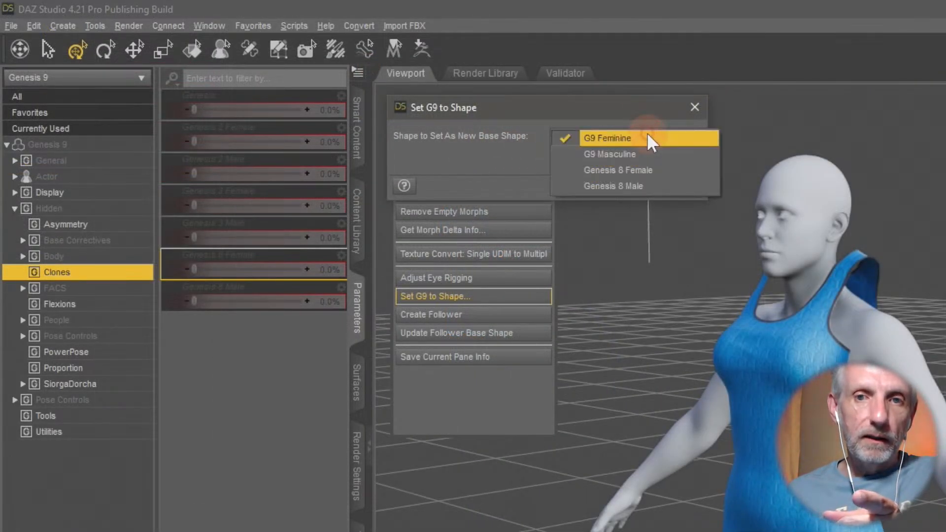
click(690, 171)
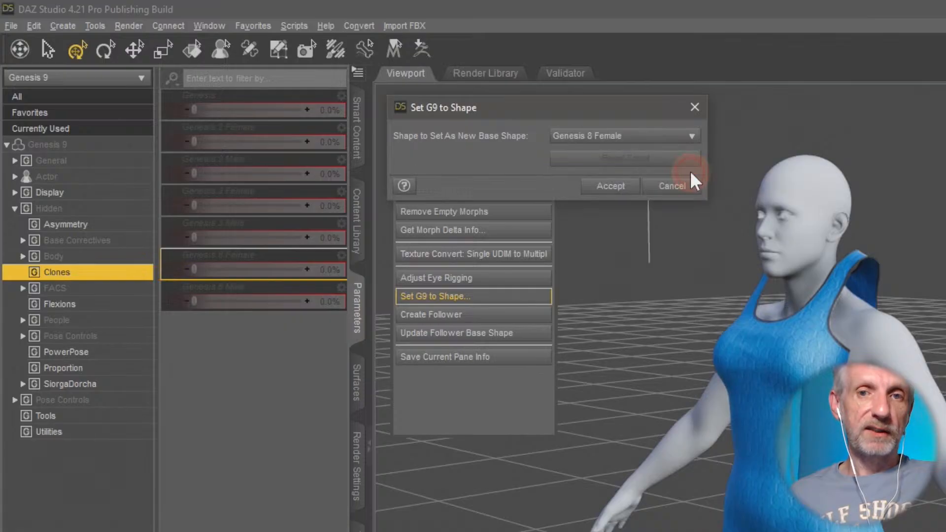
click(631, 193)
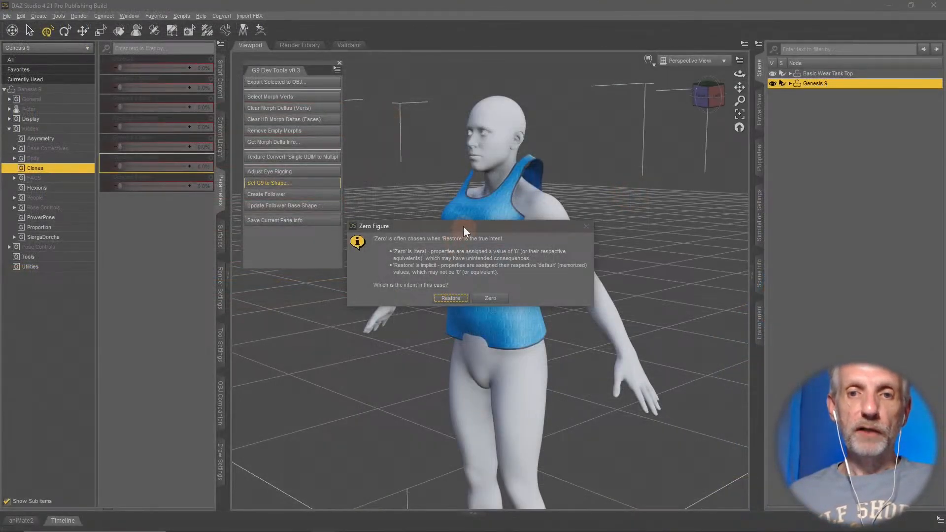
drag(464, 227, 476, 83)
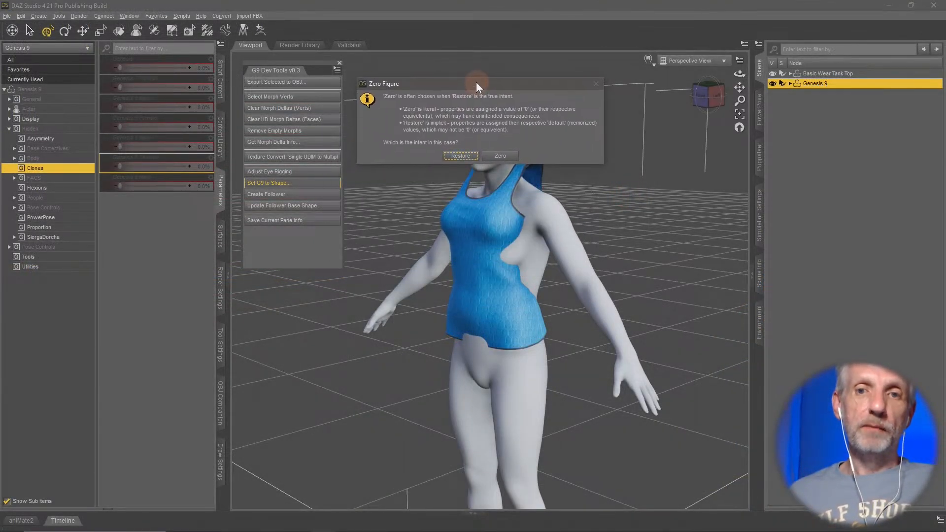
click(461, 156)
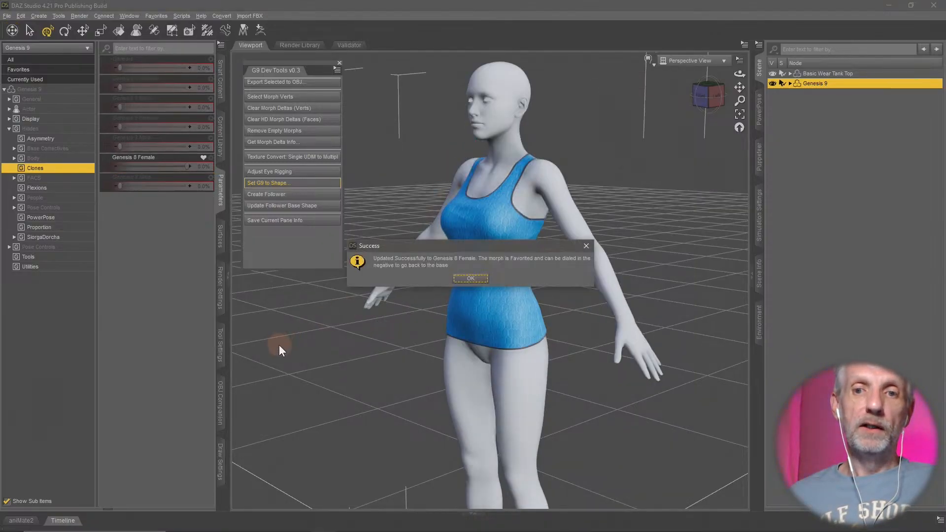
click(470, 278)
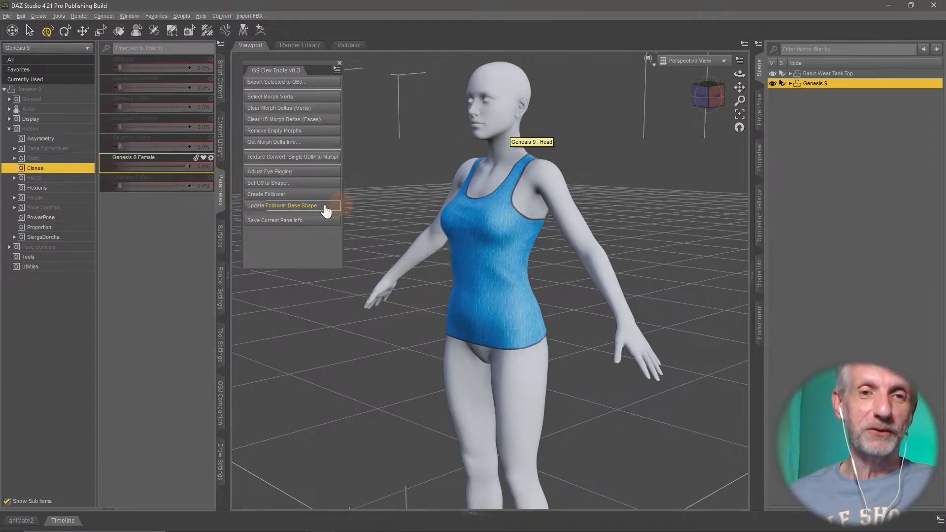
- Test Genesis 9's favorited Genesis 8 Female morph at -100% and return it to 0%
click(204, 158)
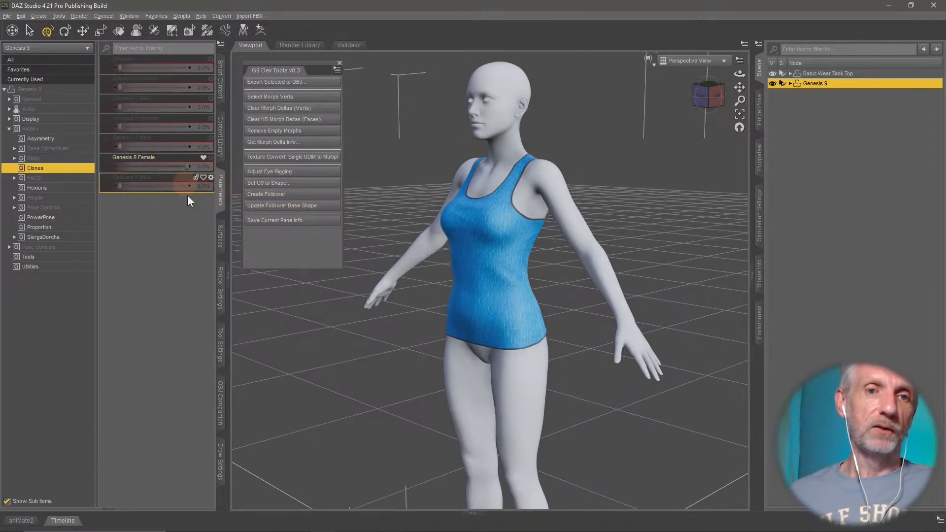
click(38, 69)
drag(186, 71, 38, 100)
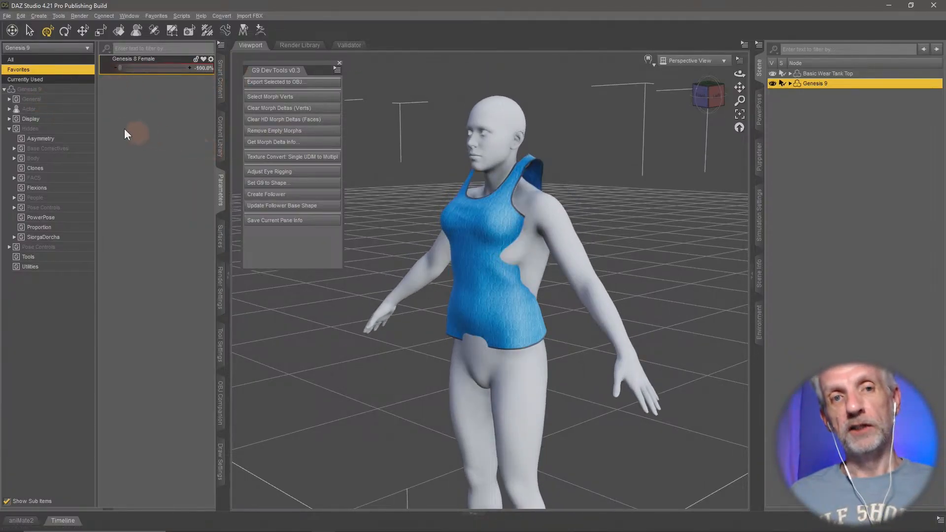
drag(128, 69, 254, 70)
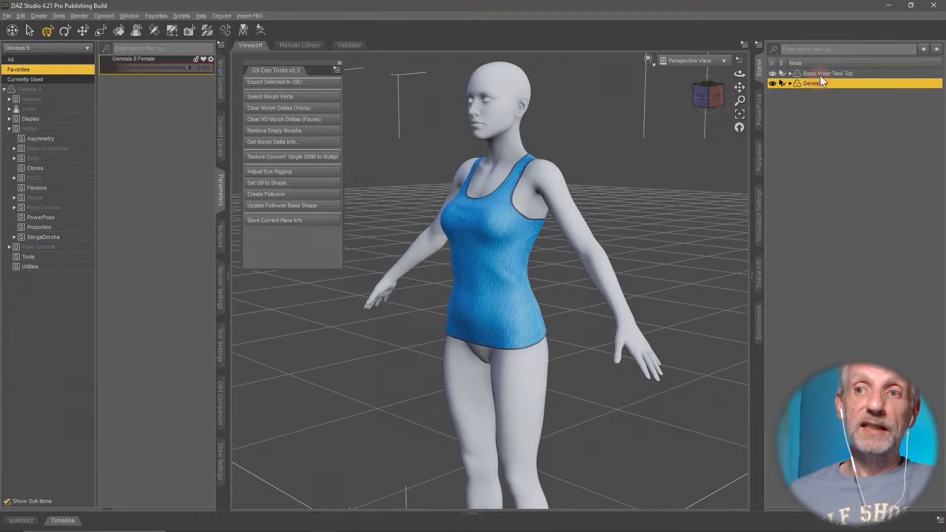
- Try to create a follower from the Genesis 9 figure and from the Basic Wear Tank Top figure
click(299, 195)
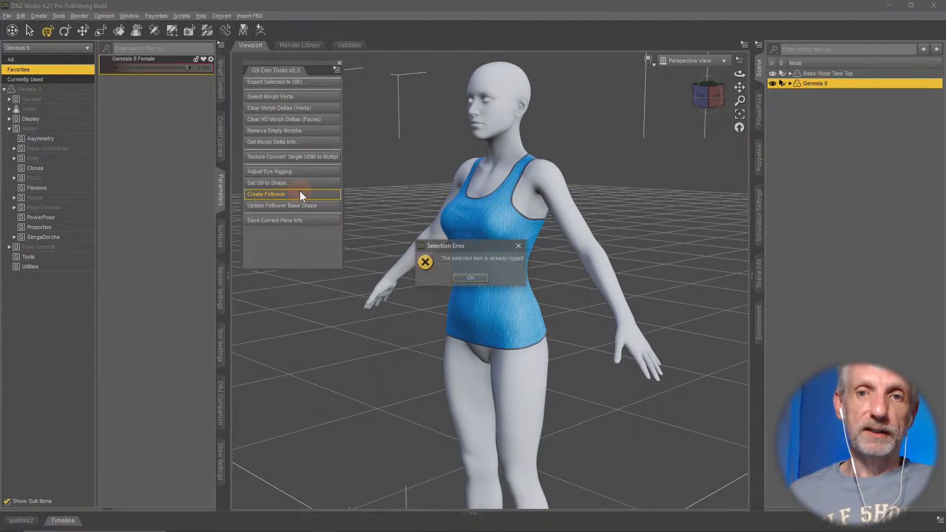
click(471, 278)
click(847, 74)
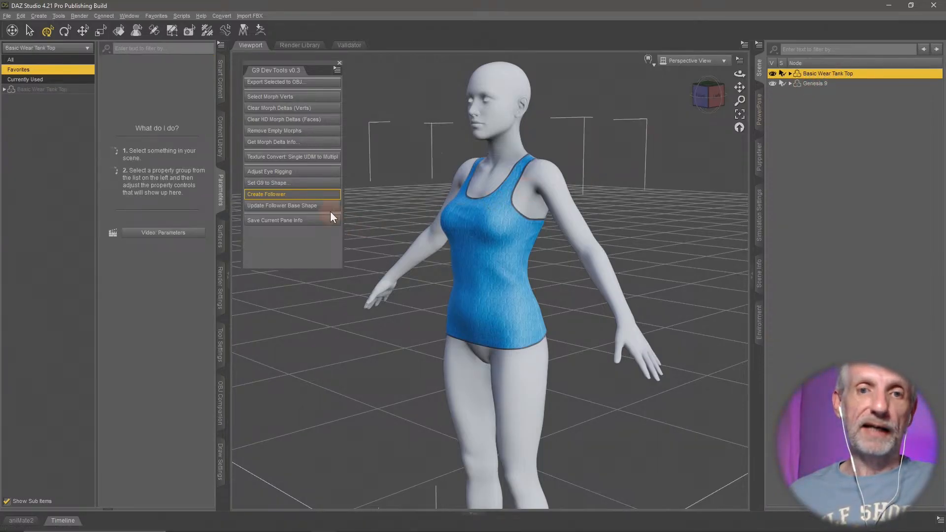
click(324, 195)
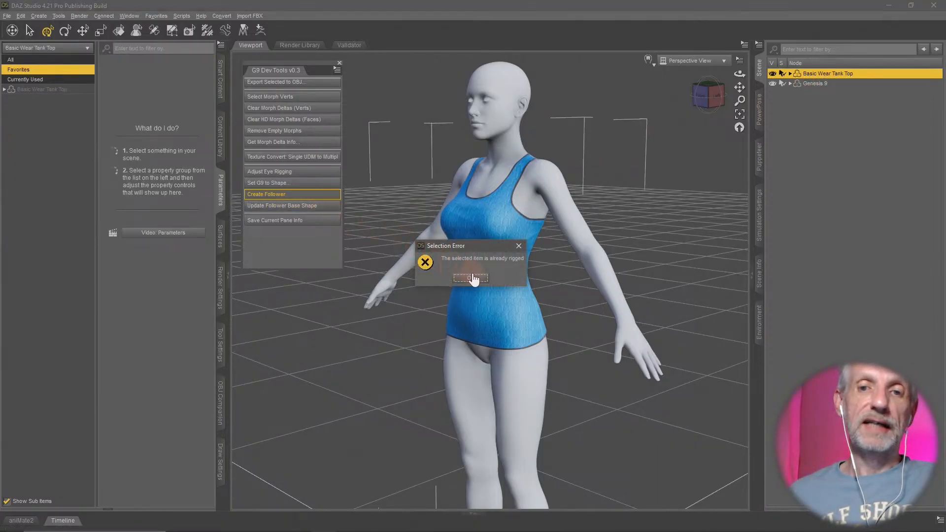
click(471, 278)
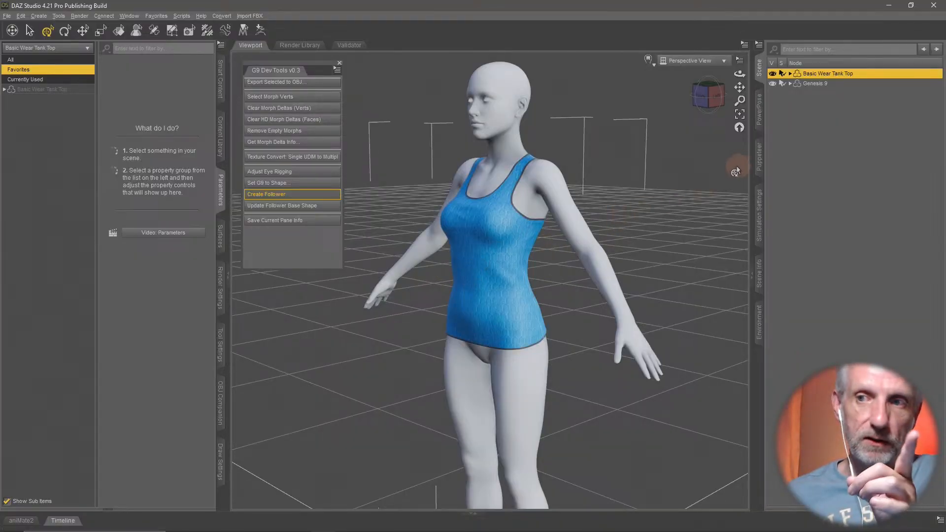
- Convert the Basic Wear Tank Top from a rigged figure to a prop
click(790, 73)
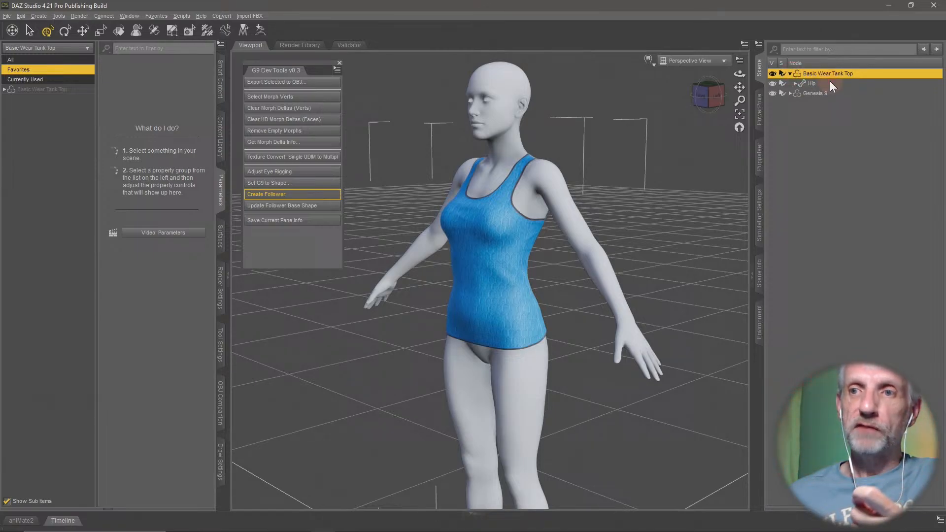
click(790, 73)
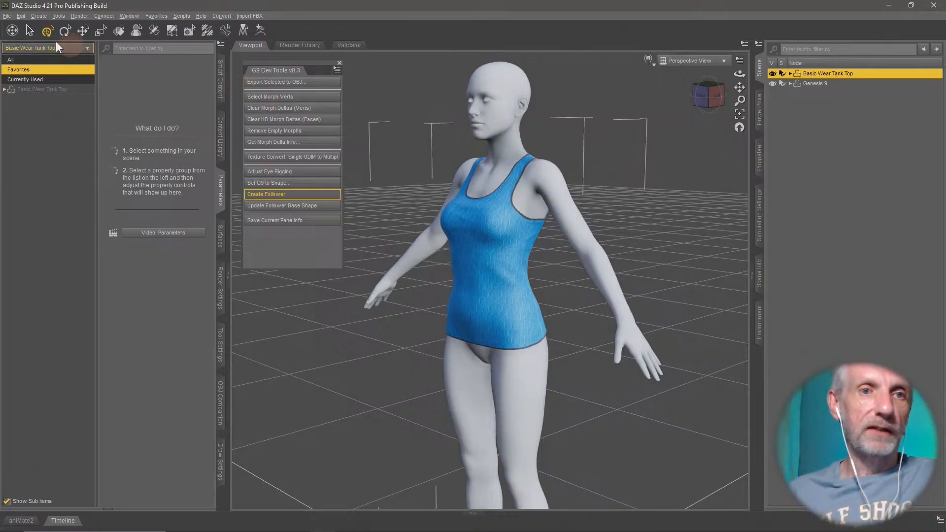
click(22, 16)
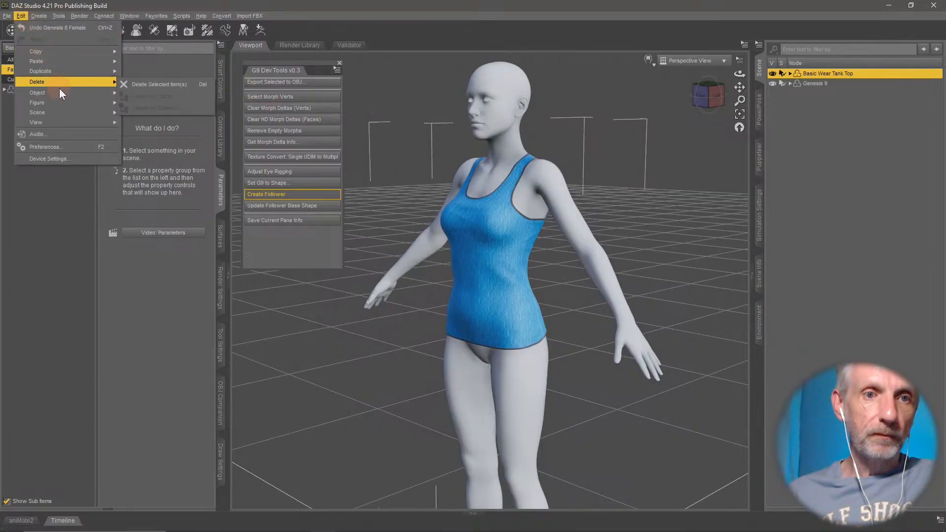
mouse_move(64, 102)
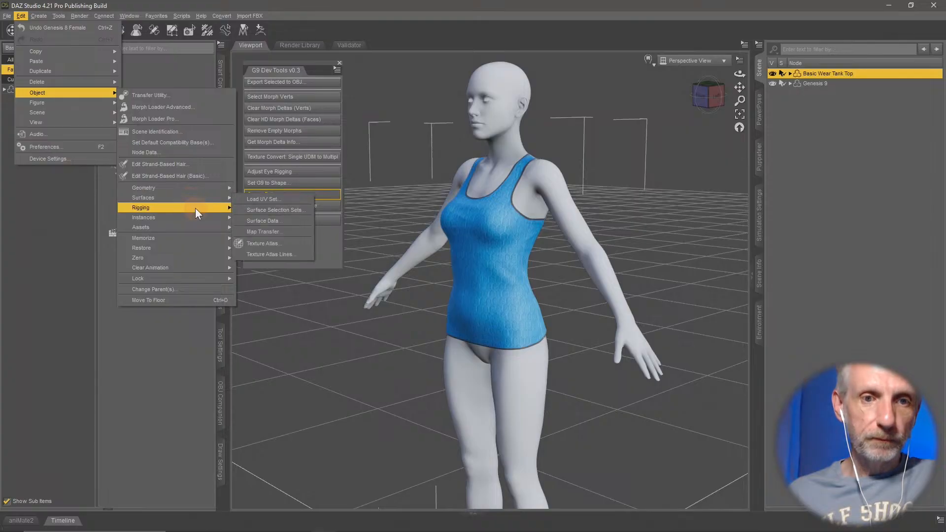
mouse_move(195, 208)
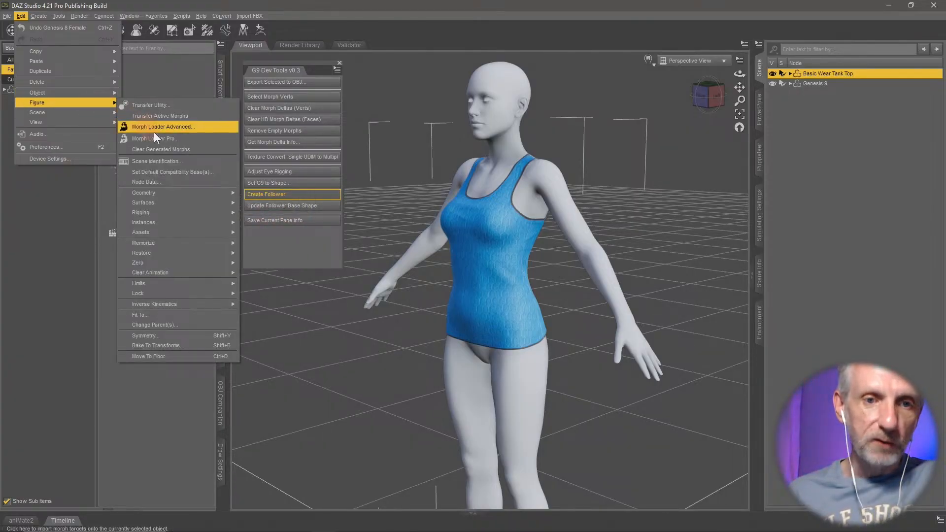
mouse_move(188, 192)
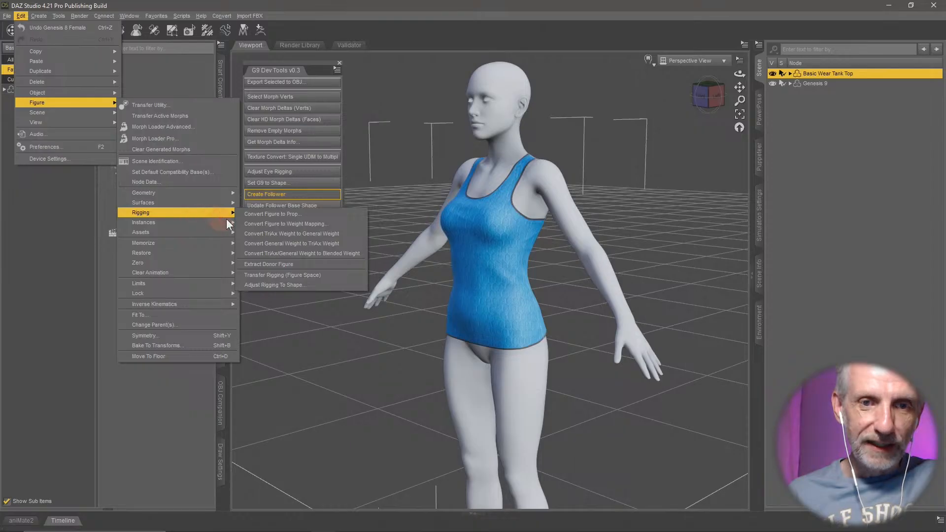
click(320, 213)
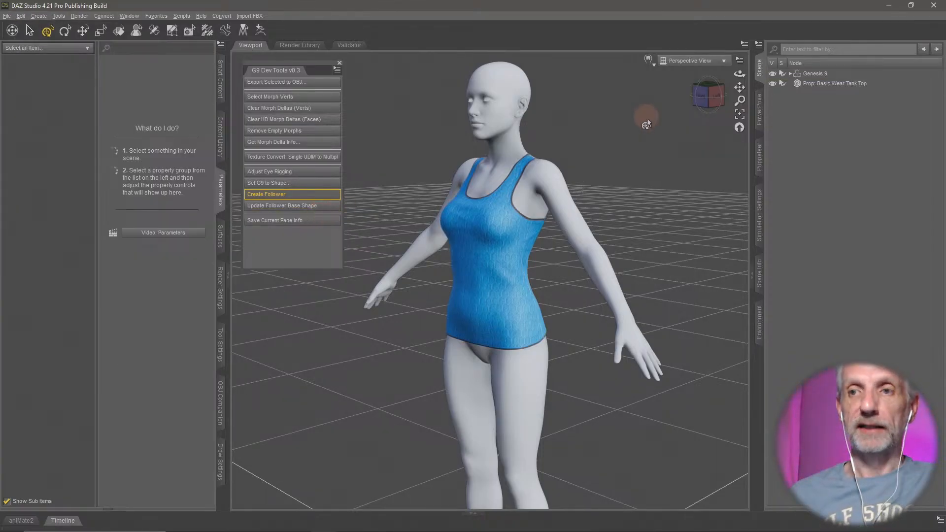
- Create a Genesis 9 follower from the Basic Wear Tank Top prop with the G9 Dev Tools
click(832, 84)
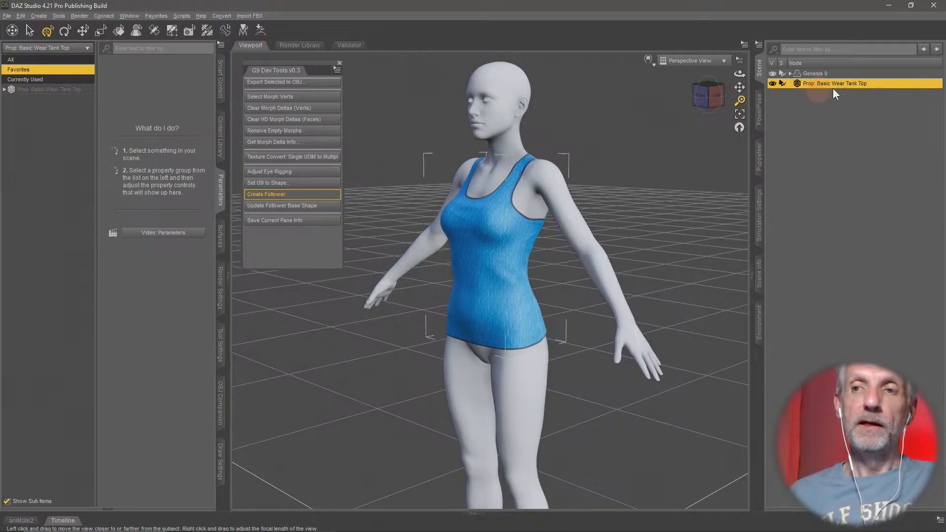
click(299, 195)
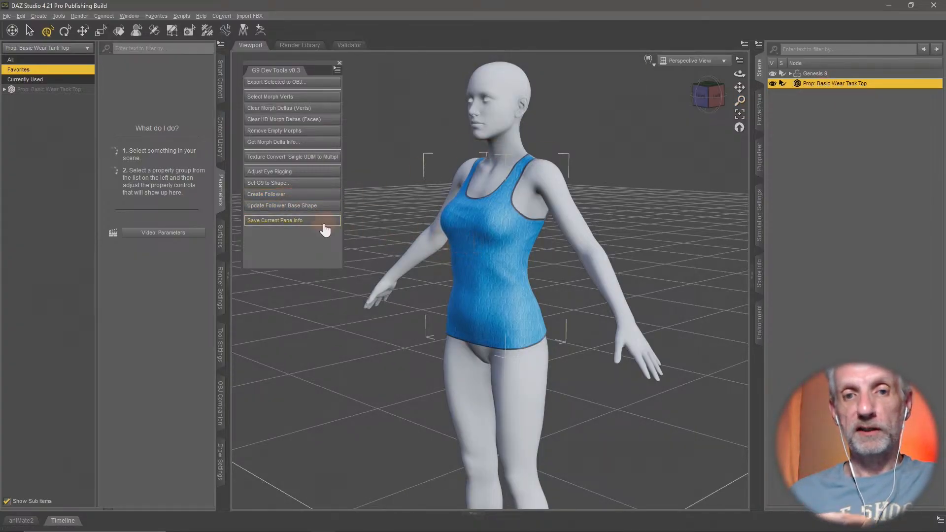
click(307, 206)
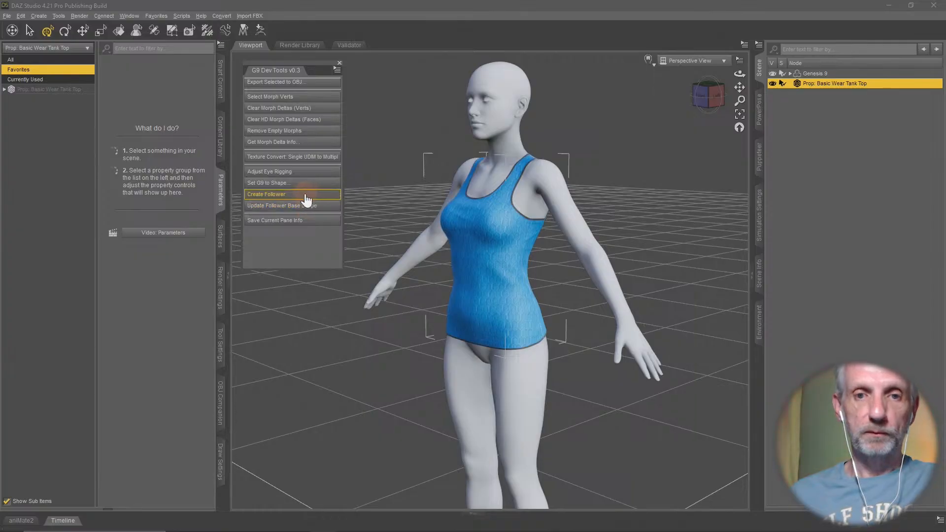
click(305, 194)
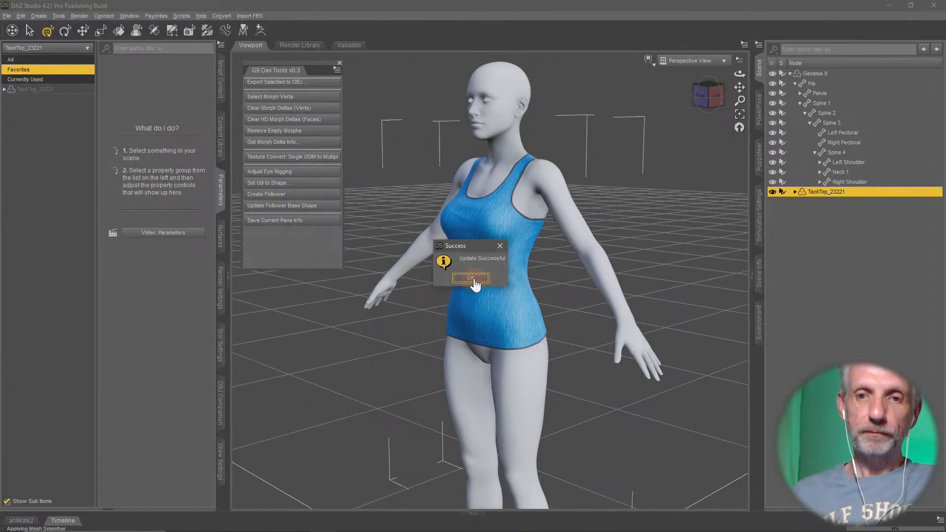
click(474, 286)
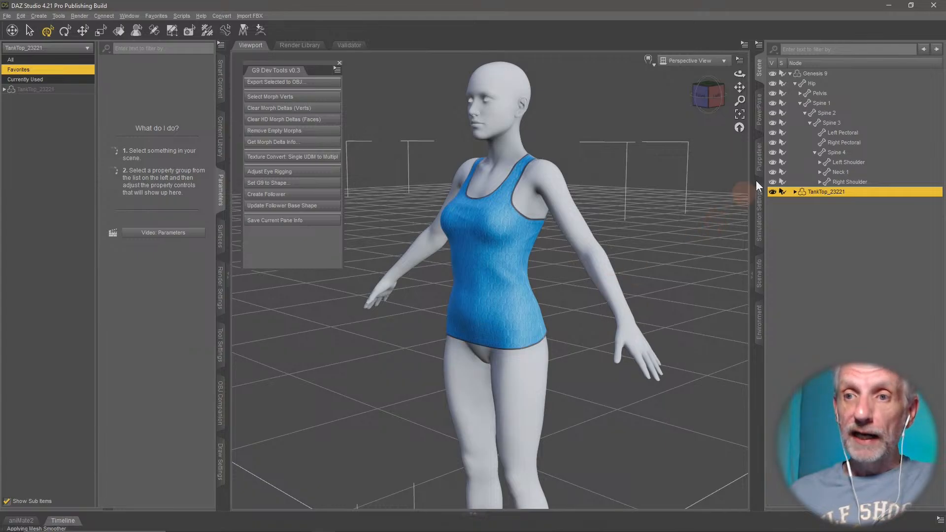
- Test how the tank top follows by bending Genesis 9's torso with PowerPose, and undo the pose
click(817, 73)
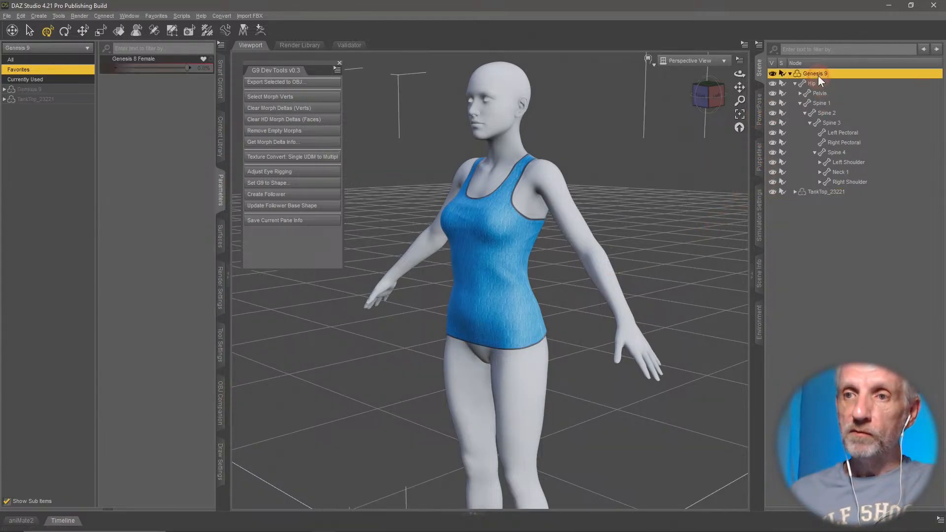
click(760, 112)
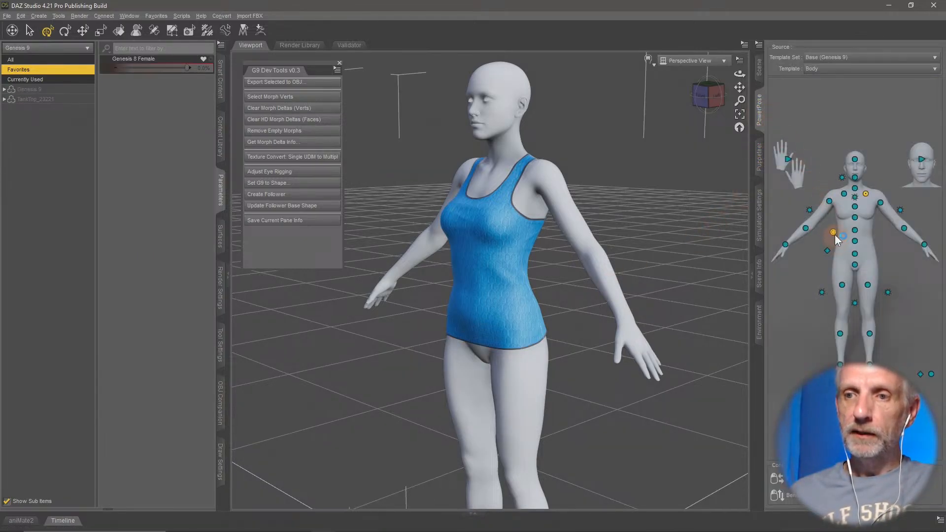
mouse_move(833, 232)
mouse_down()
mouse_move(839, 293)
mouse_move(833, 236)
mouse_up()
drag(904, 236, 786, 245)
key(ctrl+z)
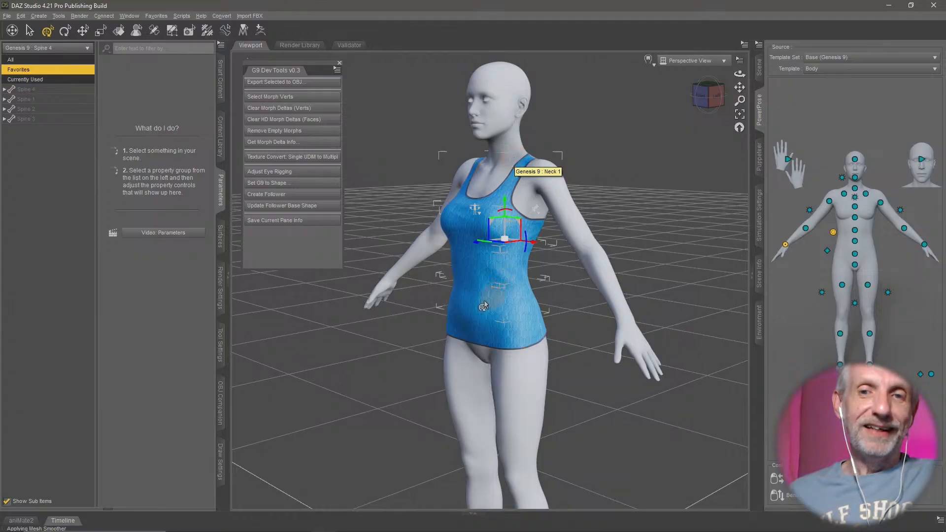
- Set the Genesis 8 Female morph on Genesis 9 to -100% and inspect how the tank top fits the body
click(760, 69)
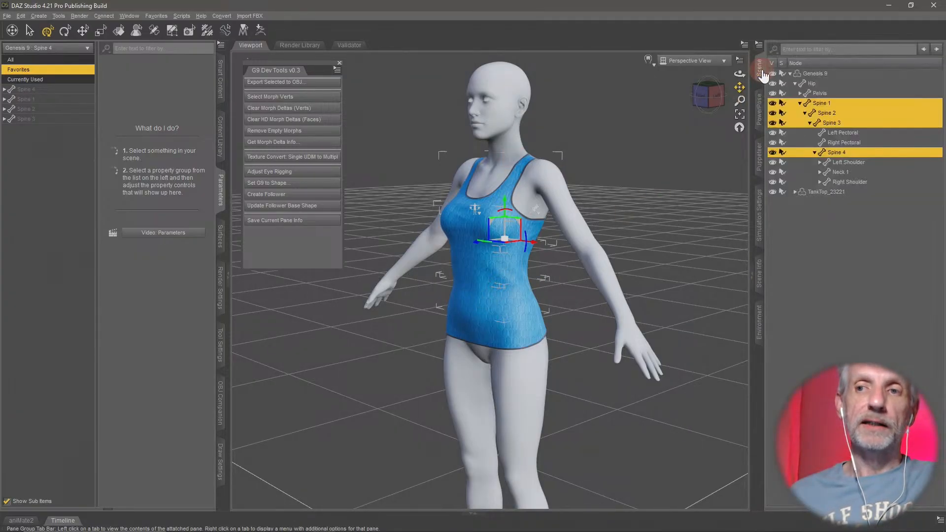
click(795, 84)
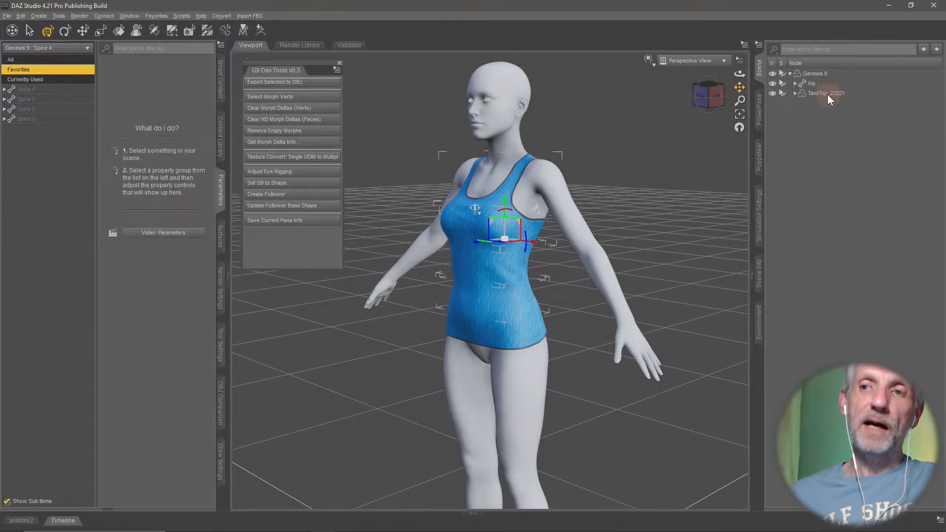
click(816, 73)
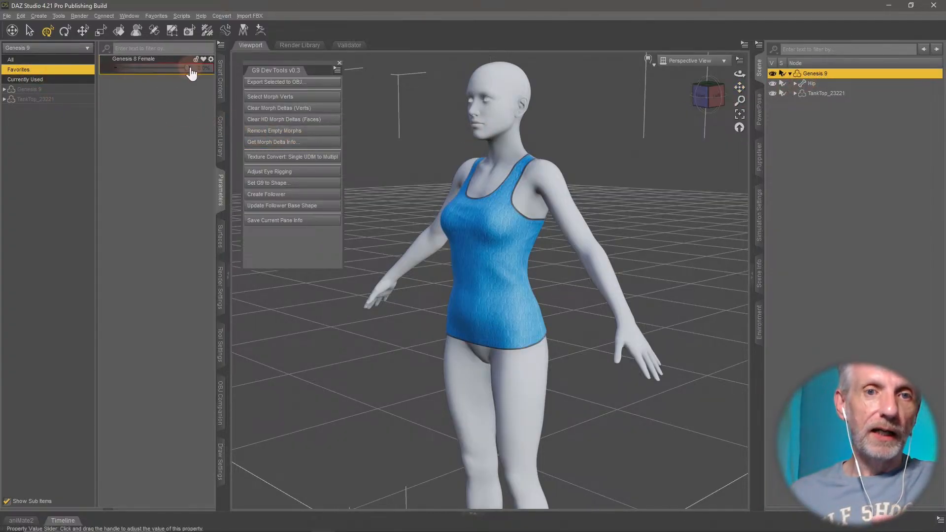
drag(187, 69, 58, 81)
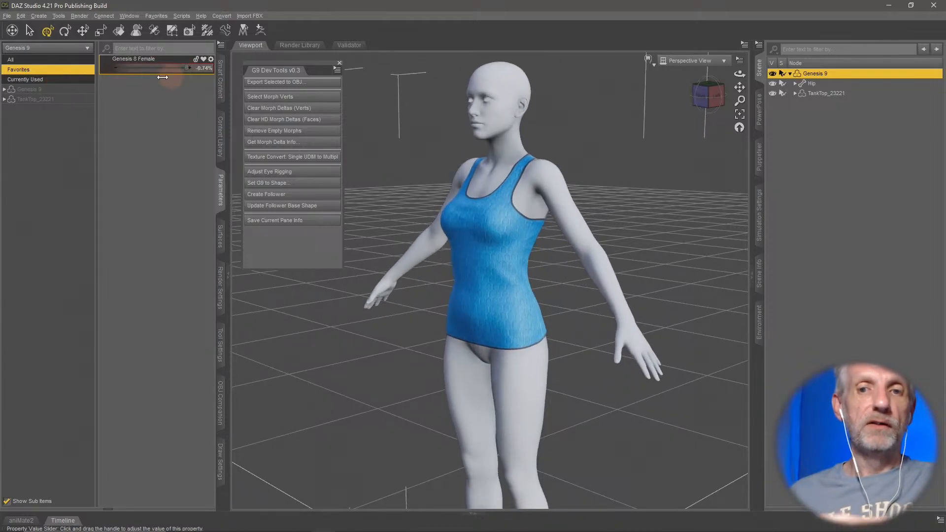
middle_drag(421, 308, 481, 309)
scroll(421, 309, up, 5)
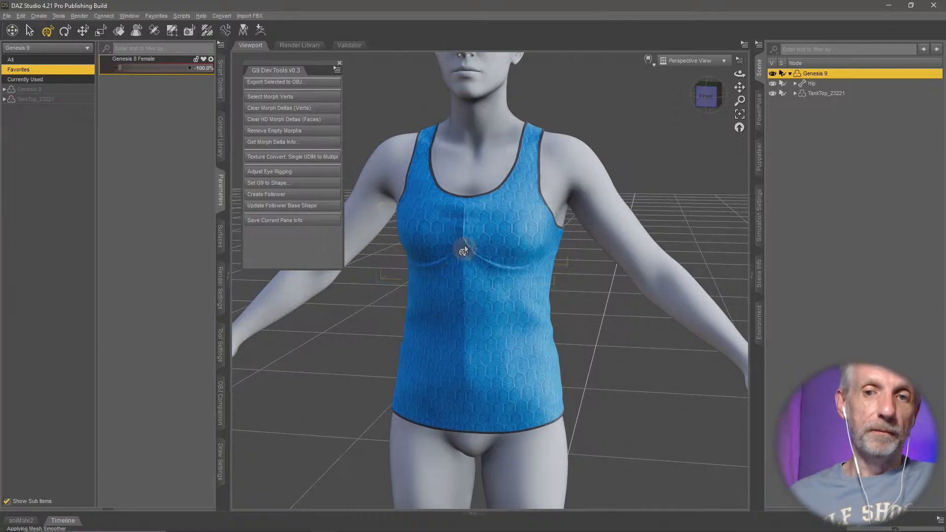
middle_drag(462, 235, 450, 279)
scroll(480, 260, down, 5)
scroll(480, 257, up, 1)
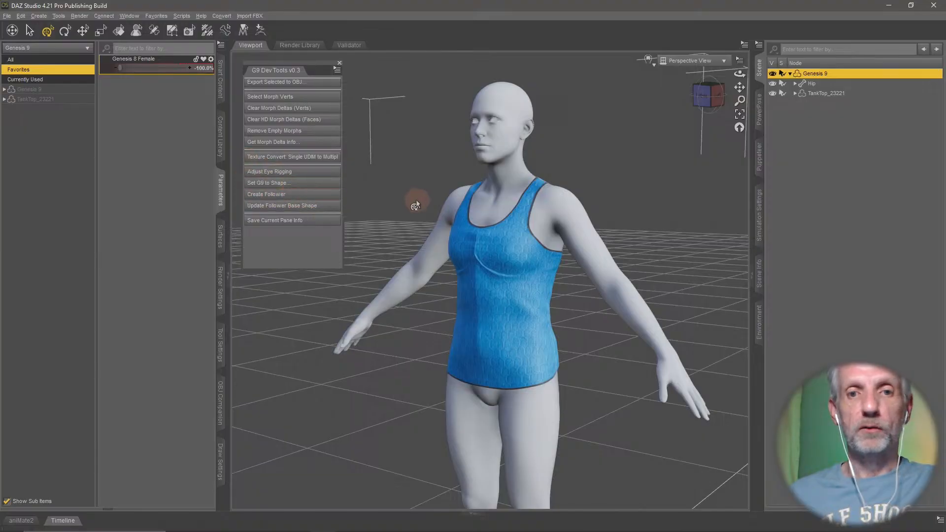
- Update the tank top's follower base shape to the current body shape with the G9 Dev Tools
click(839, 94)
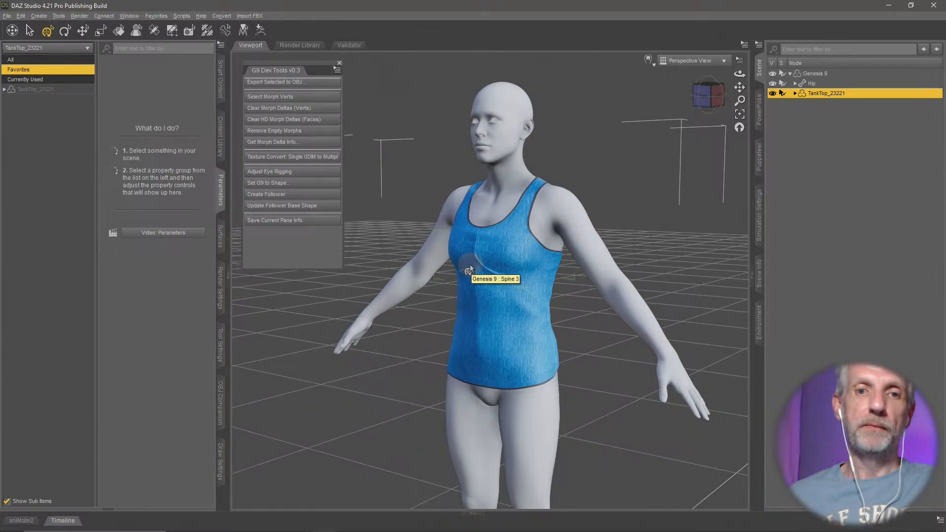
click(304, 207)
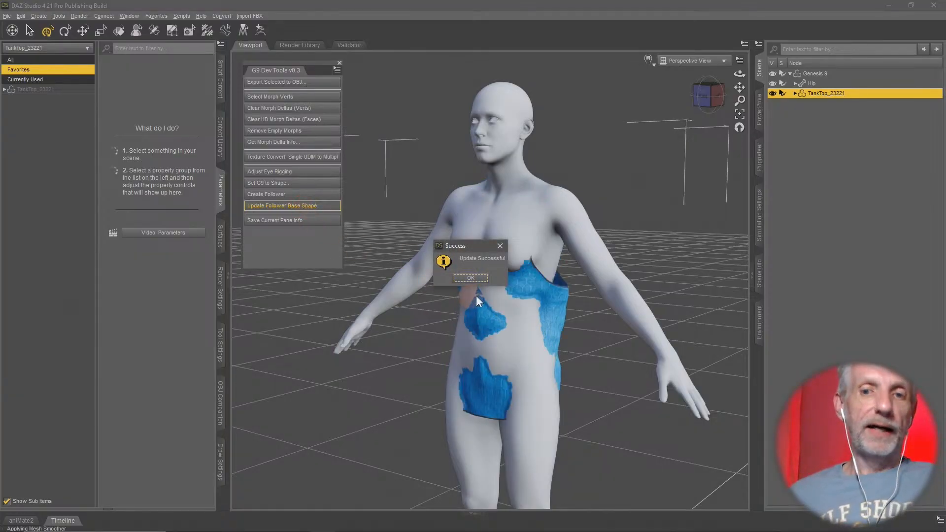
click(470, 278)
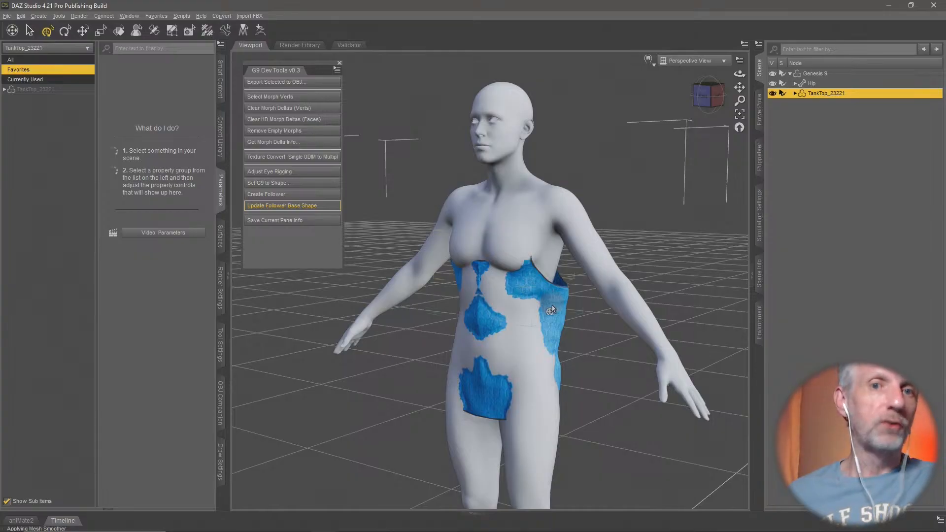
- Return Genesis 9's Genesis 8 Female morph to 0% and use Set G9 to Shape with Restore From Genesis 8 Female, choosing Restore over Zero
click(815, 73)
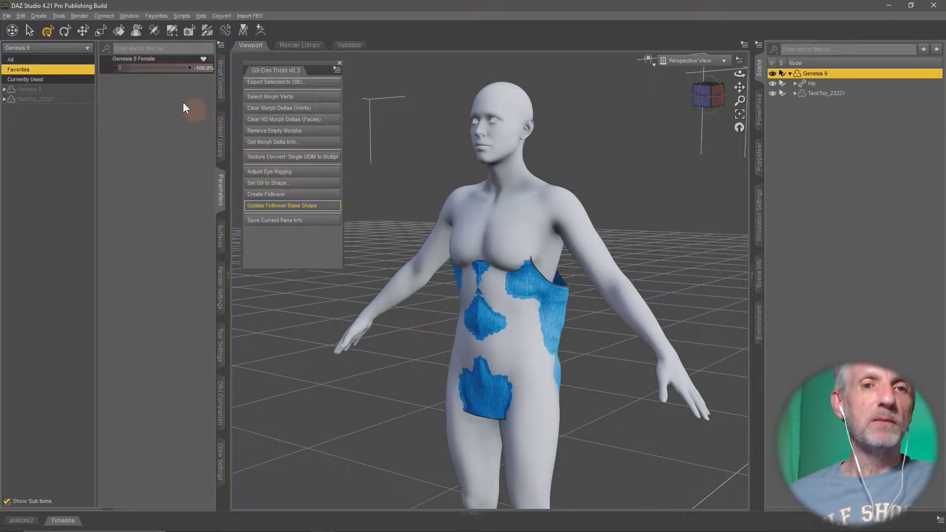
drag(119, 67, 219, 74)
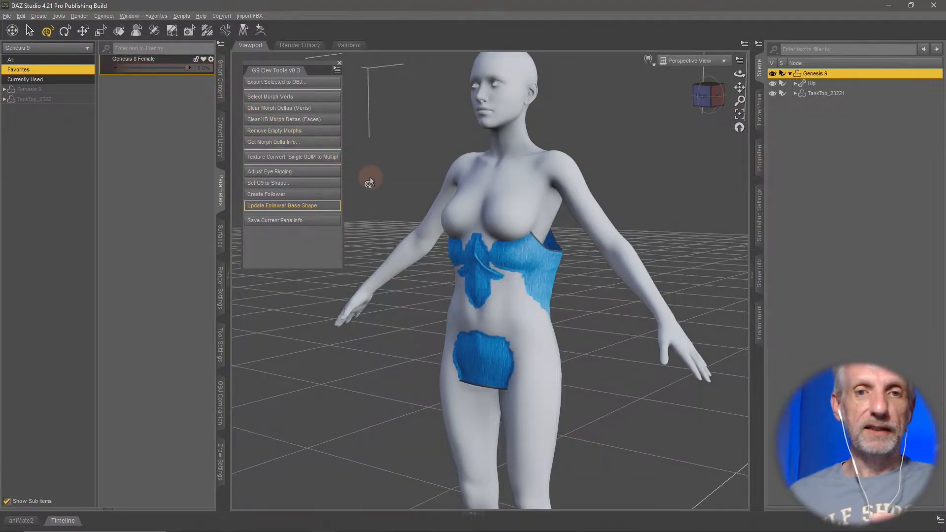
click(304, 184)
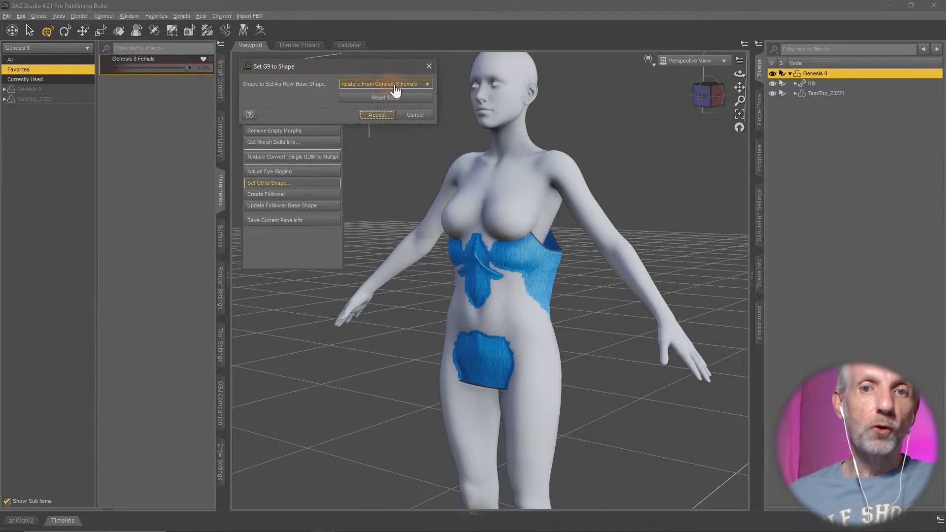
click(377, 117)
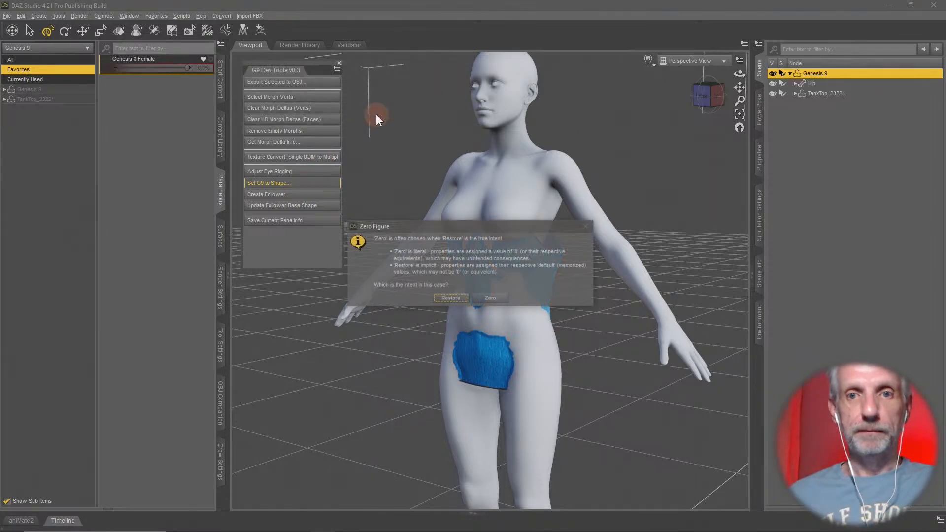
click(450, 298)
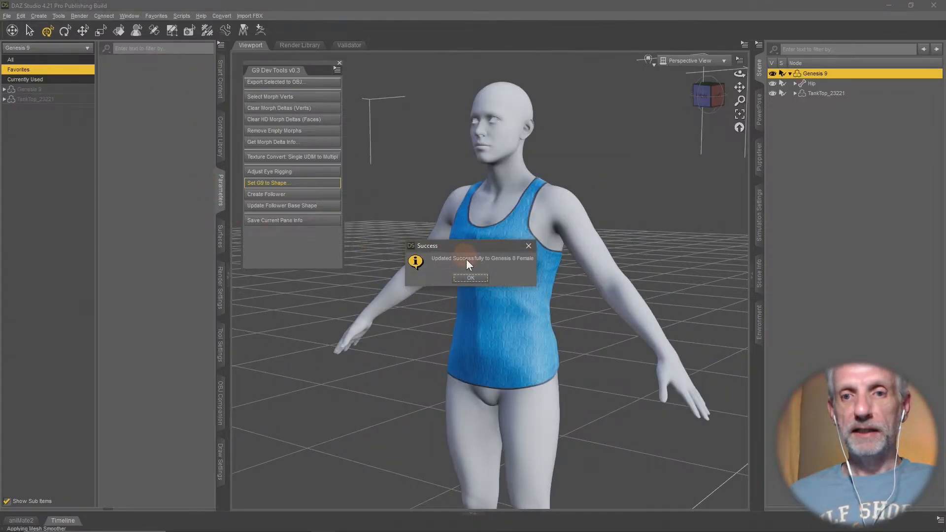
click(477, 280)
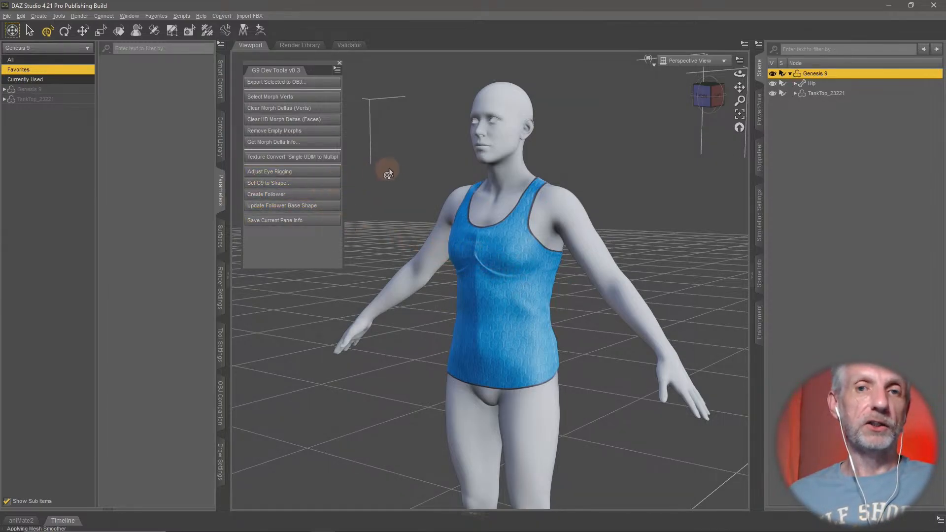
- Close the G9 Dev Tools and examine the tank top's chest area on the restored Genesis 9 body
click(340, 63)
scroll(477, 256, up, 5)
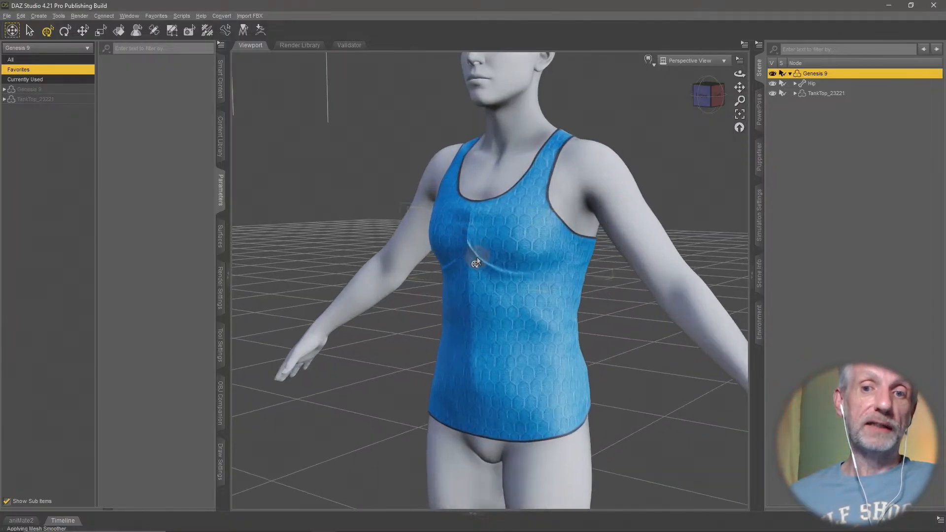
middle_drag(476, 256, 479, 255)
scroll(471, 256, down, 3)
right_drag(473, 256, 438, 271)
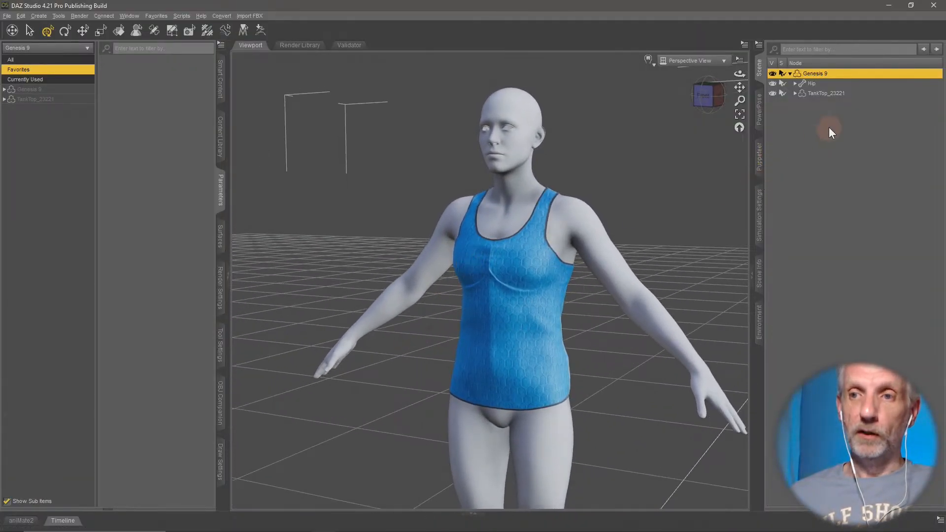
- Set the tank top's mesh Resolution Level to High Resolution
click(830, 92)
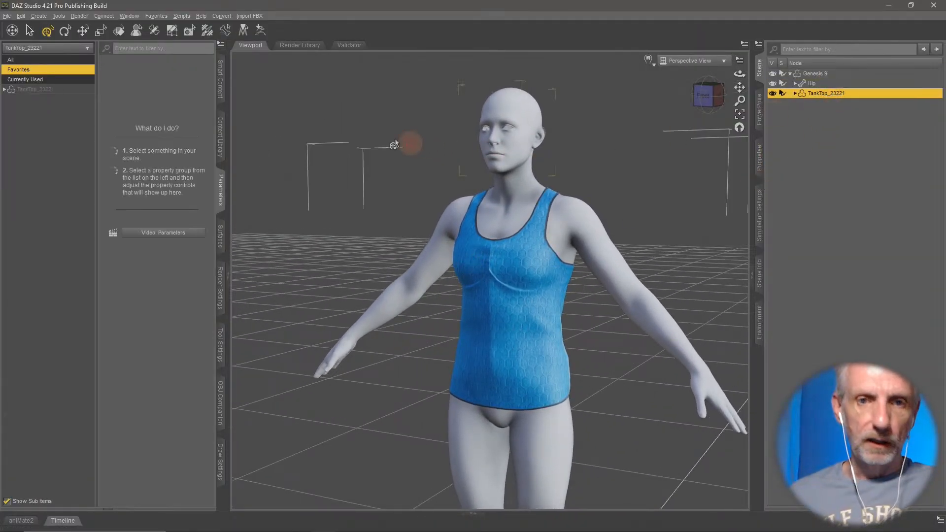
click(71, 91)
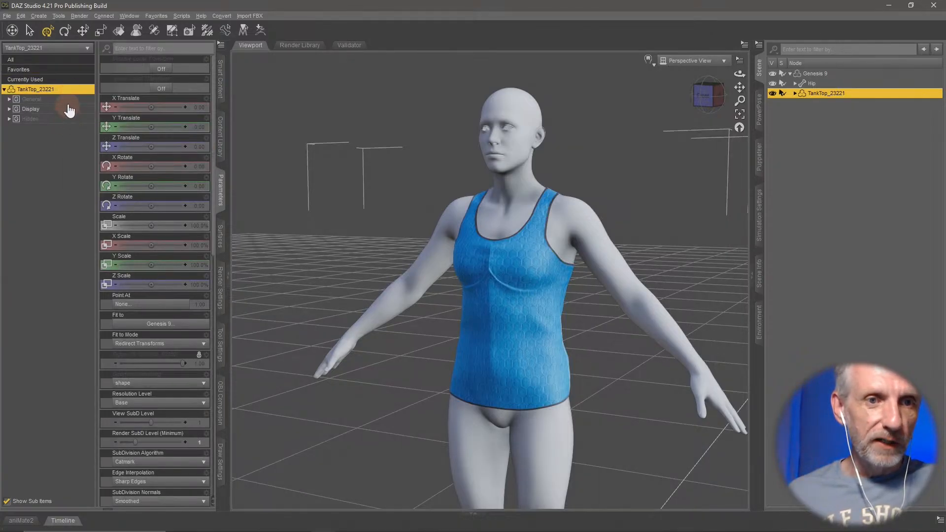
double_click(69, 100)
click(69, 148)
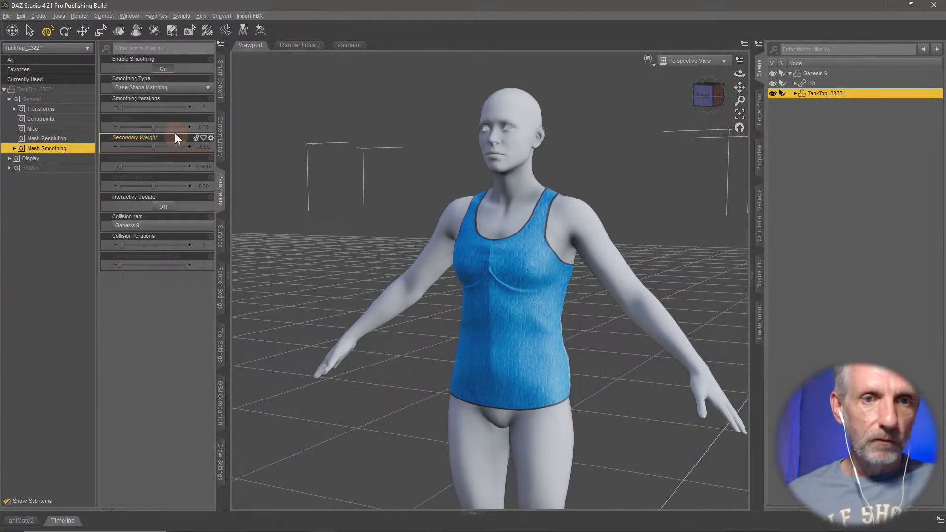
click(69, 138)
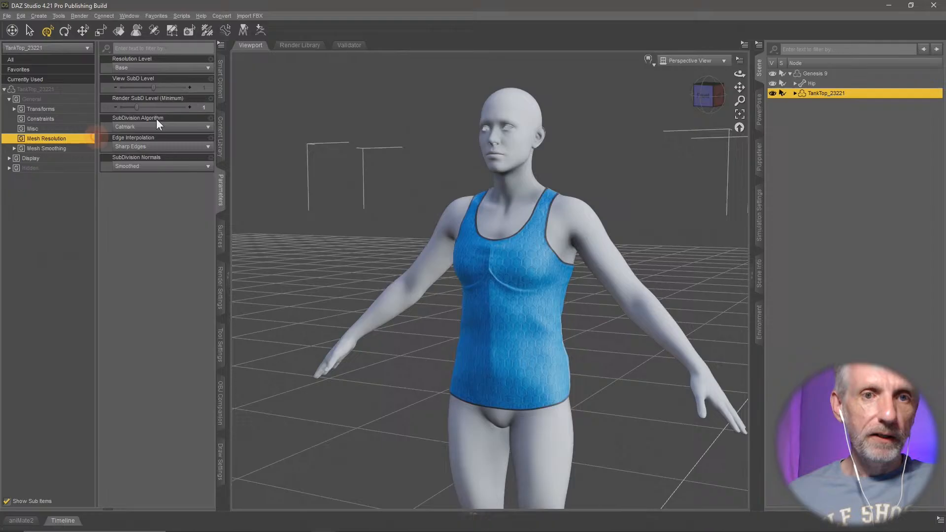
click(197, 69)
click(164, 88)
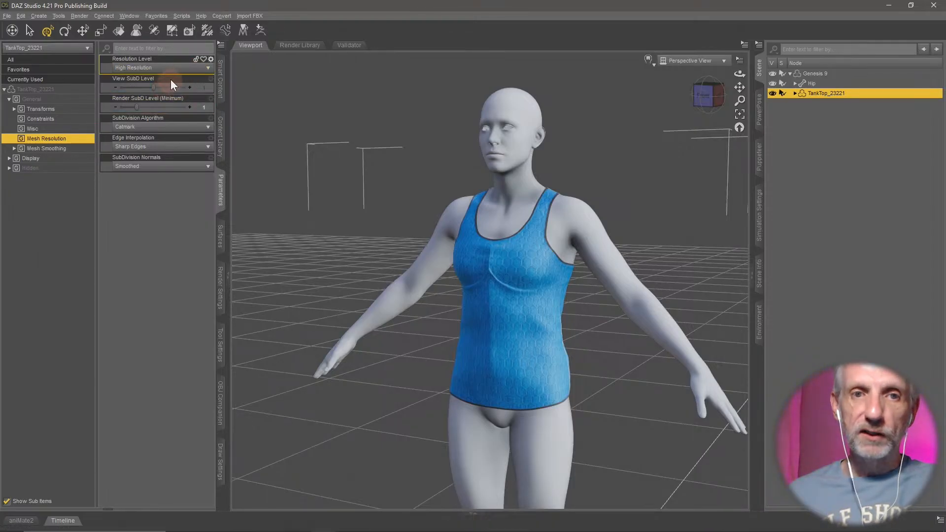
click(174, 68)
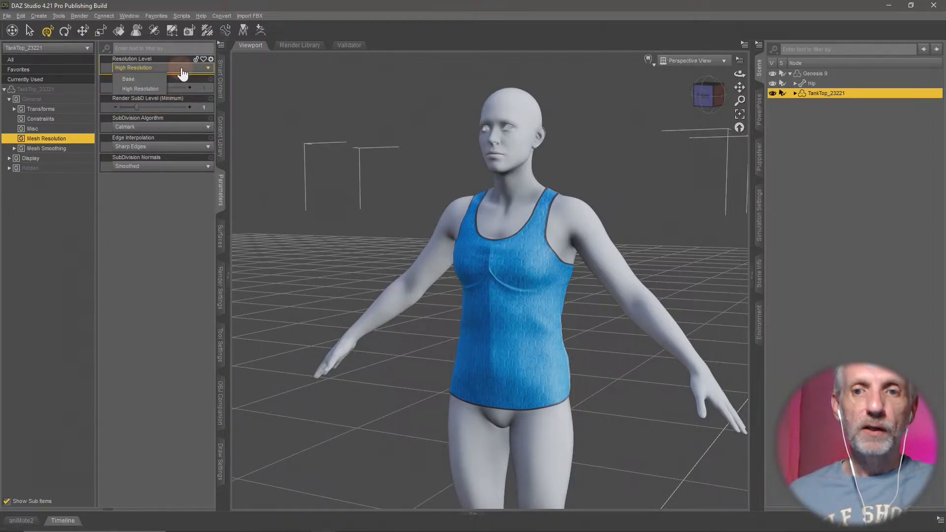
click(150, 88)
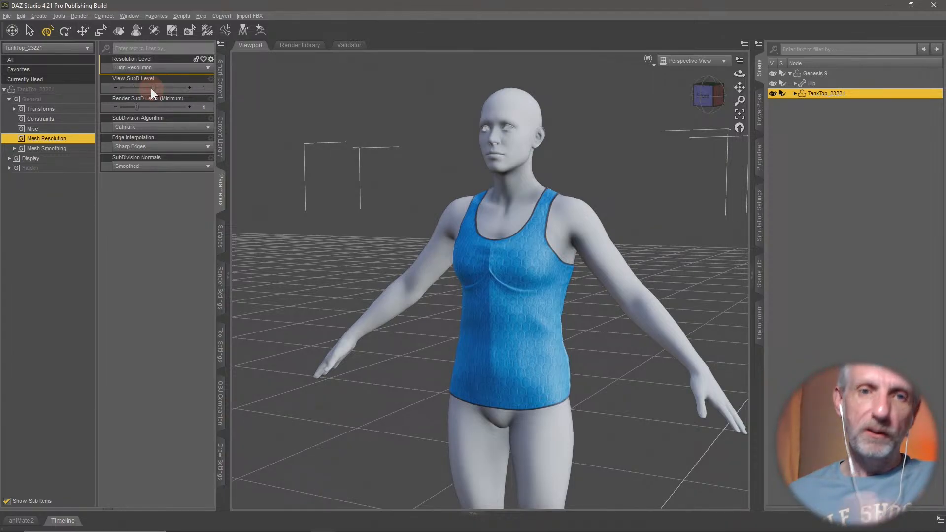
- Set the tank top's Smoothing Iterations to 50 and inspect the chest crease up close
click(82, 149)
click(204, 107)
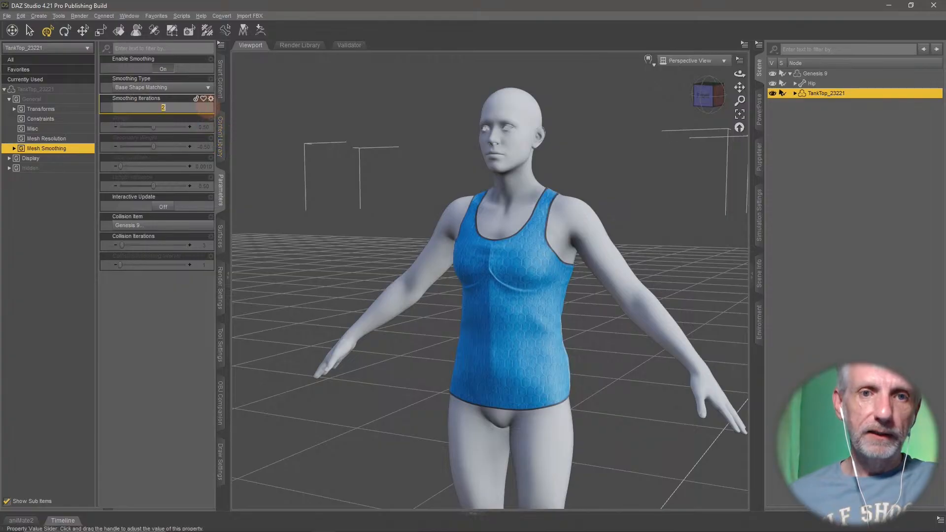
text(50)
key(Return)
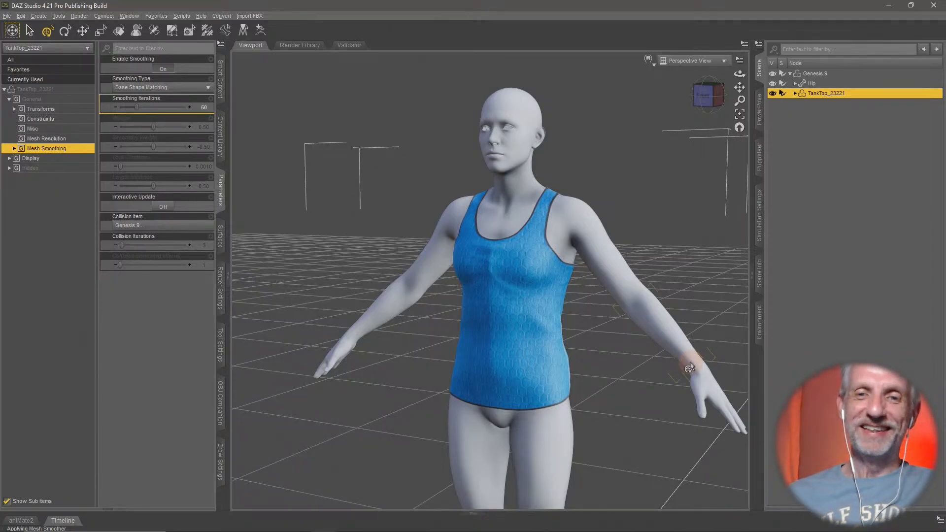
scroll(538, 320, up, 2)
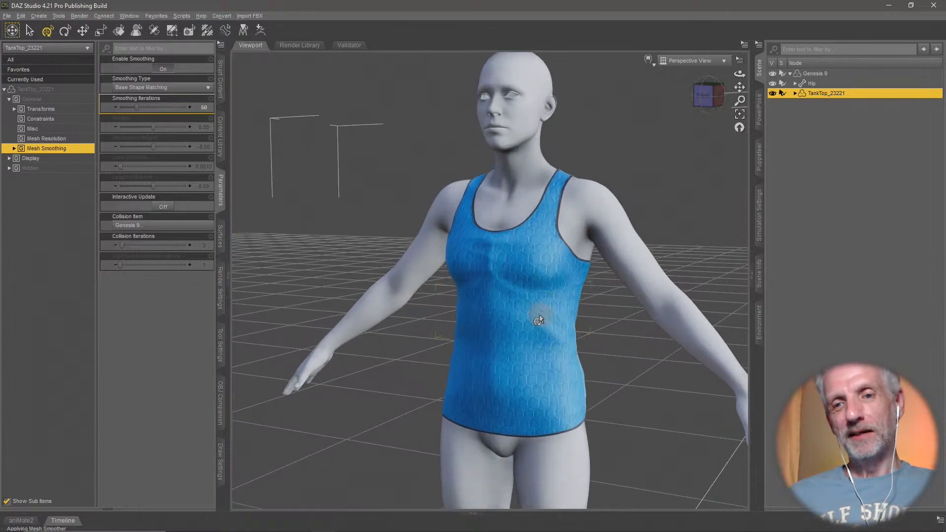
mouse_move(539, 318)
ctrl+alt+mouse_down()
mouse_move(528, 303)
mouse_move(543, 303)
ctrl+alt+mouse_up()
ctrl+alt+drag(543, 302, 531, 300)
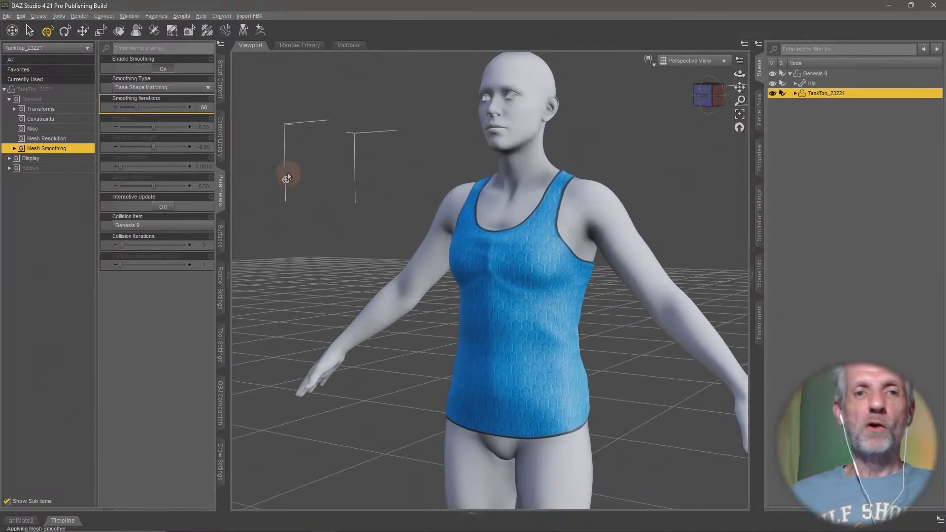
- Try the Generic smoothing type on the tank top and return it to Base Shape Matching
click(188, 88)
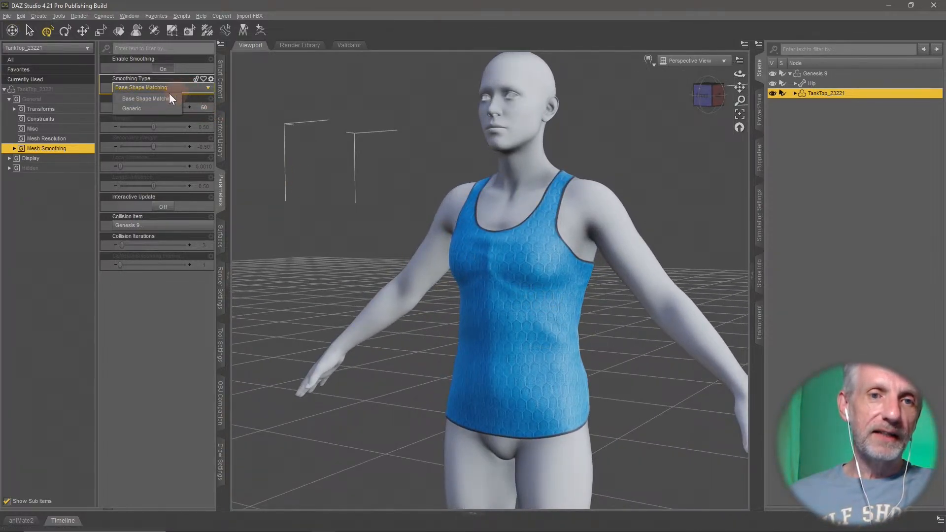
click(164, 108)
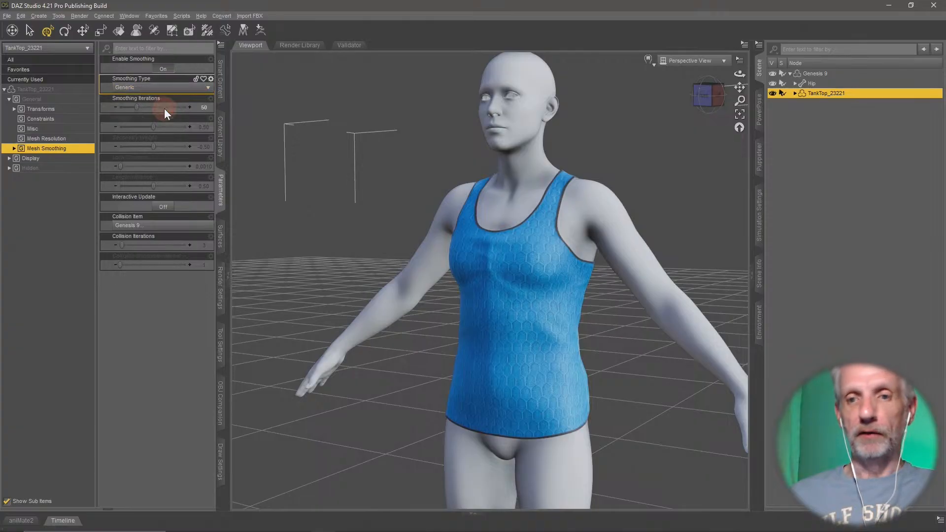
middle_drag(465, 368, 464, 368)
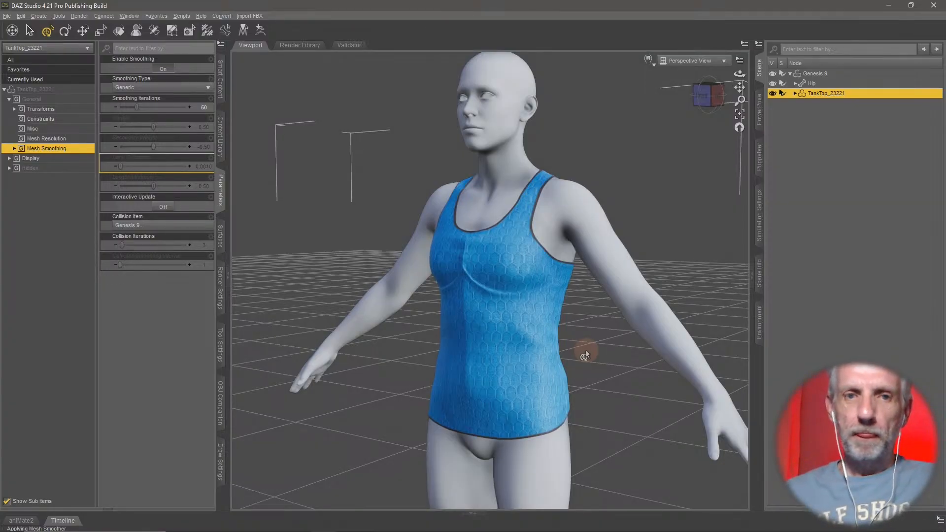
click(192, 88)
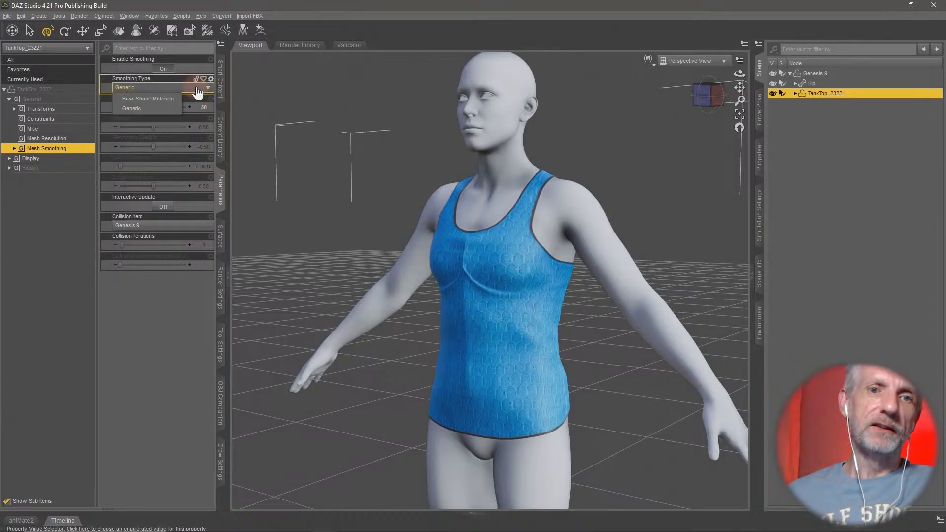
click(156, 98)
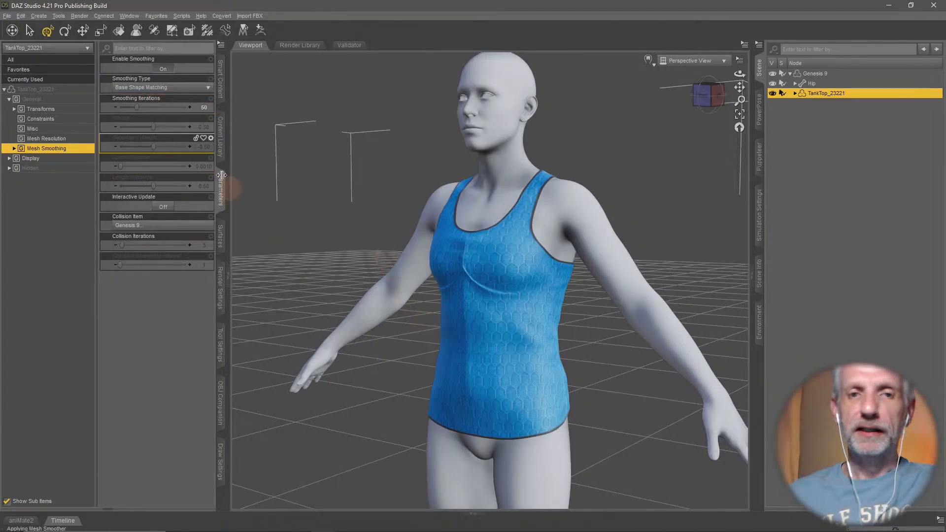
- Set the tank top's Smoothing Iterations to 100
click(204, 107)
text(100)
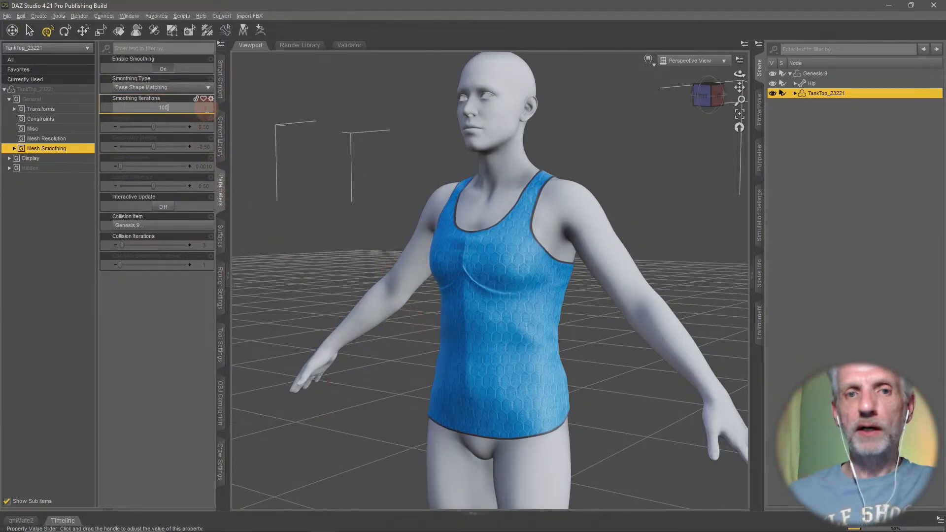
key(Return)
click(291, 209)
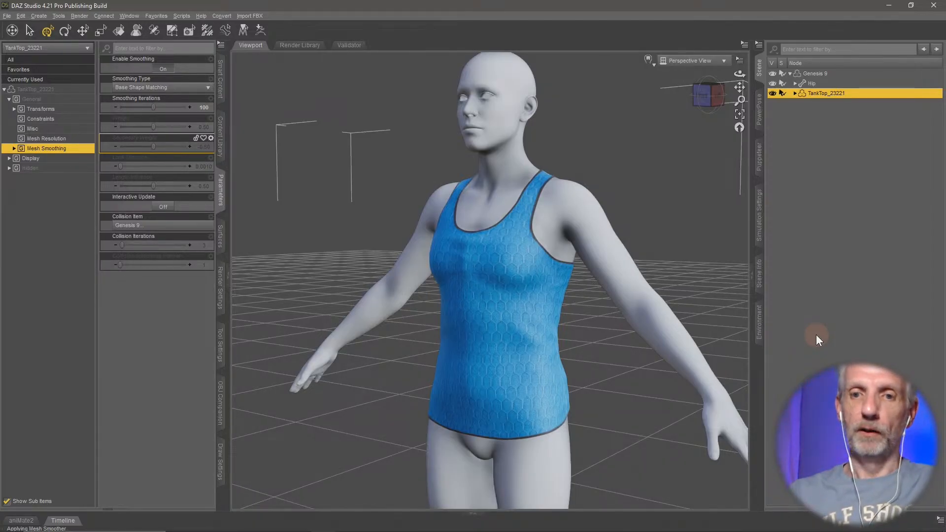
- Export the smoothed tank top as Tank Top G9 HD.obj into the OBJs folder, filtered to Selected Roots
middle_drag(531, 321, 458, 246)
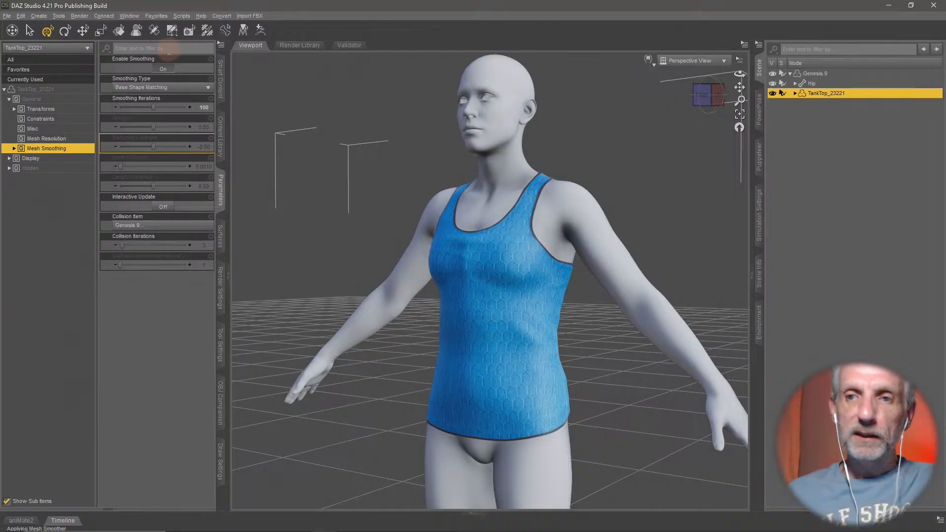
click(7, 16)
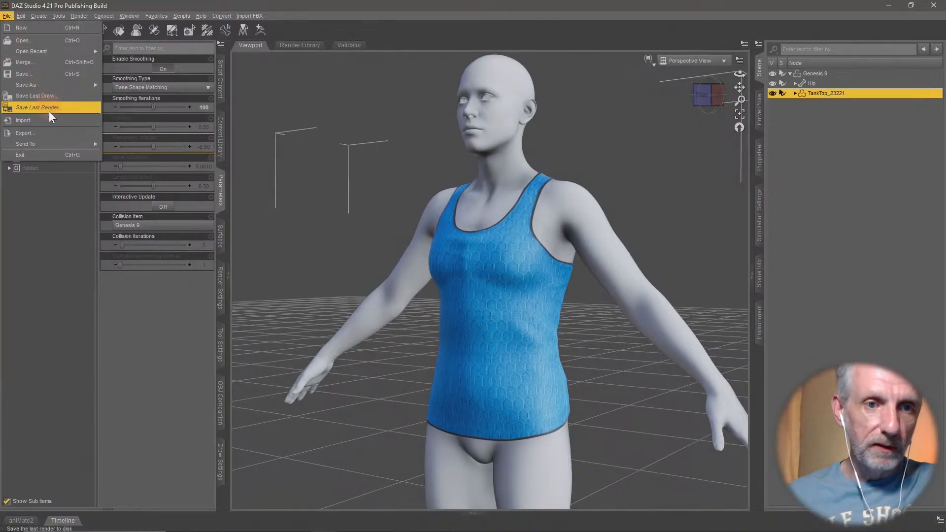
click(55, 131)
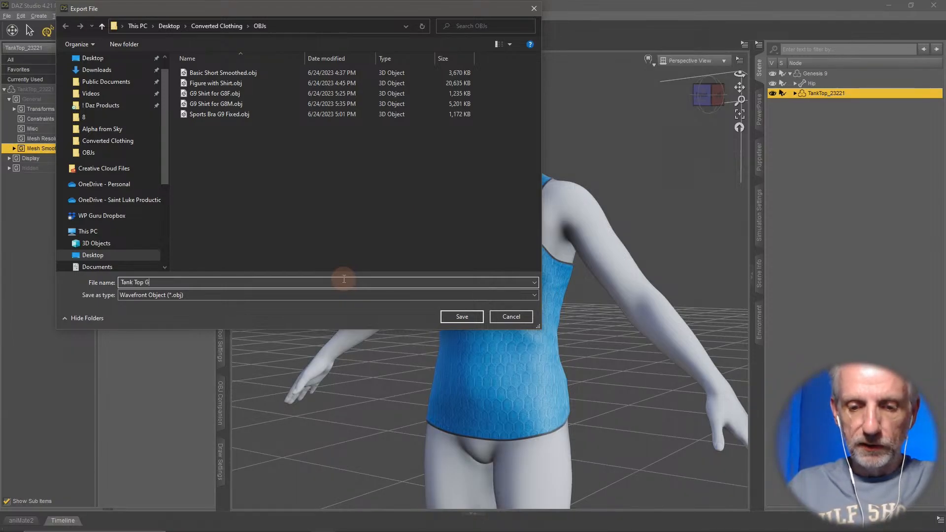
key(Return)
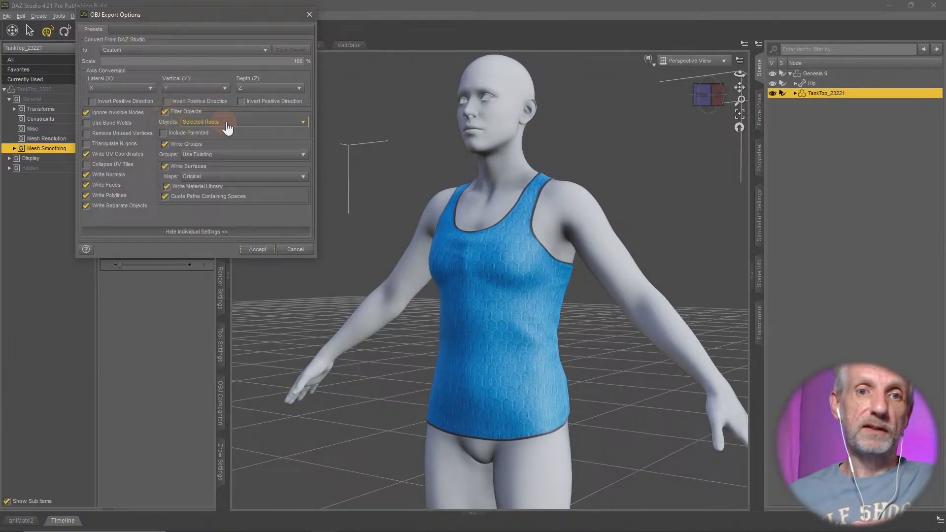
click(255, 250)
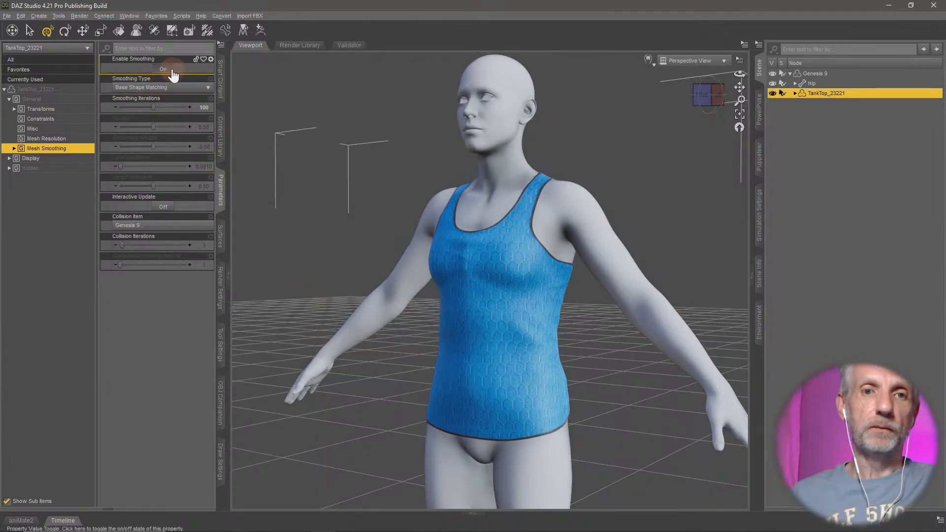
- Reset the tank top's Smoothing Iterations to the default and open Update Base Geometry for the garment
alt+click(172, 107)
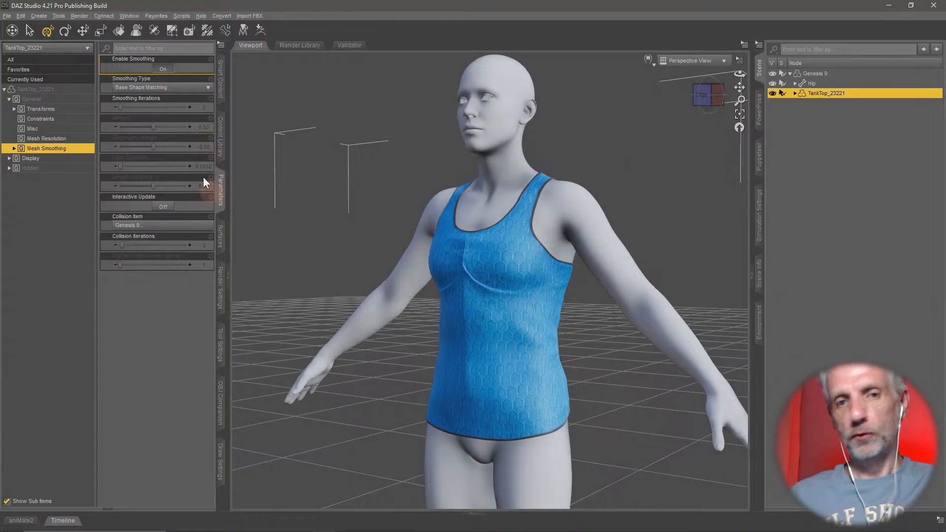
middle_drag(466, 338, 454, 334)
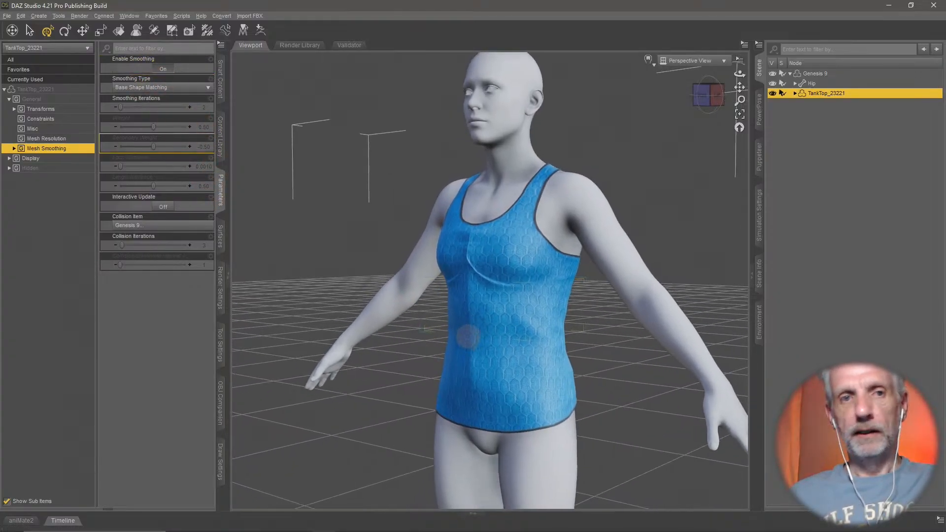
click(22, 16)
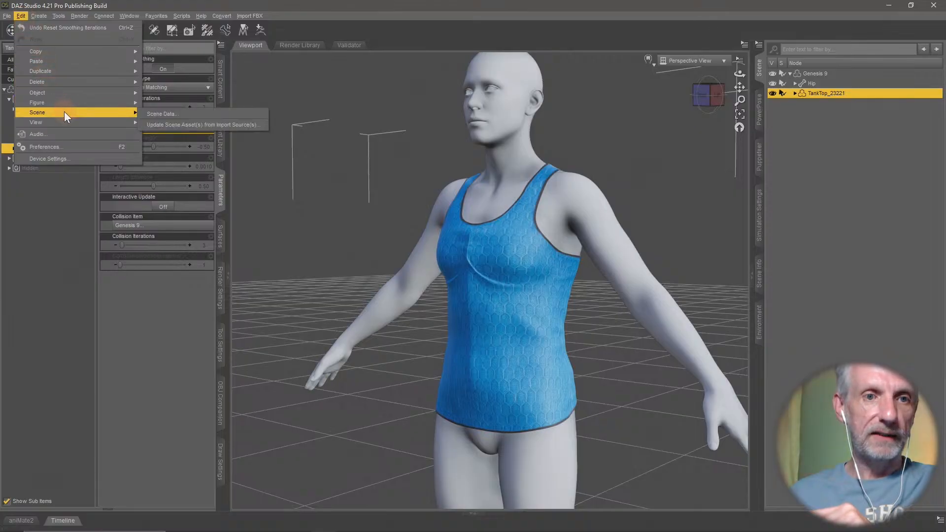
mouse_move(76, 97)
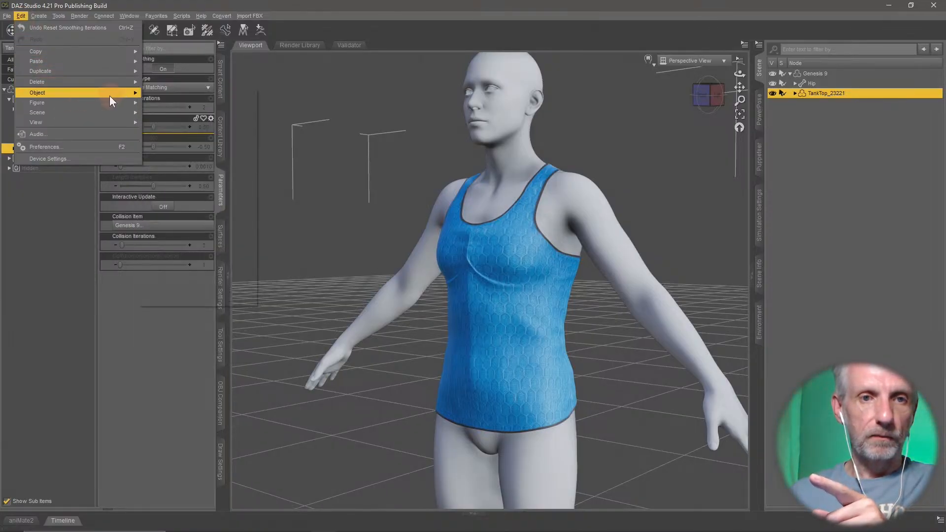
mouse_move(223, 189)
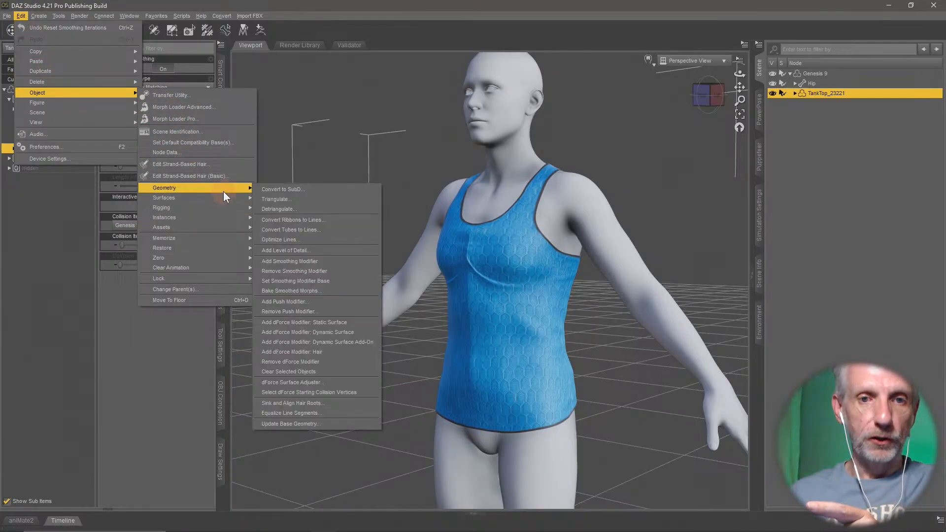
click(329, 424)
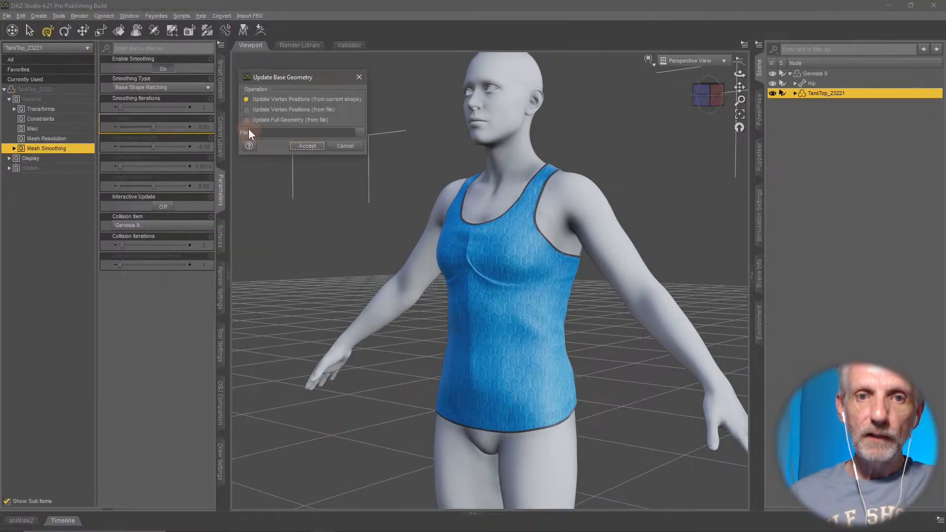
- Try to update the tank top's full geometry from the file Tank Top G9 HD.obj, keeping the default OBJ import options
click(247, 120)
click(360, 132)
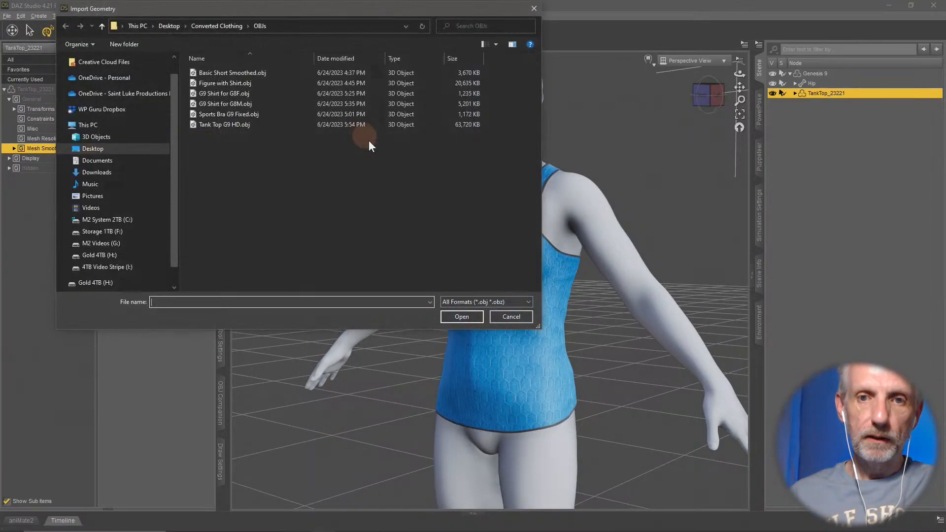
click(240, 125)
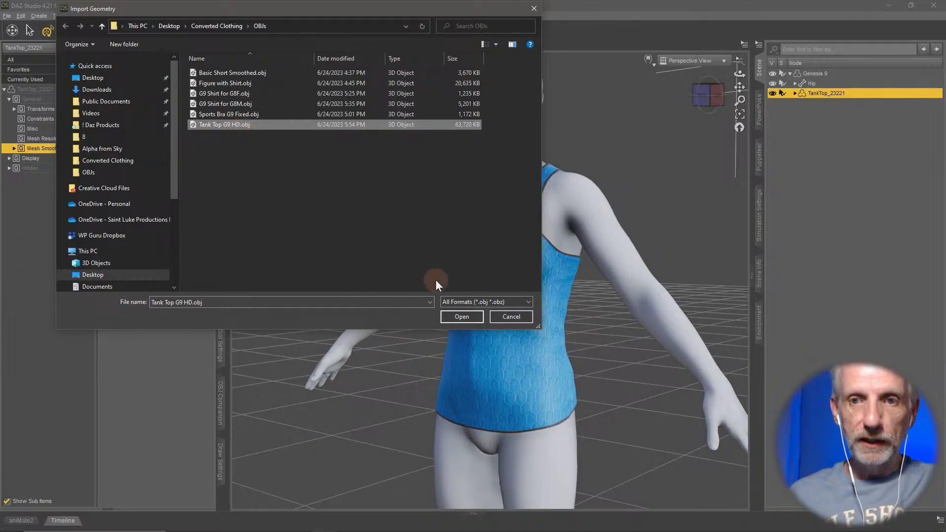
click(460, 316)
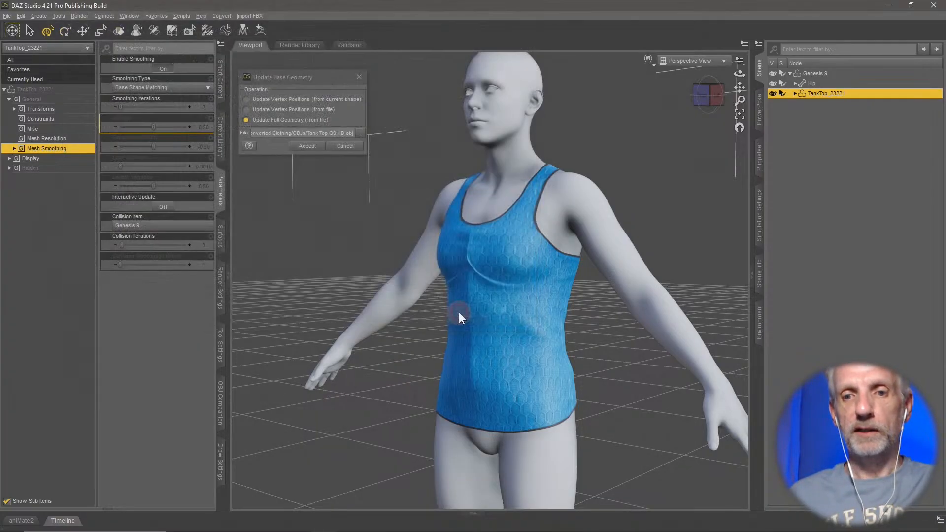
click(306, 146)
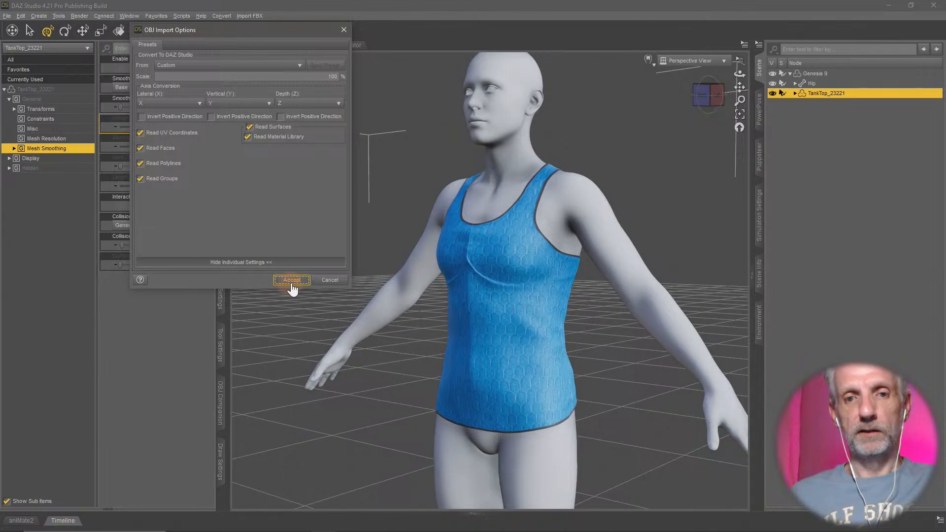
click(292, 282)
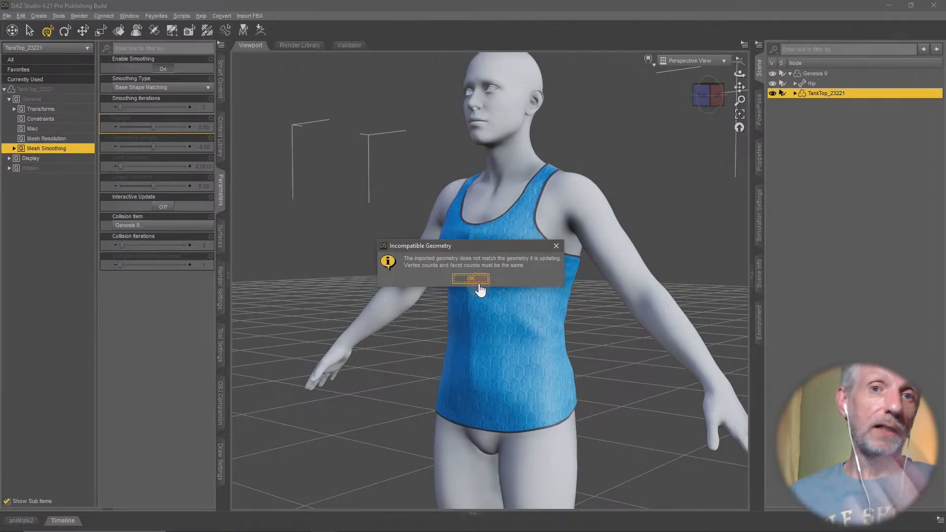
click(478, 283)
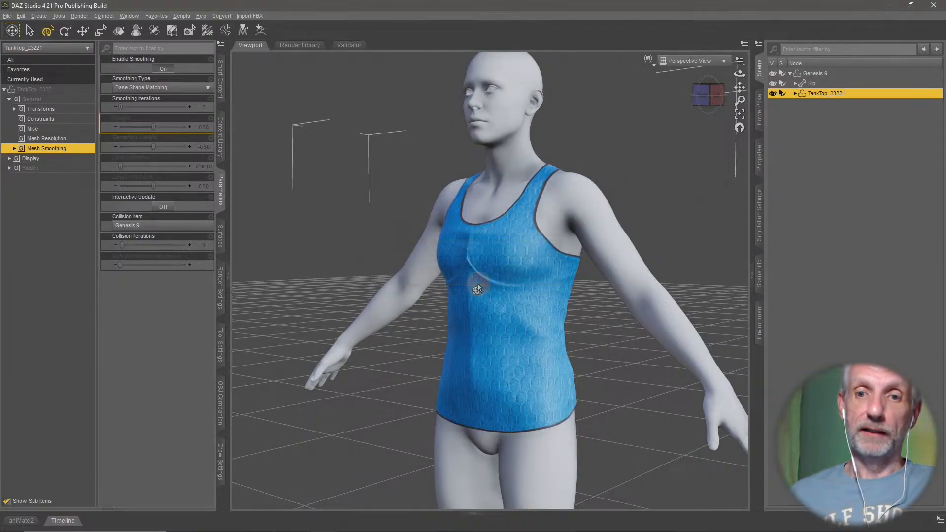
- Set the tank top's mesh Resolution Level to Base
click(205, 109)
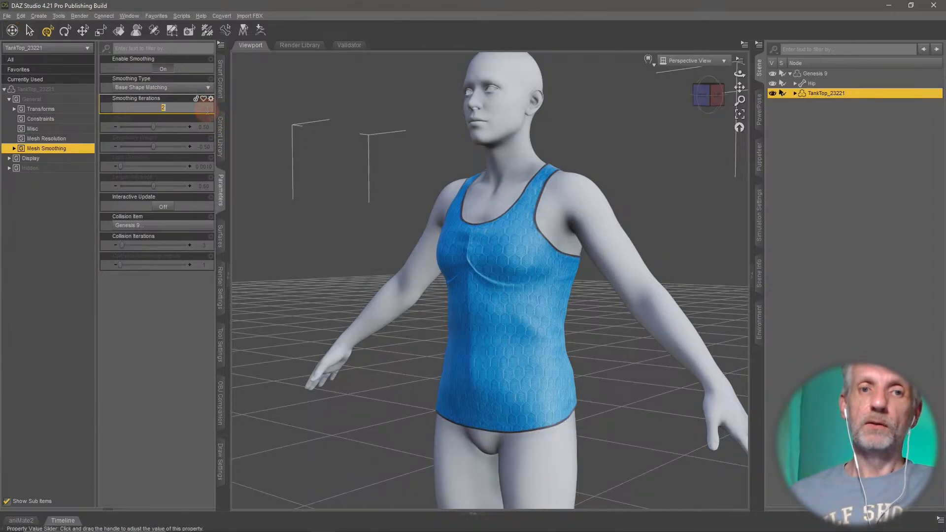
click(74, 139)
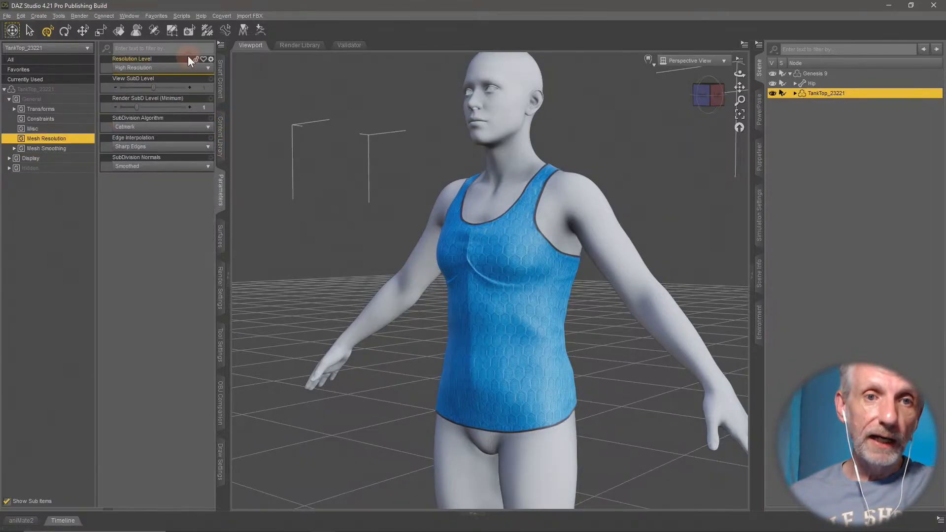
click(181, 67)
click(147, 79)
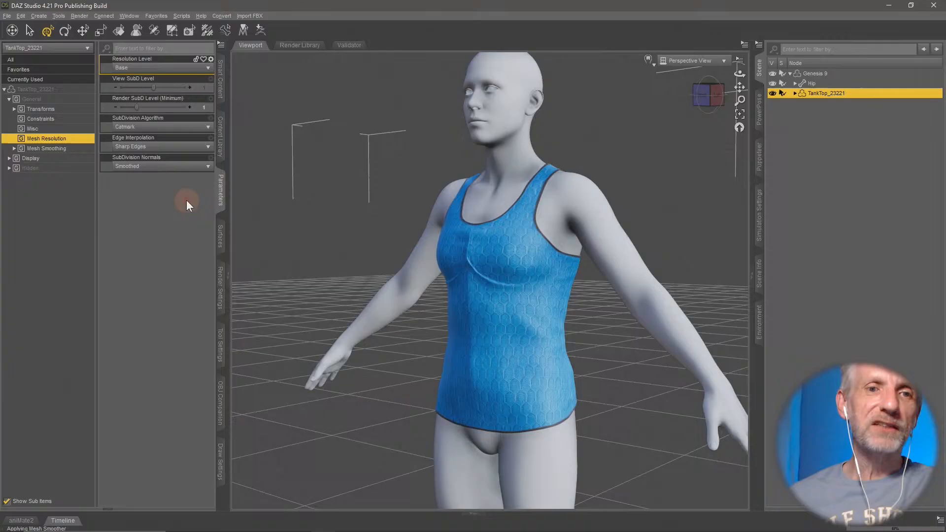
- Set the tank top's Smoothing Iterations to 100 at base resolution and inspect the chest area
click(77, 149)
click(201, 107)
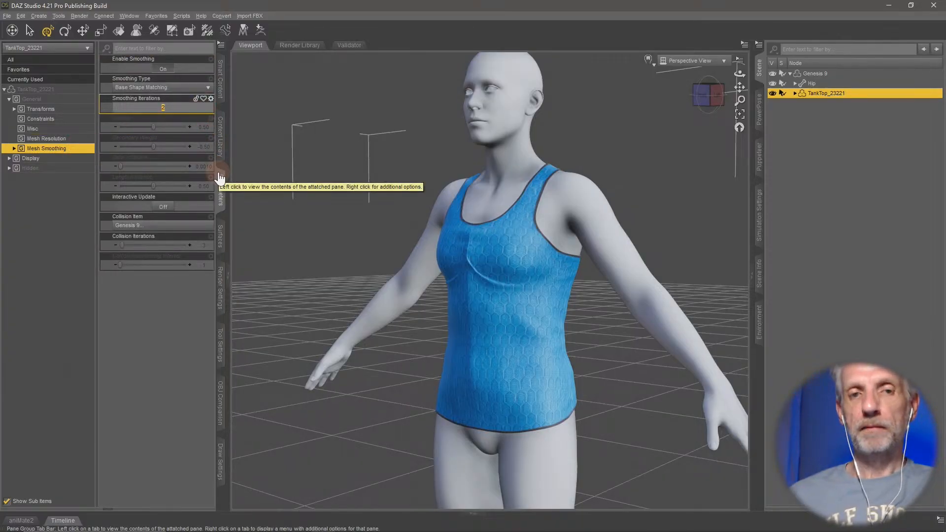
text(100)
key(Return)
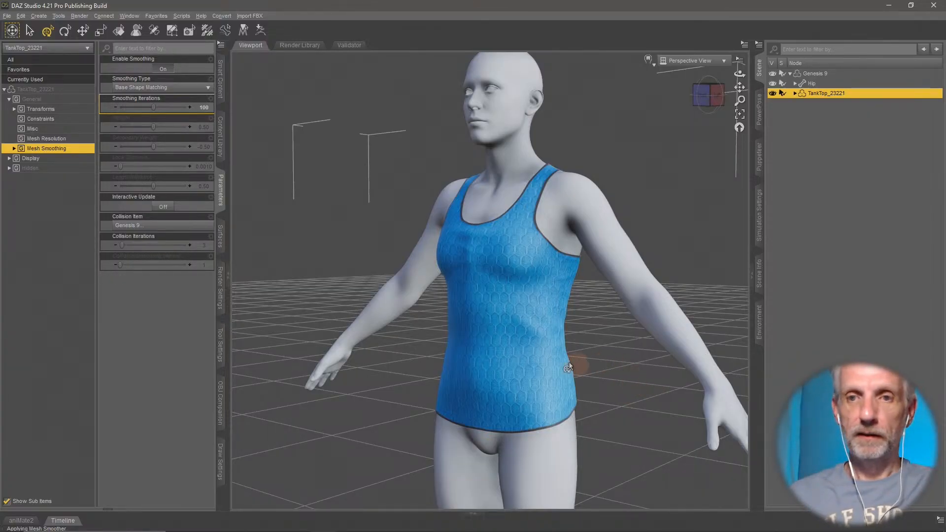
mouse_move(563, 366)
middle_down()
mouse_move(553, 371)
mouse_move(568, 368)
mouse_move(571, 354)
middle_up()
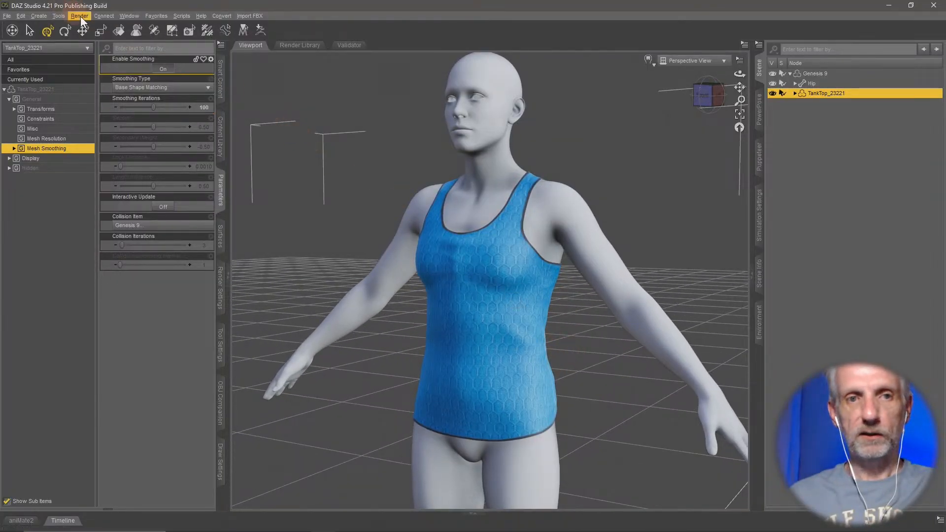
- Check the tank top's Resolution Level, start a new OBJ export and rename the existing HD file as Tank Top G9 SD.obj
click(77, 140)
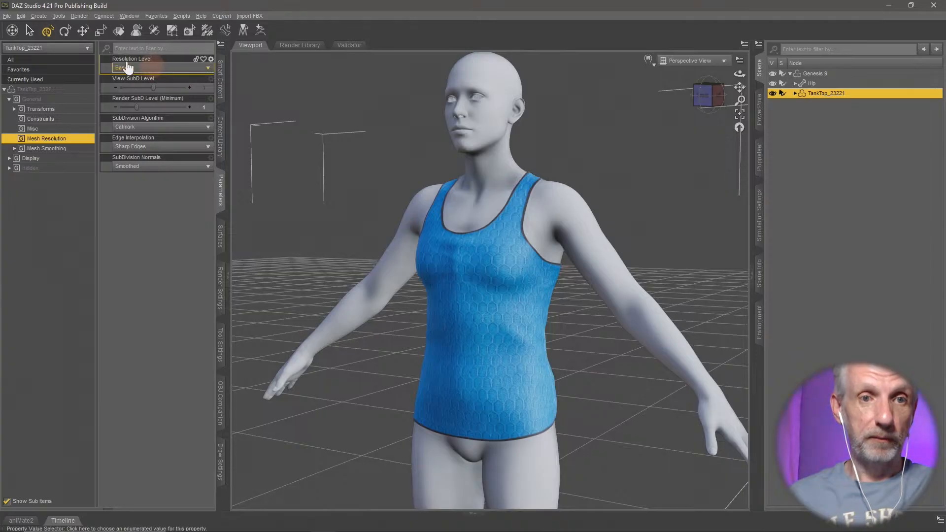
click(7, 16)
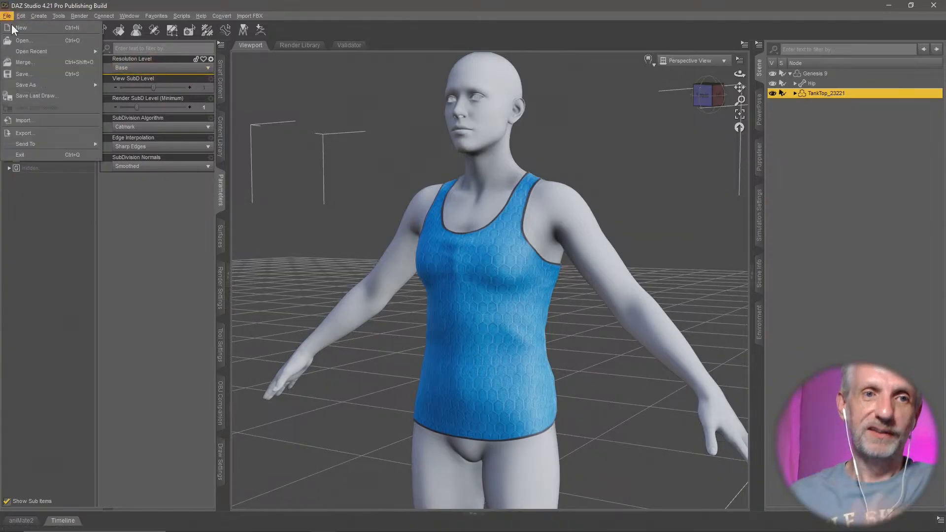
click(39, 130)
click(249, 125)
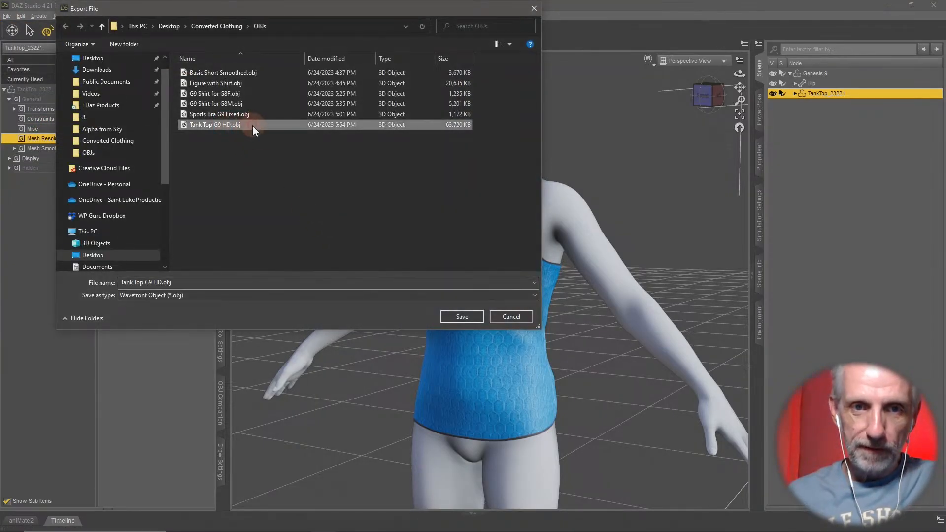
click(240, 124)
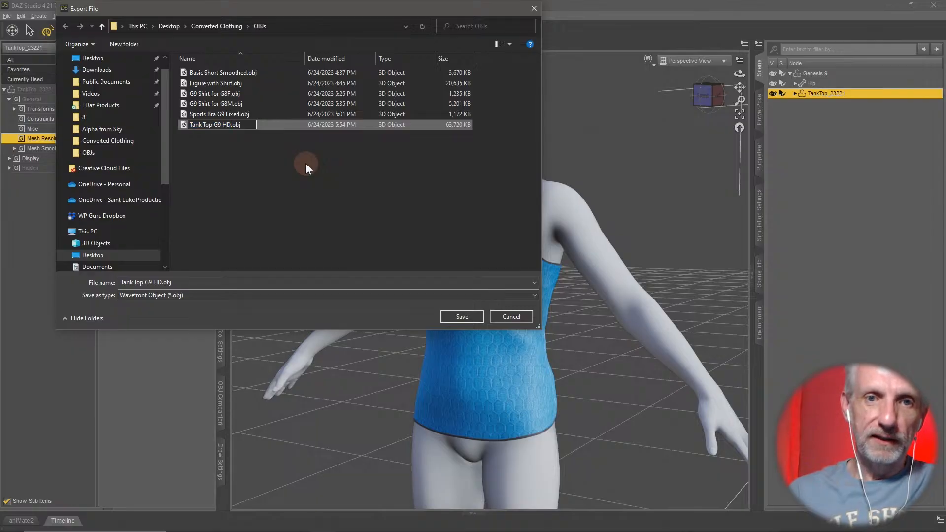
key(BackSpace)
text(S)
key(Return)
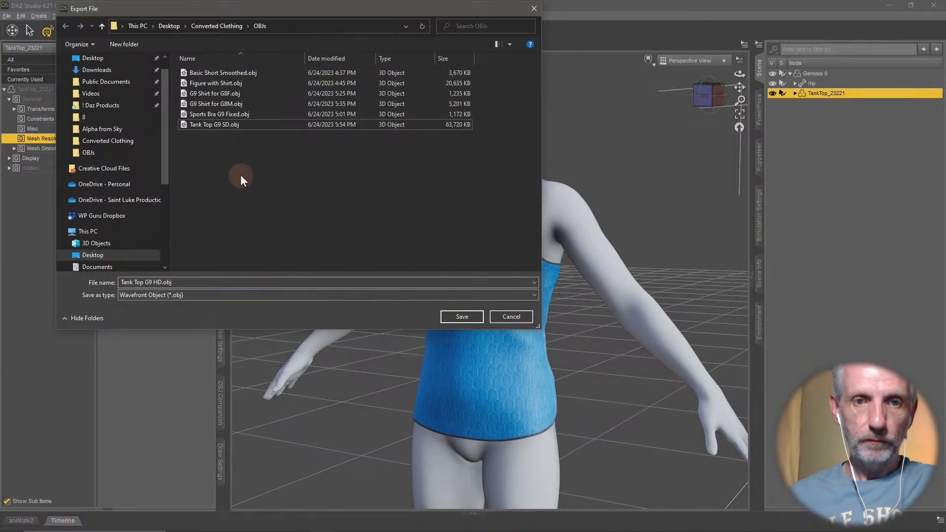
- Export the base-resolution tank top over Tank Top G9 SD.obj, replacing the existing file and keeping the Selected Roots export options
click(247, 127)
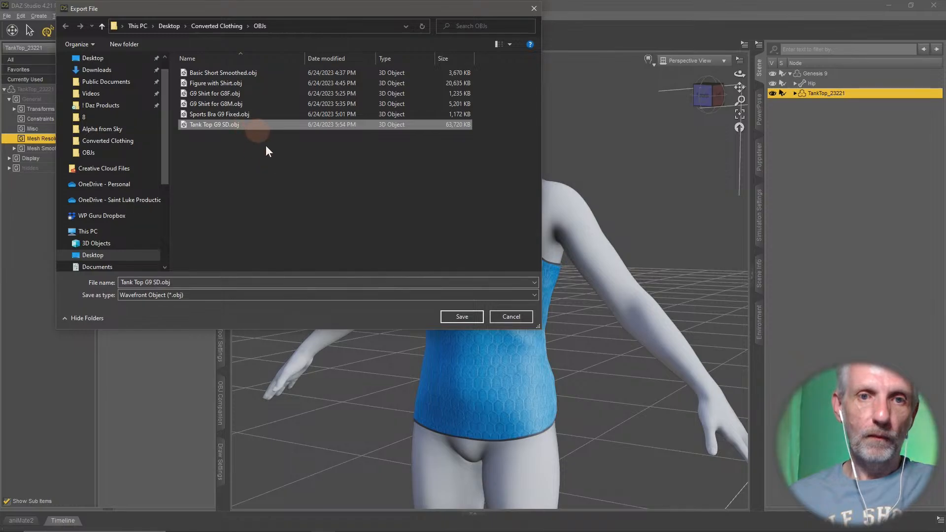
click(446, 317)
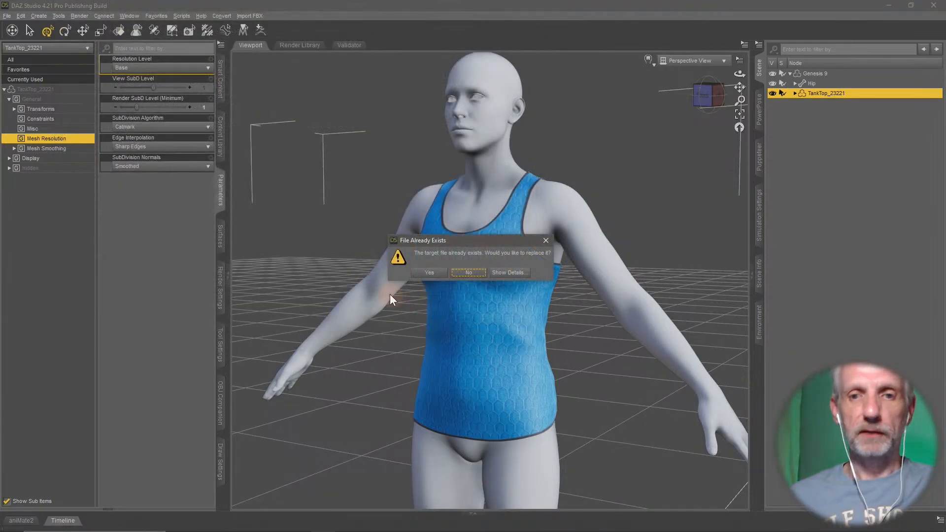
click(430, 273)
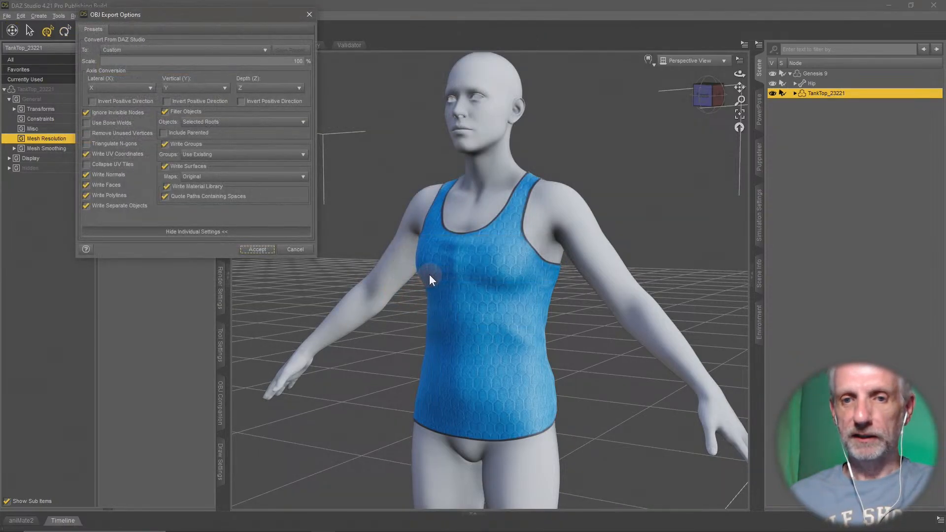
click(255, 250)
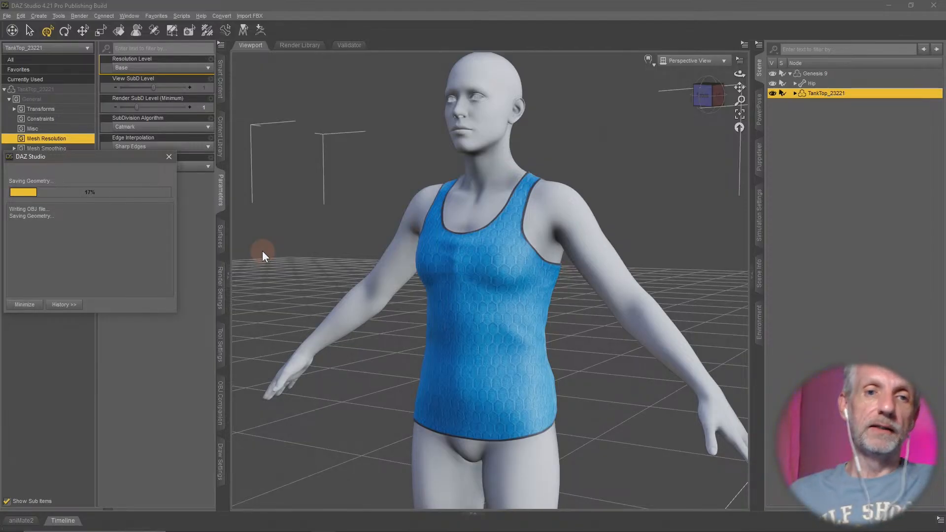
- Switch to the web browser and search the Daz 3D store for "clones for all"
key(alt+Tab)
key(alt+Tab)
key(alt+Tab)
key(alt+Tab)
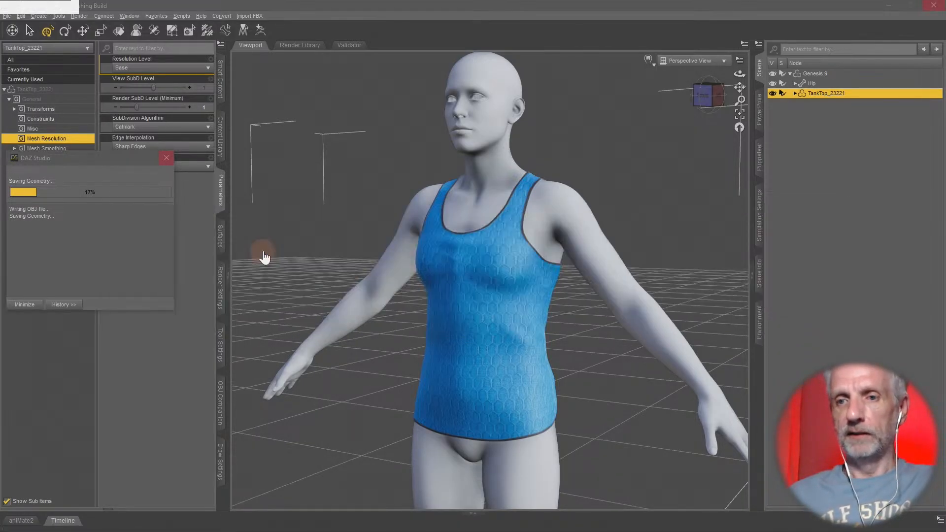
click(813, 52)
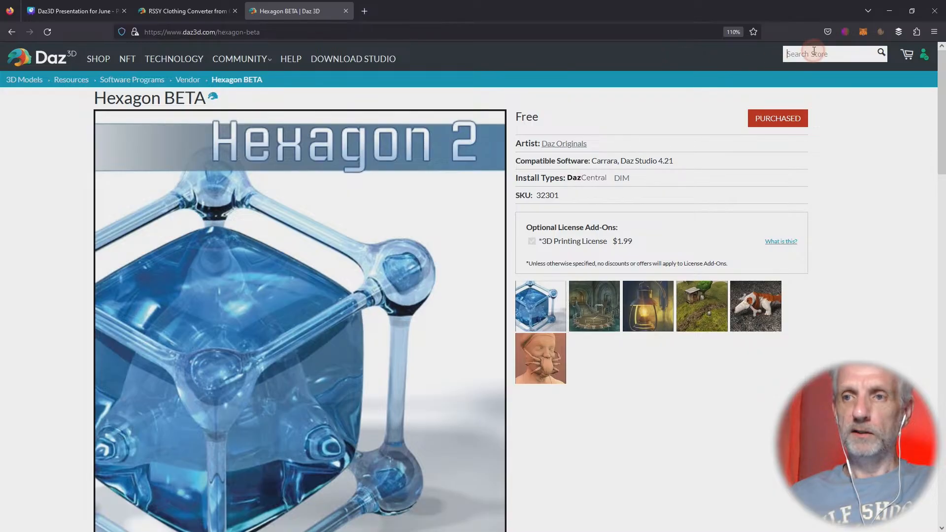
text(clones for all)
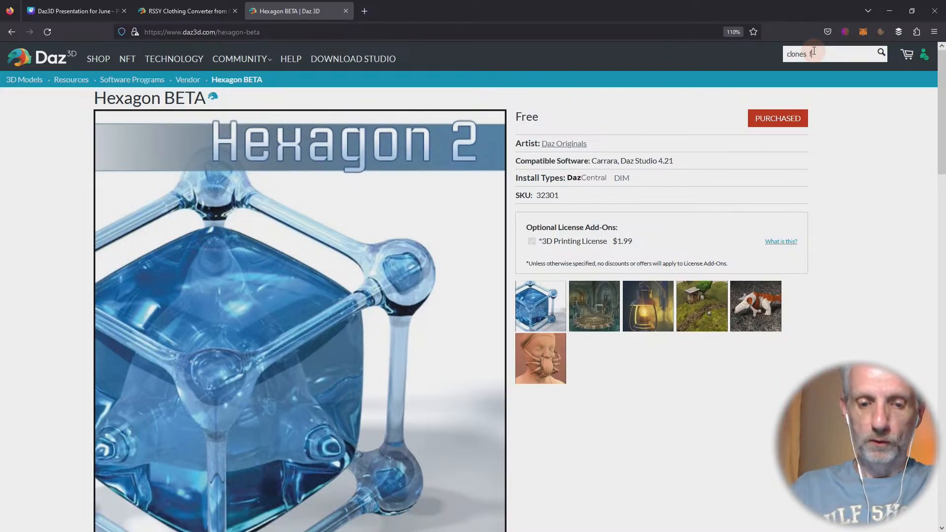
key(Return)
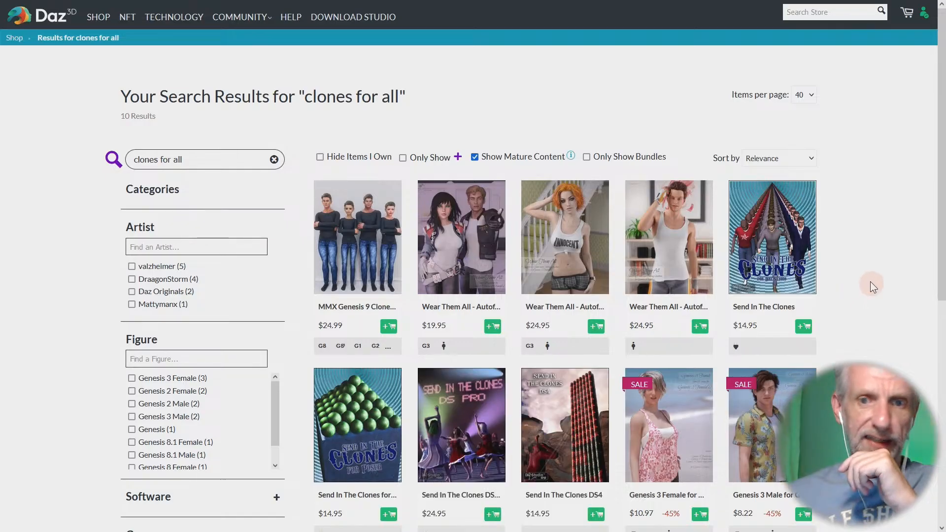
- Open the MMX Genesis 9 Clones for All product page and read its details and included clones
click(374, 236)
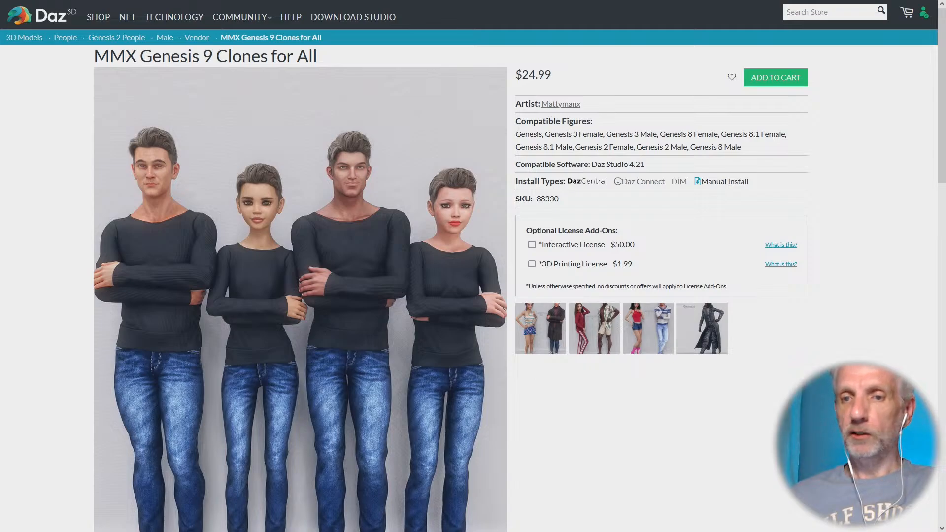
scroll(472, 266, down, 7)
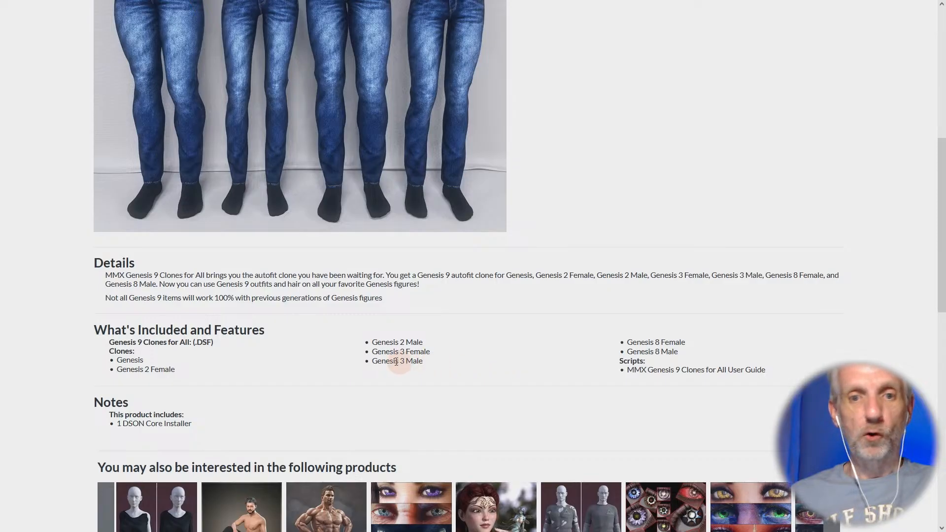
scroll(459, 366, up, 1)
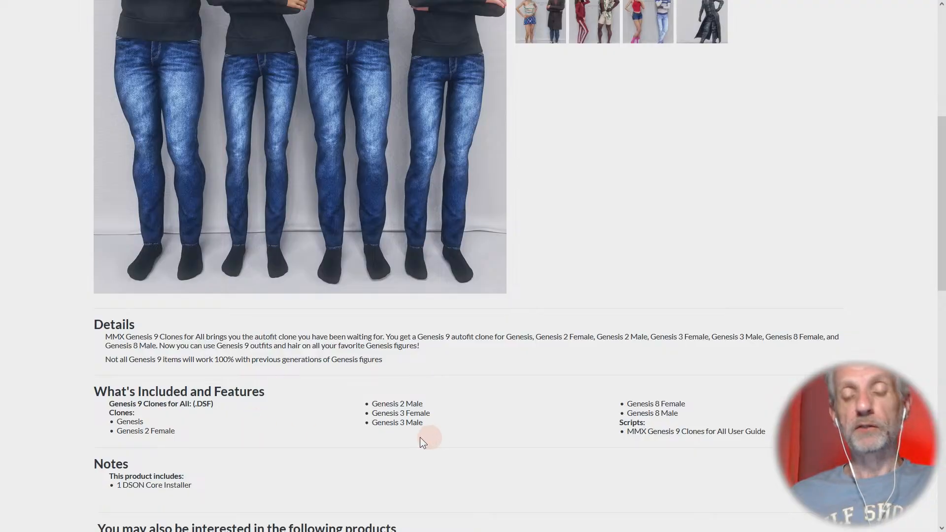
scroll(430, 421, up, 4)
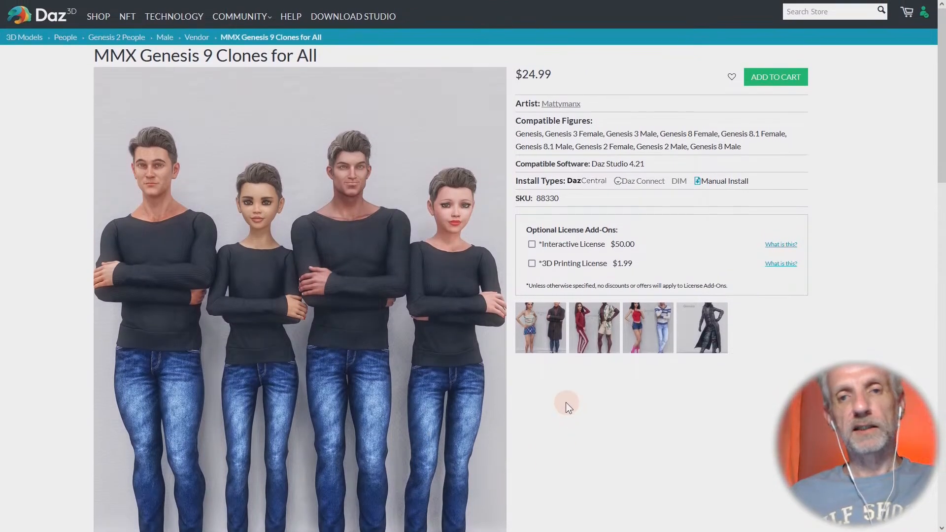
- Switch back to DAZ Studio and reset the tank top's Smoothing Iterations to the default
key(alt+Tab)
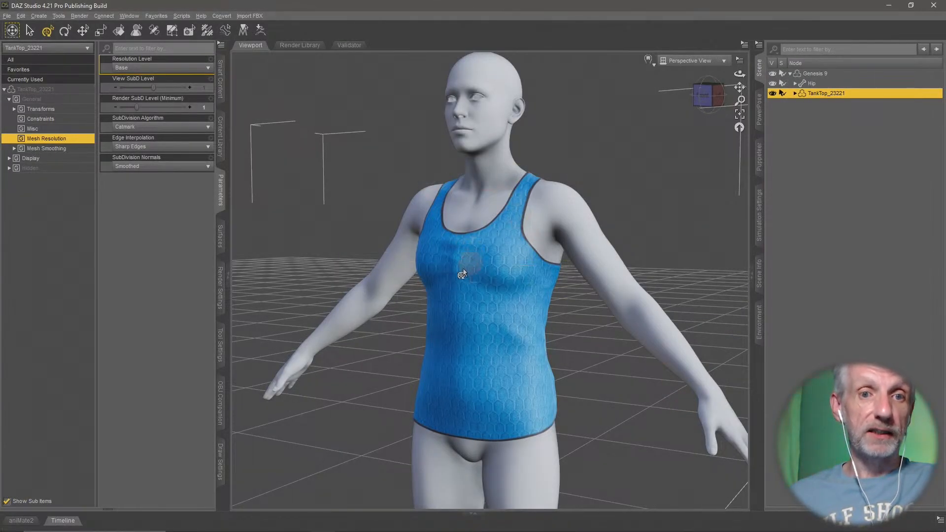
alt+drag(462, 274, 459, 287)
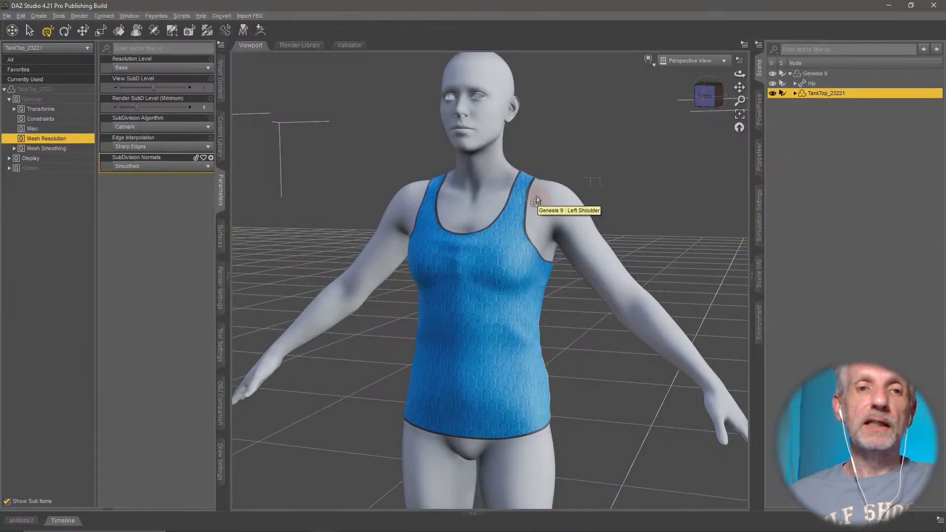
alt+drag(519, 282, 516, 308)
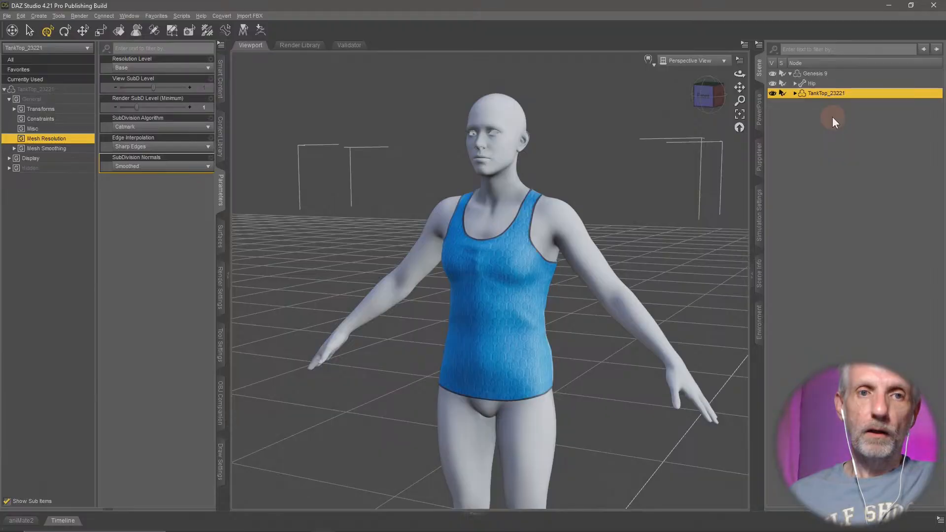
click(77, 148)
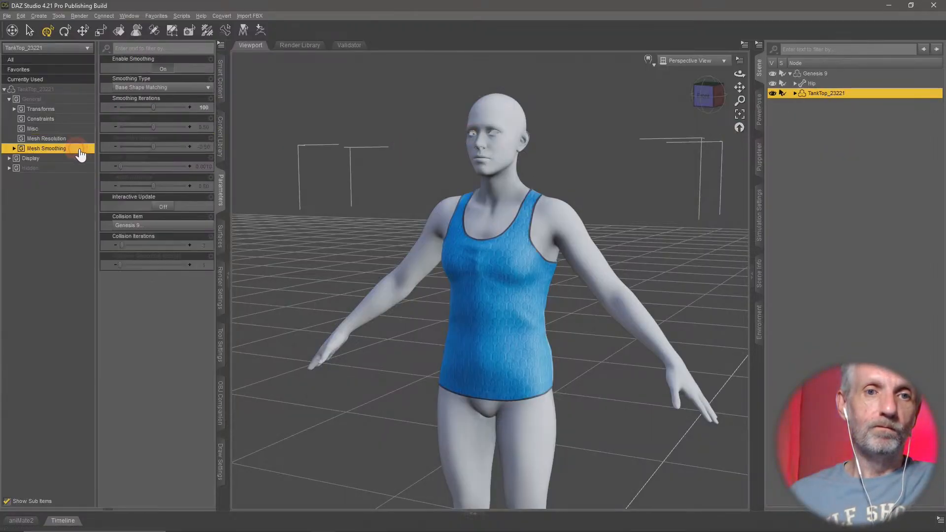
alt+click(185, 107)
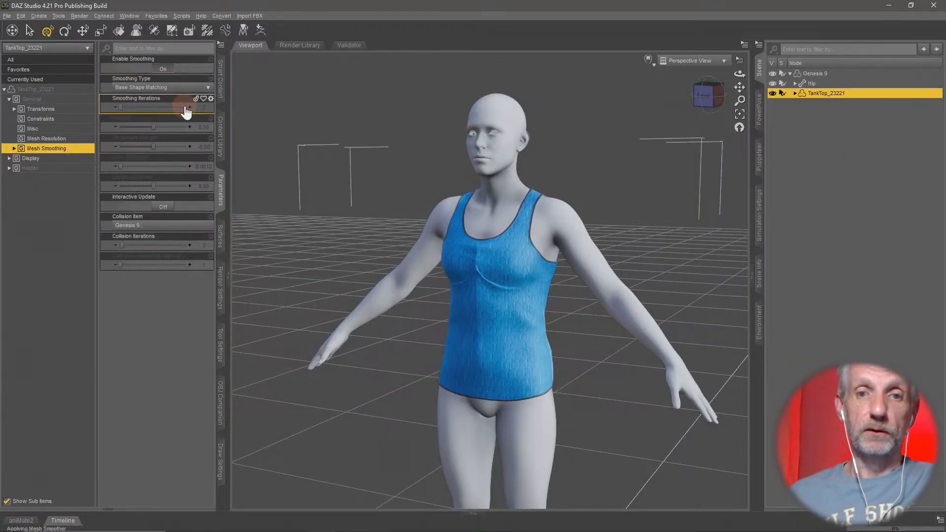
- Start Update Base Geometry for the tank top and choose Update Full Geometry (from file)
click(21, 16)
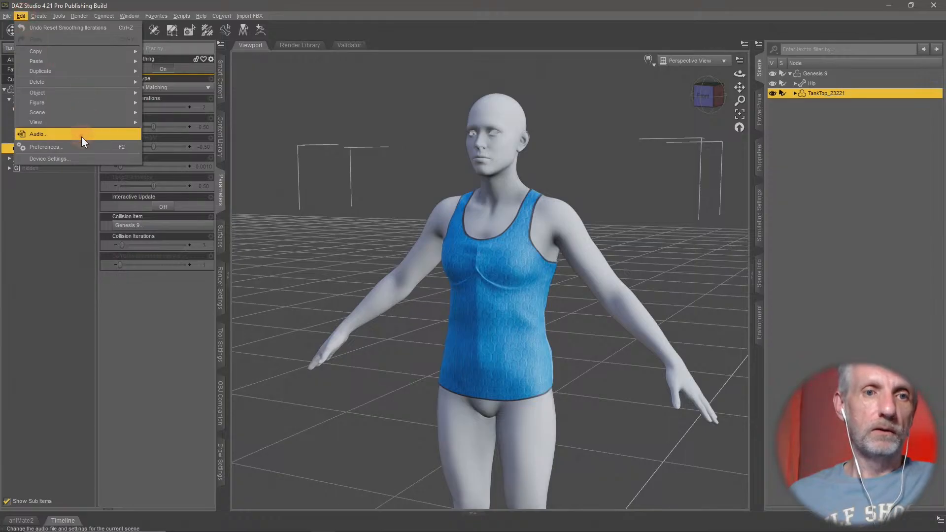
mouse_move(78, 92)
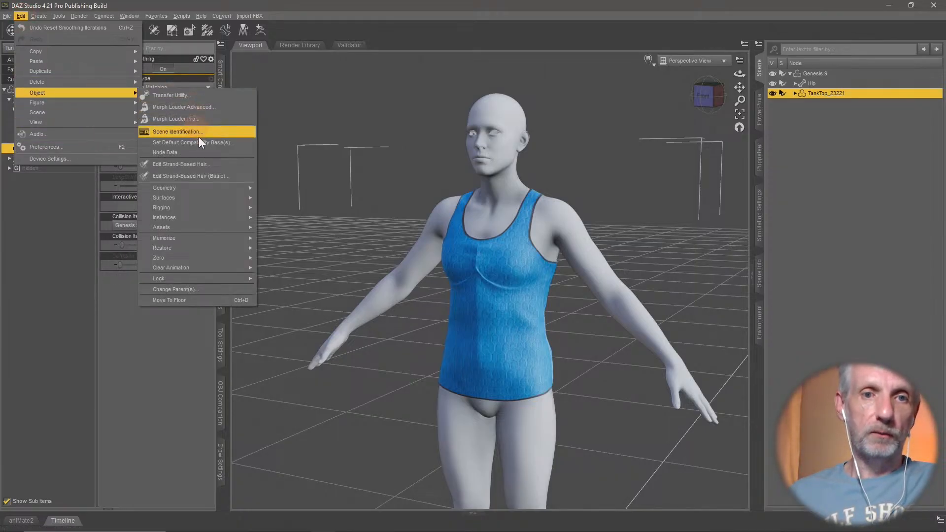
mouse_move(221, 189)
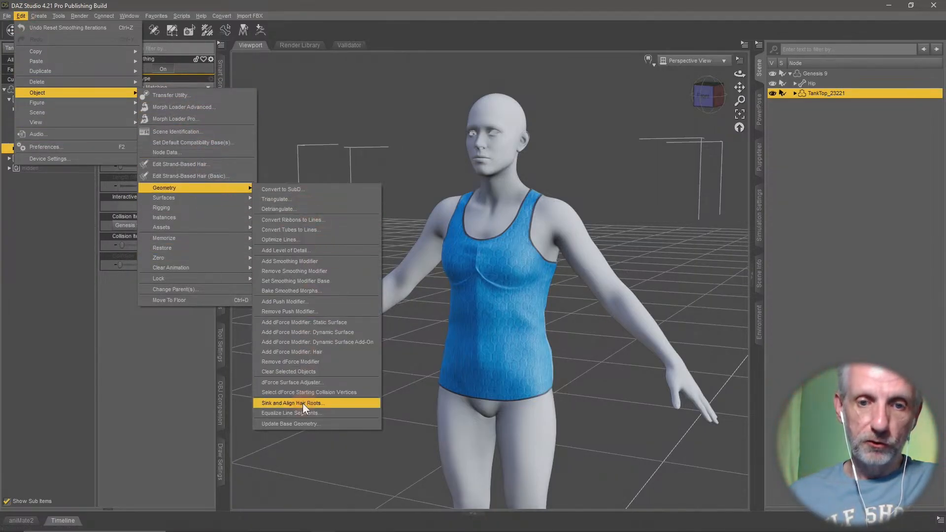
click(317, 423)
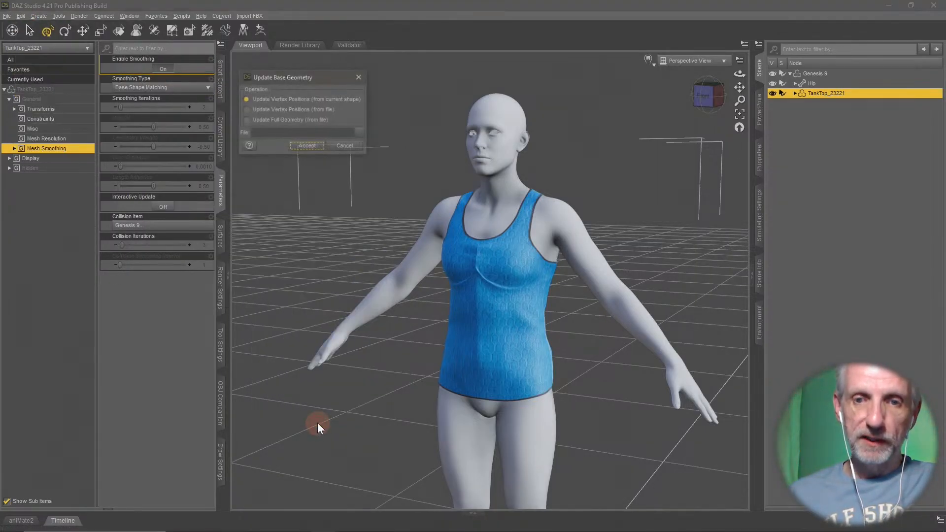
click(245, 120)
- Load Tank Top G9 SD.obj as the tank top's new base geometry, accepting the existing OBJ import options
click(359, 132)
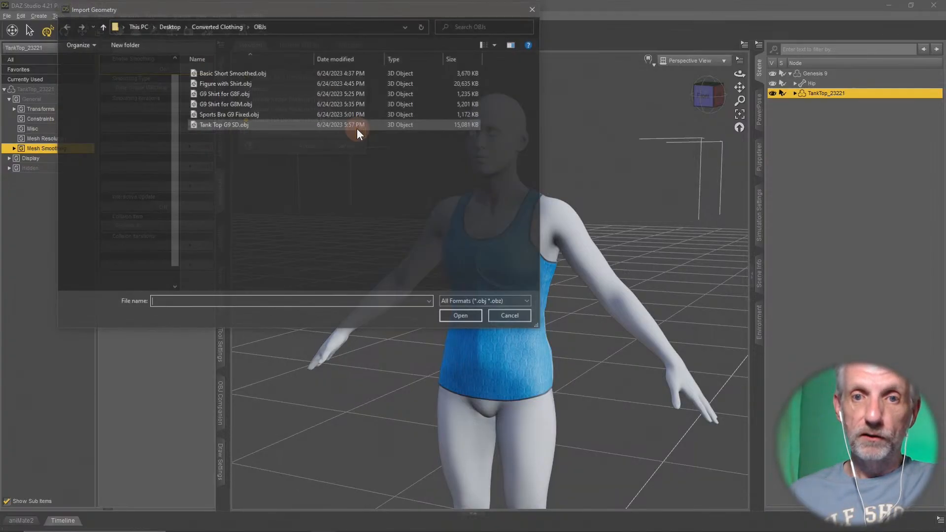
click(228, 124)
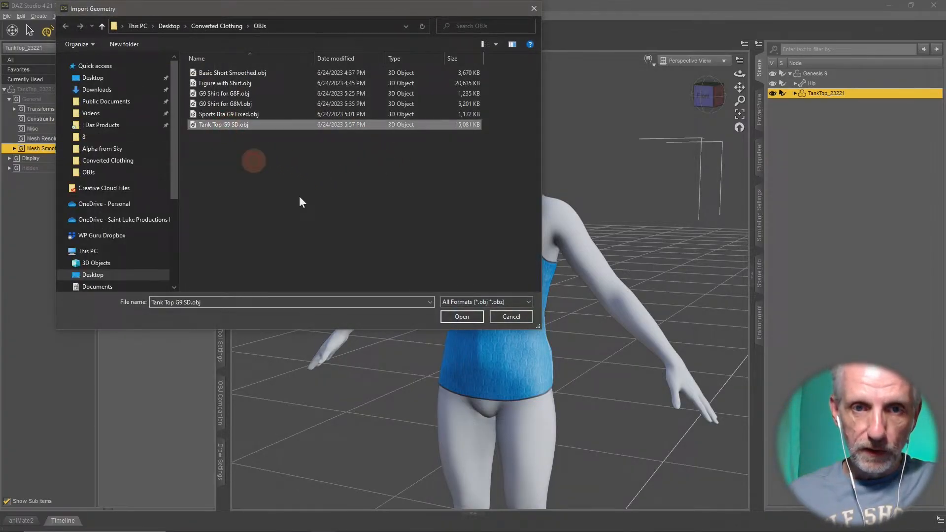
click(463, 315)
click(313, 146)
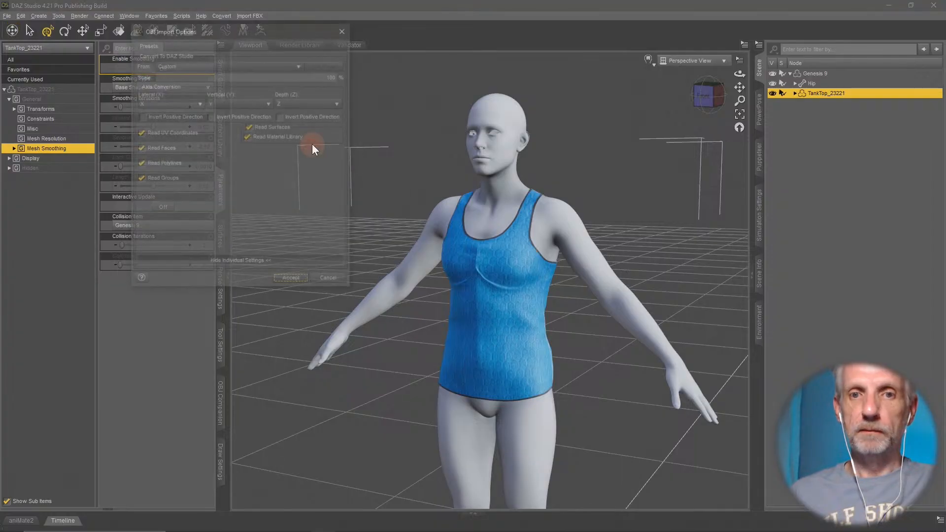
click(288, 280)
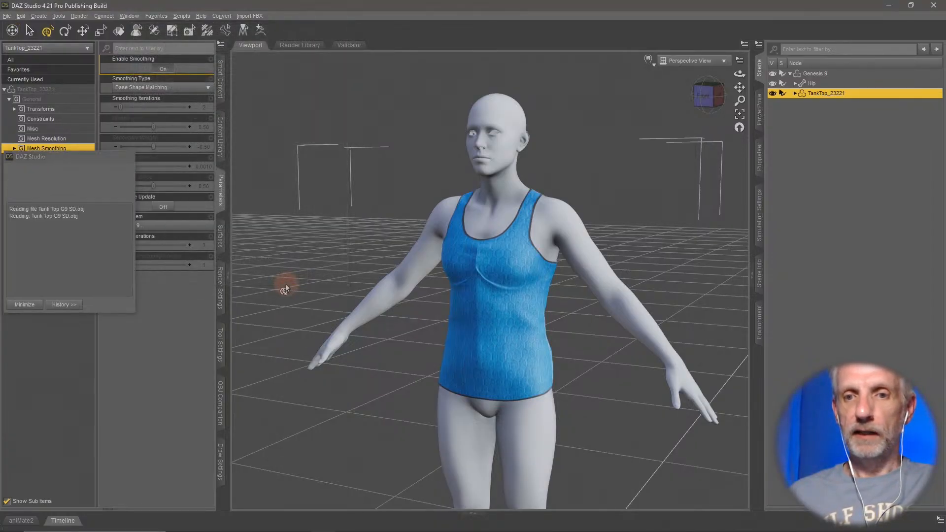
- Inspect the tank top's updated shape and turn off its mesh smoothing
drag(386, 331, 390, 333)
scroll(388, 331, up, 3)
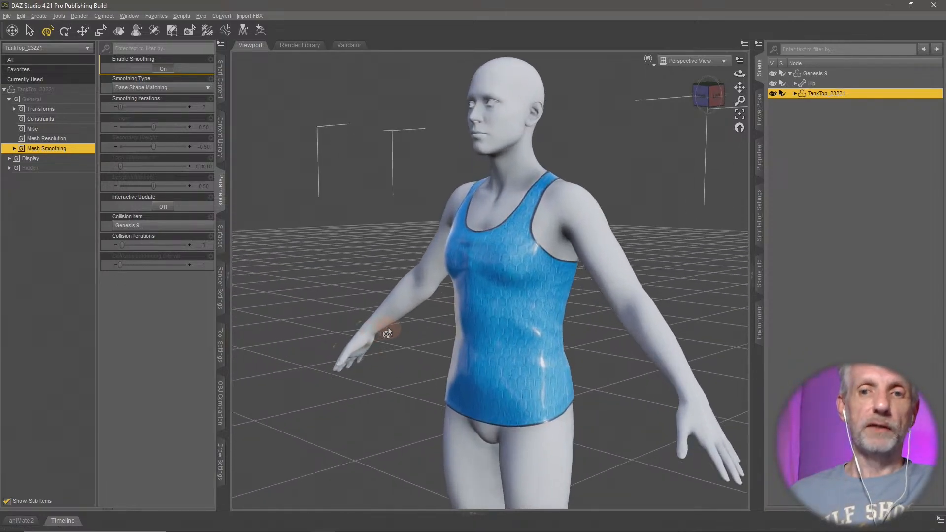
middle_drag(388, 328, 442, 226)
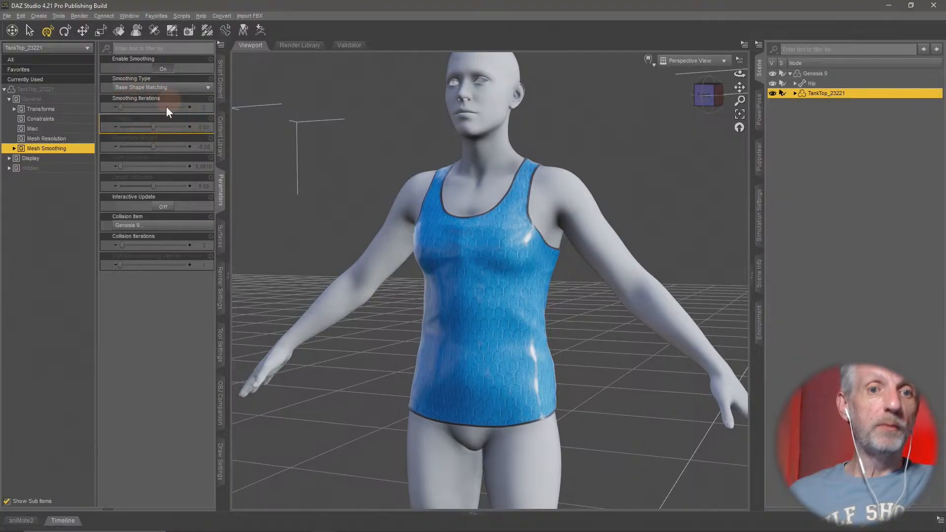
click(164, 69)
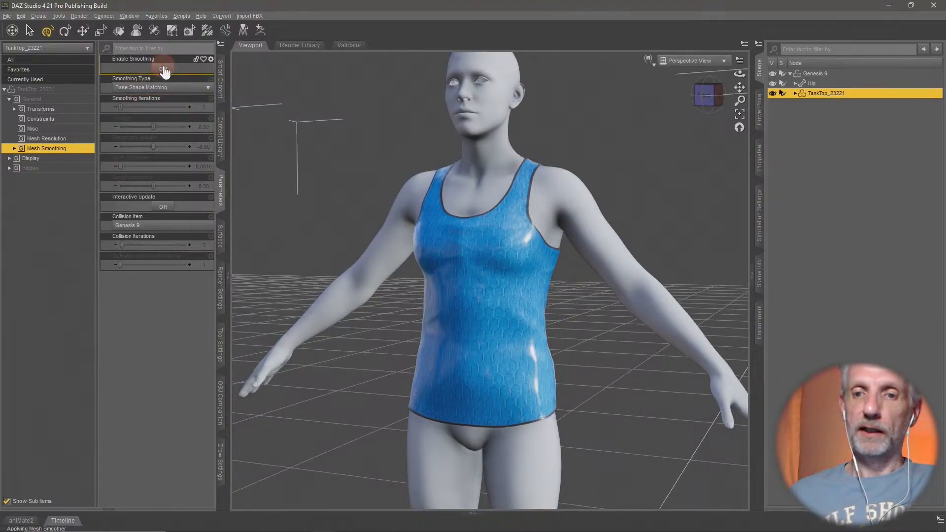
middle_drag(398, 218, 394, 217)
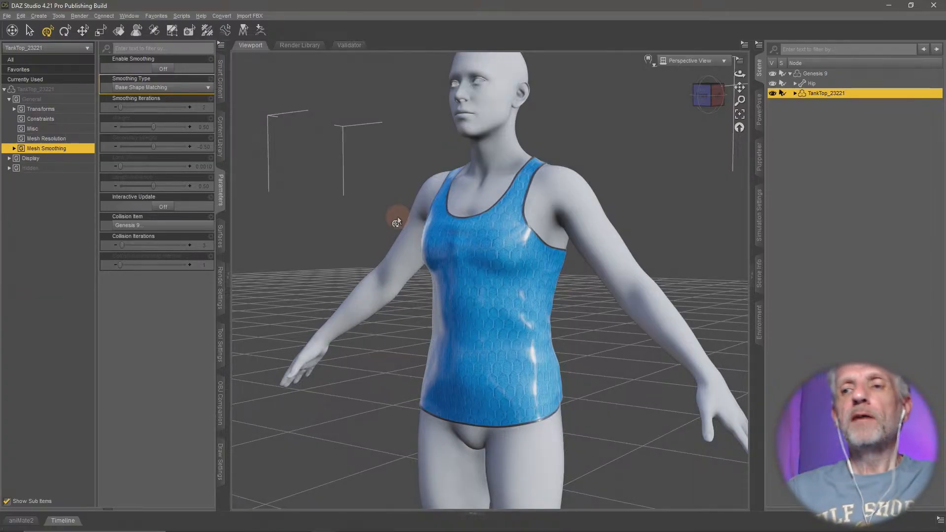
- Hide the Genesis 9 figure together with its tank top and clear the scene selection
click(770, 73)
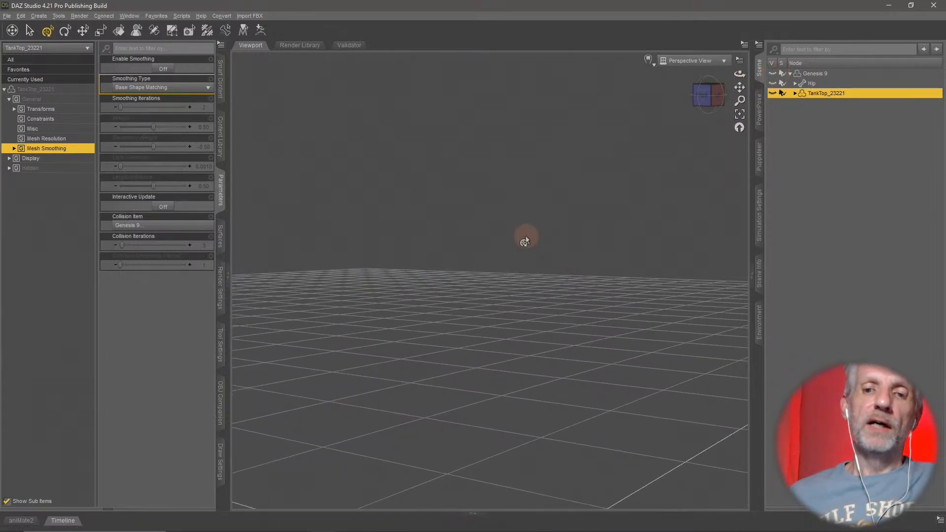
middle_drag(464, 329, 456, 332)
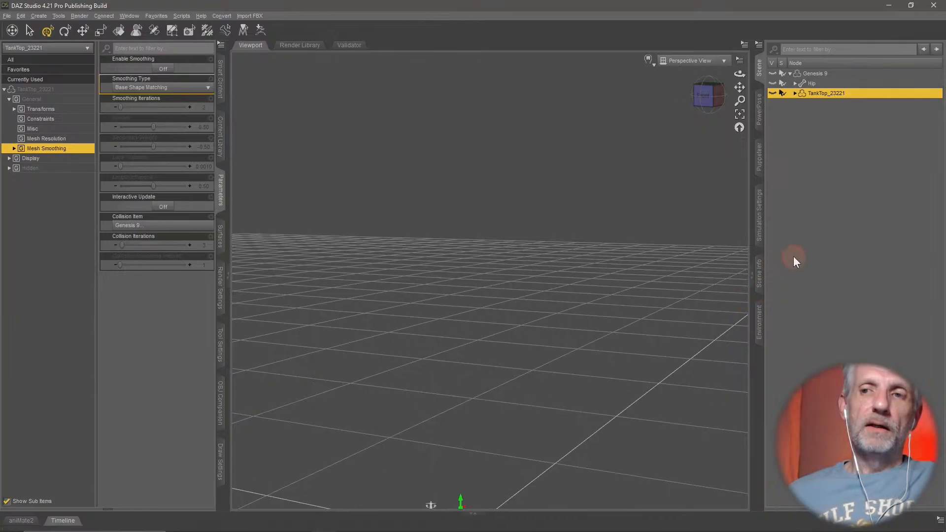
click(793, 256)
- Try to load the original Genesis figure from the Genesis Starter Essentials product
click(136, 128)
click(221, 78)
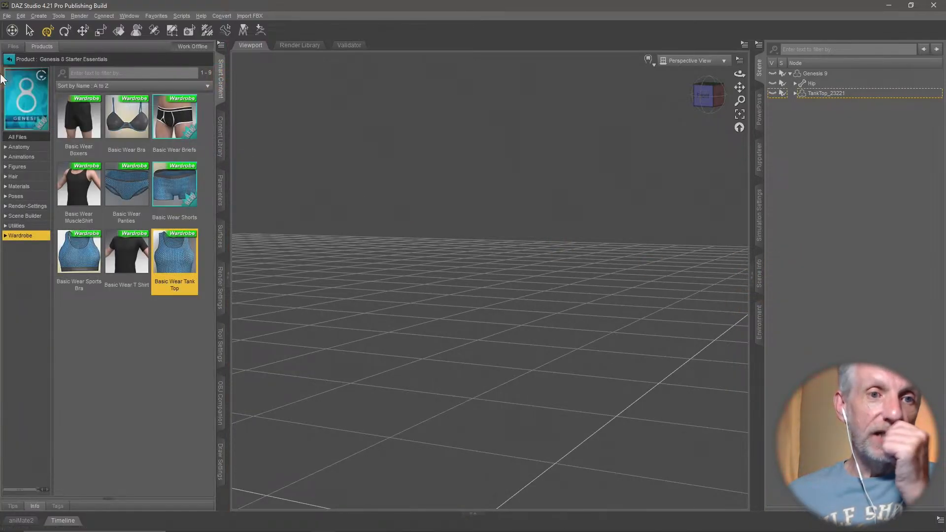
click(9, 59)
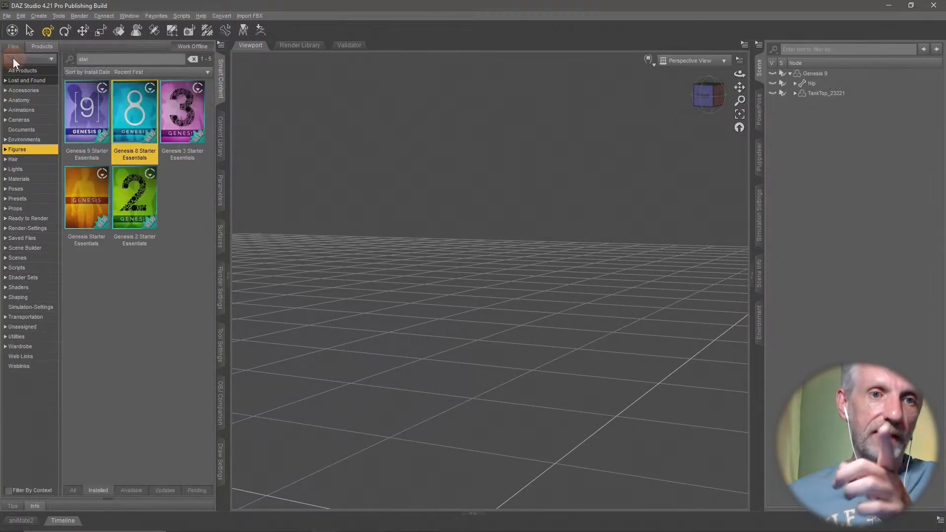
double_click(81, 209)
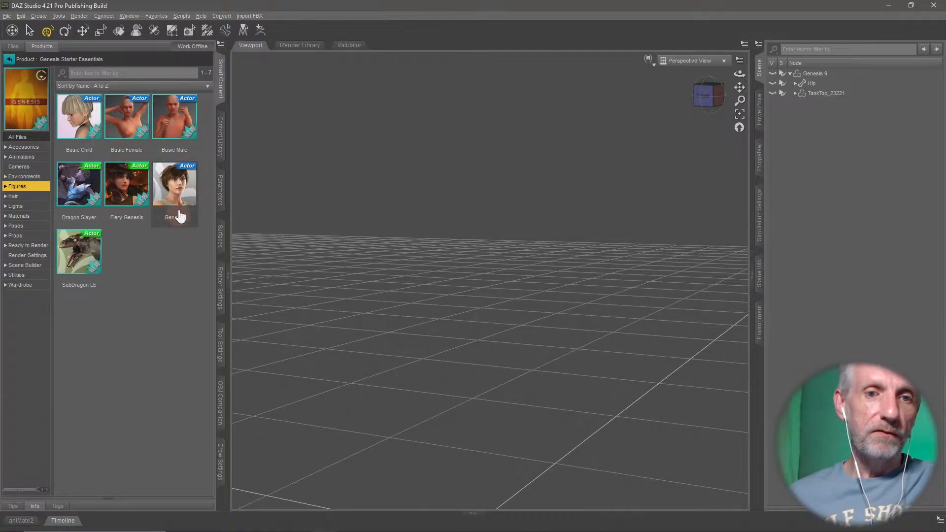
double_click(180, 216)
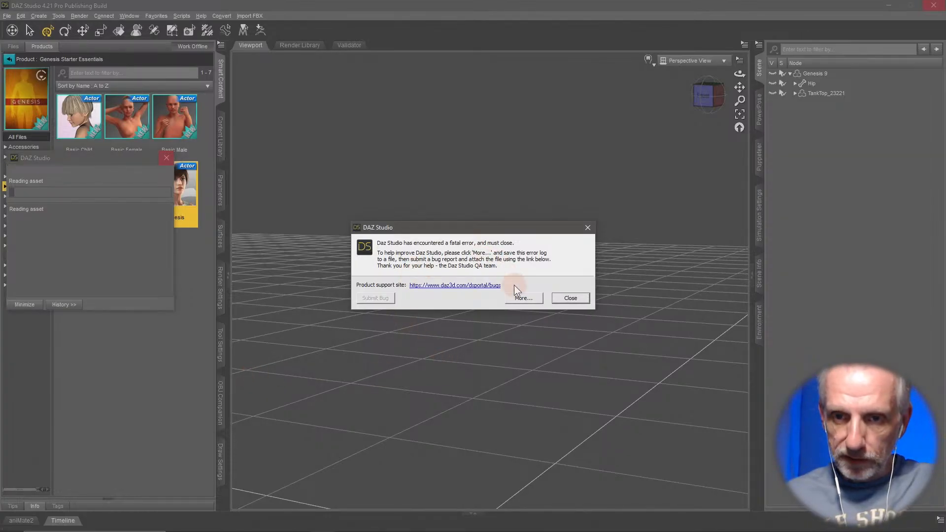
click(570, 298)
- Minimize the browser and Hexagon windows and relaunch DAZ Studio
mouse_move(919, 5)
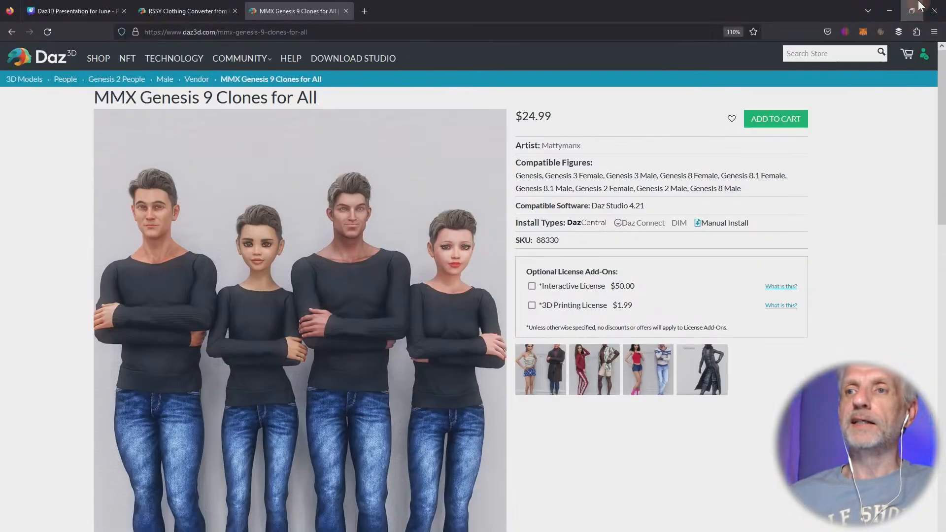
click(889, 4)
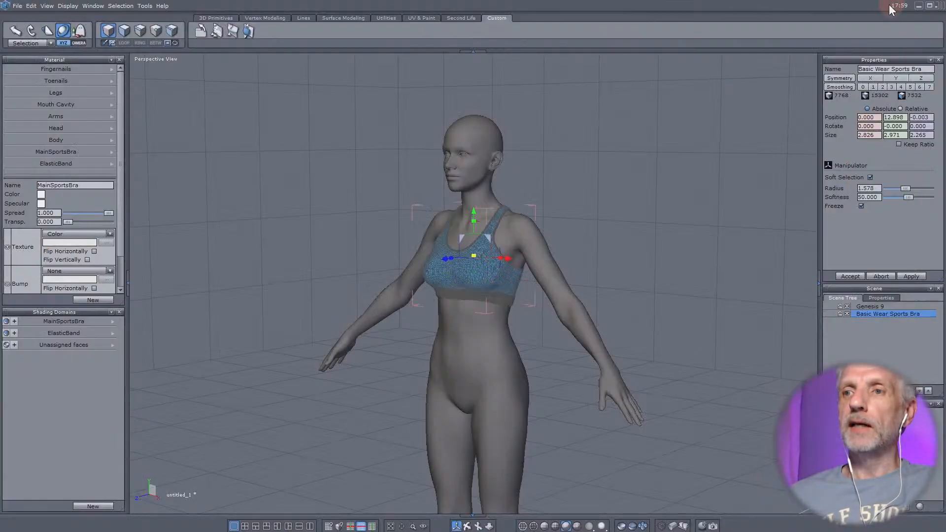
click(918, 6)
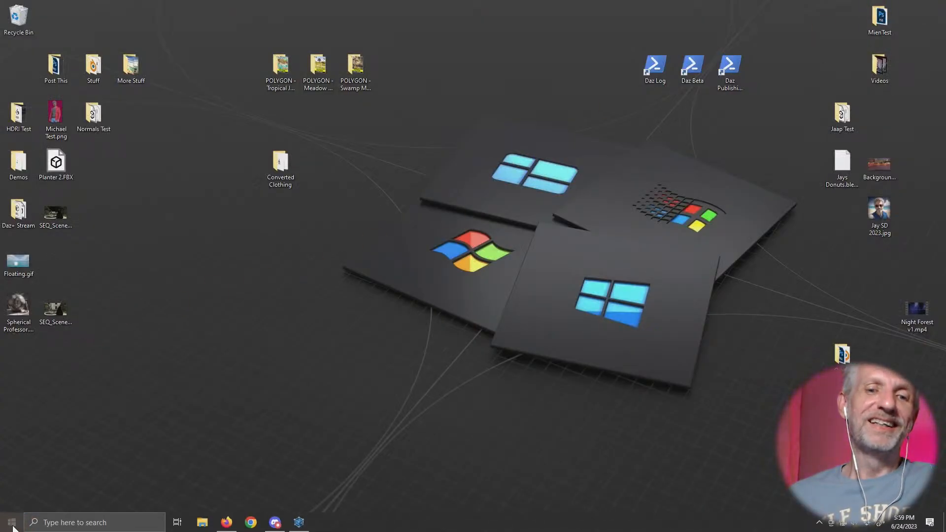
click(13, 528)
click(435, 297)
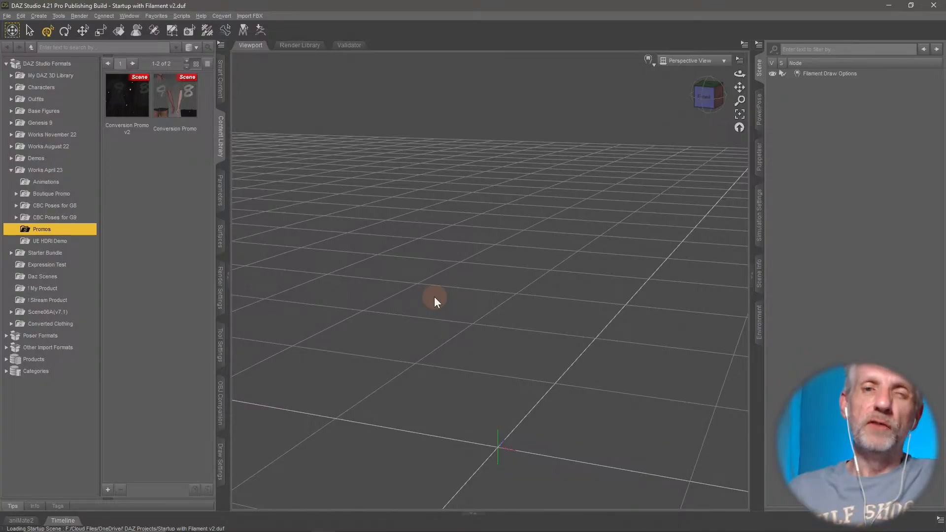
- Filter the installed figure products in Smart Content by the keyword "star"
click(221, 81)
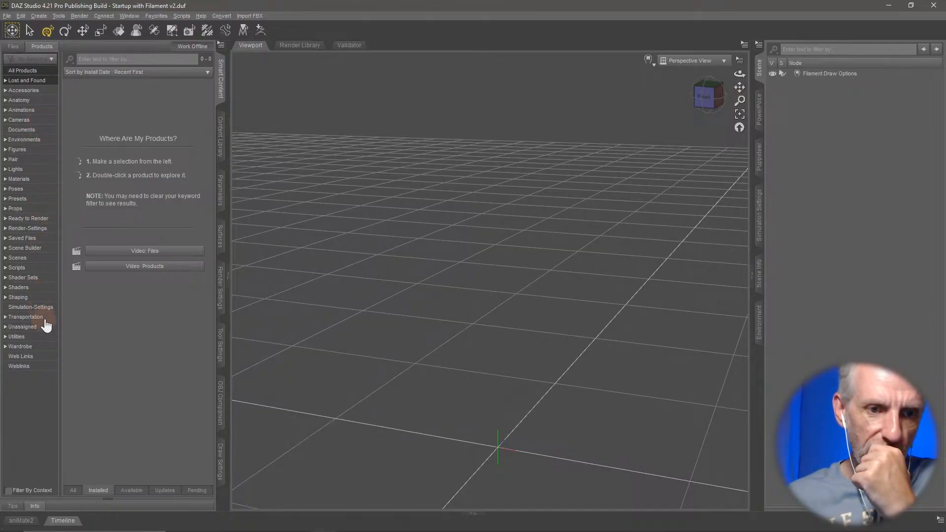
click(39, 149)
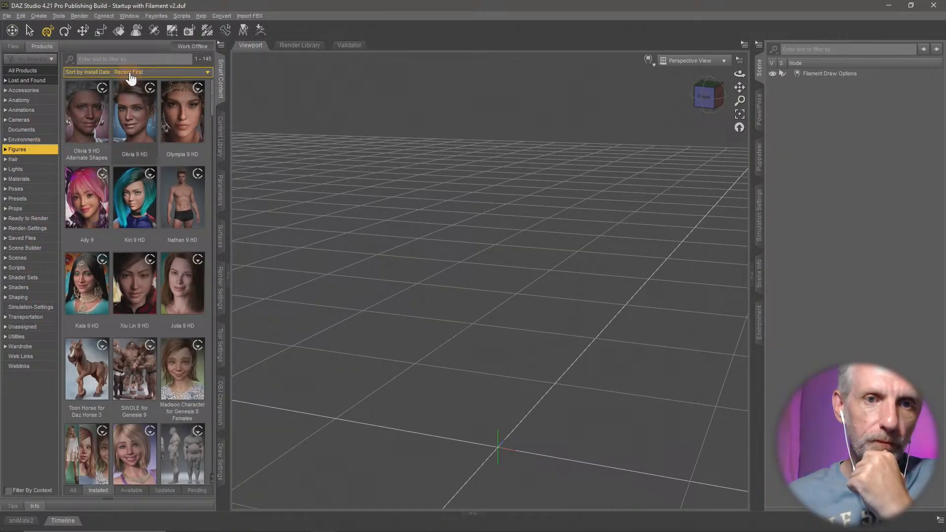
click(141, 58)
text(start)
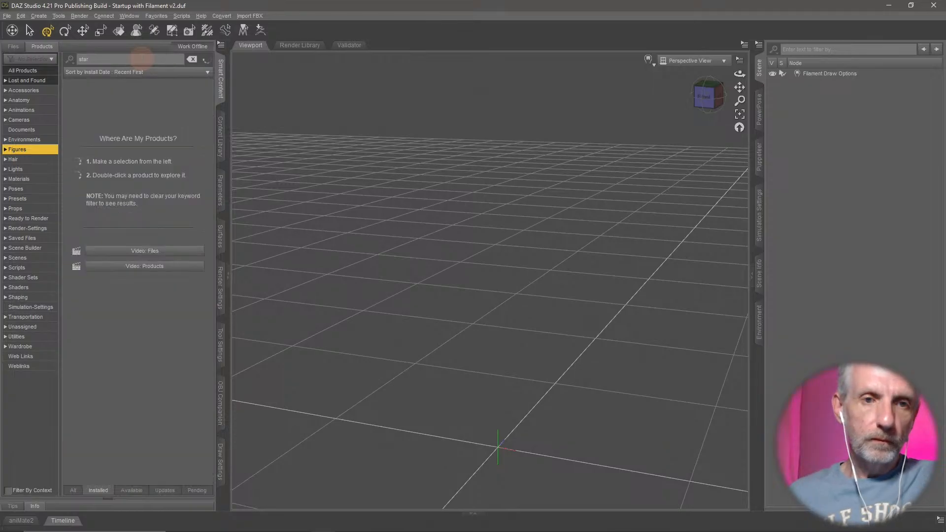
- Load the Genesis 2 Base Male figure from the Genesis 2 Starter Essentials product
double_click(99, 209)
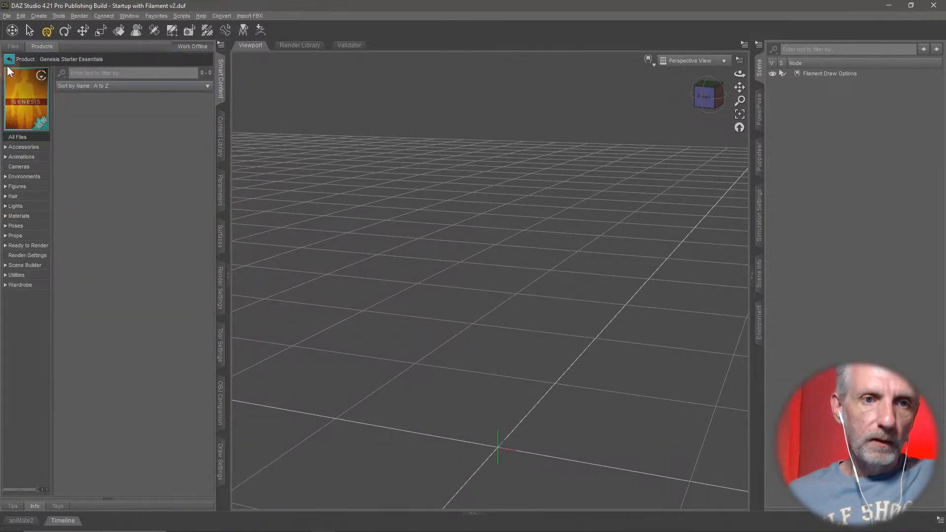
click(8, 61)
double_click(138, 204)
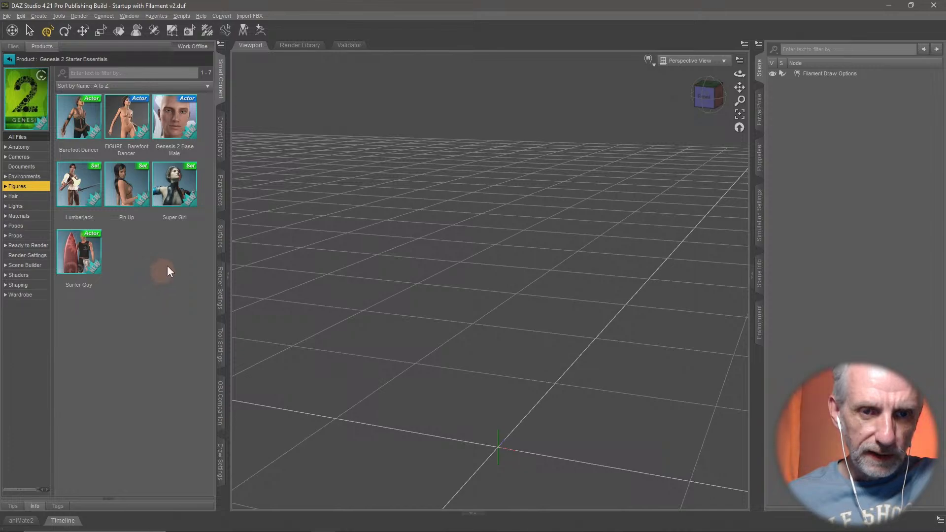
double_click(179, 123)
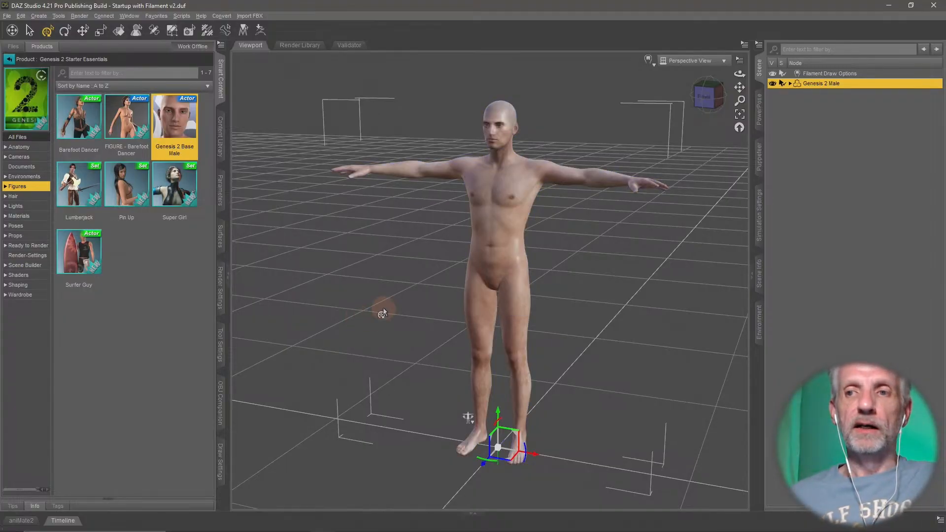
- Inspect the hidden Clones parameters of the Genesis 2 Male, and delete the figure from the scene
scroll(414, 220, up, 3)
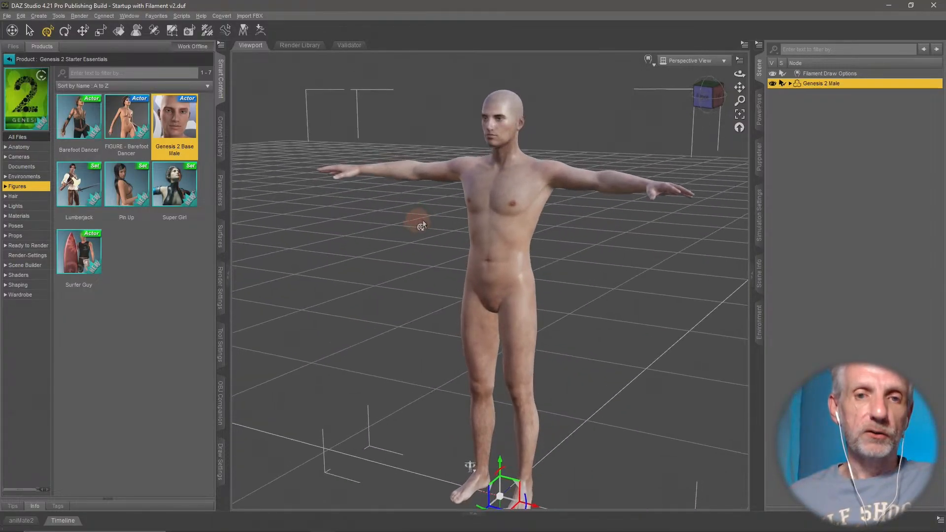
click(221, 195)
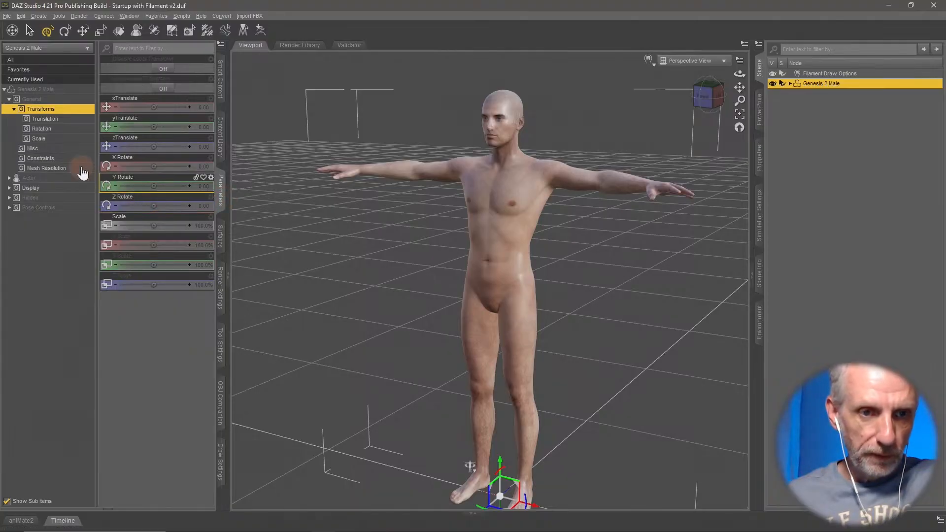
click(55, 198)
click(52, 218)
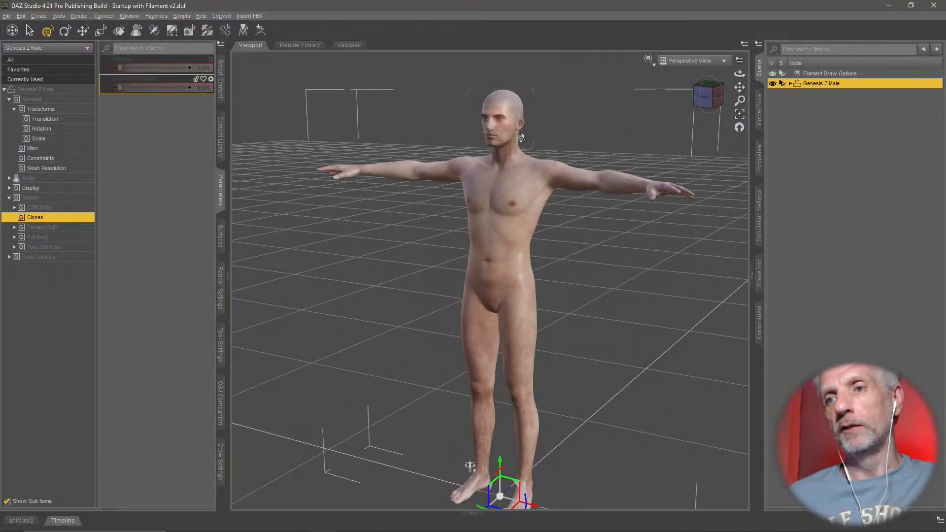
key(Delete)
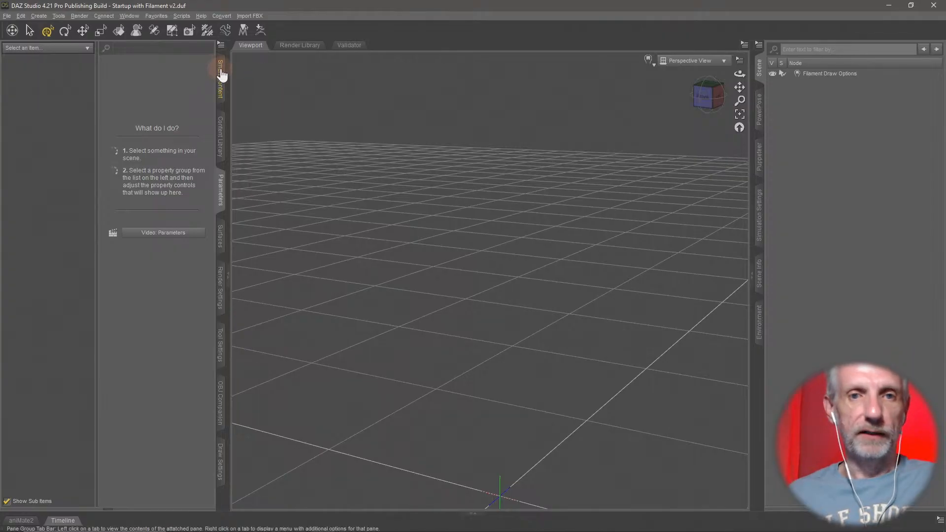
- Load the original Genesis figure from the Genesis Starter Essentials product
click(220, 123)
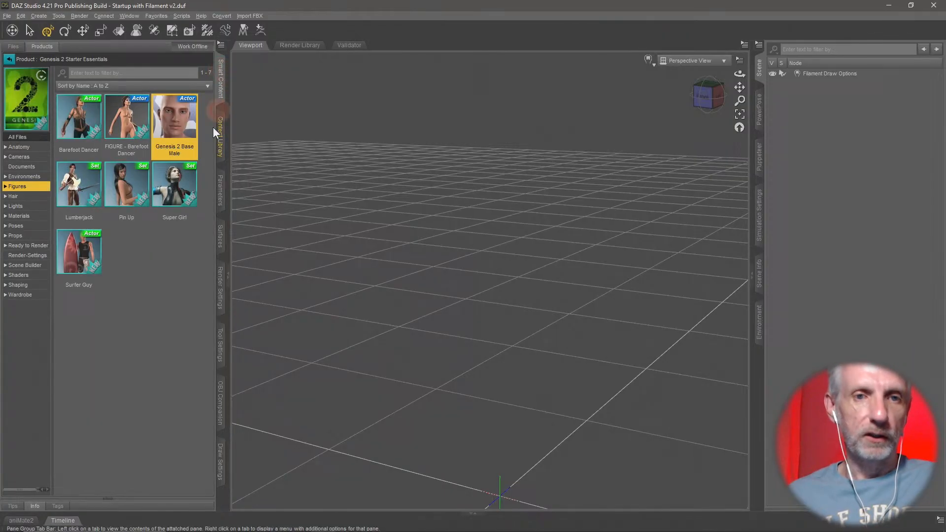
click(9, 58)
double_click(87, 204)
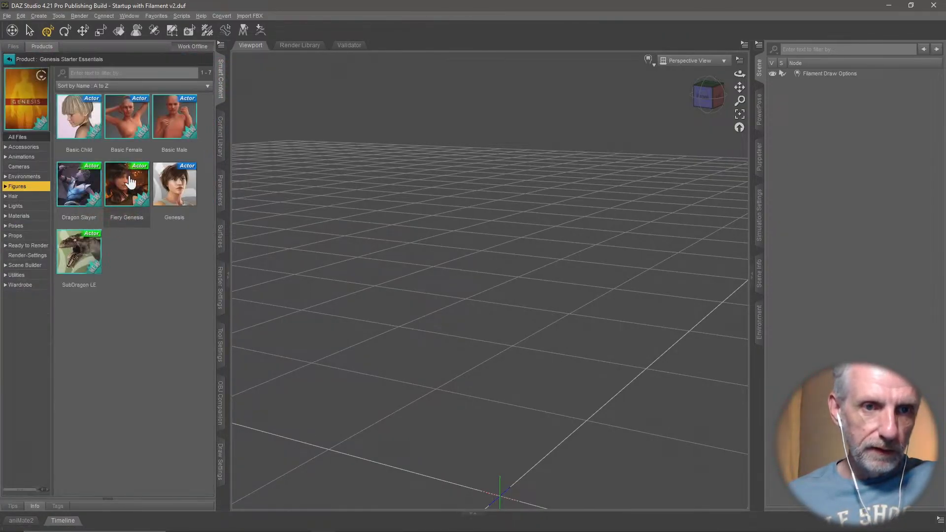
double_click(173, 201)
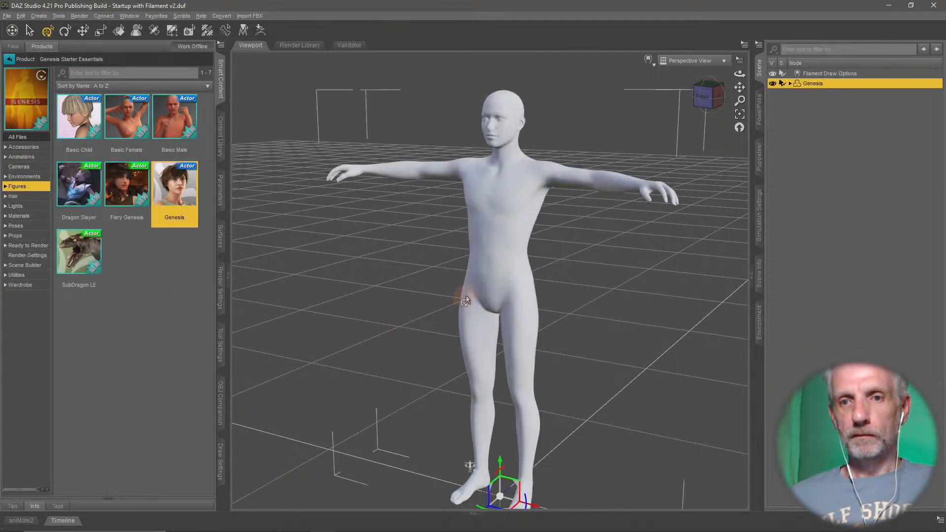
- Inspect the original Genesis figure's hidden Clones parameters, and delete the figure from the scene
middle_drag(495, 244, 489, 237)
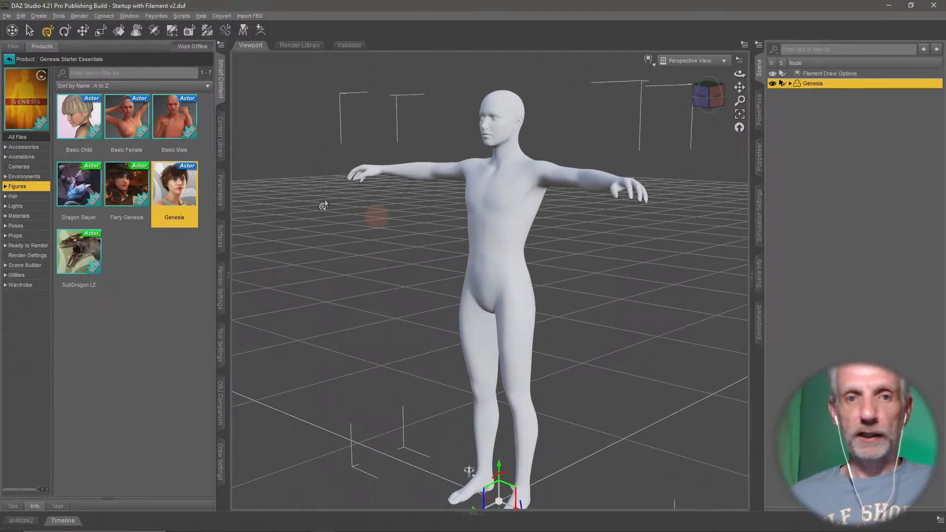
click(221, 190)
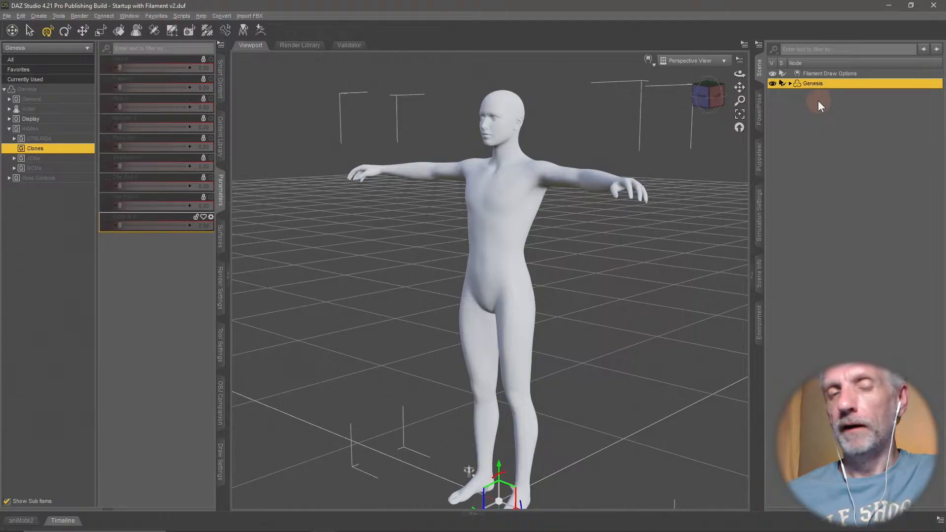
key(Delete)
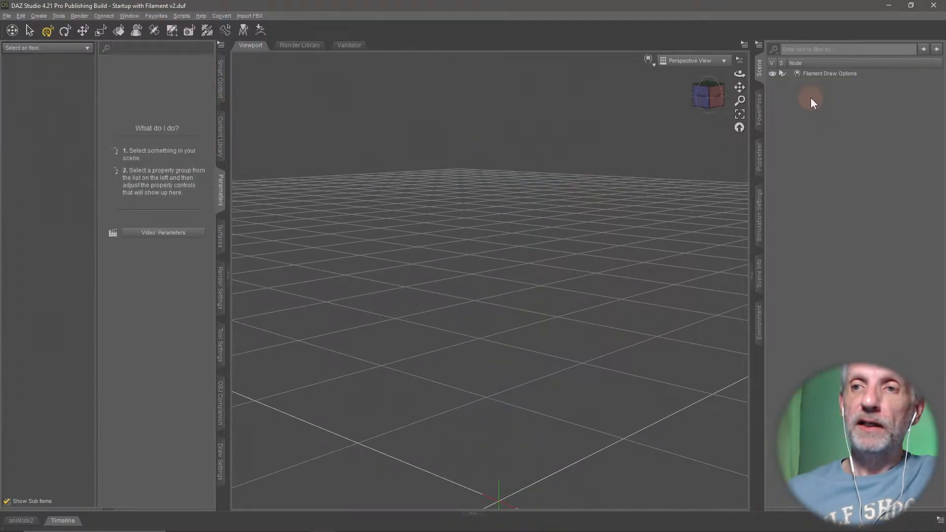
- Load the Genesis 9 Dev Load figure from the Genesis 9 Starter Essentials product
click(220, 79)
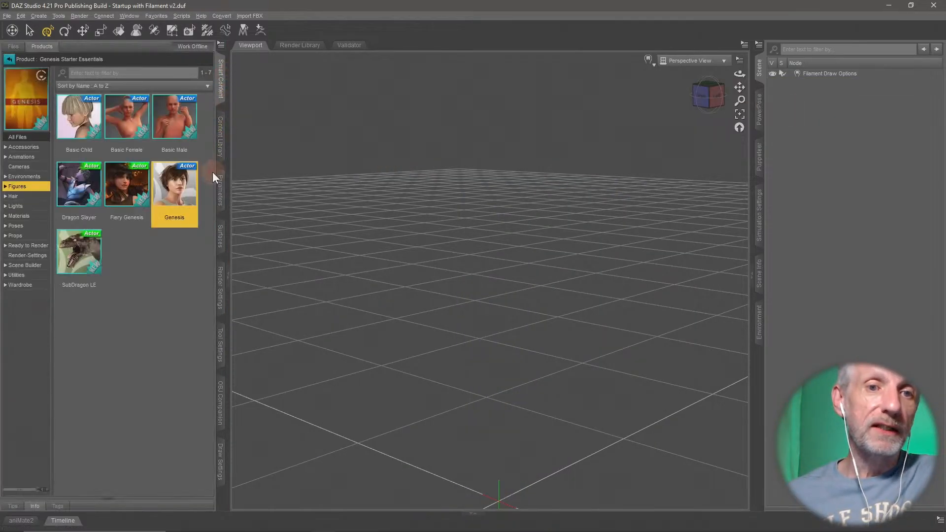
click(9, 59)
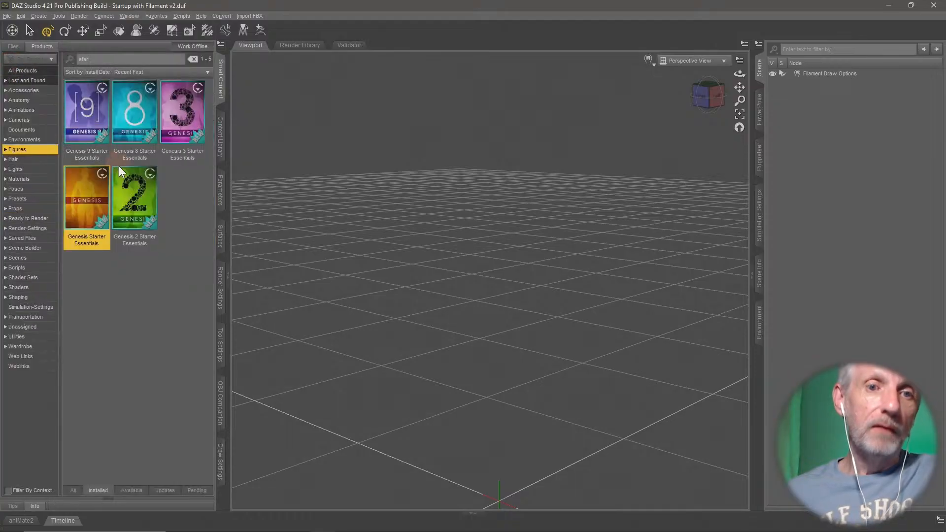
double_click(99, 132)
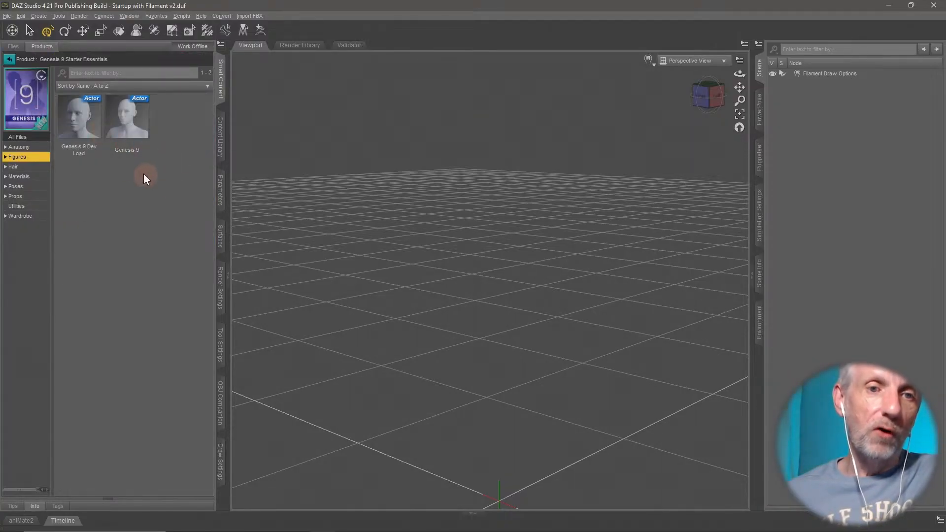
double_click(84, 143)
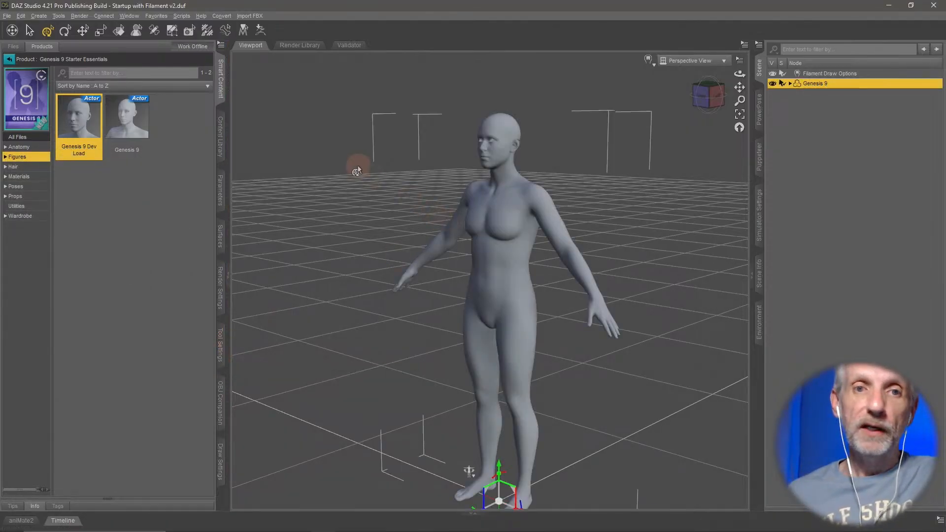
- Set the first hidden Clones parameter of Genesis 9 to 100% and inspect the reshaped figure from the front
click(221, 197)
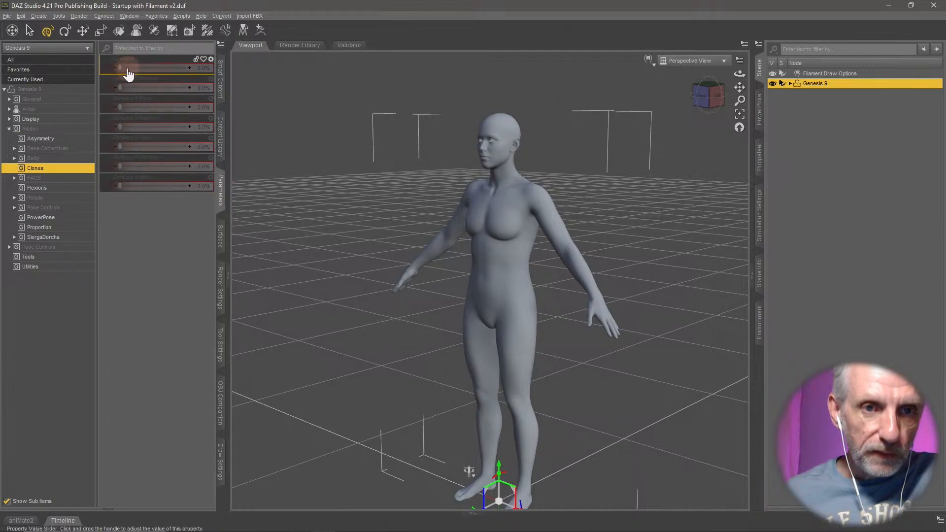
mouse_move(119, 67)
mouse_down()
mouse_move(256, 70)
mouse_move(131, 80)
mouse_move(301, 93)
mouse_up()
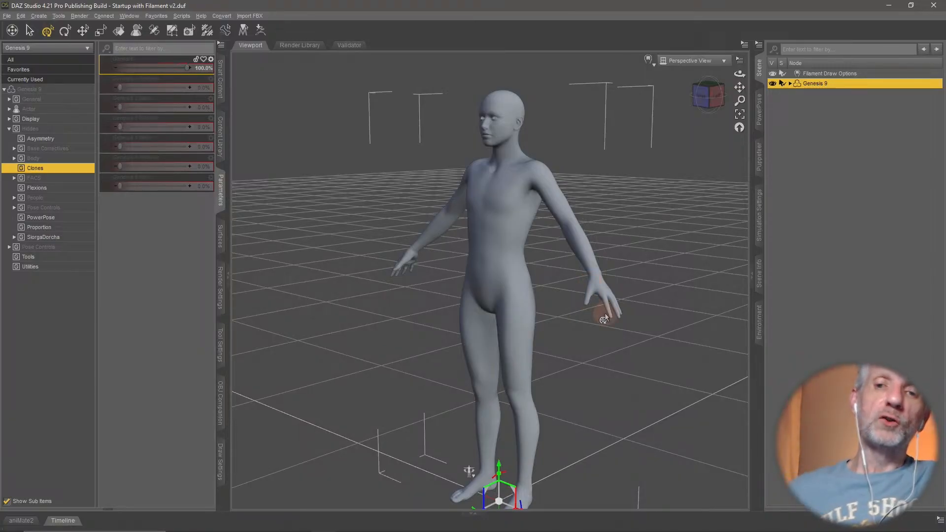
middle_drag(475, 338, 470, 334)
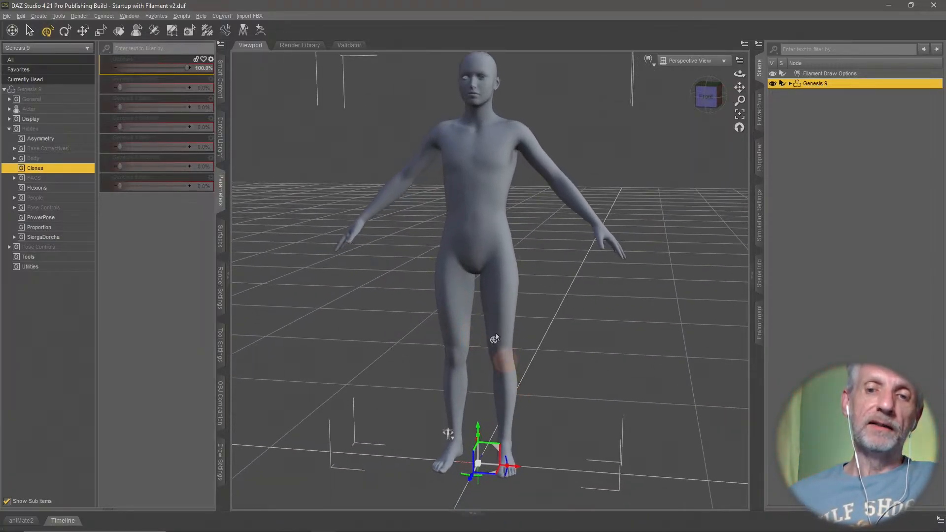
middle_drag(495, 378, 496, 319)
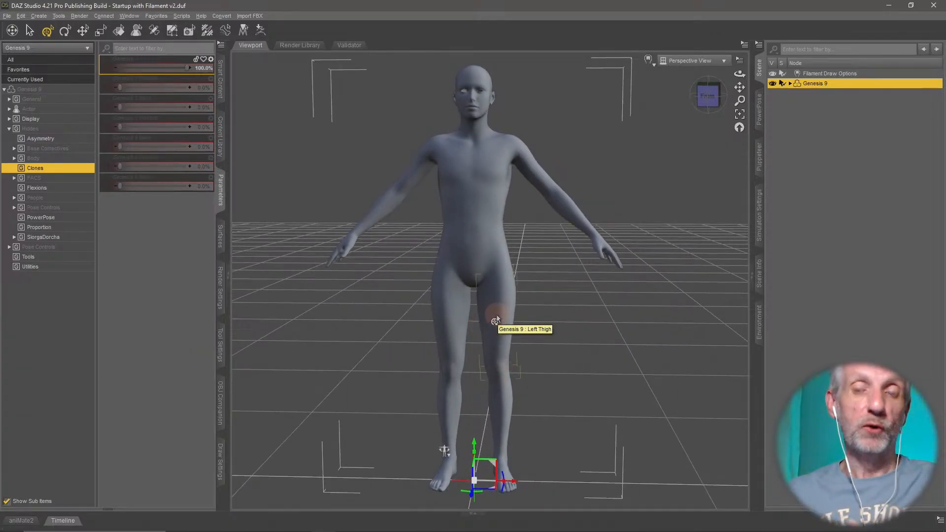
middle_drag(534, 303, 534, 307)
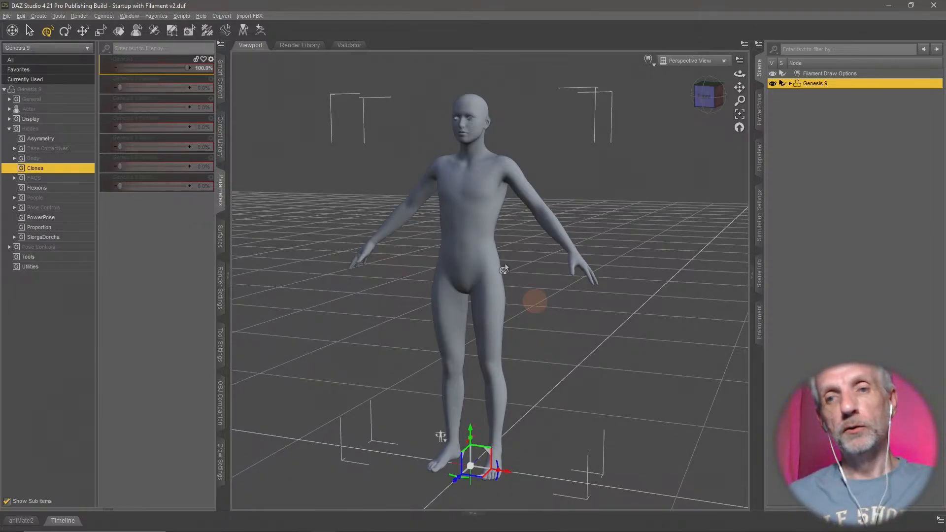
- Add the Converted Clothing folder on the Desktop as a base directory for DAZ Studio Formats in the Content Library
click(221, 142)
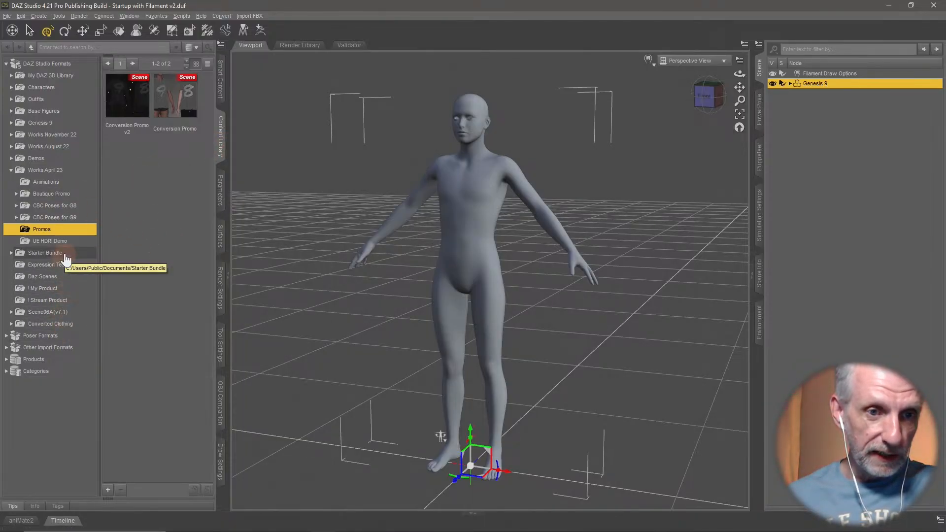
click(62, 323)
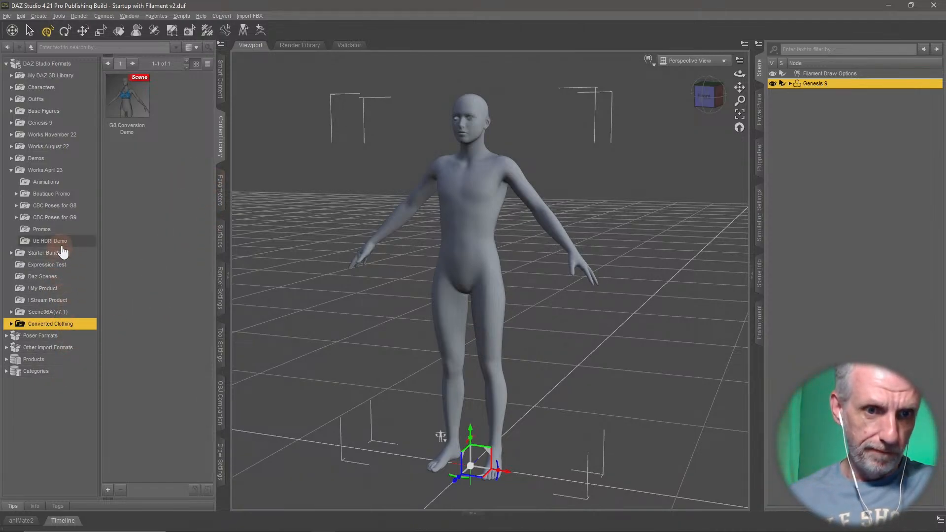
right_click(60, 64)
click(79, 69)
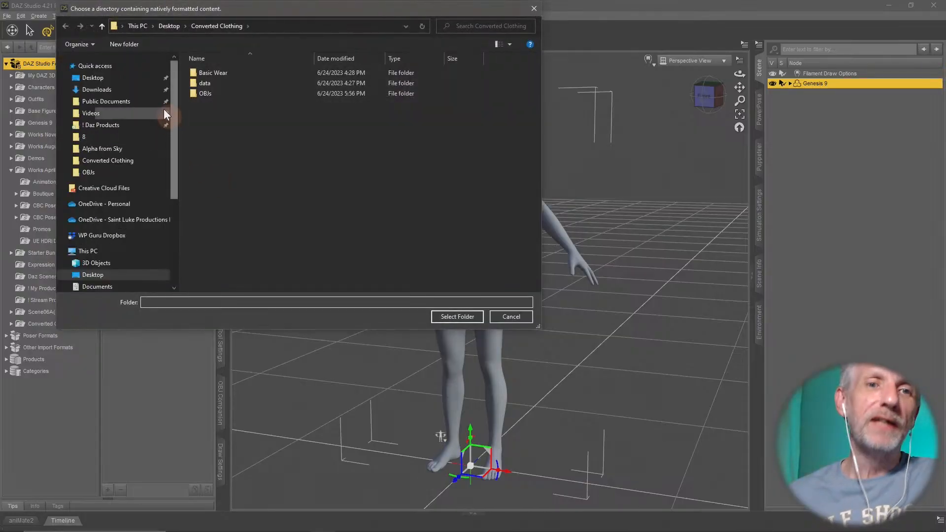
click(122, 79)
double_click(270, 88)
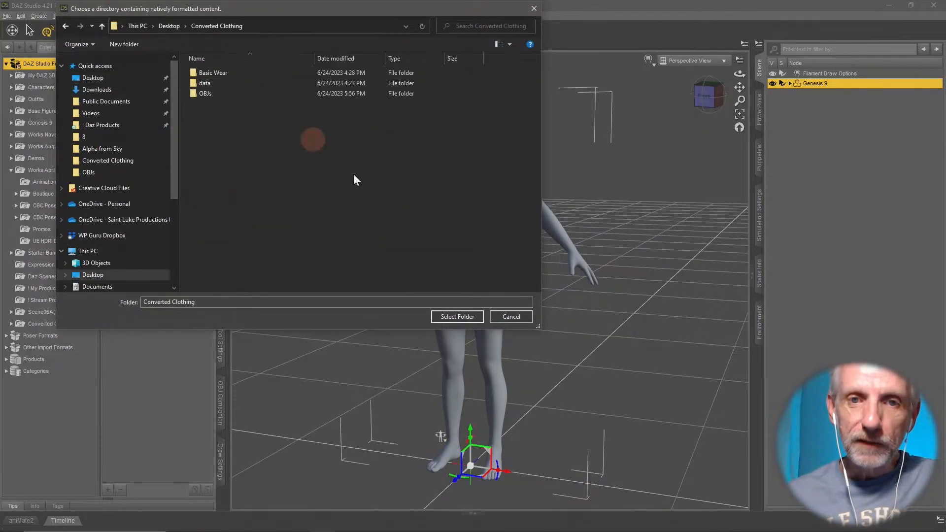
click(447, 318)
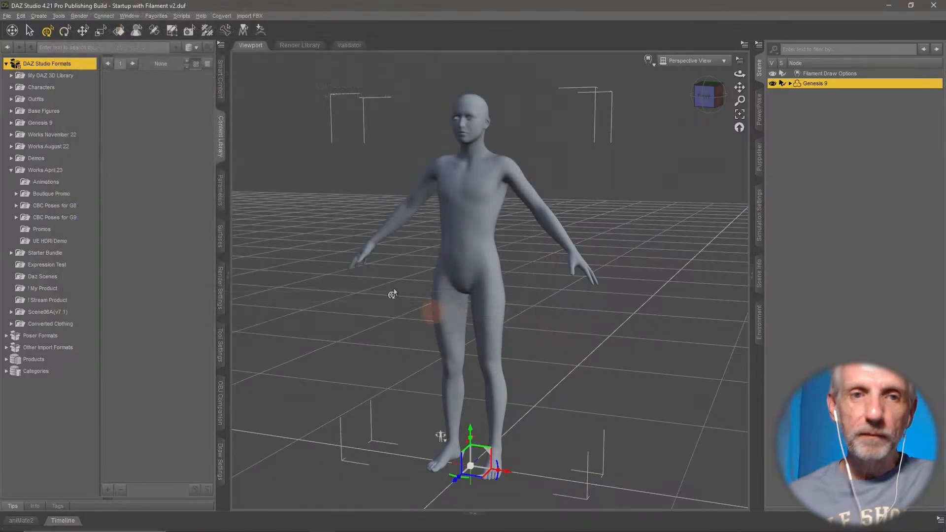
- Browse the Basic Wear and OBJs folders inside the Converted Clothing library, ending in Basic Wear
double_click(46, 66)
click(52, 252)
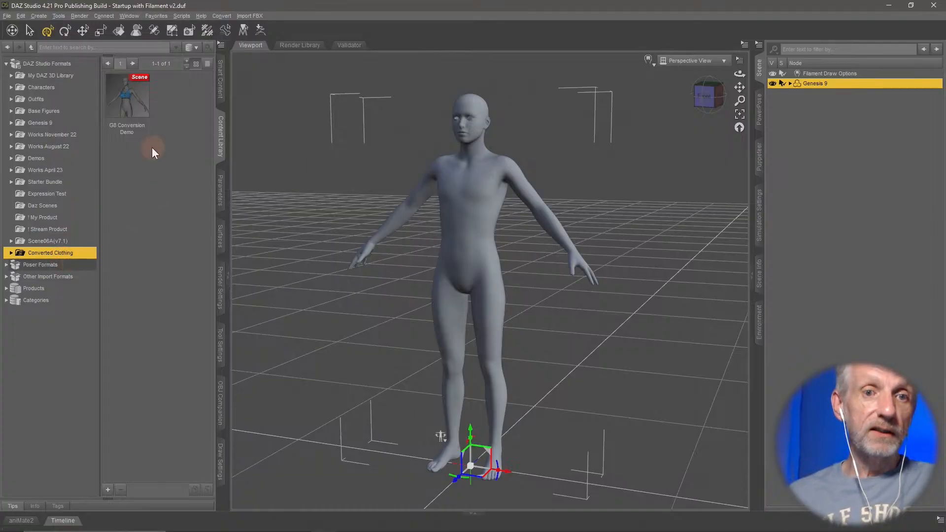
double_click(69, 255)
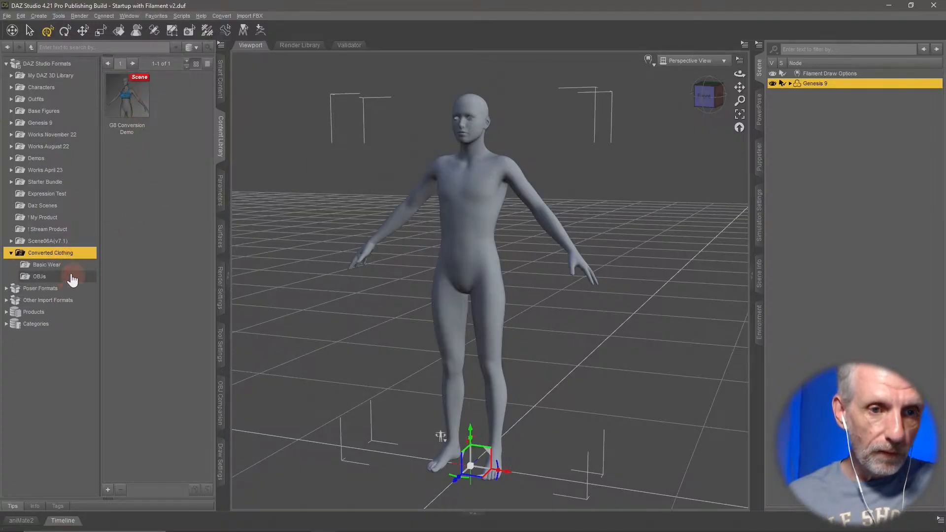
click(68, 266)
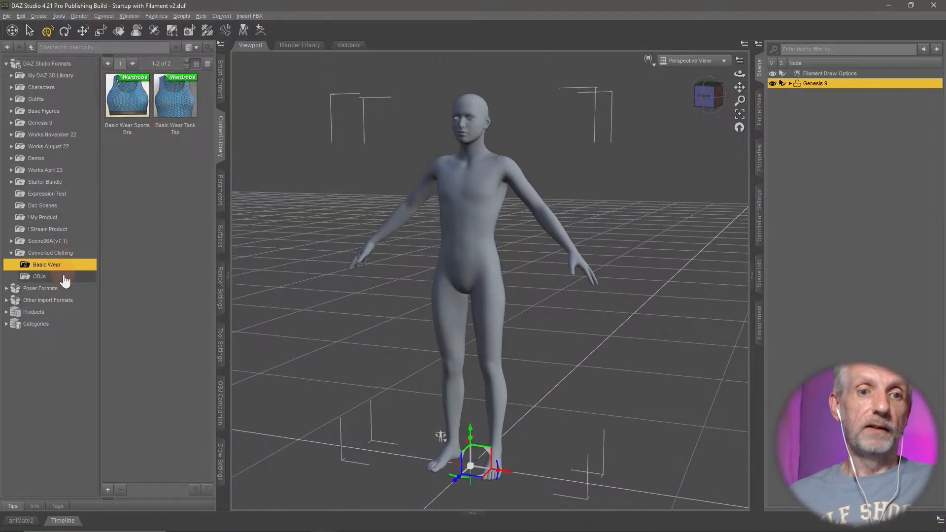
click(66, 277)
click(46, 264)
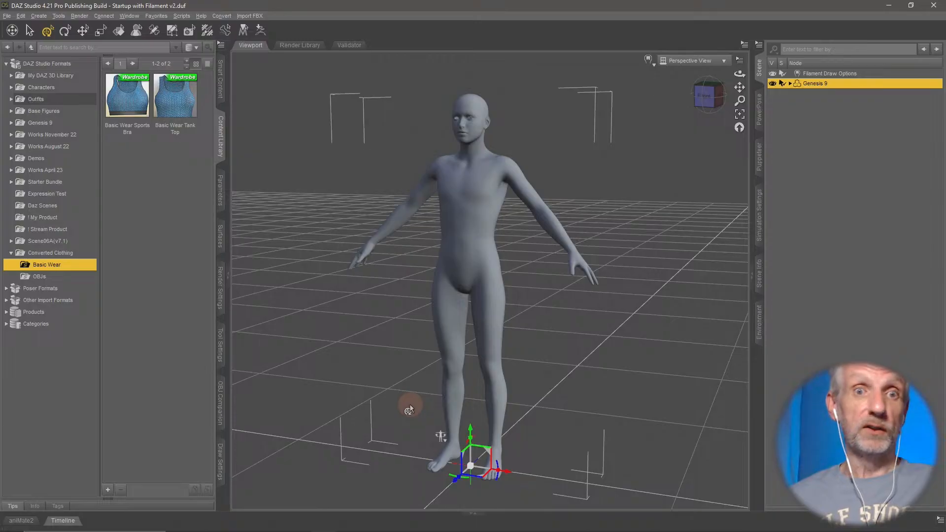
- Switch to Hexagon, bring up the UV & Paint tools and inspect the textured sports bra from close up
key(alt+Tab)
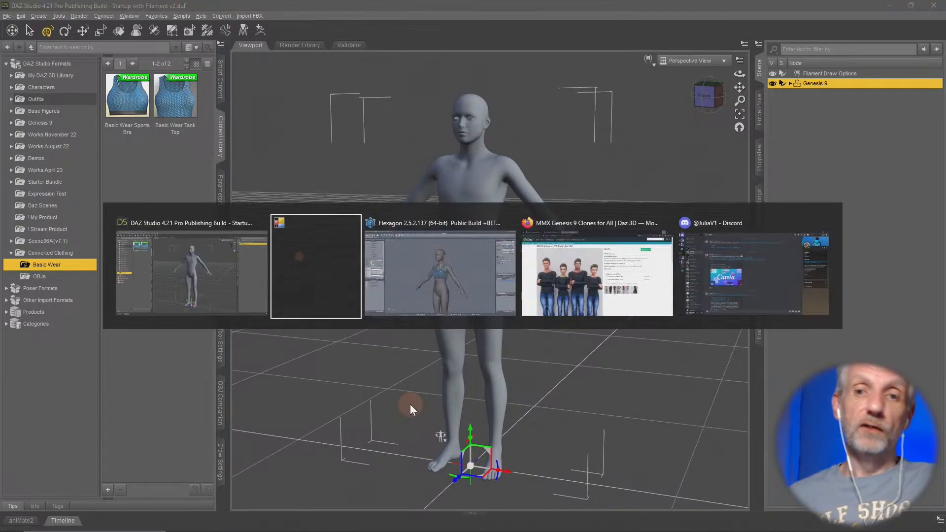
key(alt+Tab)
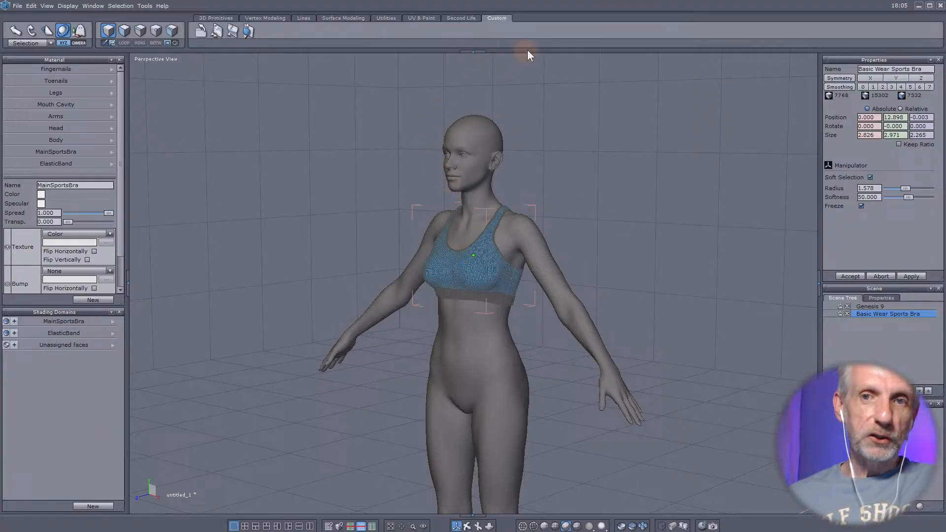
click(420, 18)
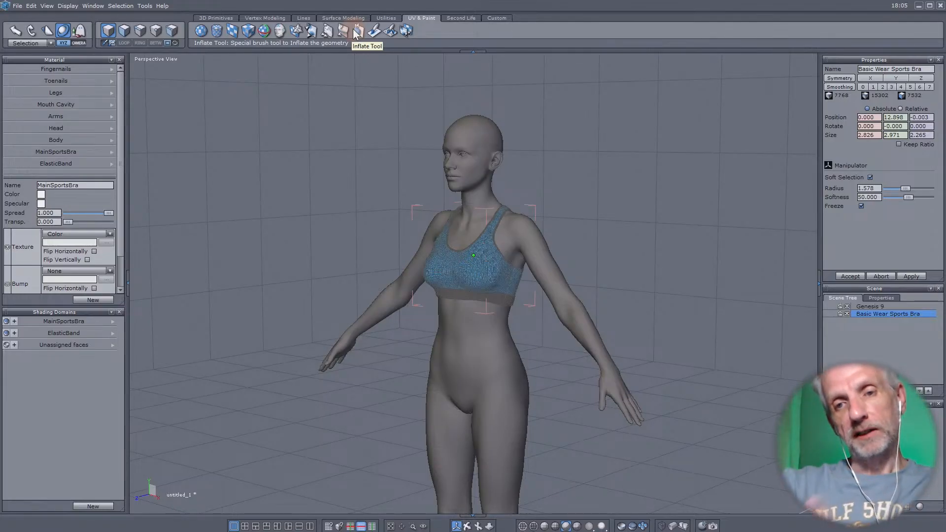
click(264, 33)
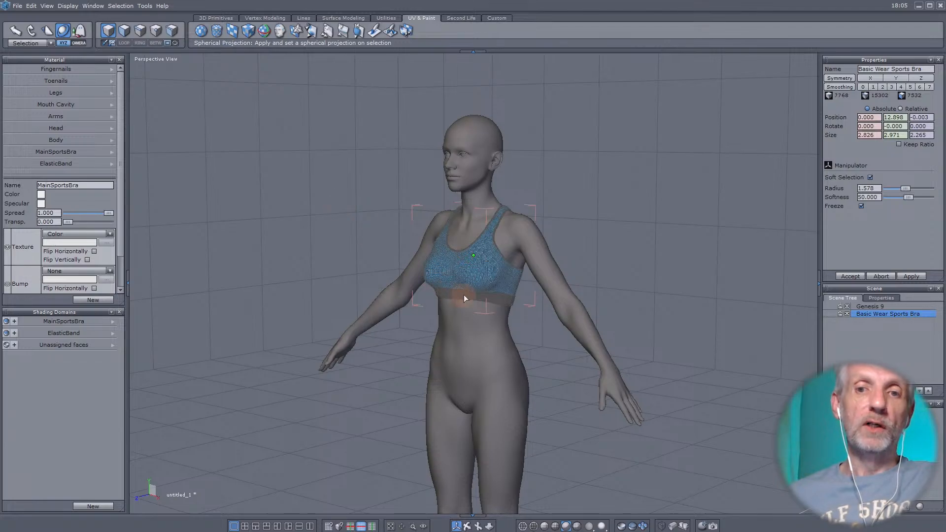
scroll(465, 298, up, 4)
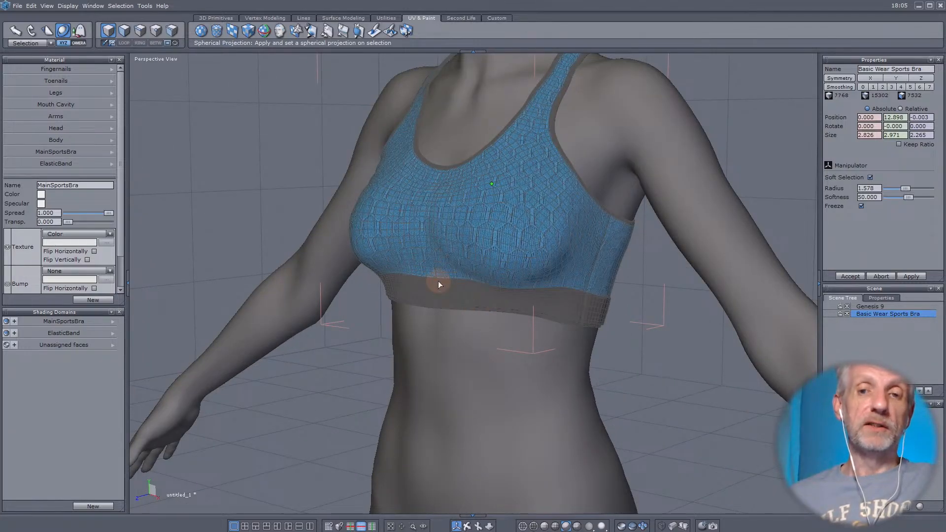
middle_drag(435, 279, 455, 307)
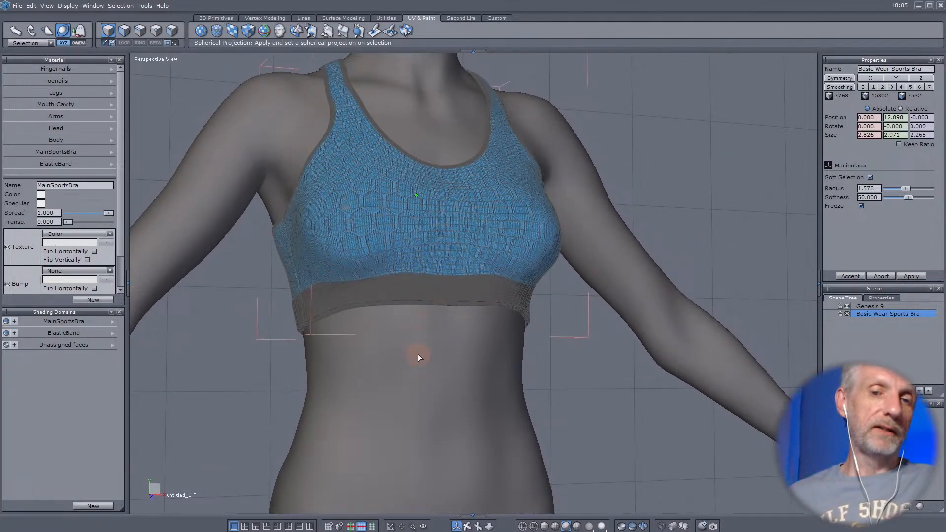
middle_drag(481, 255, 330, 327)
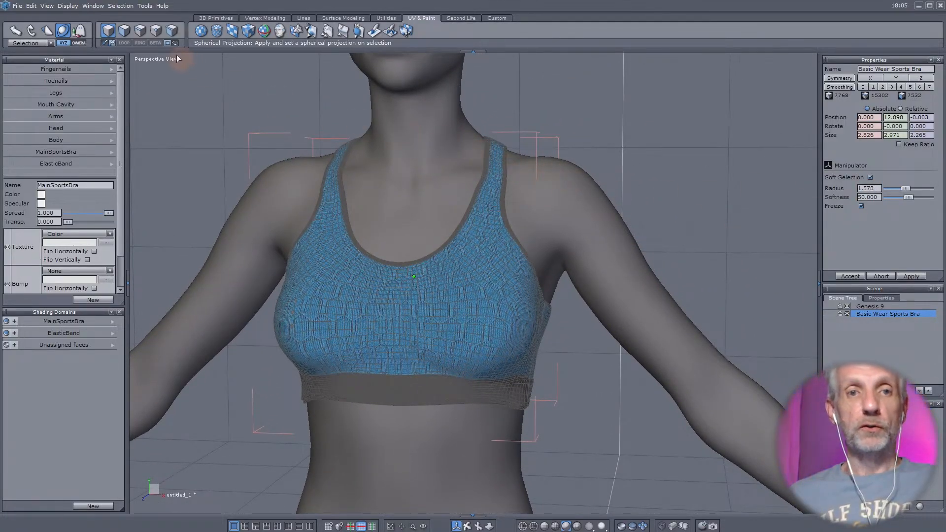
- Change the sports bra to component selection mode and examine its mesh around the shoulder straps and chest
click(125, 30)
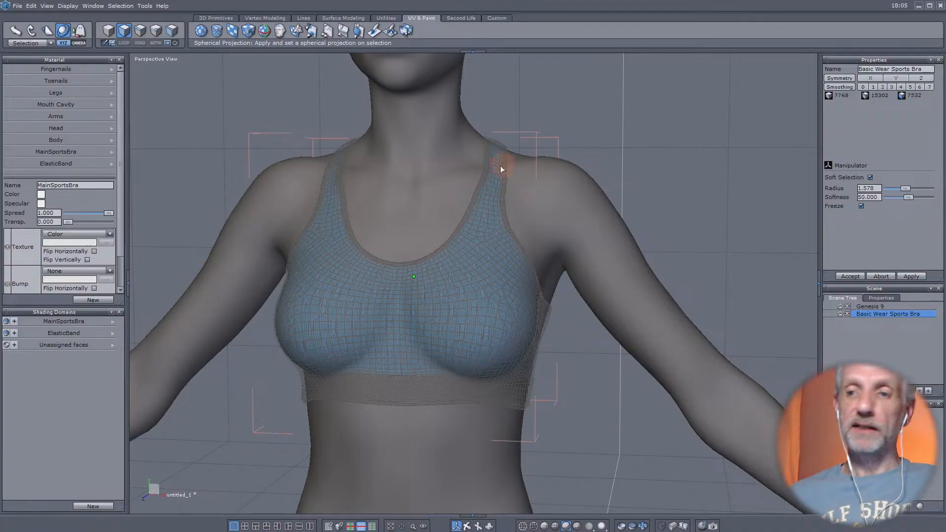
middle_drag(502, 164, 711, 283)
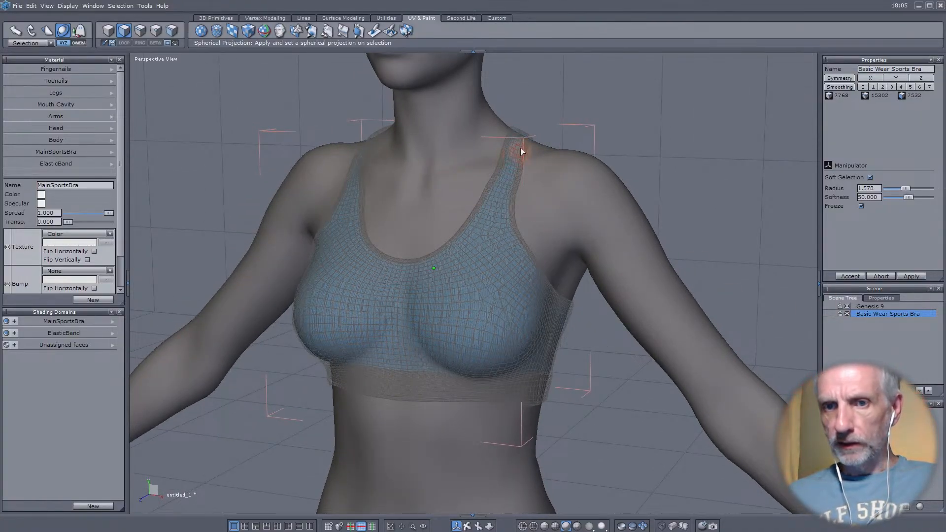
middle_drag(520, 147, 588, 204)
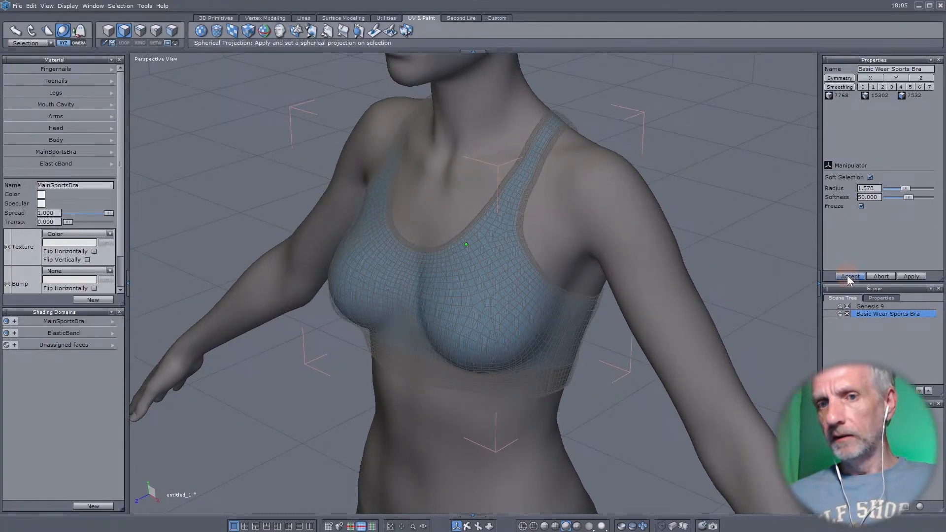
middle_drag(788, 246, 672, 200)
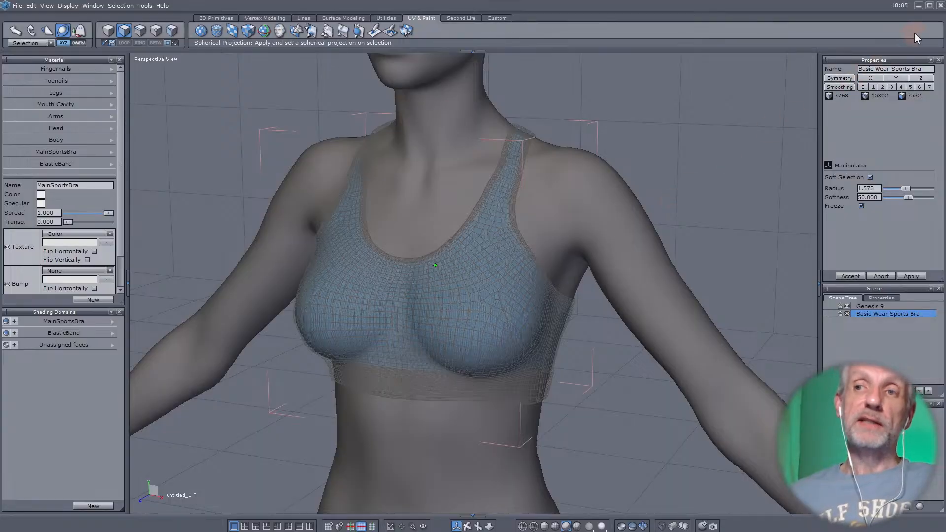
- Return to DAZ Studio and show the OBJ Companion settings for Genesis 9
click(919, 8)
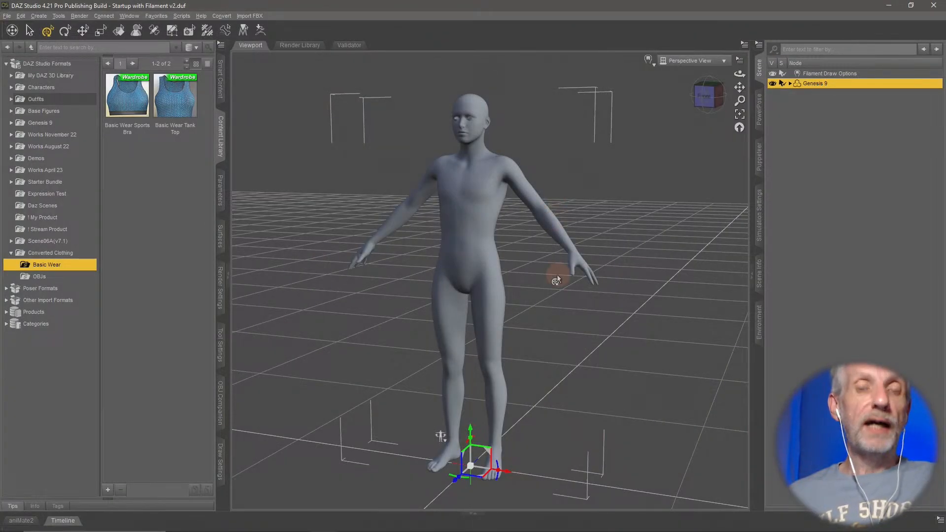
right_drag(558, 275, 564, 283)
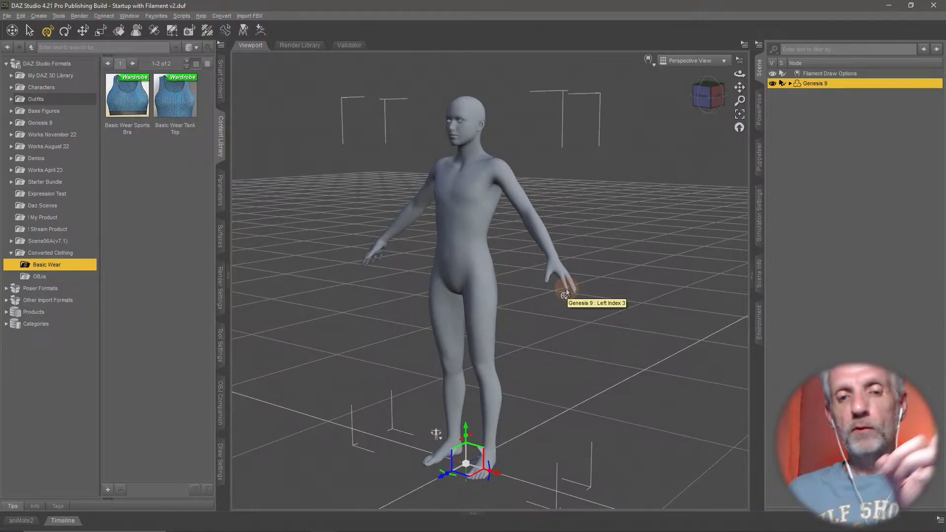
click(220, 414)
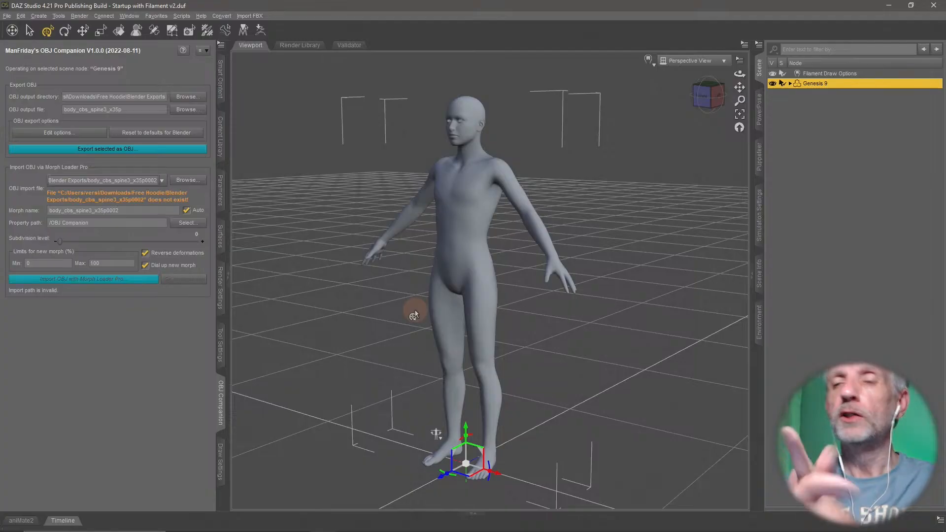
- Browse the figures of the Genesis 2 Starter Essentials product in Smart Content and select Genesis 2 Base Male
click(220, 78)
click(9, 60)
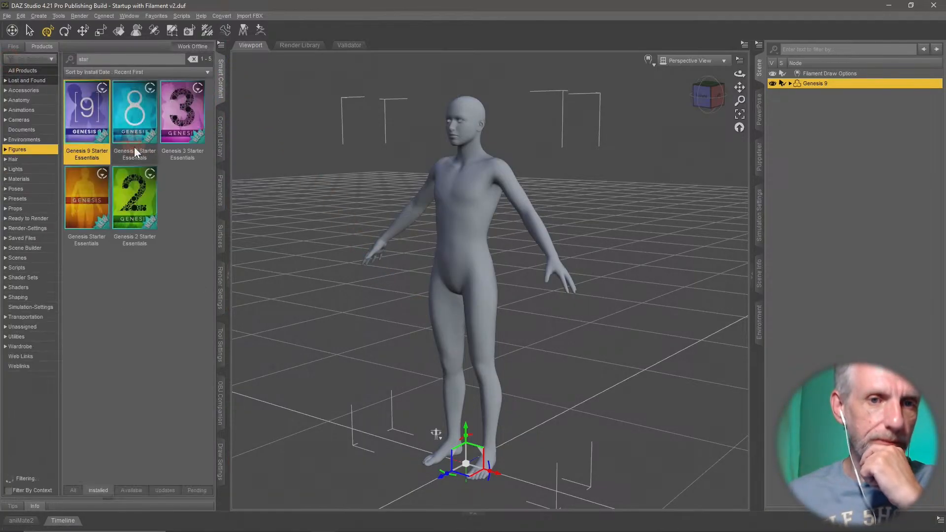
click(137, 195)
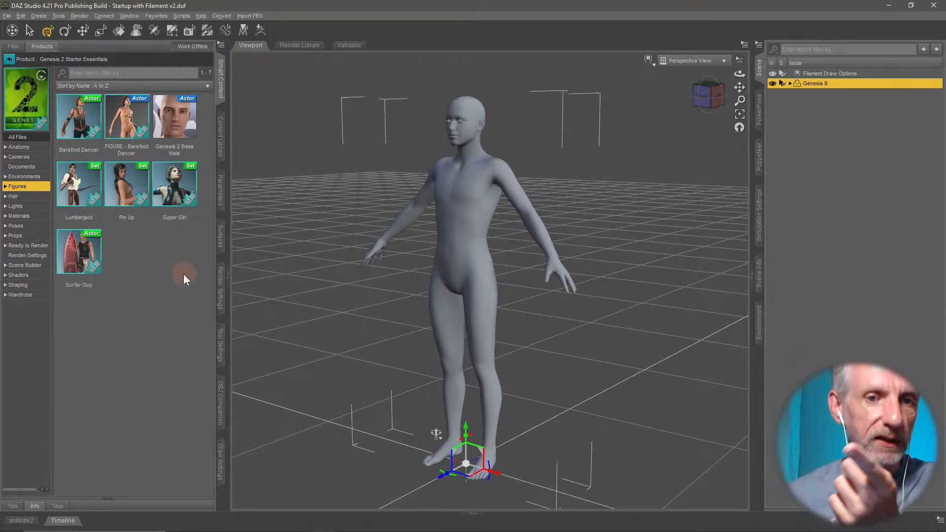
click(185, 131)
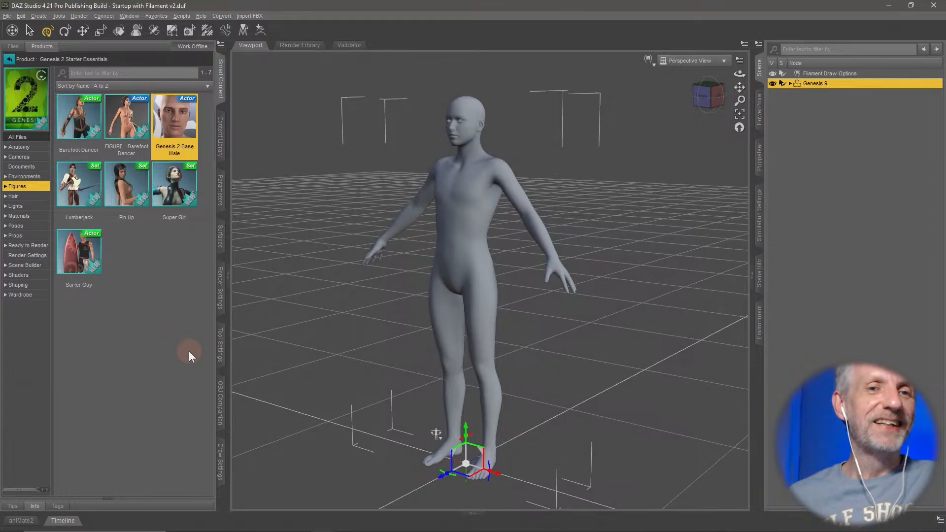
- Search the installed products for "genesis 2 base" and extend the search to all products
click(18, 60)
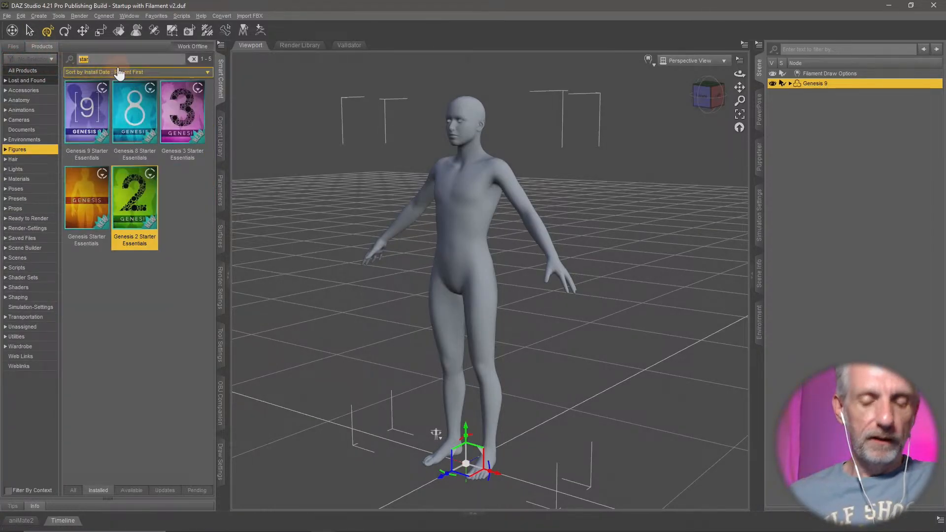
text(genesis)
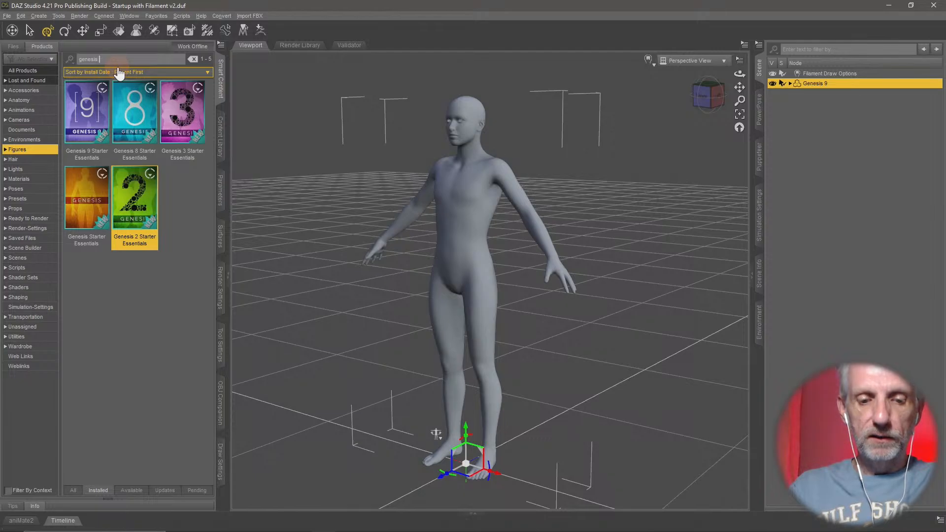
text( 2 base)
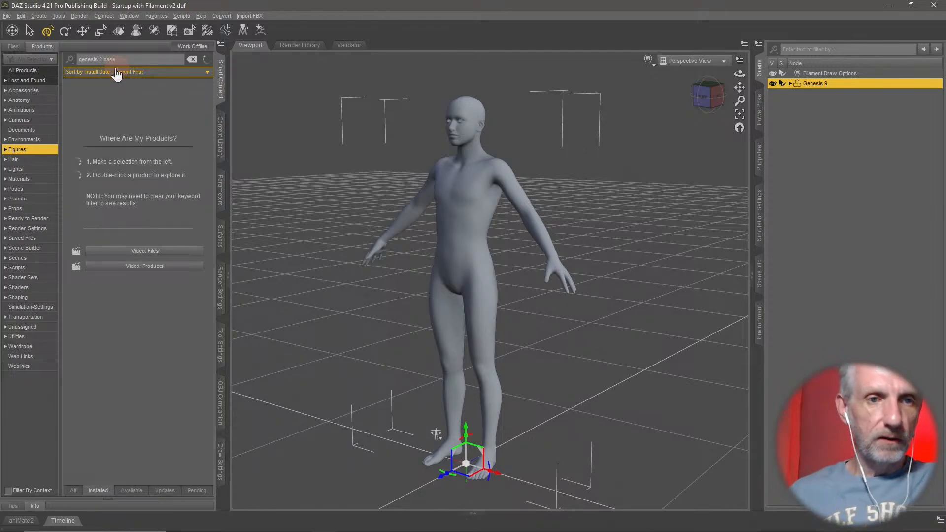
click(34, 81)
click(25, 70)
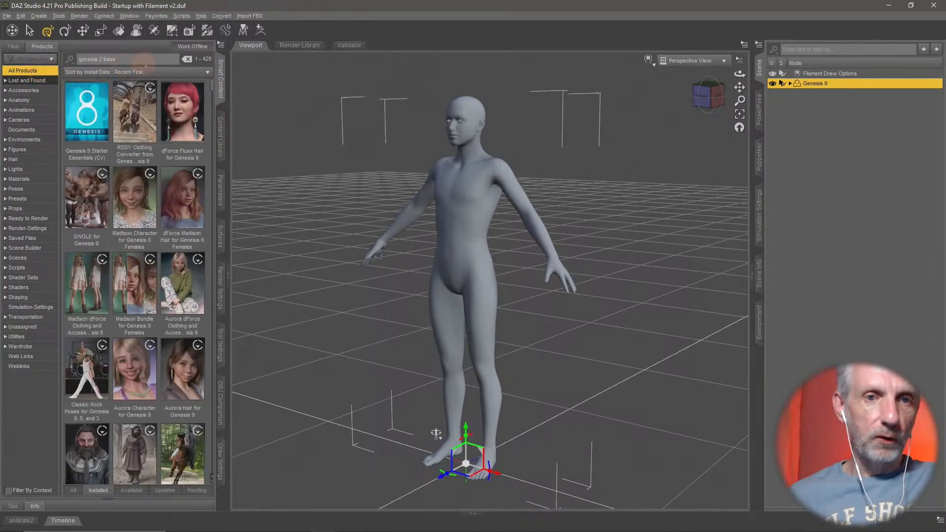
- Search all Smart Content files for "genesis 2 base" and check the Lost and Found category as well
click(12, 48)
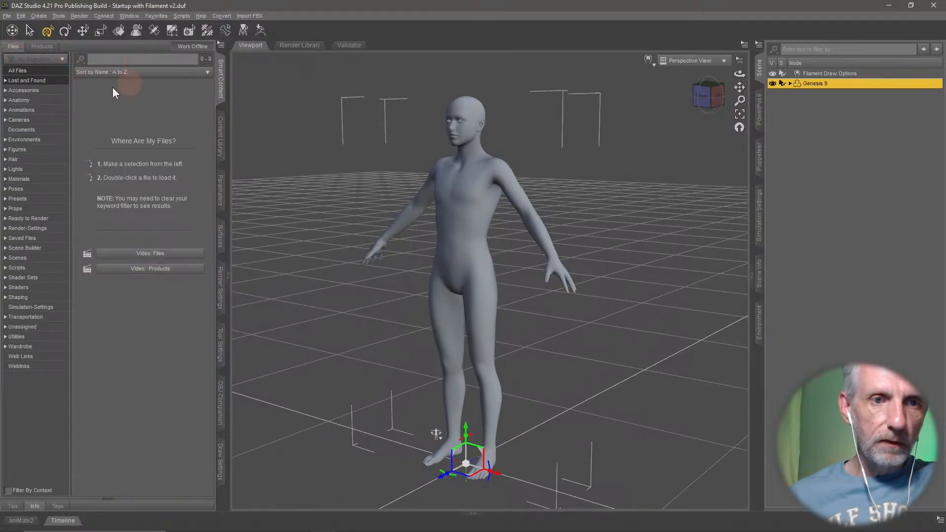
click(25, 71)
click(112, 58)
text(ge)
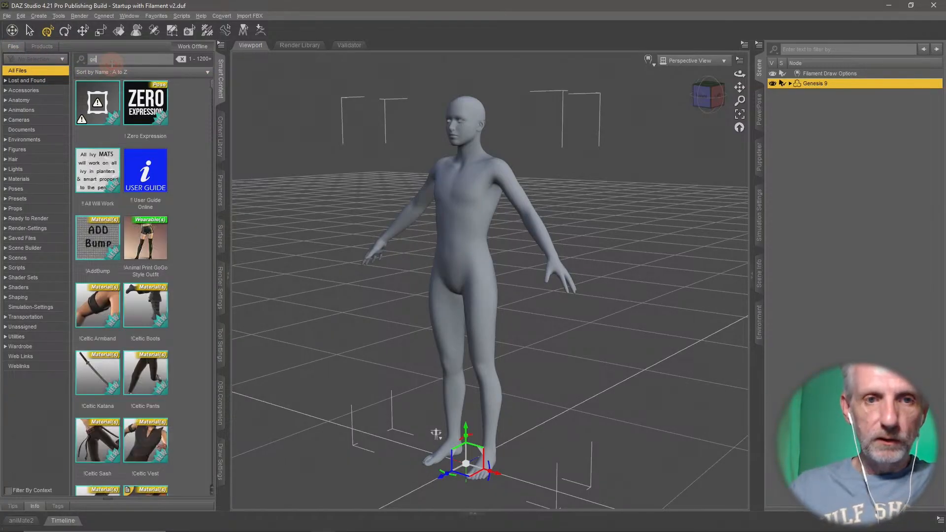
text(nesis 2 base)
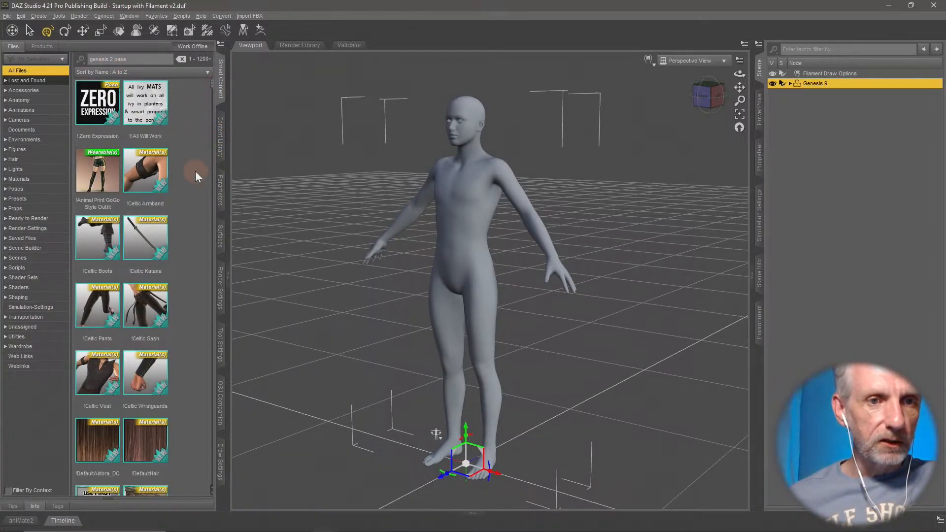
scroll(195, 170, down, 3)
click(58, 81)
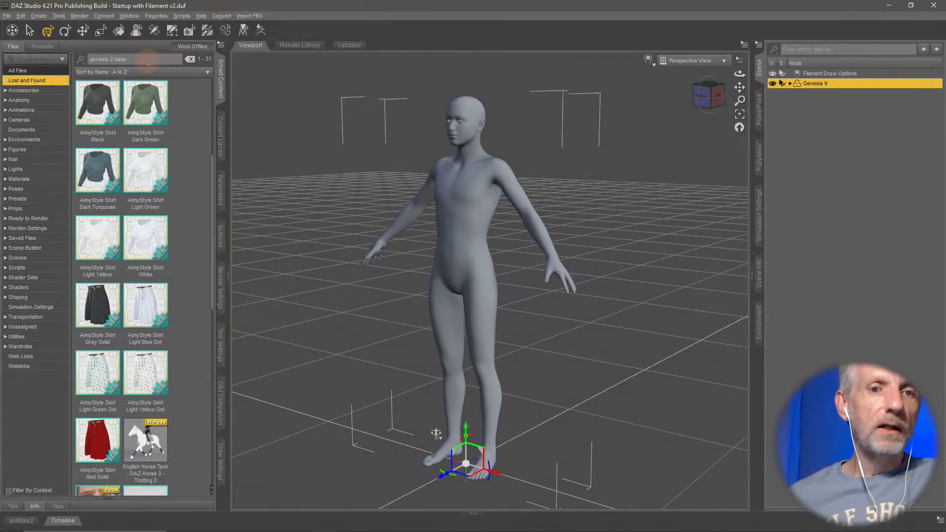
click(48, 70)
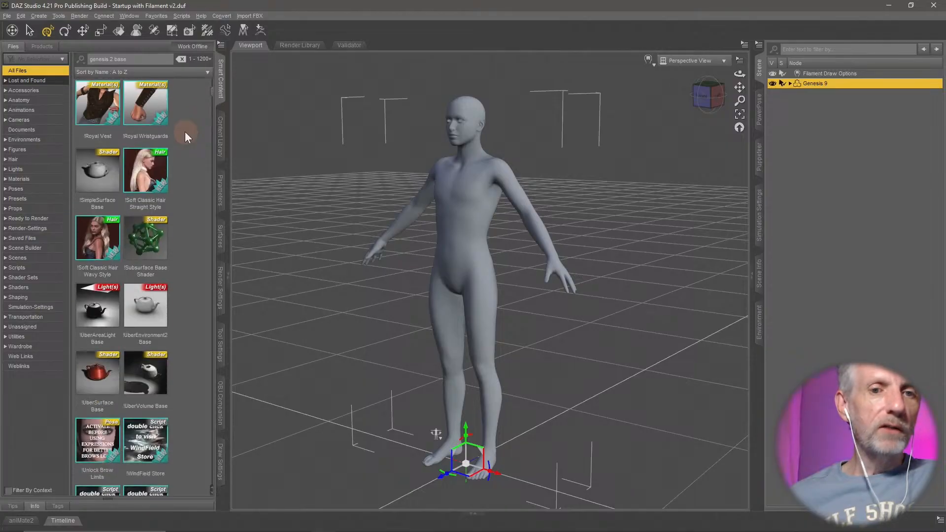
- Look through the Figures category for a Genesis 2 base figure and widen the content pane
click(52, 150)
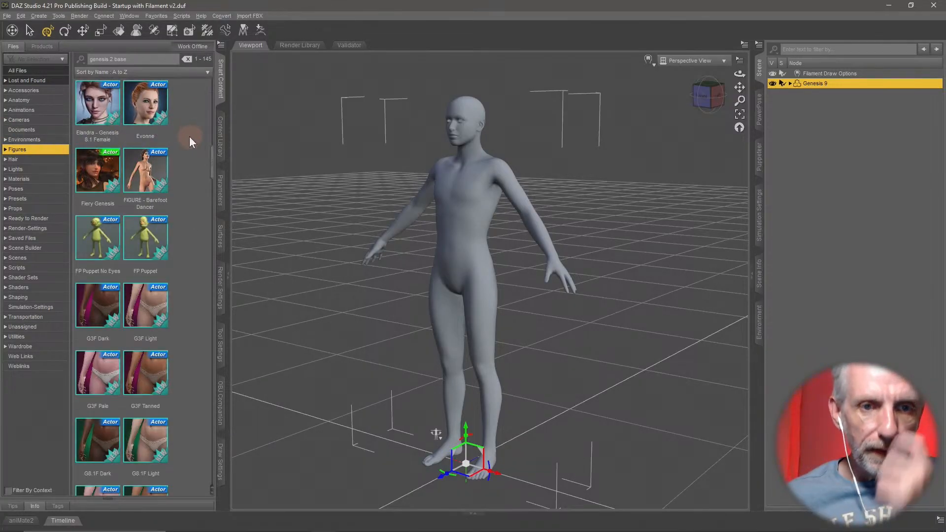
scroll(191, 182, down, 10)
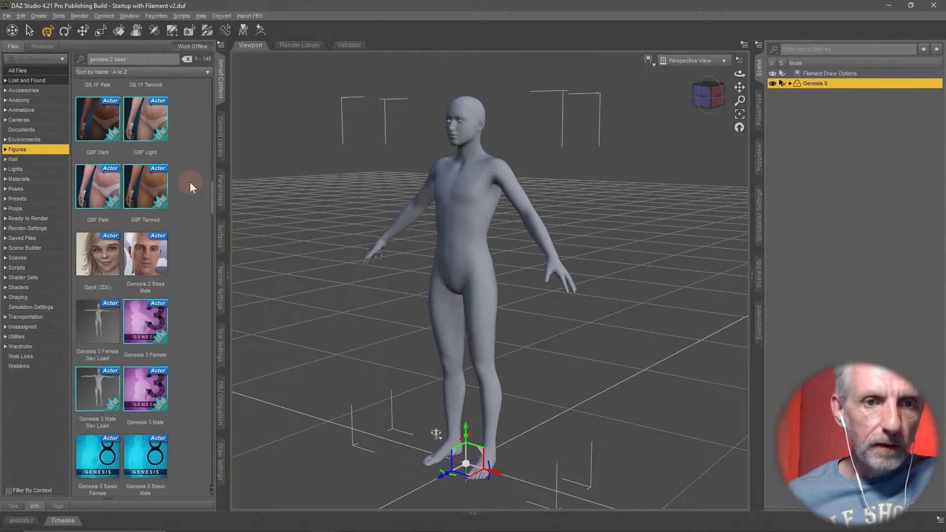
scroll(190, 183, down, 6)
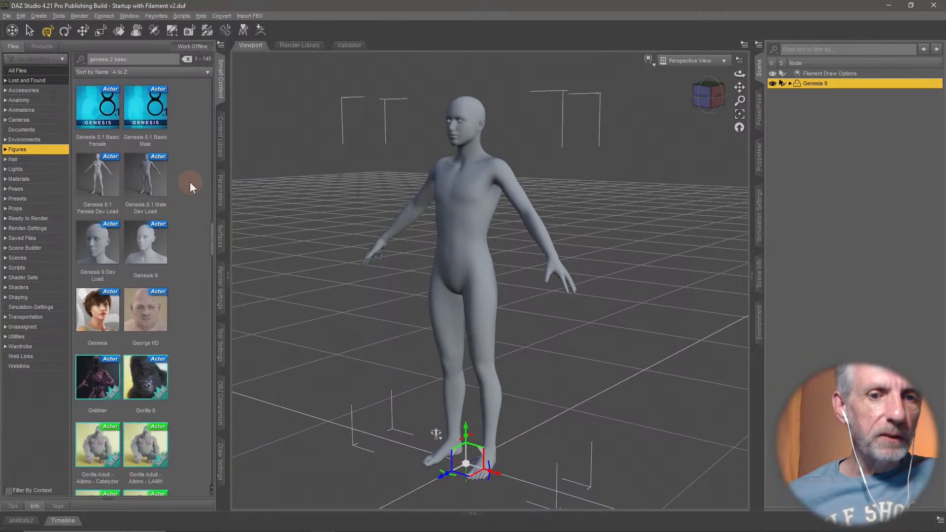
scroll(190, 182, down, 8)
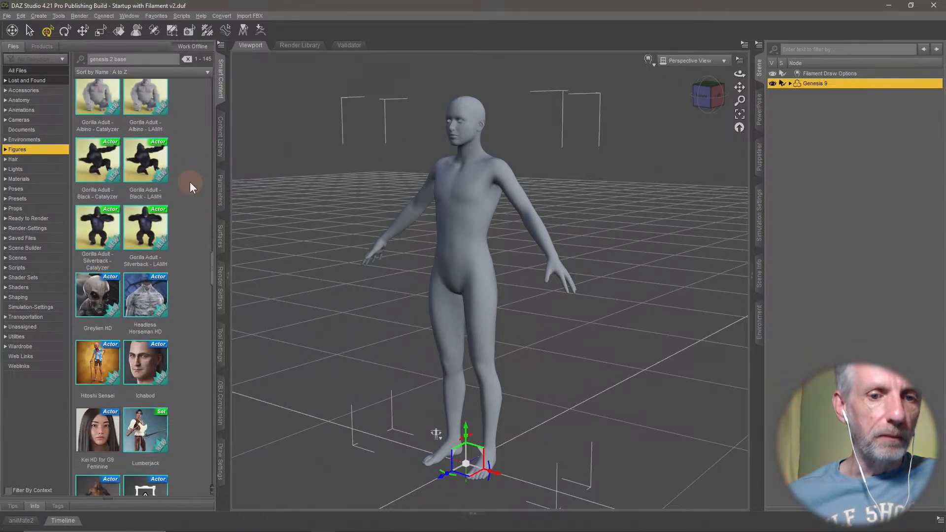
scroll(190, 182, up, 20)
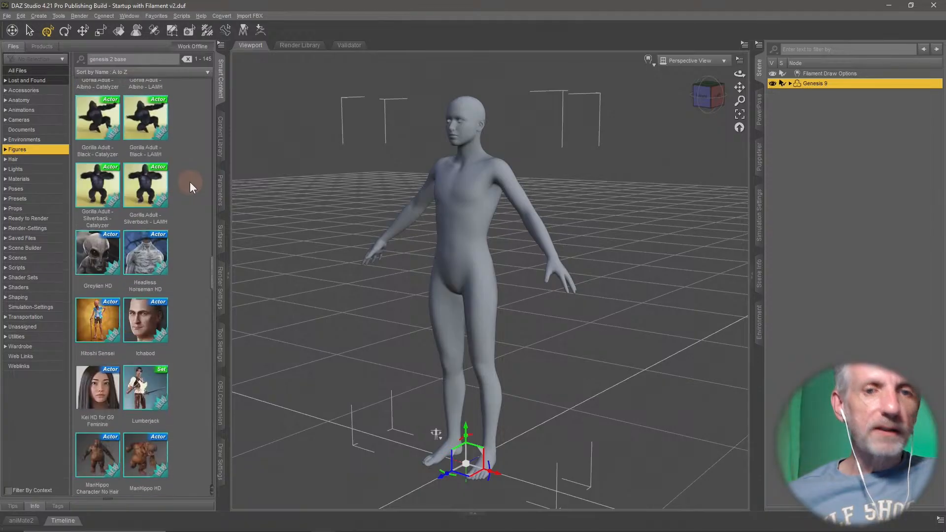
scroll(191, 181, up, 5)
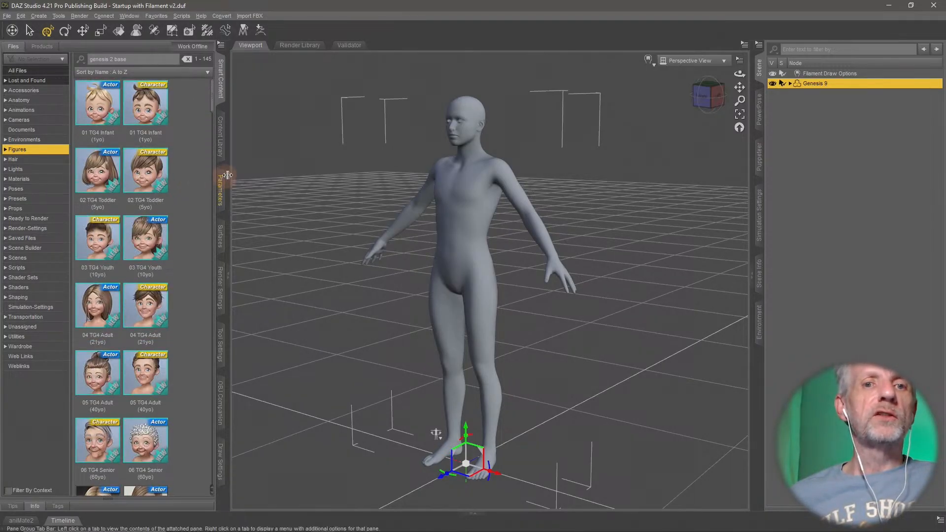
drag(230, 173, 243, 173)
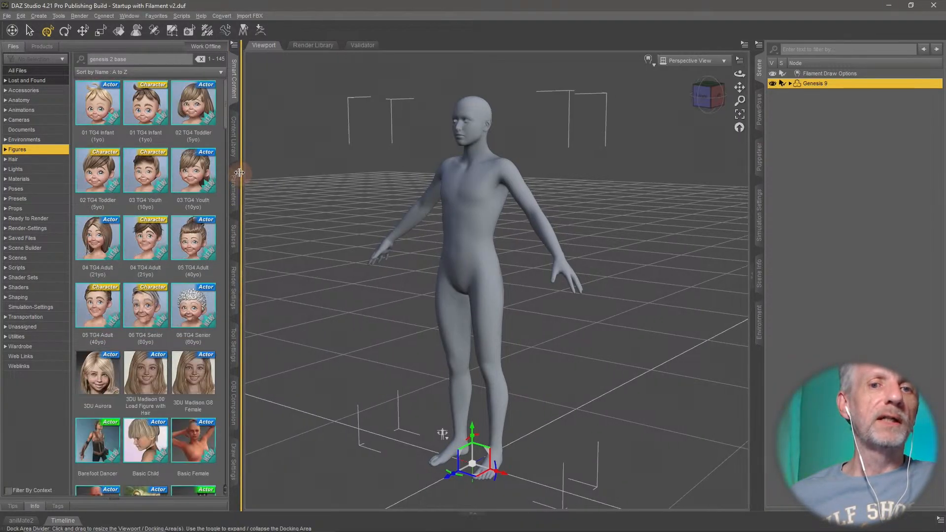